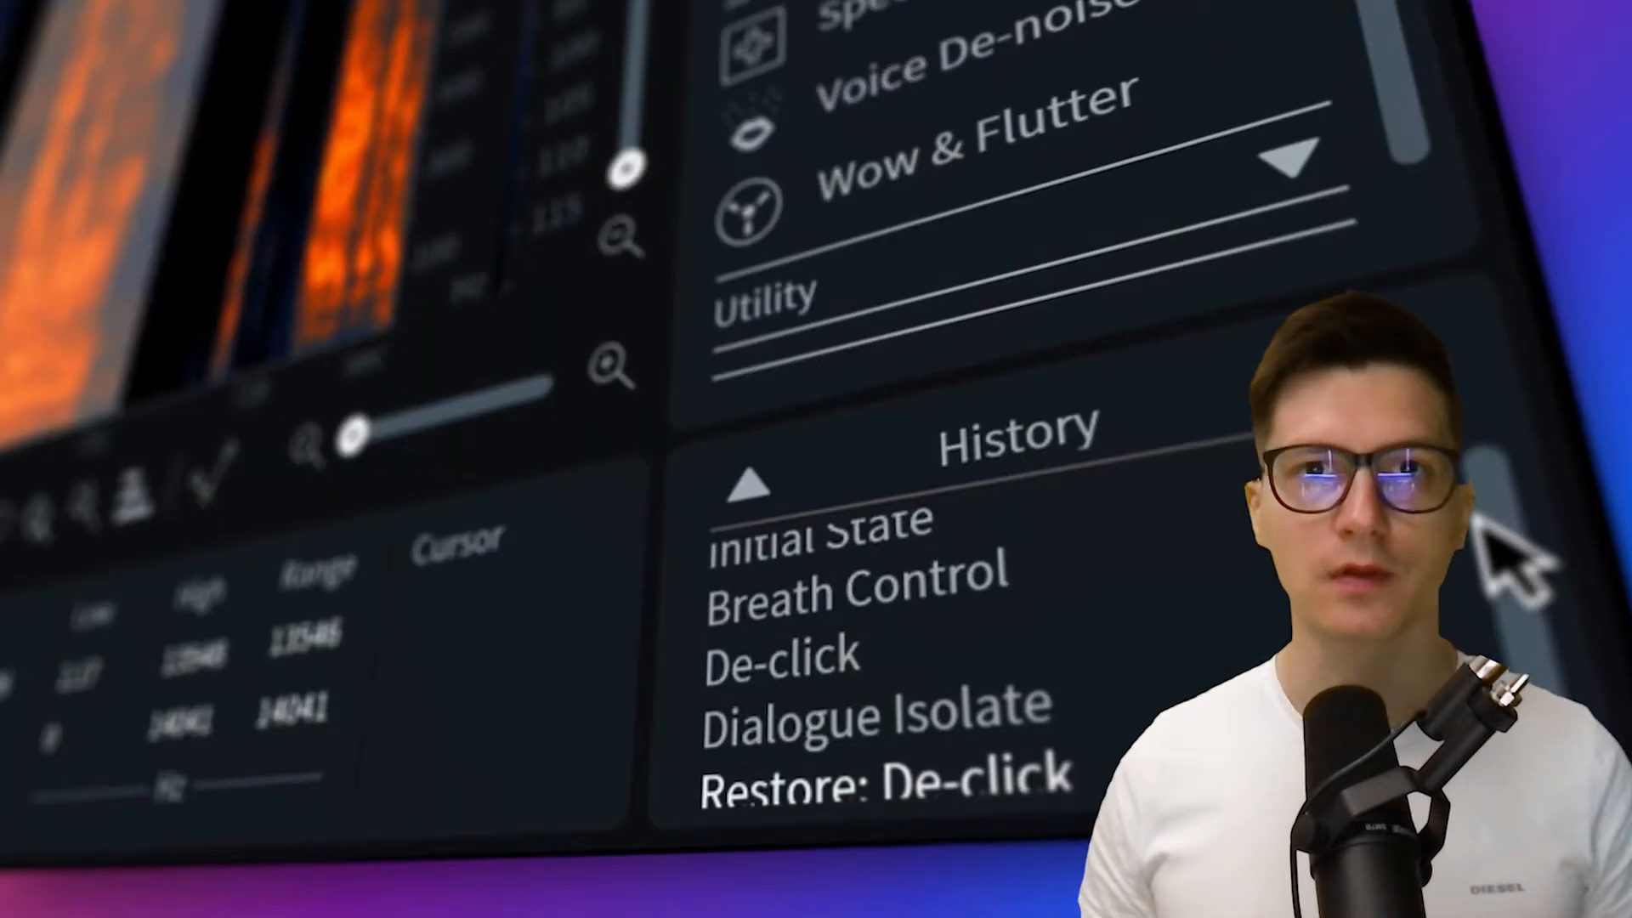
click(823, 430)
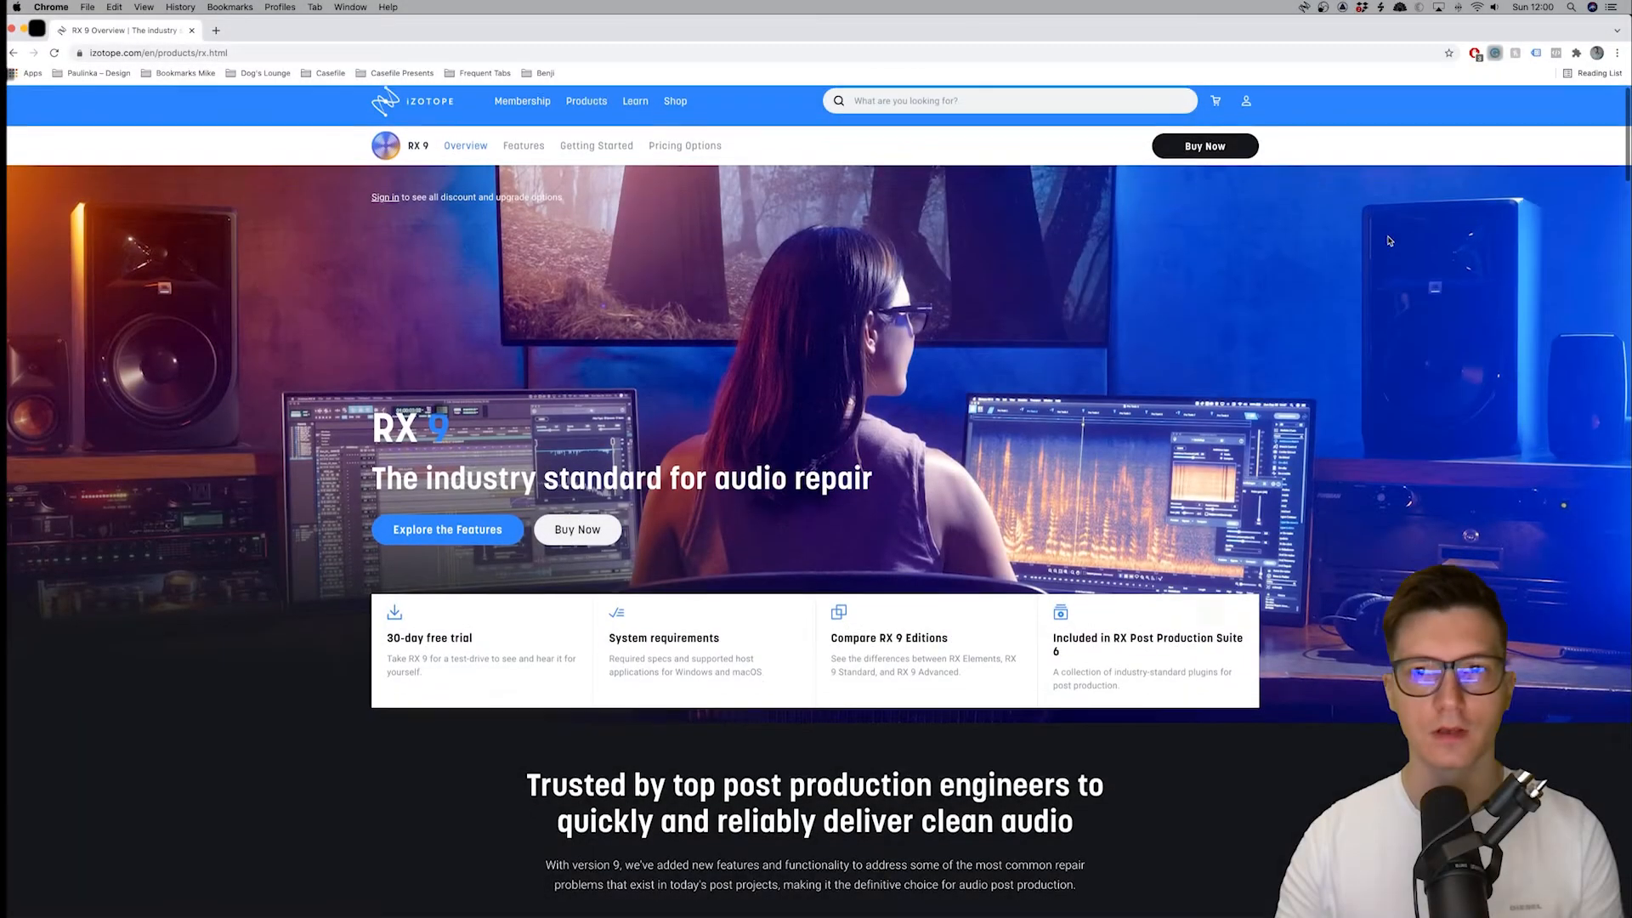
Look through the RX 9 overview page from the introduction to the Dialogue Isolate and De-hum features
scroll(1389, 242, down, 3)
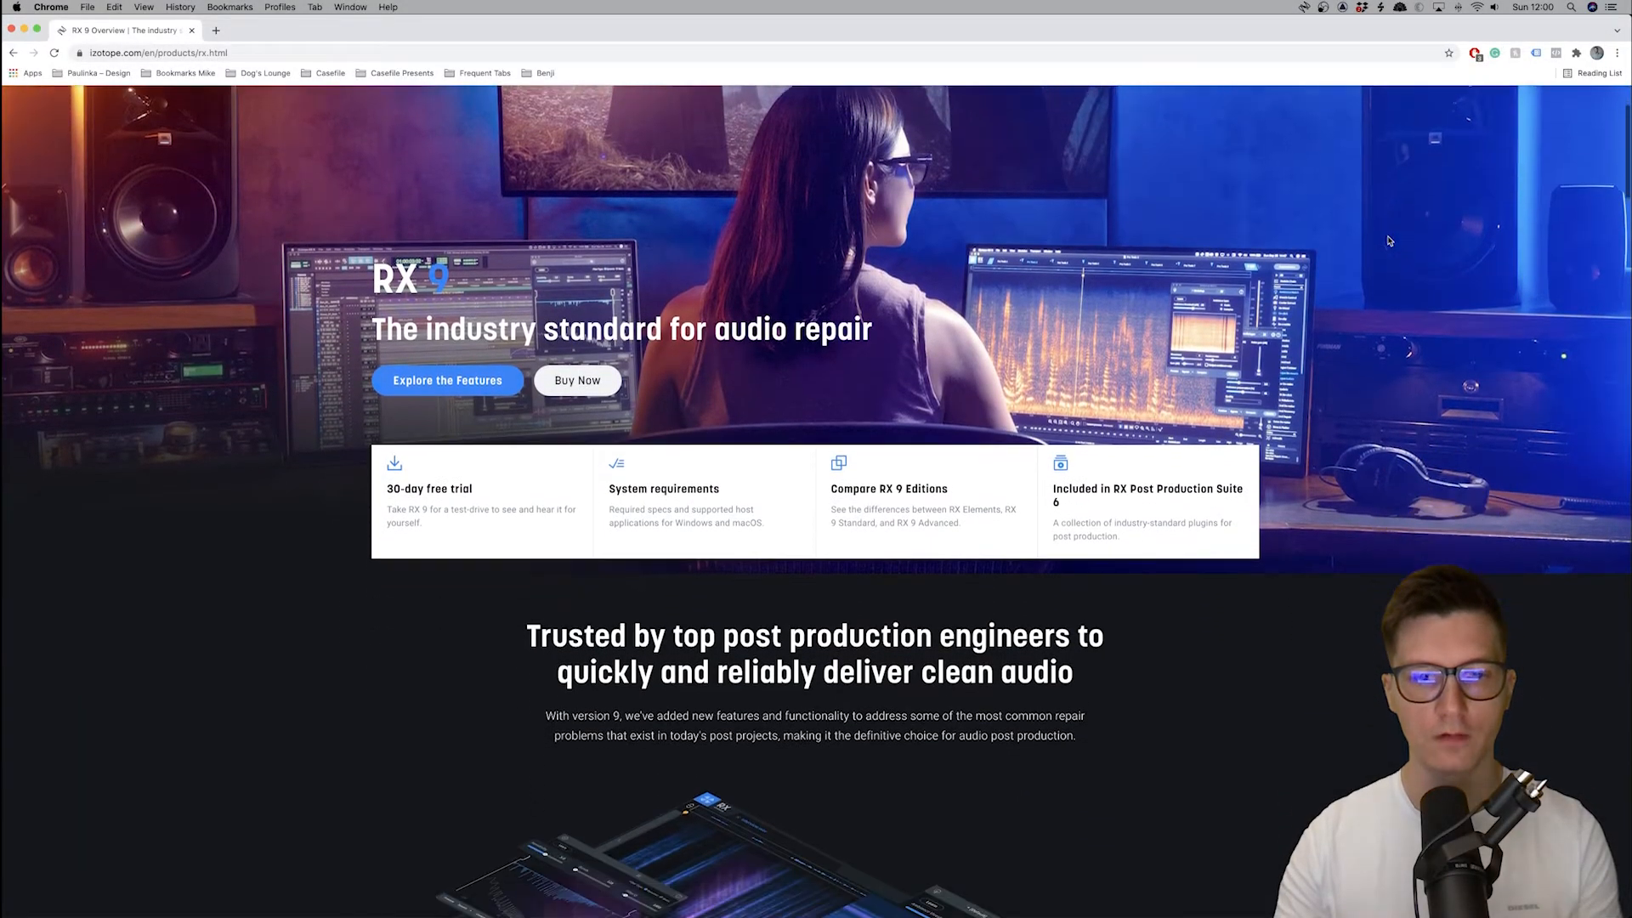
scroll(1389, 241, up, 3)
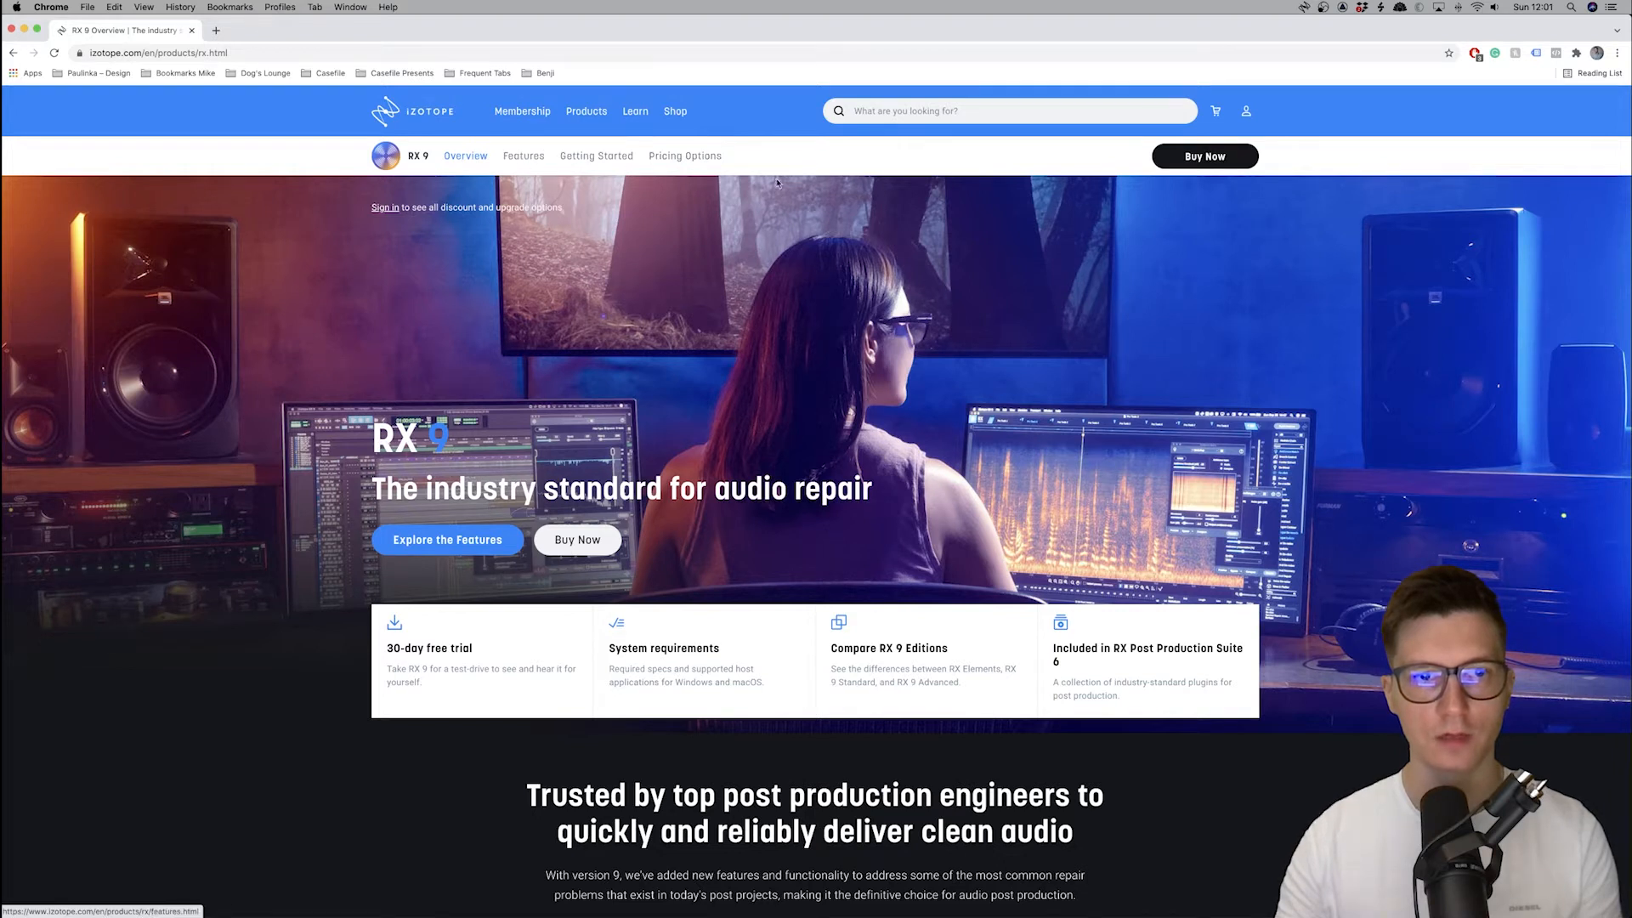
scroll(1178, 213, down, 14)
scroll(1178, 213, down, 10)
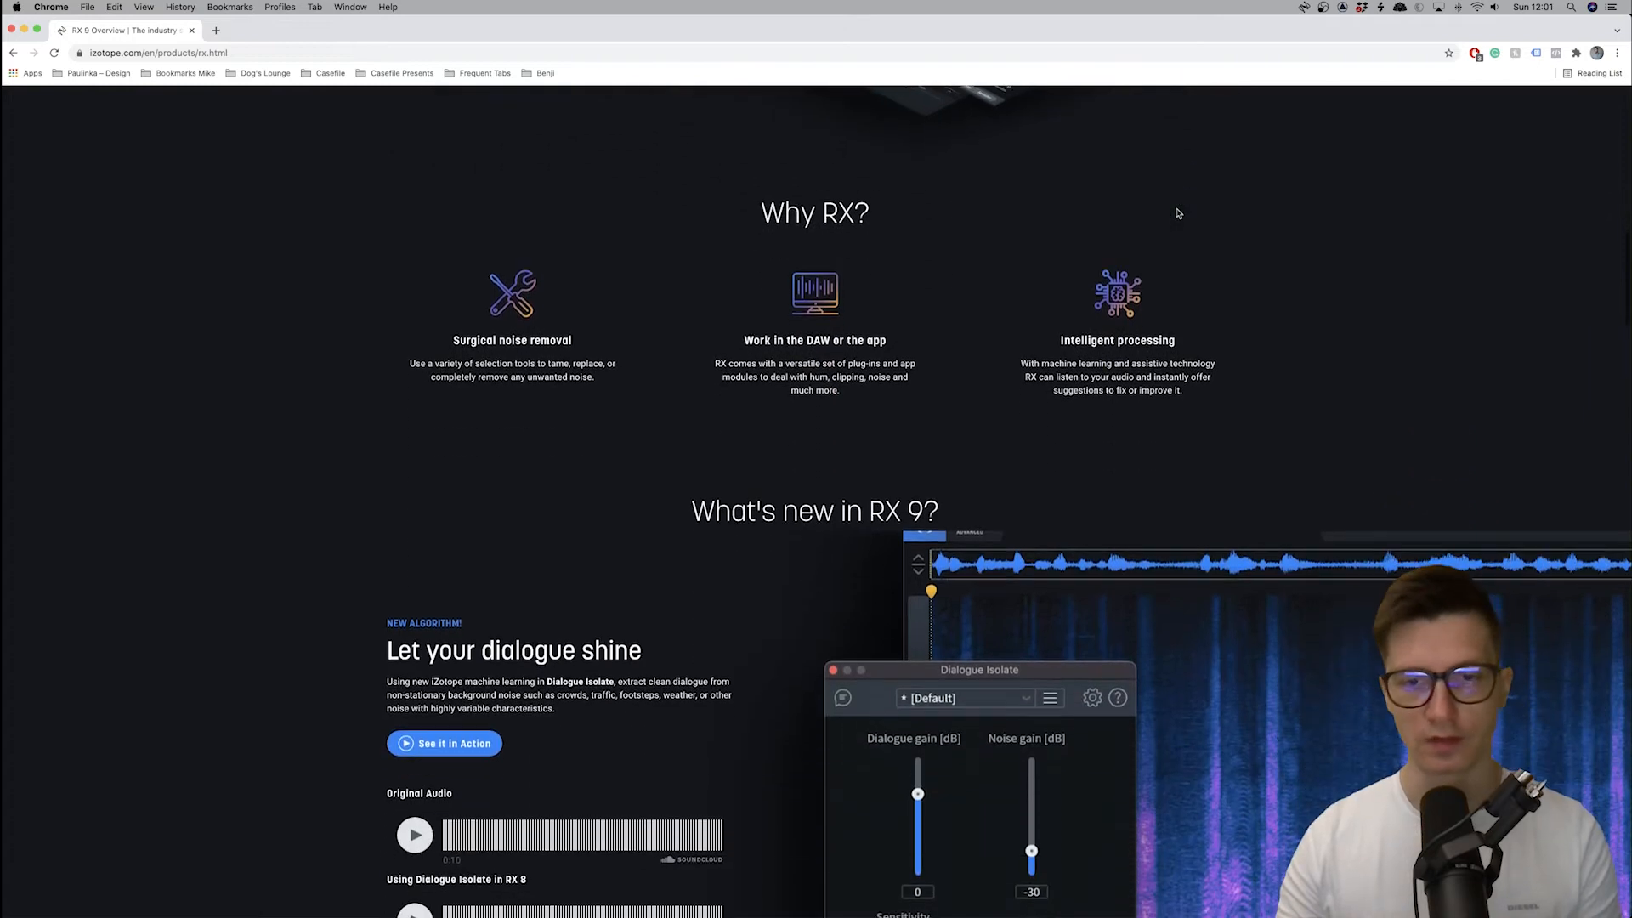
scroll(1178, 214, down, 3)
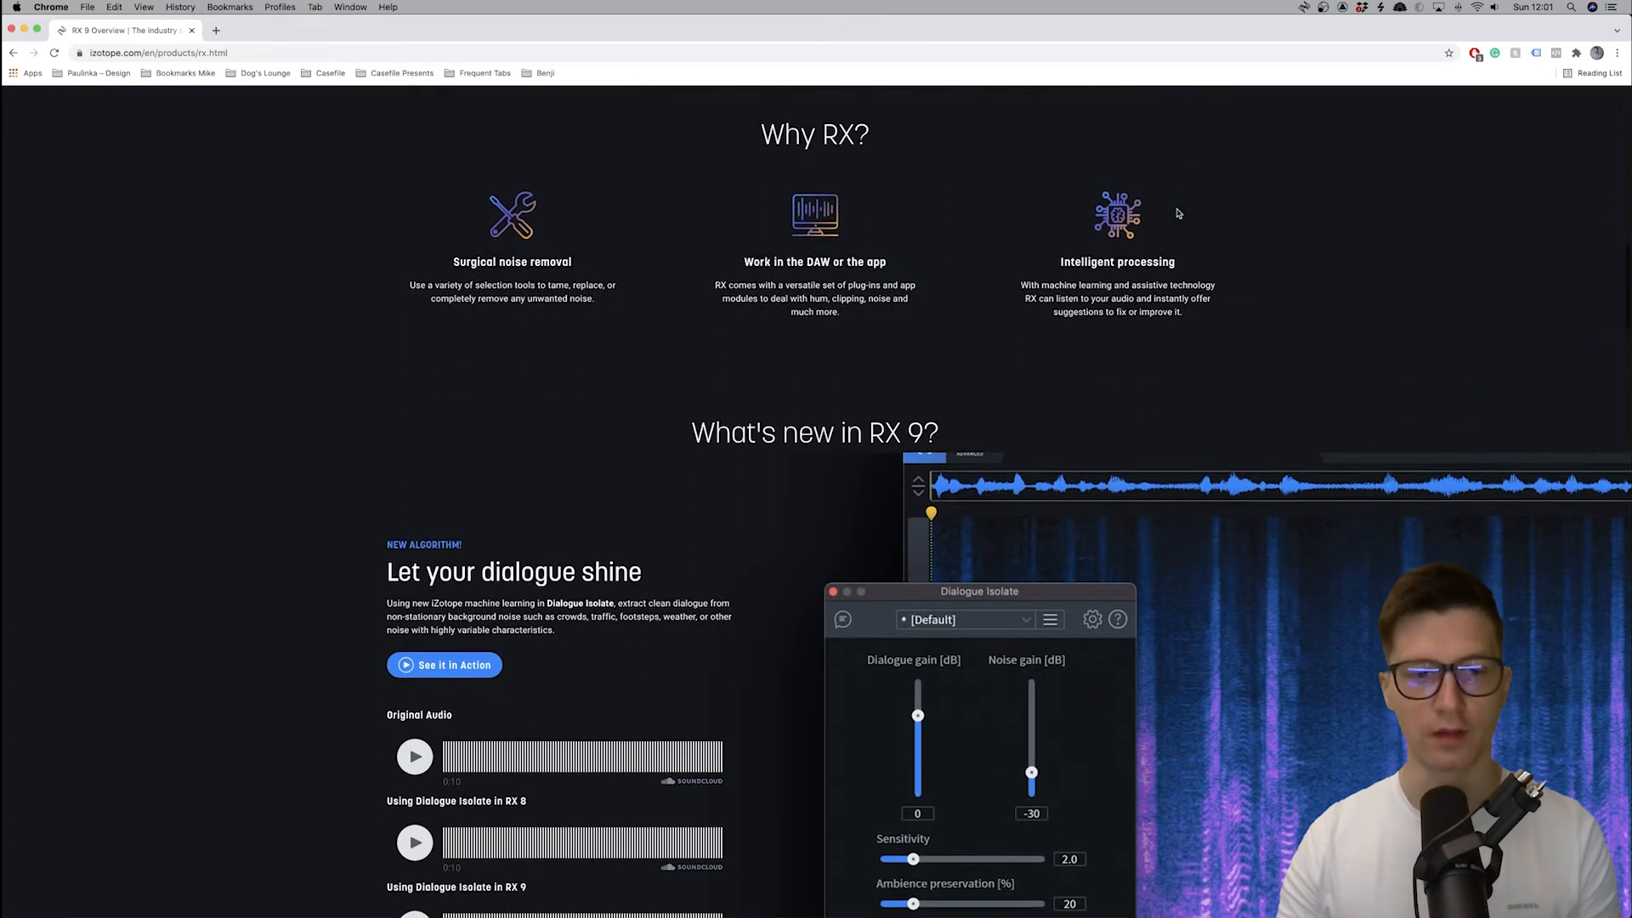
scroll(943, 477, down, 5)
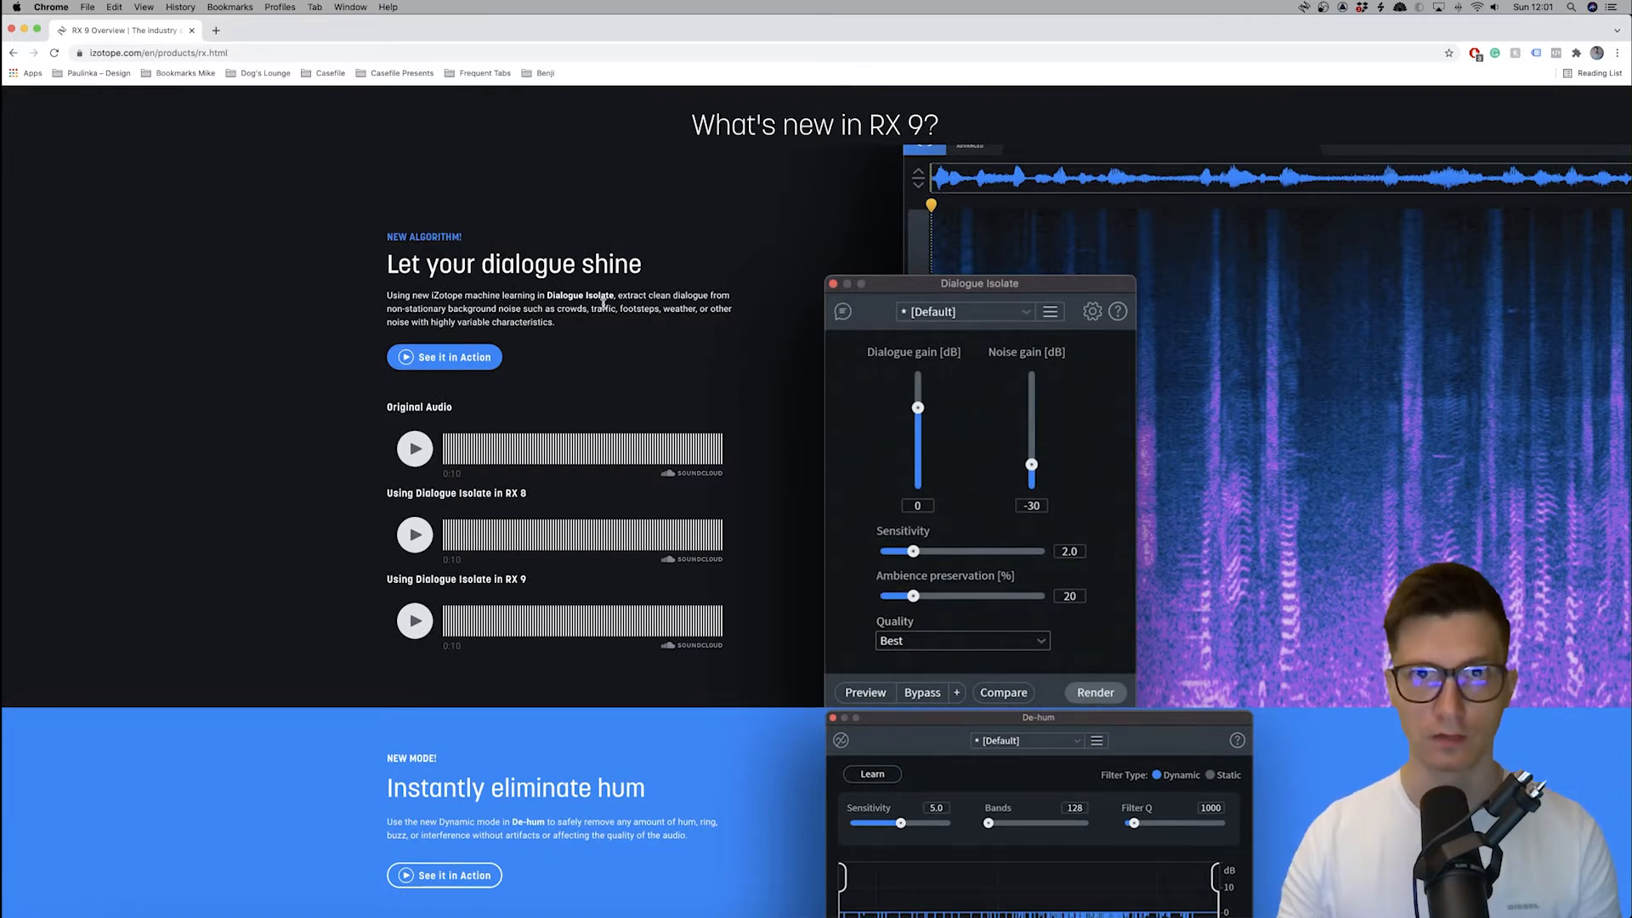
scroll(603, 303, down, 10)
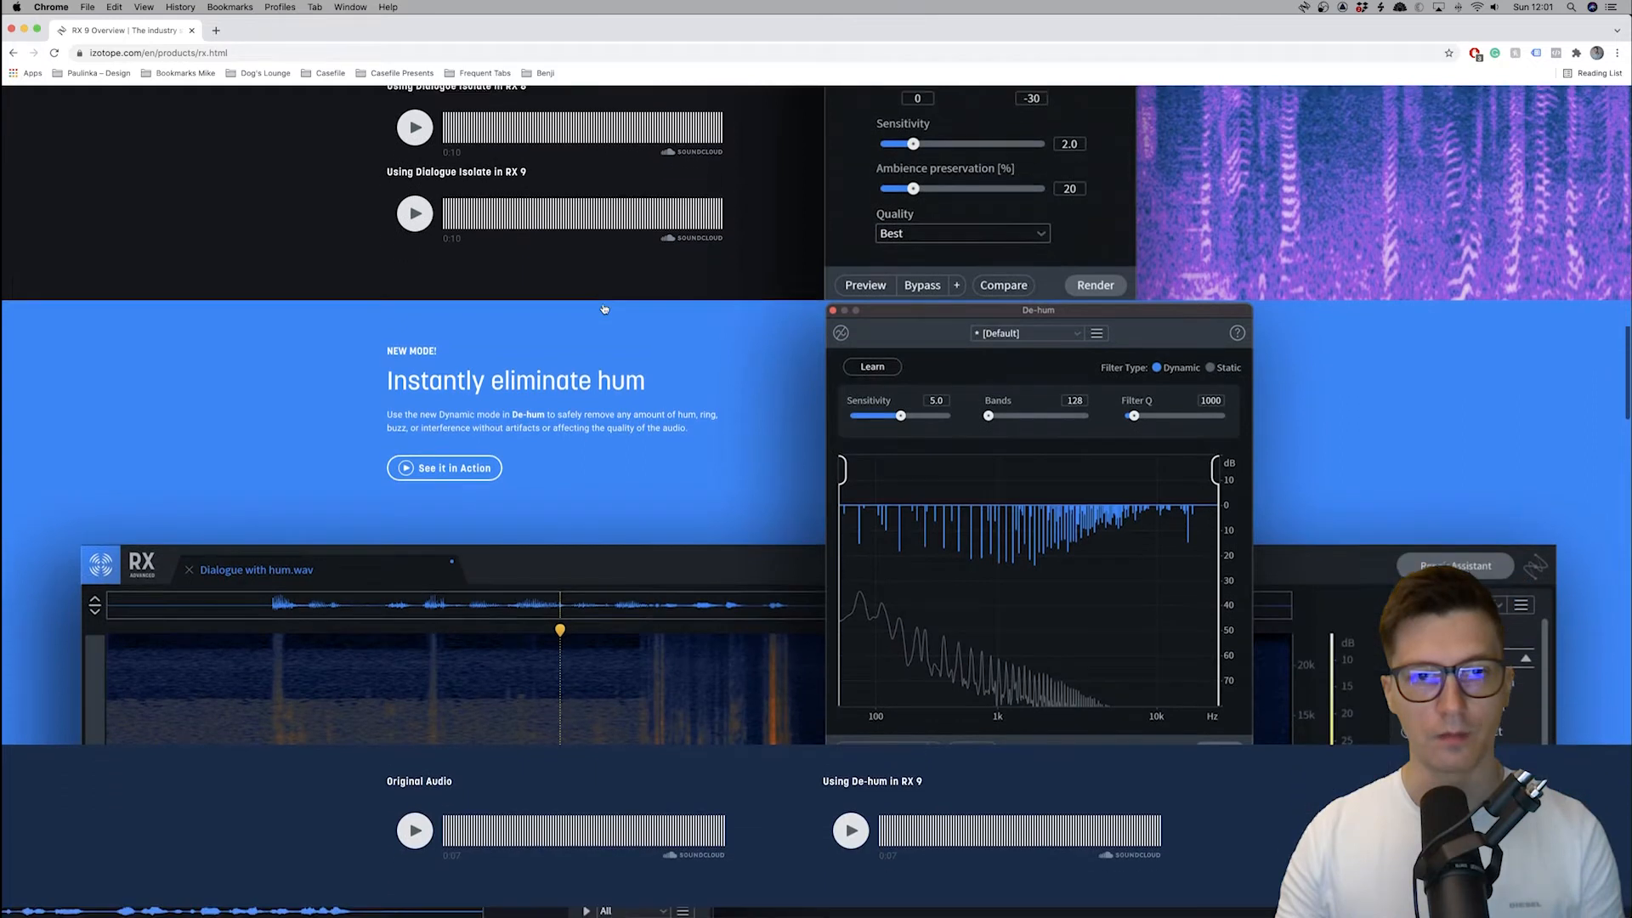
scroll(761, 378, down, 3)
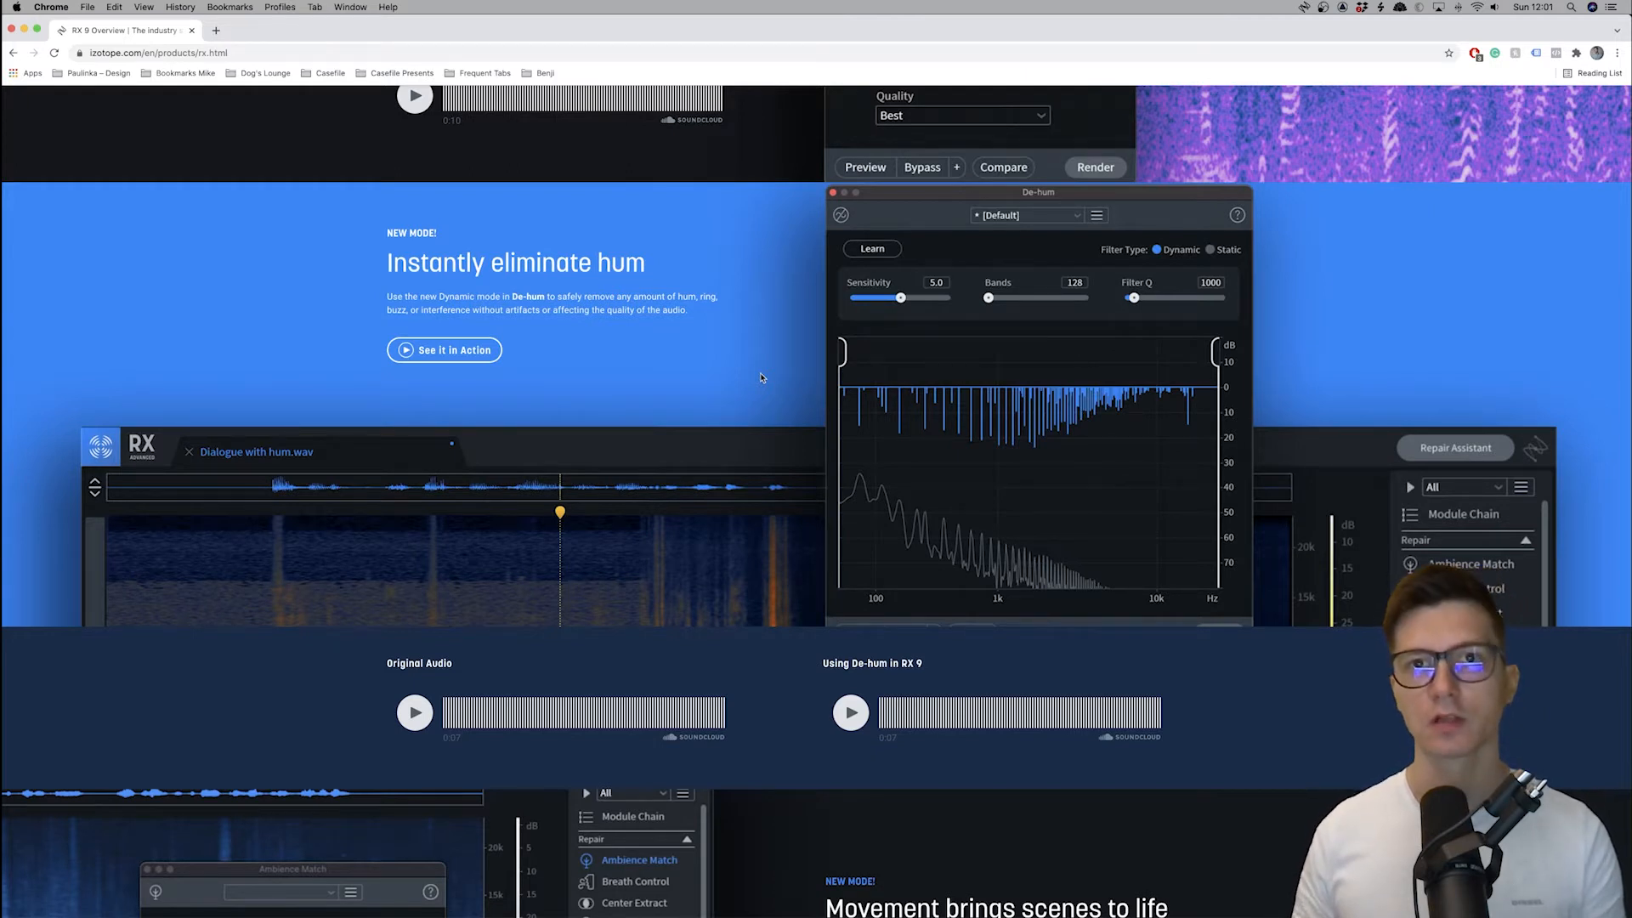
Examine the Ambience Match and workflow enhancement sections of the RX 9 page, and return to the start of the page
scroll(761, 377, down, 3)
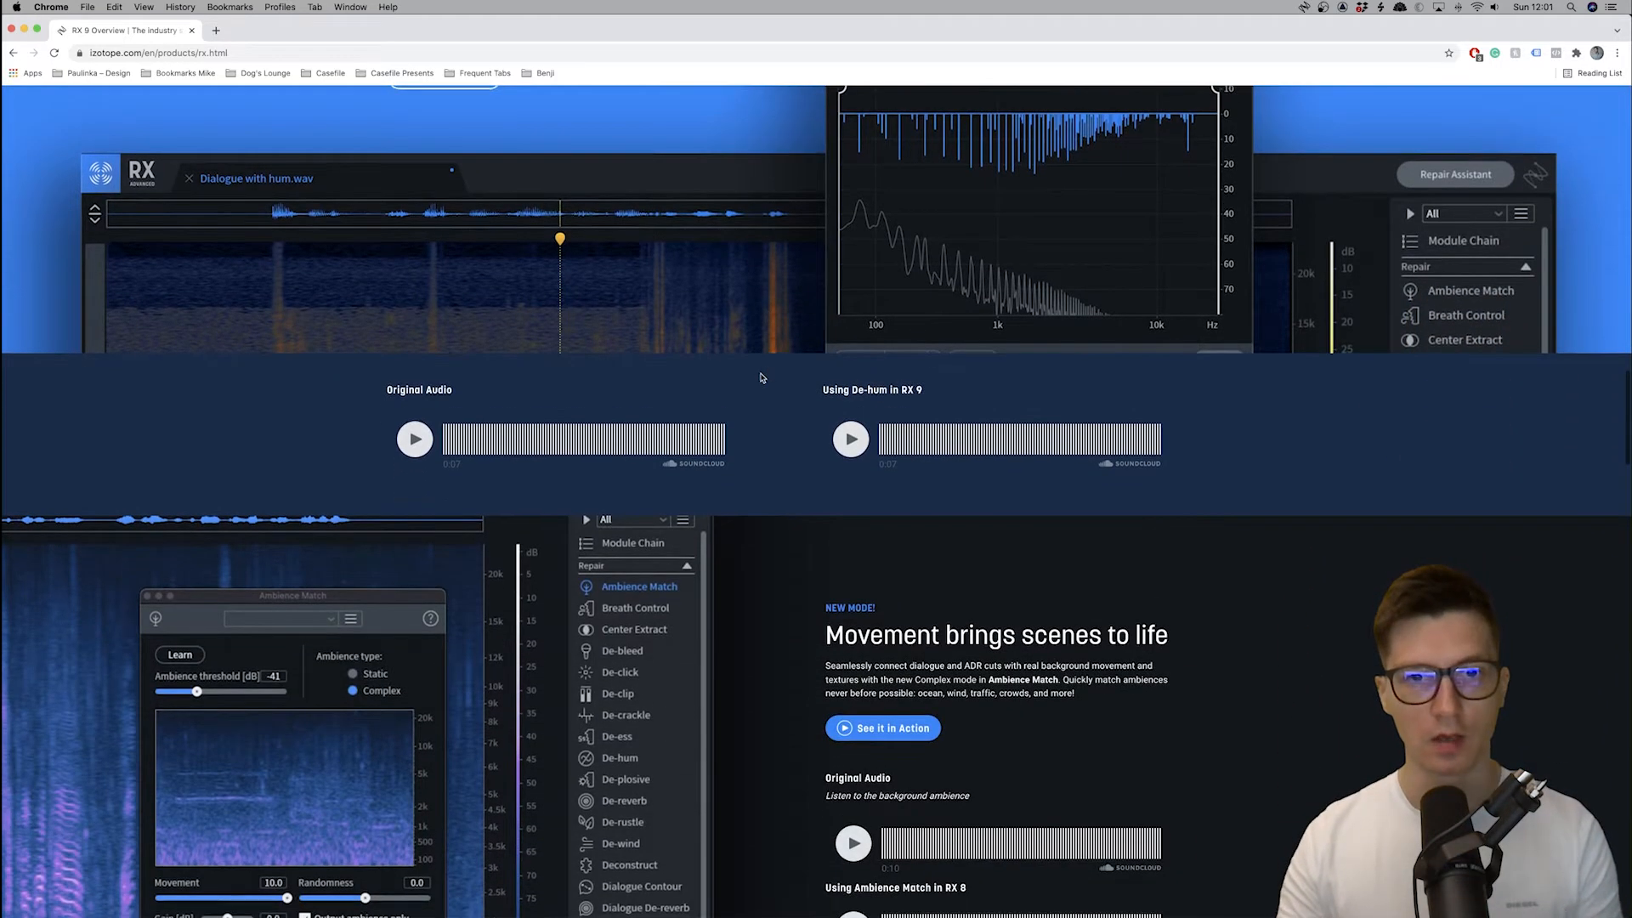
scroll(761, 377, down, 2)
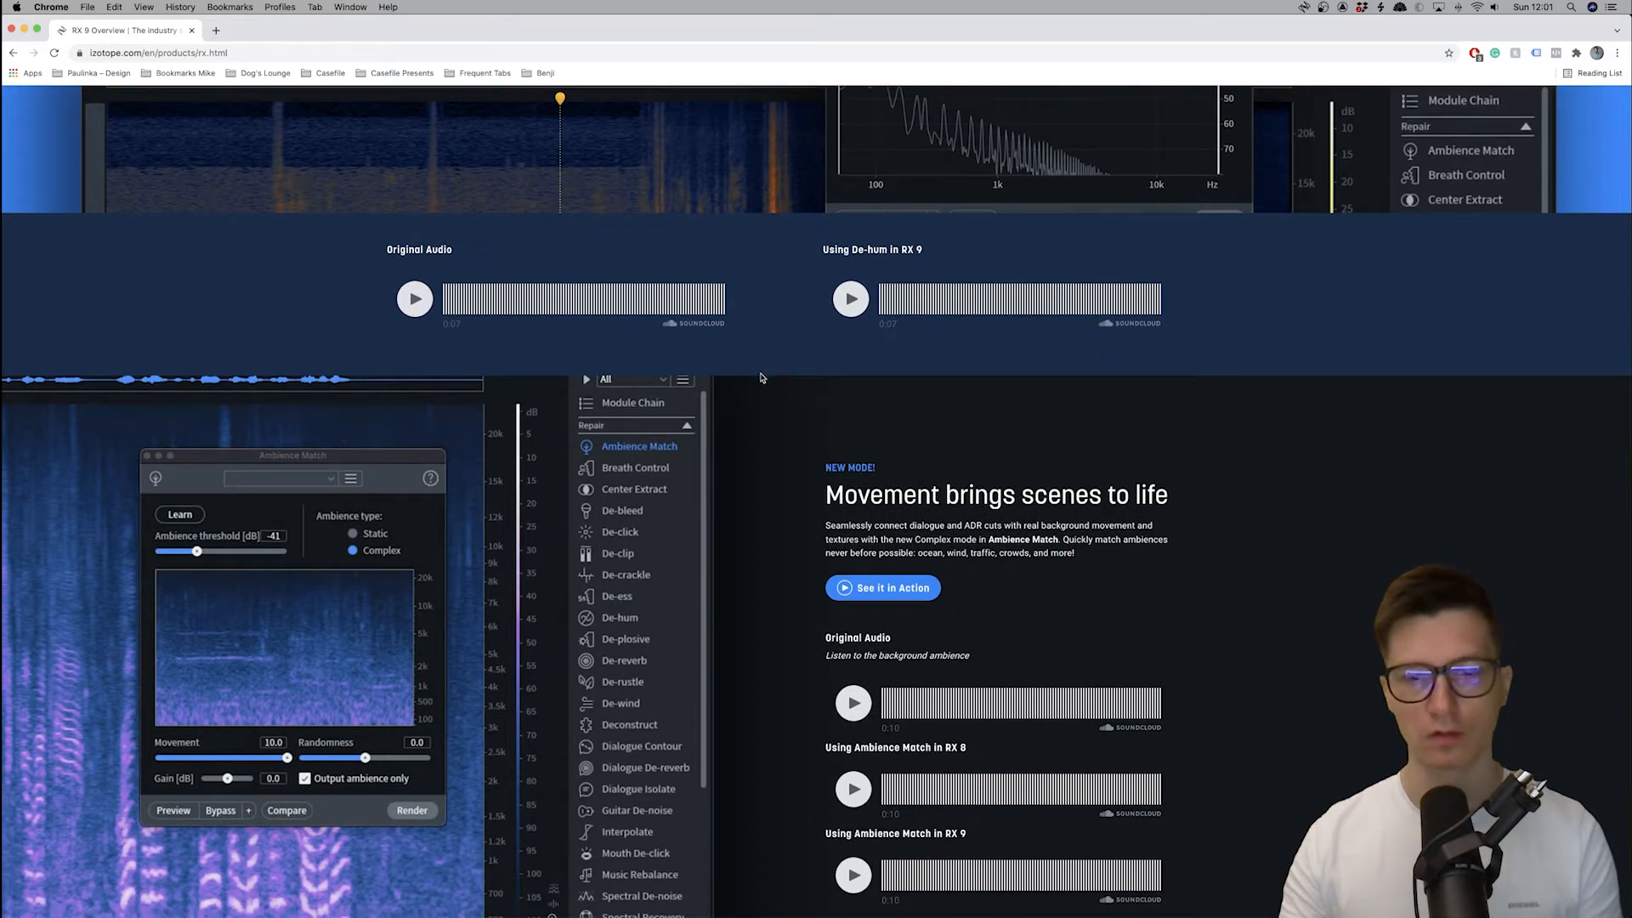
scroll(762, 377, down, 1)
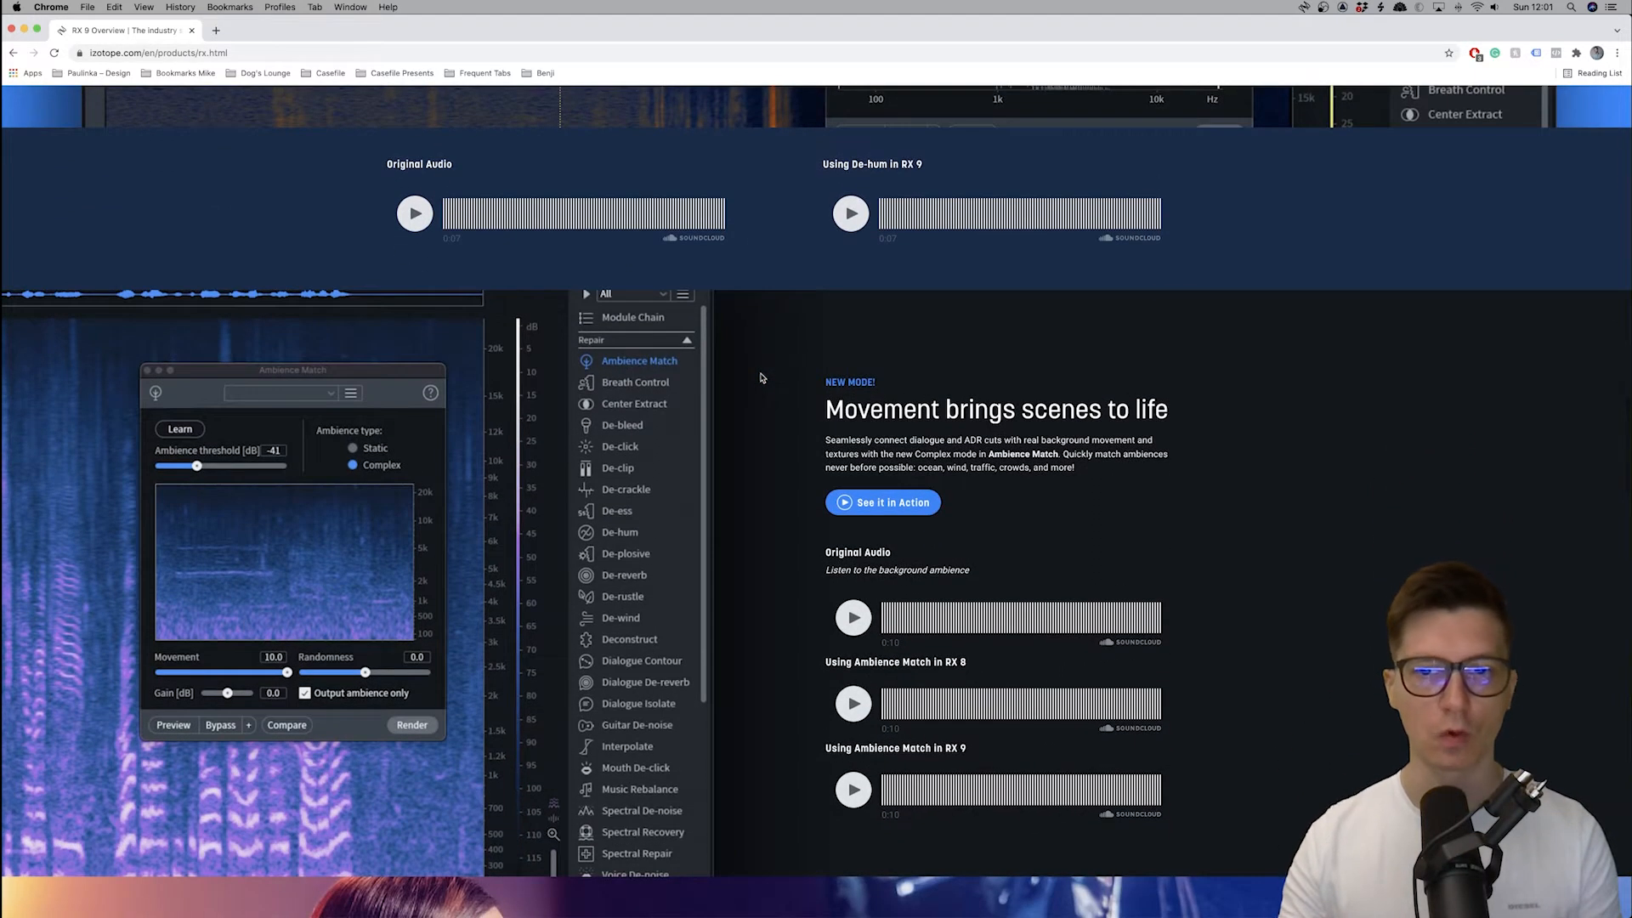
scroll(761, 377, down, 1)
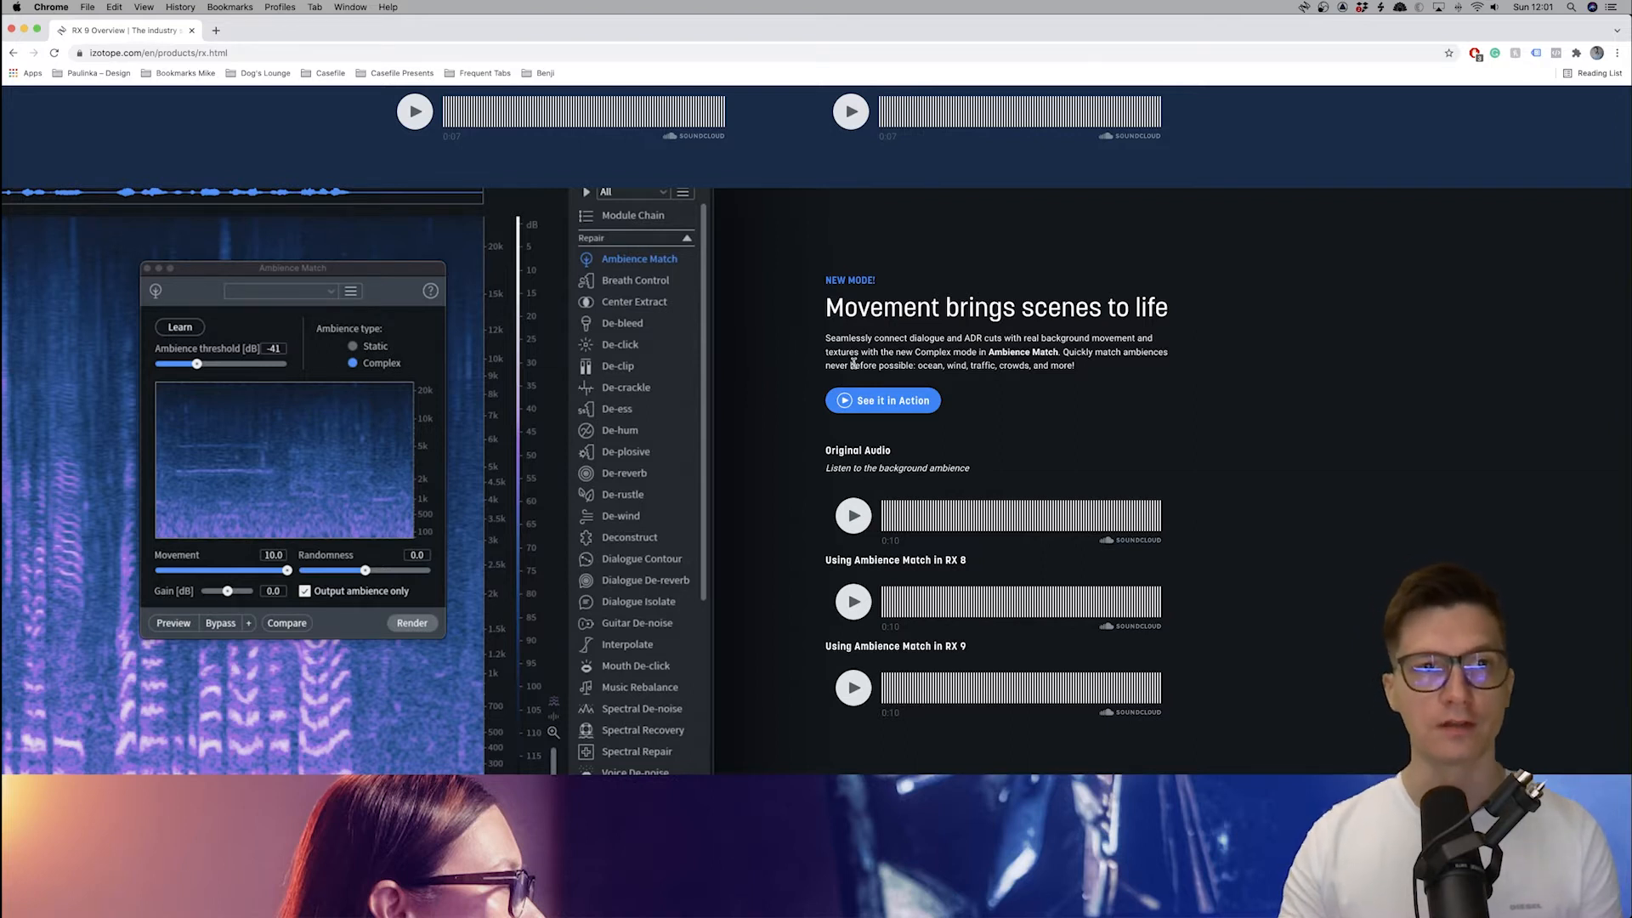
scroll(852, 363, down, 3)
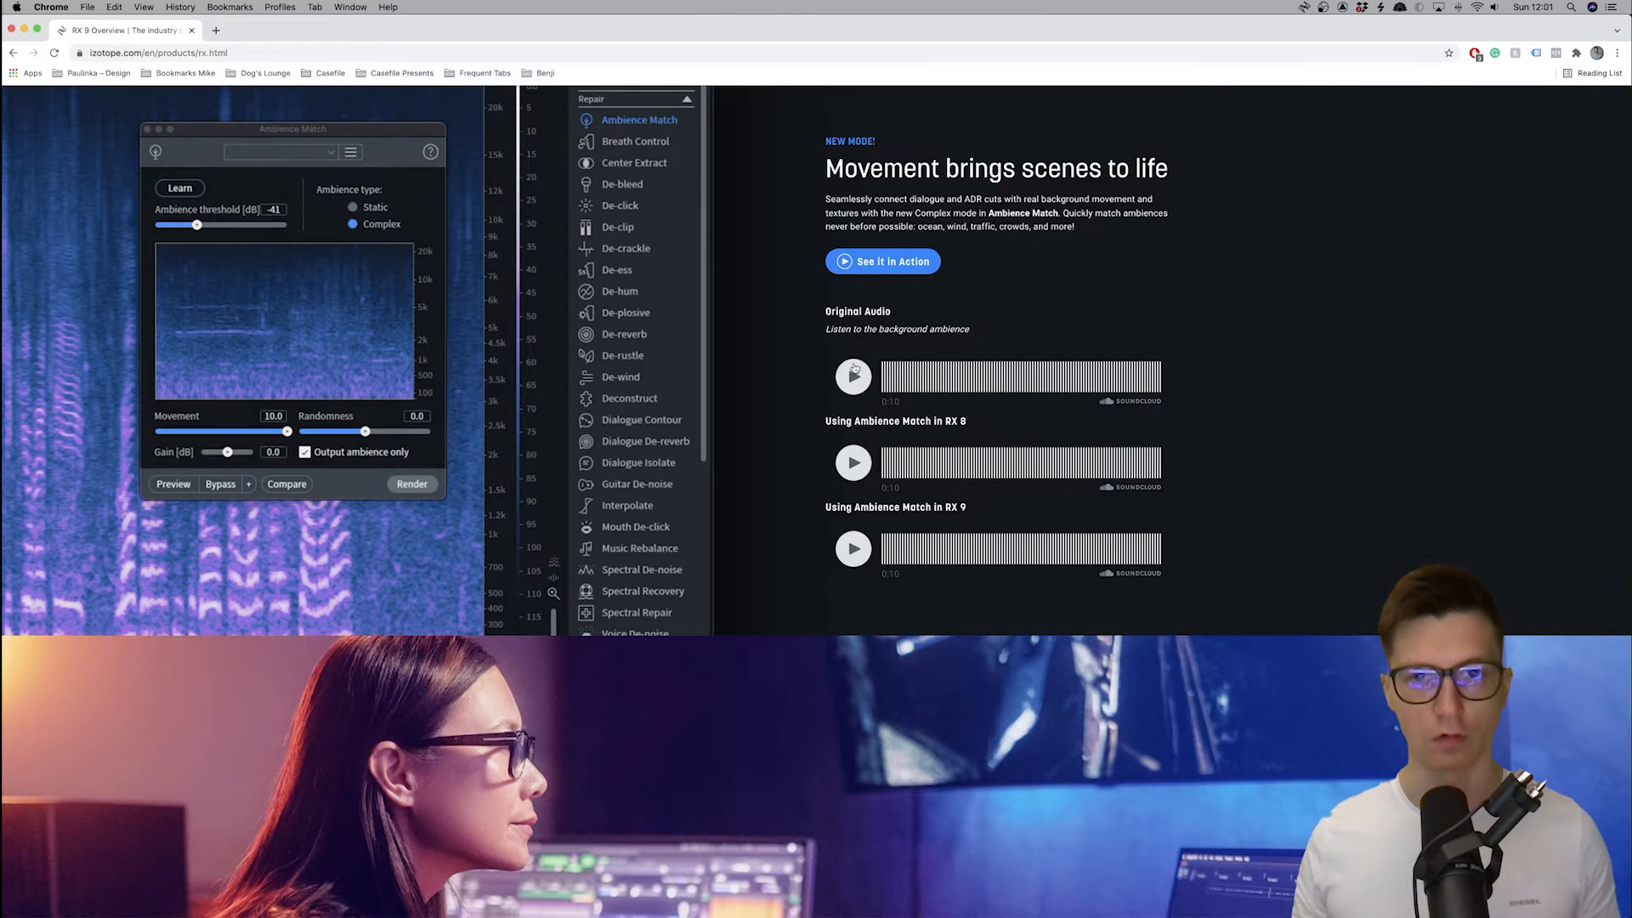
scroll(854, 368, down, 10)
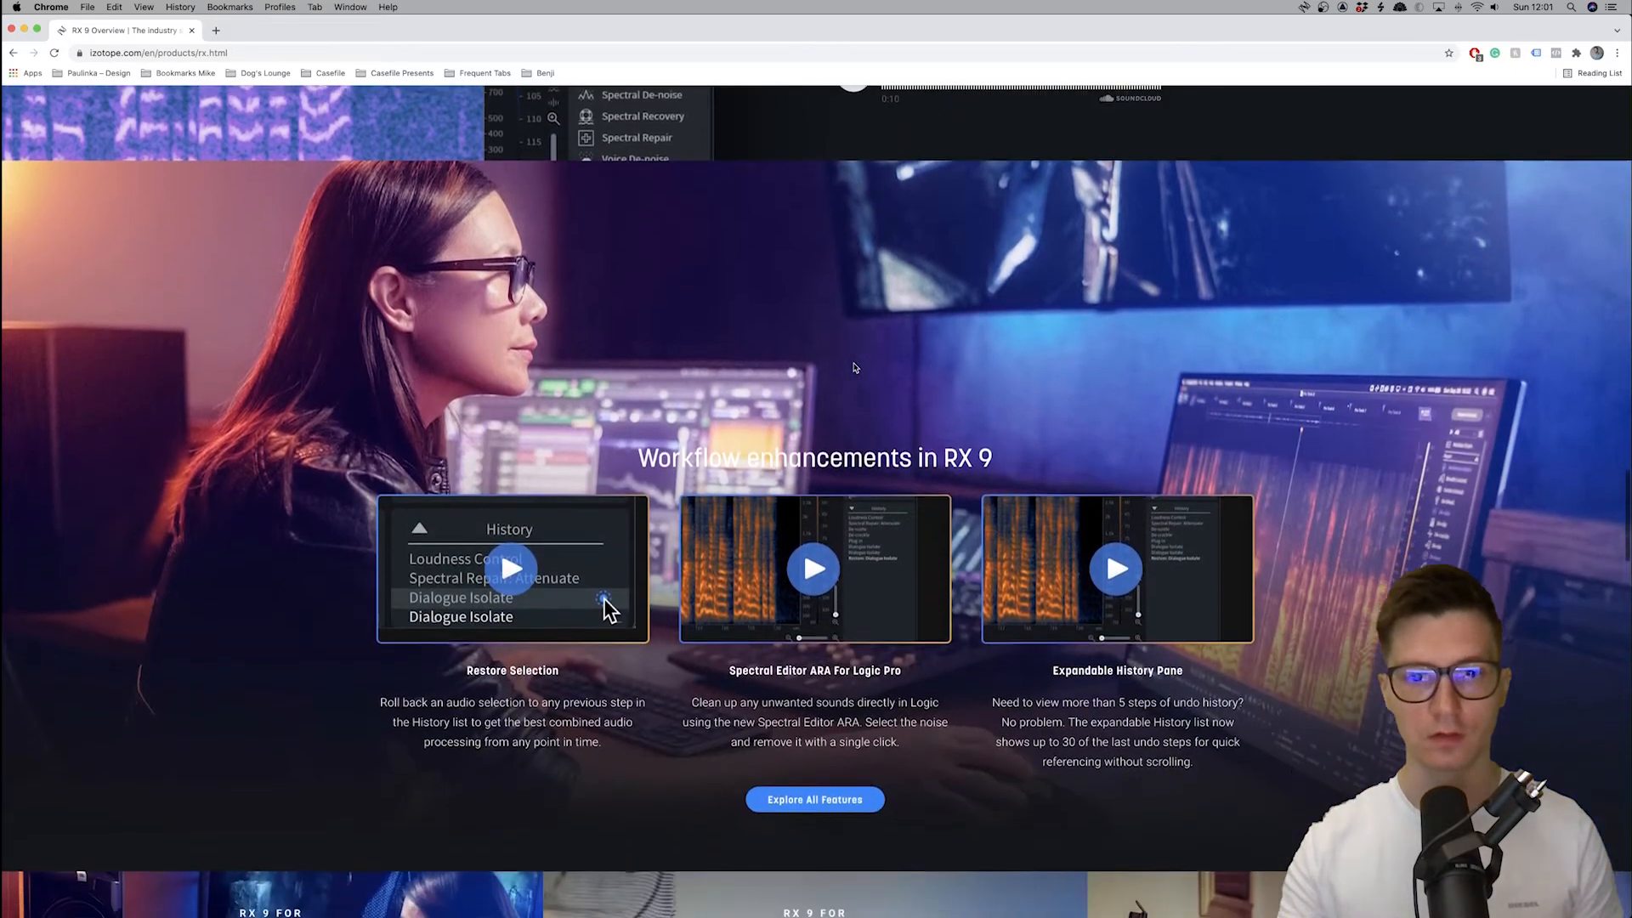
scroll(854, 368, down, 5)
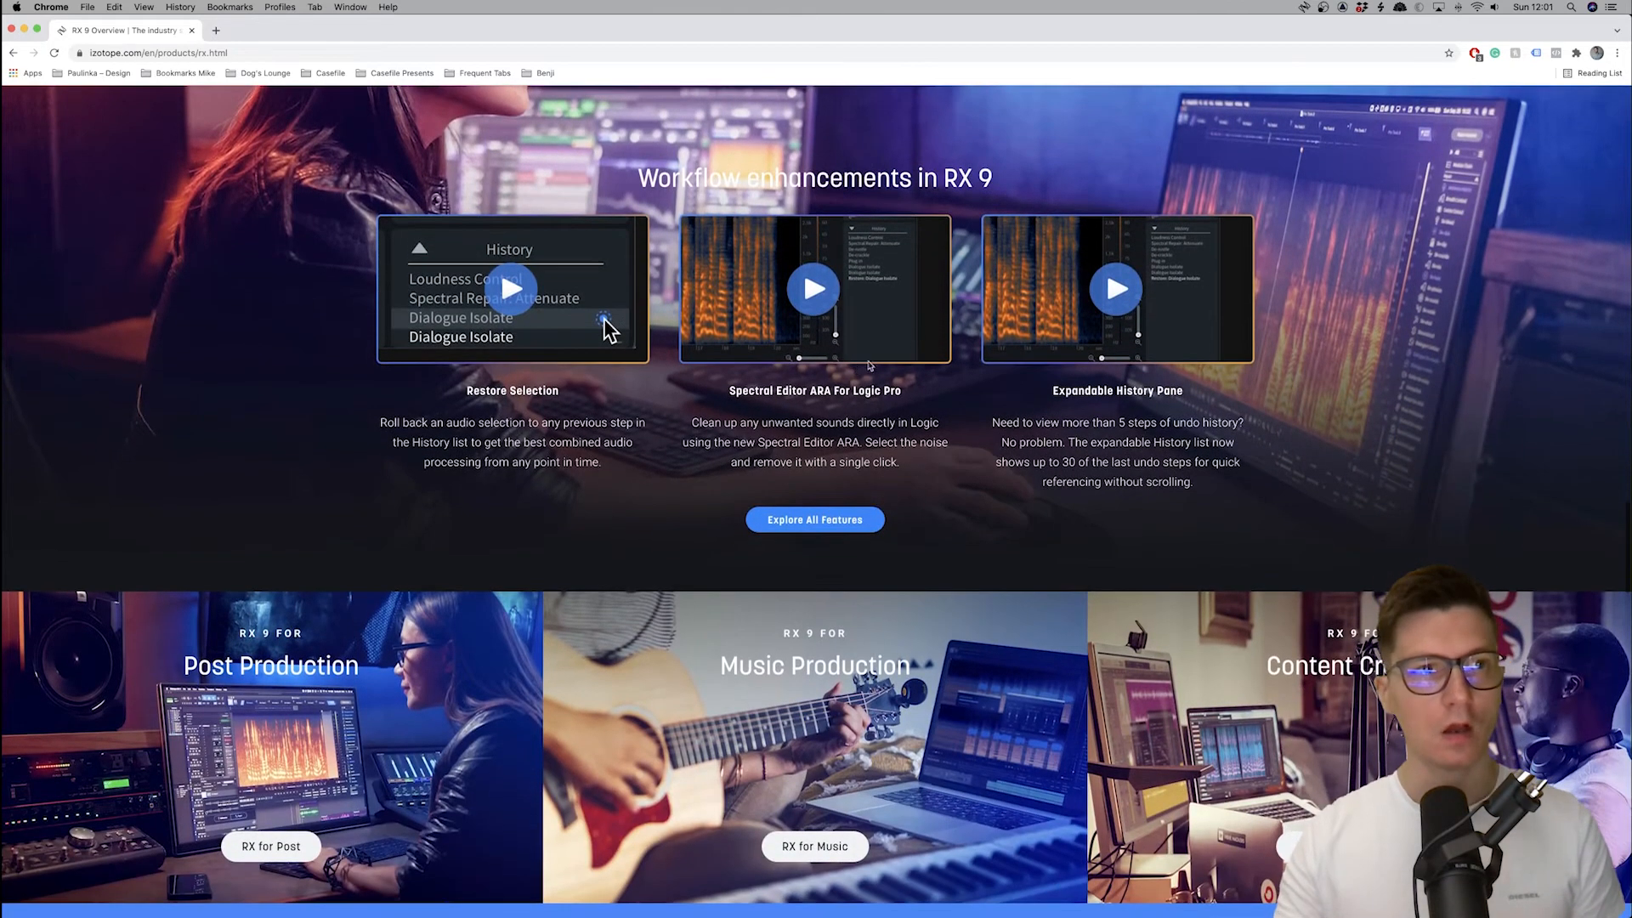
scroll(314, 230, down, 5)
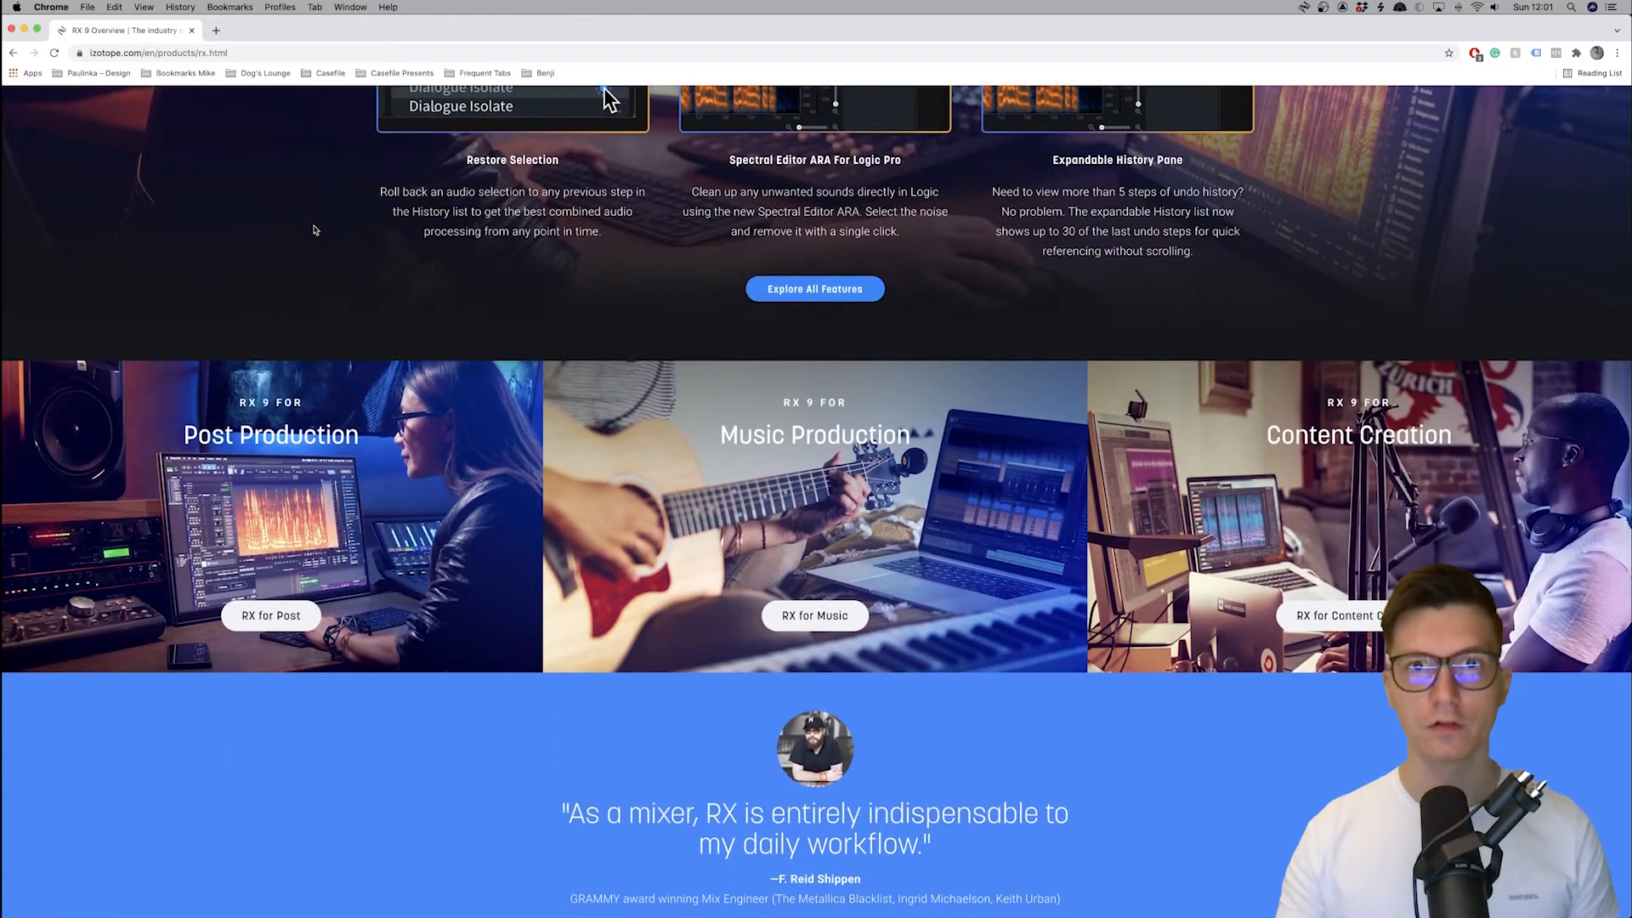
scroll(314, 229, up, 20)
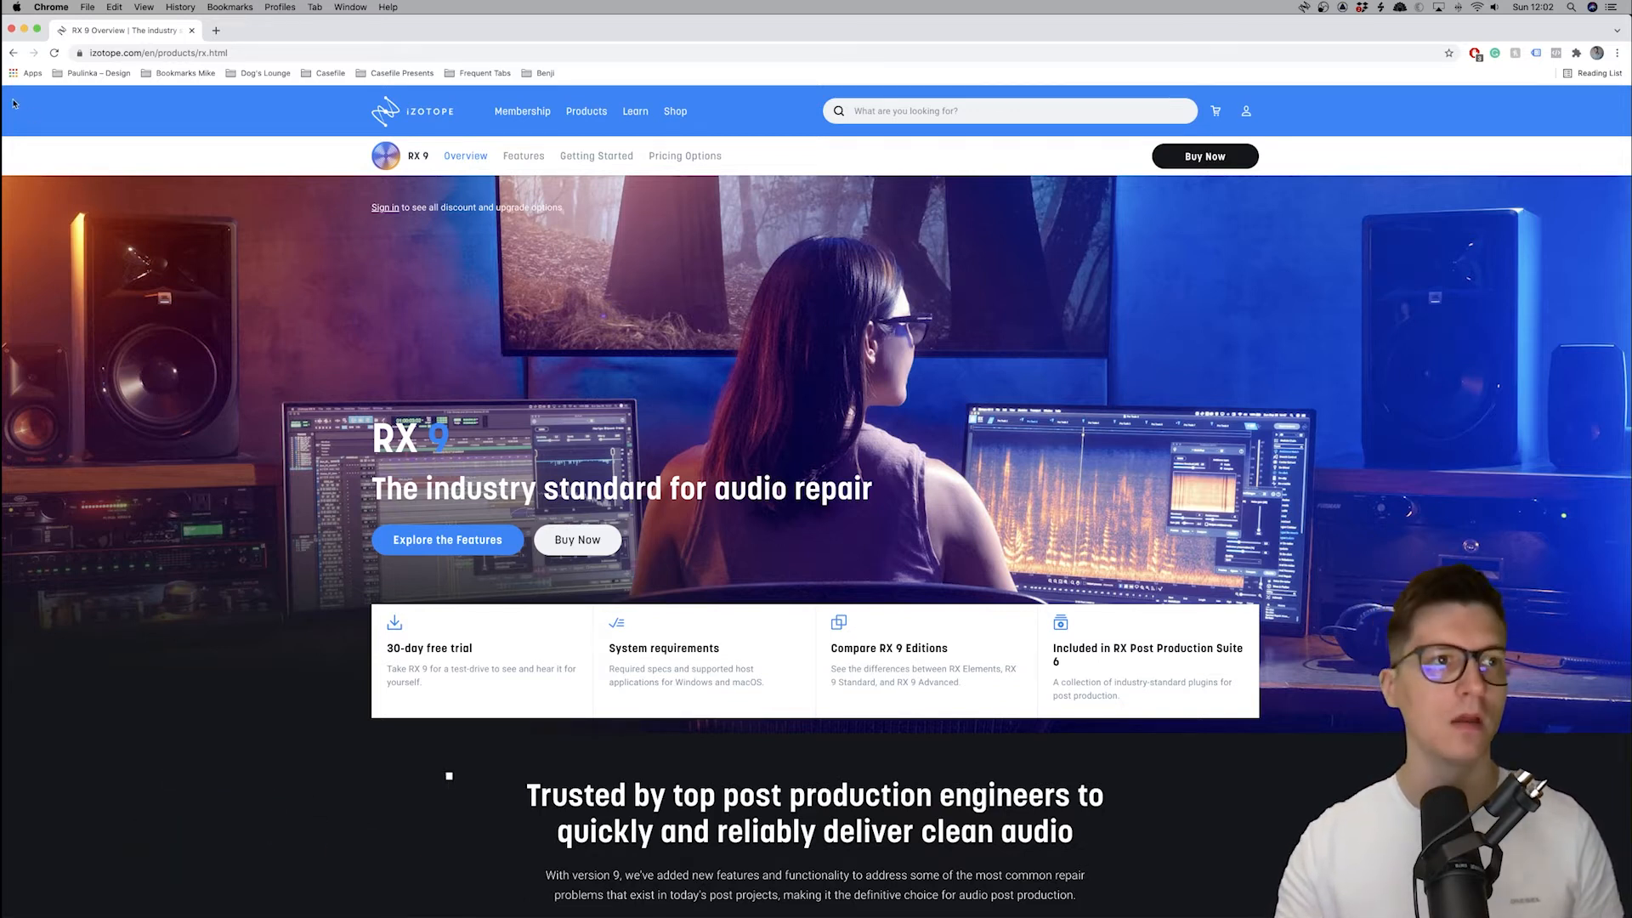
Close the browser window and the iZotope Product Portal
click(12, 29)
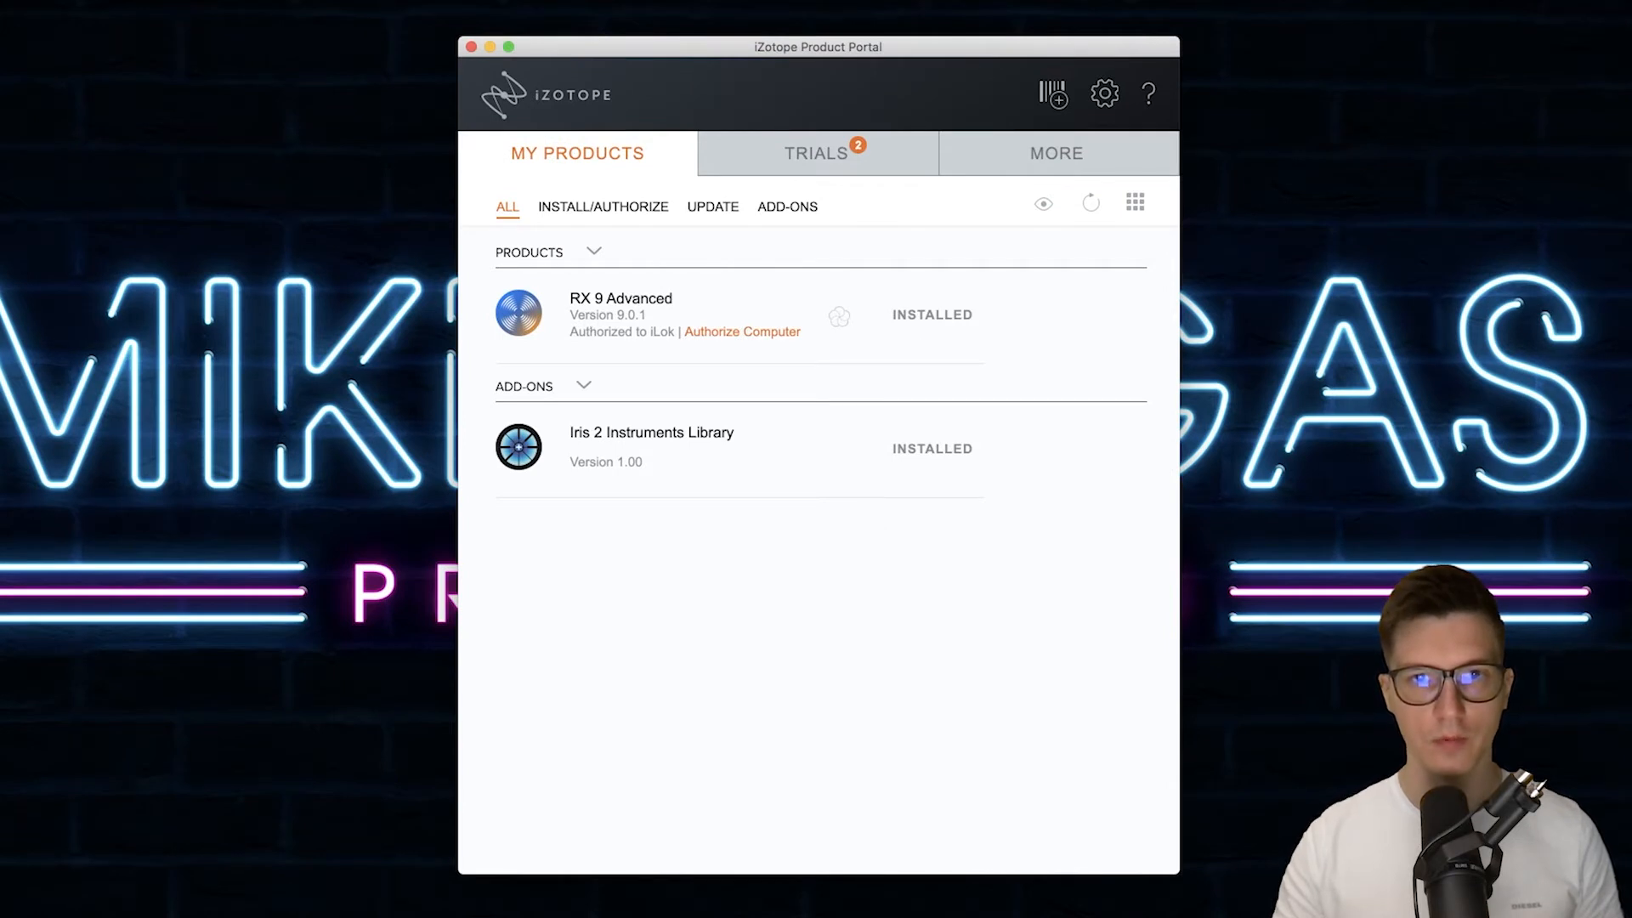
click(470, 49)
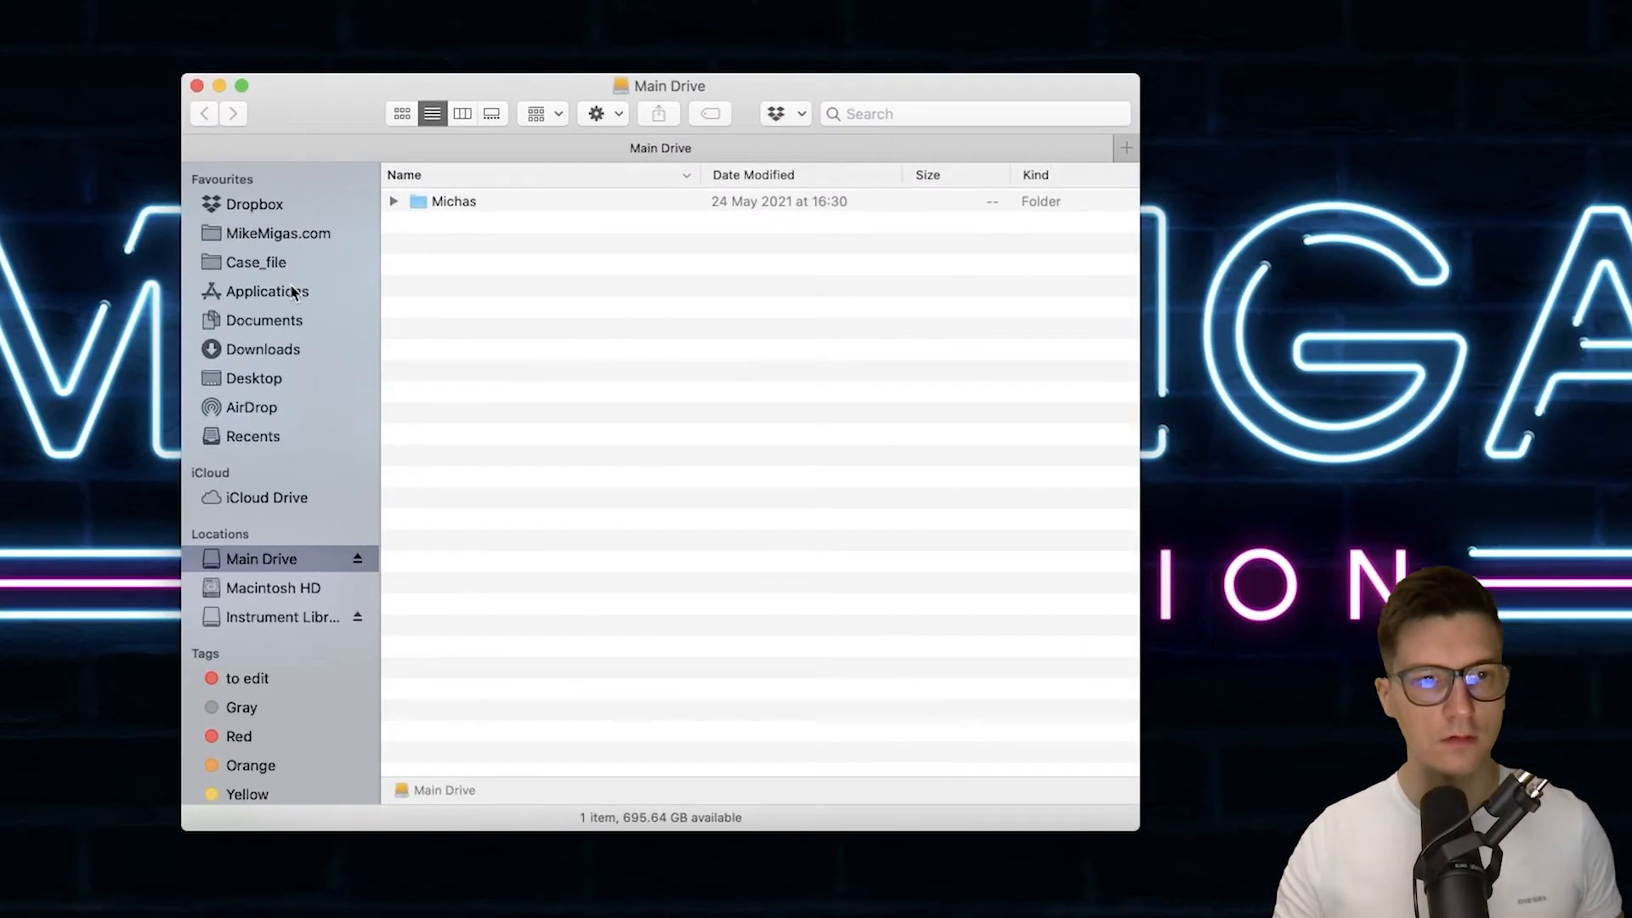
Locate the iZotope RX 8 and RX 9 Audio Editors in the Applications folder
click(267, 291)
scroll(641, 327, down, 10)
click(571, 344)
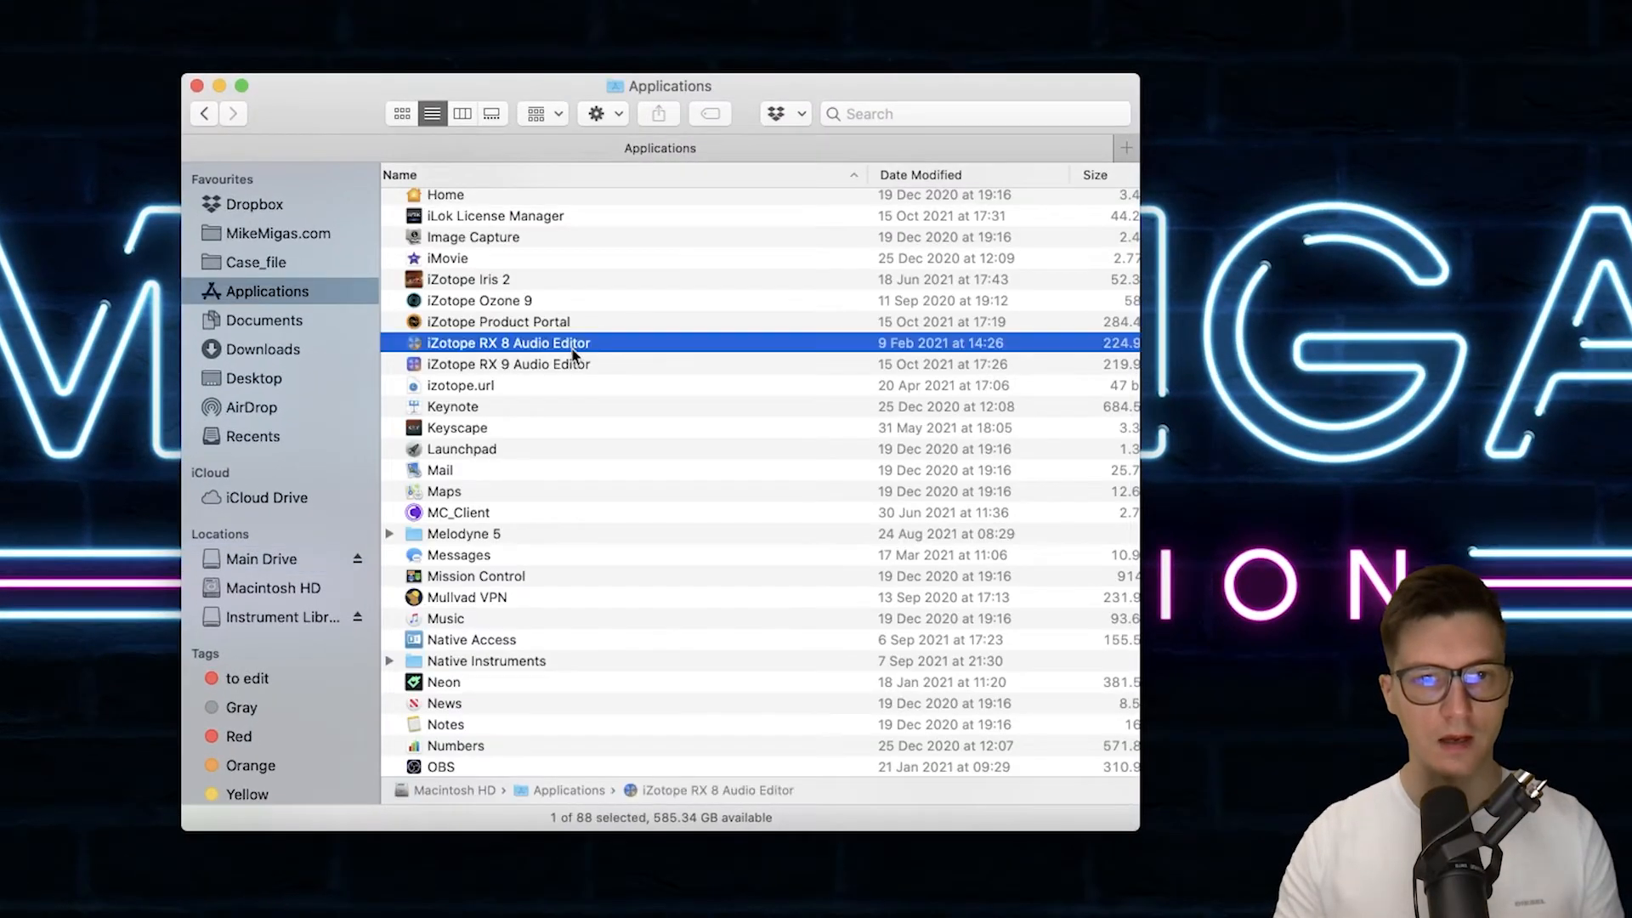
click(569, 364)
key(Up)
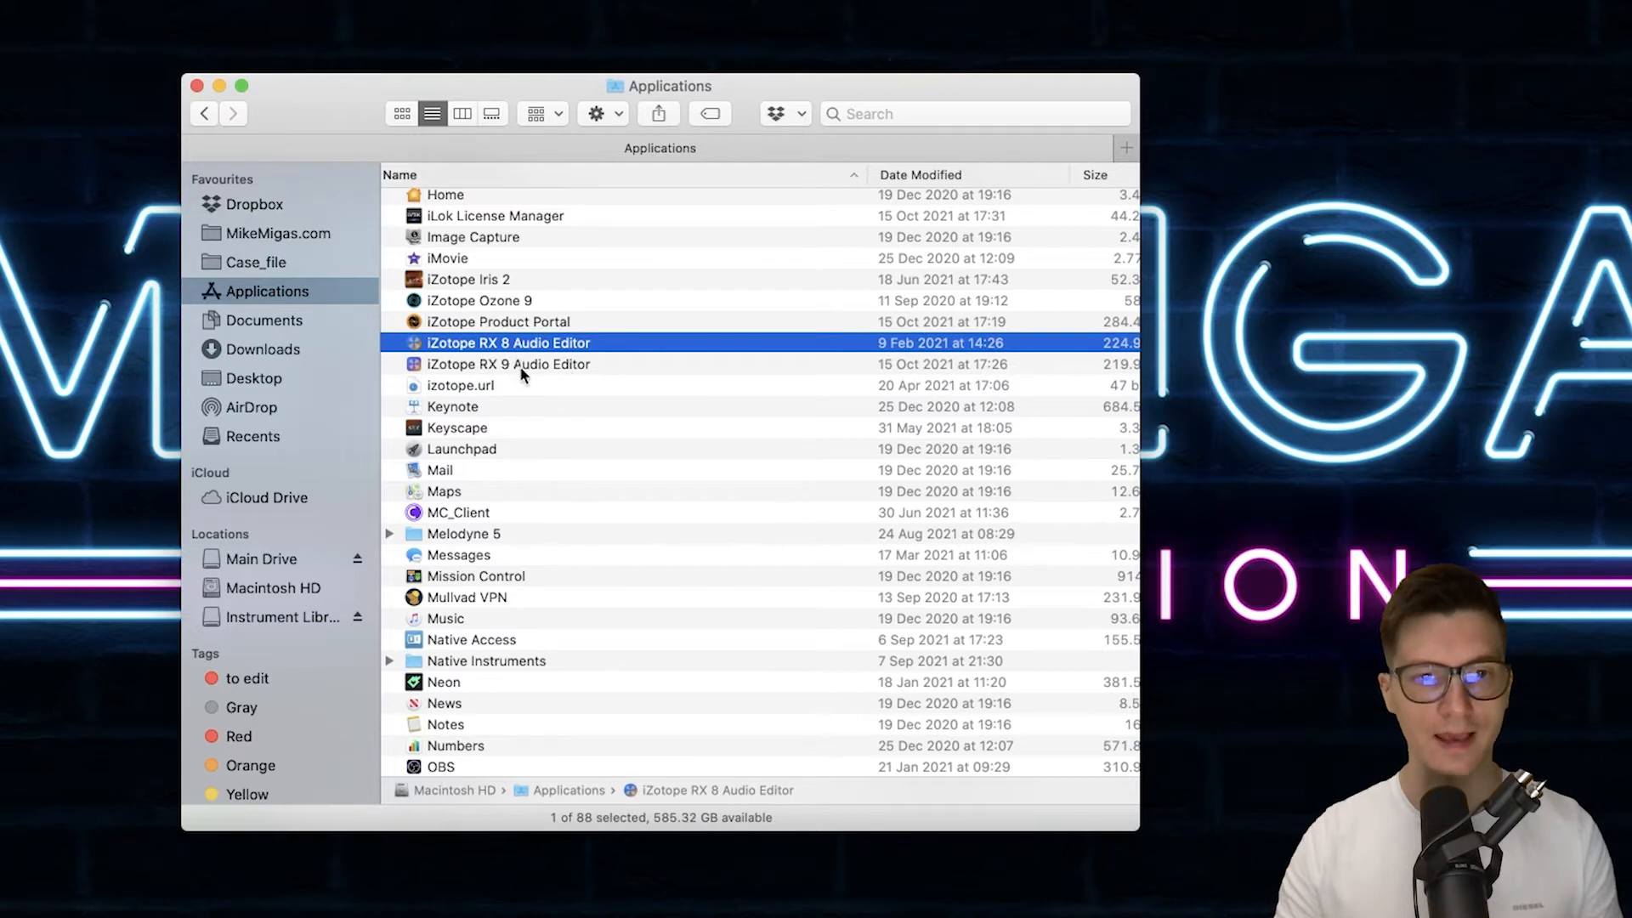
click(520, 368)
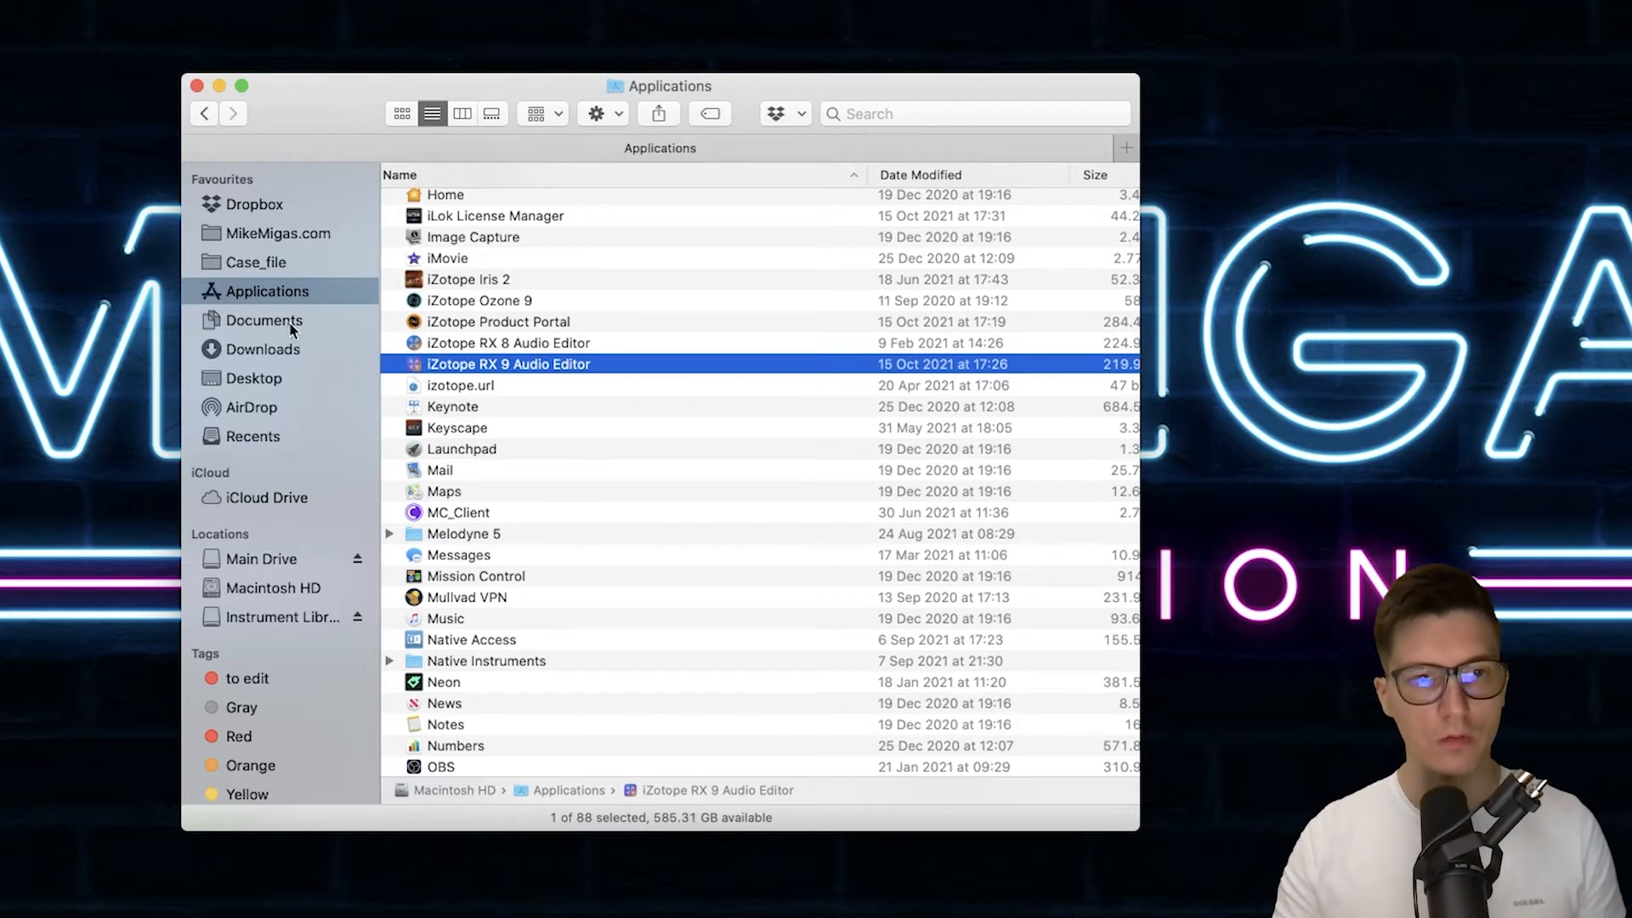
Open the iZotope folder in Documents and expand its RX 8 Audio Editor folder
click(263, 320)
double_click(476, 306)
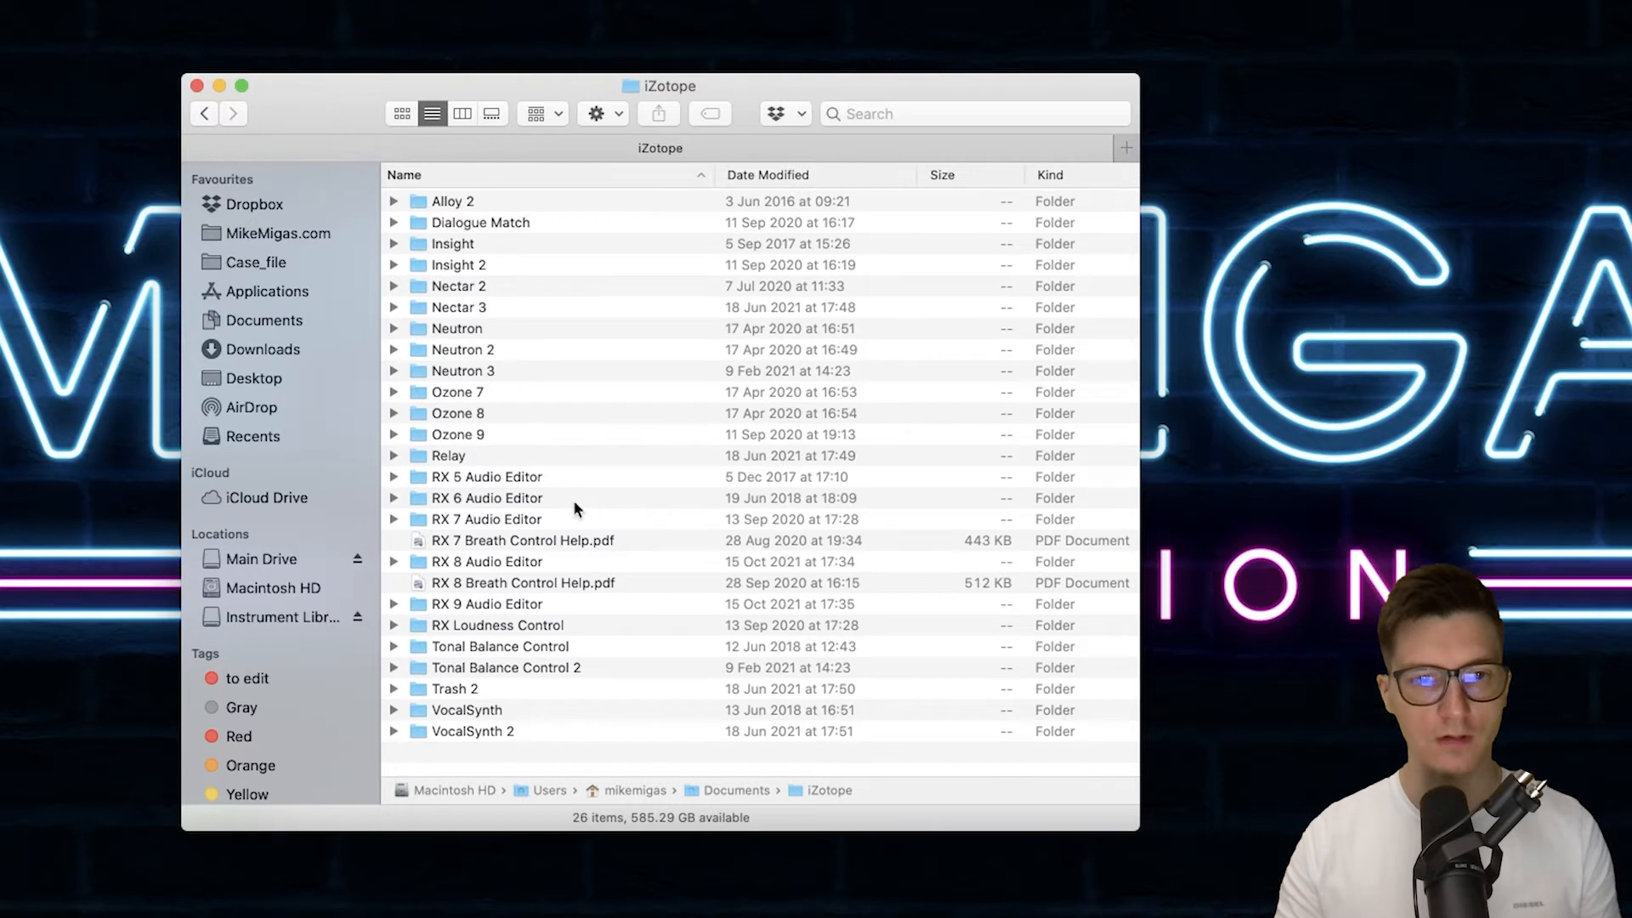
mouse_move(355, 537)
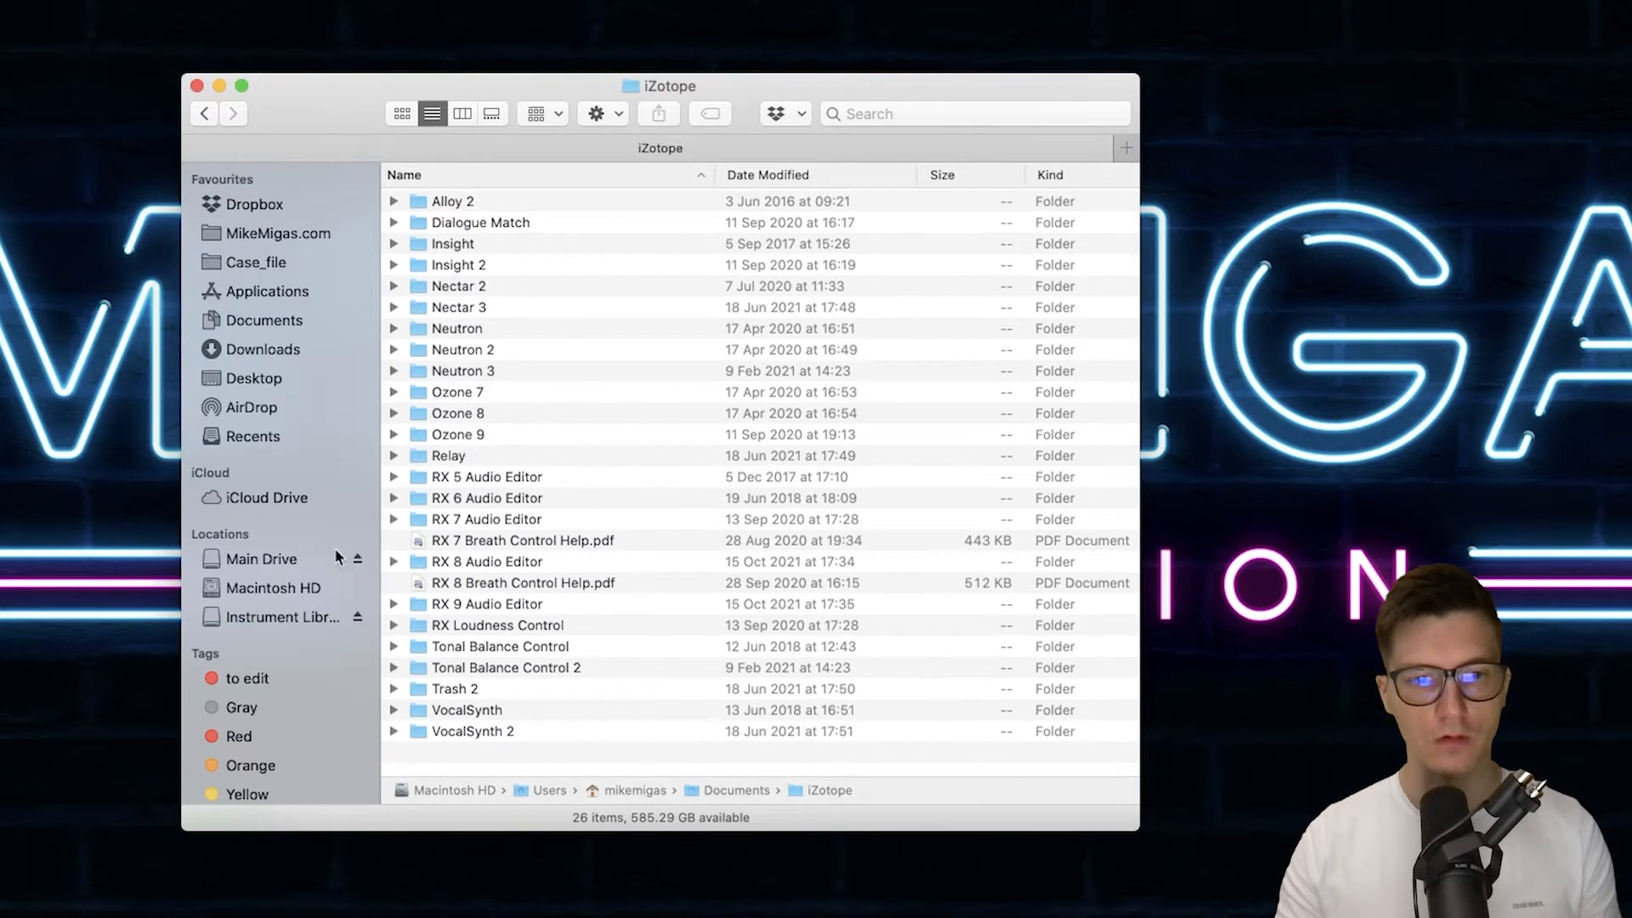
click(394, 561)
scroll(394, 634, down, 3)
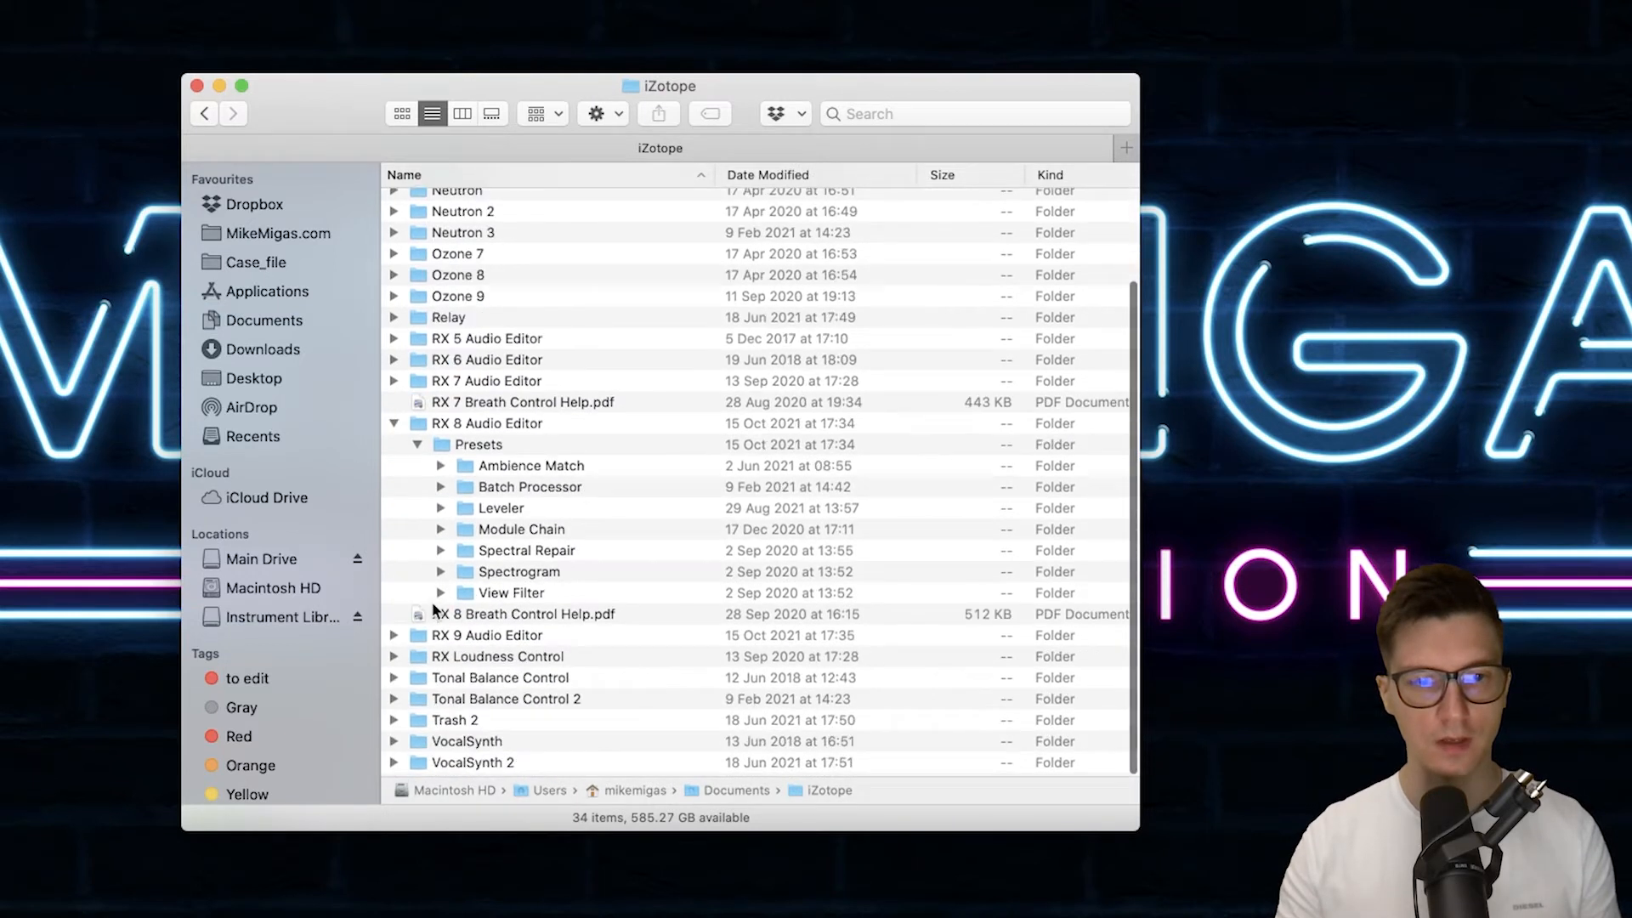
Inspect the Ambience Match preset files in the RX 8 Audio Editor's Presets folder, and collapse the Presets folder
click(417, 448)
click(506, 561)
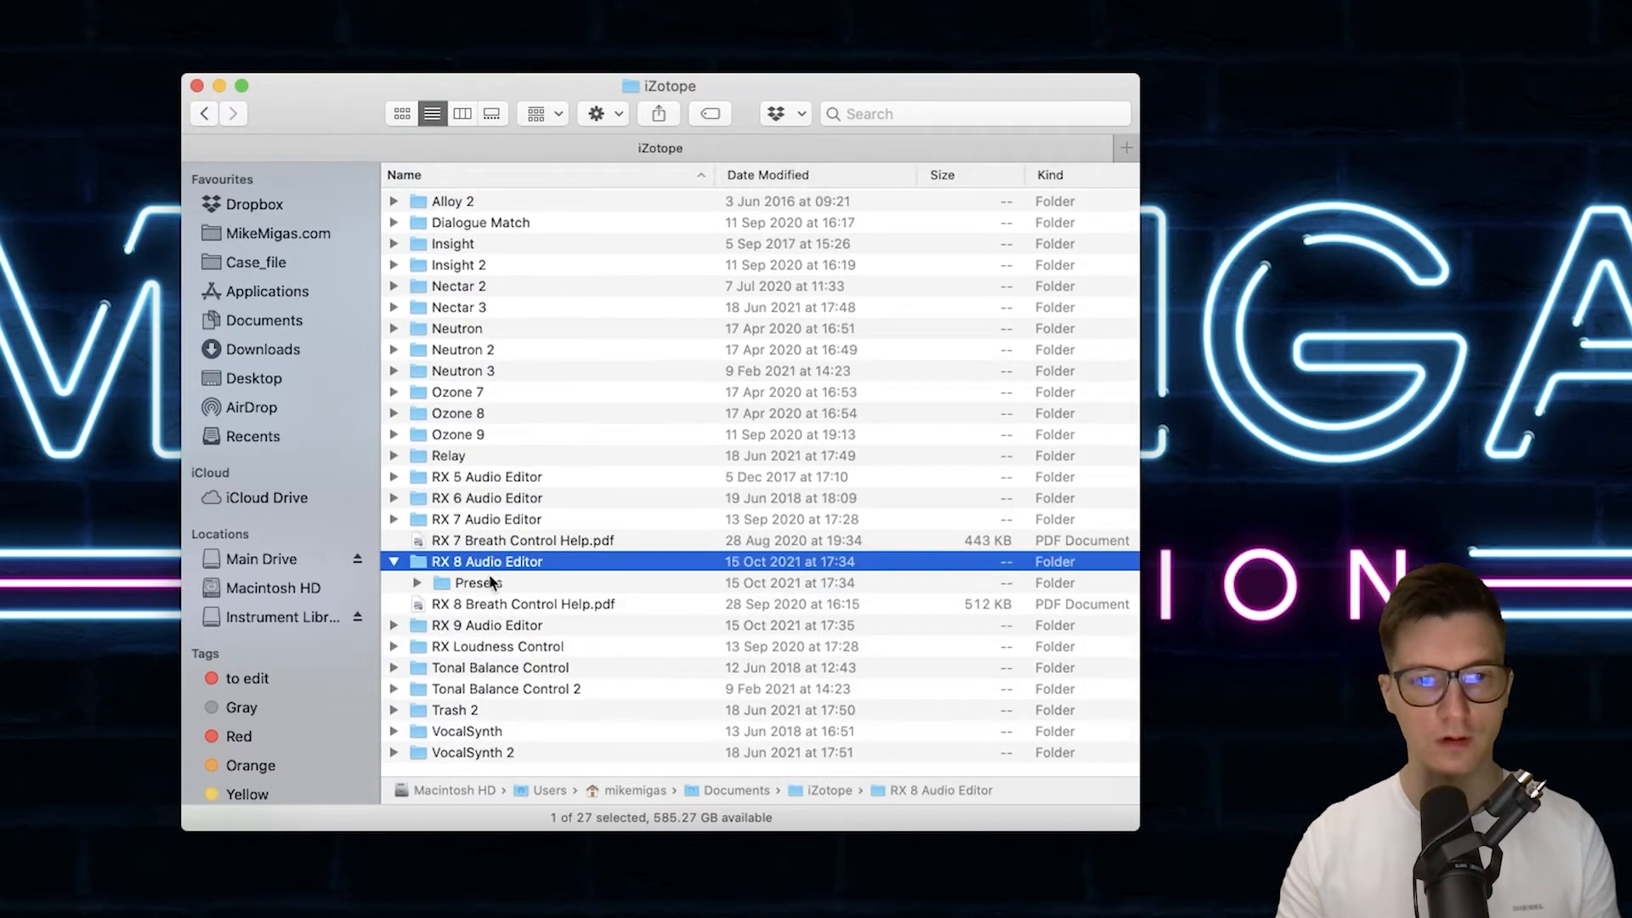
click(417, 583)
scroll(553, 578, down, 3)
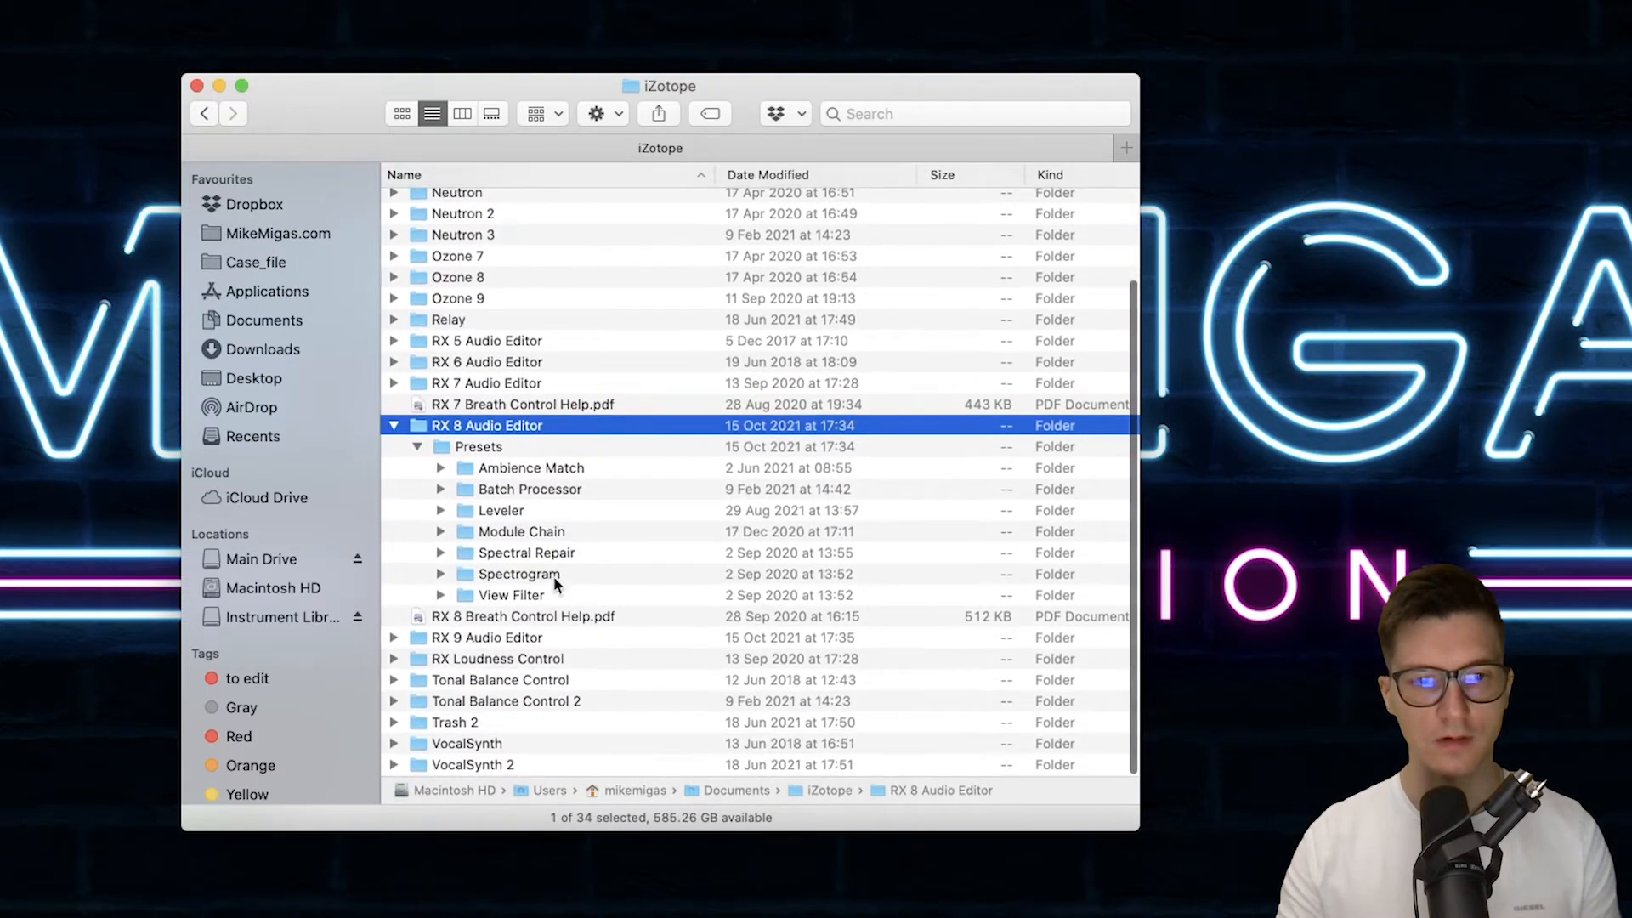
click(441, 469)
click(514, 491)
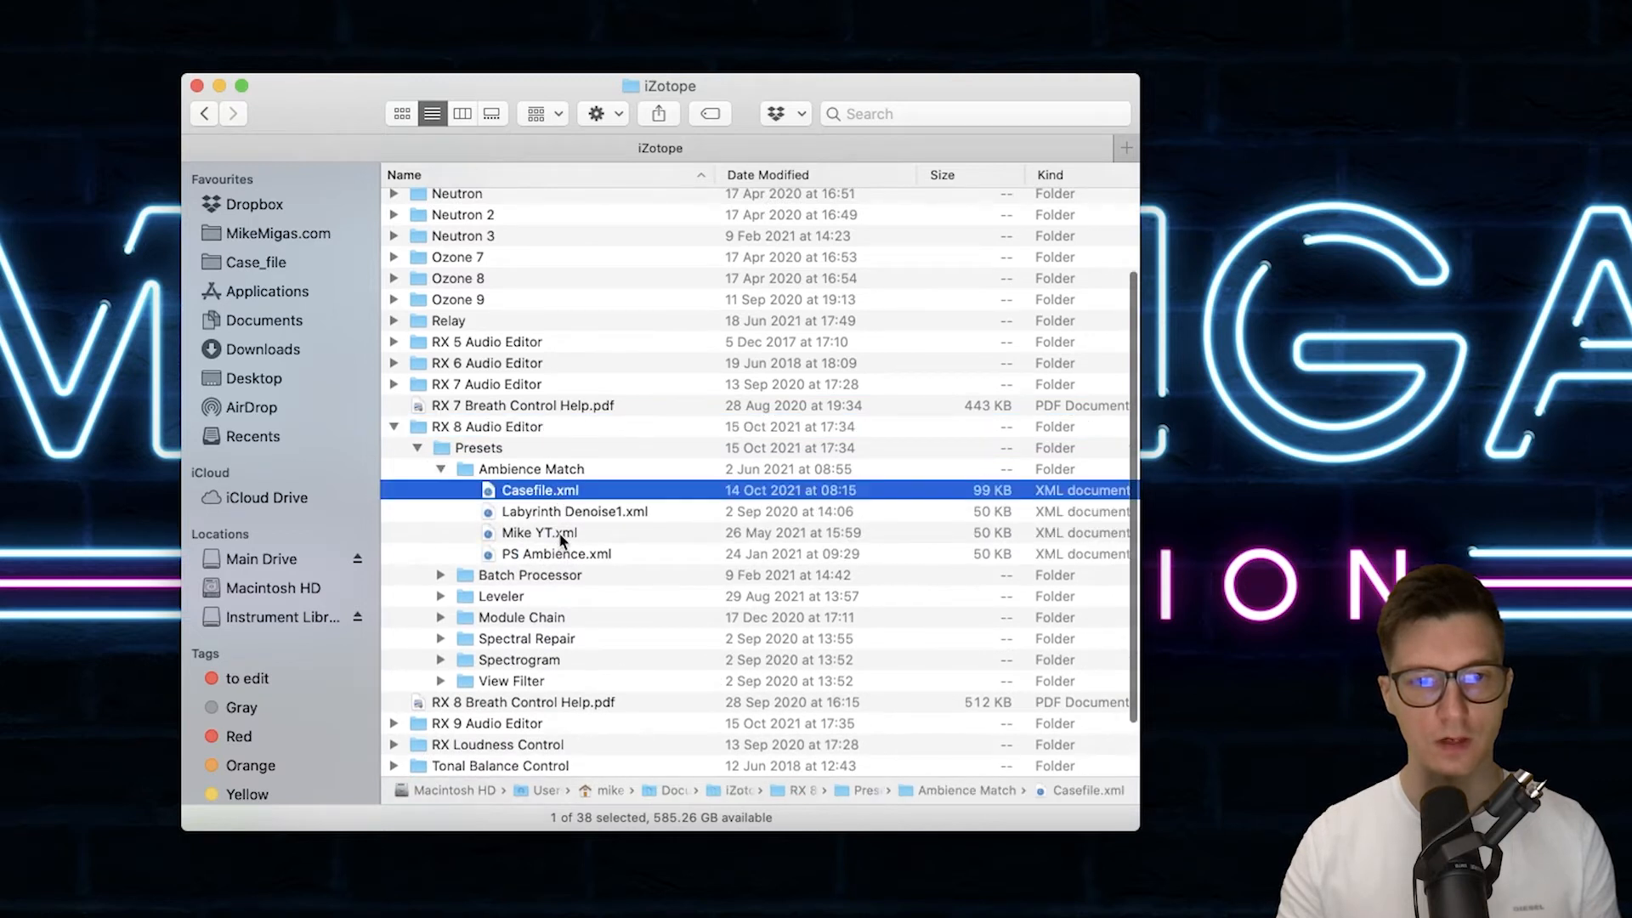
click(560, 534)
click(441, 469)
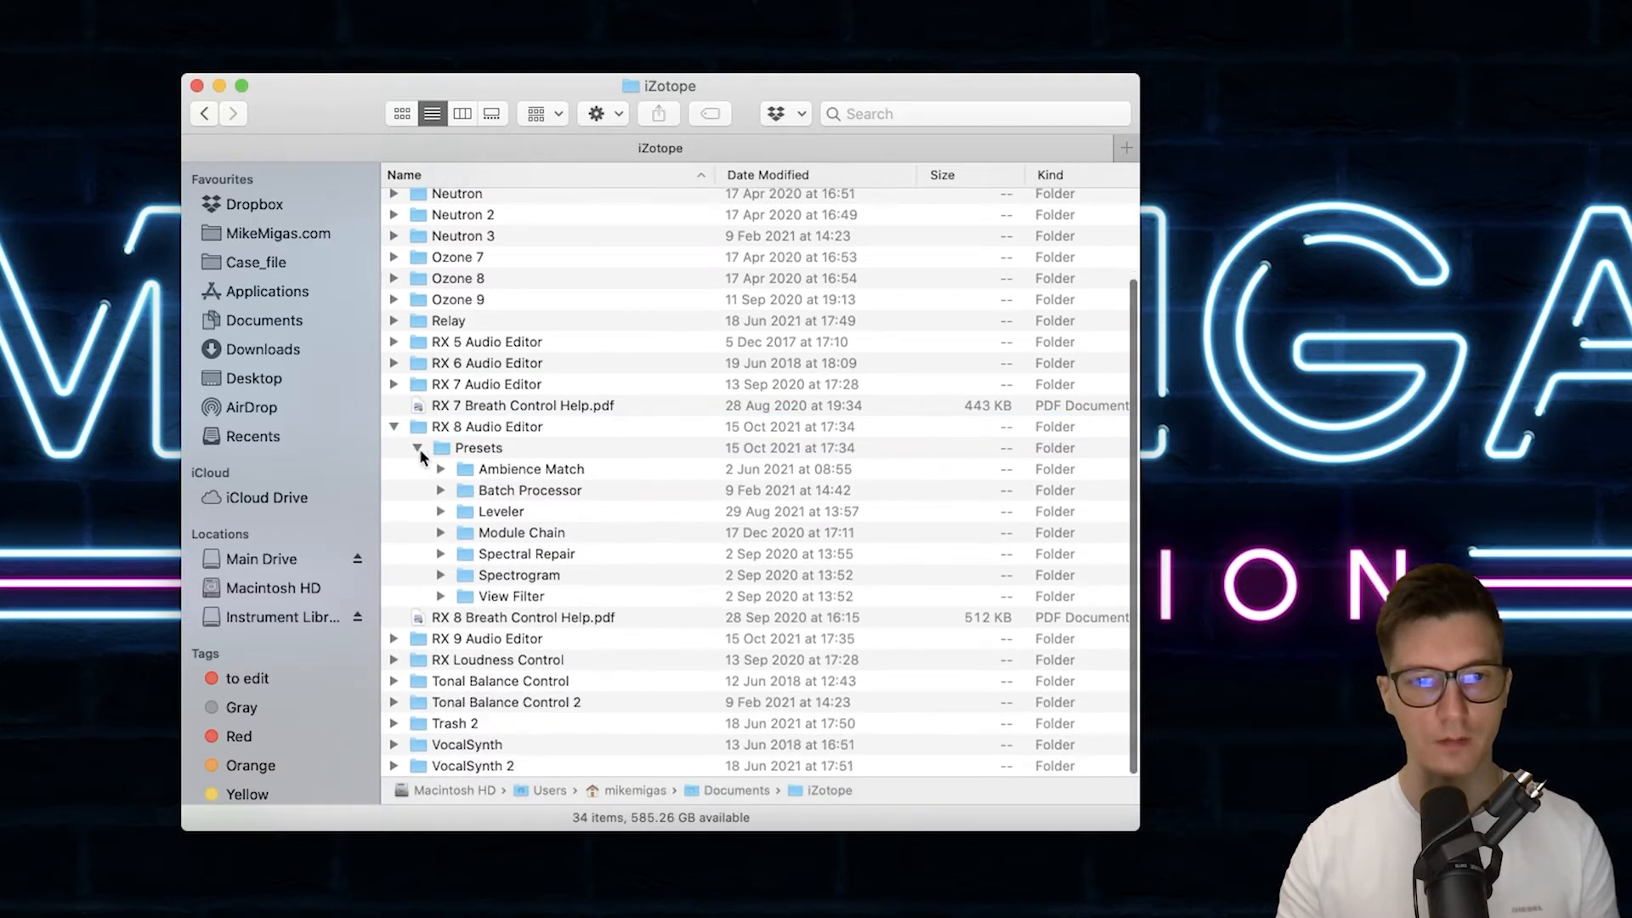
click(418, 448)
Open the RX 9 Audio Editor folder and check the preset files in its Ambience Match folder
double_click(466, 626)
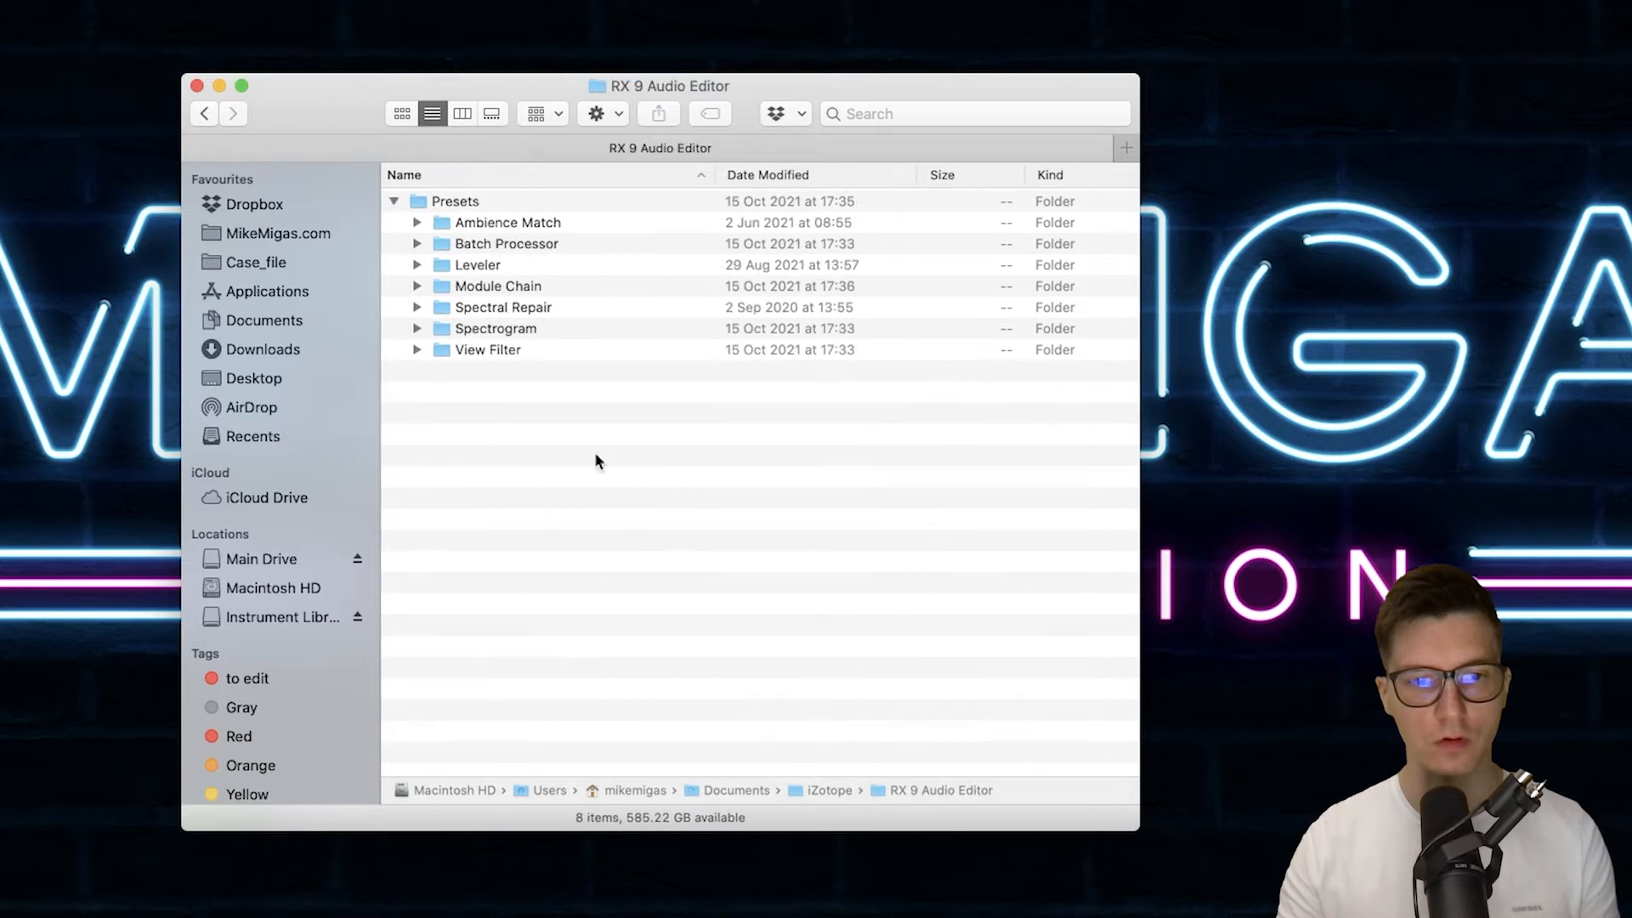
click(393, 201)
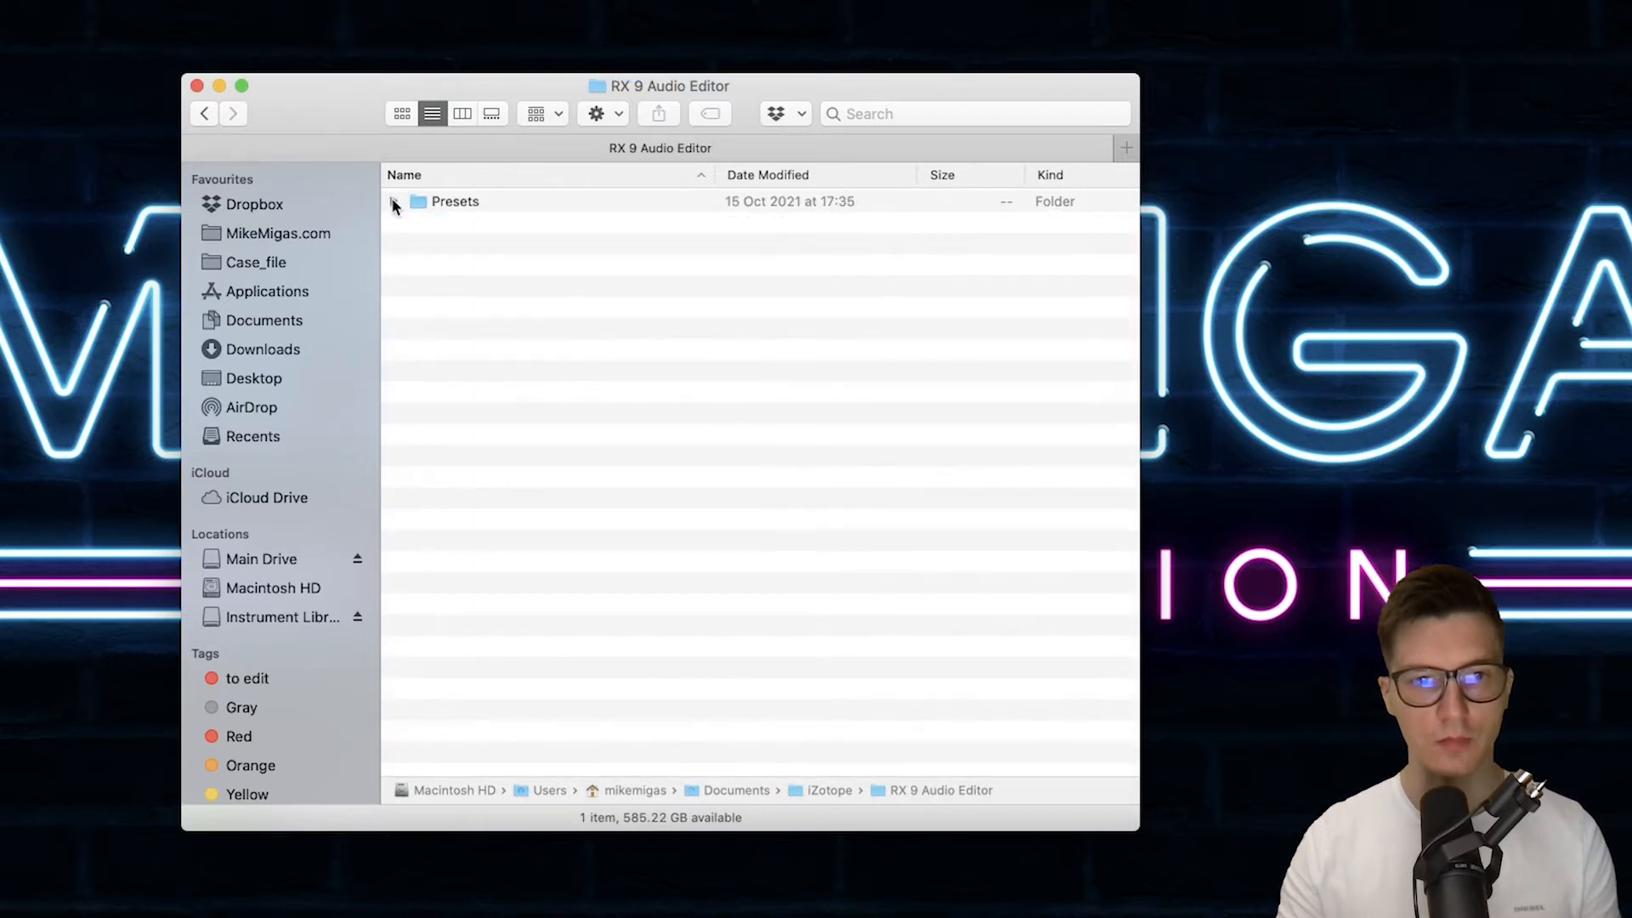
click(393, 202)
click(415, 223)
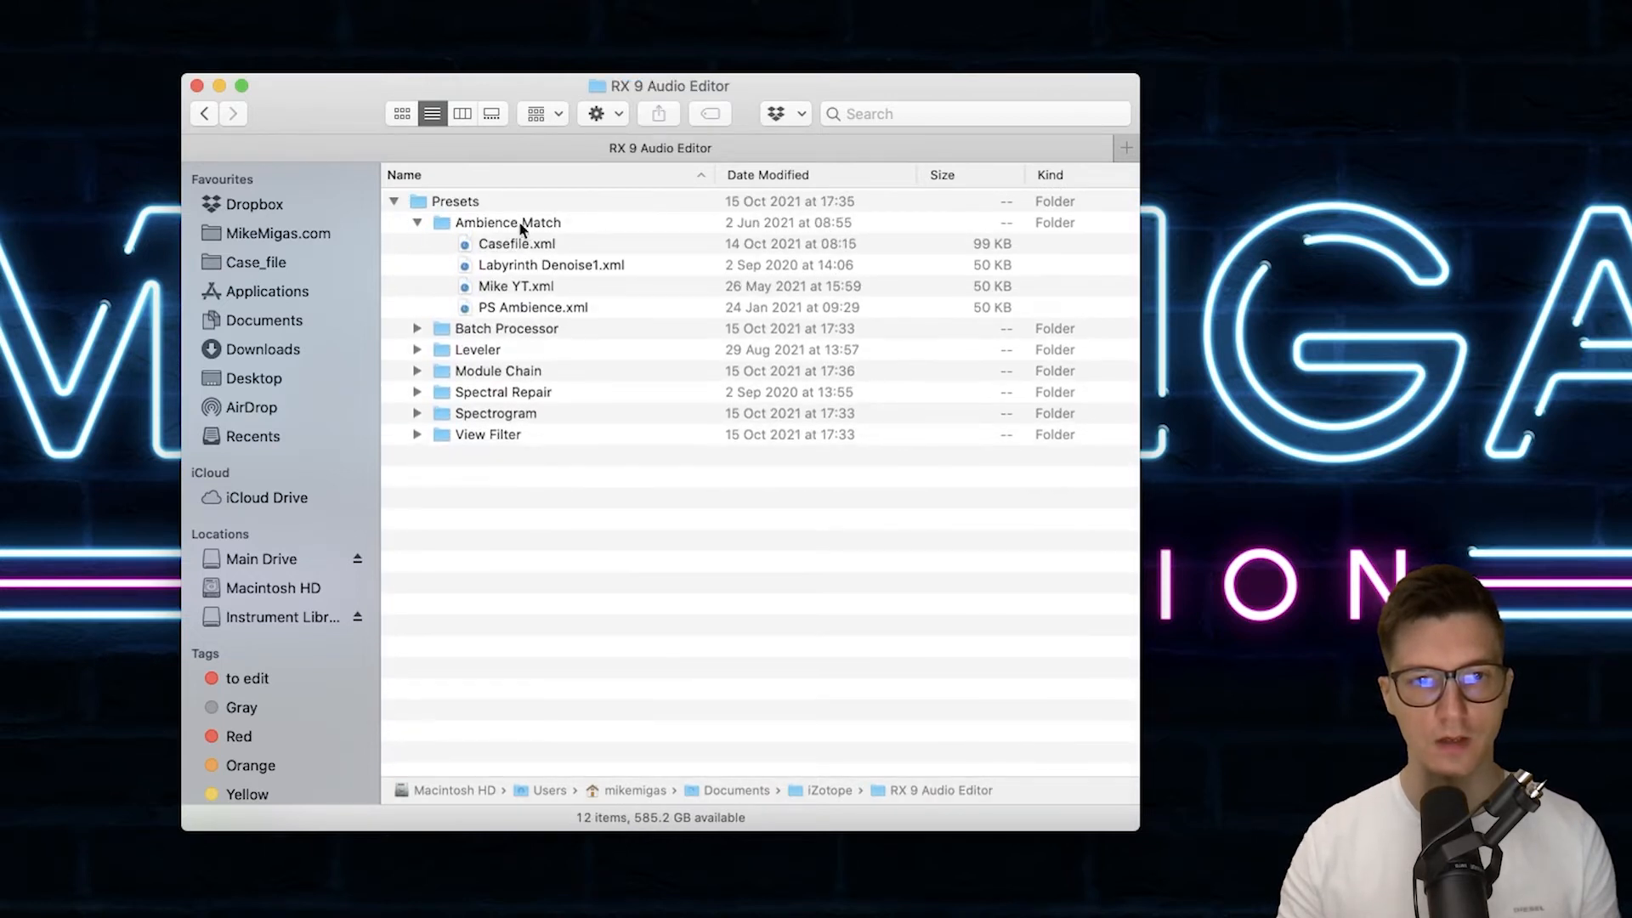
click(410, 221)
click(393, 201)
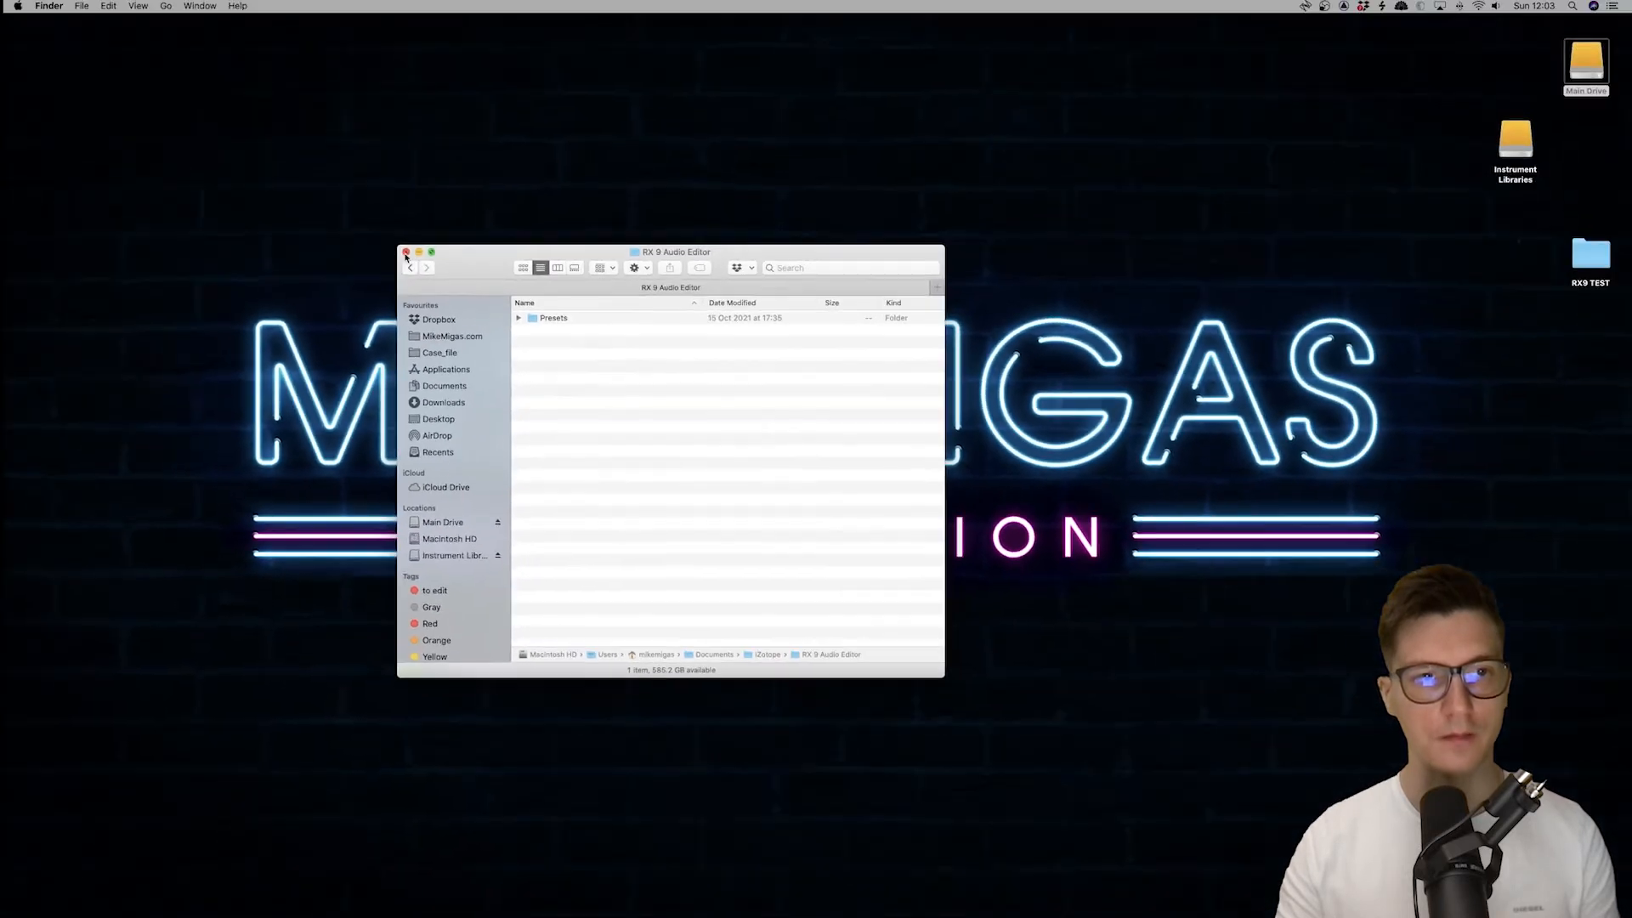
Close the RX 9 Audio Editor folder window and bring up the Dock
click(196, 85)
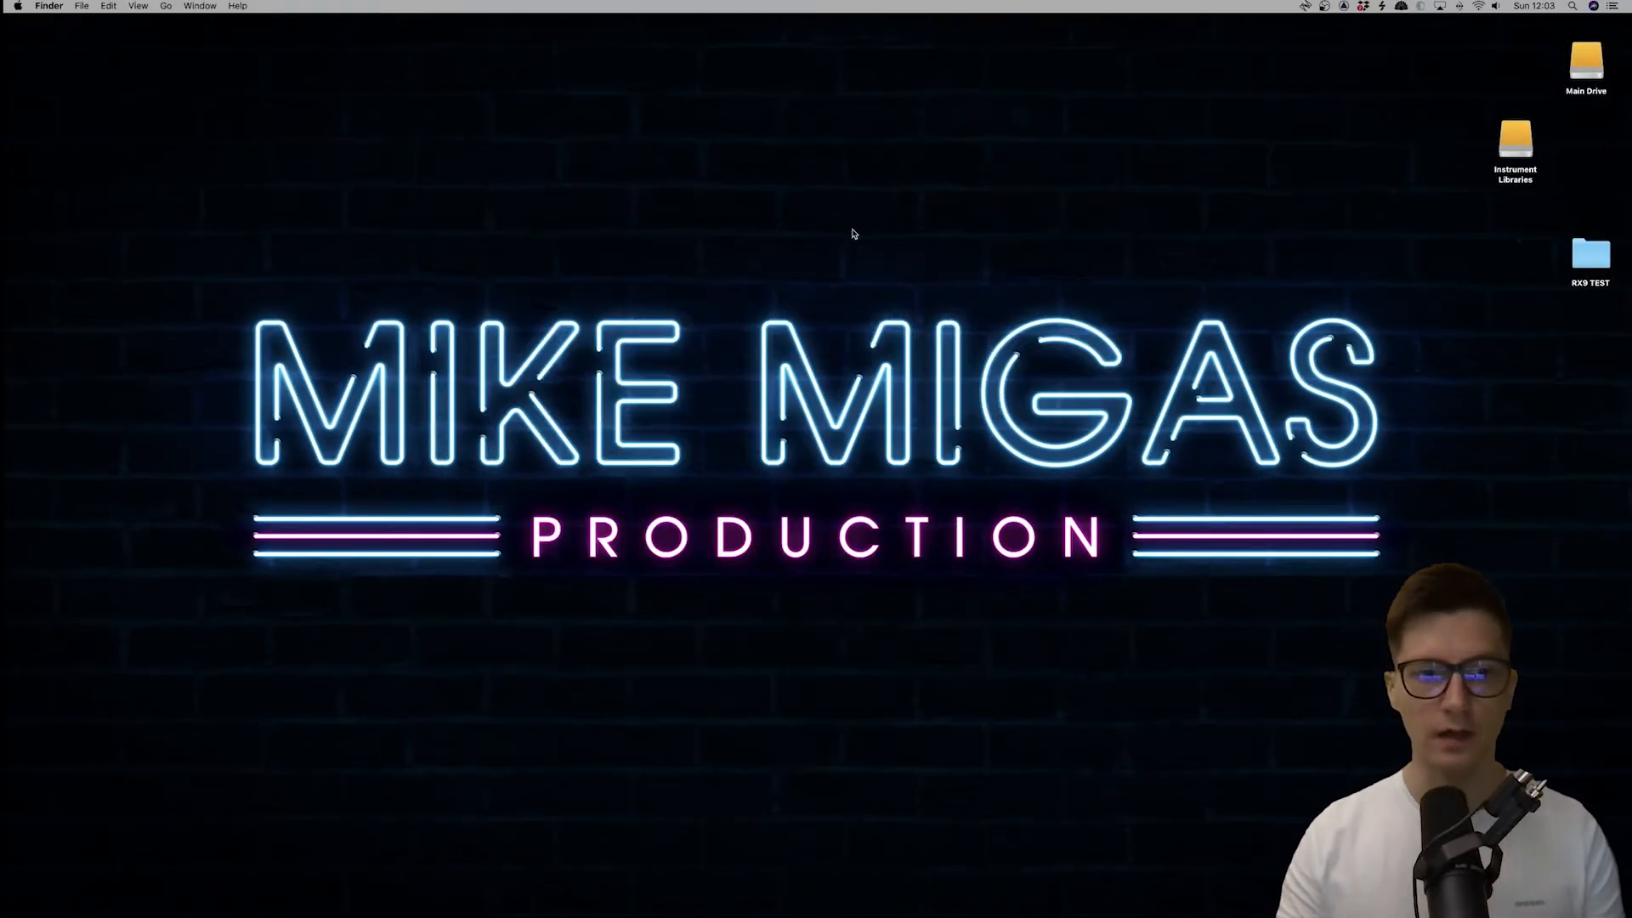
mouse_move(850, 914)
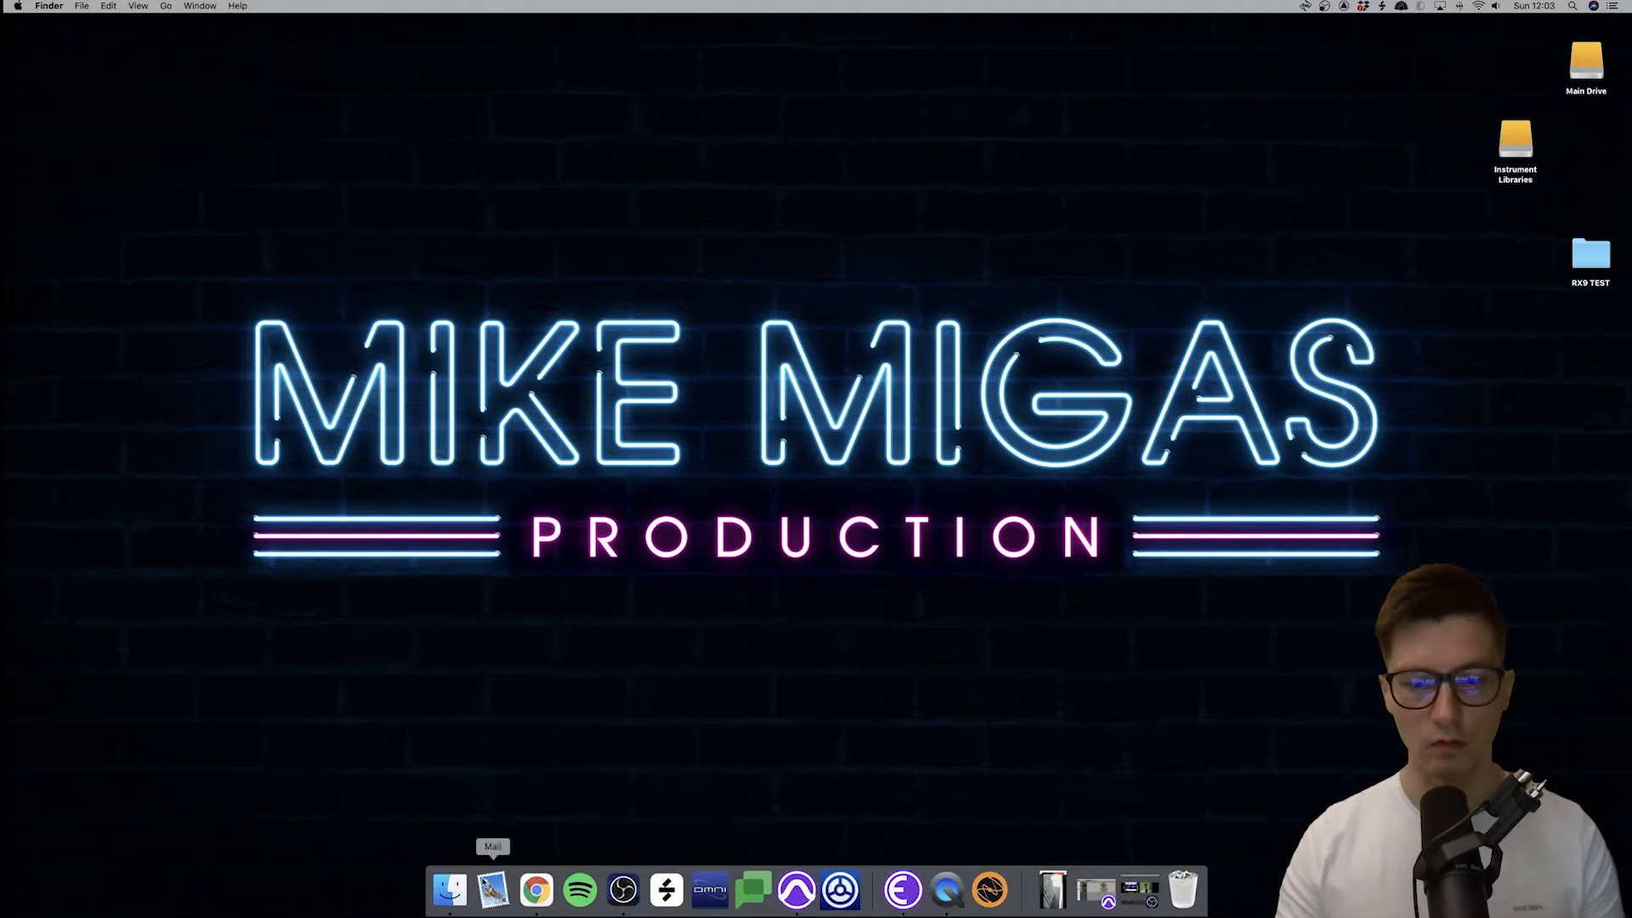
Launch the iZotope RX 9 Audio Editor and the iZotope RX 8 Audio Editor from the Applications folder
click(451, 888)
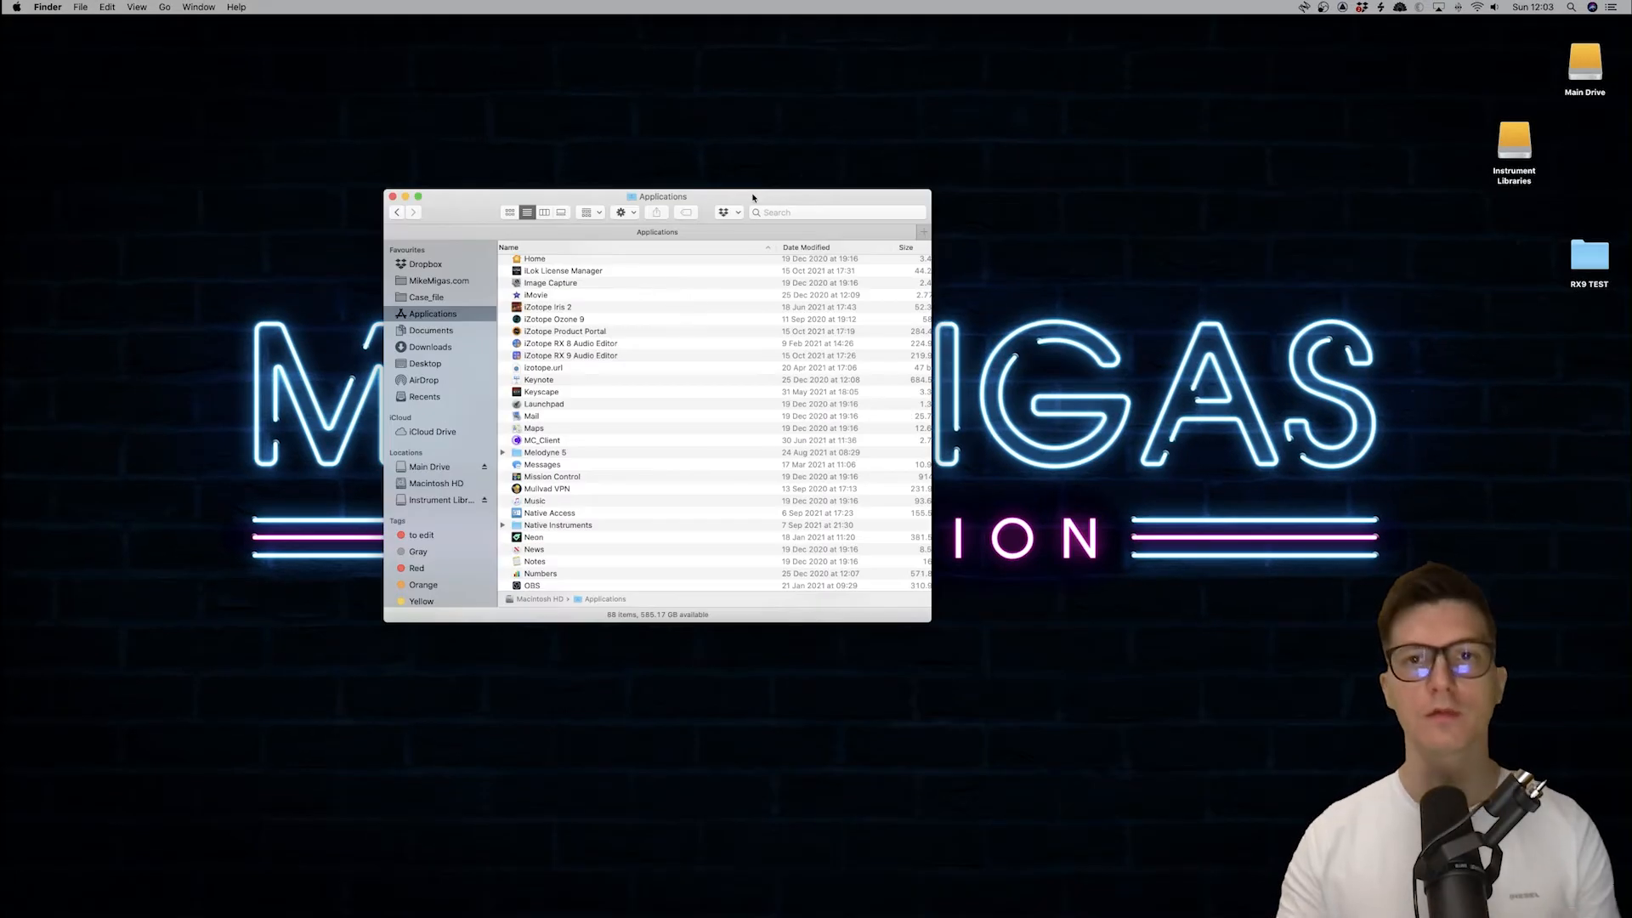
double_click(611, 356)
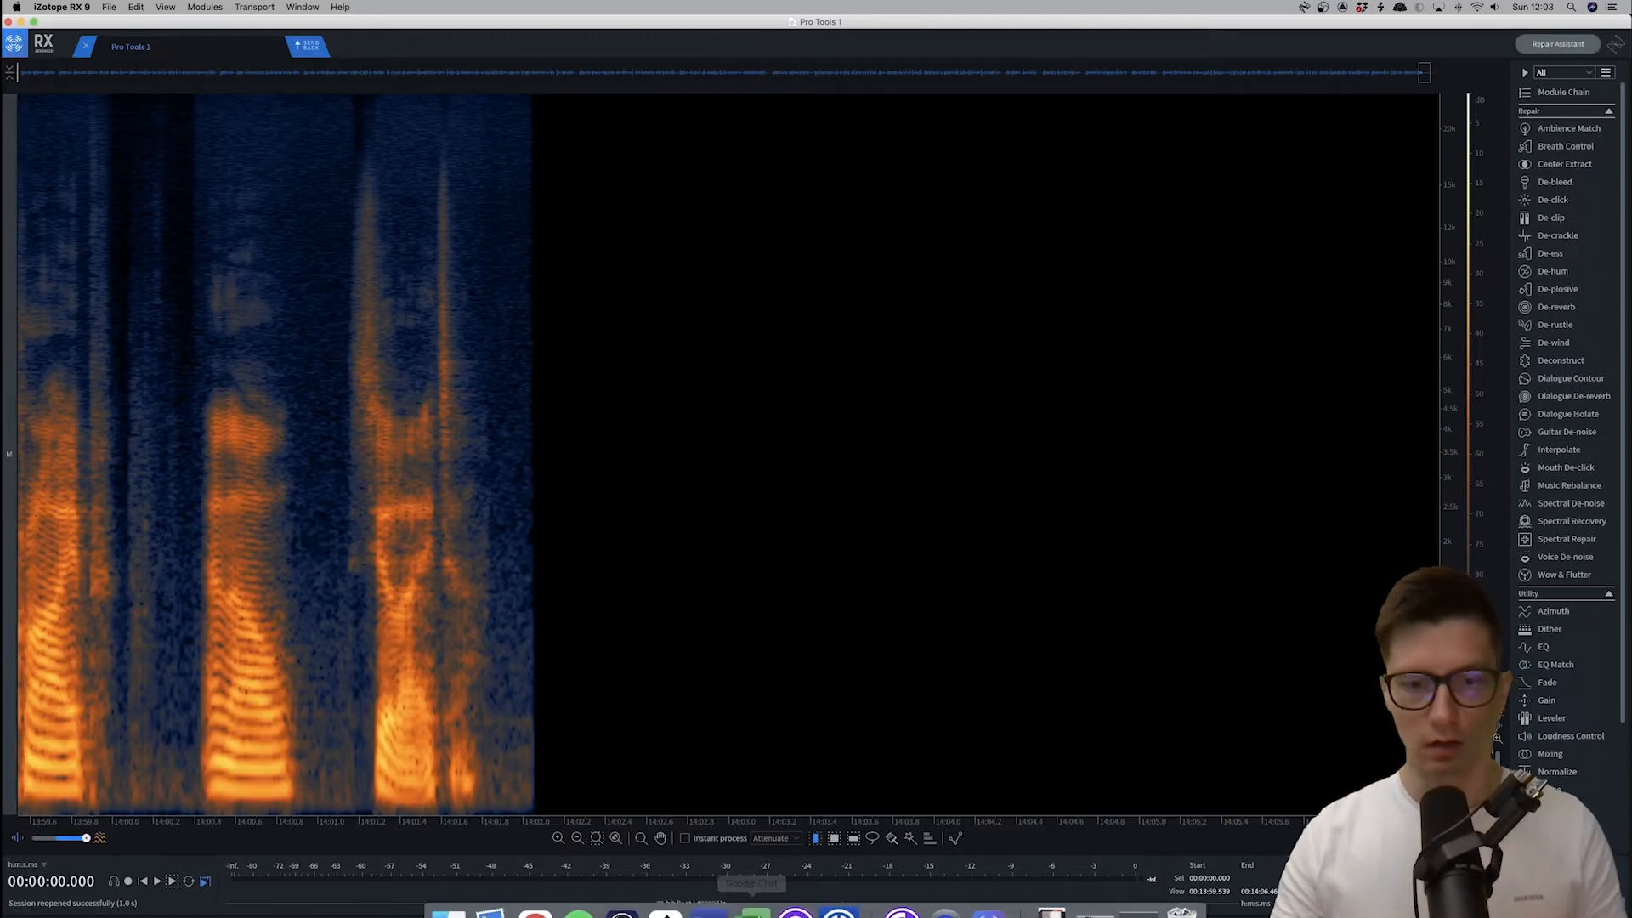
click(466, 897)
double_click(597, 343)
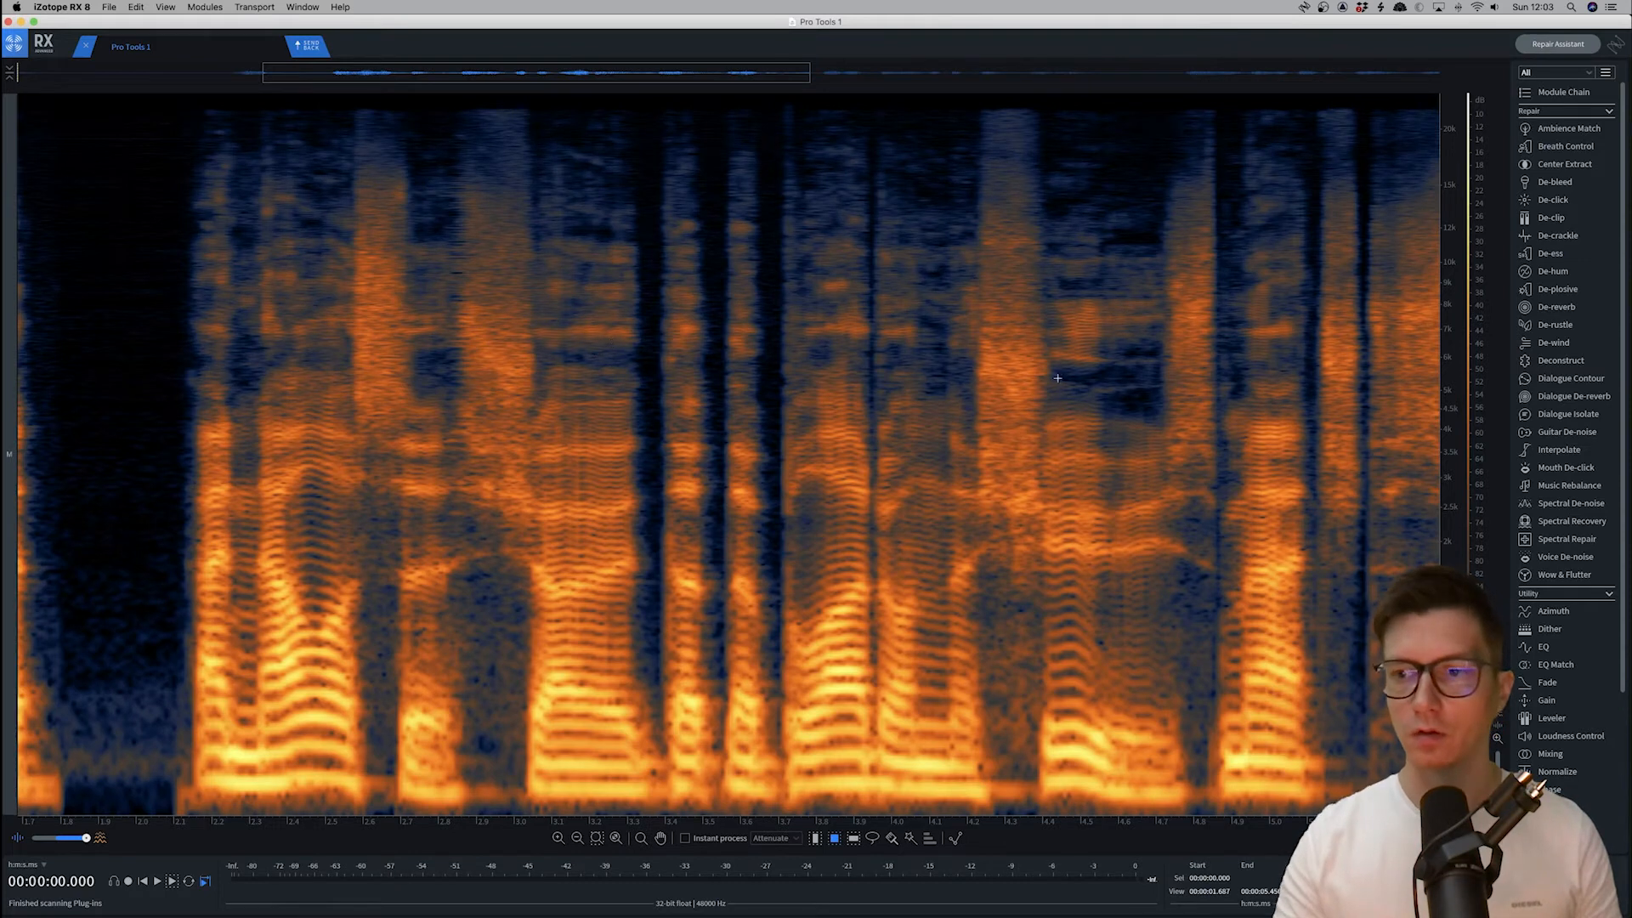
Compare the RX 8 and RX 9 Audio Editor main windows, finishing in RX 9
key(super+Tab)
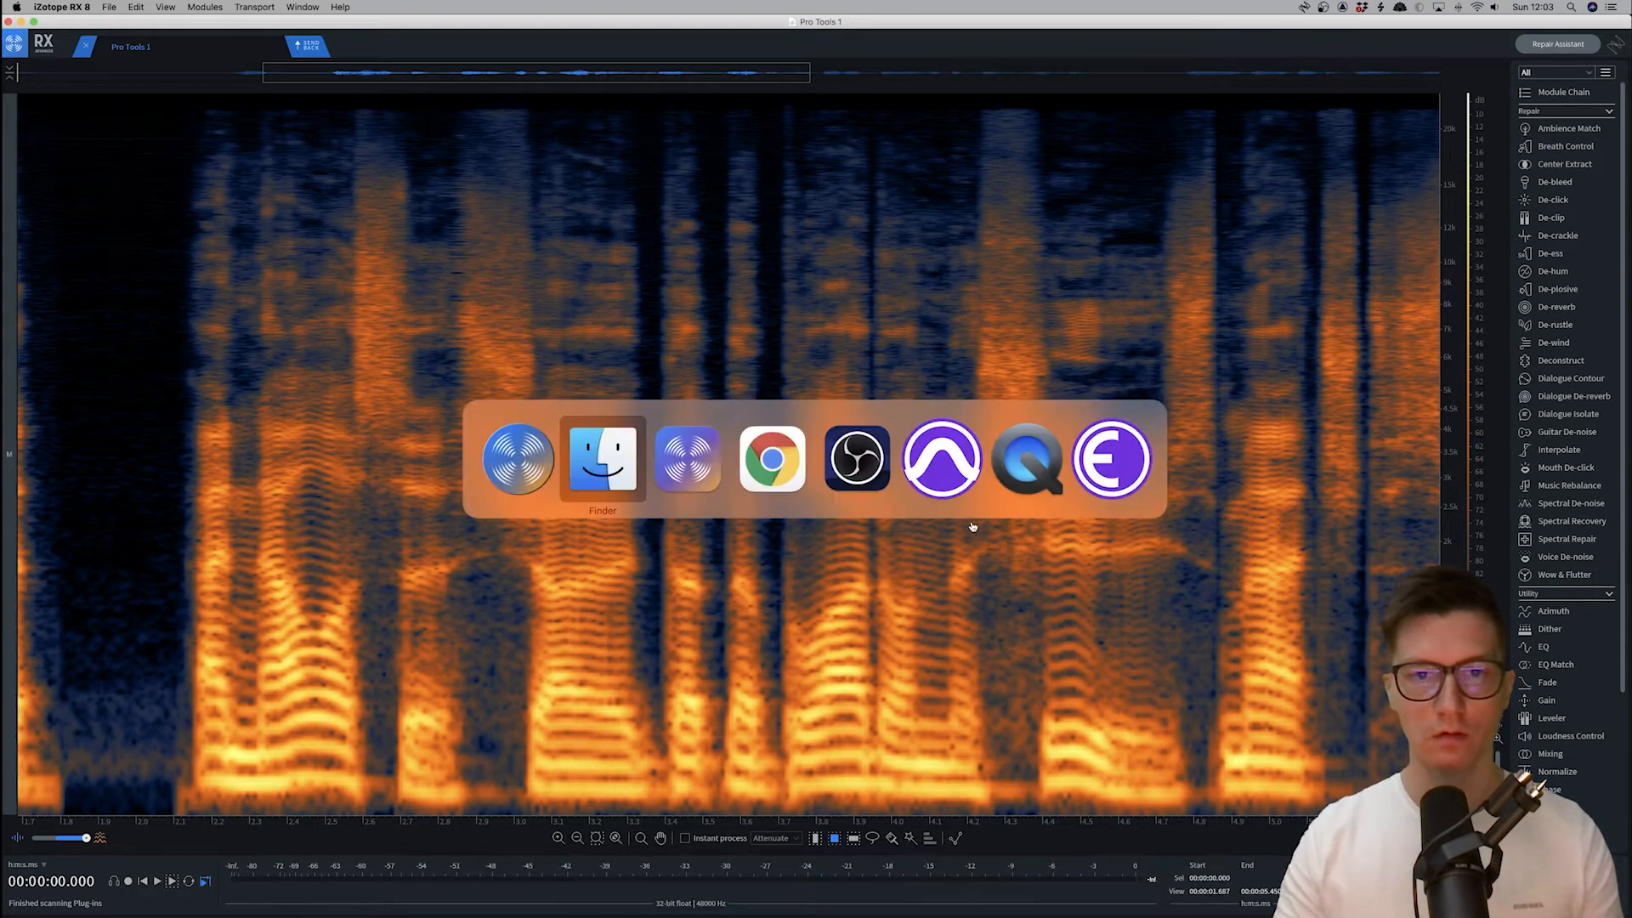
key(super+Tab)
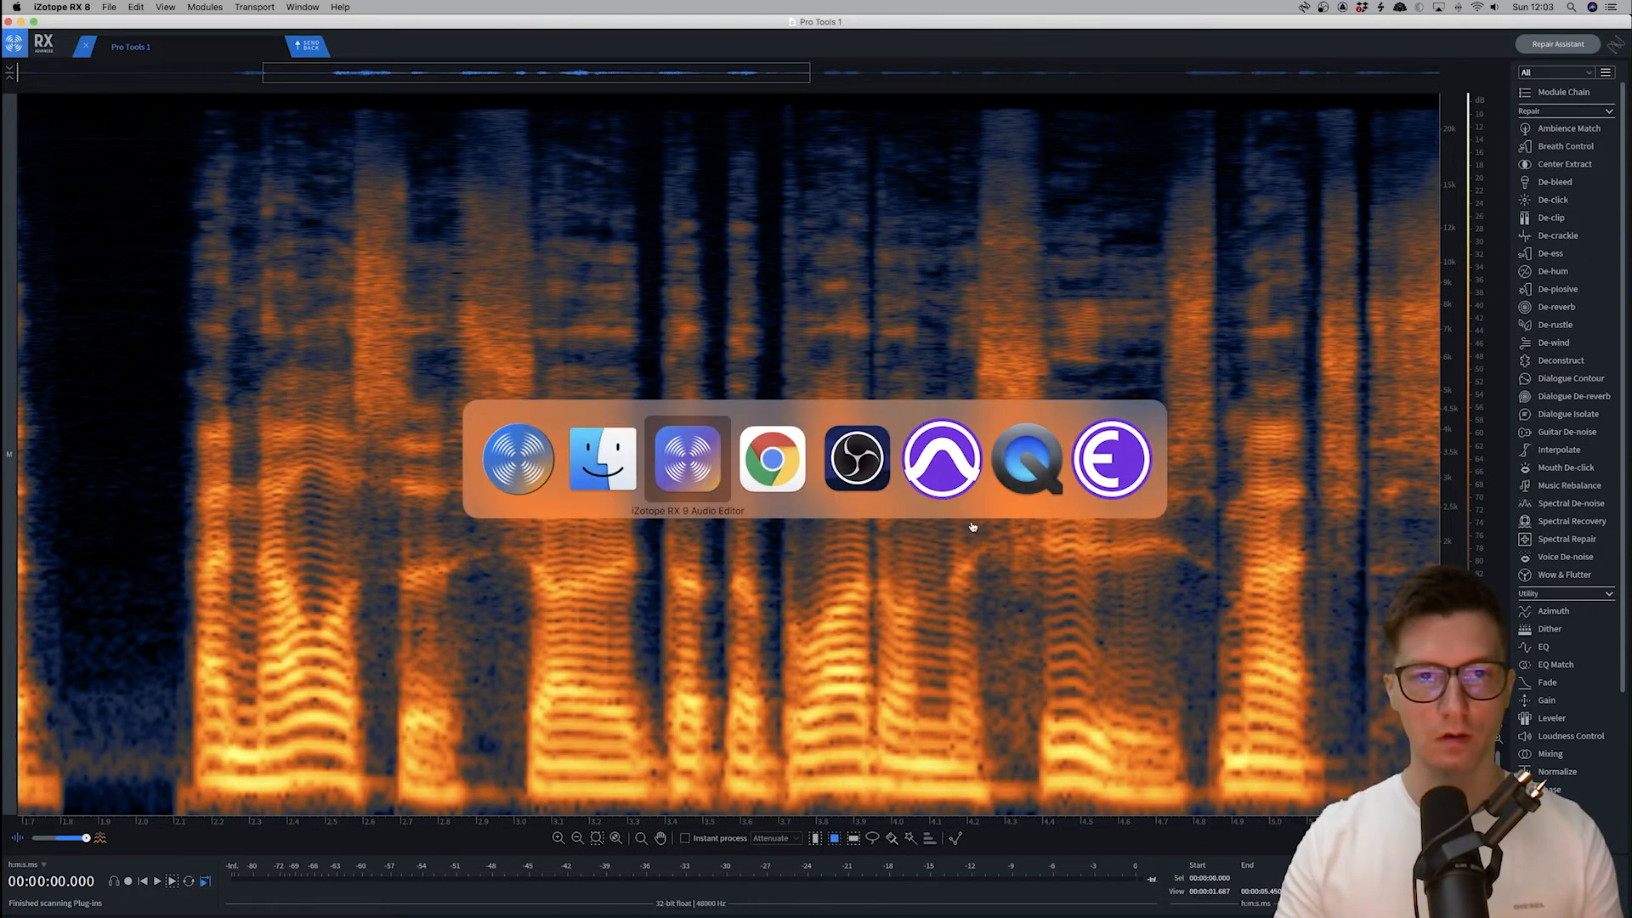
key(super+Tab)
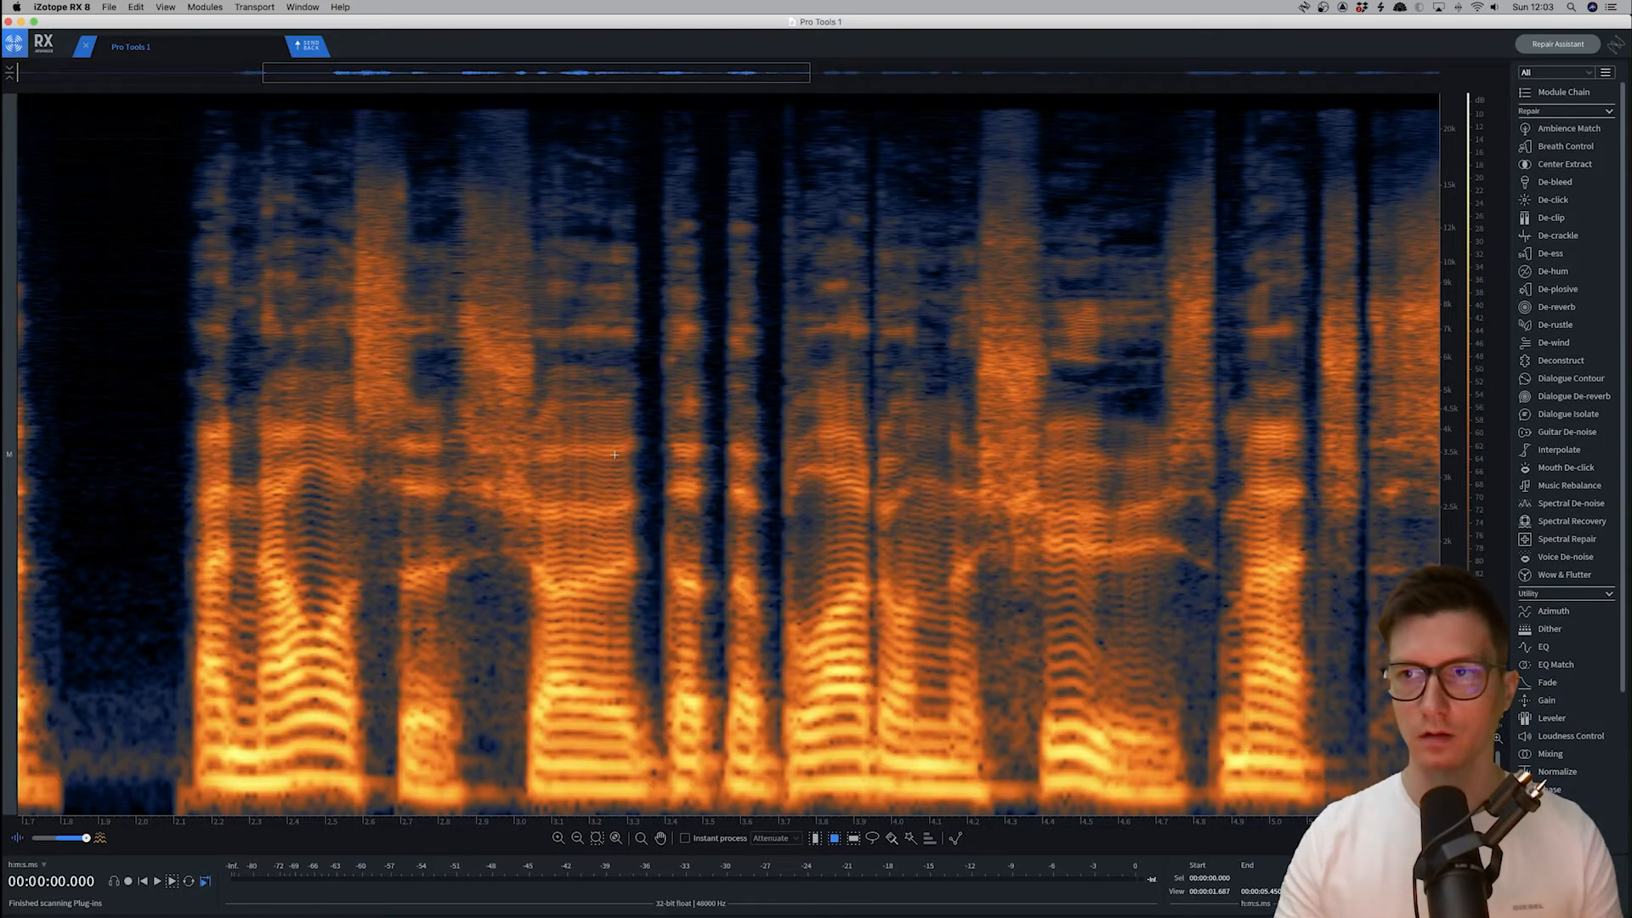
key(super+Tab)
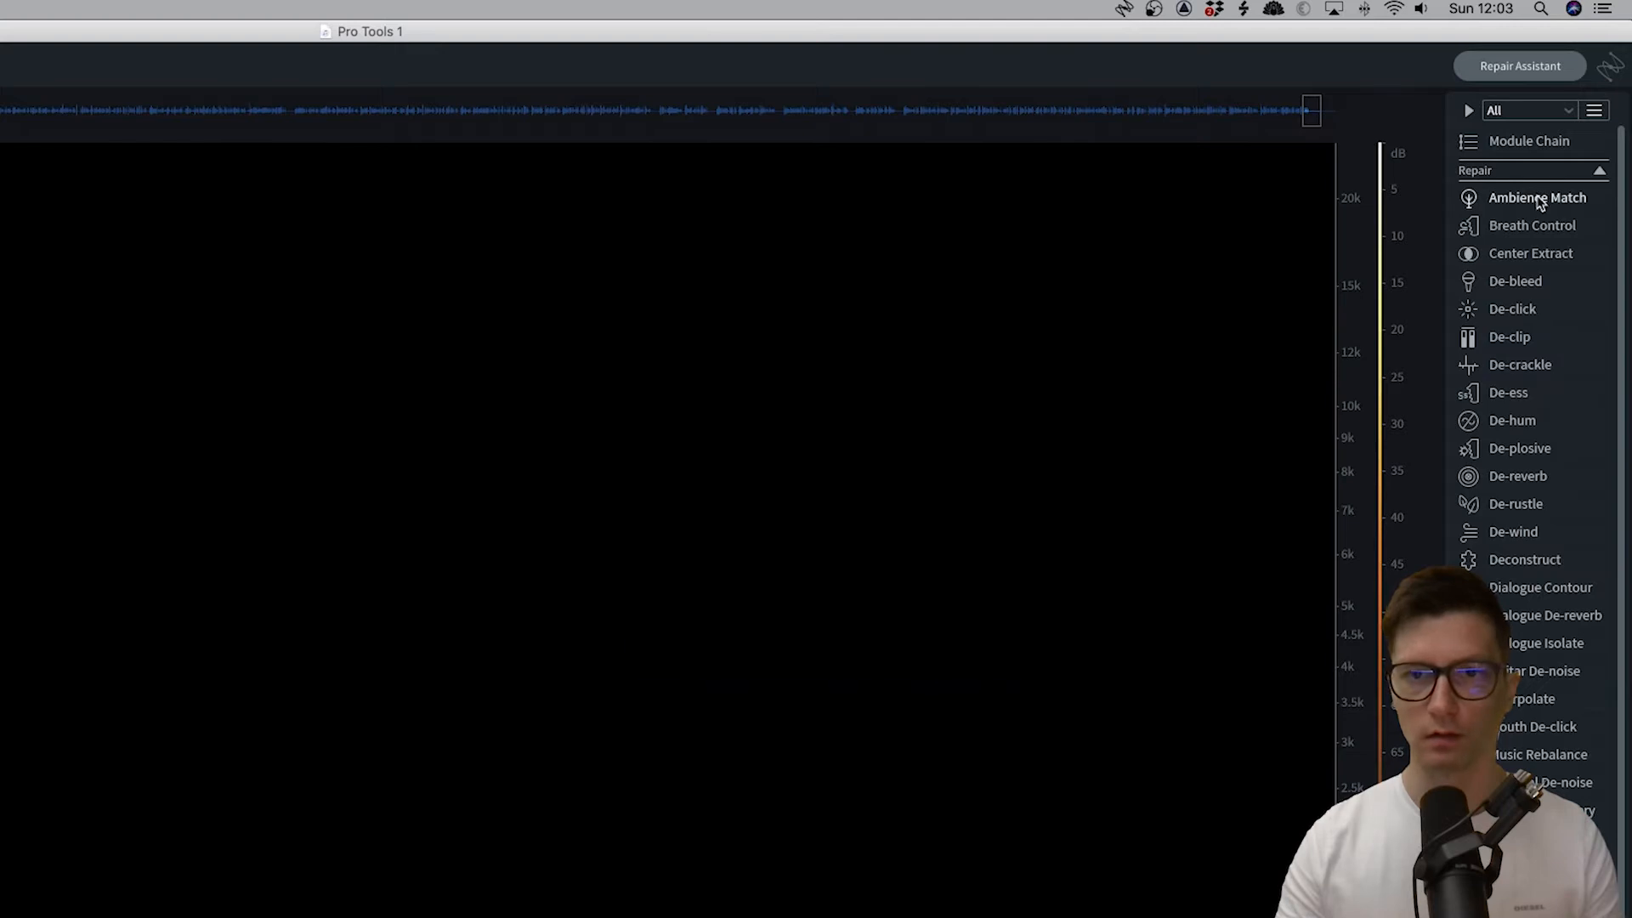
Open the Ambience Match, Breath Control and Center Extract modules in RX 9 to check how quickly they load
click(1538, 198)
click(1538, 224)
click(1540, 225)
click(1529, 260)
click(1528, 262)
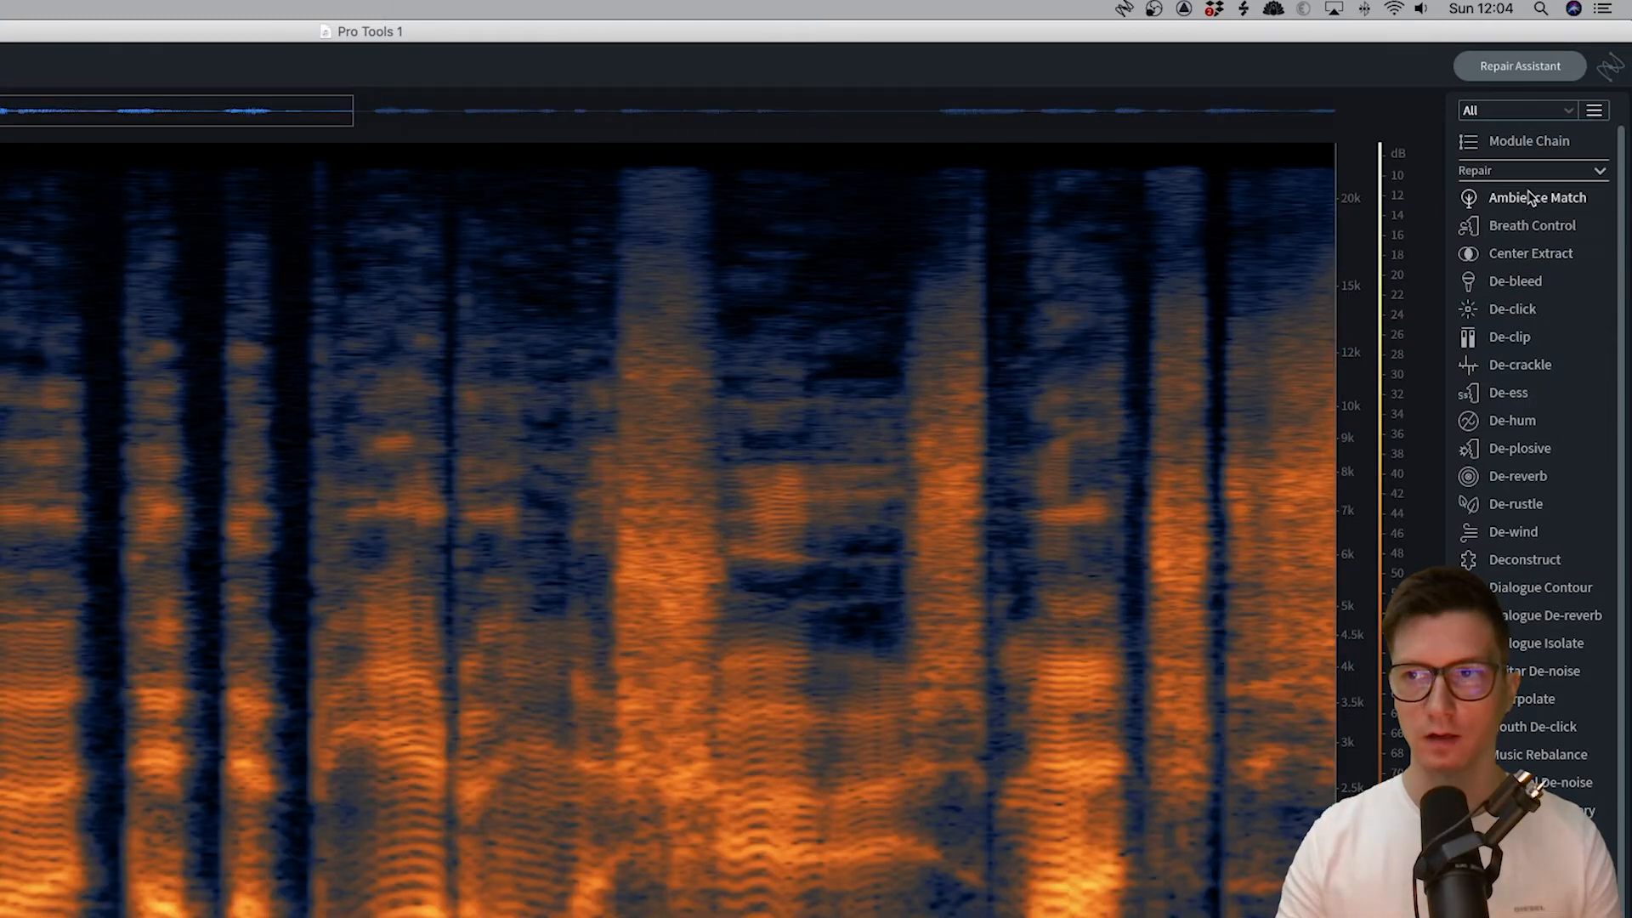
Check the opening of the same Ambience Match, Breath Control and Center Extract modules in RX 8
click(1530, 197)
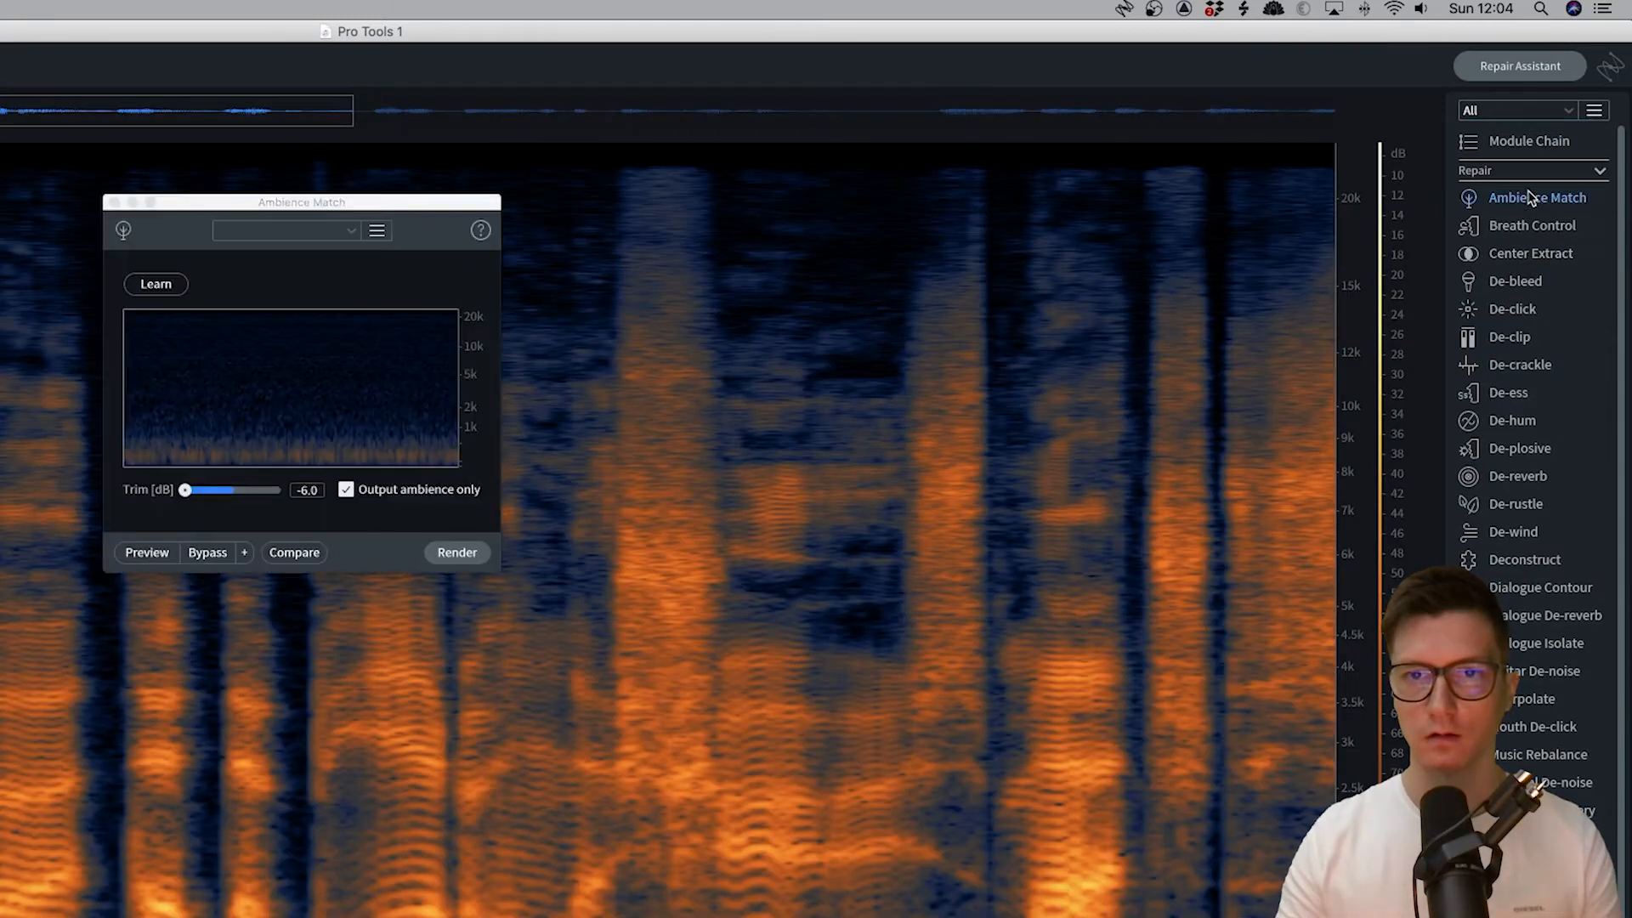
click(1528, 223)
click(1530, 254)
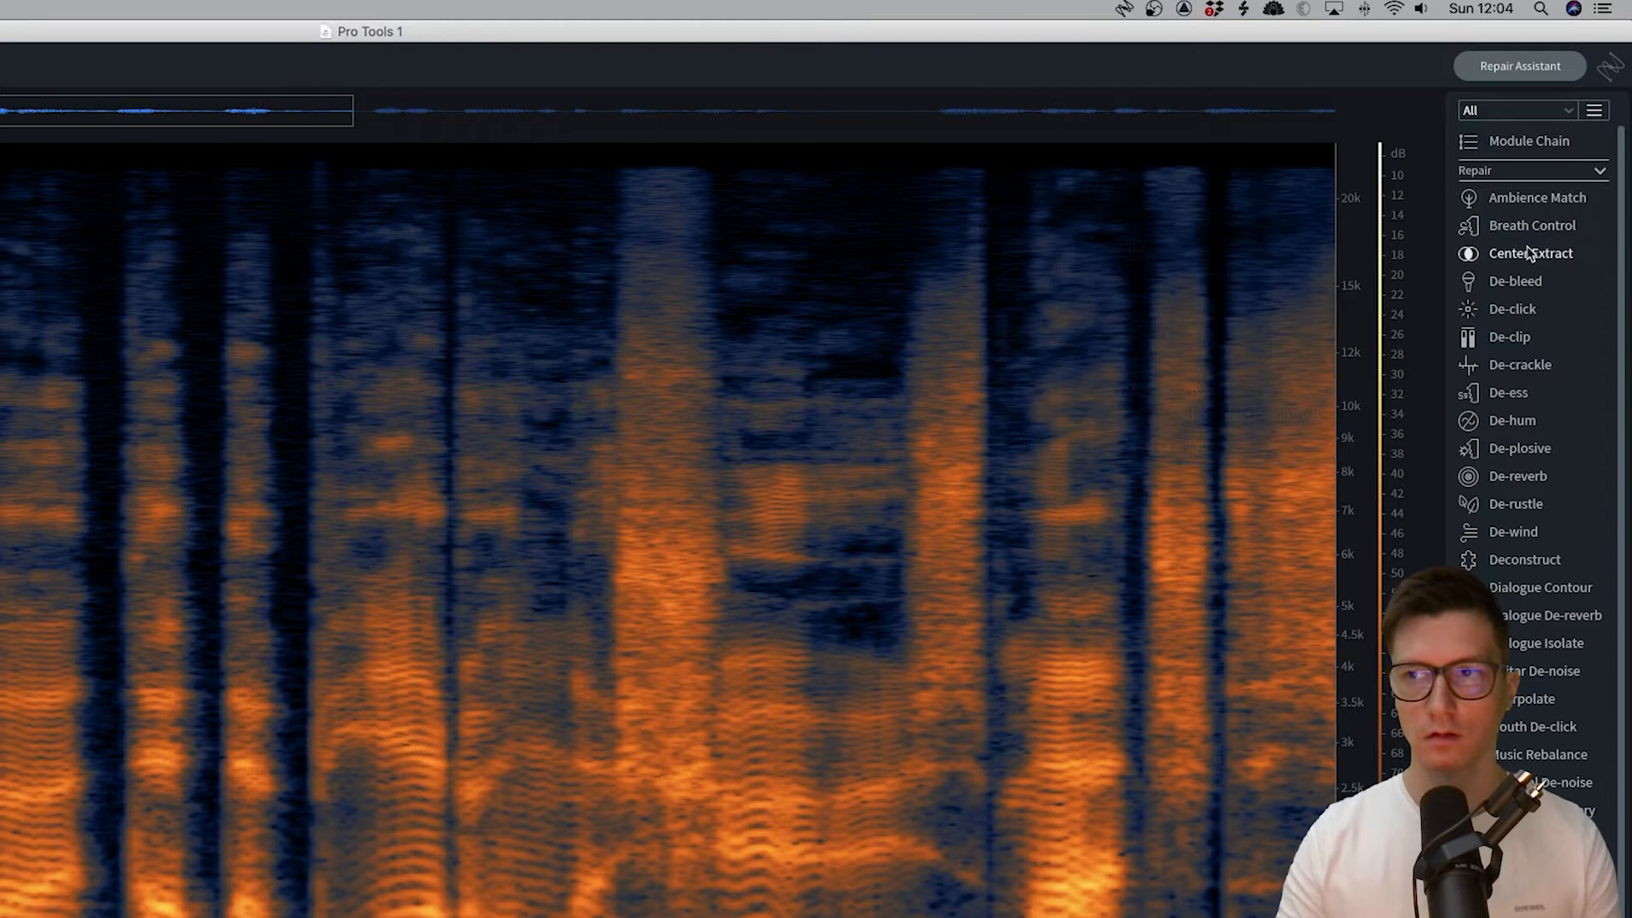
click(1530, 253)
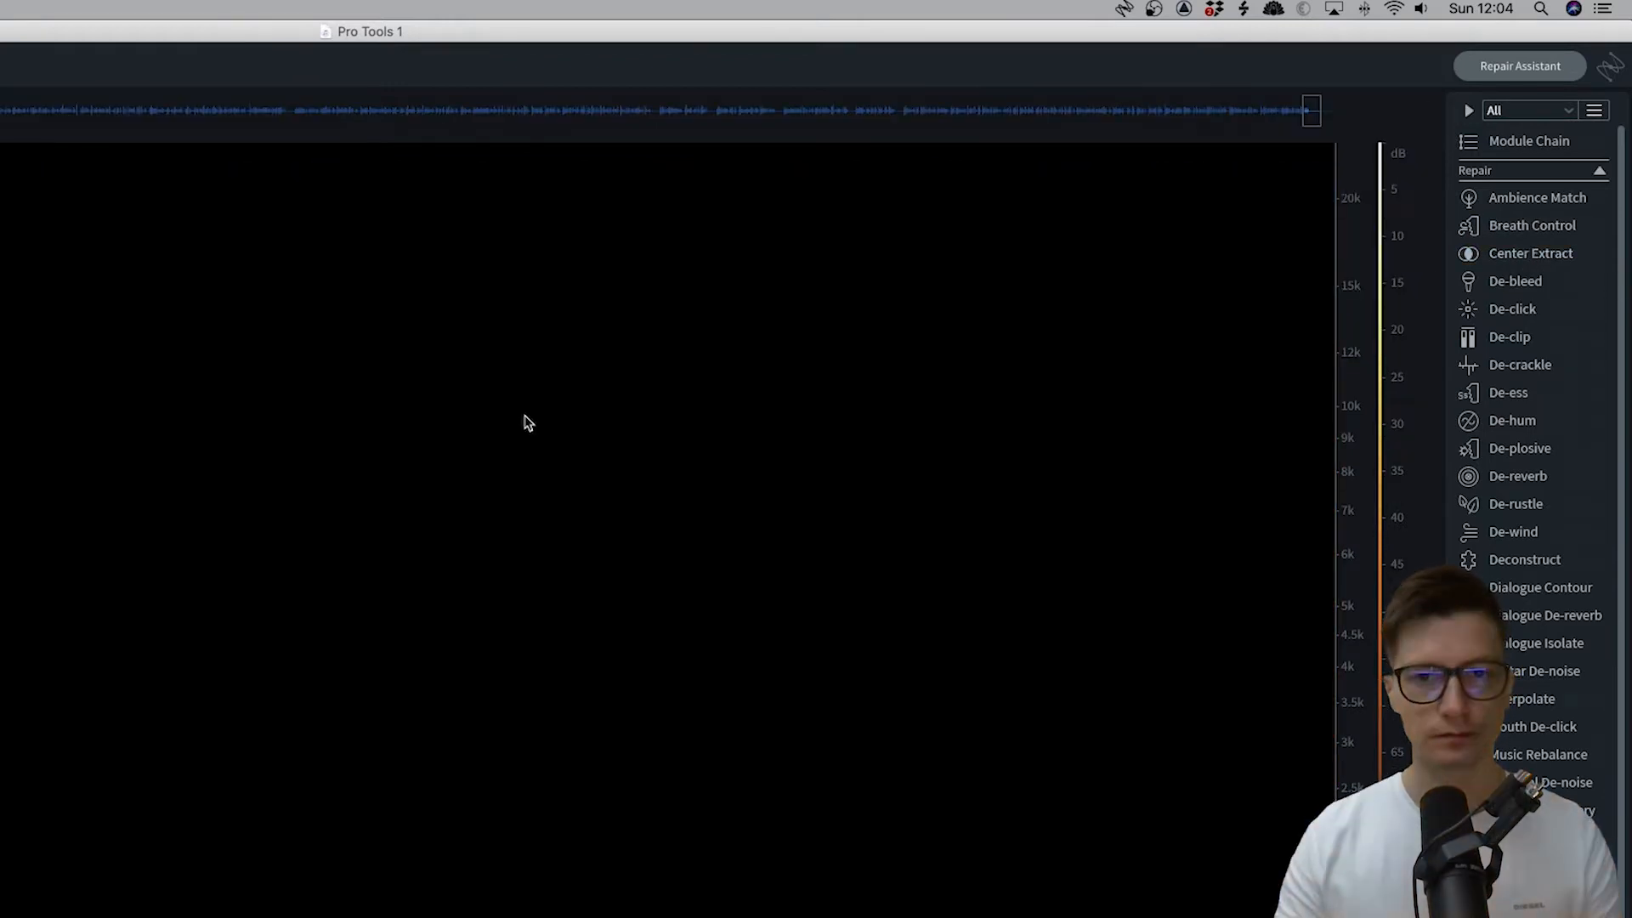
Load the Casefile preset in RX 9's Module Chain and close the module window
click(1547, 143)
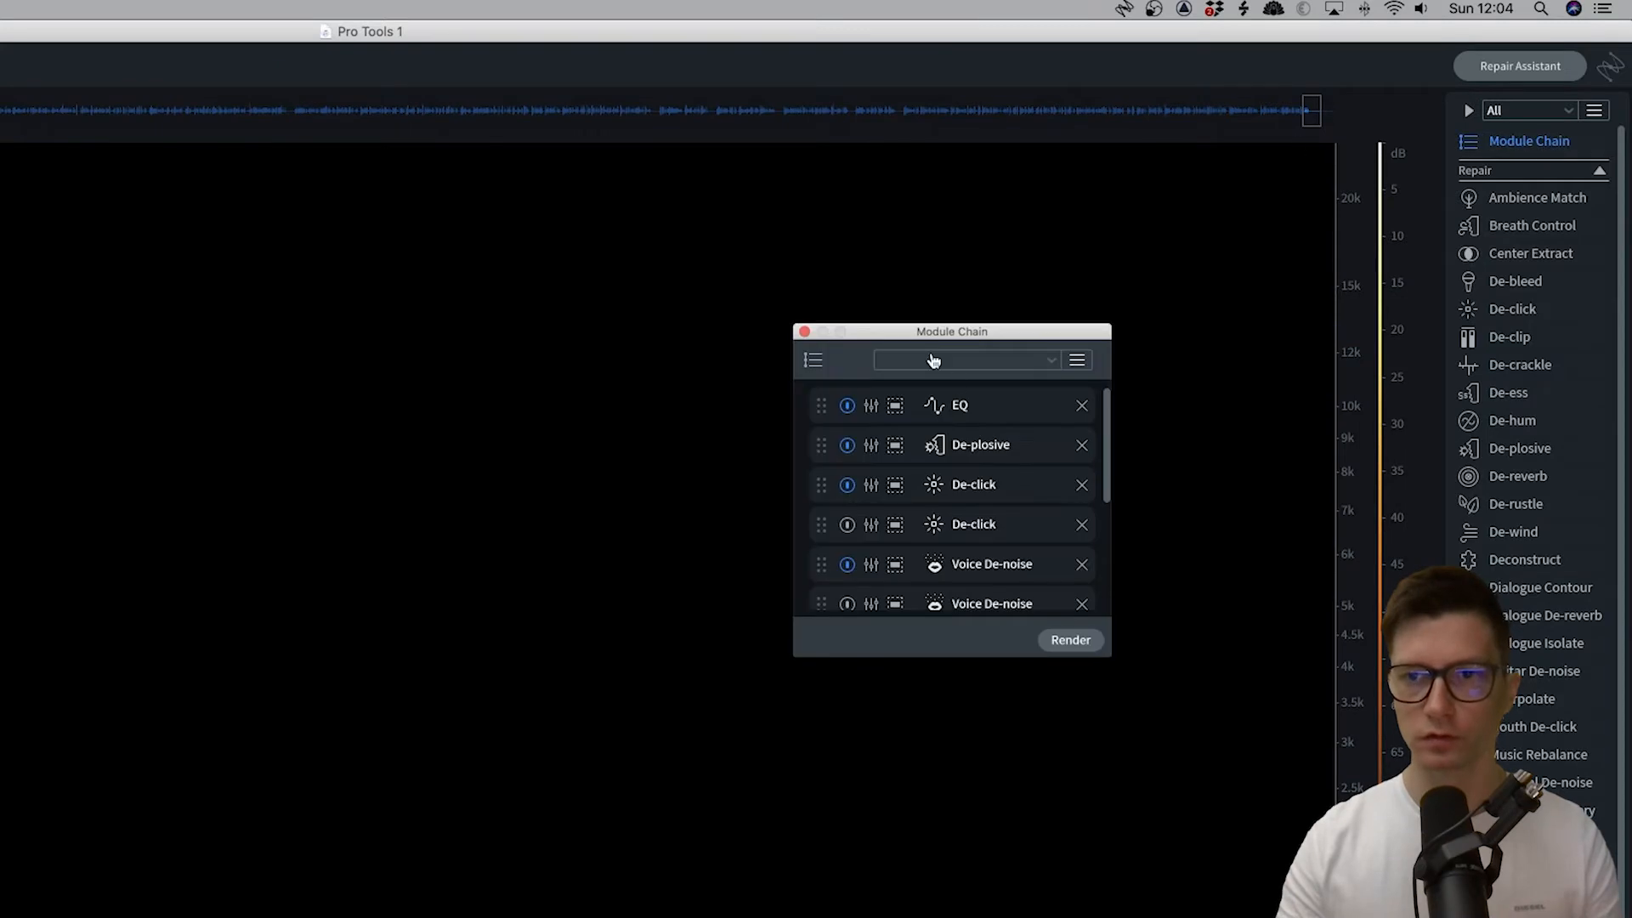
click(988, 359)
drag(1103, 399, 1068, 514)
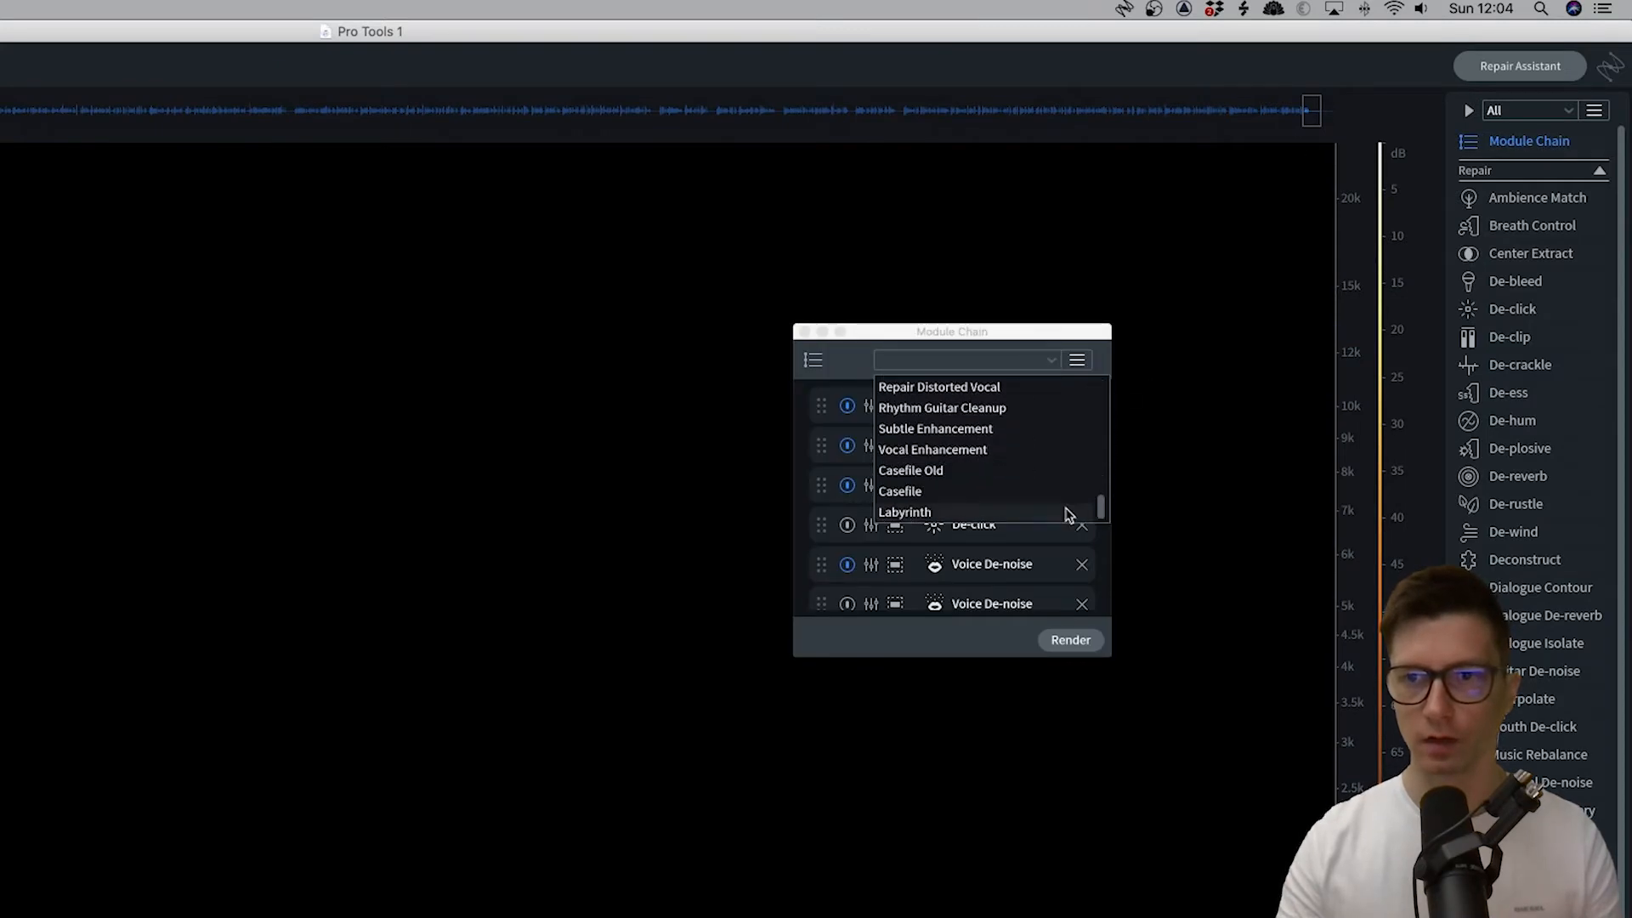
click(955, 492)
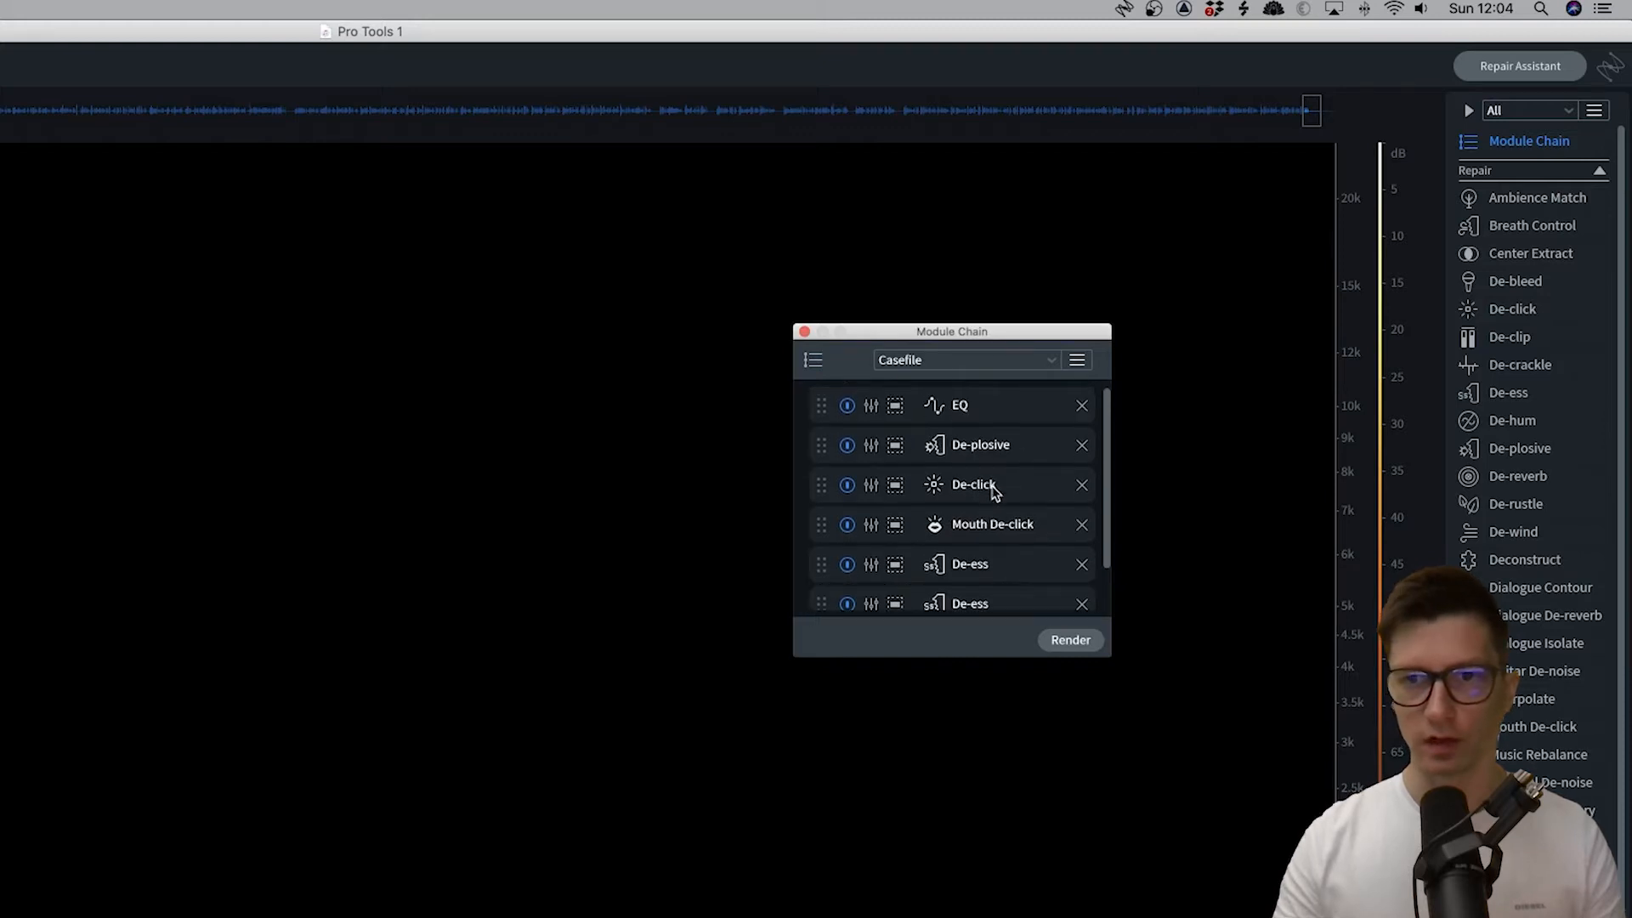
click(804, 331)
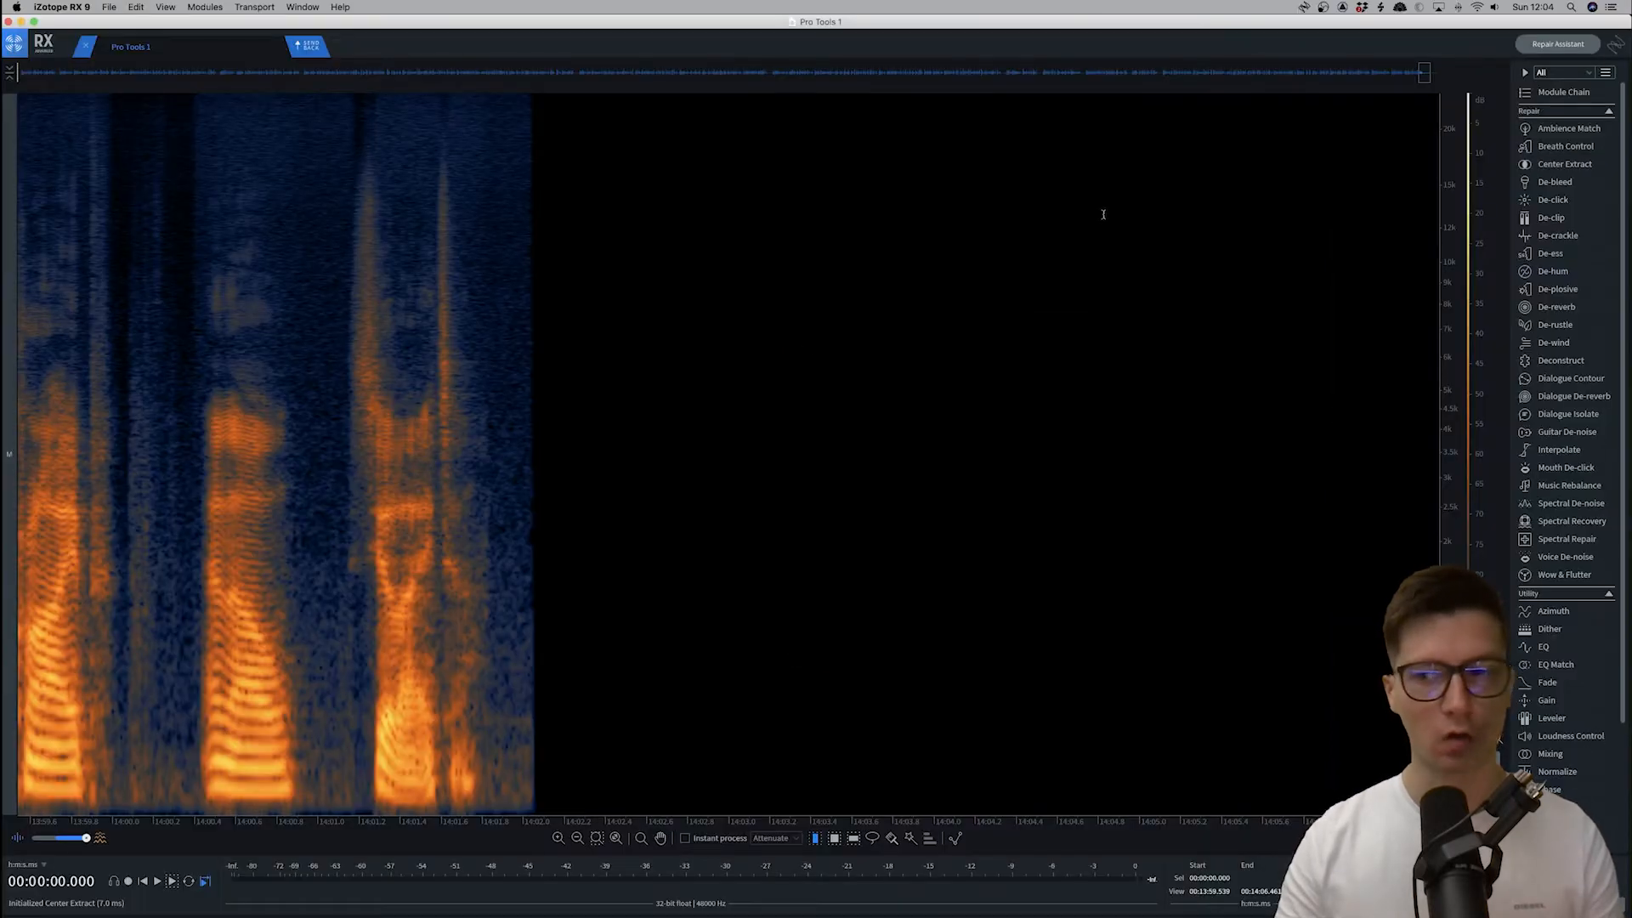
Look up the keyboard shortcuts for commands containing "ambience" in the RX 9 preferences, and close them without saving
click(77, 7)
click(85, 43)
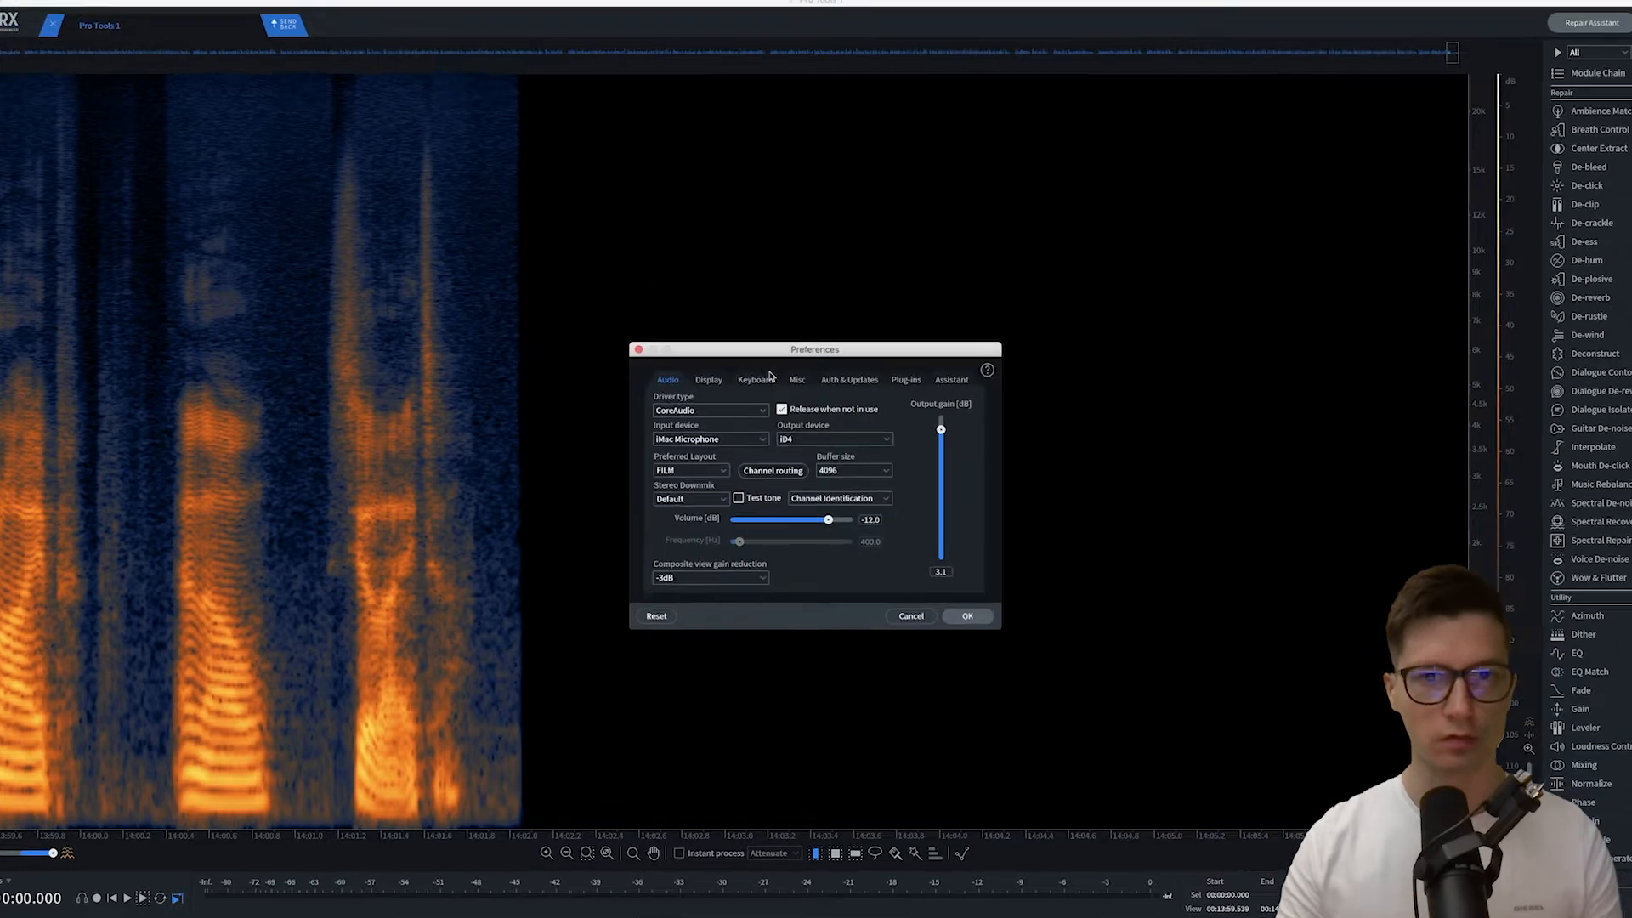
click(761, 379)
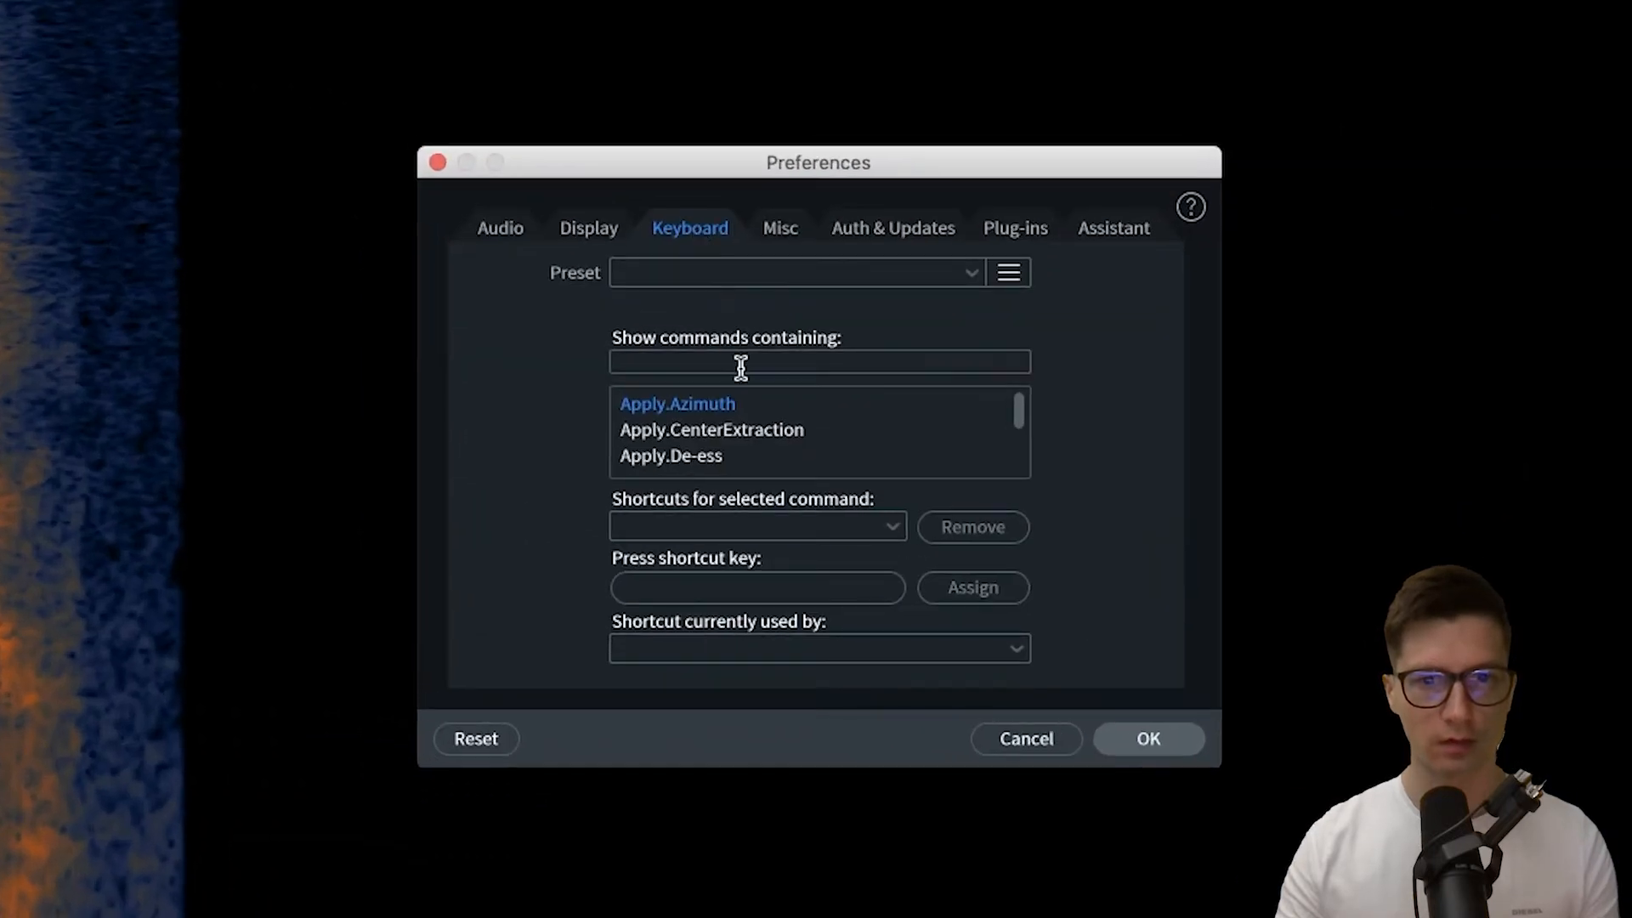
click(778, 443)
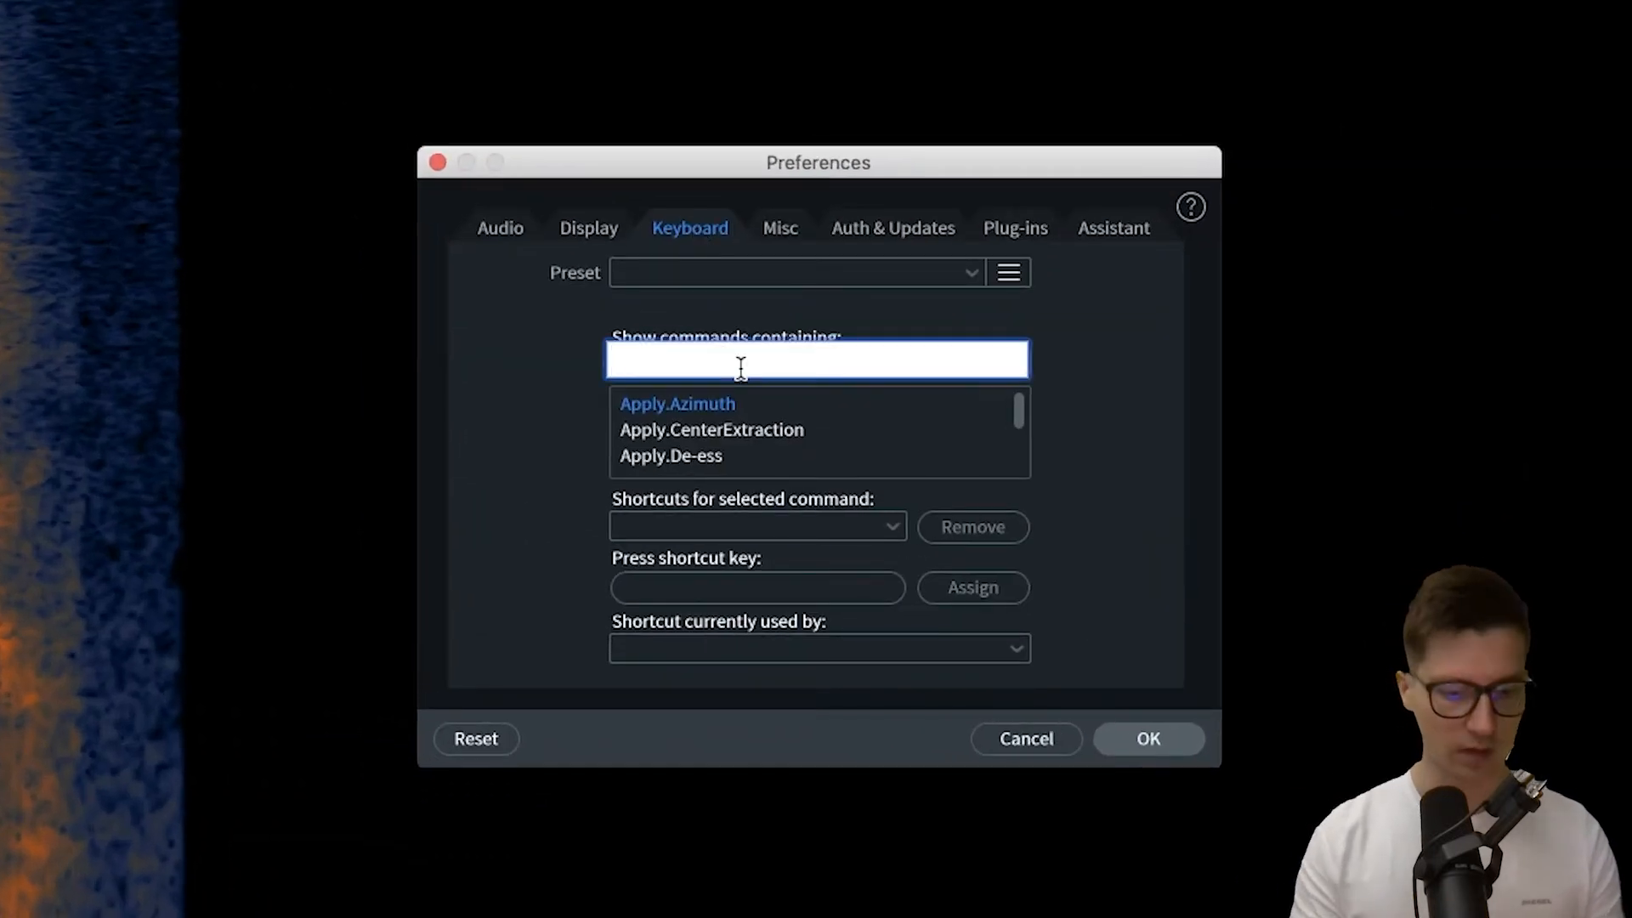
text(amb)
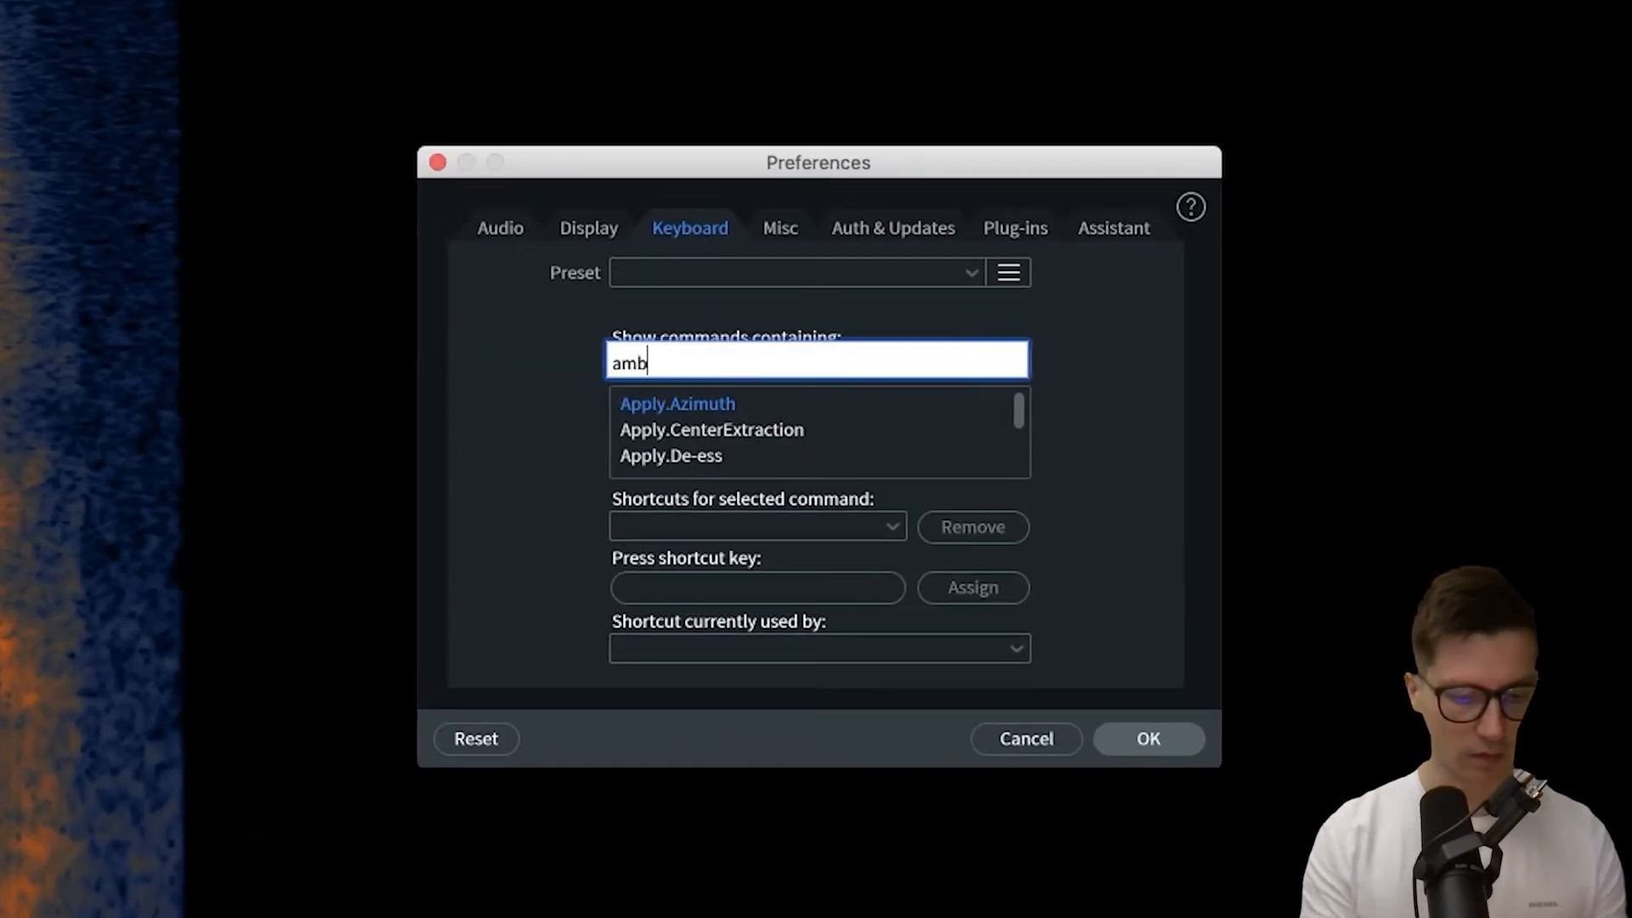
text(ience)
key(Return)
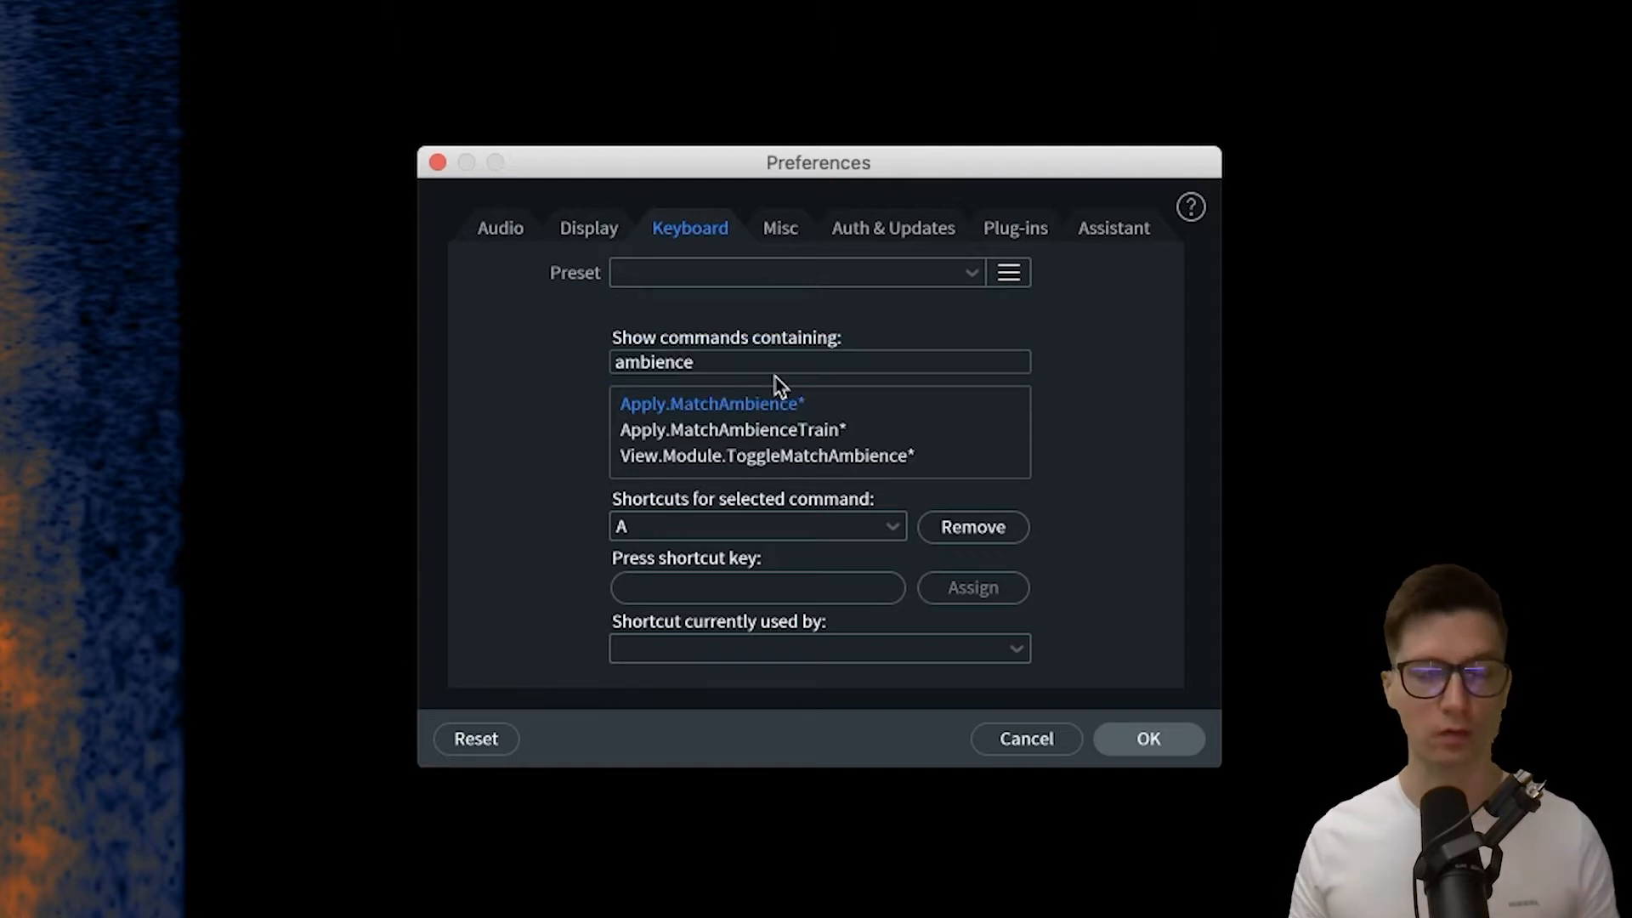
click(1030, 748)
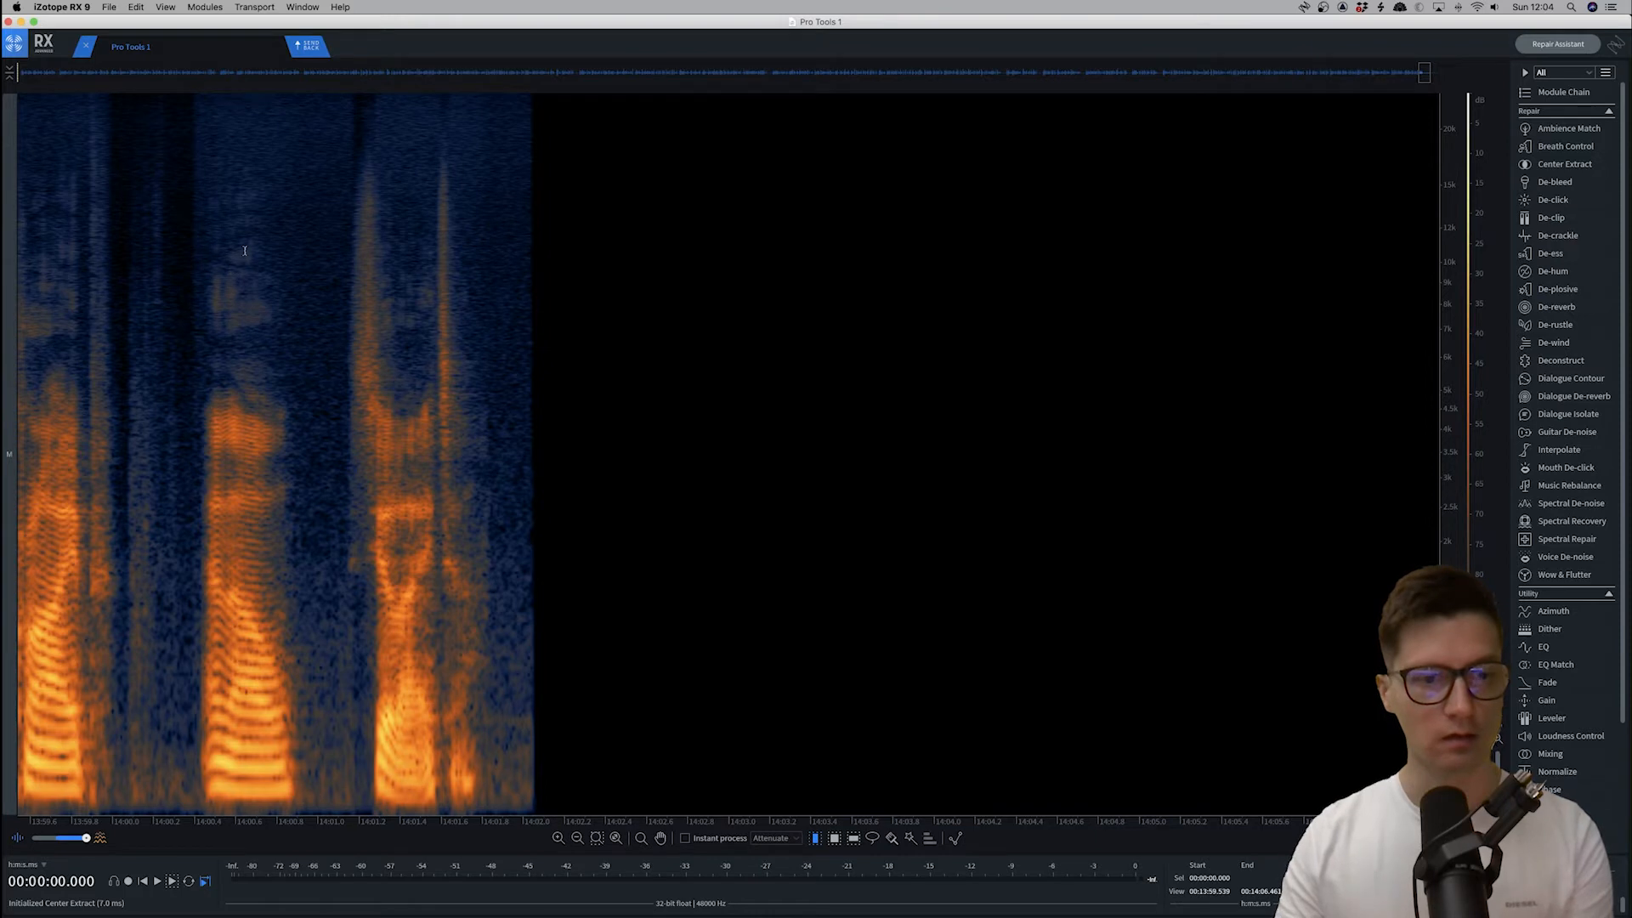
Switch to the RX 8 Audio Editor and examine how its spectrogram redraws at different positions and zoom levels
key(super+Tab)
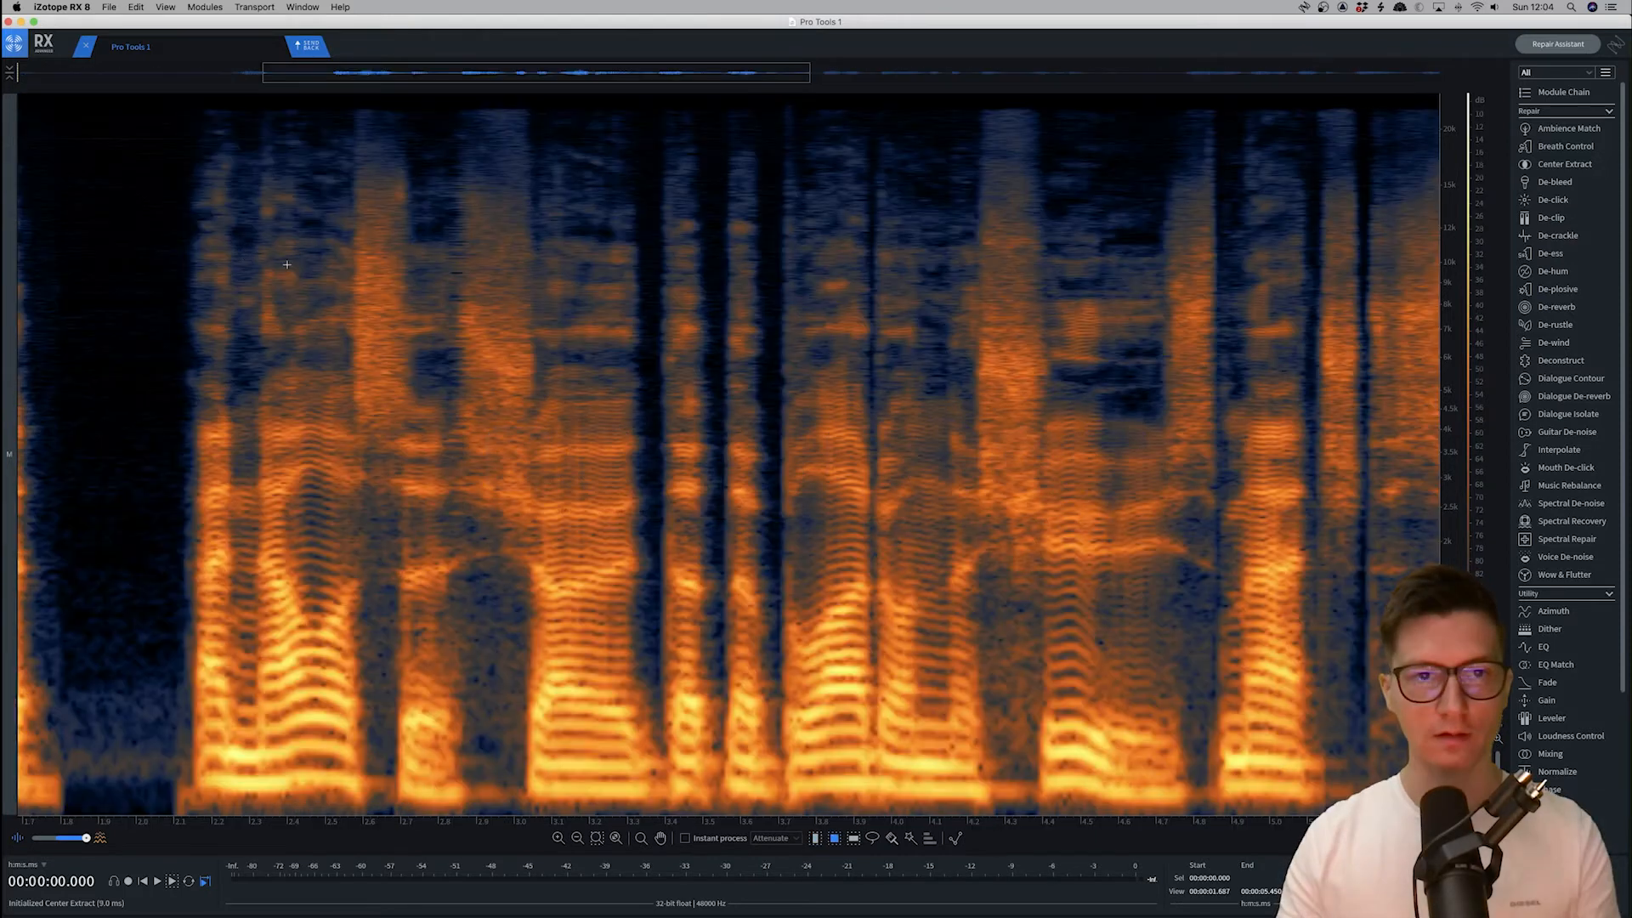
scroll(621, 372, up, 5)
scroll(712, 360, right, 5)
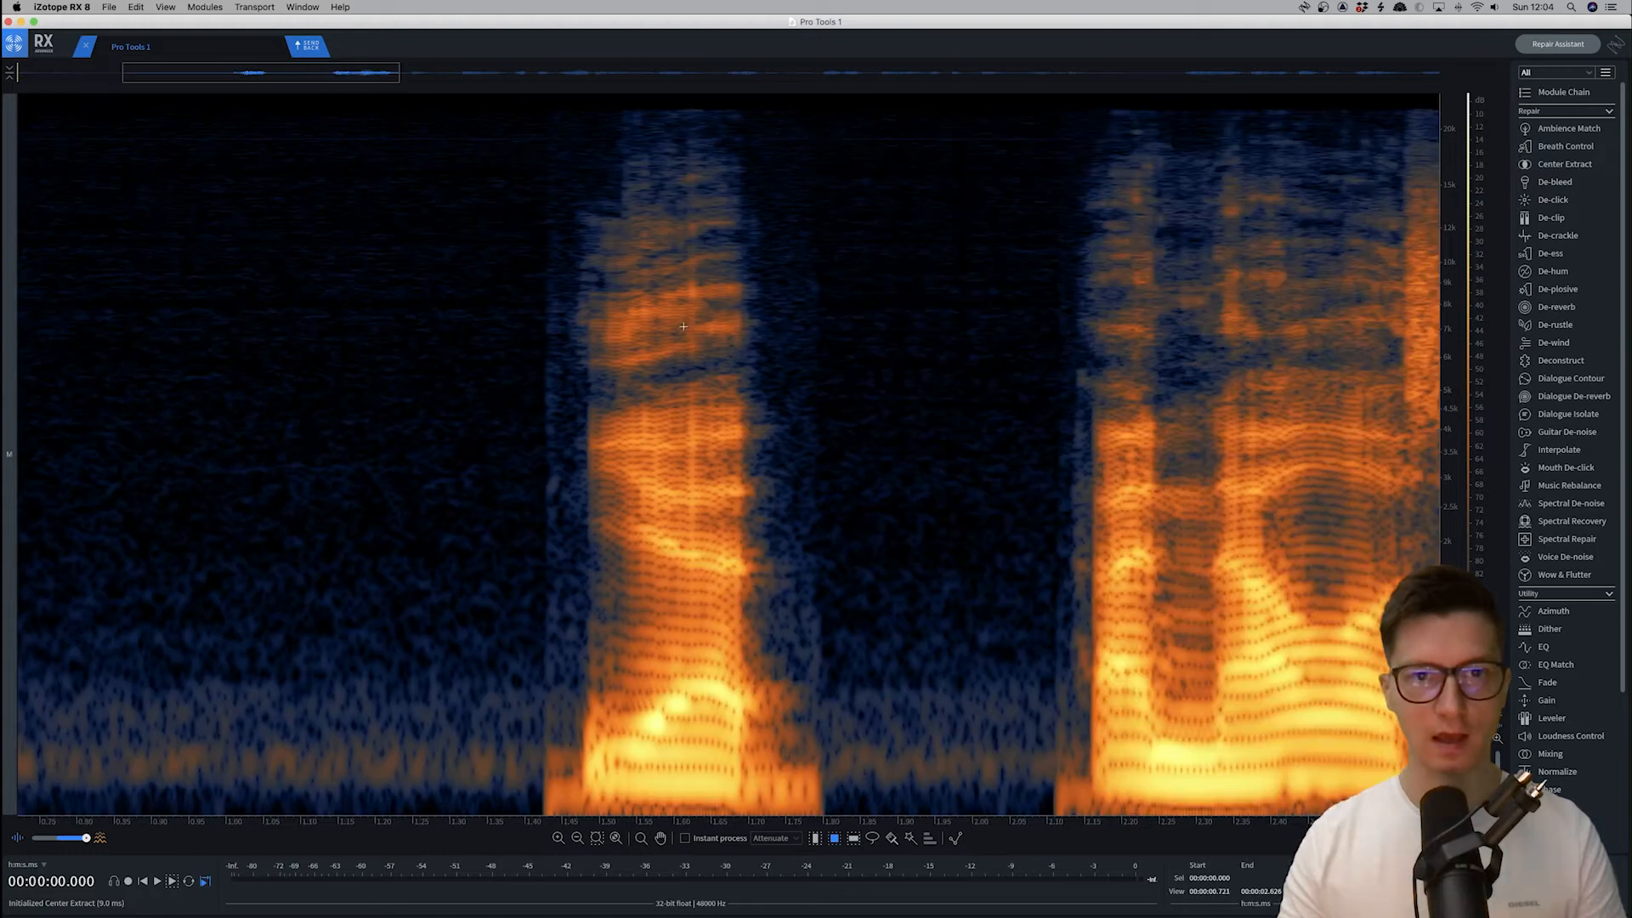
scroll(683, 326, left, 5)
scroll(683, 326, right, 15)
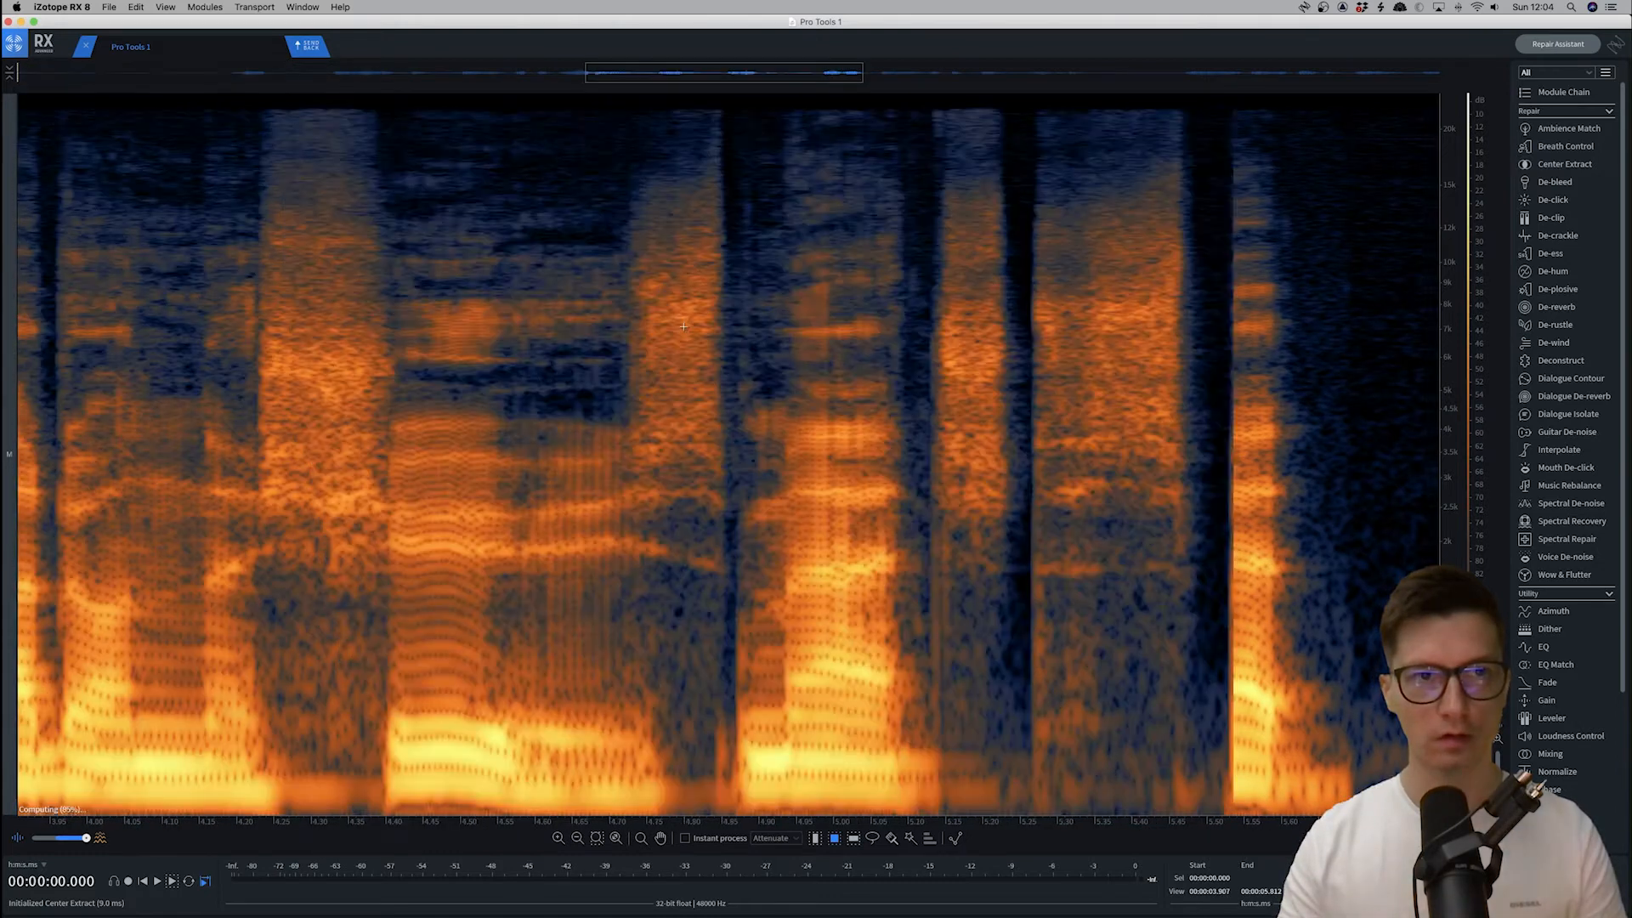
scroll(683, 327, left, 15)
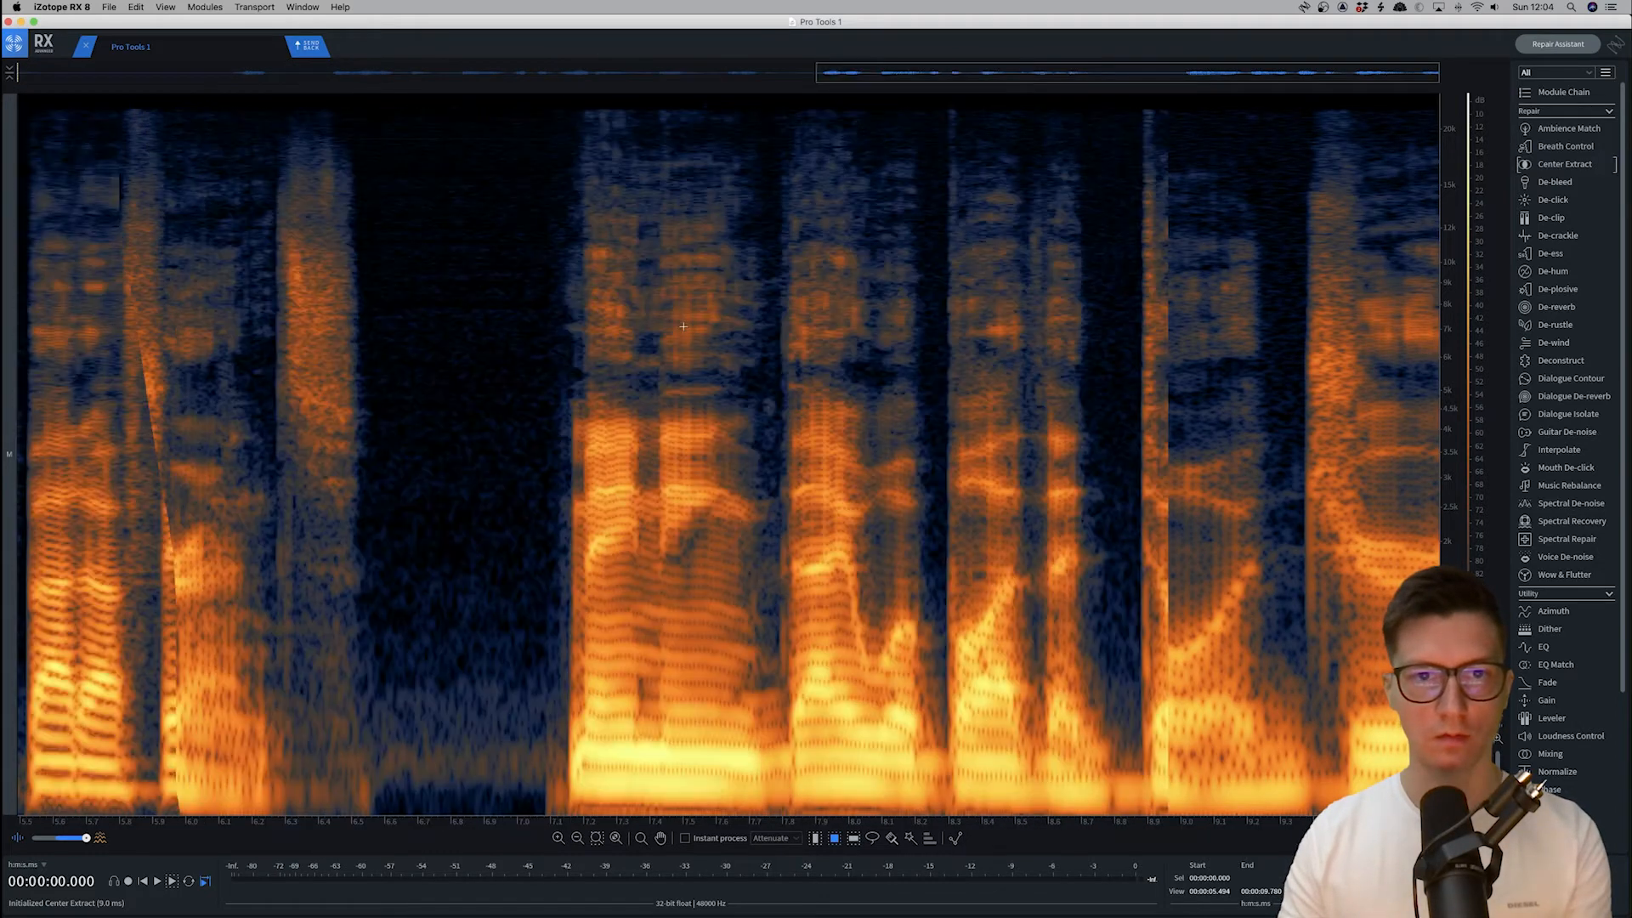
scroll(684, 327, down, 5)
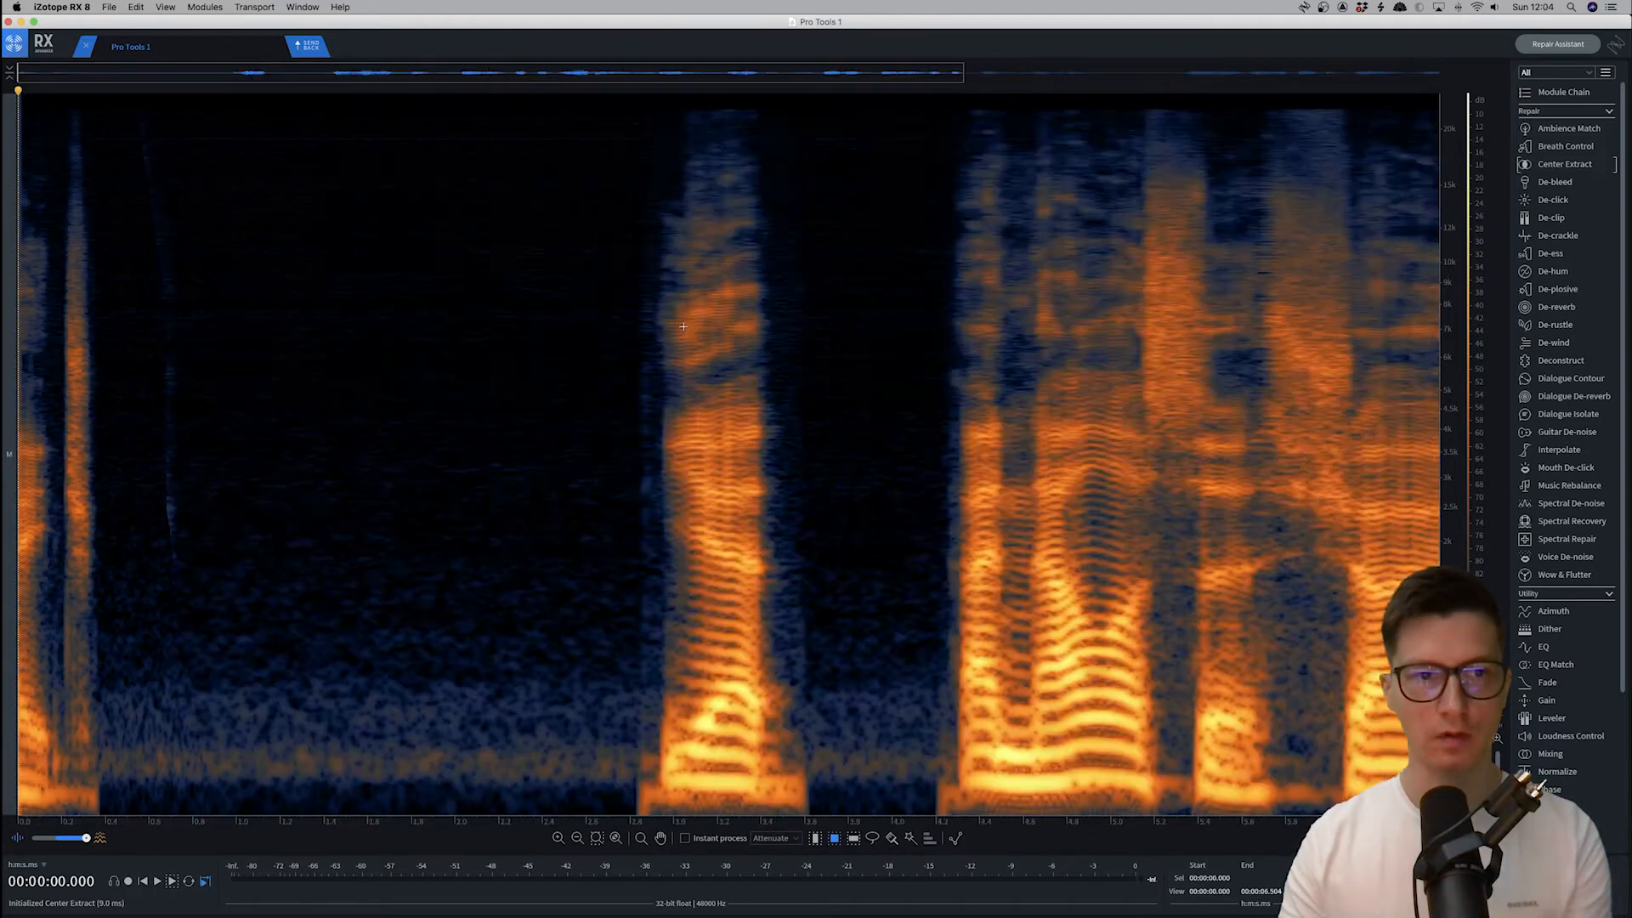
Switch to the RX 9 Audio Editor, place the playhead at 00:14:00.851 and examine how the spectrogram redraws across the recording
key(super+Tab)
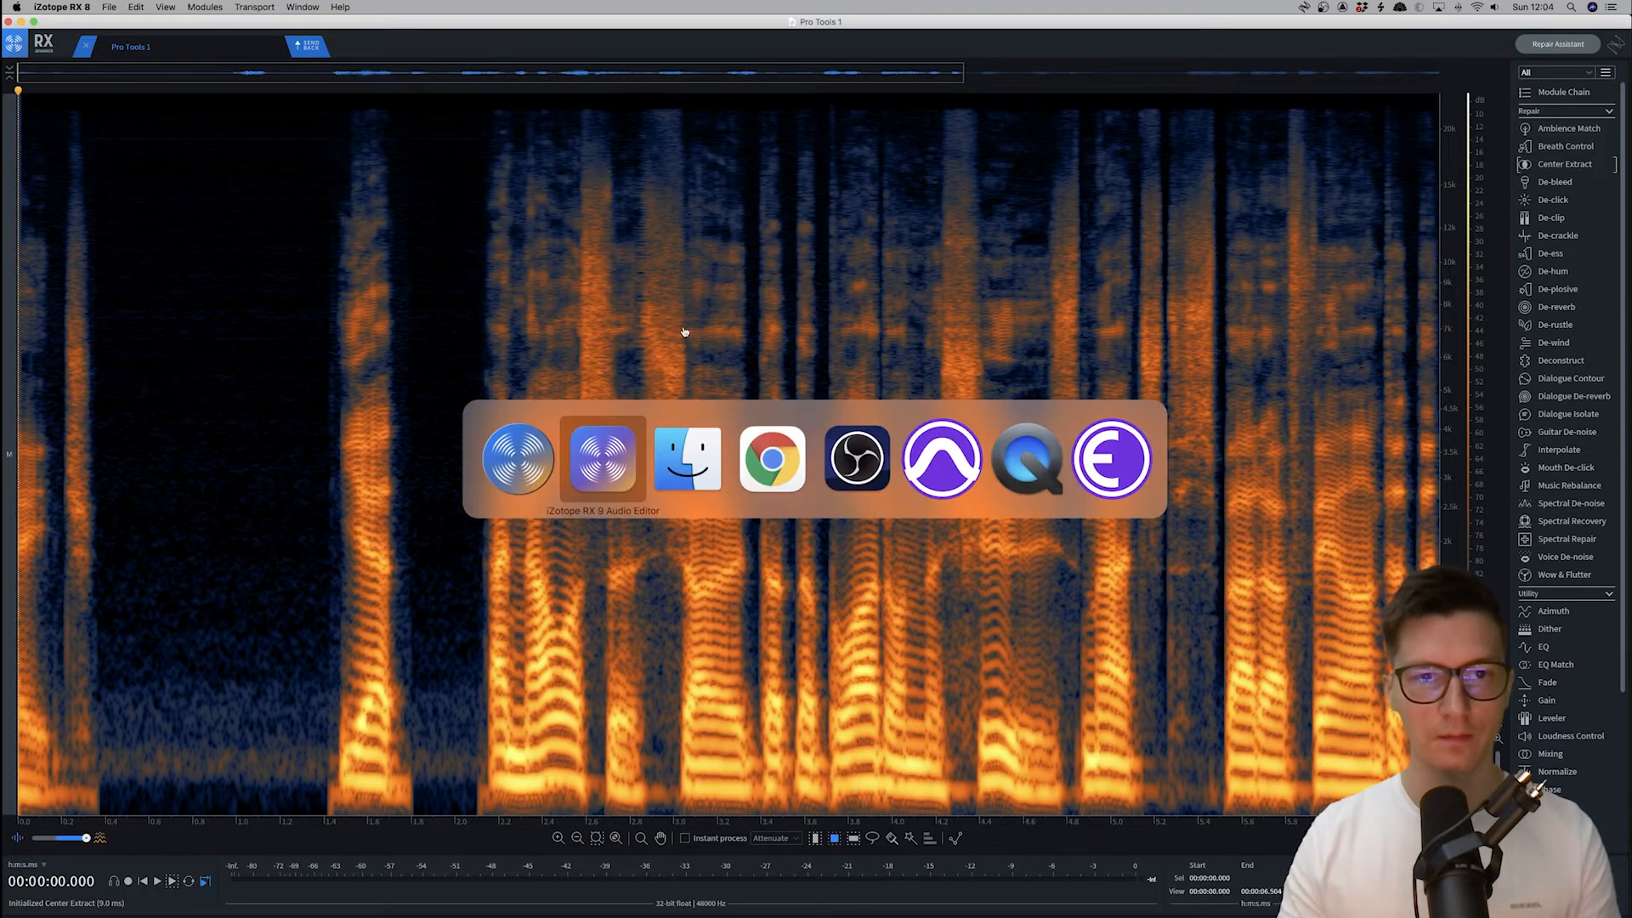
click(610, 448)
click(286, 356)
key(super+=)
scroll(526, 349, left, 5)
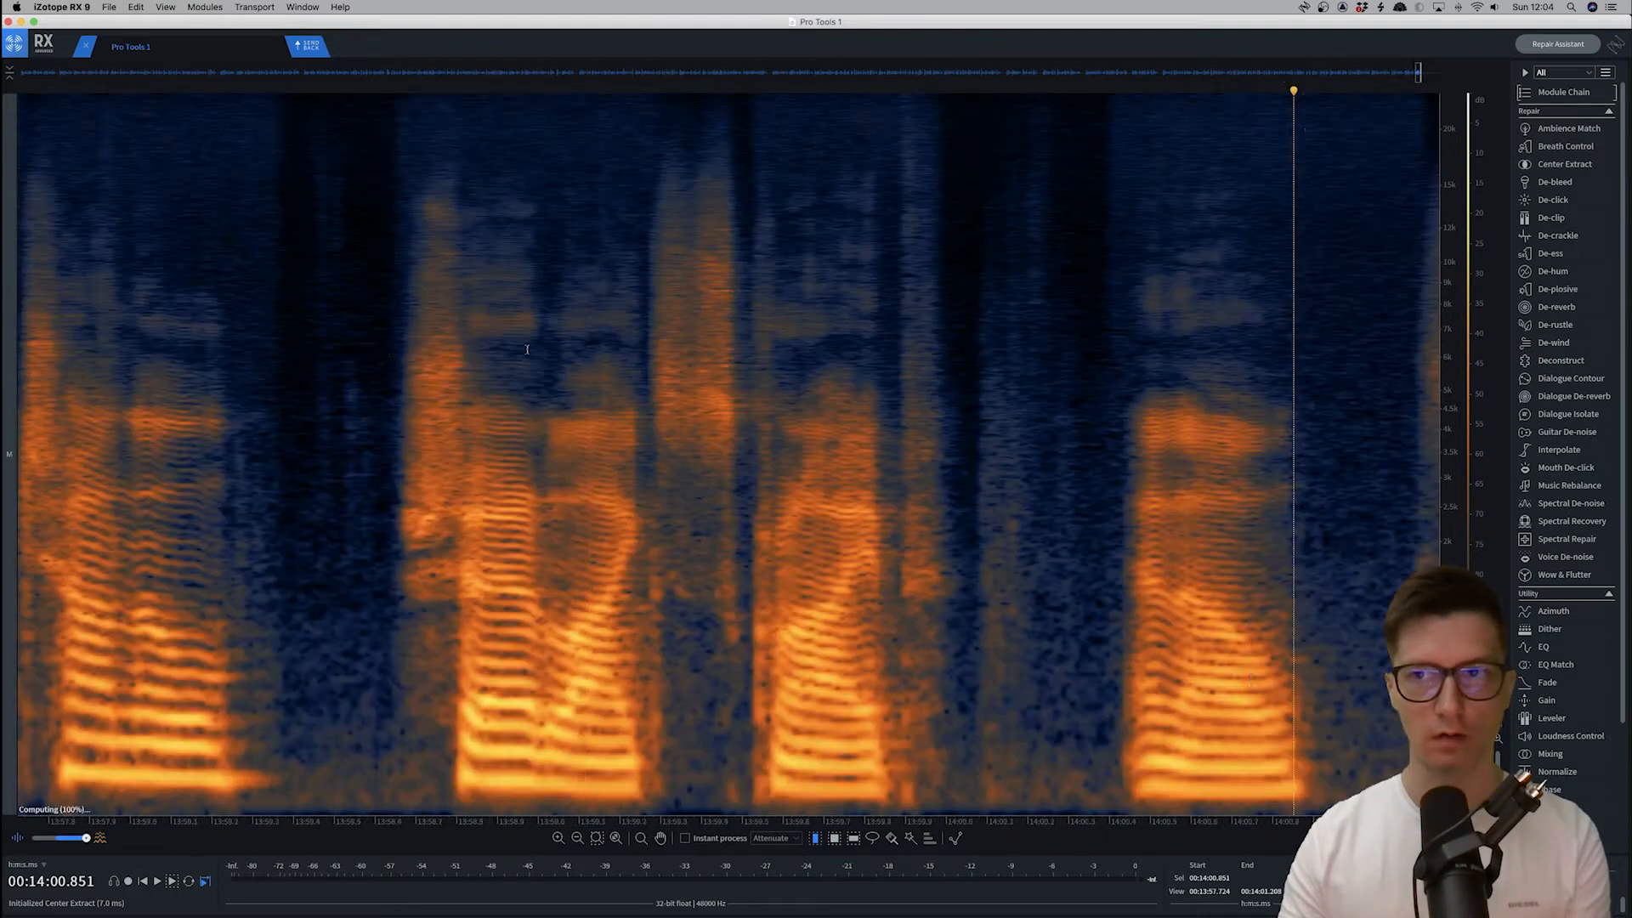
scroll(526, 349, left, 10)
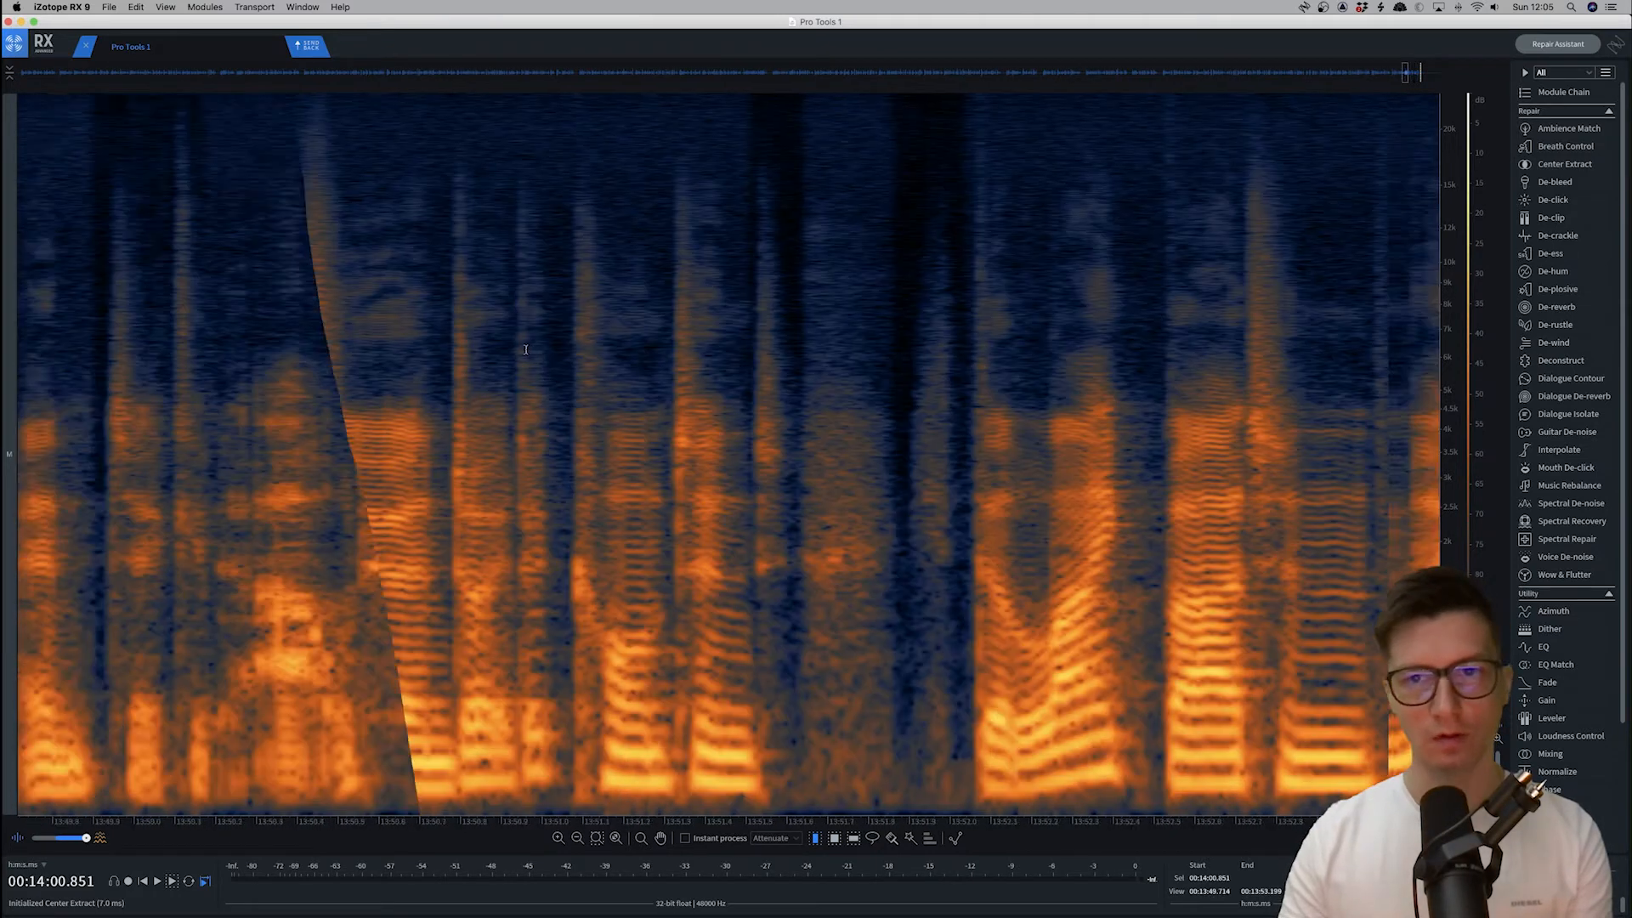
scroll(526, 349, left, 15)
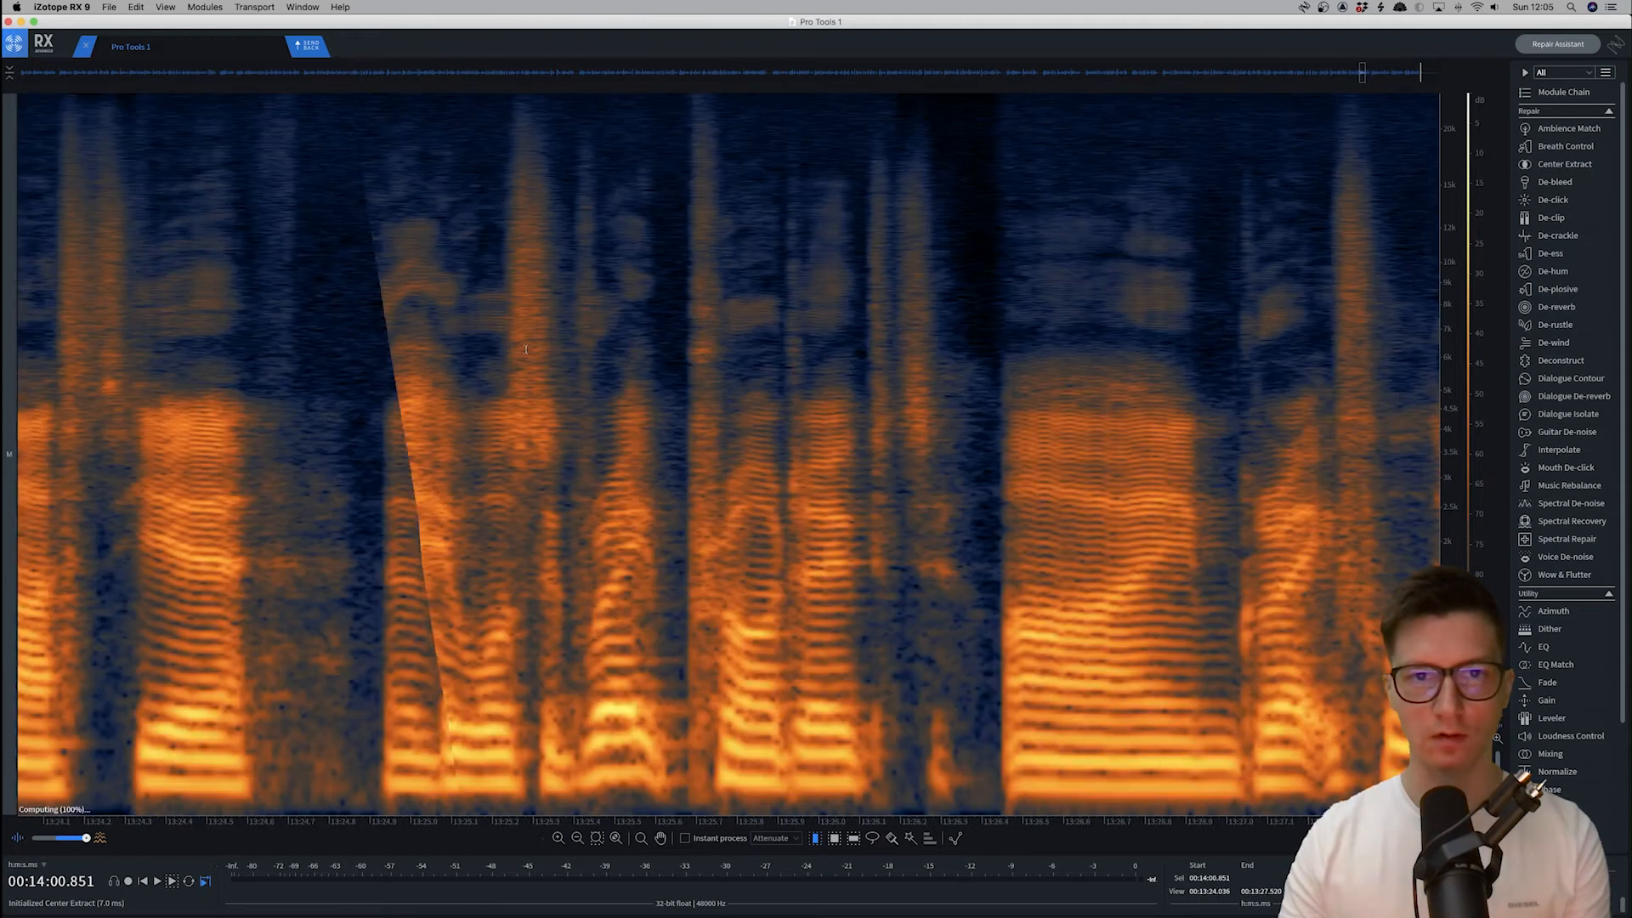
scroll(526, 349, left, 15)
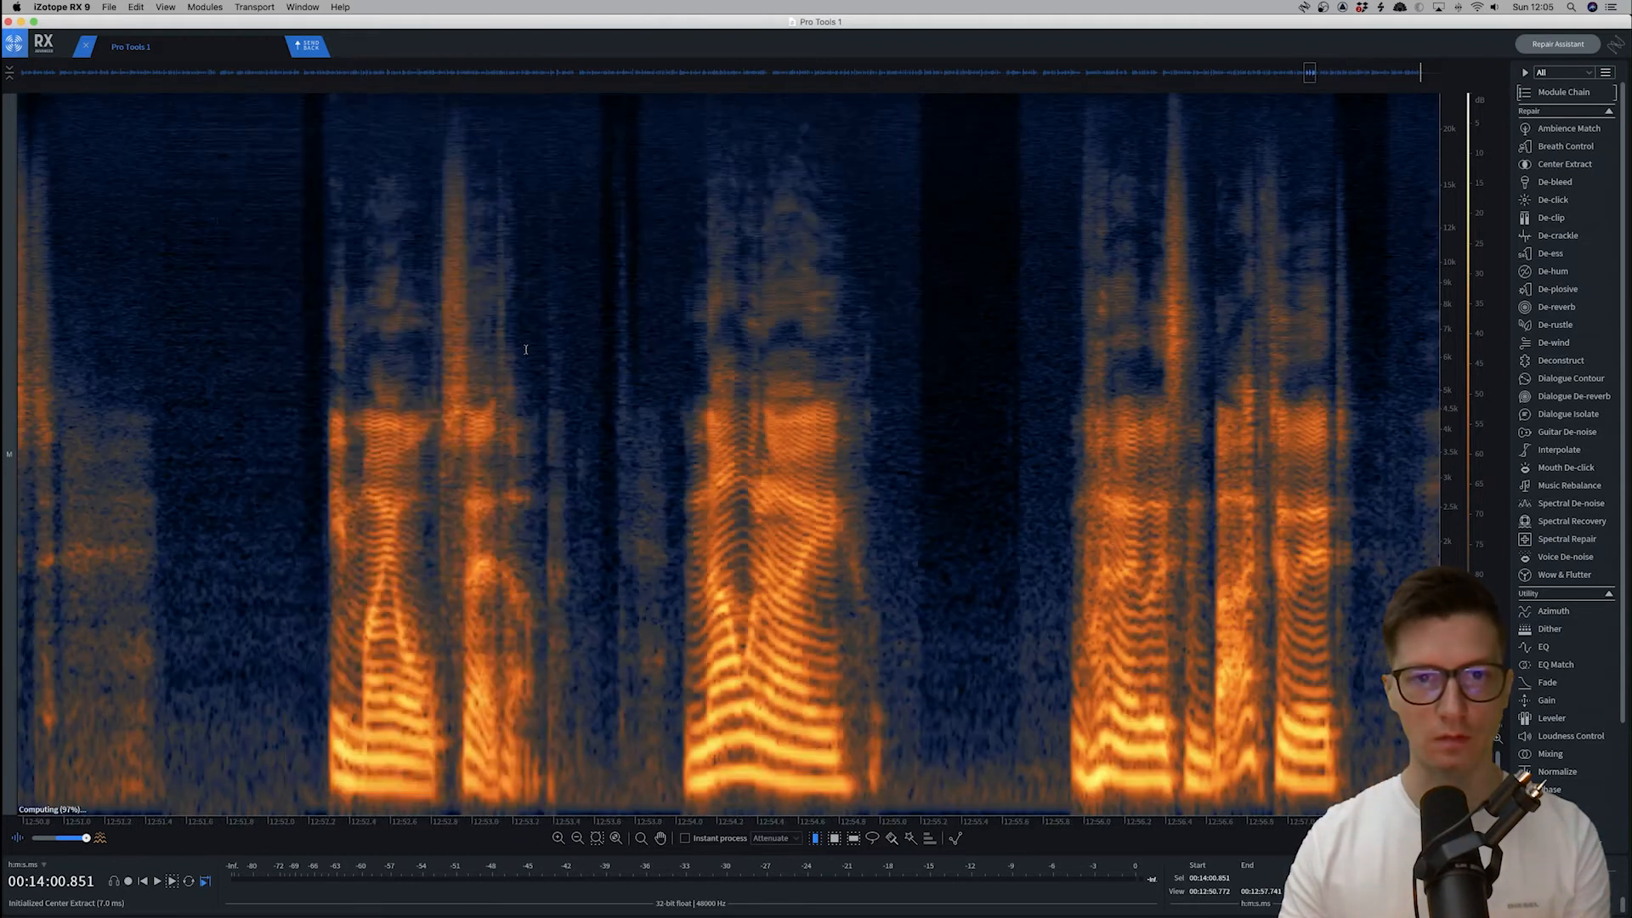
key(super+equal)
key(super+equal)
key(super+minus)
key(super+minus)
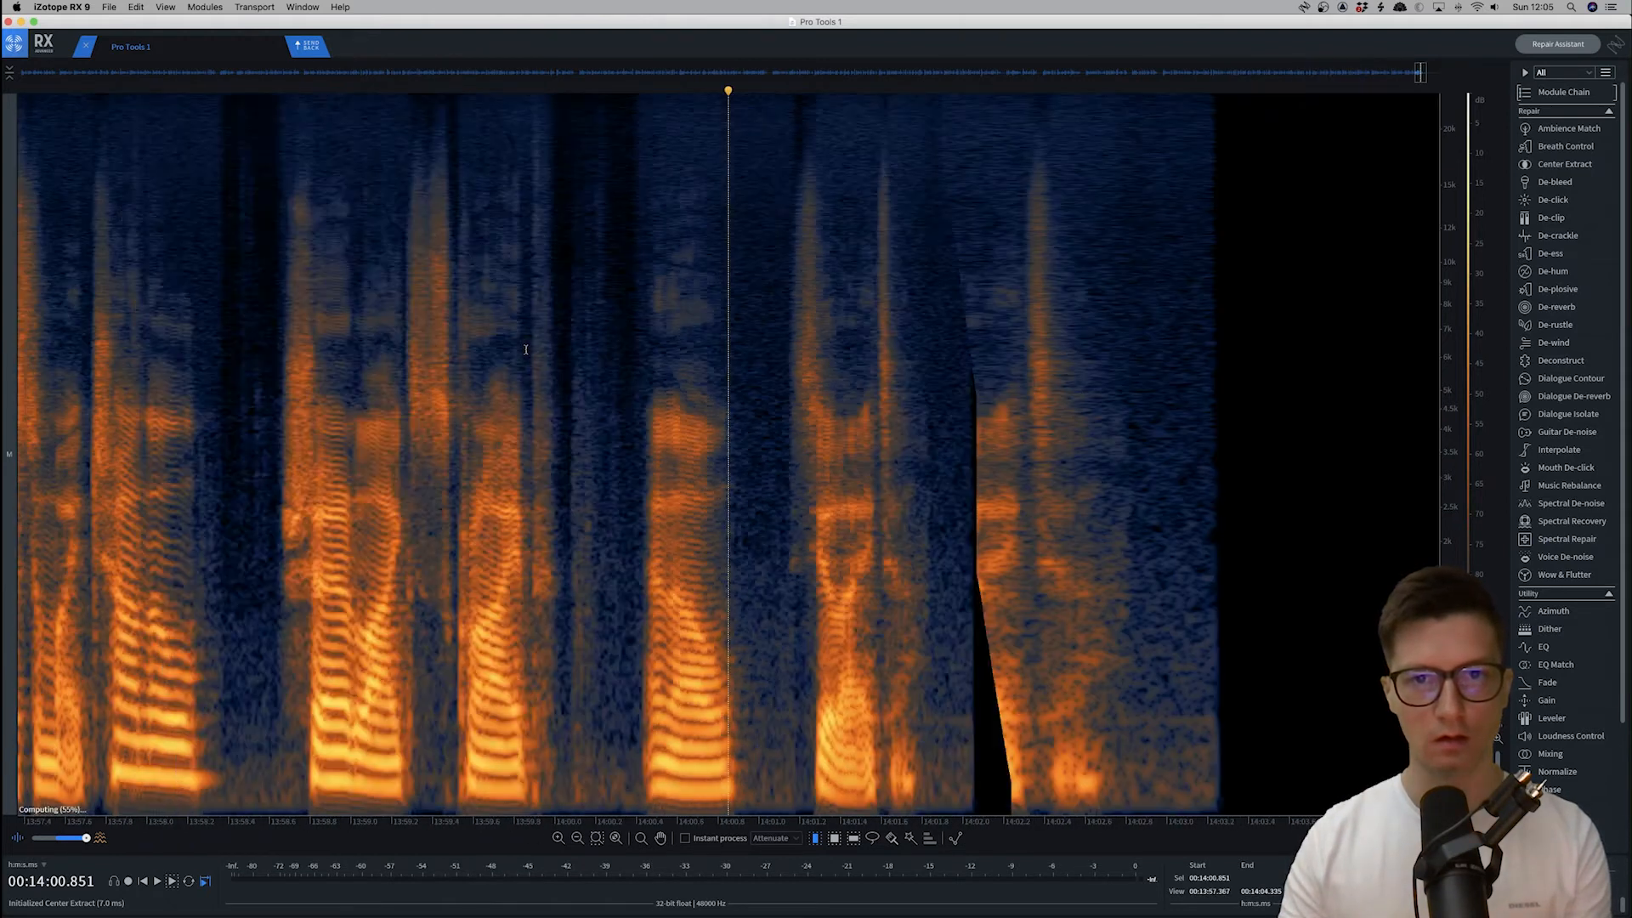
key(super+equal)
key(super+equal)
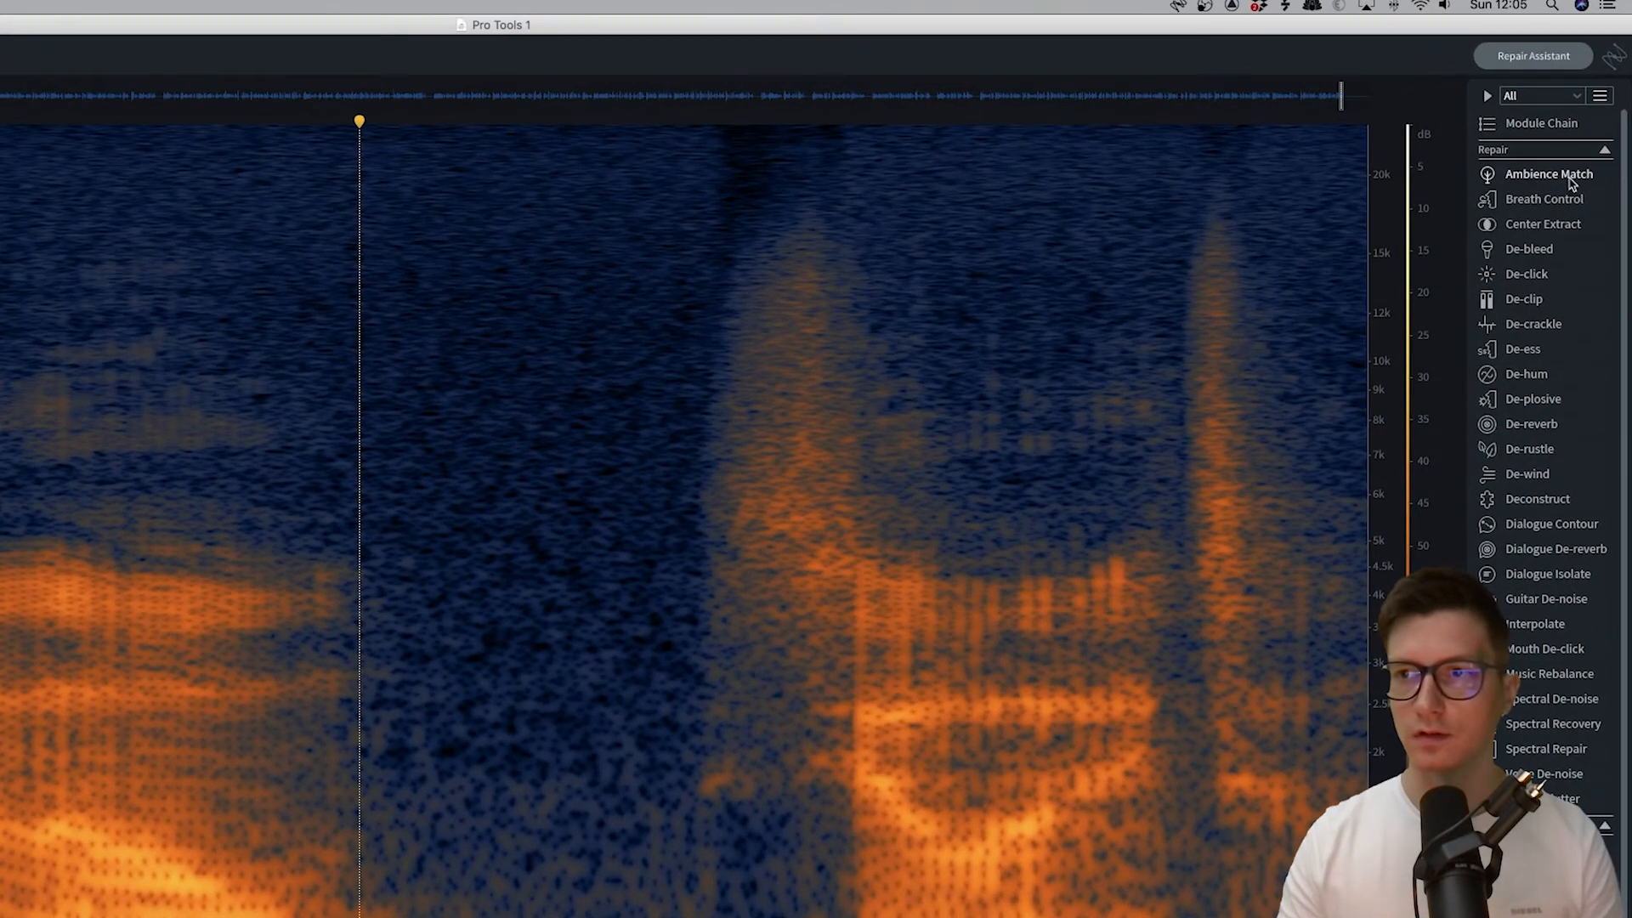
Open the Ambience Match module in RX 9 and RX 8, compare their controls, and return to RX 9
click(1551, 169)
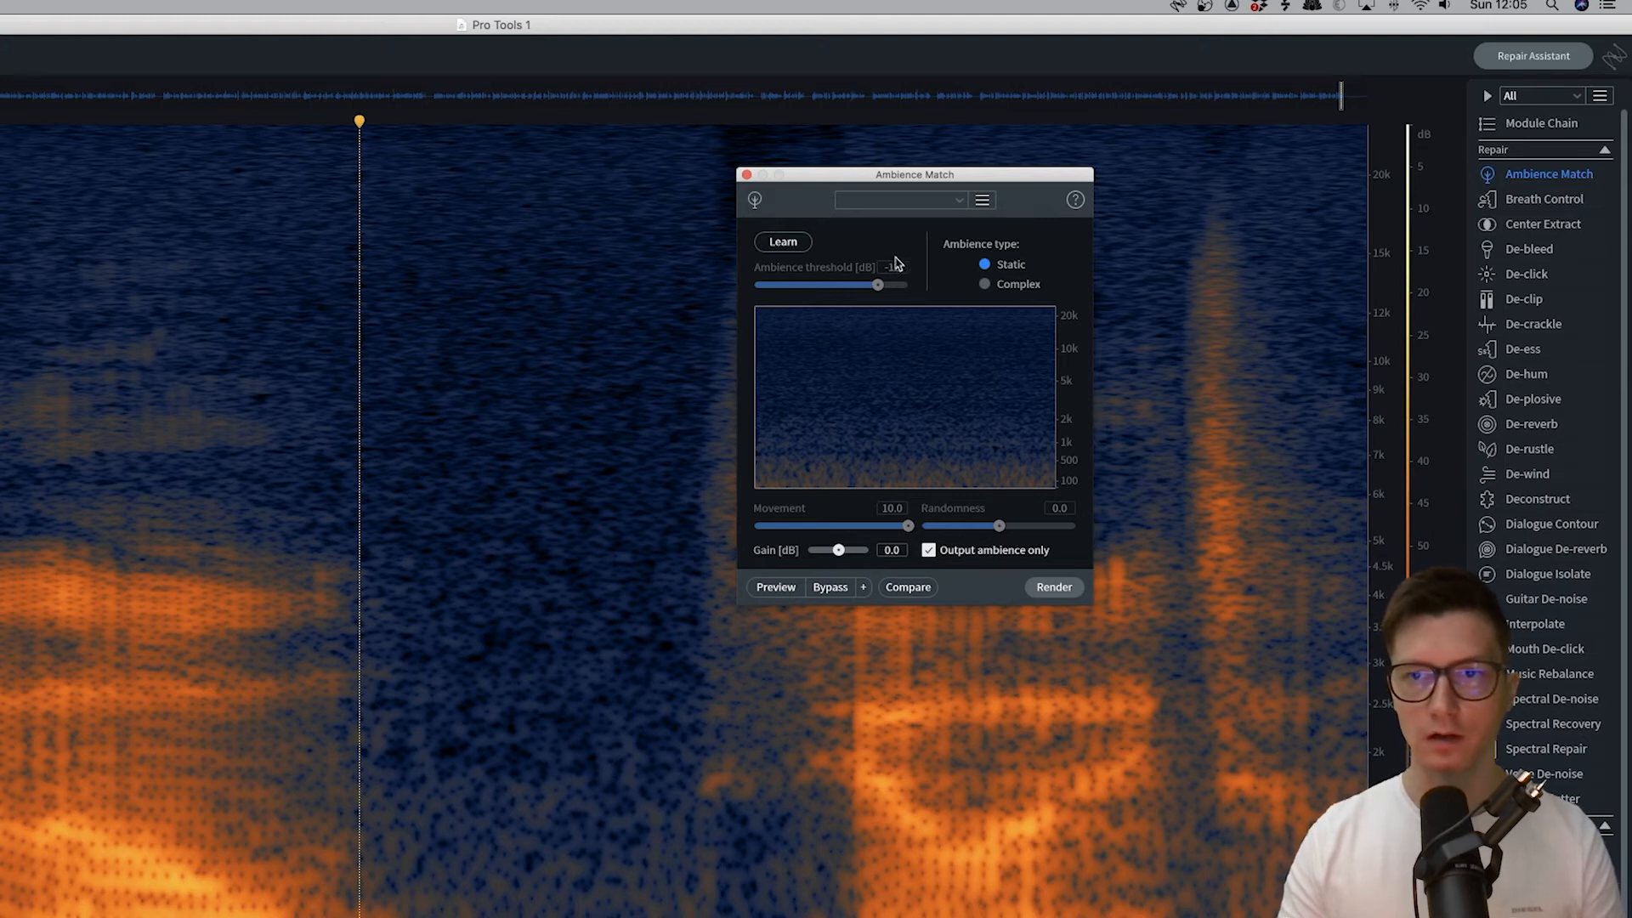
key(super+Tab)
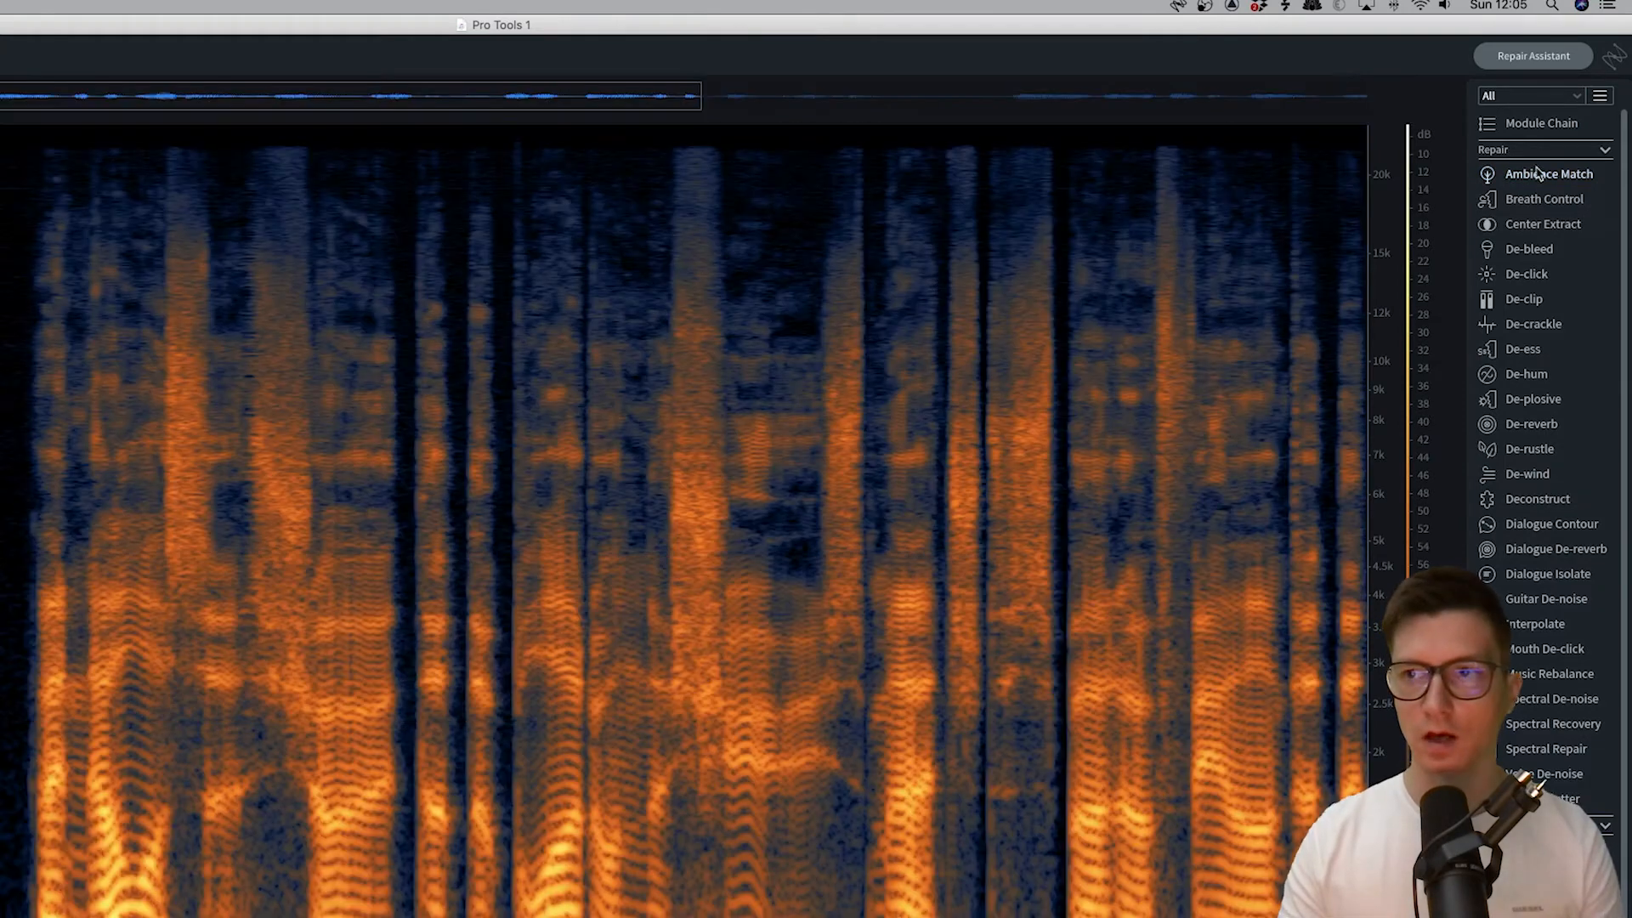
click(1537, 180)
key(super+Tab)
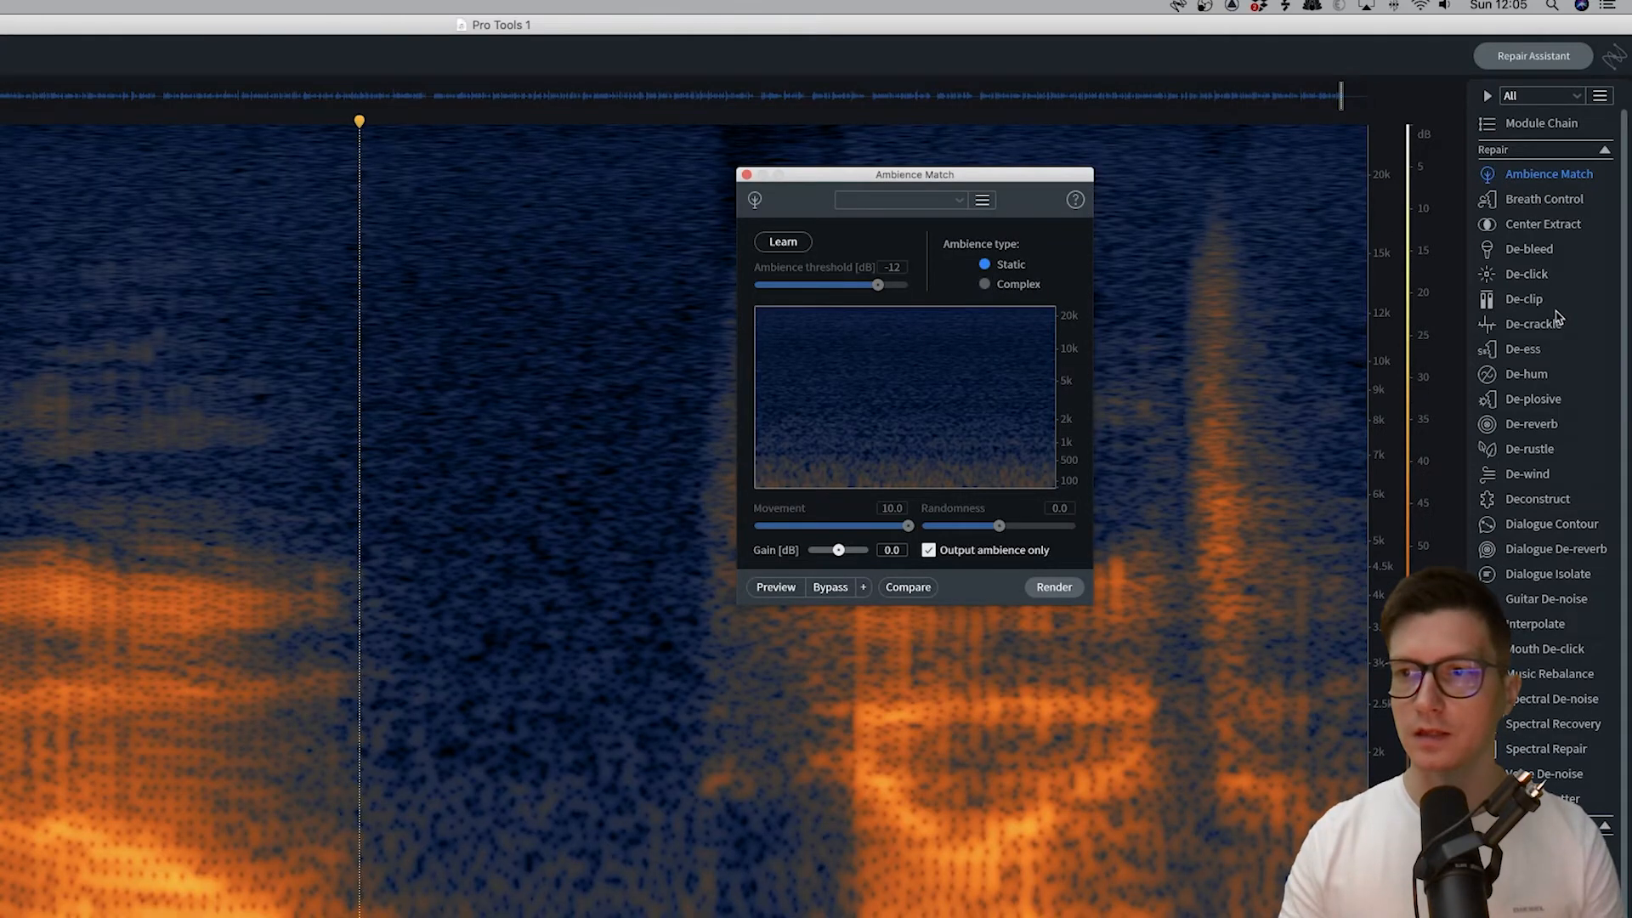
Open the De-hum module in RX 9 and RX 8 and move each window clear to compare their controls
click(1540, 376)
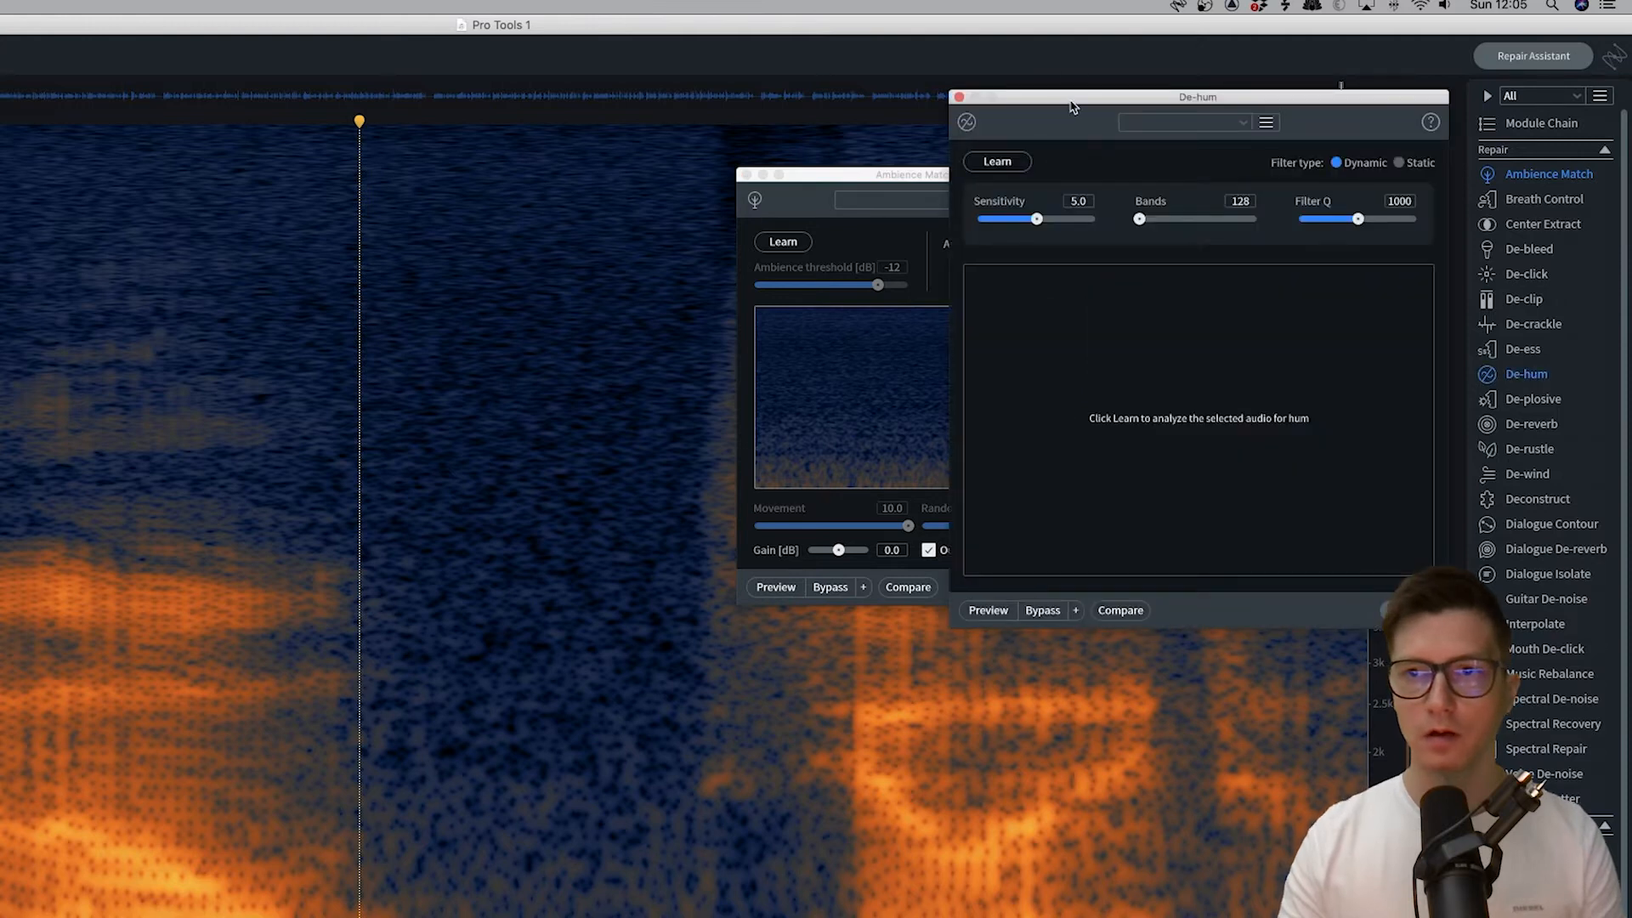
drag(1073, 106, 236, 236)
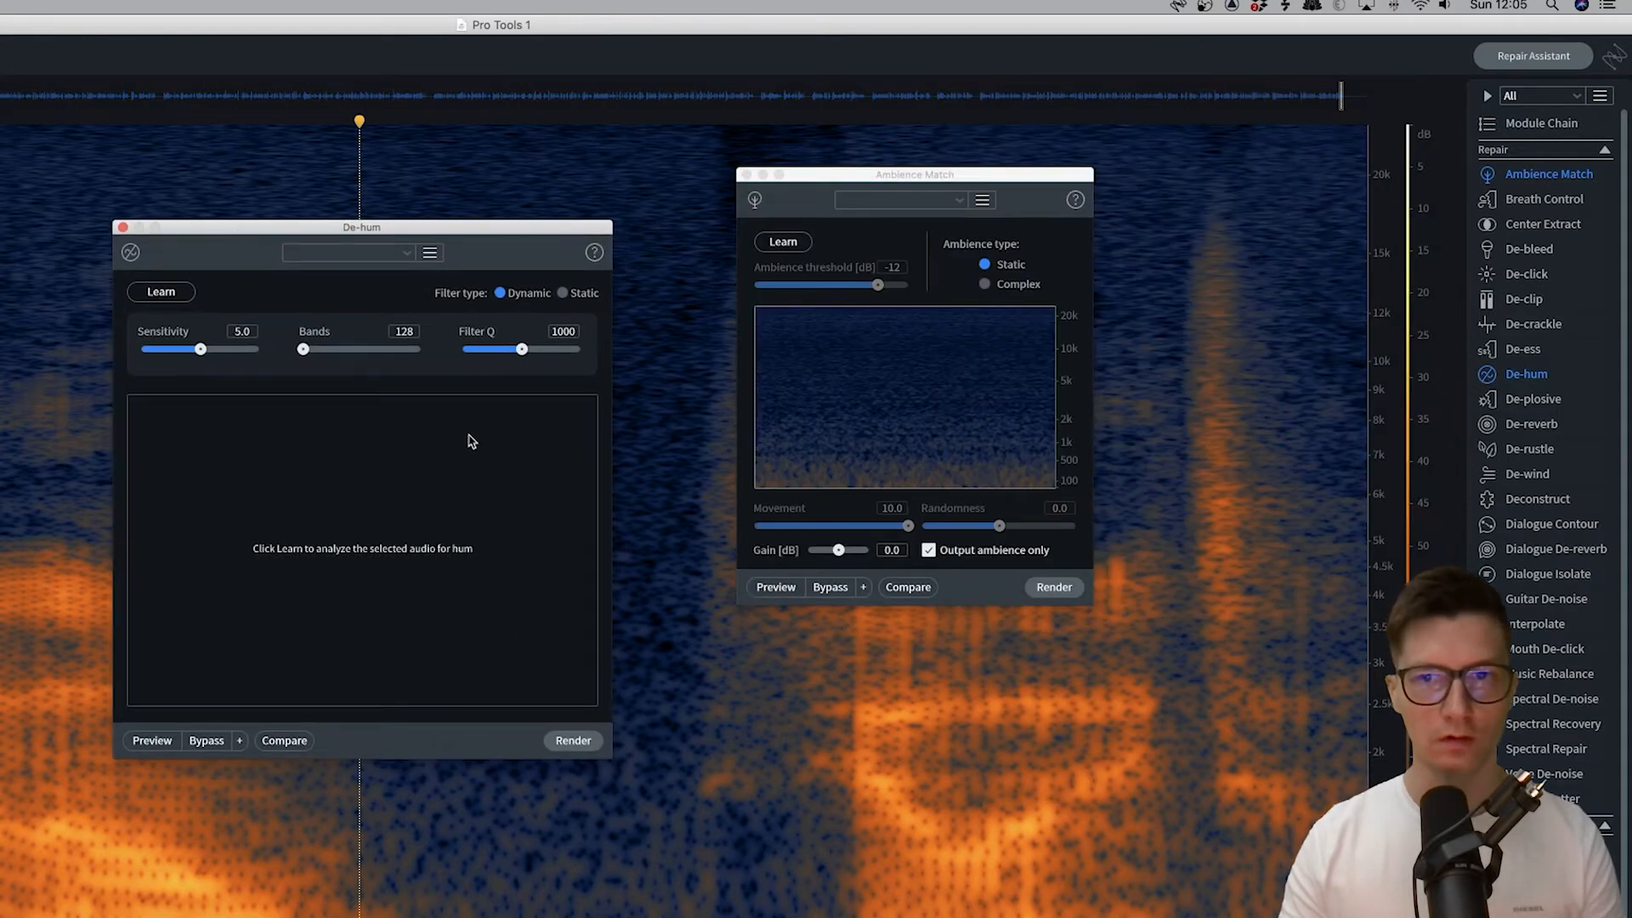
key(super+Tab)
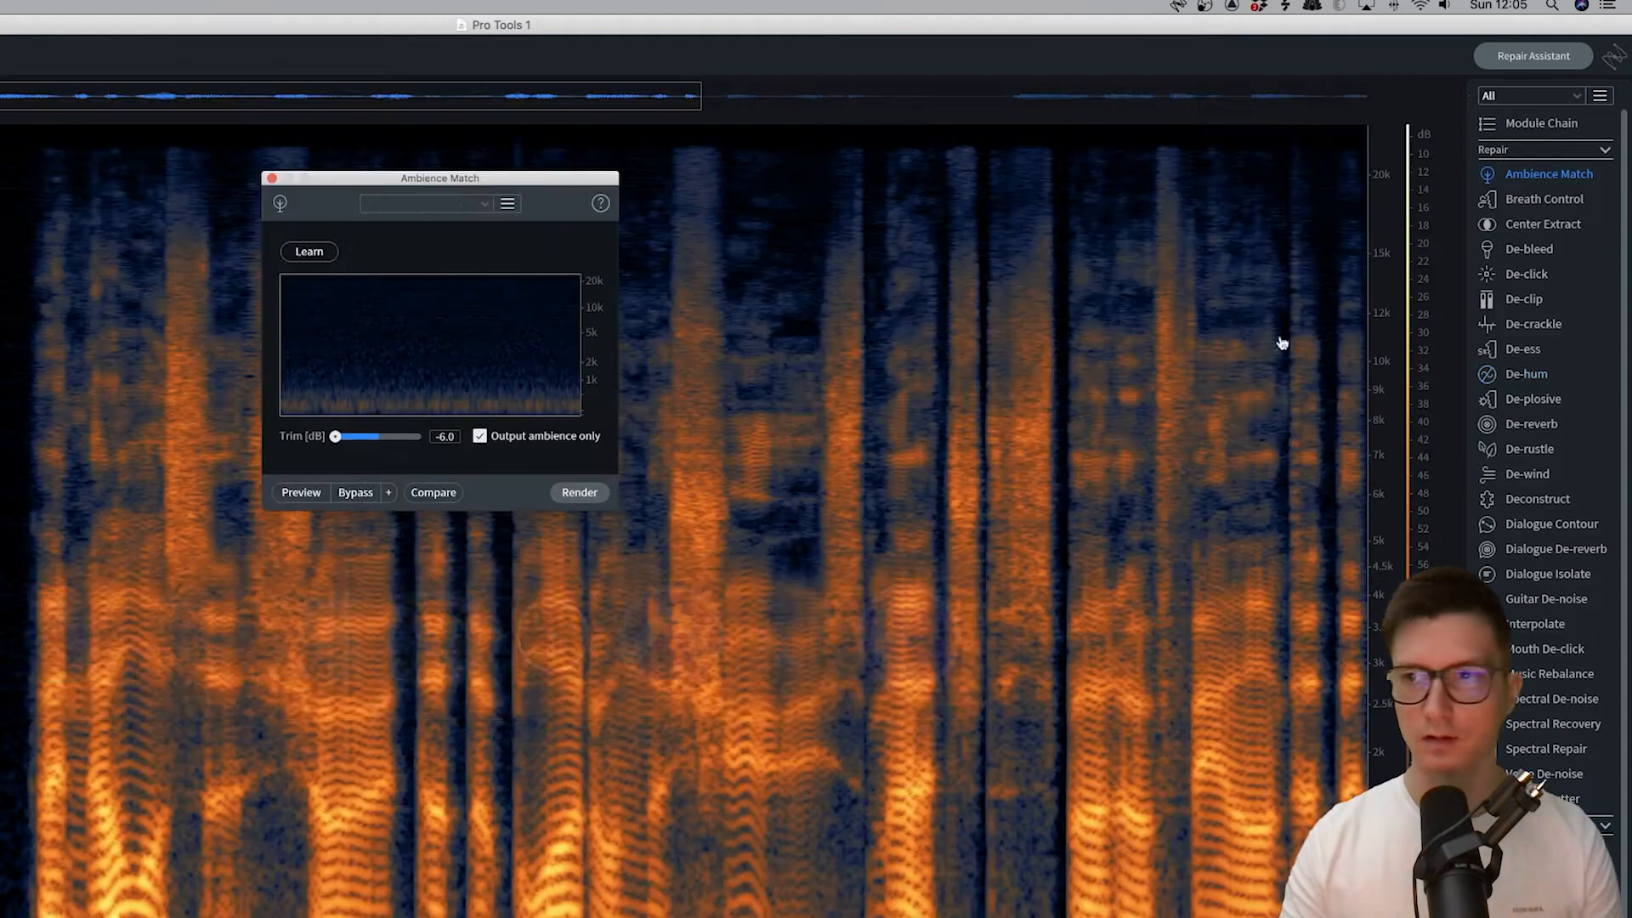
click(1527, 374)
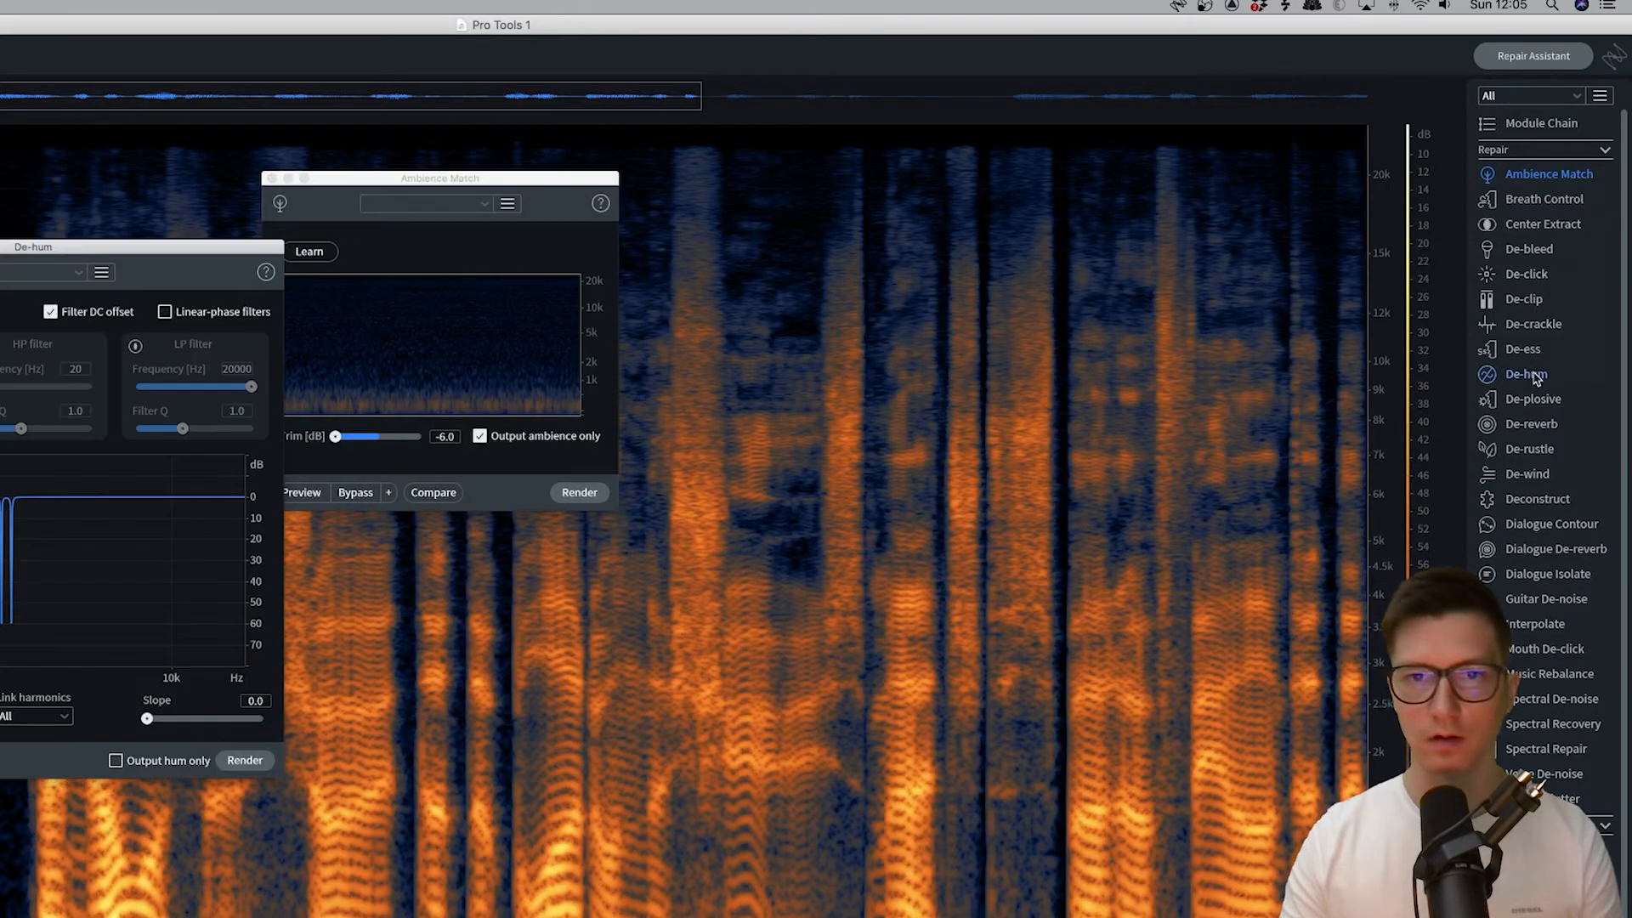
drag(212, 247, 603, 153)
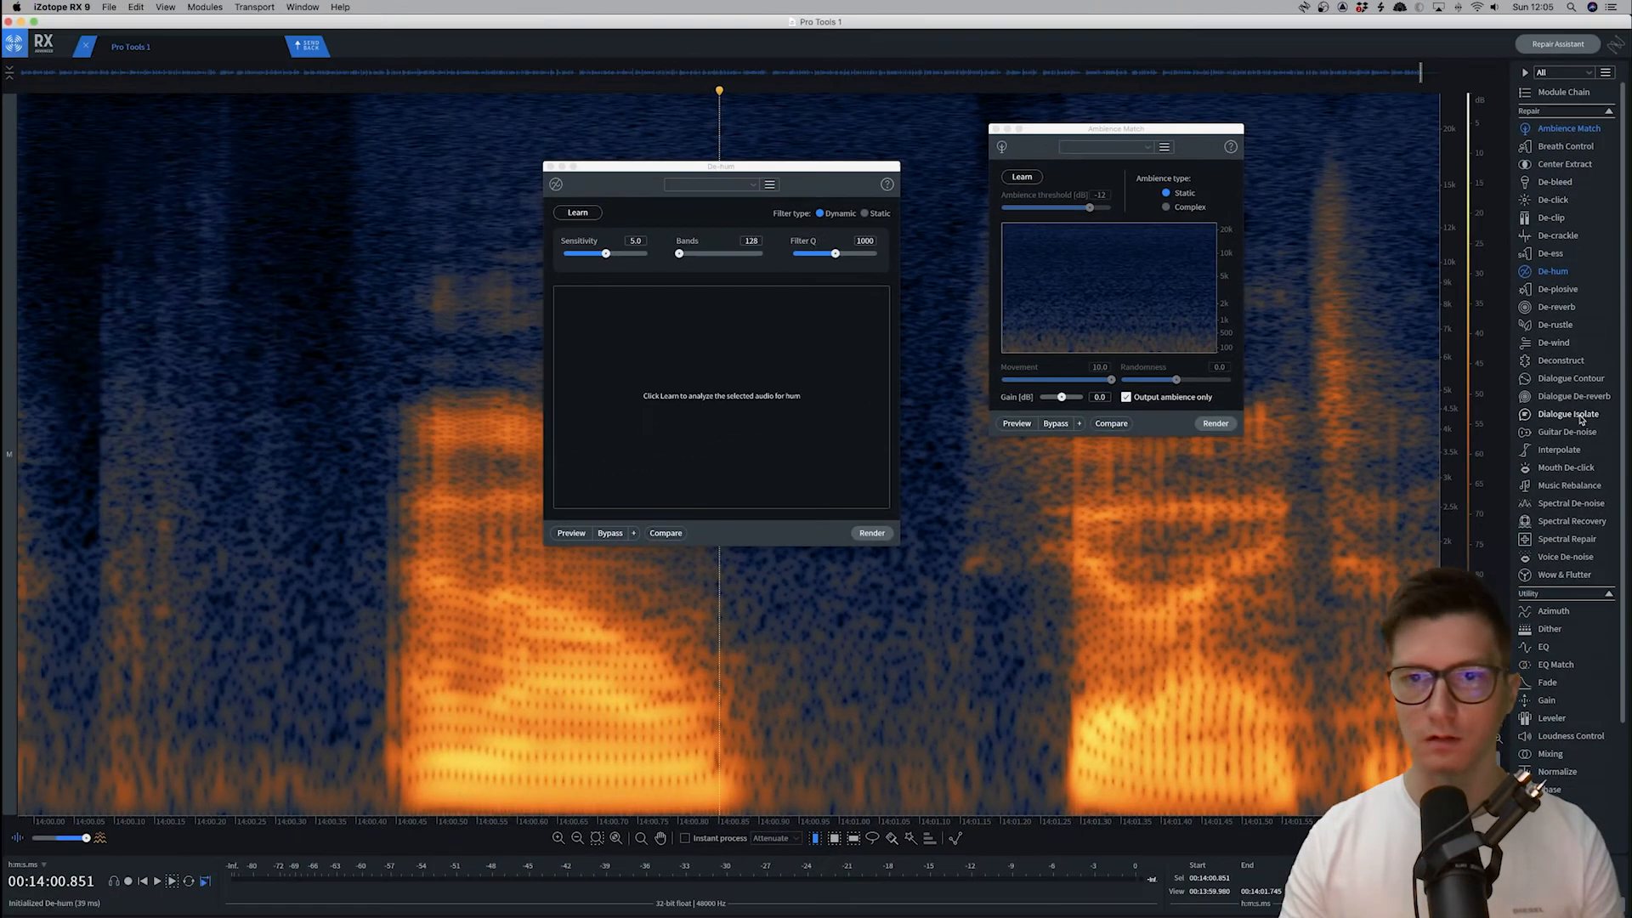
Open the Dialogue Isolate module in RX 9 and RX 8 and place each window beside De-hum to compare their controls
click(1581, 419)
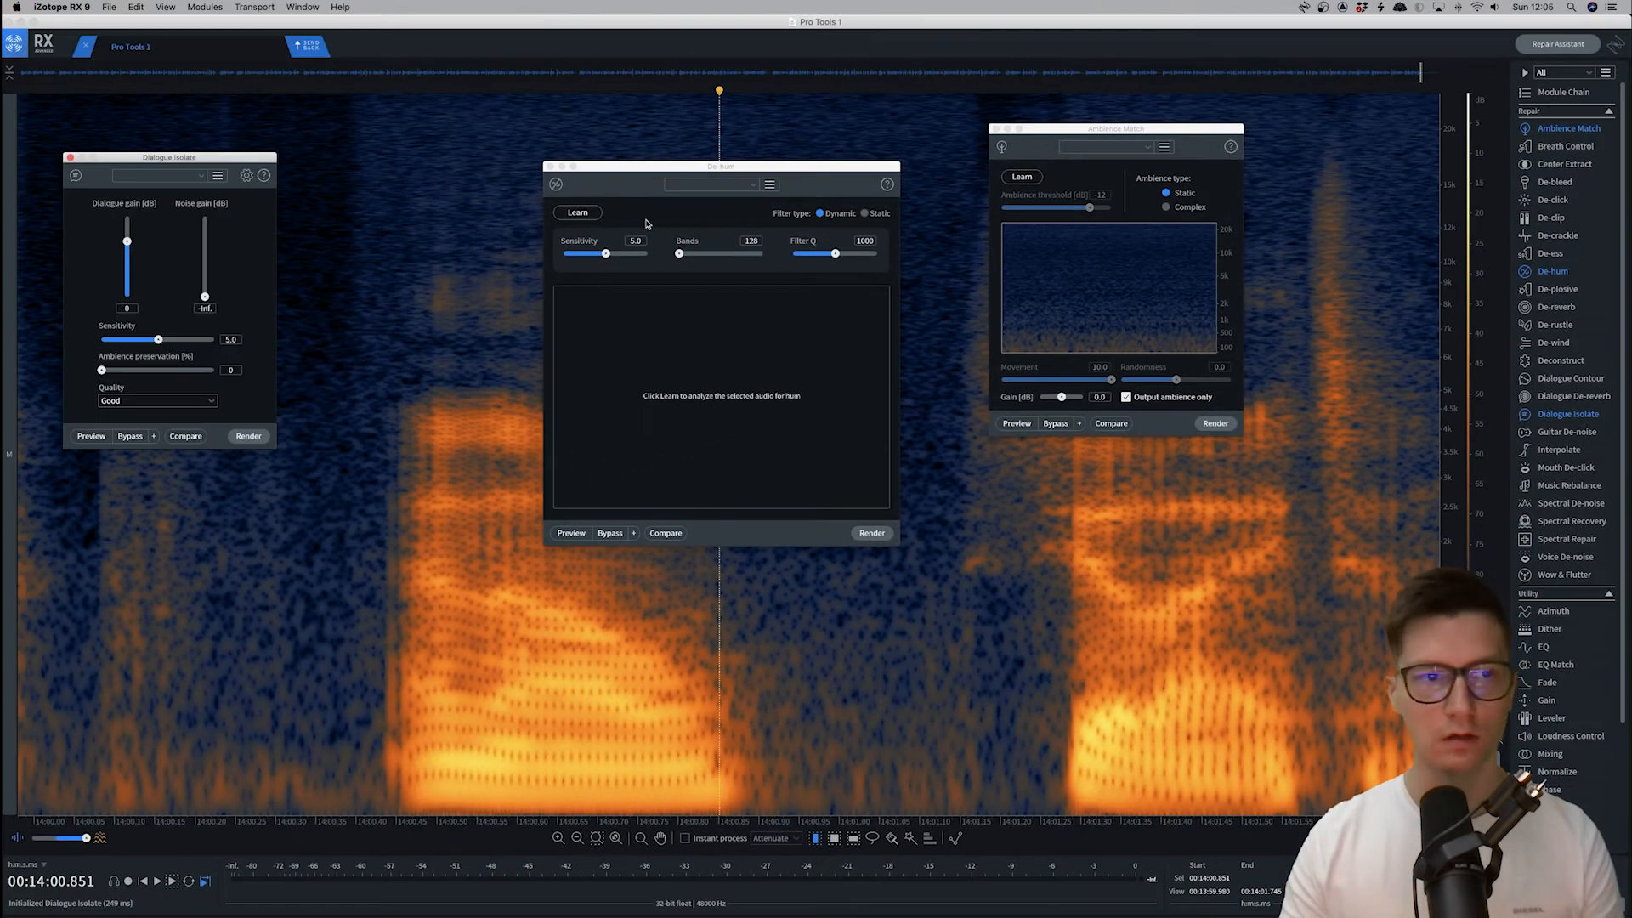
drag(195, 164, 387, 164)
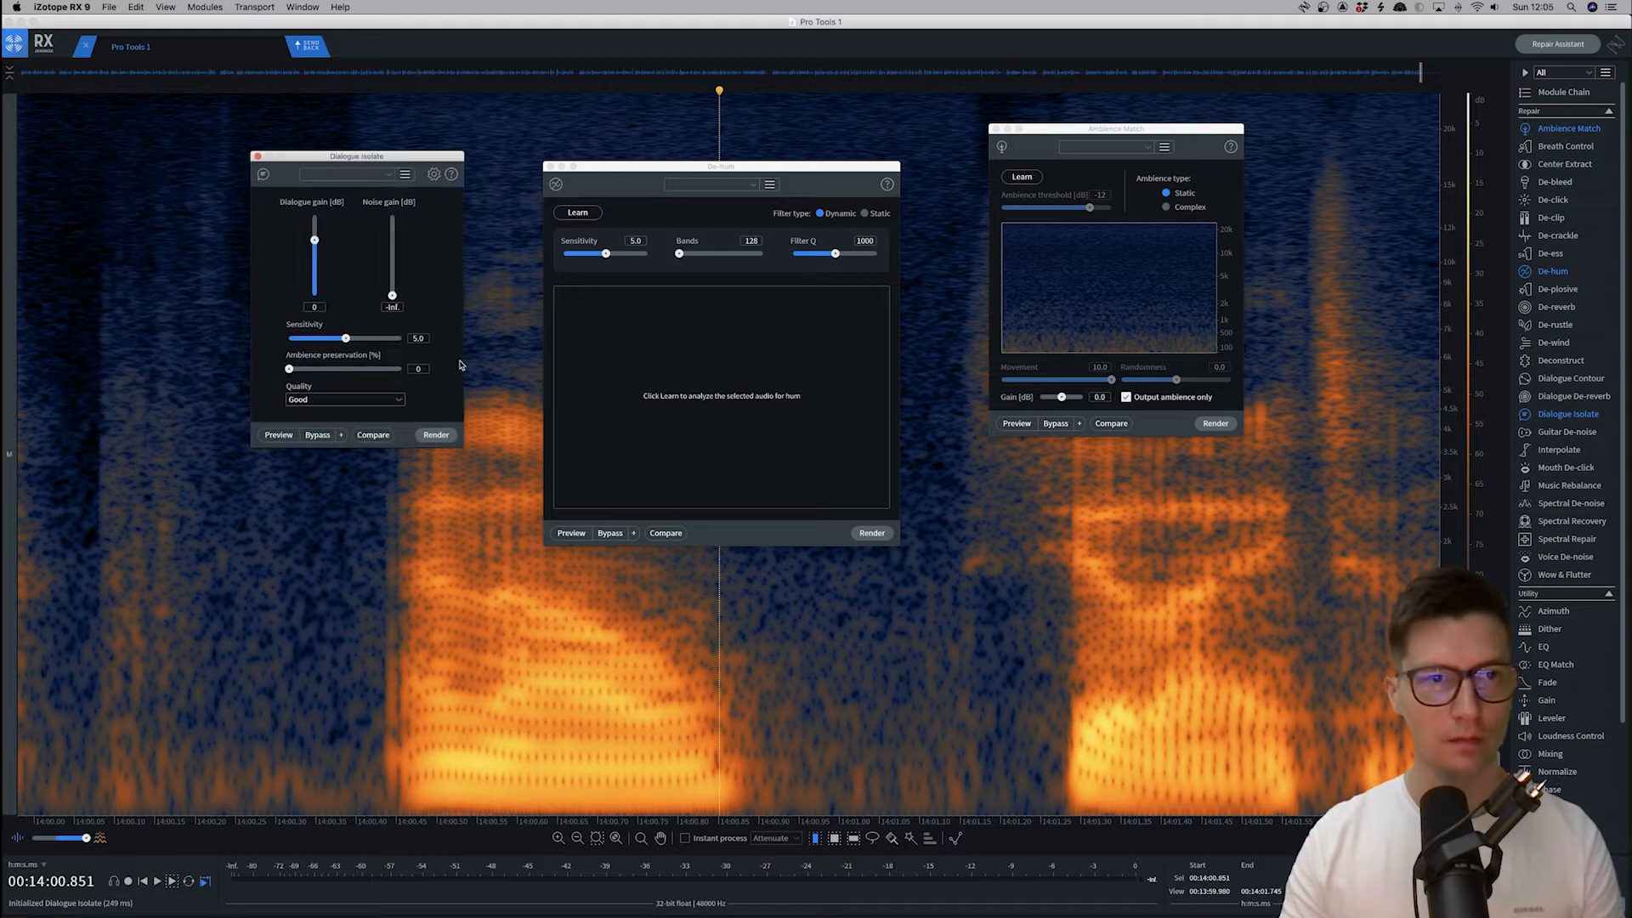
key(super+Tab)
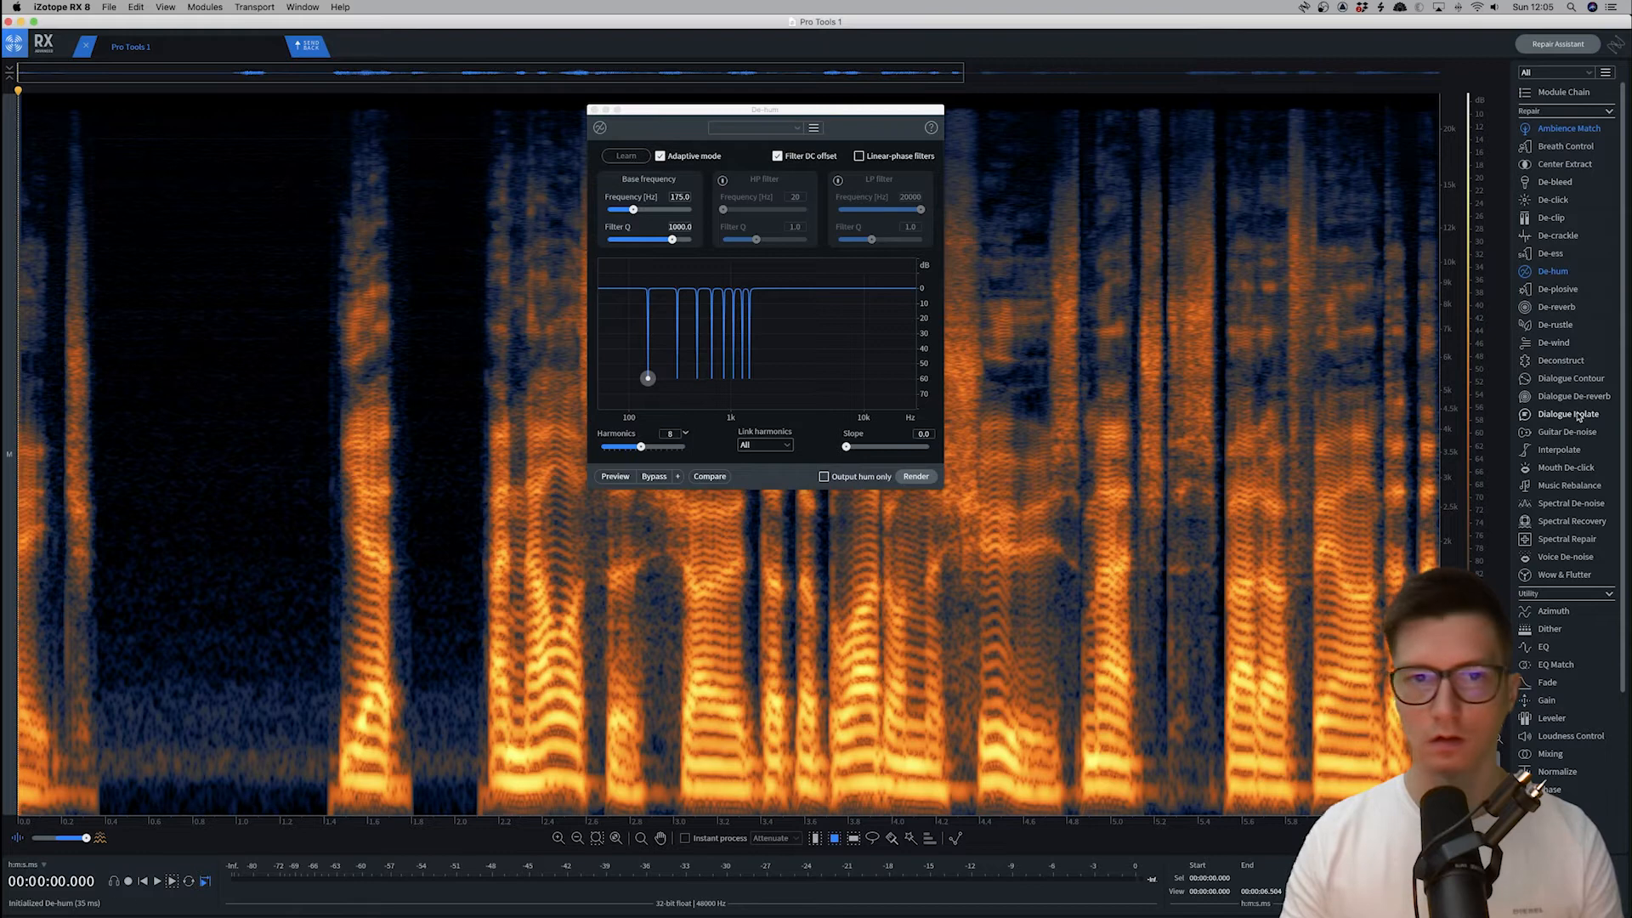
click(1578, 416)
drag(1300, 422, 1175, 151)
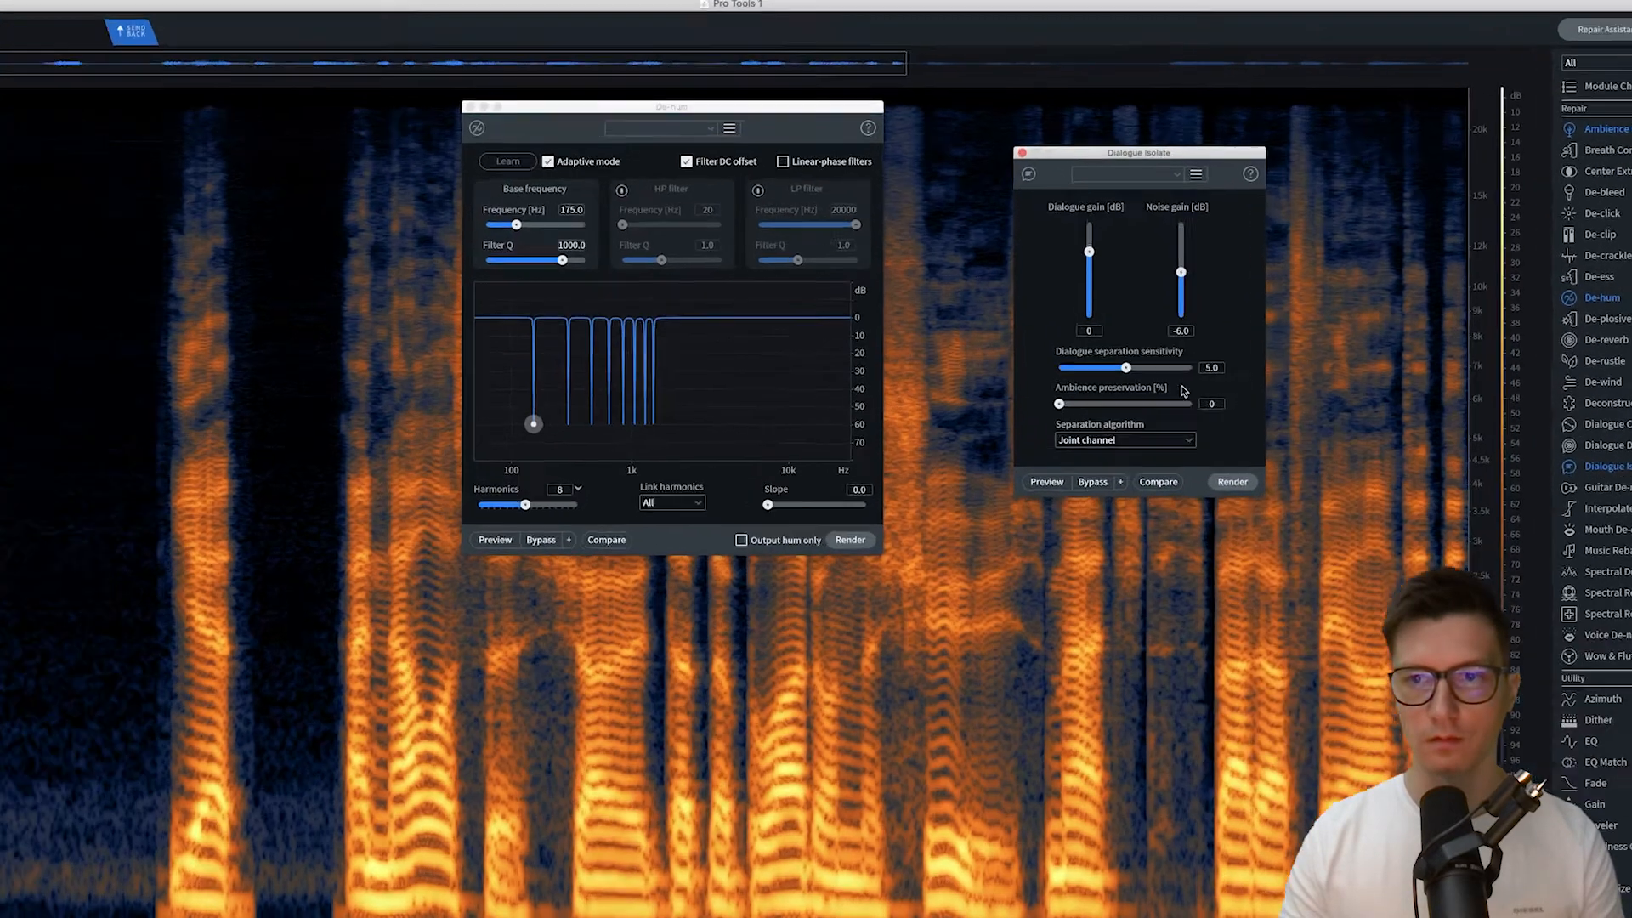
click(1190, 394)
click(1189, 393)
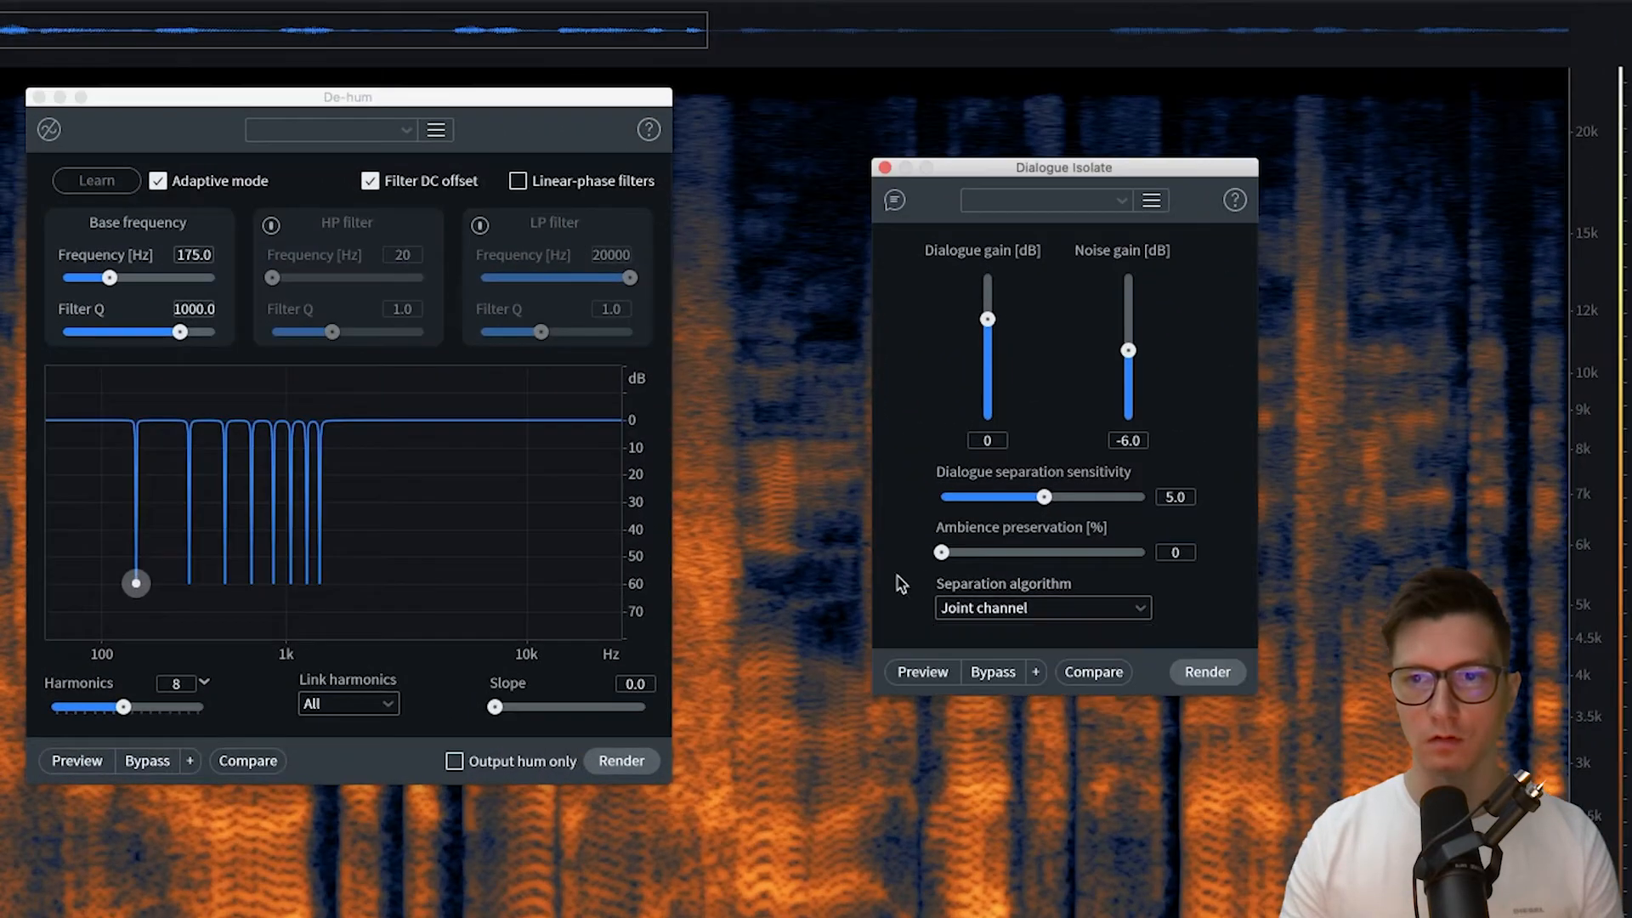
Switch back to RX 9 and view the Quality options of Dialogue Isolate, keeping Good
key(super+Tab)
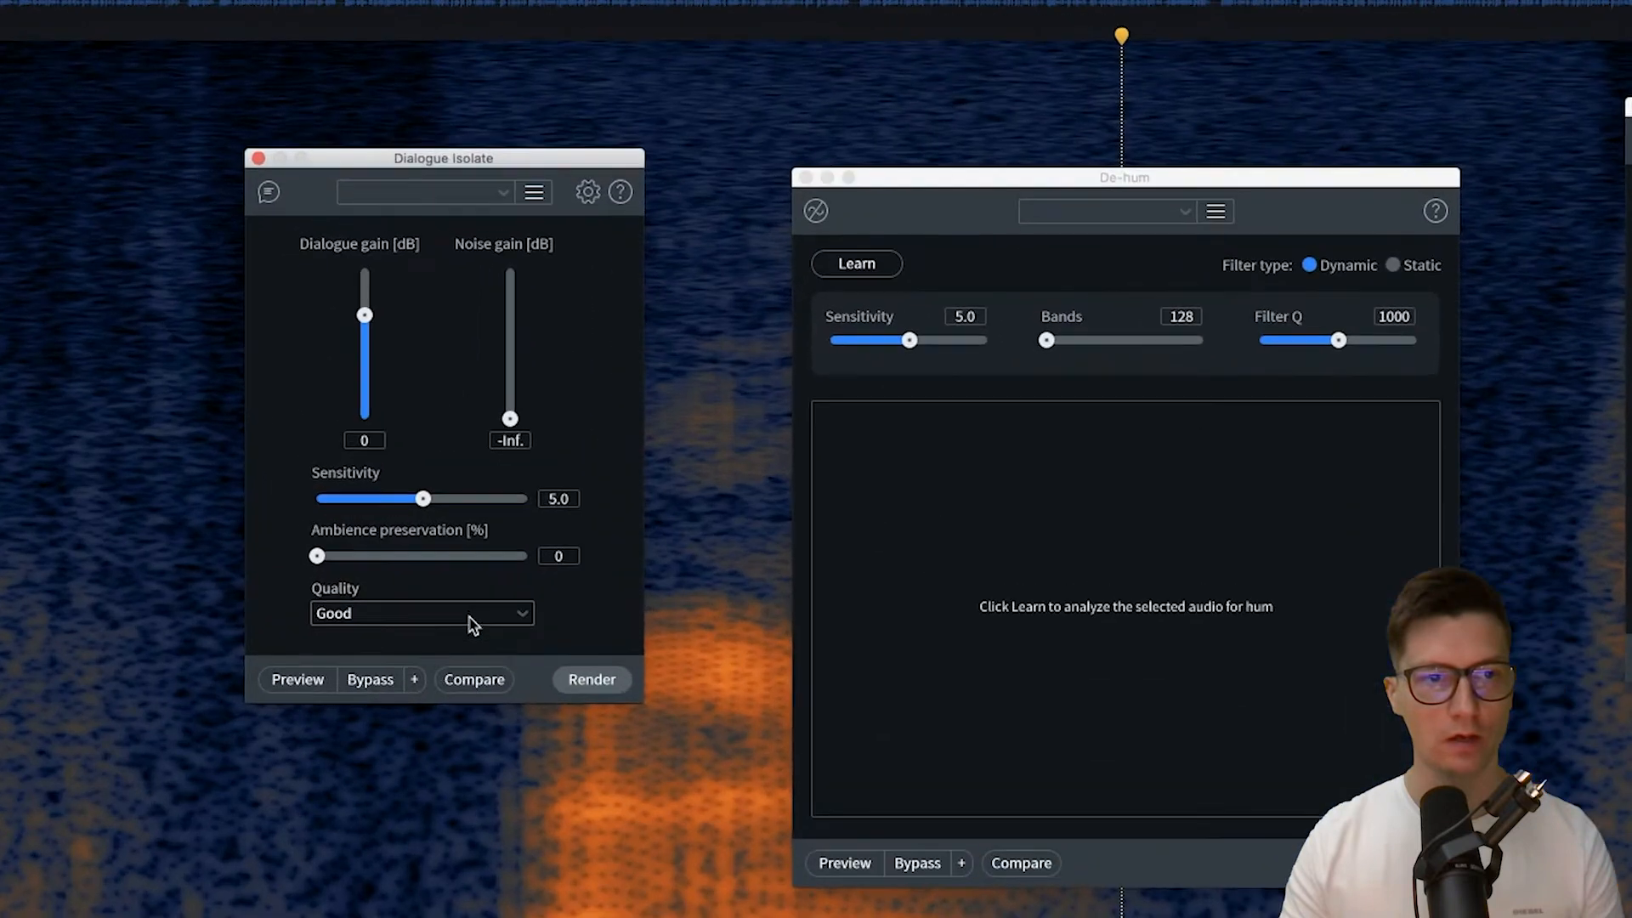
click(473, 624)
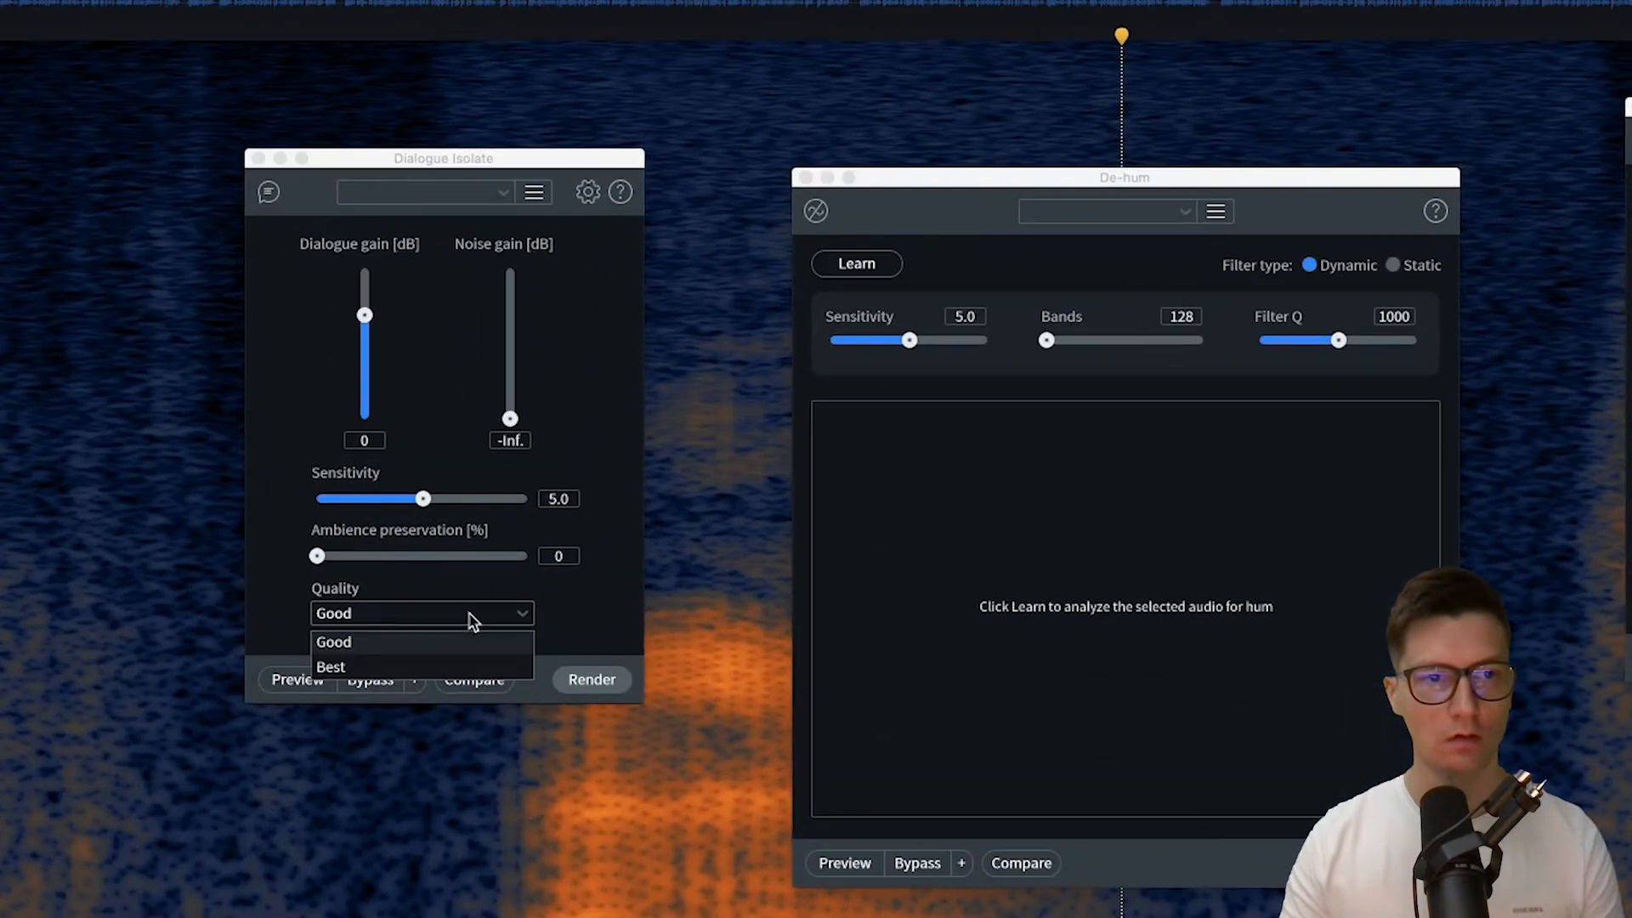
click(586, 620)
click(375, 620)
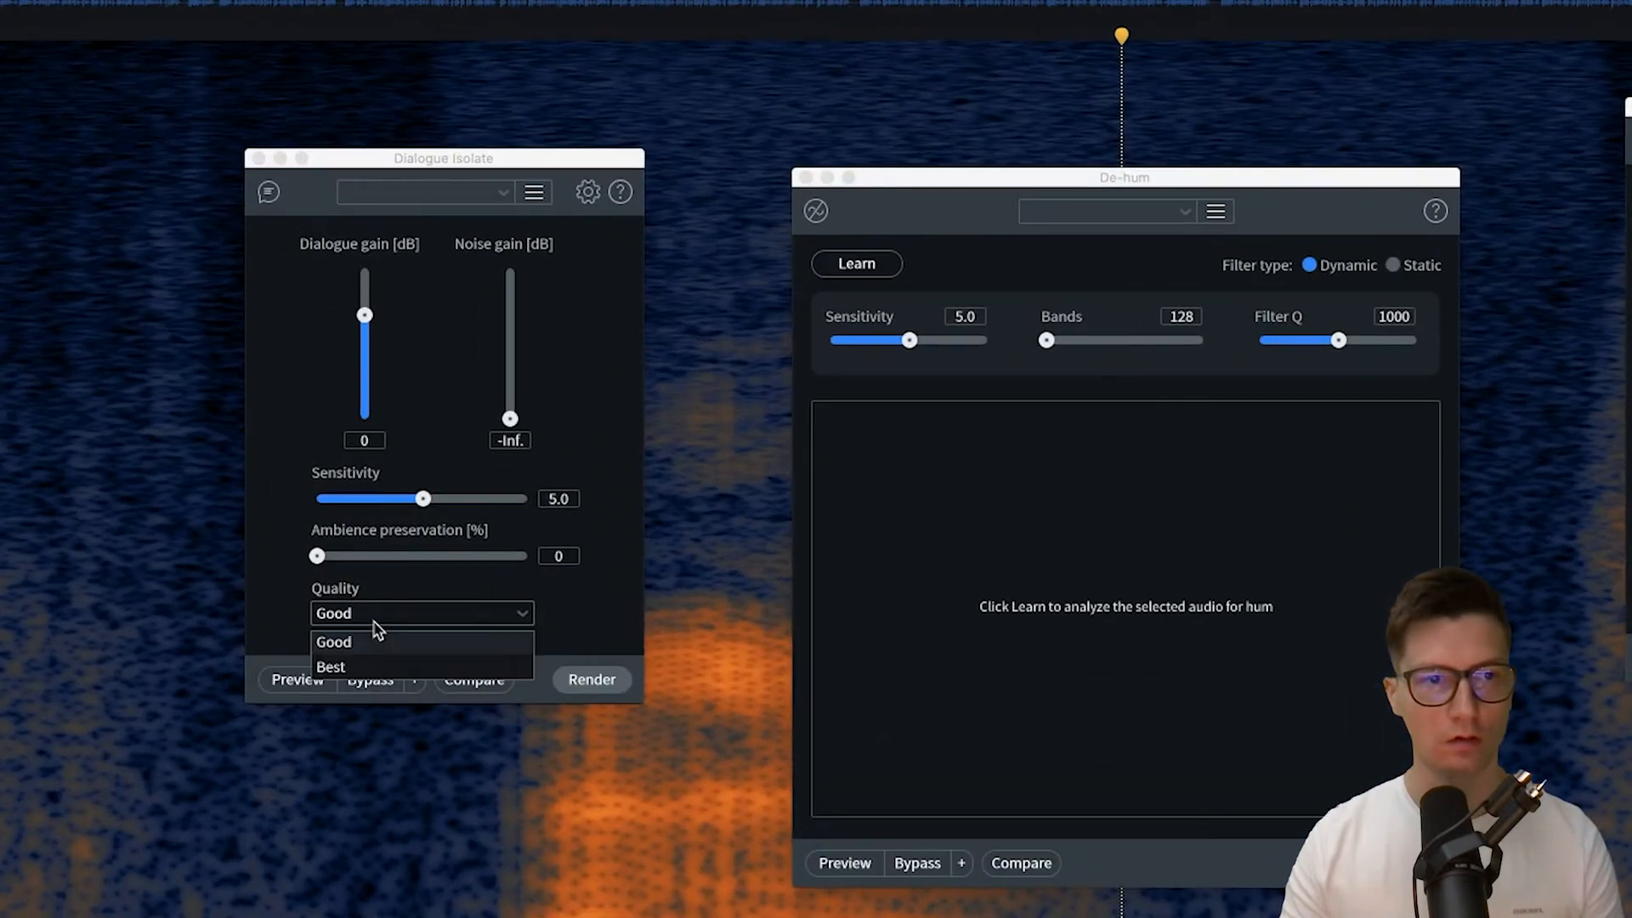
click(586, 612)
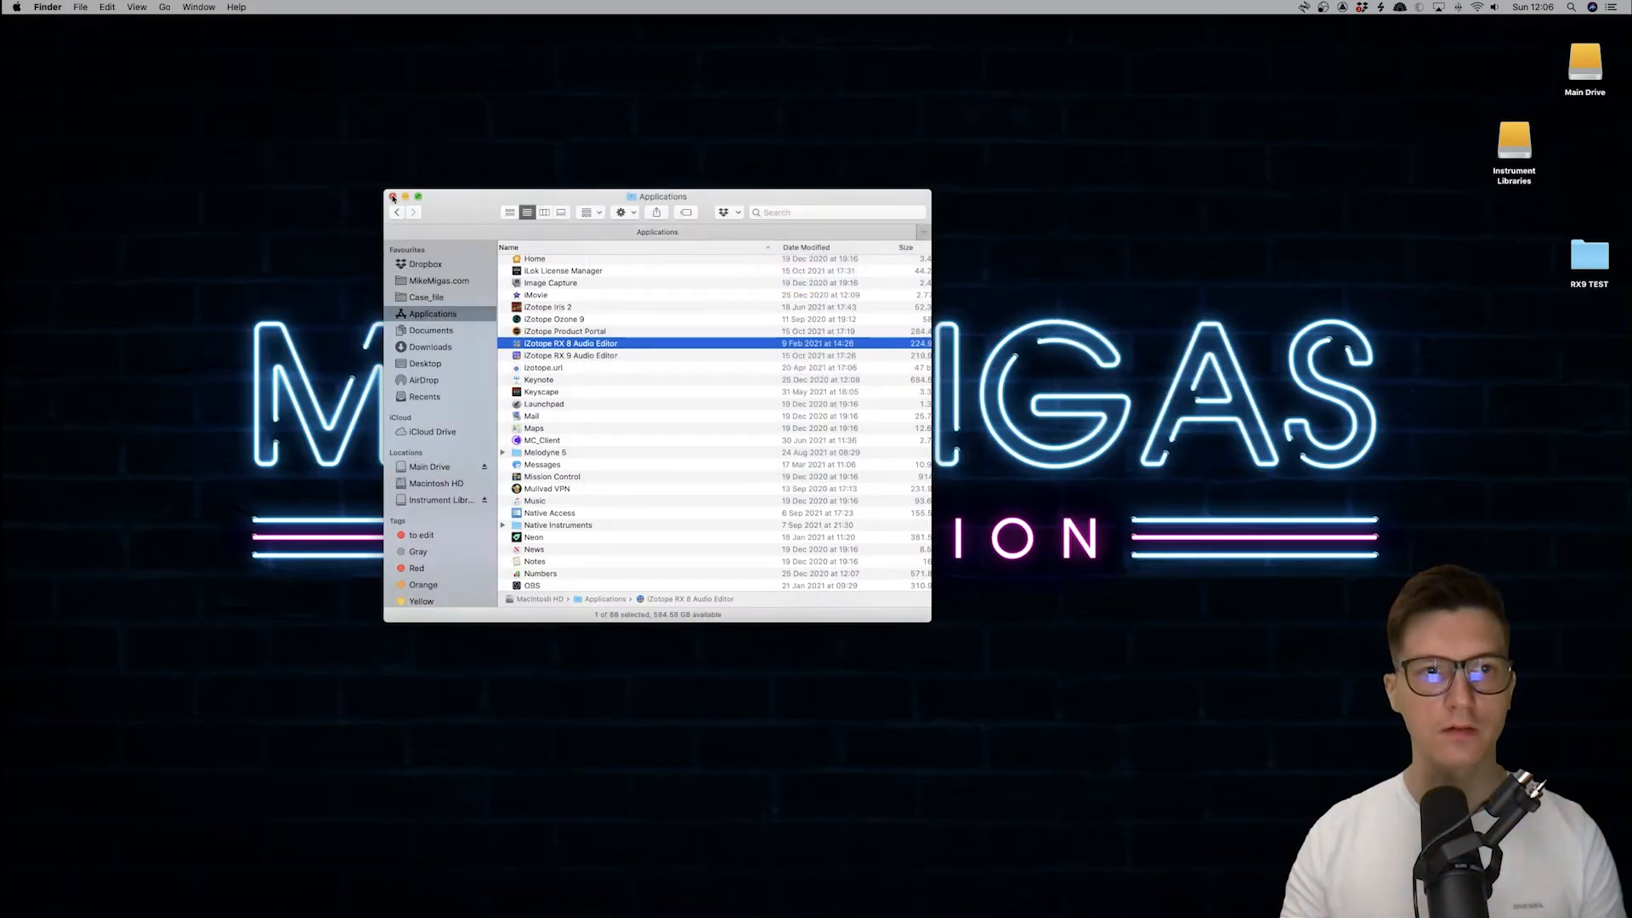
Close the Applications window, switch to the RX9 TEST session in Pro Tools and mark the clips on the ORG (RX9) track
click(393, 197)
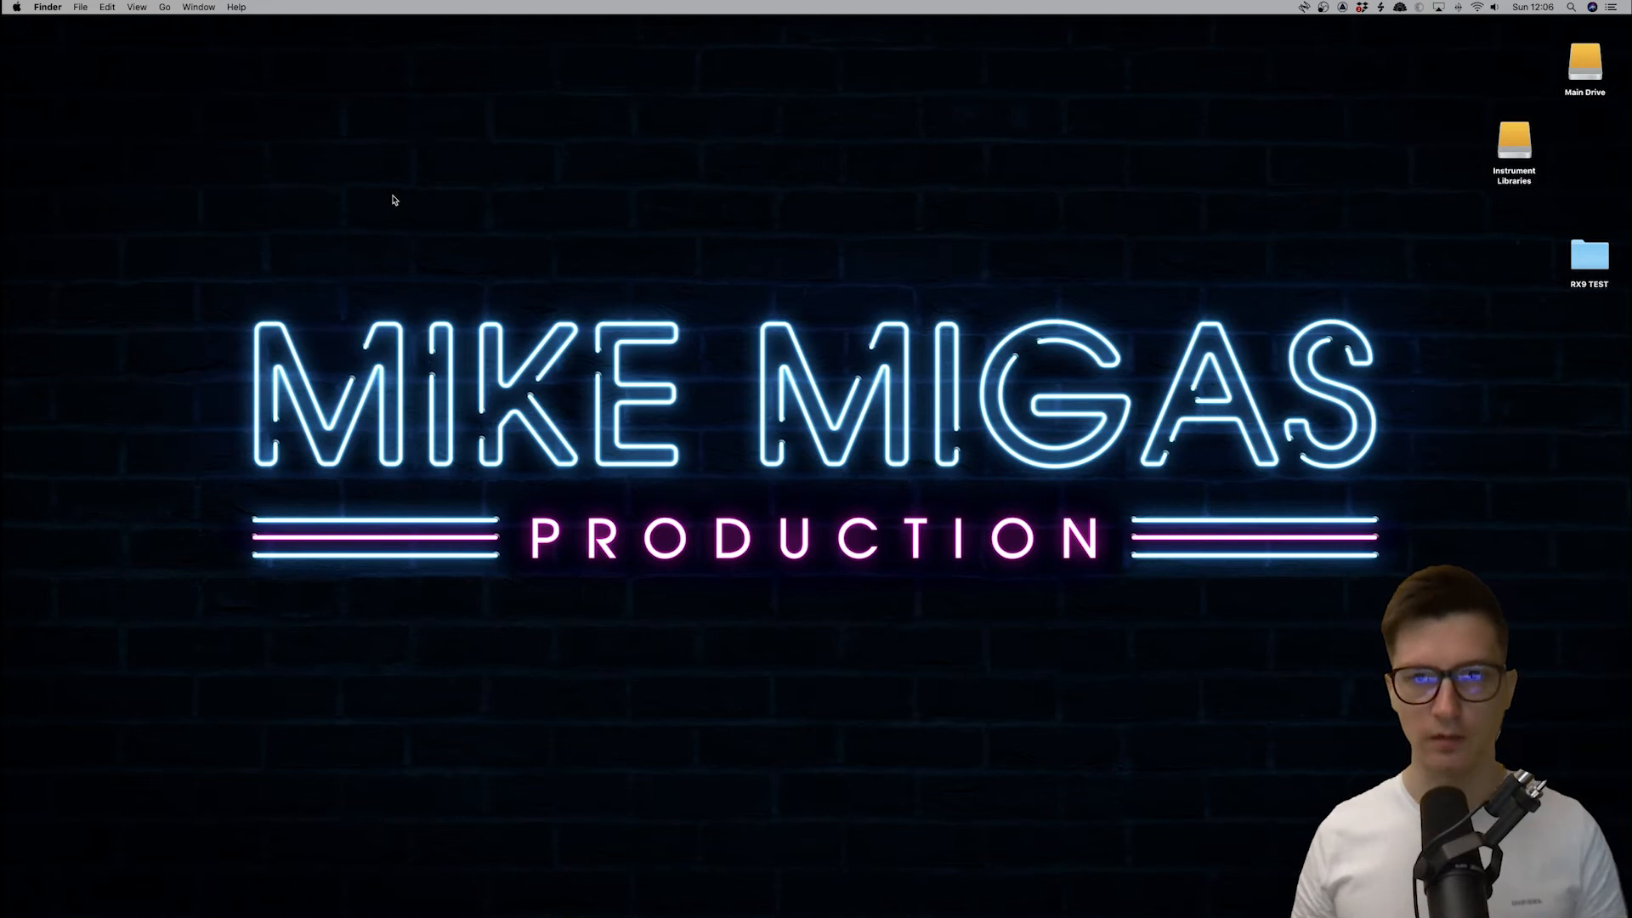
mouse_move(625, 914)
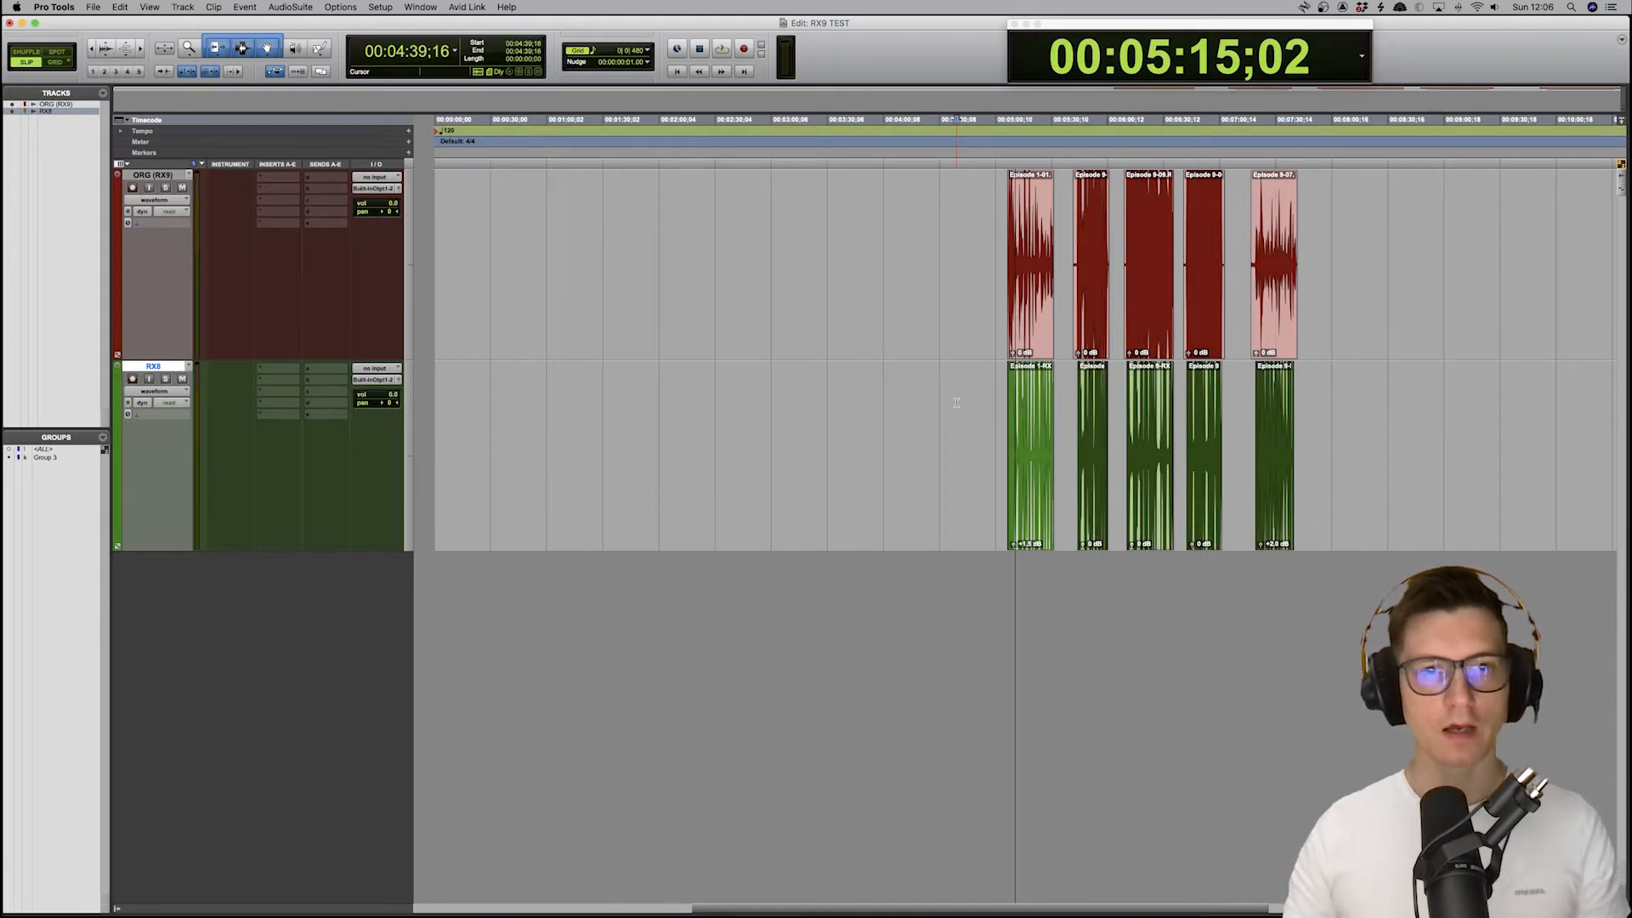
drag(941, 204, 1336, 203)
scroll(992, 193, right, 5)
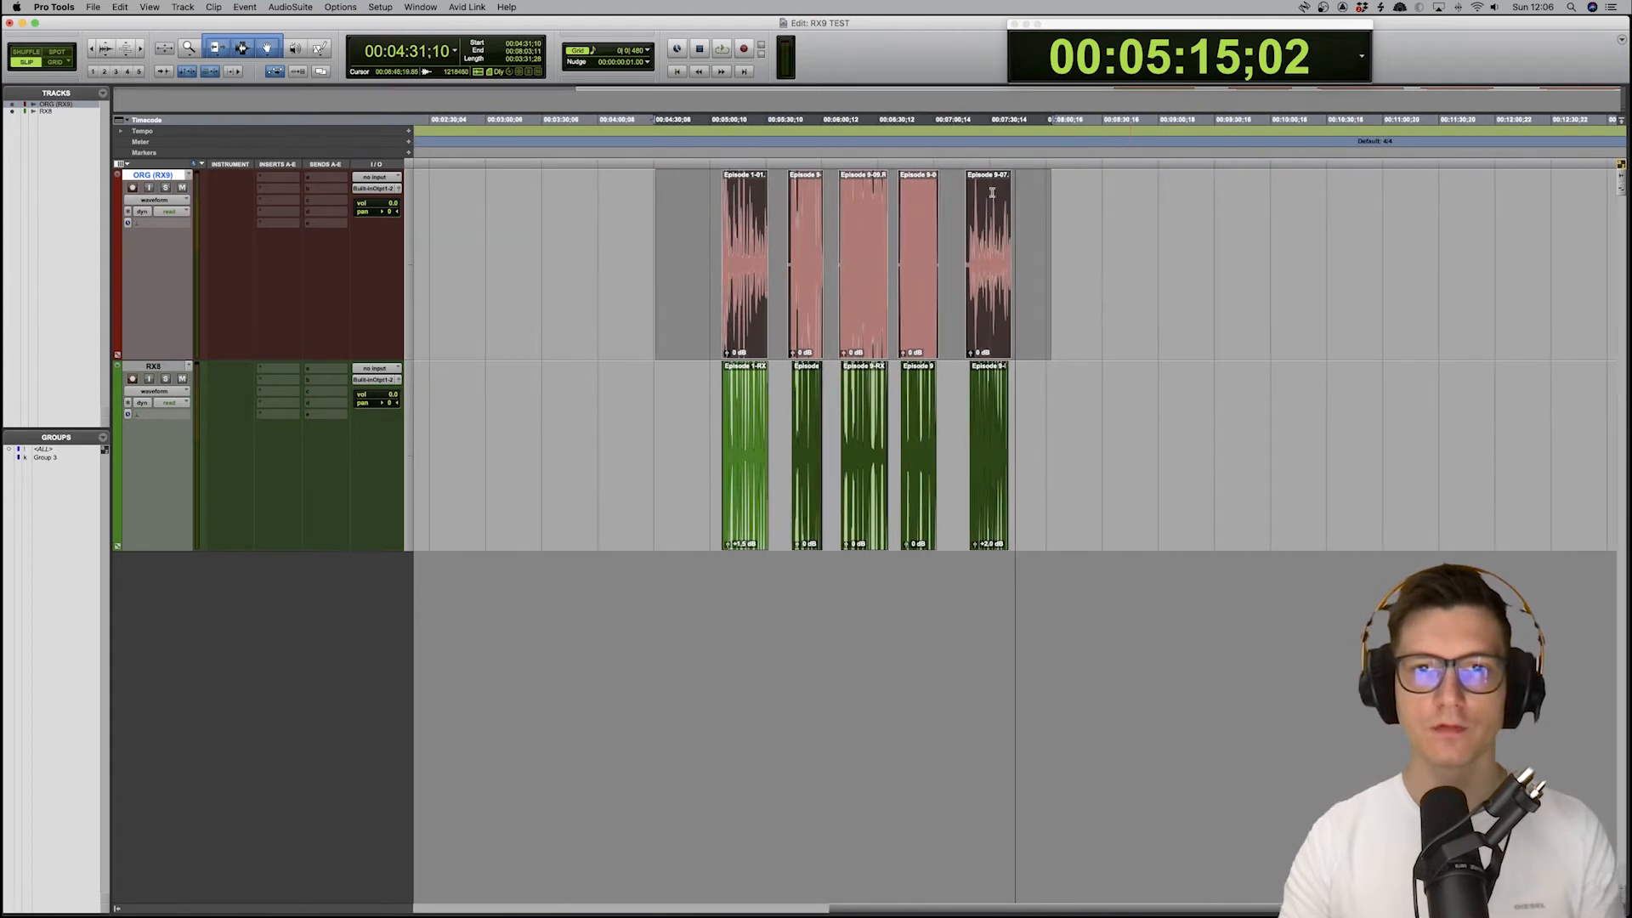
click(878, 191)
key(super+bracketright)
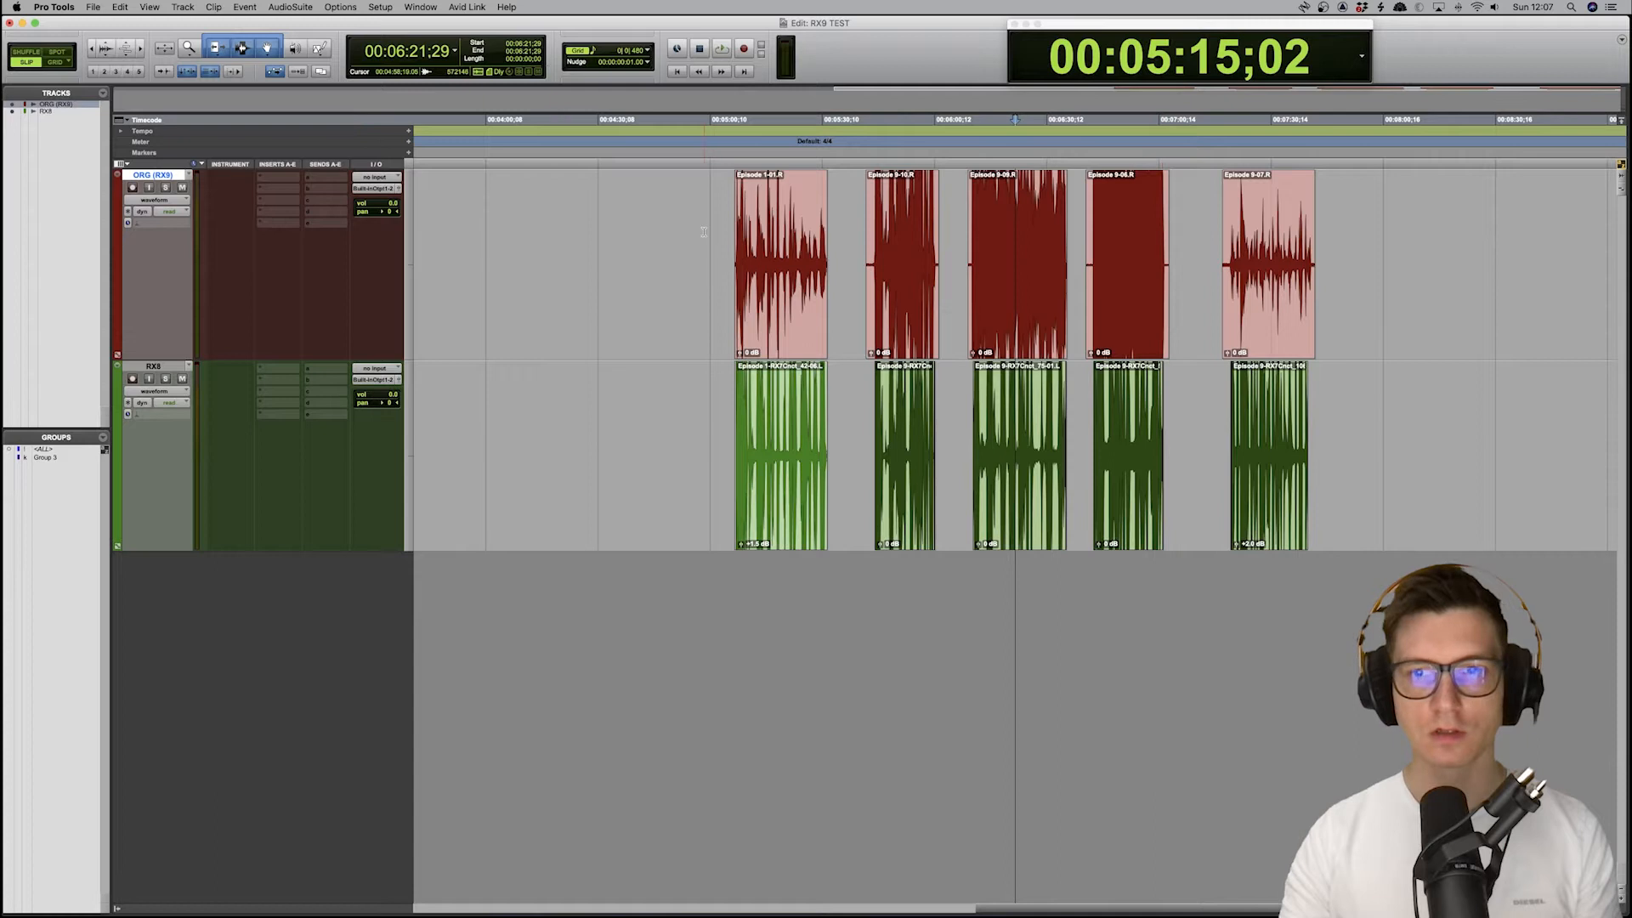
Select the clips on the green processed track and rename the track RX7
drag(1396, 264, 698, 340)
drag(699, 412, 1358, 416)
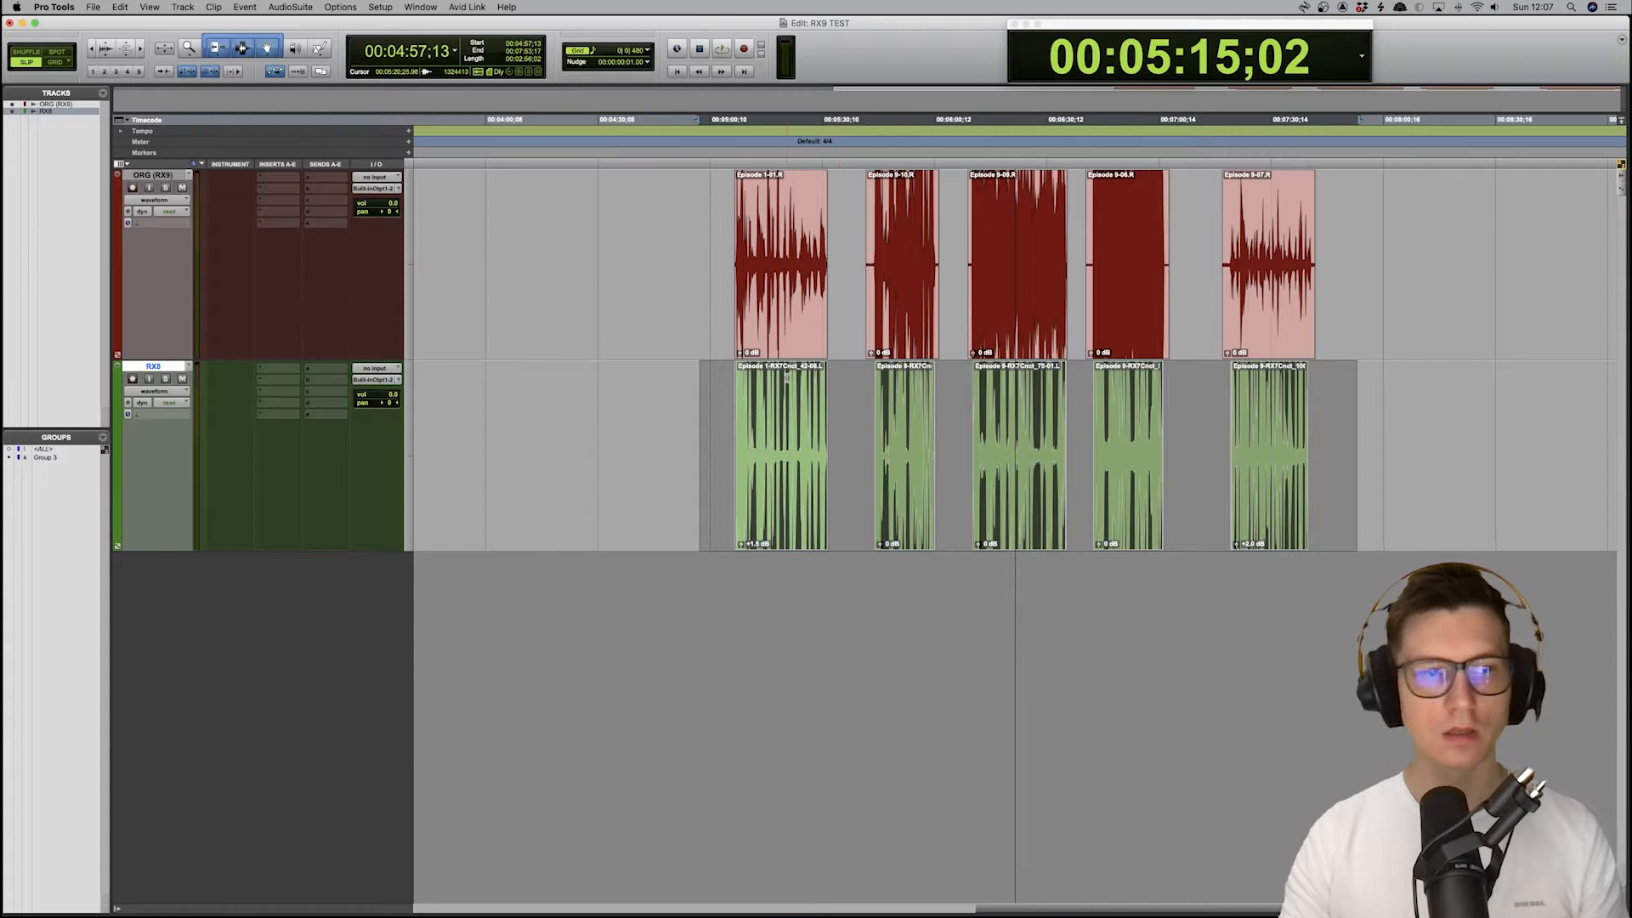
double_click(155, 366)
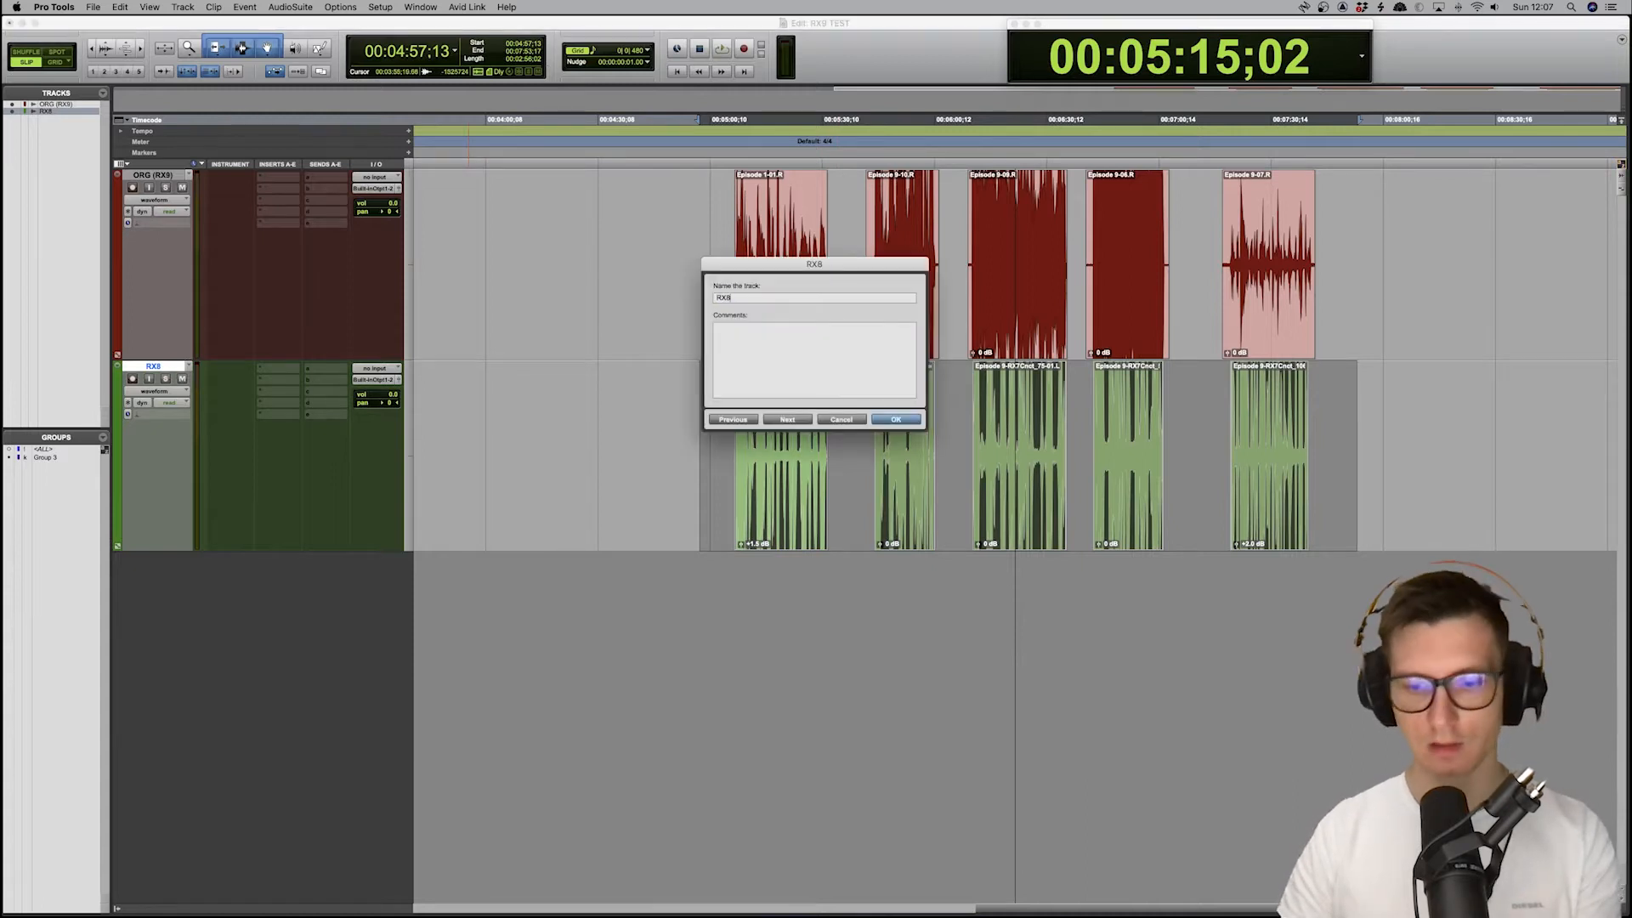
key(Return)
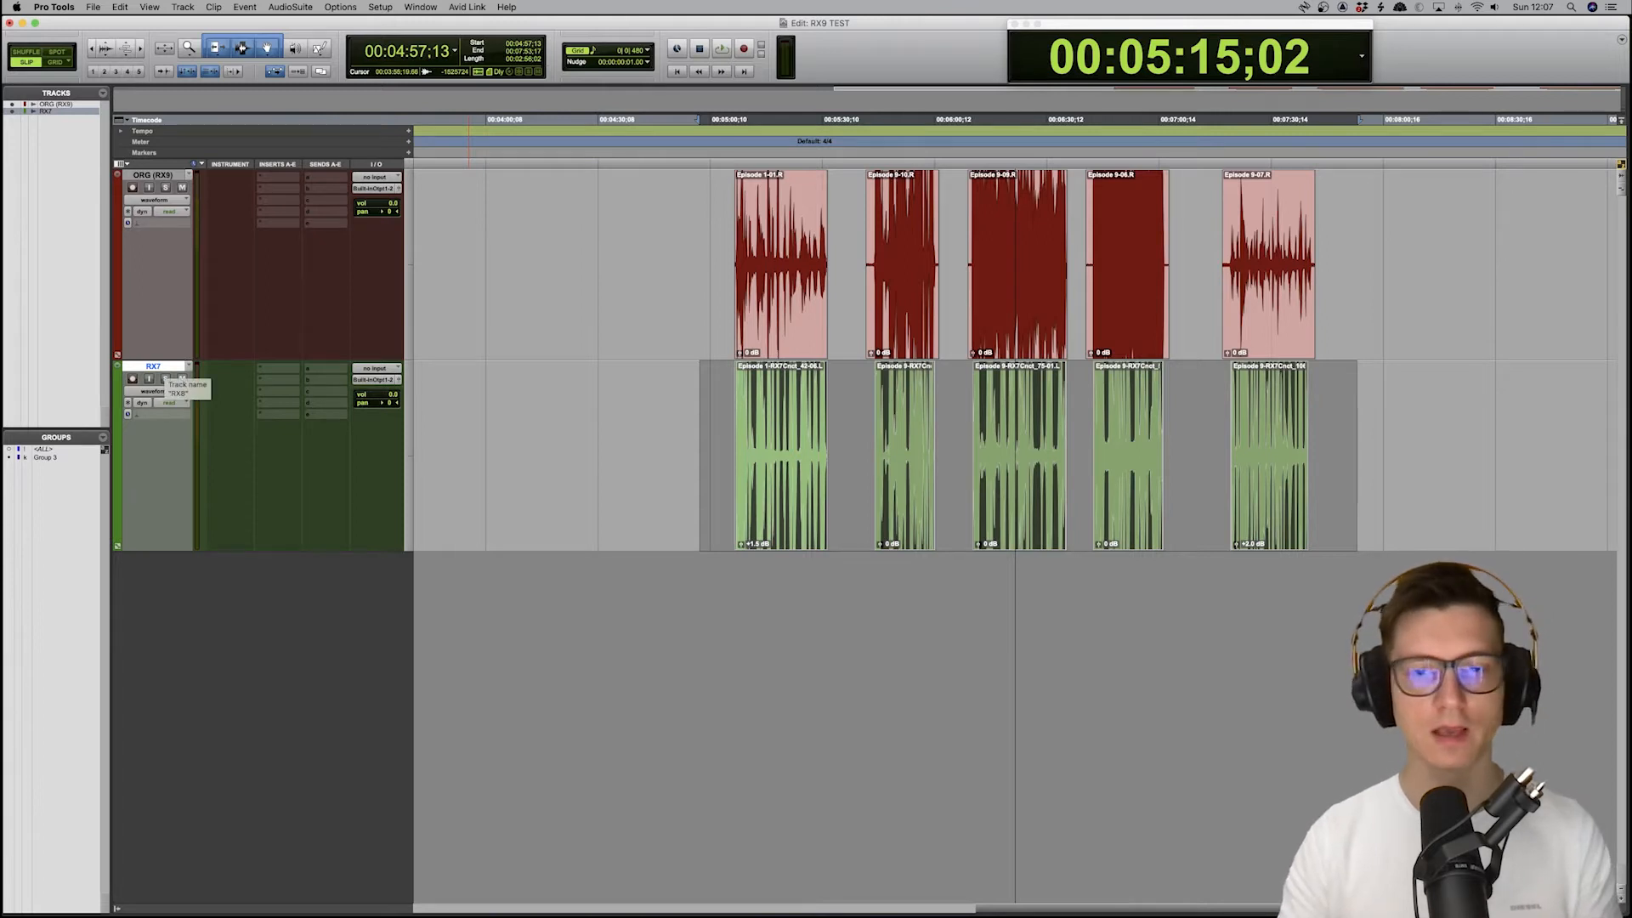
Select the range spanning all five clips on the RX7 track
click(700, 397)
click(1023, 380)
key(super+bracketright)
key(super+bracketleft)
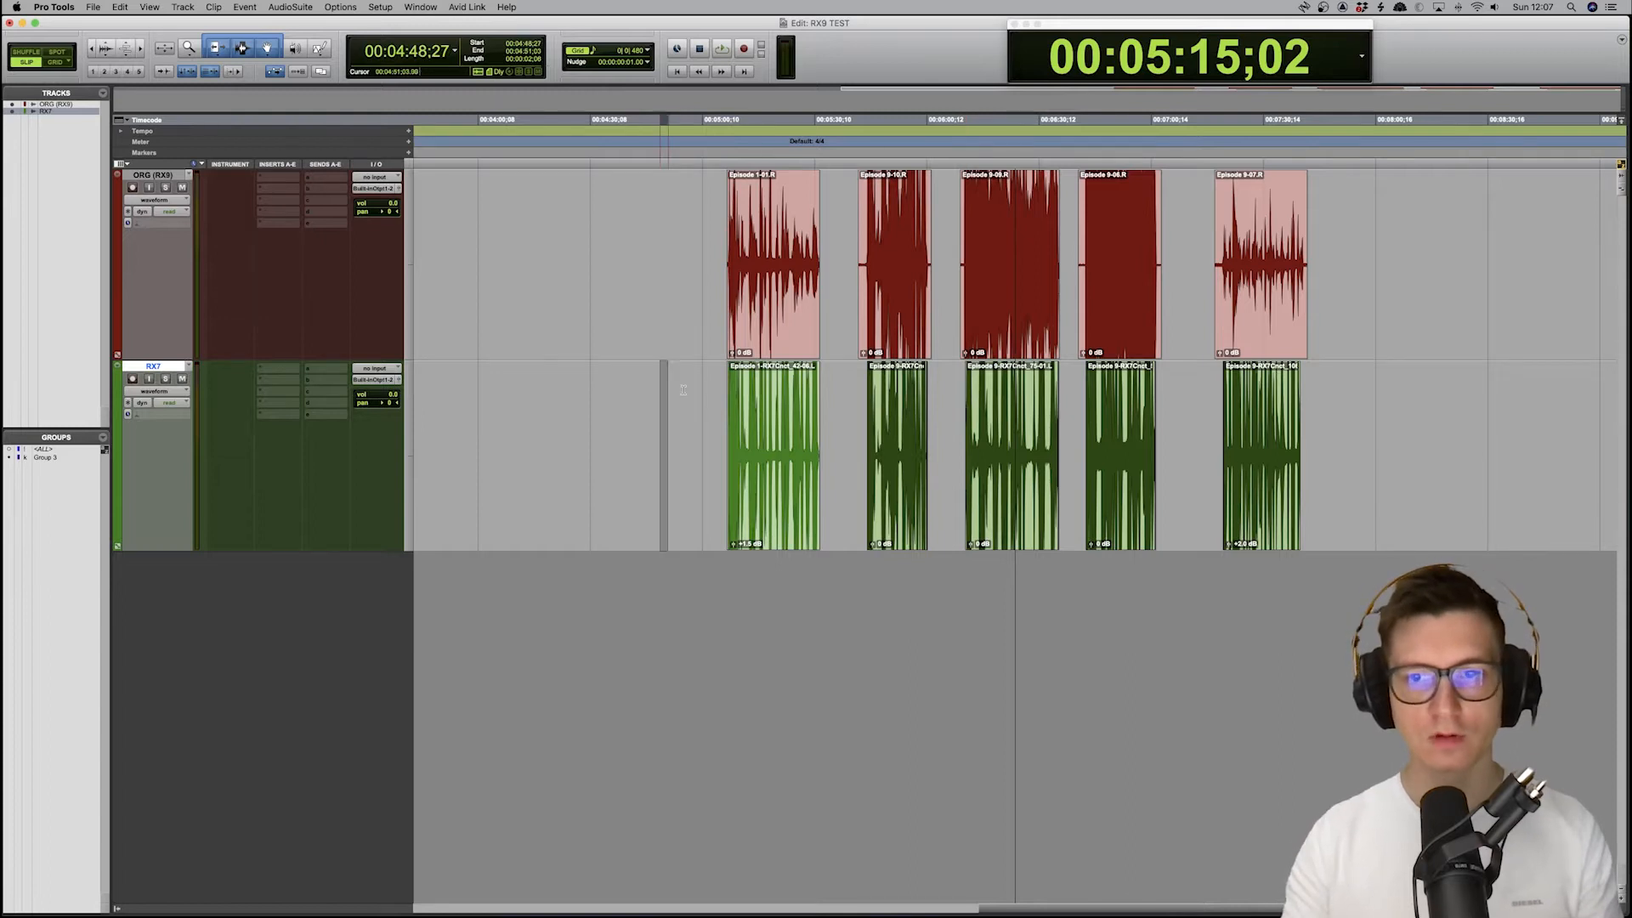
drag(659, 392, 1341, 392)
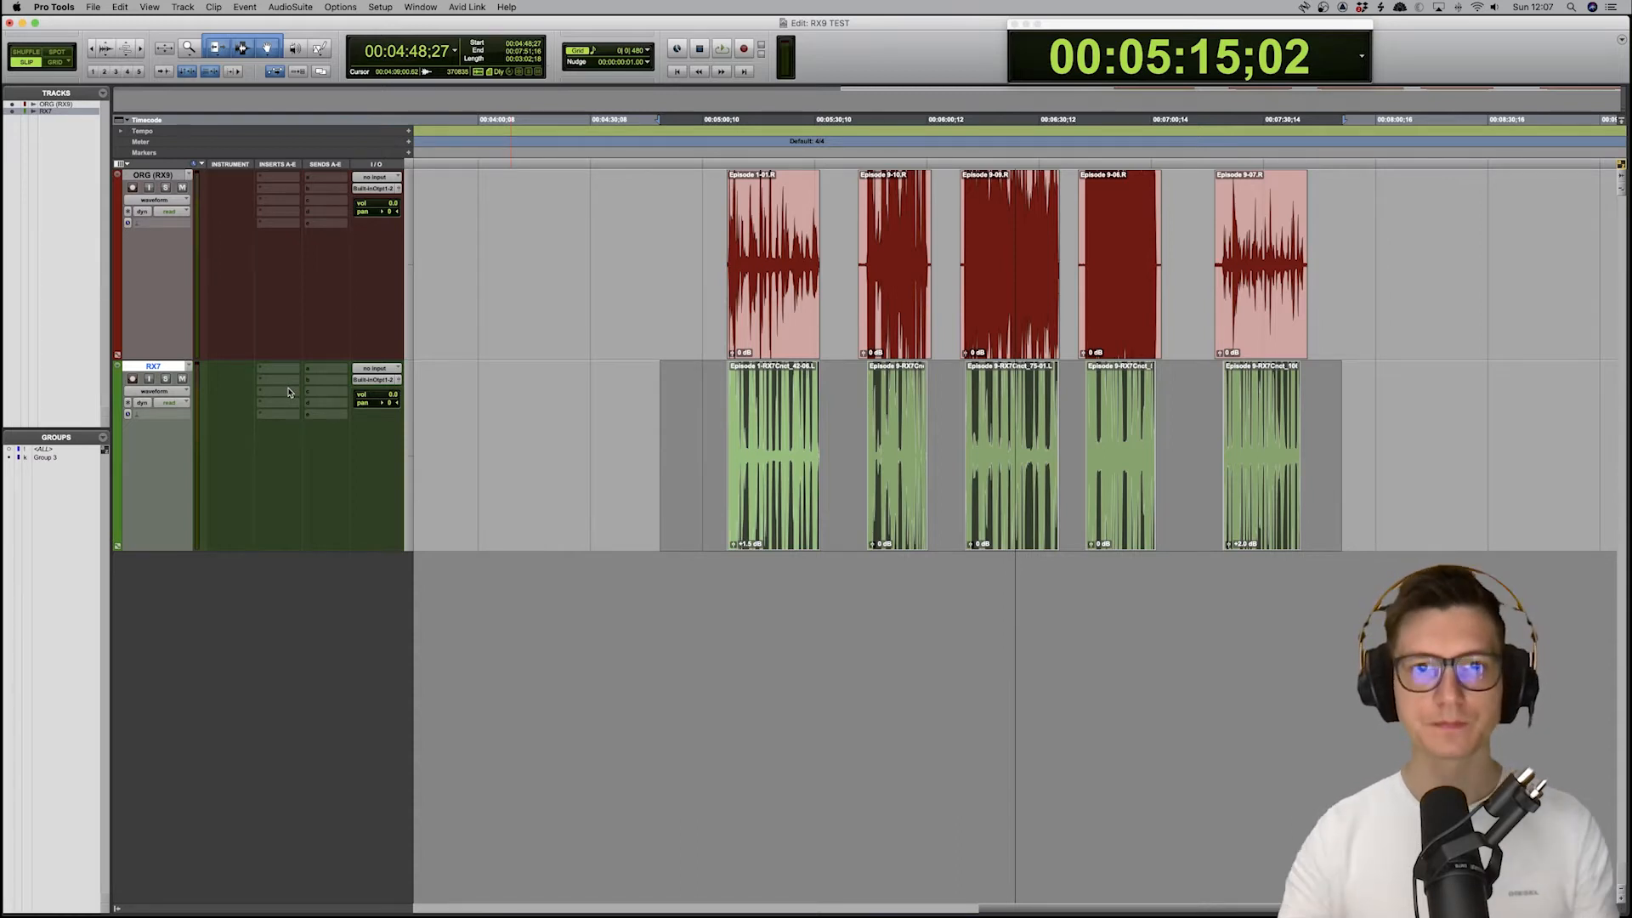
Play the first clip of the ORG (RX9) track soloed from 00:05:06;25, and stop playback
click(725, 197)
key(super+bracketright)
key(super+bracketright)
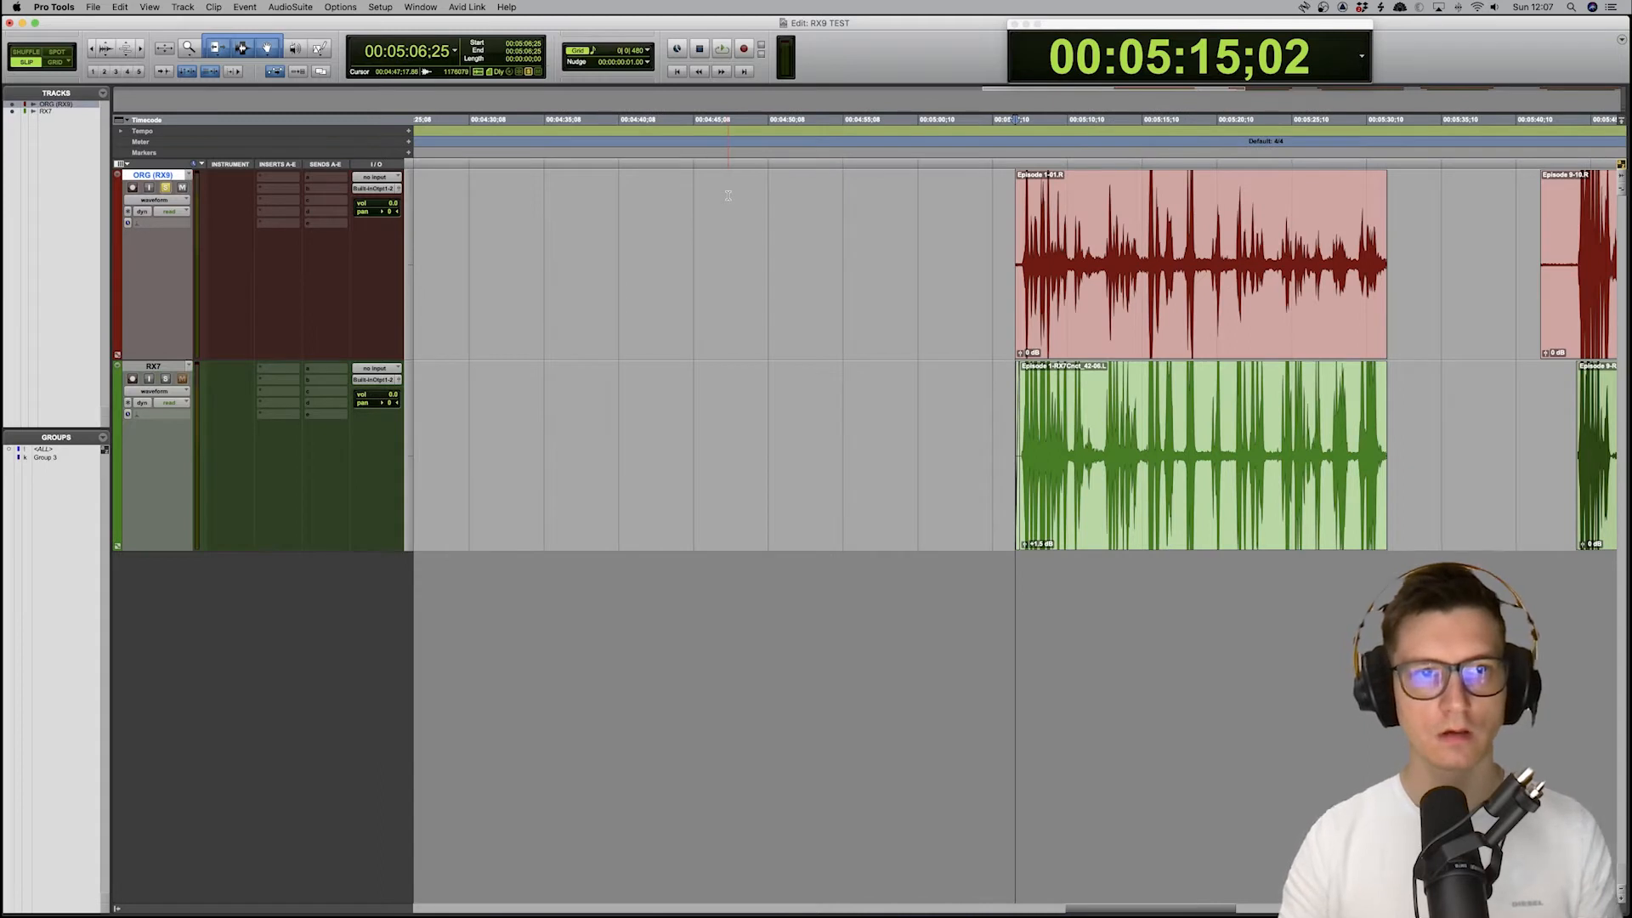
key(space)
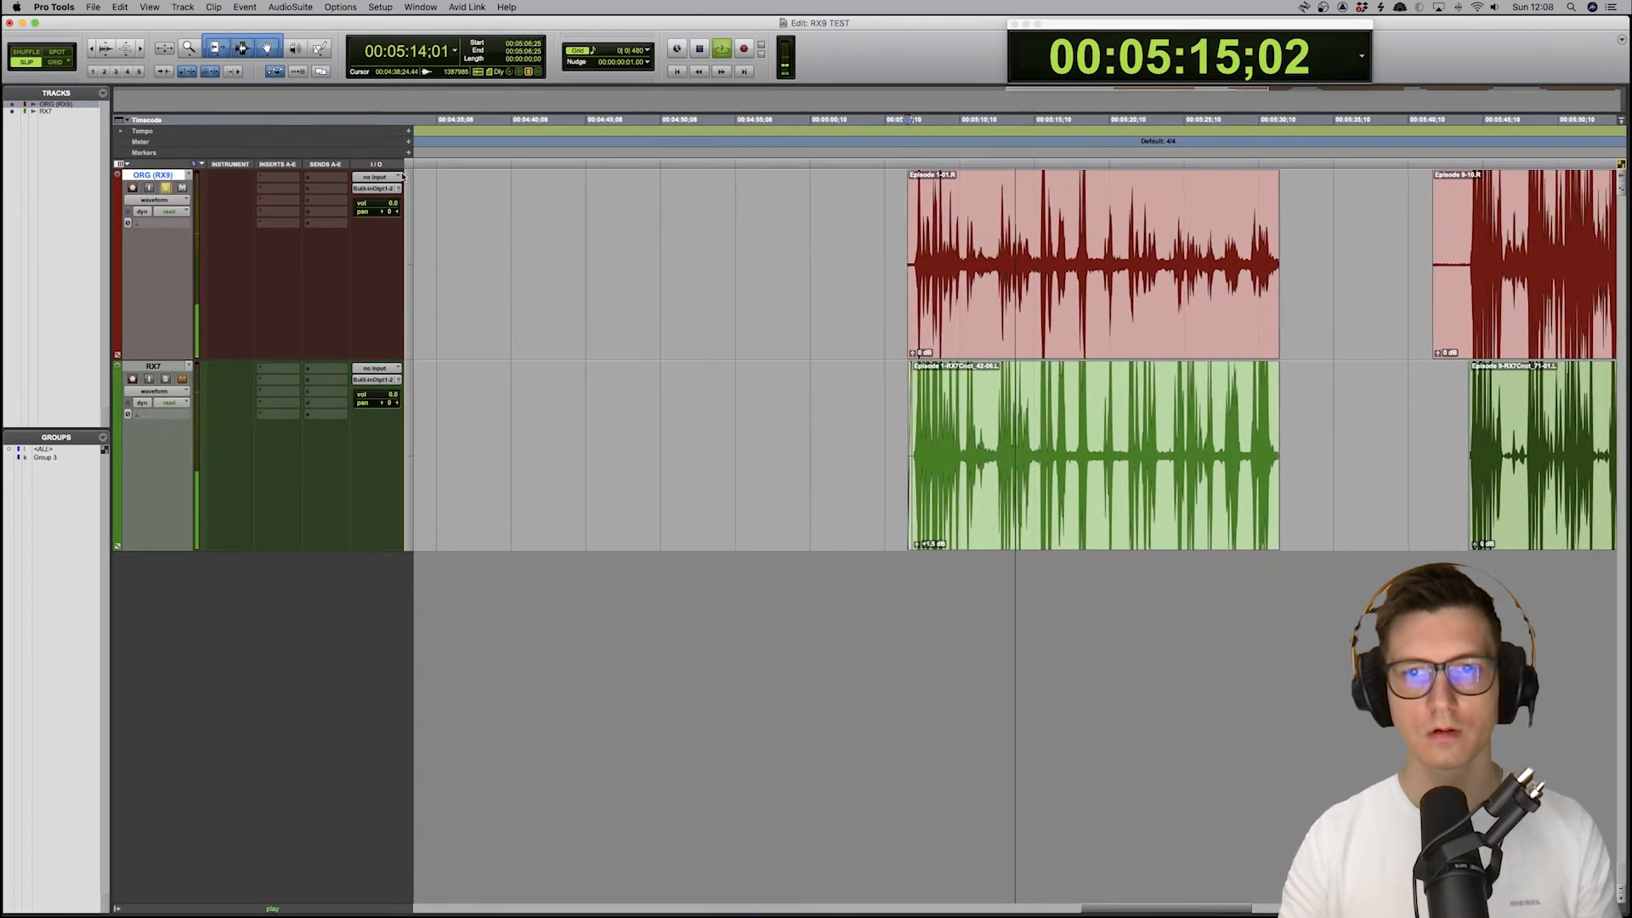
key(space)
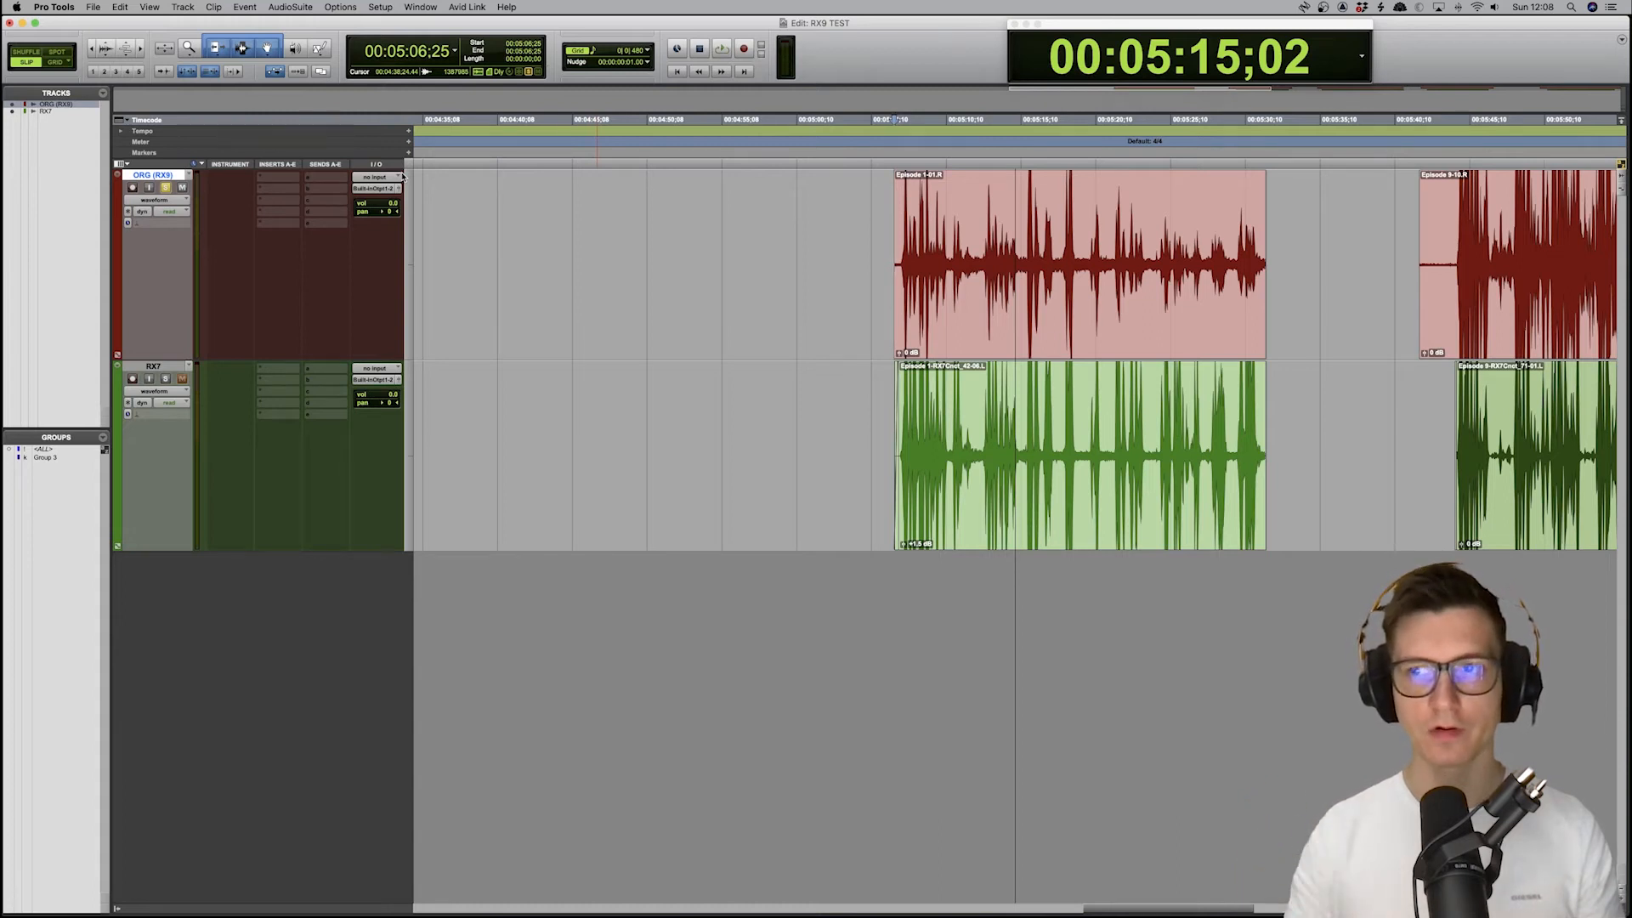
Play the first clip of the RX7 track soloed from 00:05:08;18, and stop playback
click(921, 396)
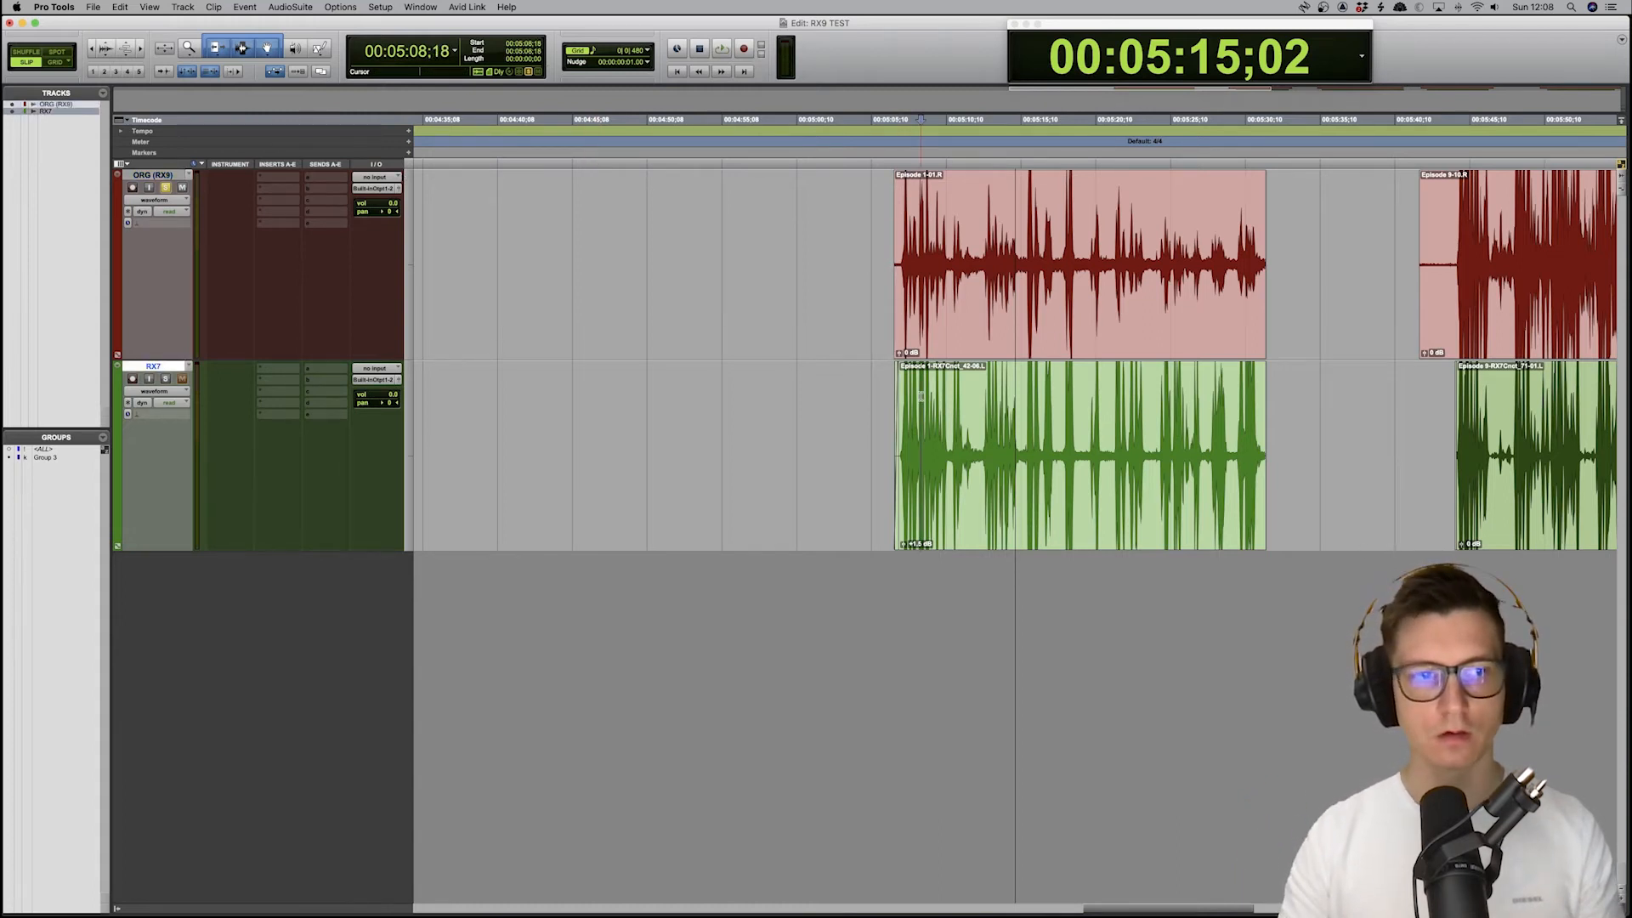
key(space)
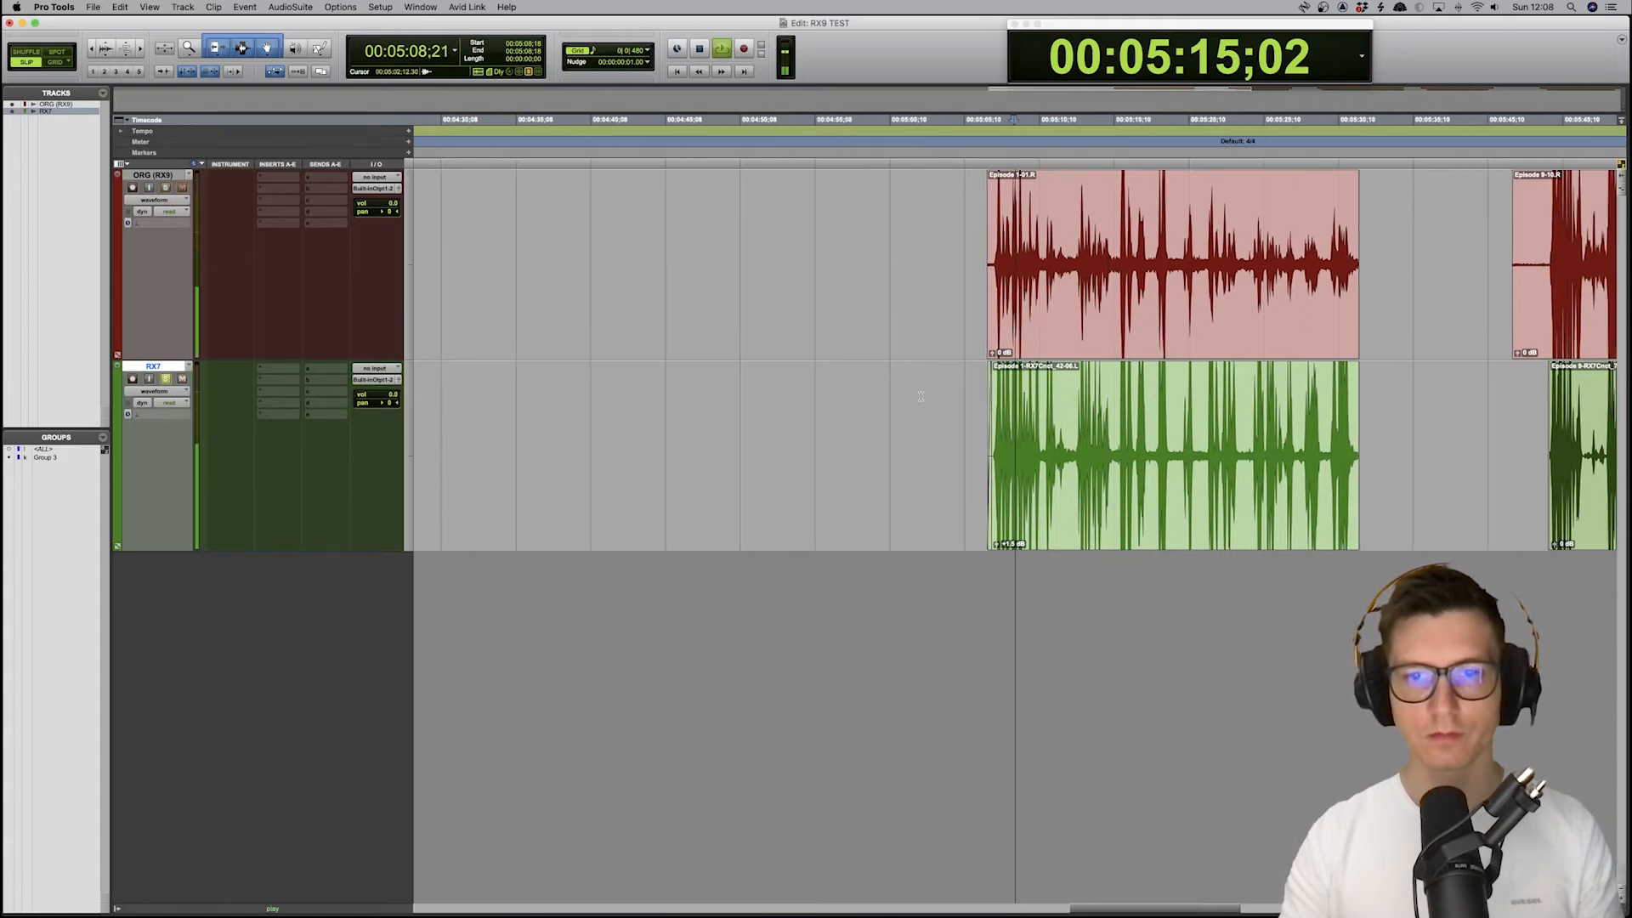
key(super+bracketright)
key(super+bracketright)
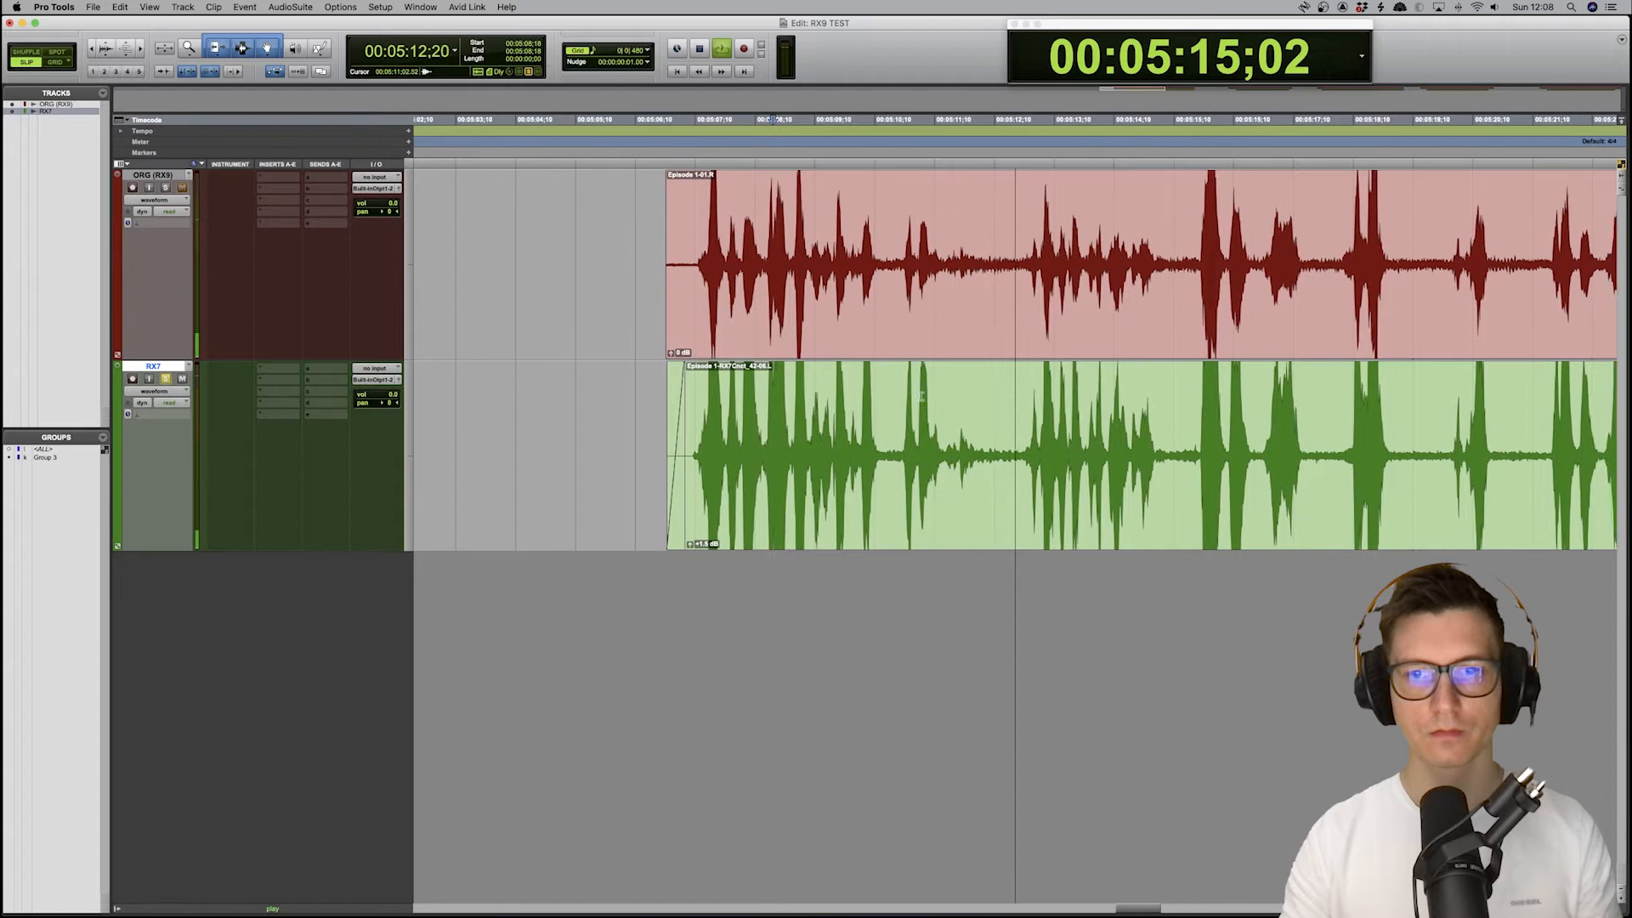
key(super+bracketleft)
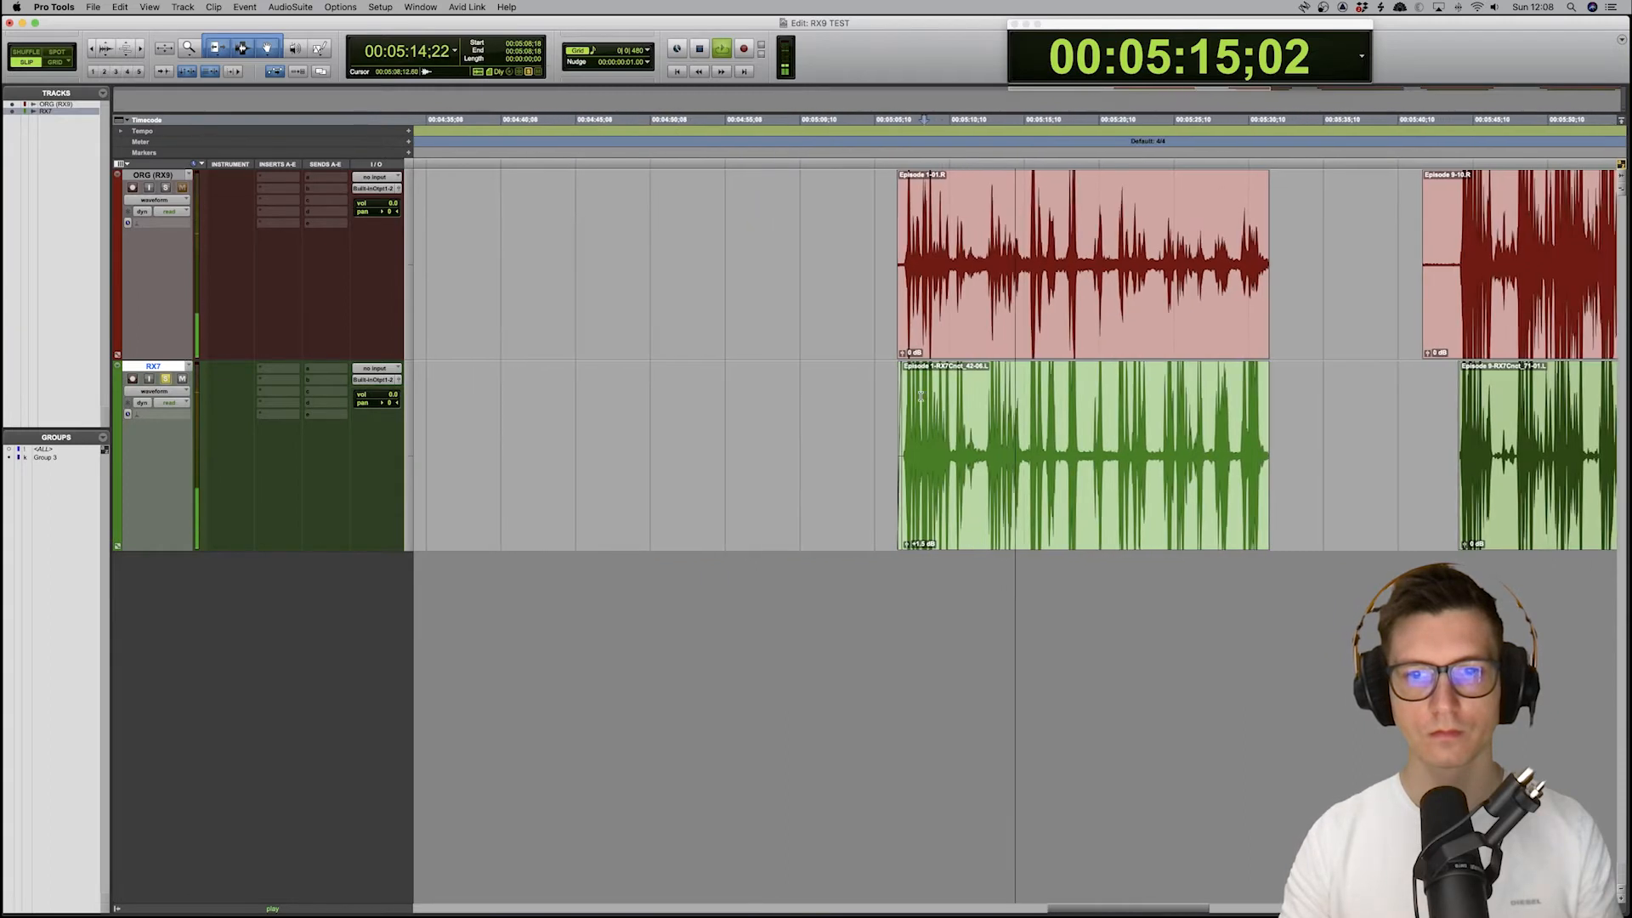
key(space)
Play the second clip of the ORG (RX9) track soloed from 00:05:48;19, and stop playback
key(super+bracketleft)
scroll(921, 397, right, 5)
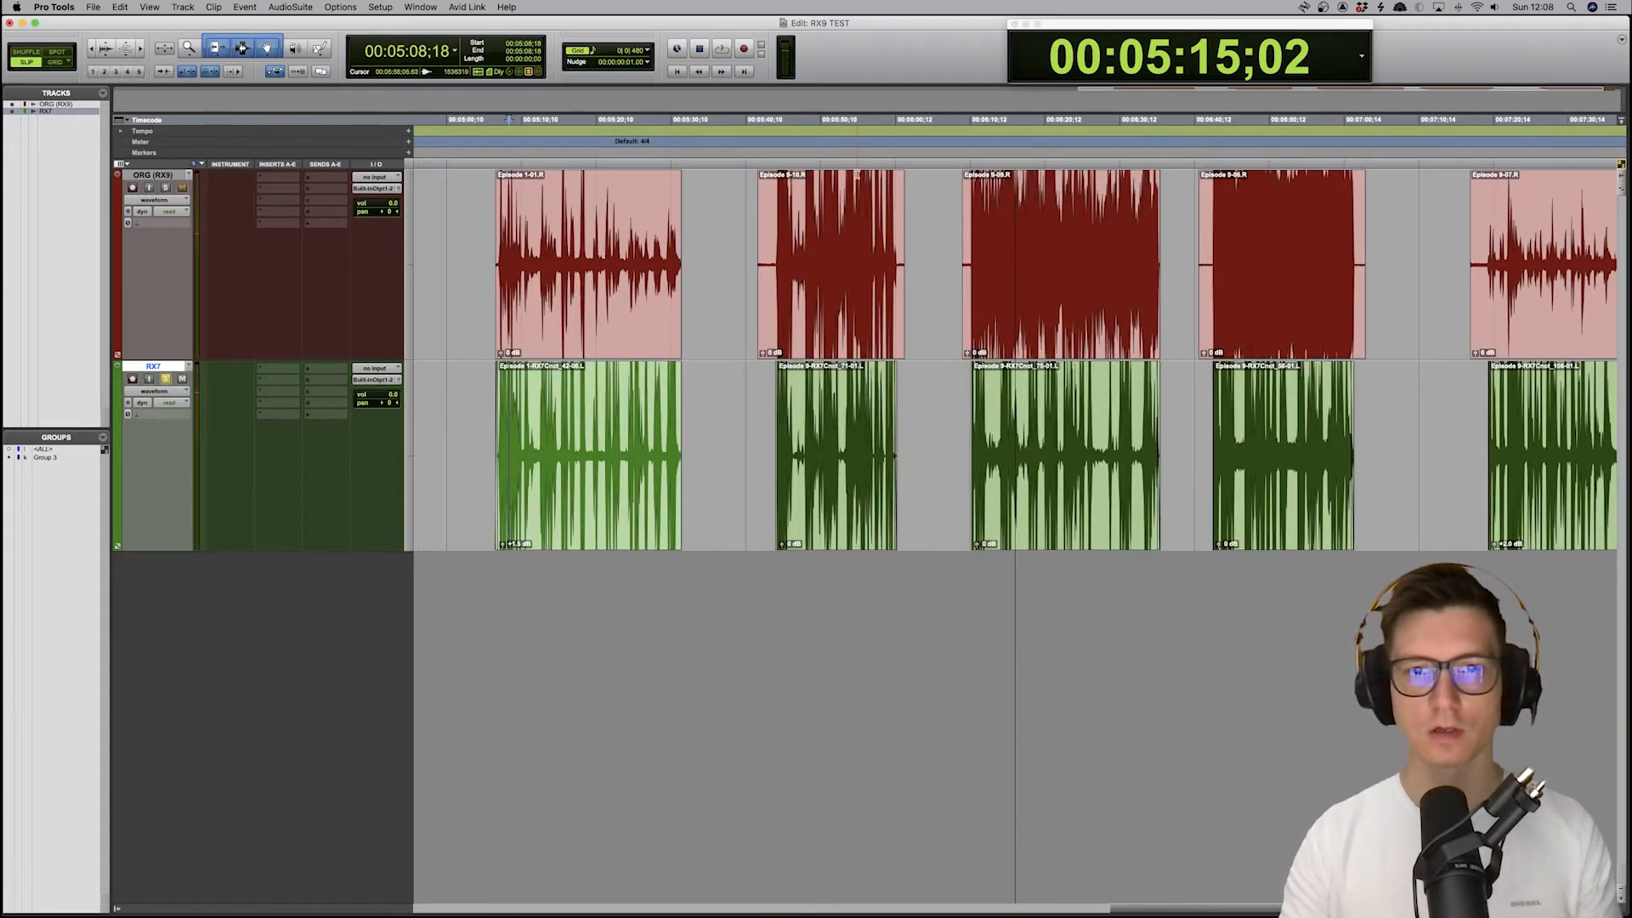
click(807, 216)
key(super+bracketright)
key(super+bracketright)
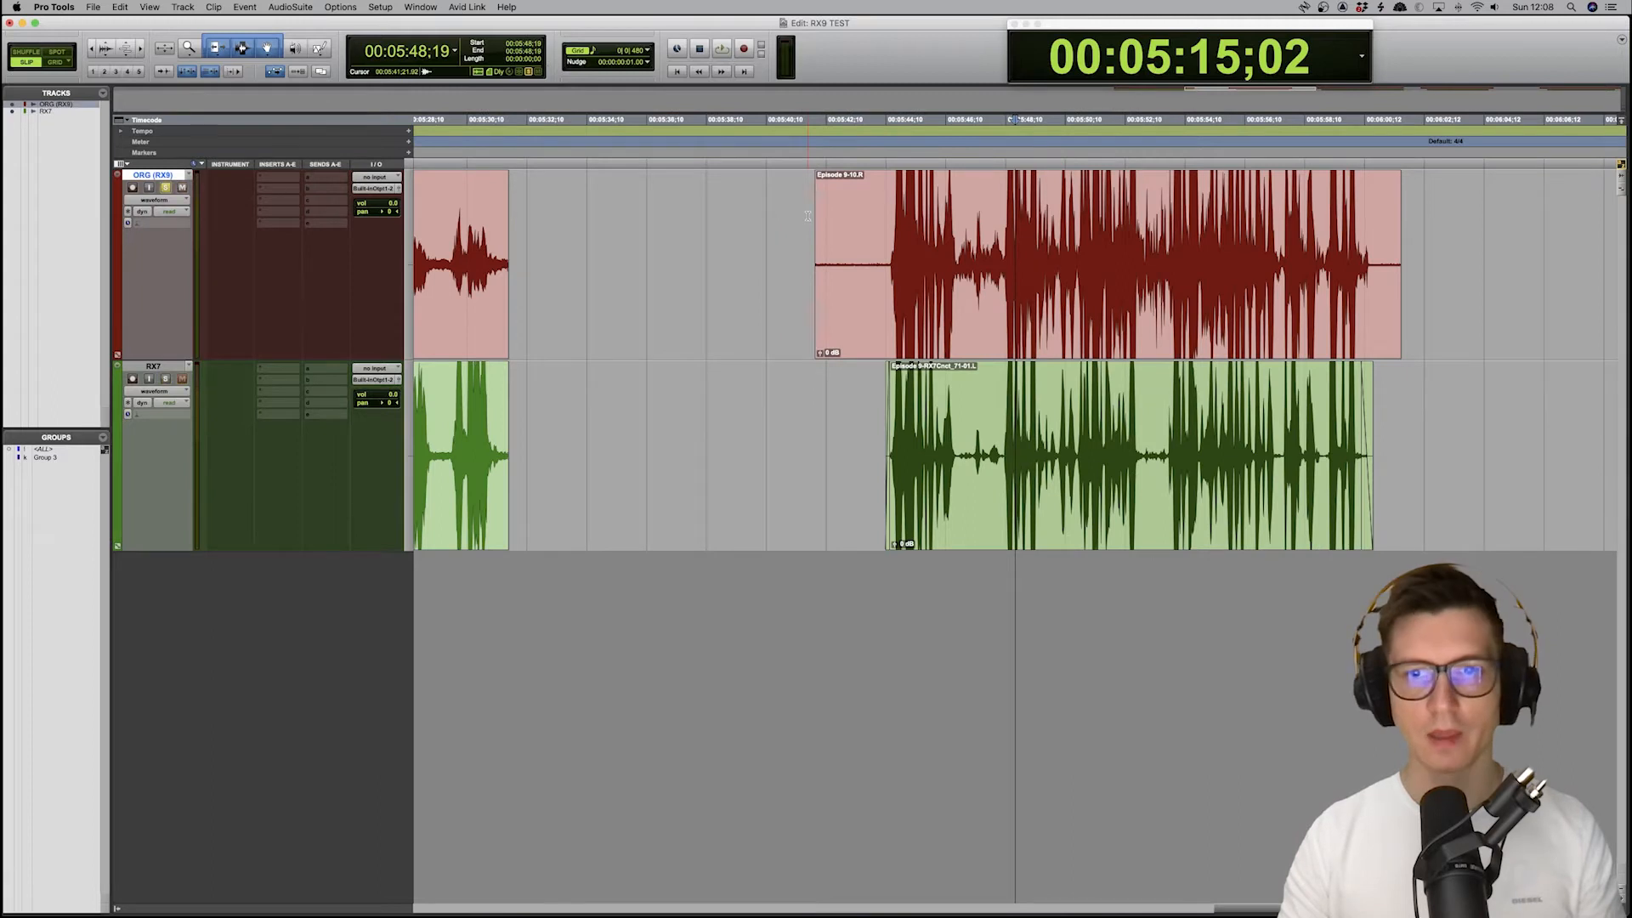
key(space)
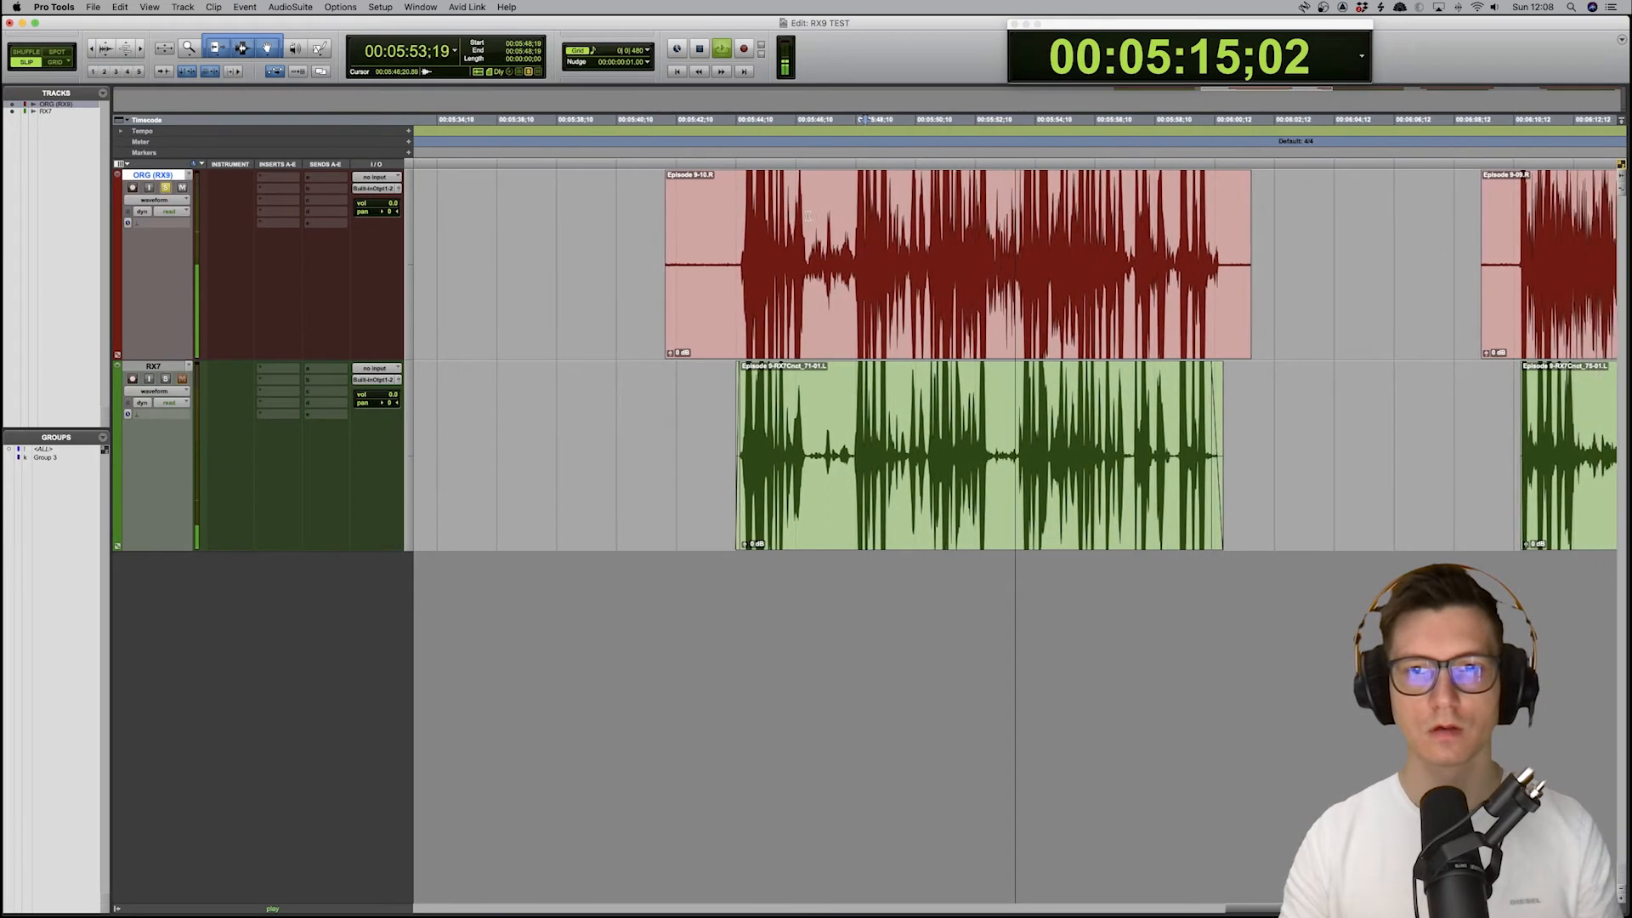
key(space)
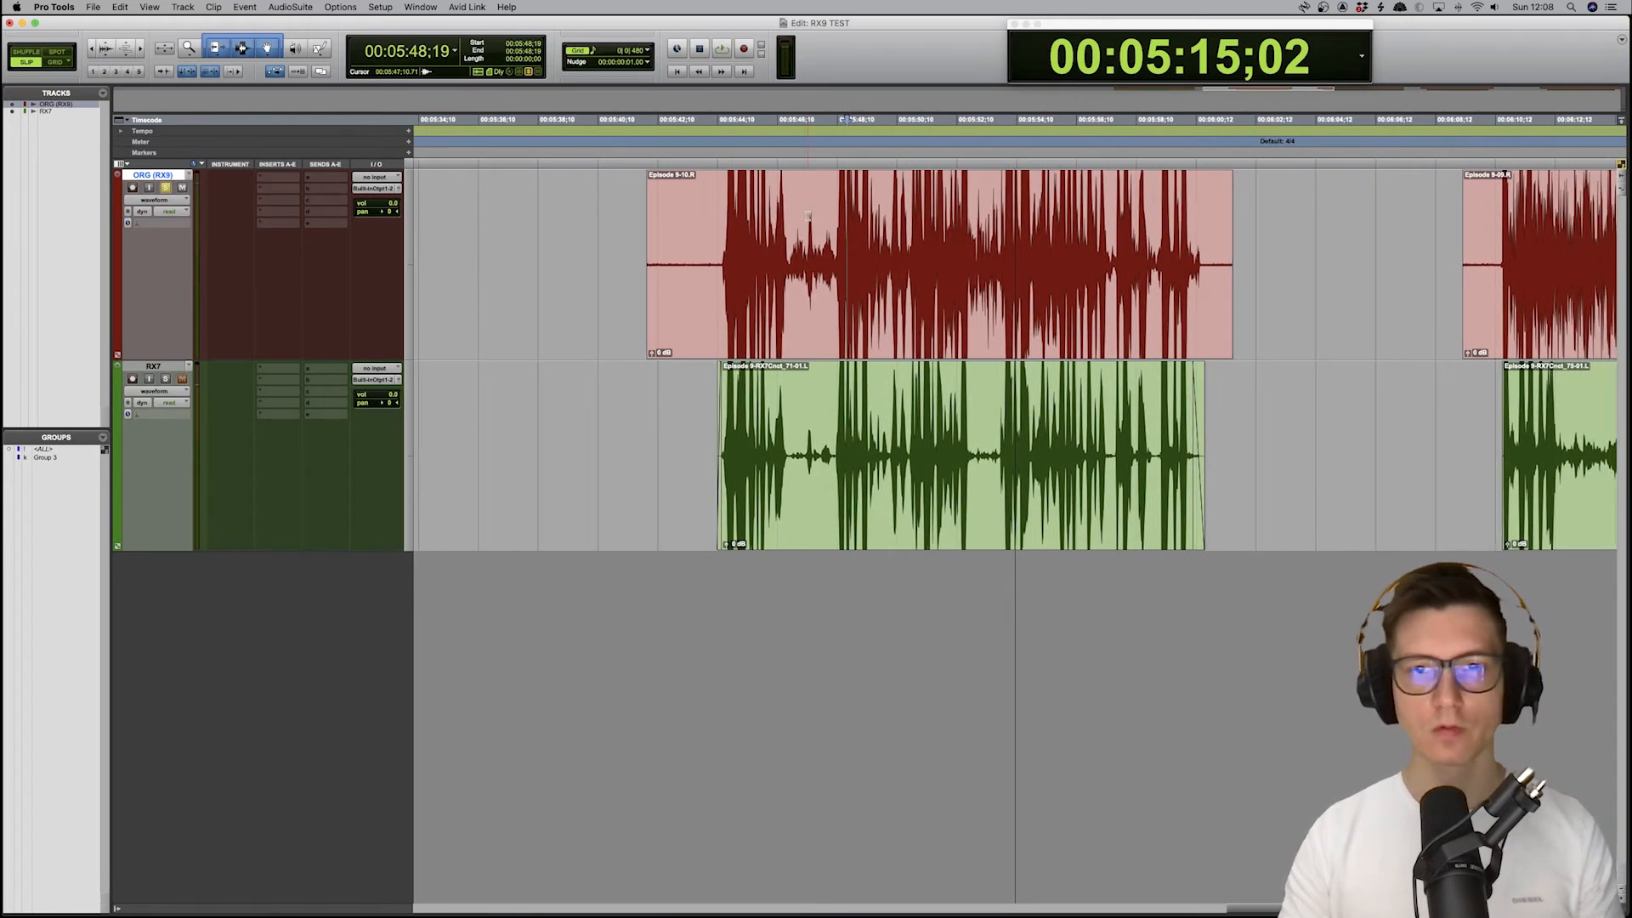
Play the second clip of the RX7 track soloed from 00:05:47;29, and stop playback
click(825, 397)
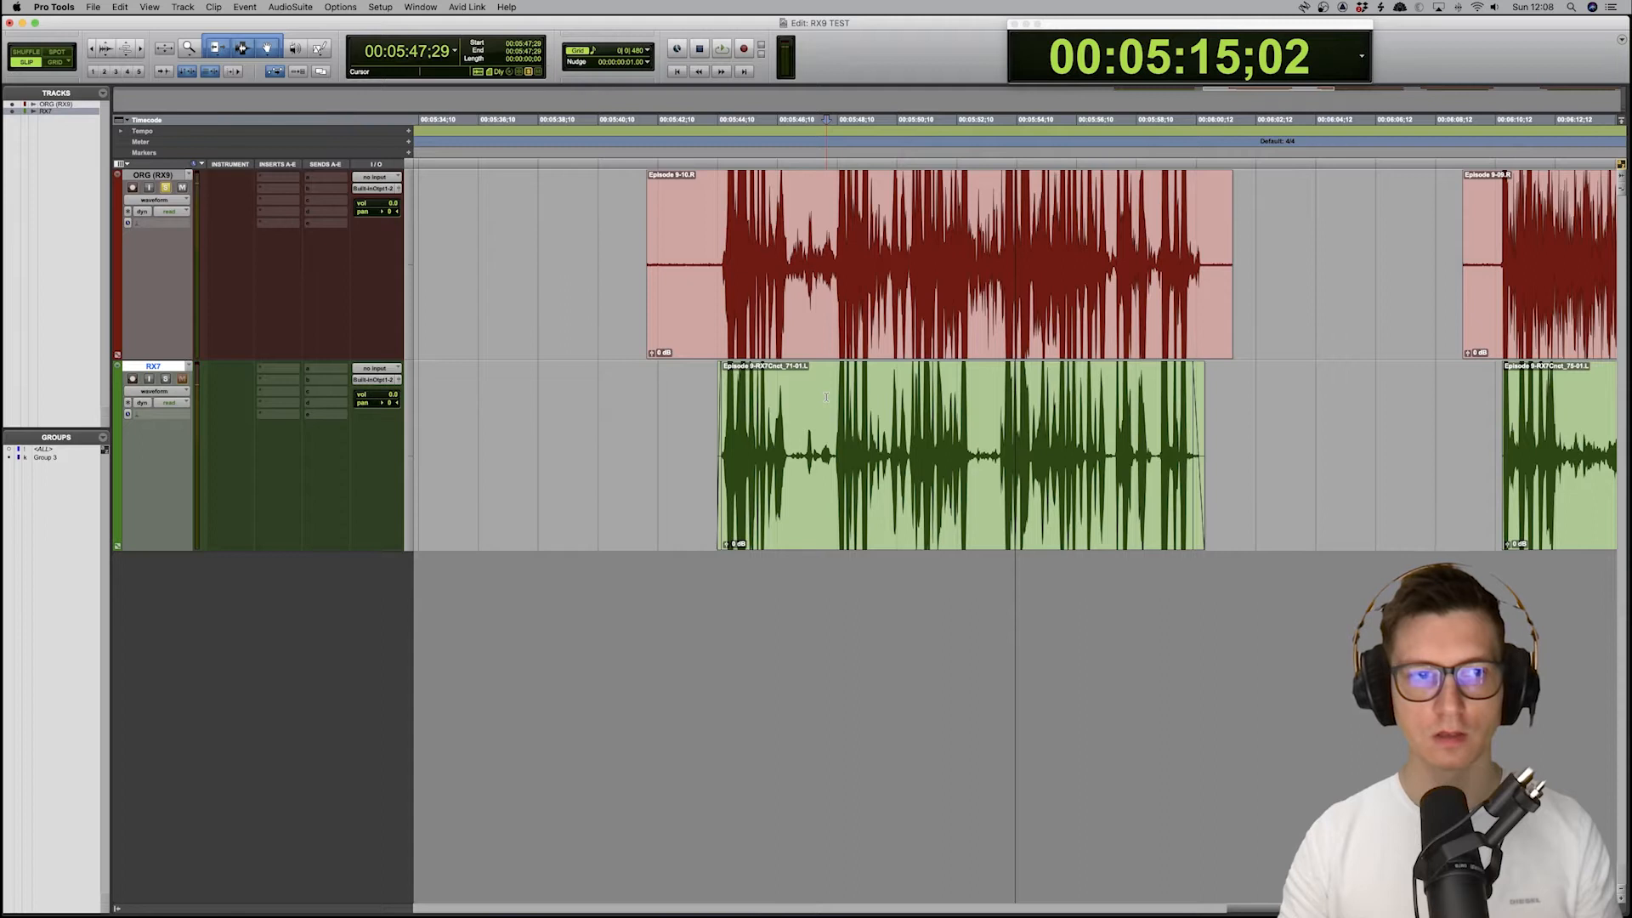
key(space)
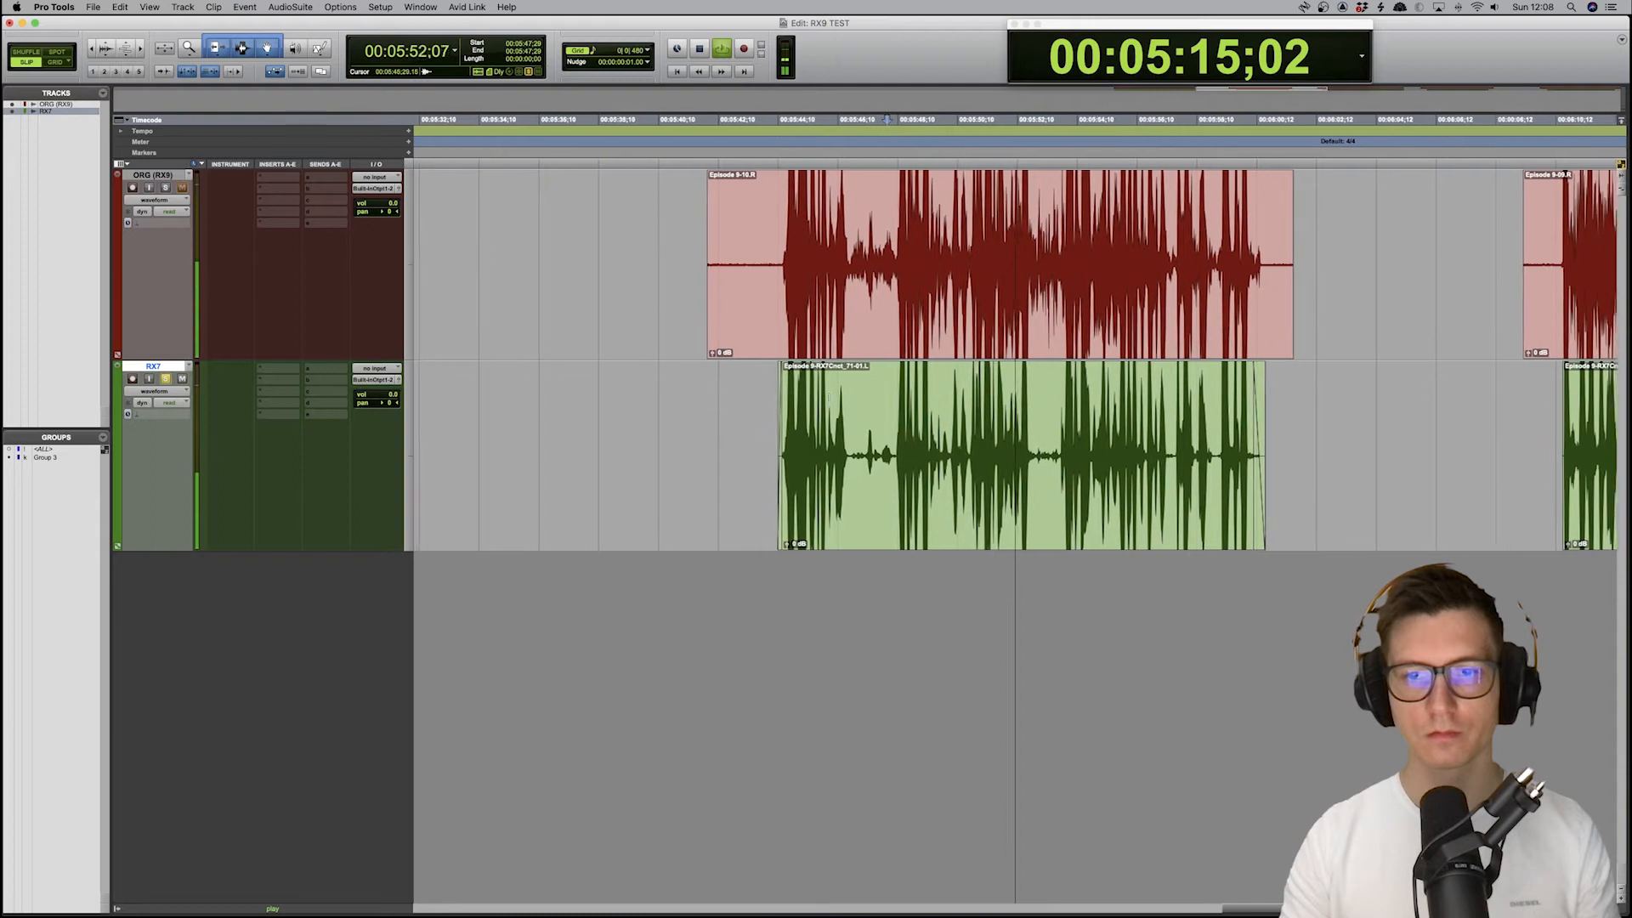
key(space)
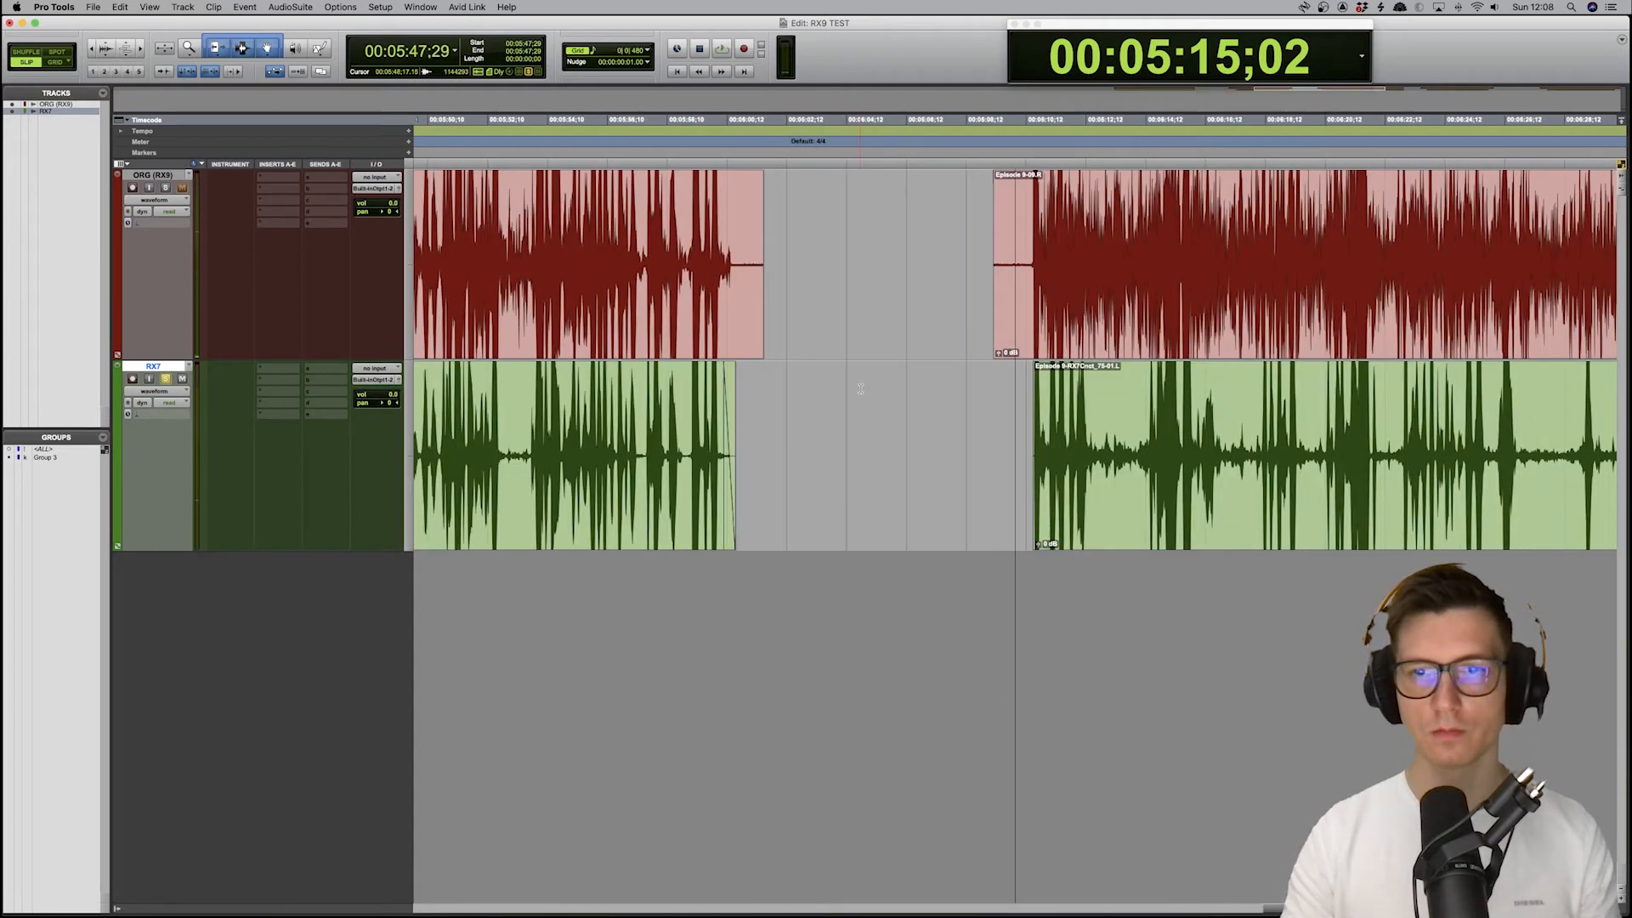
Play the third clip soloed on the ORG (RX9) track from 00:06:13;23, and on the RX7 track from 00:06:12;29
click(972, 204)
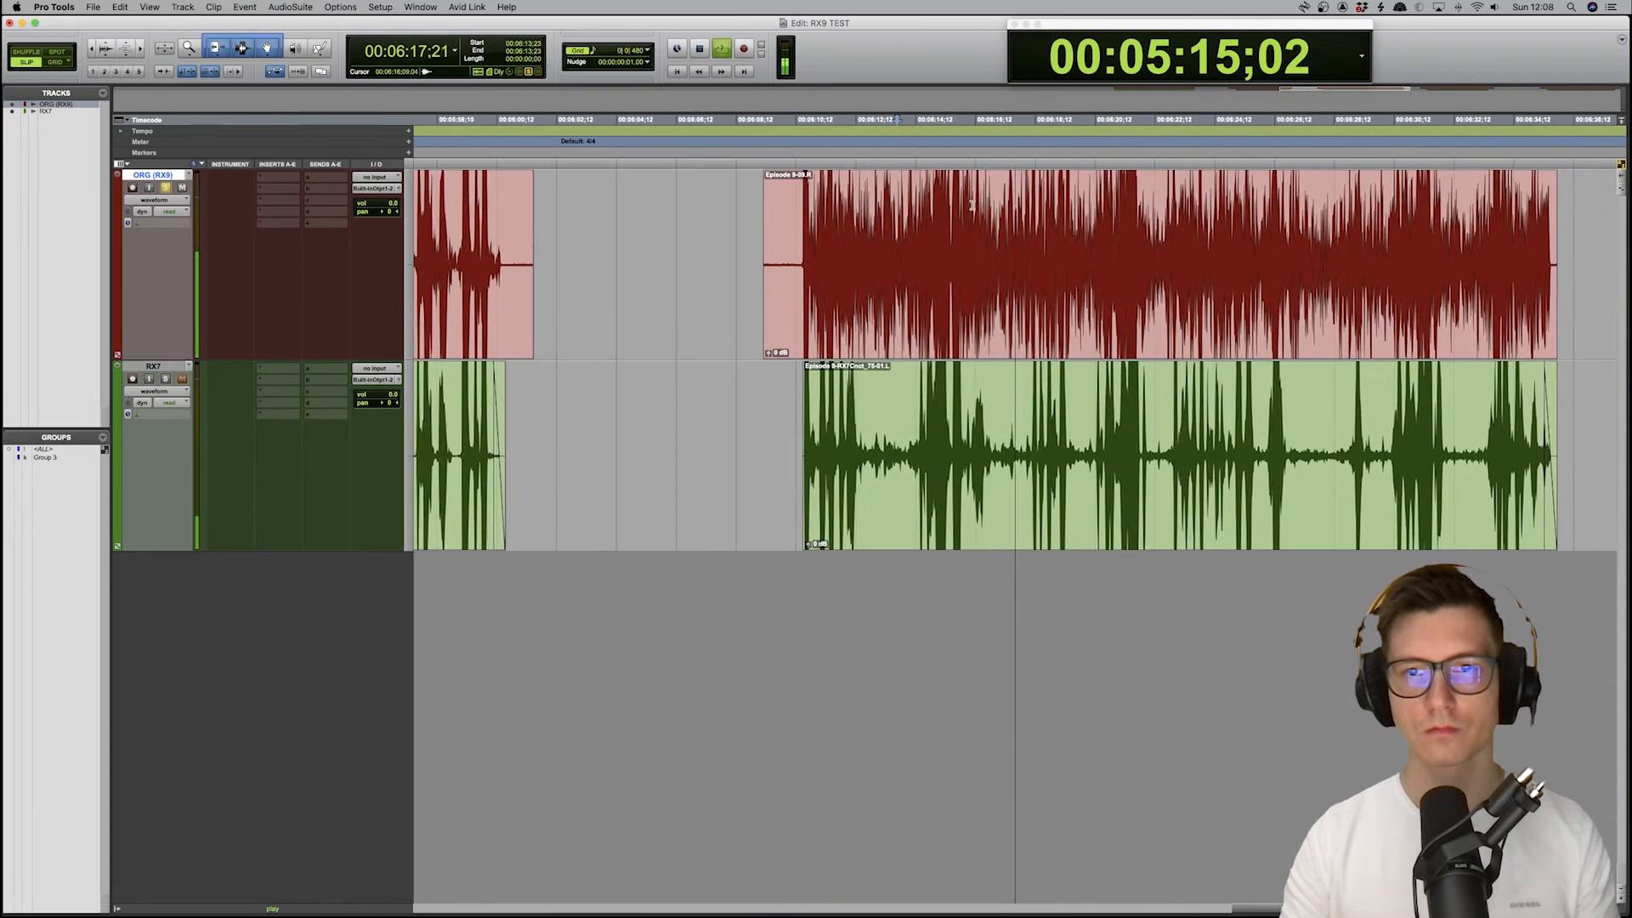
key(space)
click(807, 388)
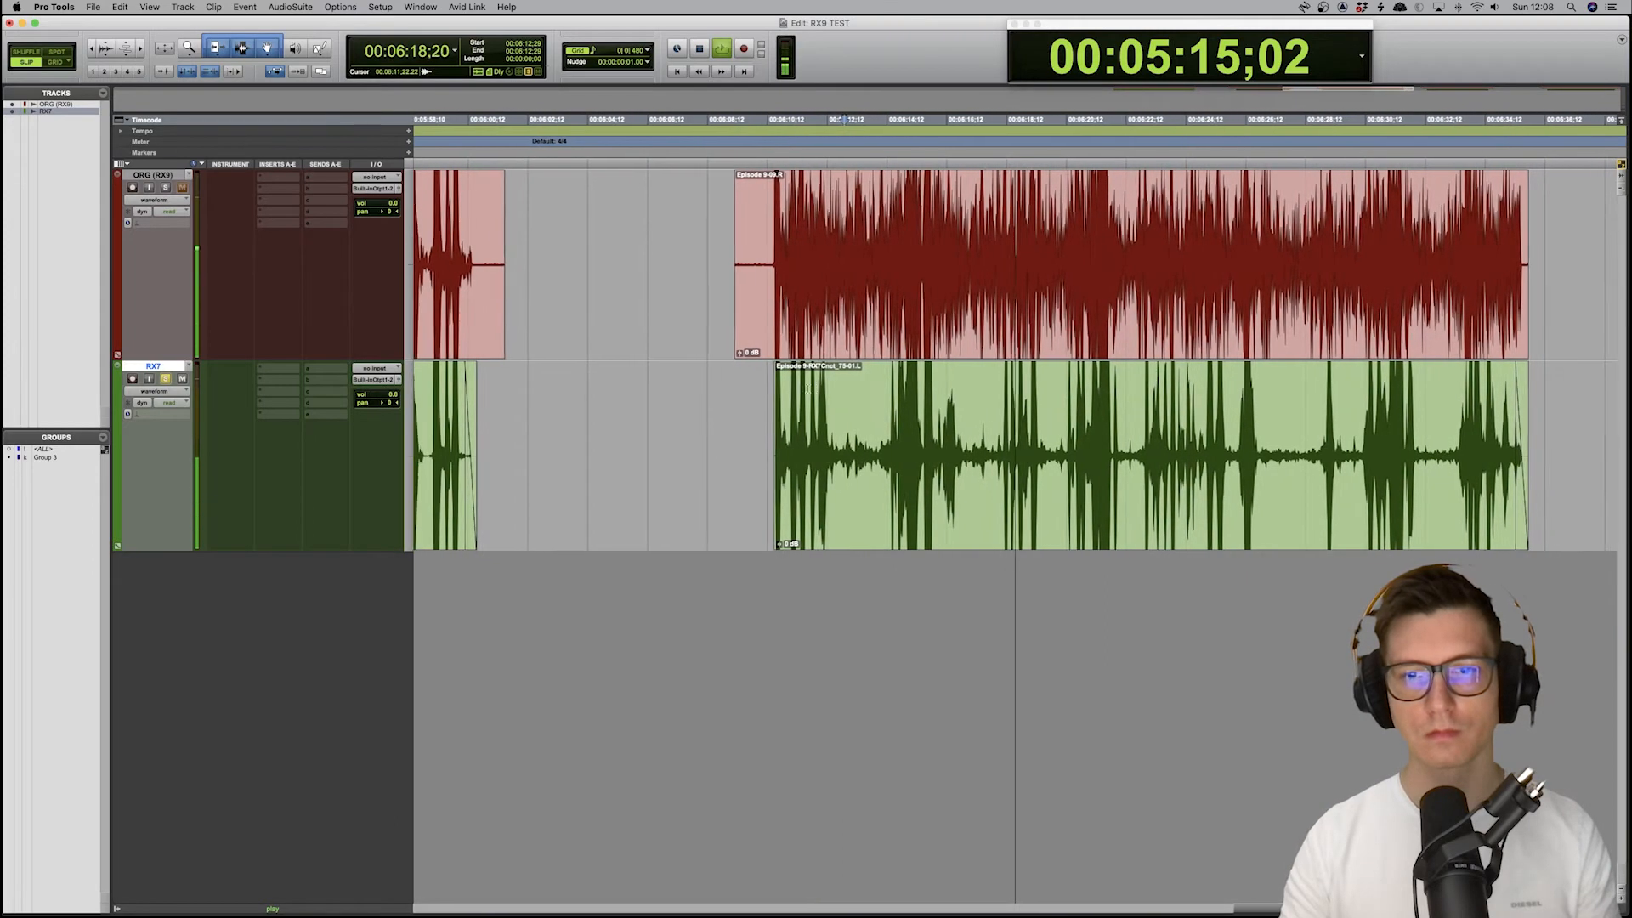
key(space)
Play the fourth clip of the ORG (RX9) track soloed from 00:06:48;06, and stop playback
key(super+bracketleft)
key(super+bracketleft)
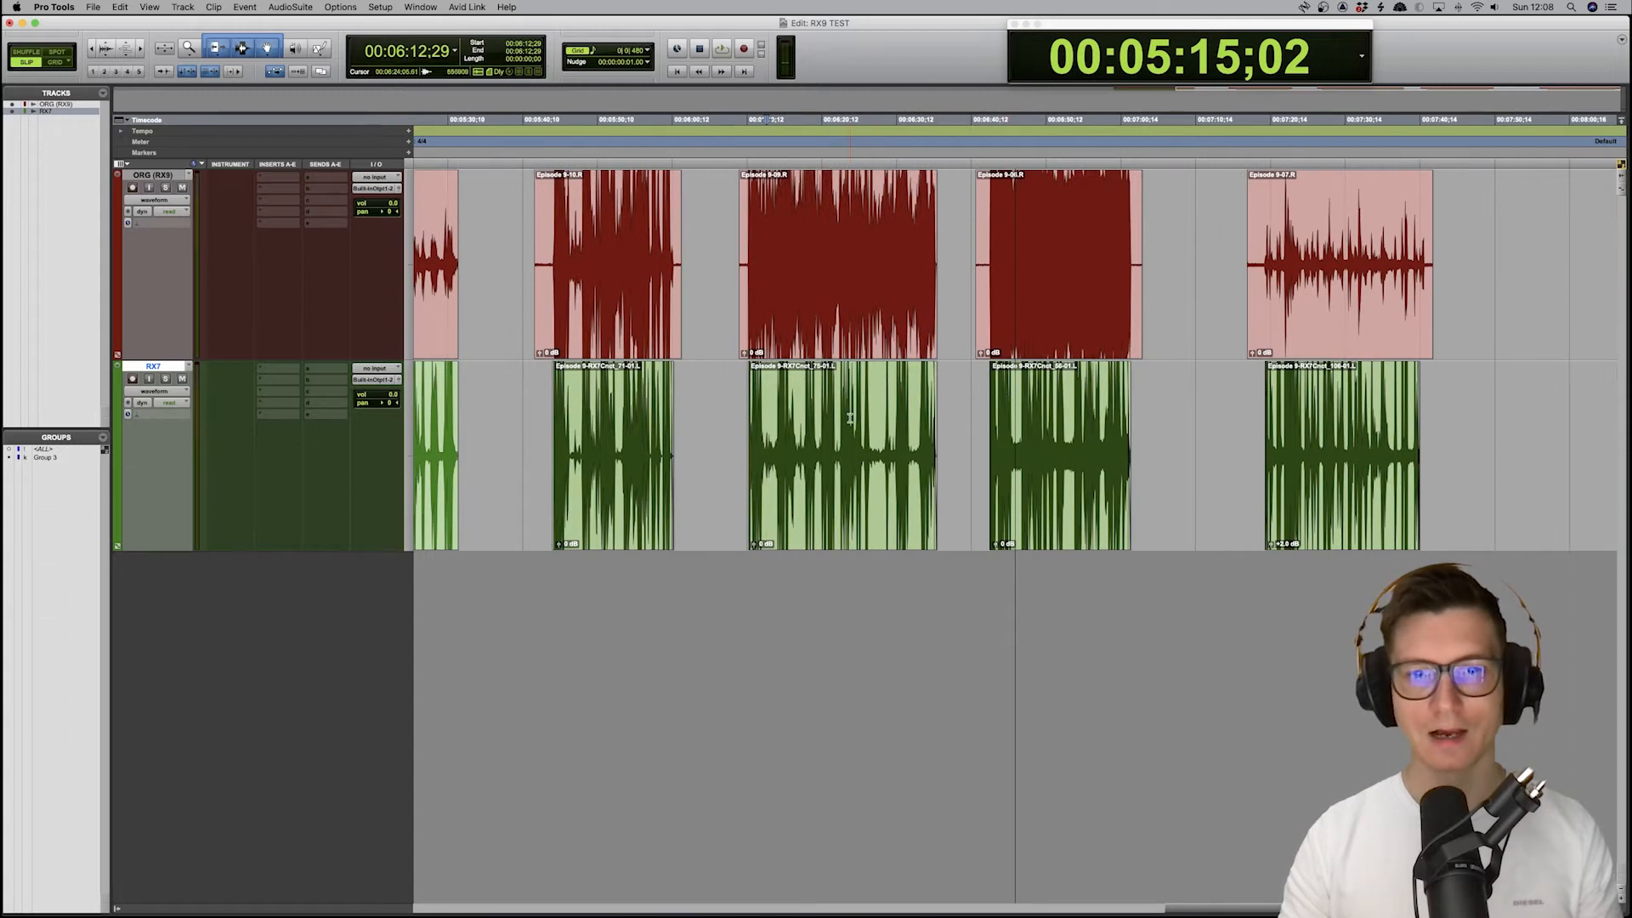
click(1026, 194)
key(super+bracketright)
key(space)
key(super+bracketright)
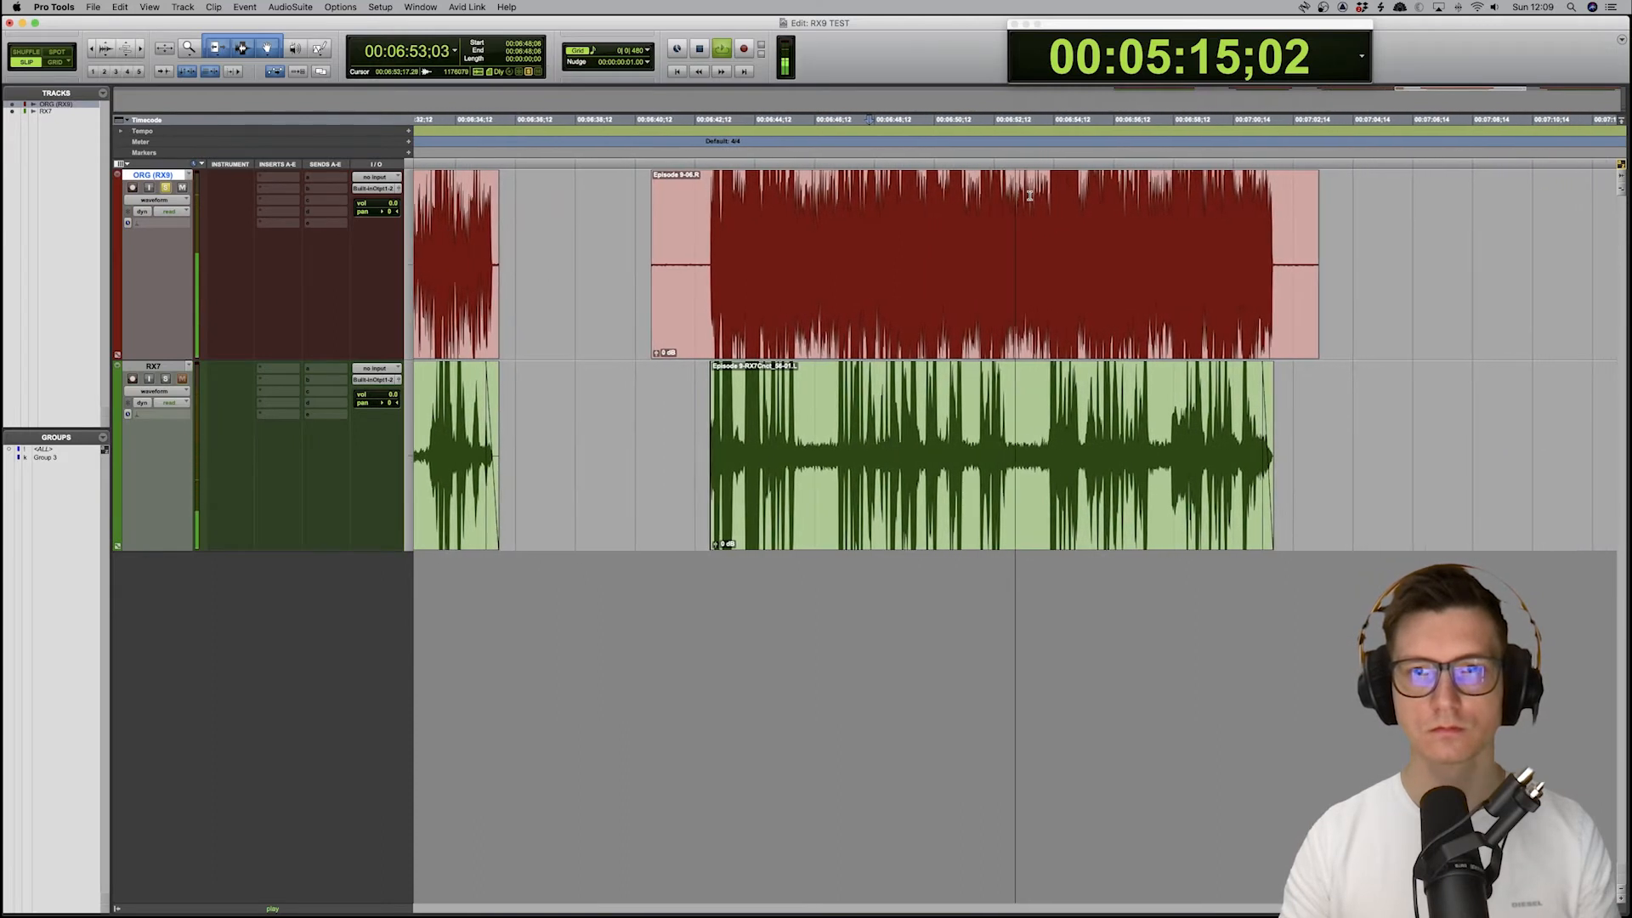
key(space)
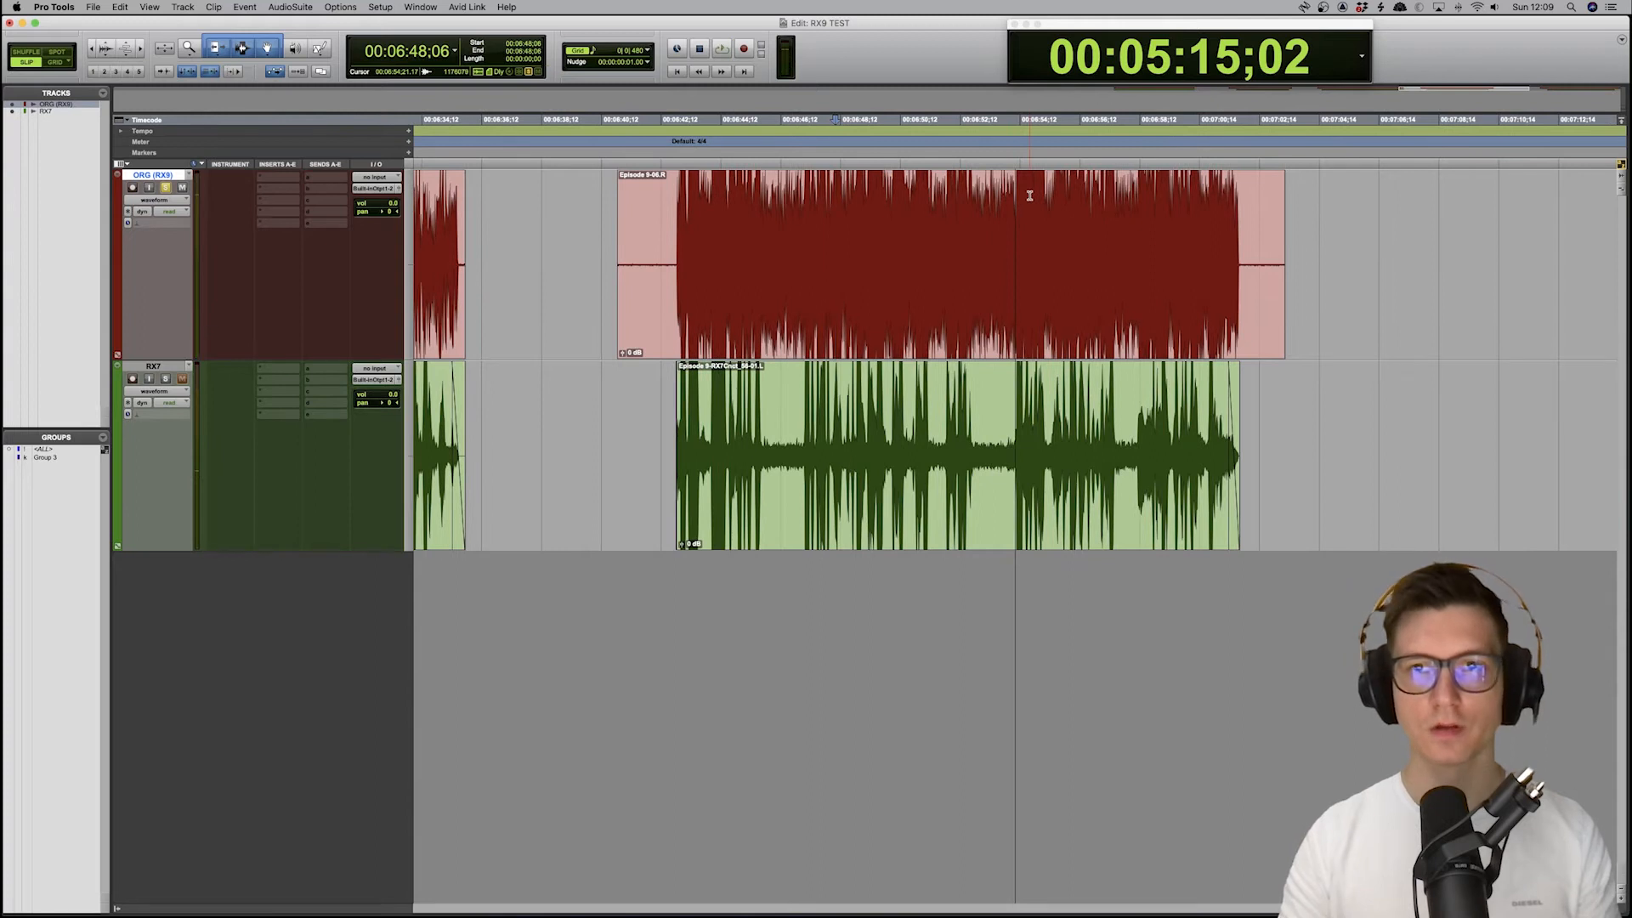
Play the fourth clip of the RX7 track soloed from 00:06:45;29, and stop playback
click(768, 401)
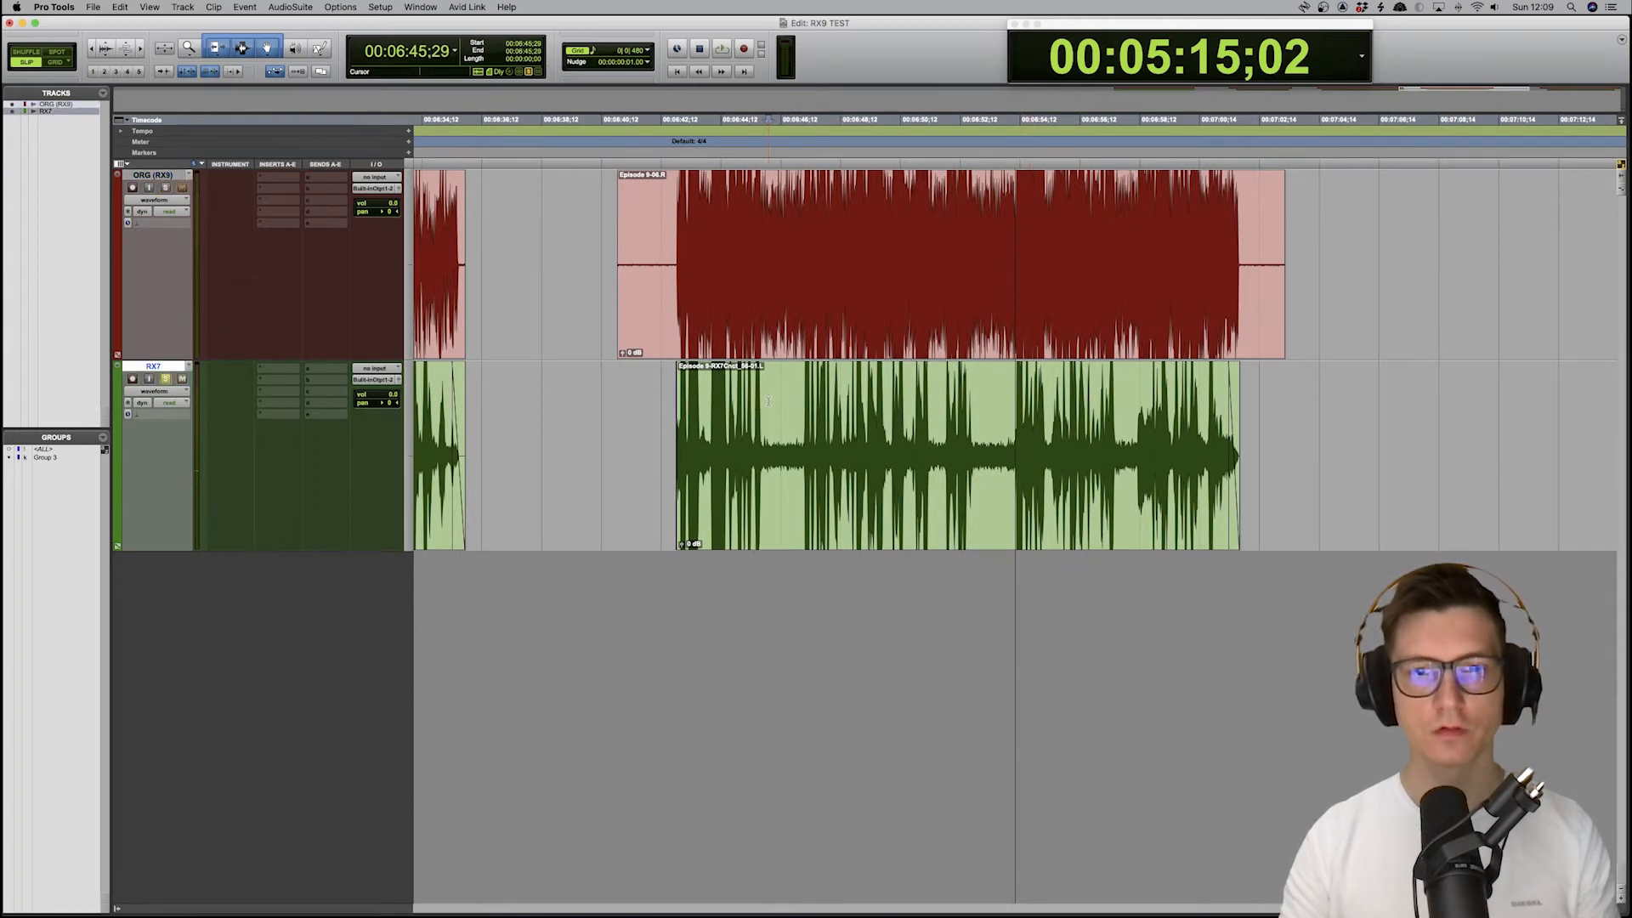
key(space)
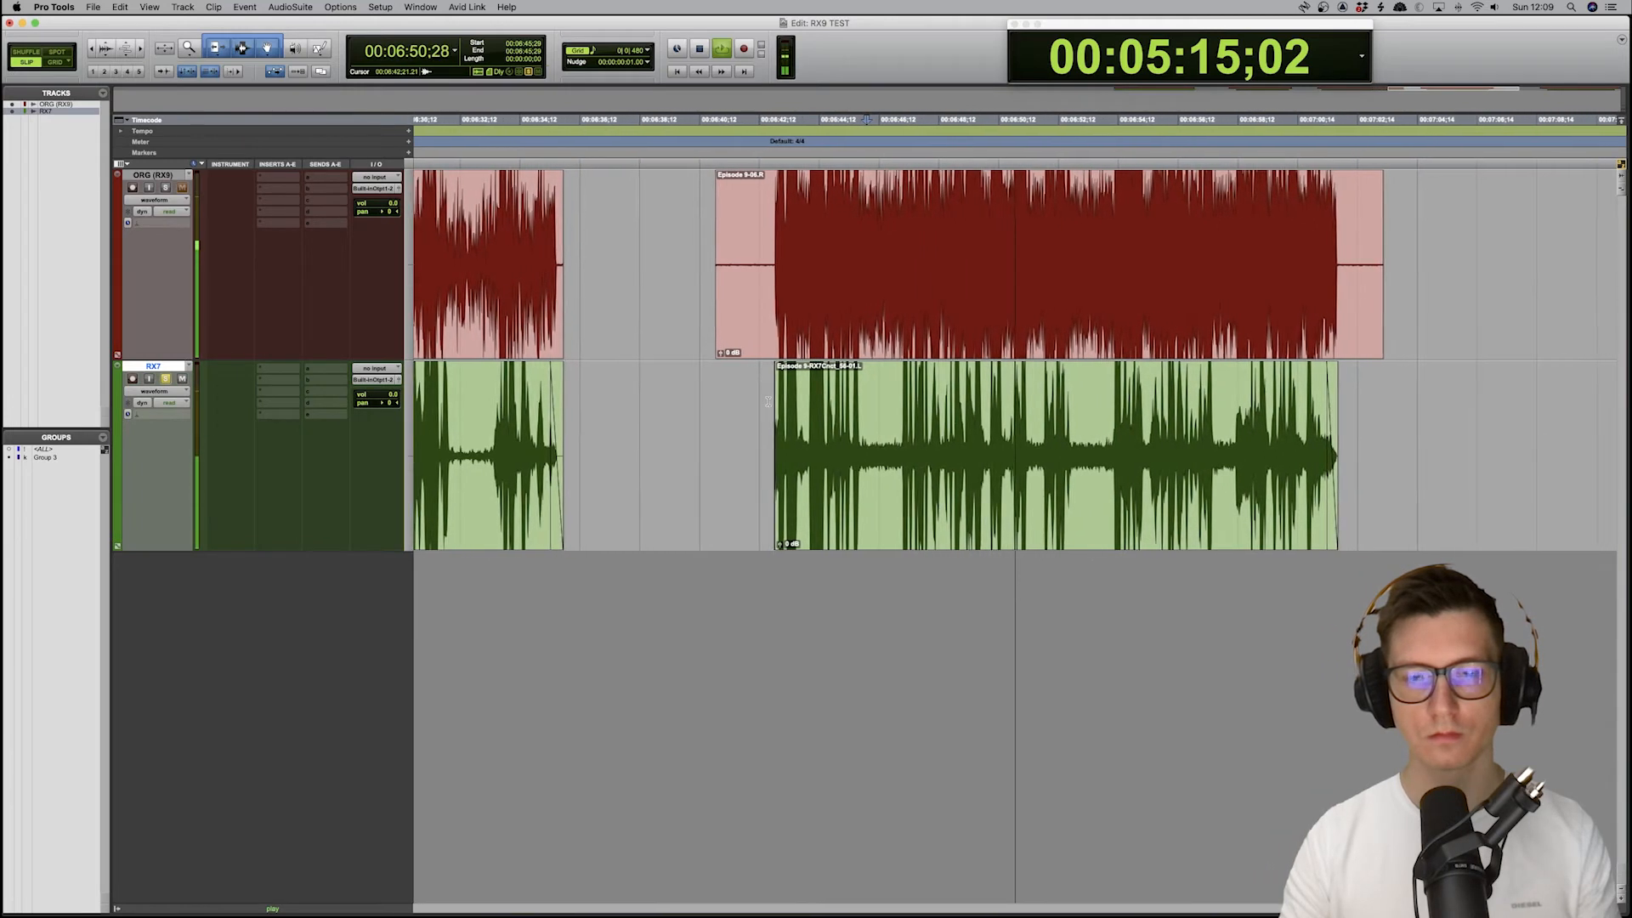
key(space)
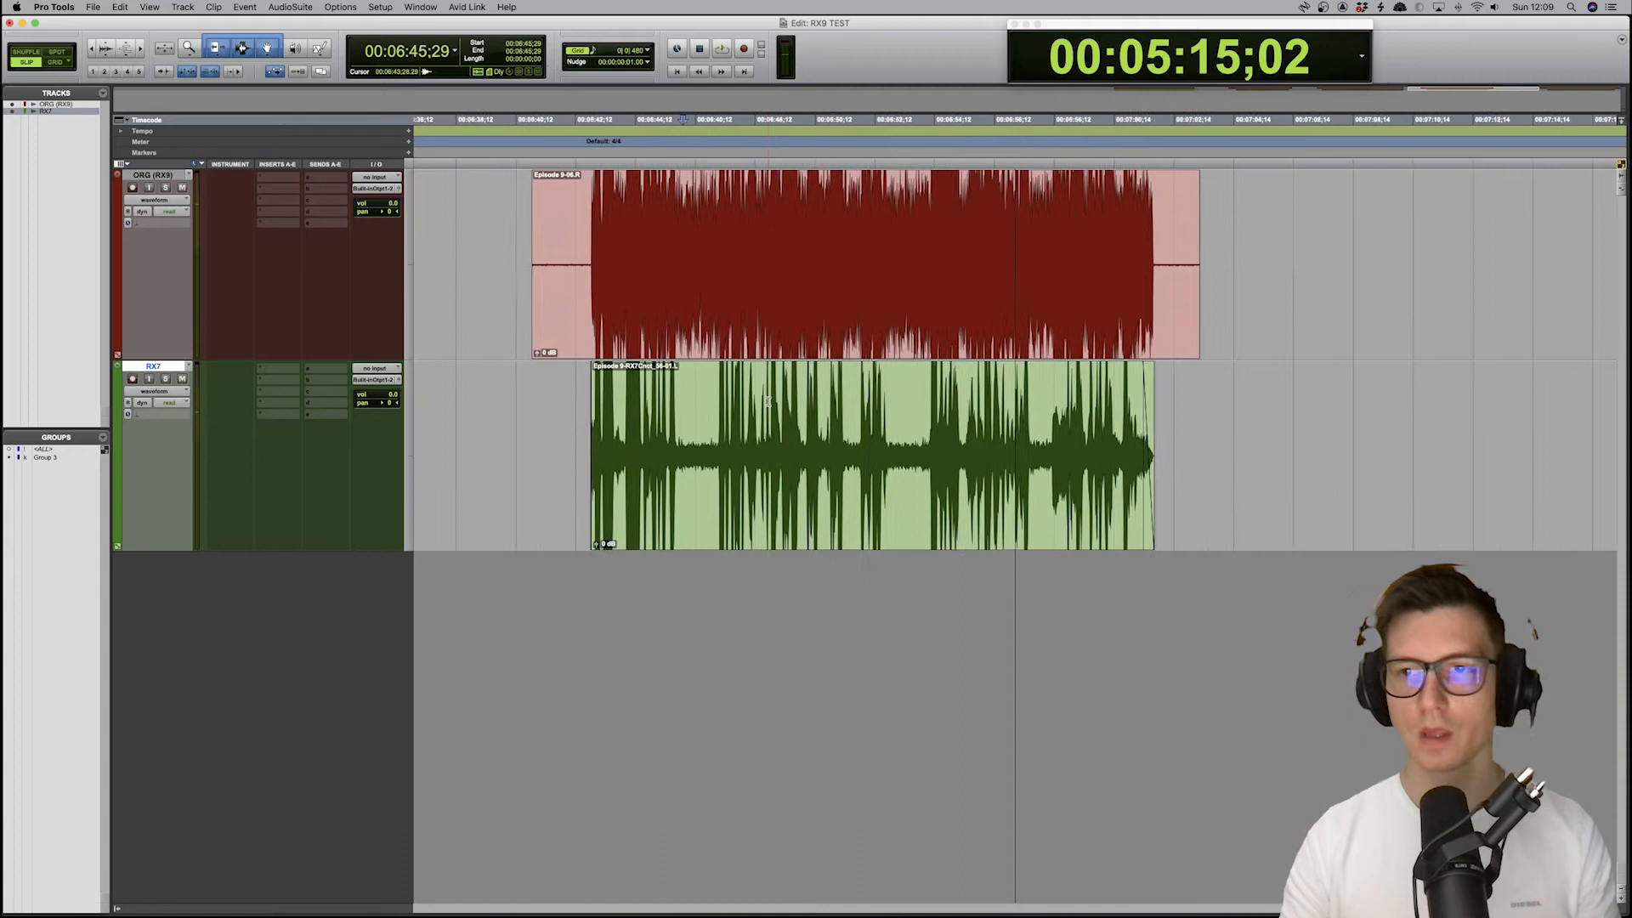
Play the fifth clip of the ORG (RX9) track soloed from 00:07:19;12, and stop playback
scroll(768, 402, right, 10)
click(1045, 223)
key(shift+s)
key(space)
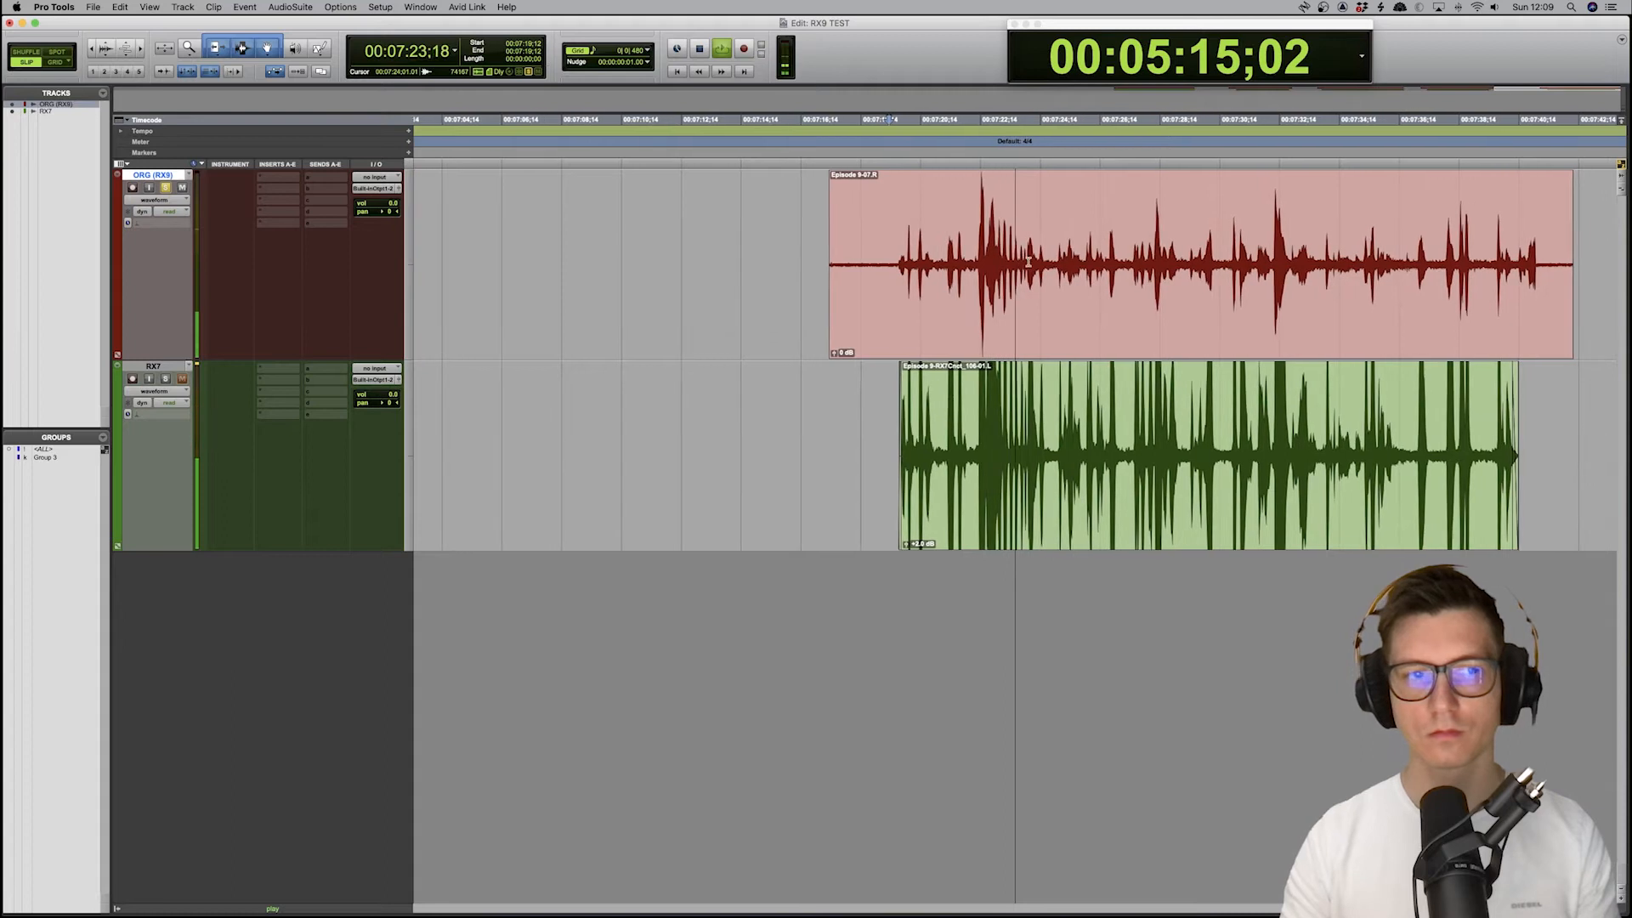
key(space)
Play the fifth clip of the RX7 track soloed from 00:07:21;26, and stop playback
click(934, 388)
key(shift+s)
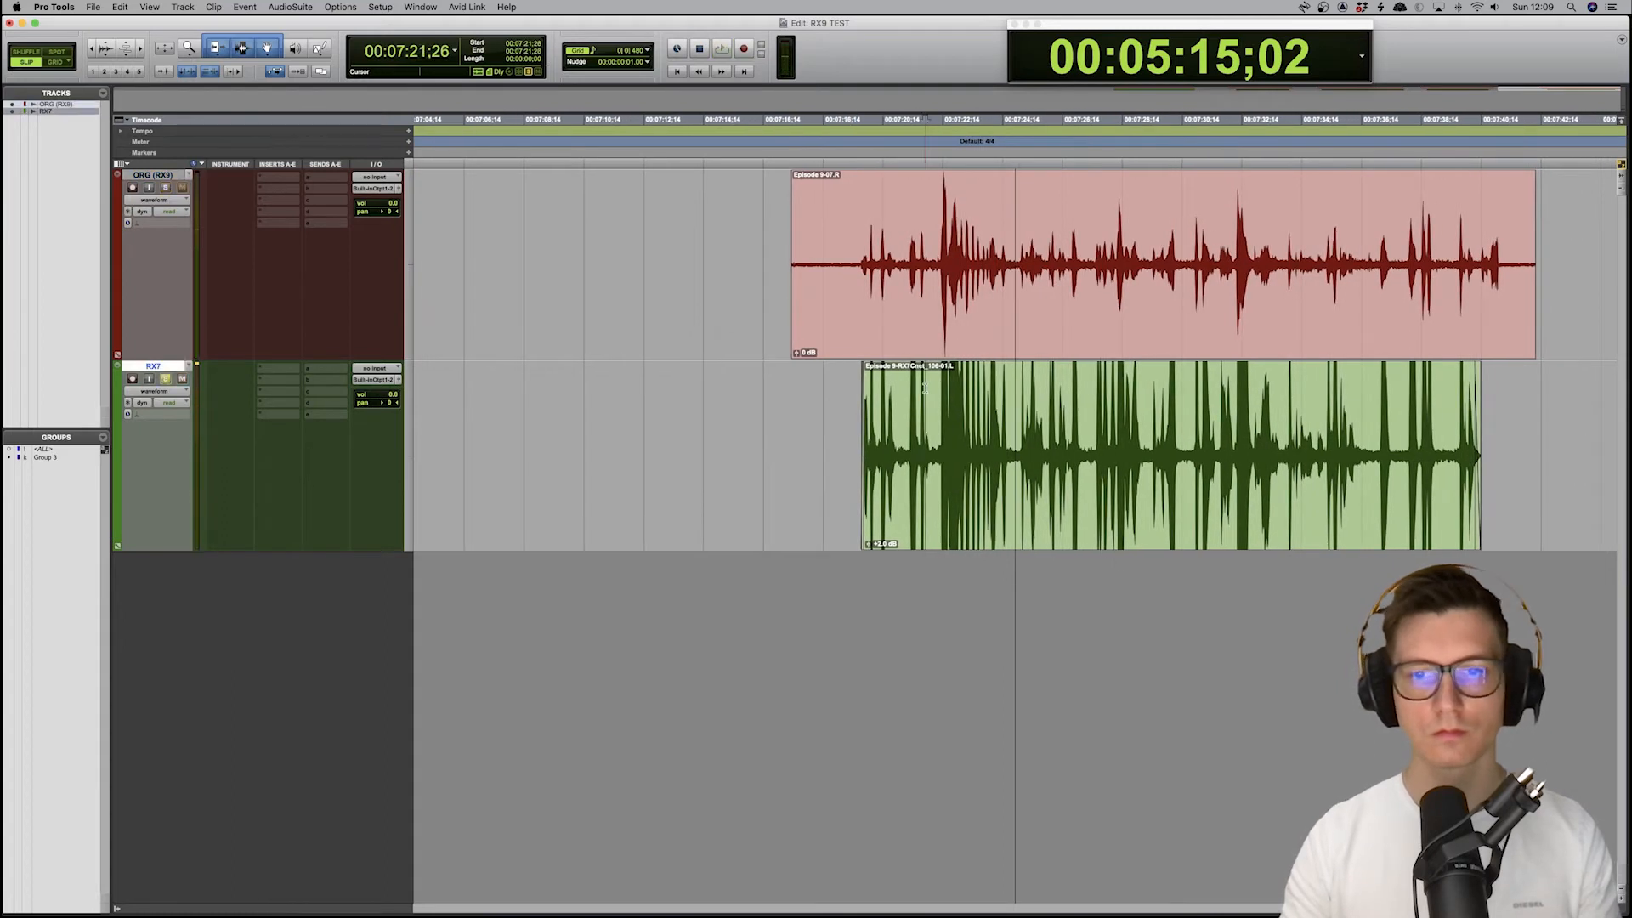
key(space)
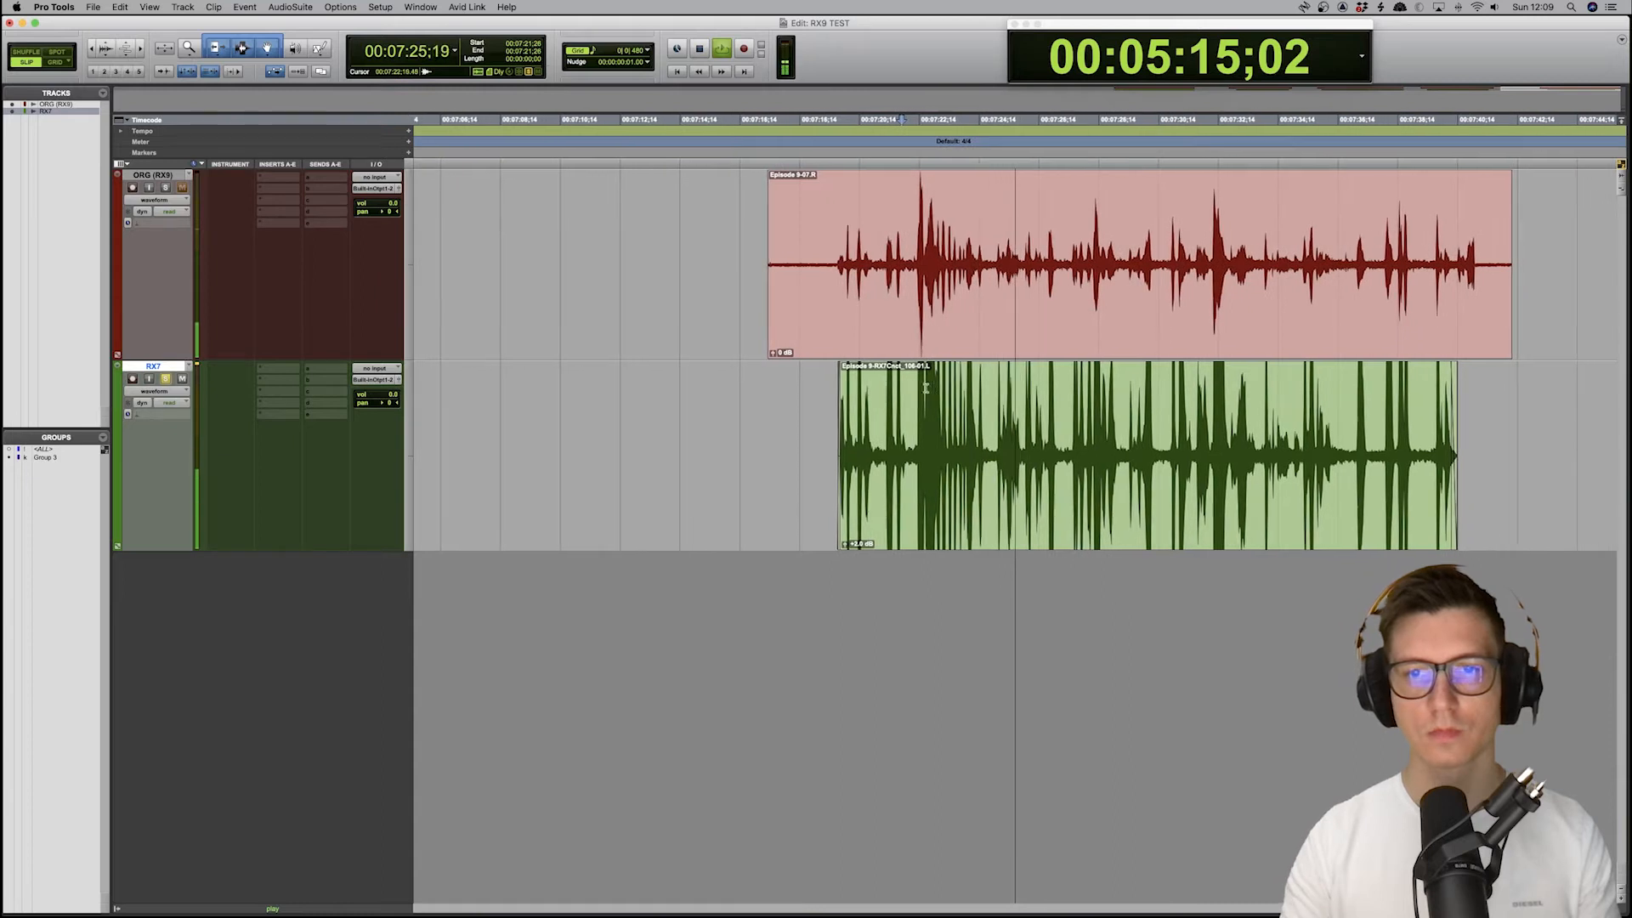
key(space)
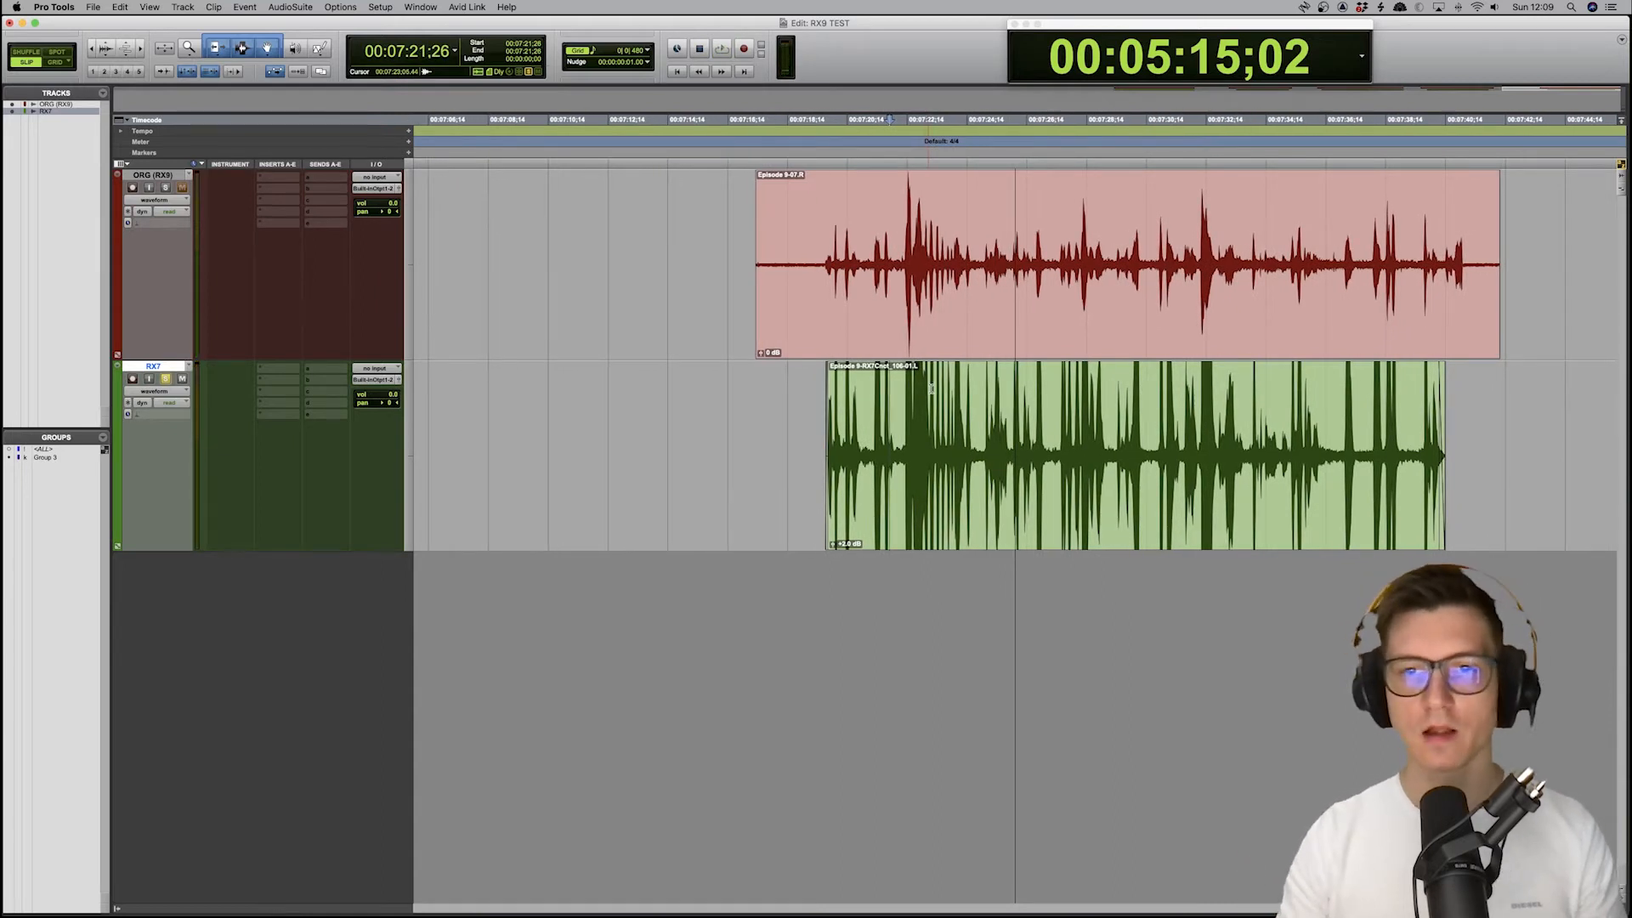
Return to the first clip of the ORG (RX9) track and play it soloed from 00:05:11;23, and stop playback
key(r)
key(r)
key(r)
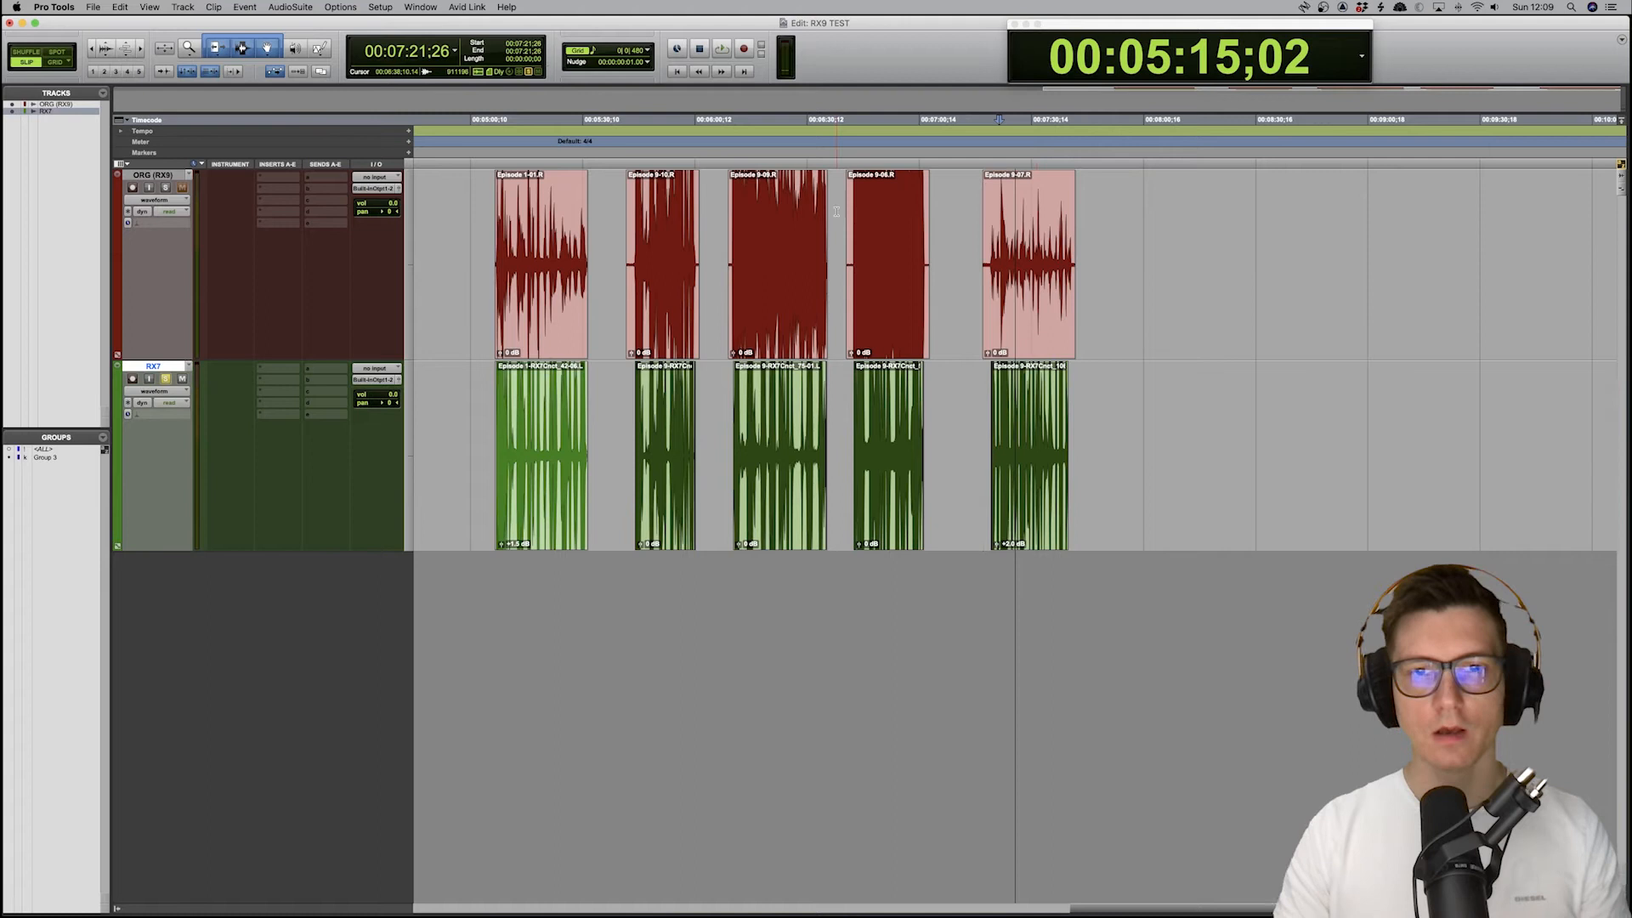
click(541, 293)
key(t)
key(t)
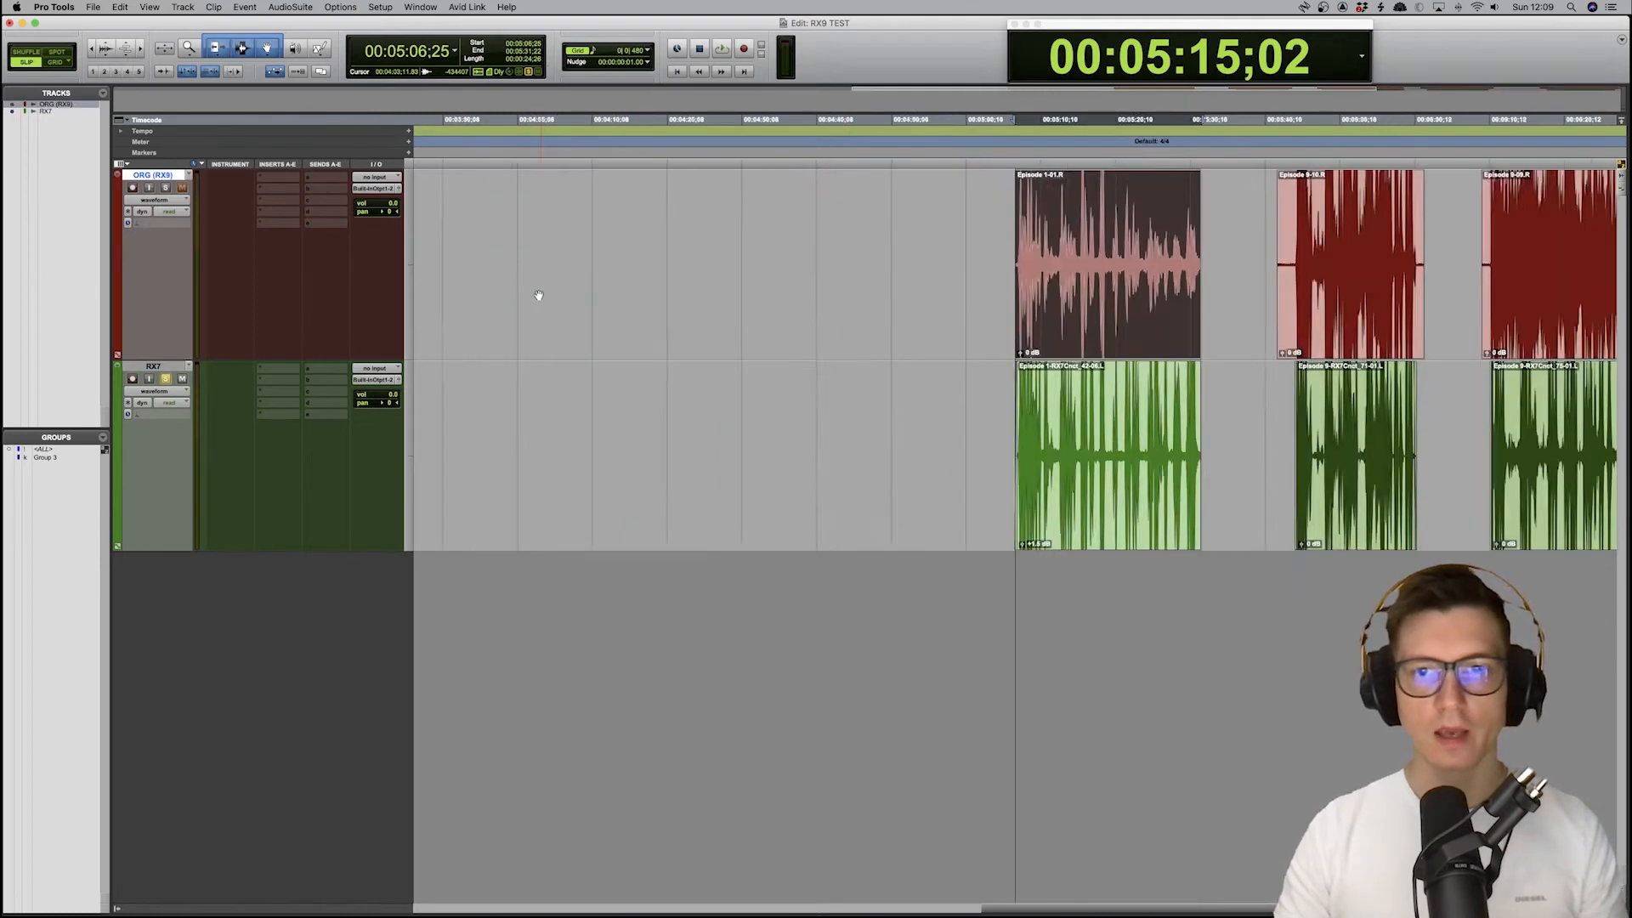
click(1089, 217)
key(t)
key(space)
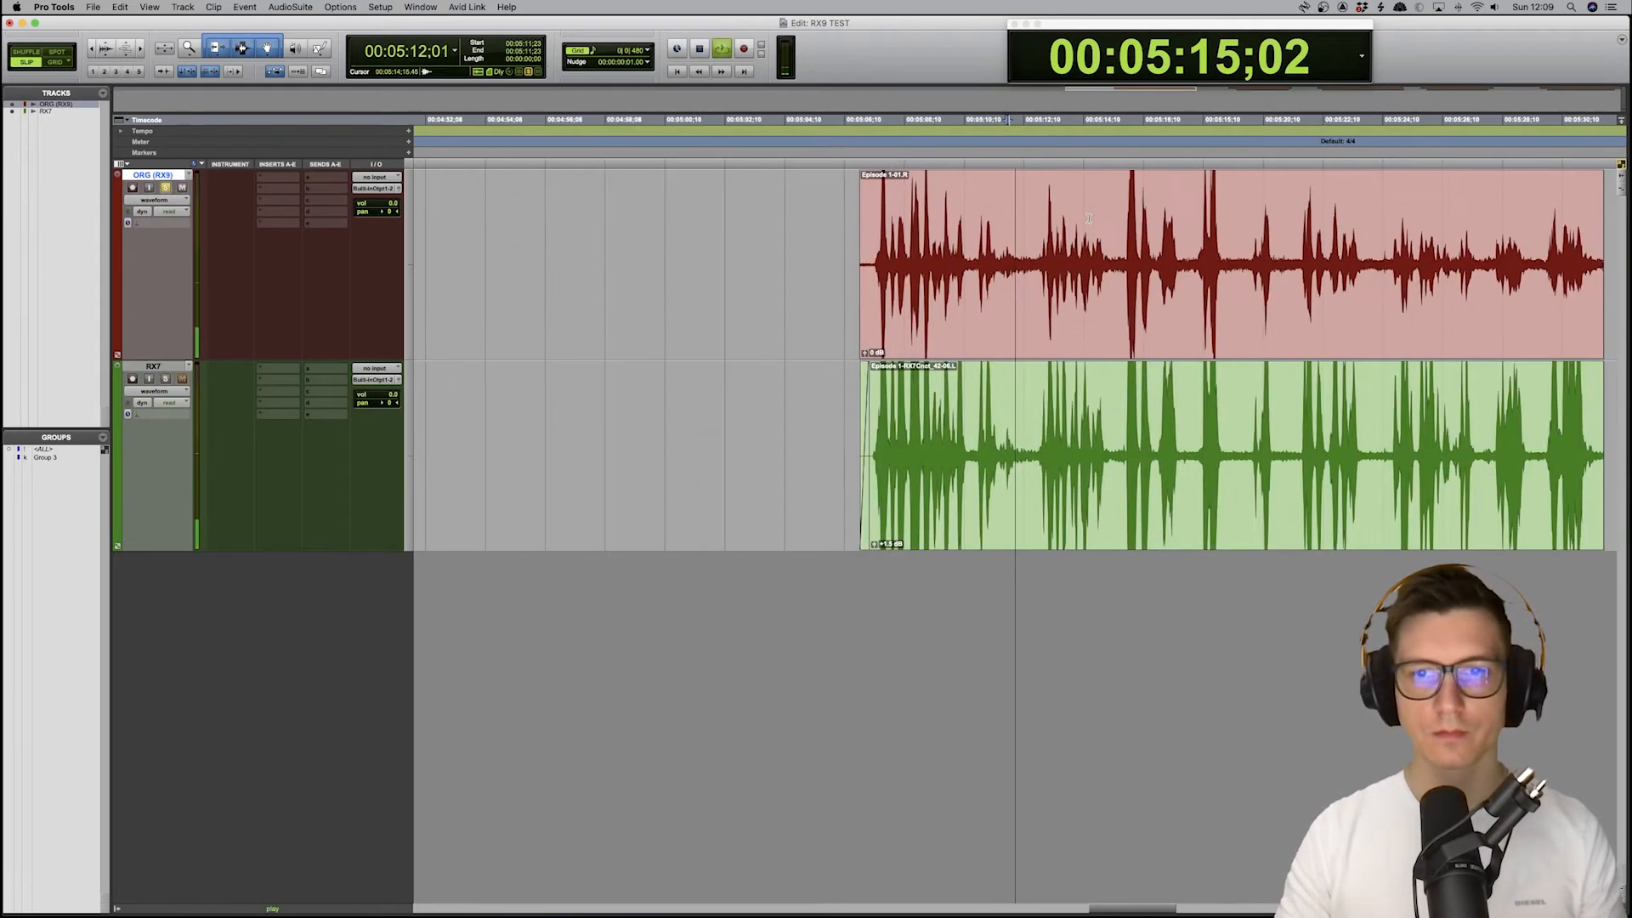
key(space)
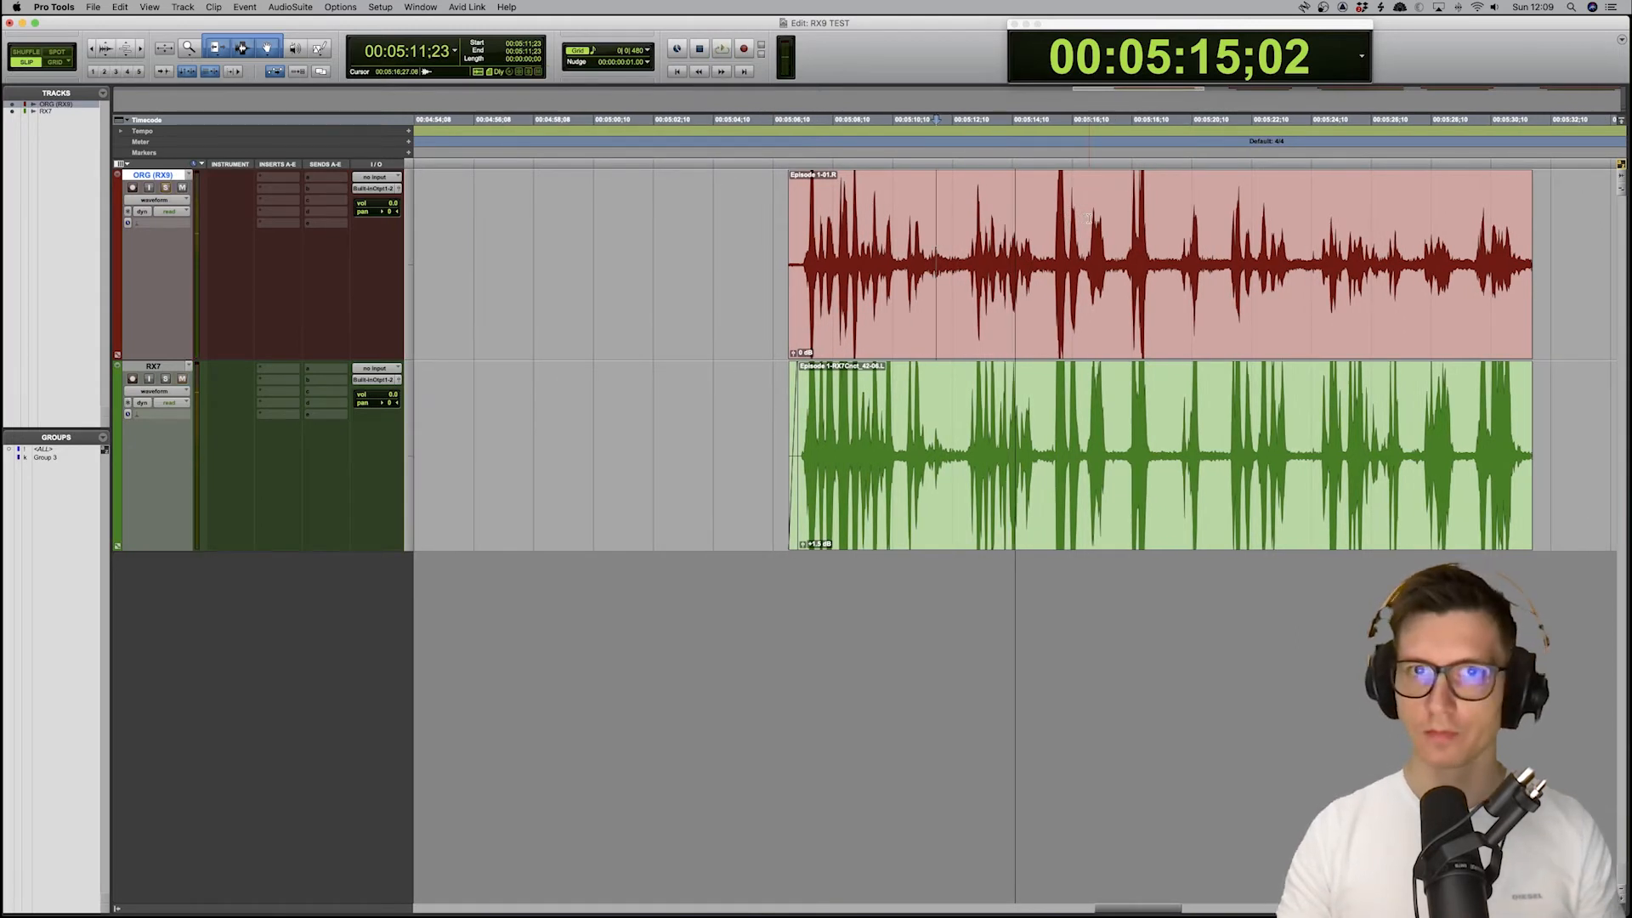
Select the Episode 1-01.R clip on the ORG (RX9) track and send it to the iZotope RX 9 editor through RX 9 Connect
click(976, 269)
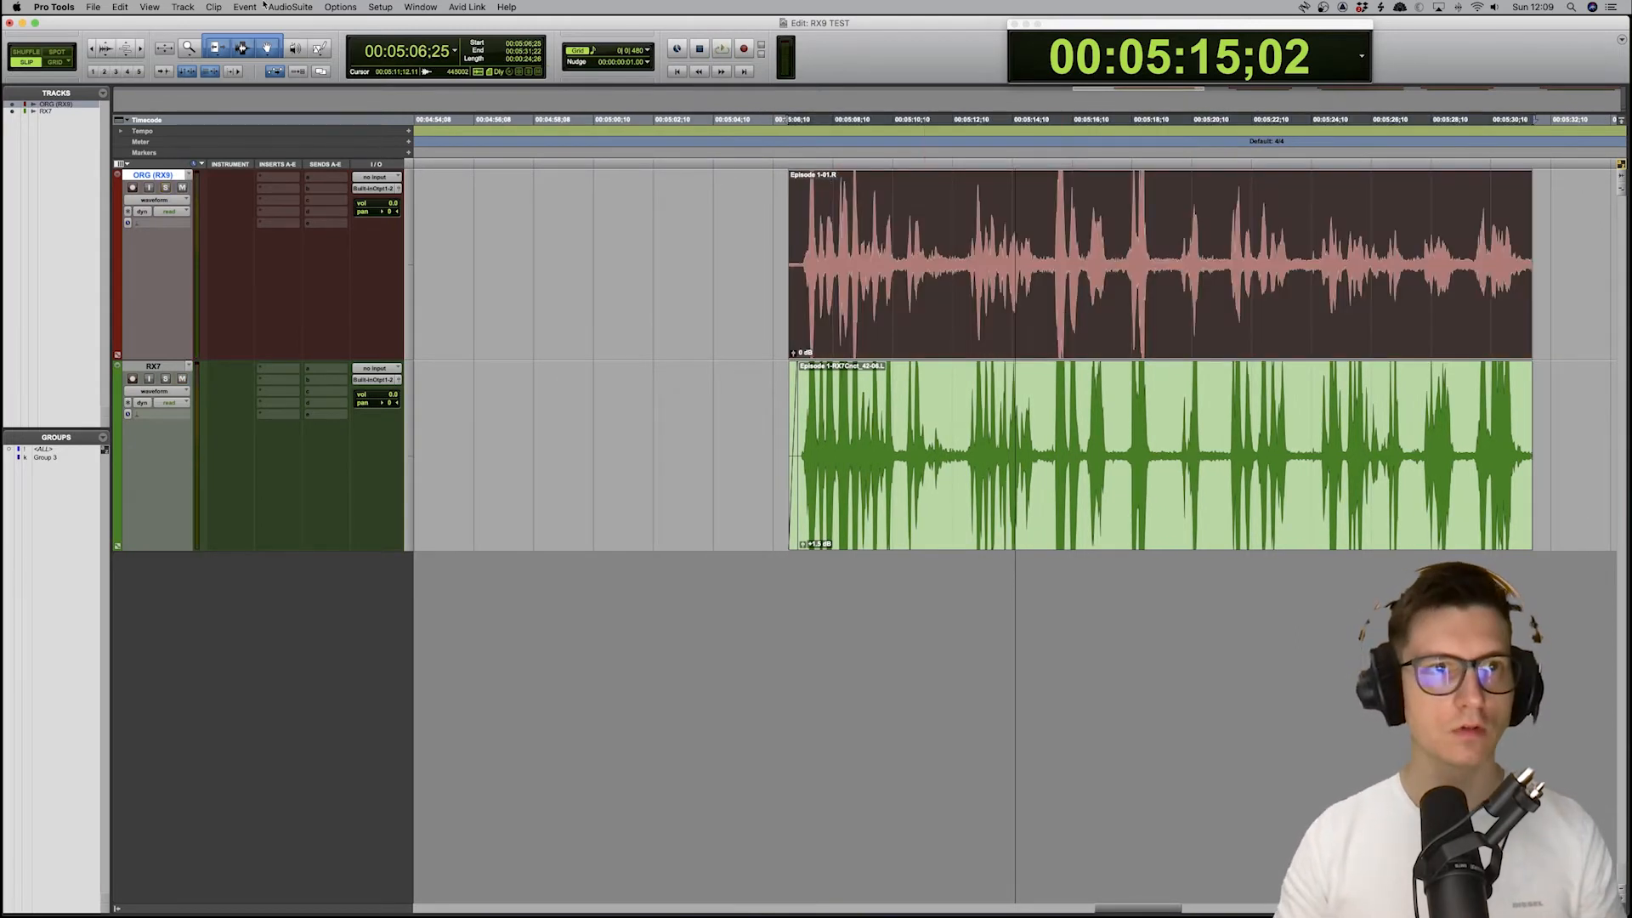
click(289, 6)
mouse_move(320, 107)
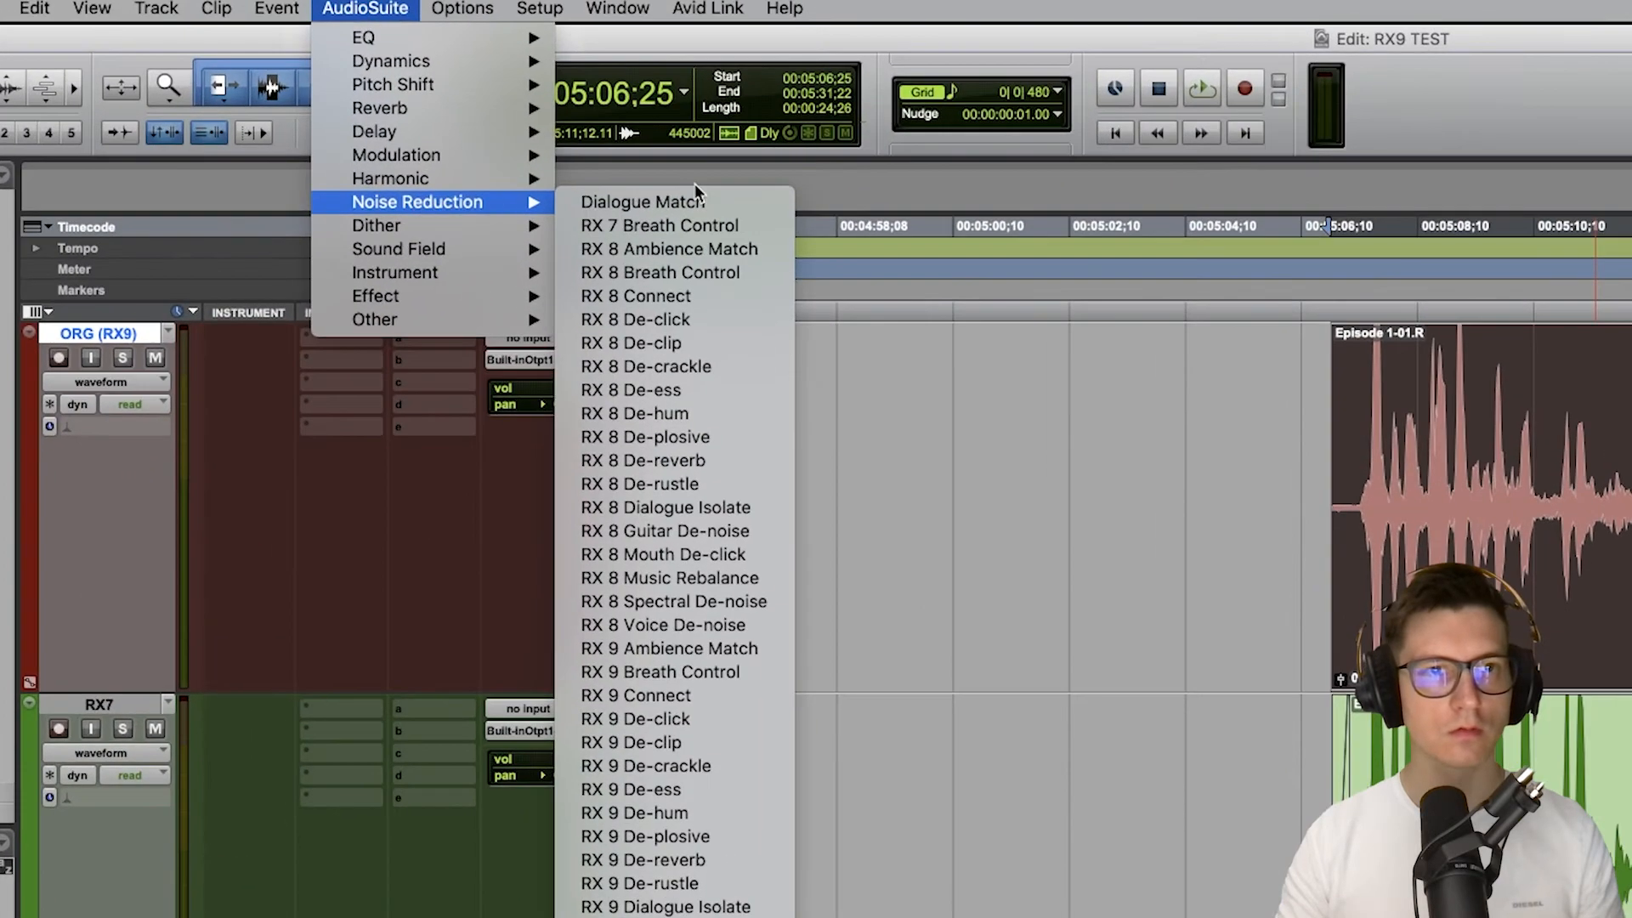
click(685, 697)
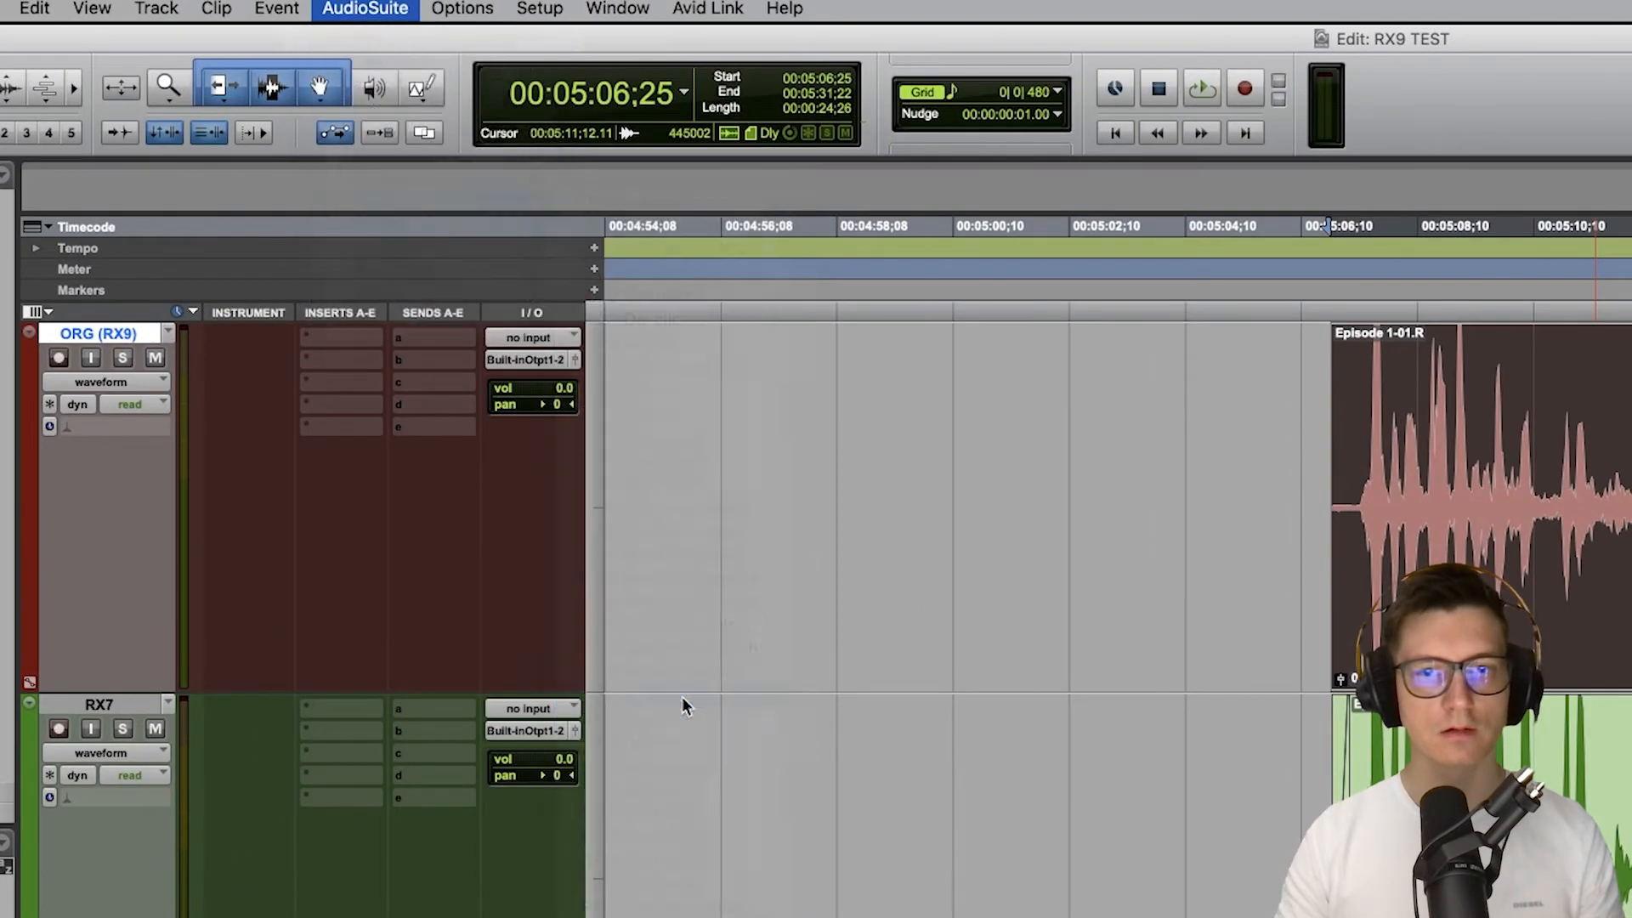
click(867, 528)
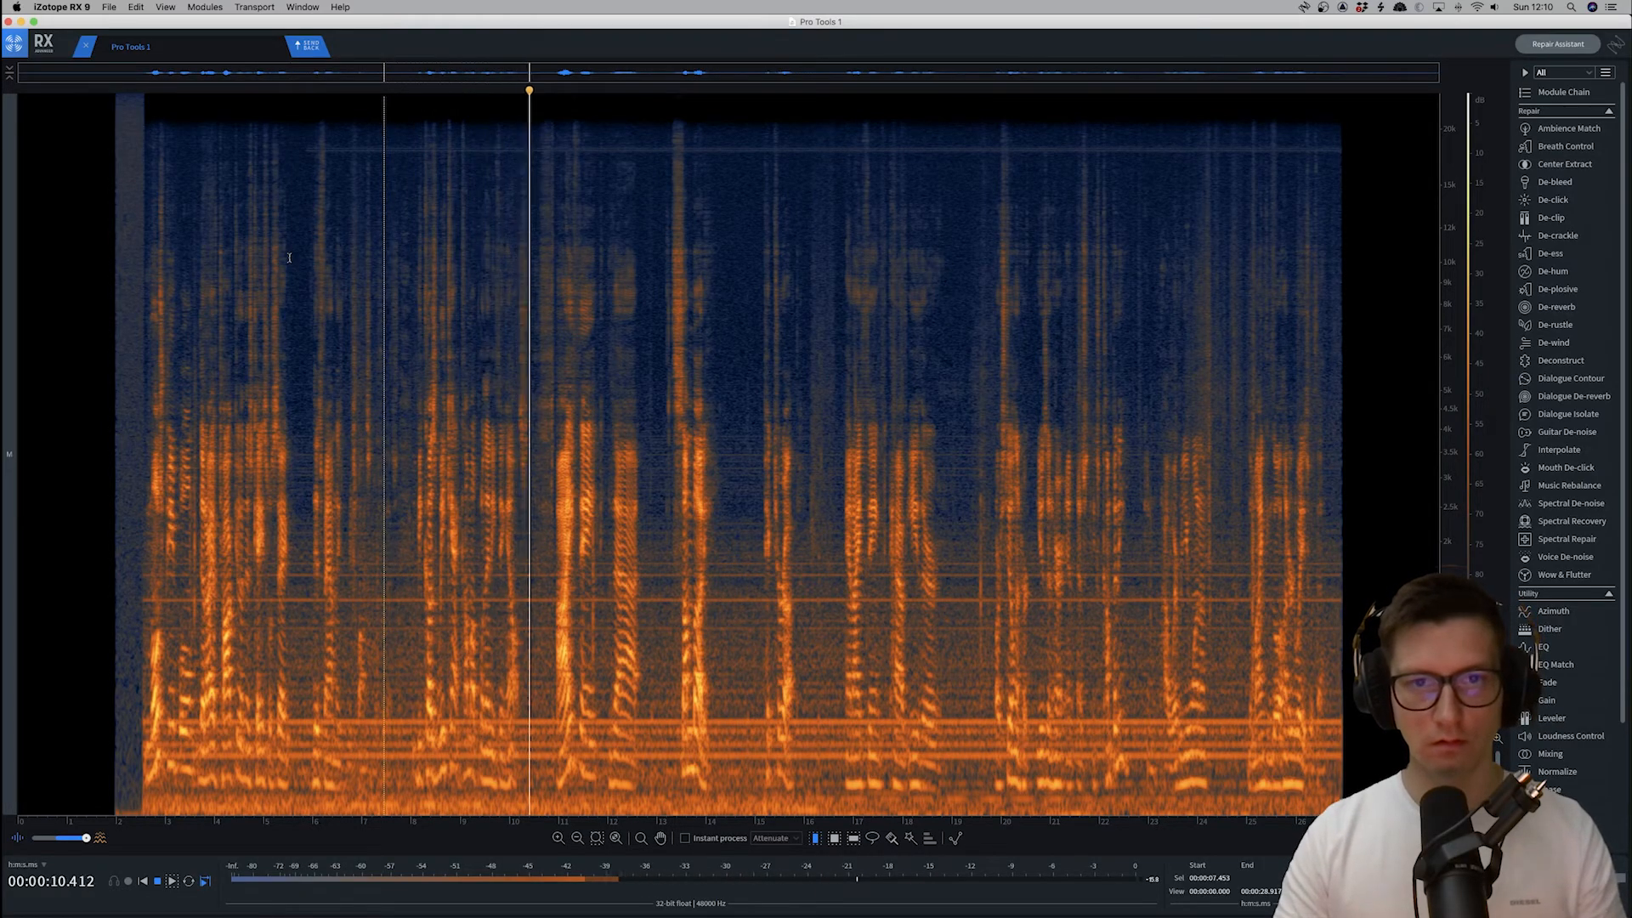
Stop playback, open the De-hum module, and learn the hum from the audio selected between 2.620 s and 27.000 s
key(space)
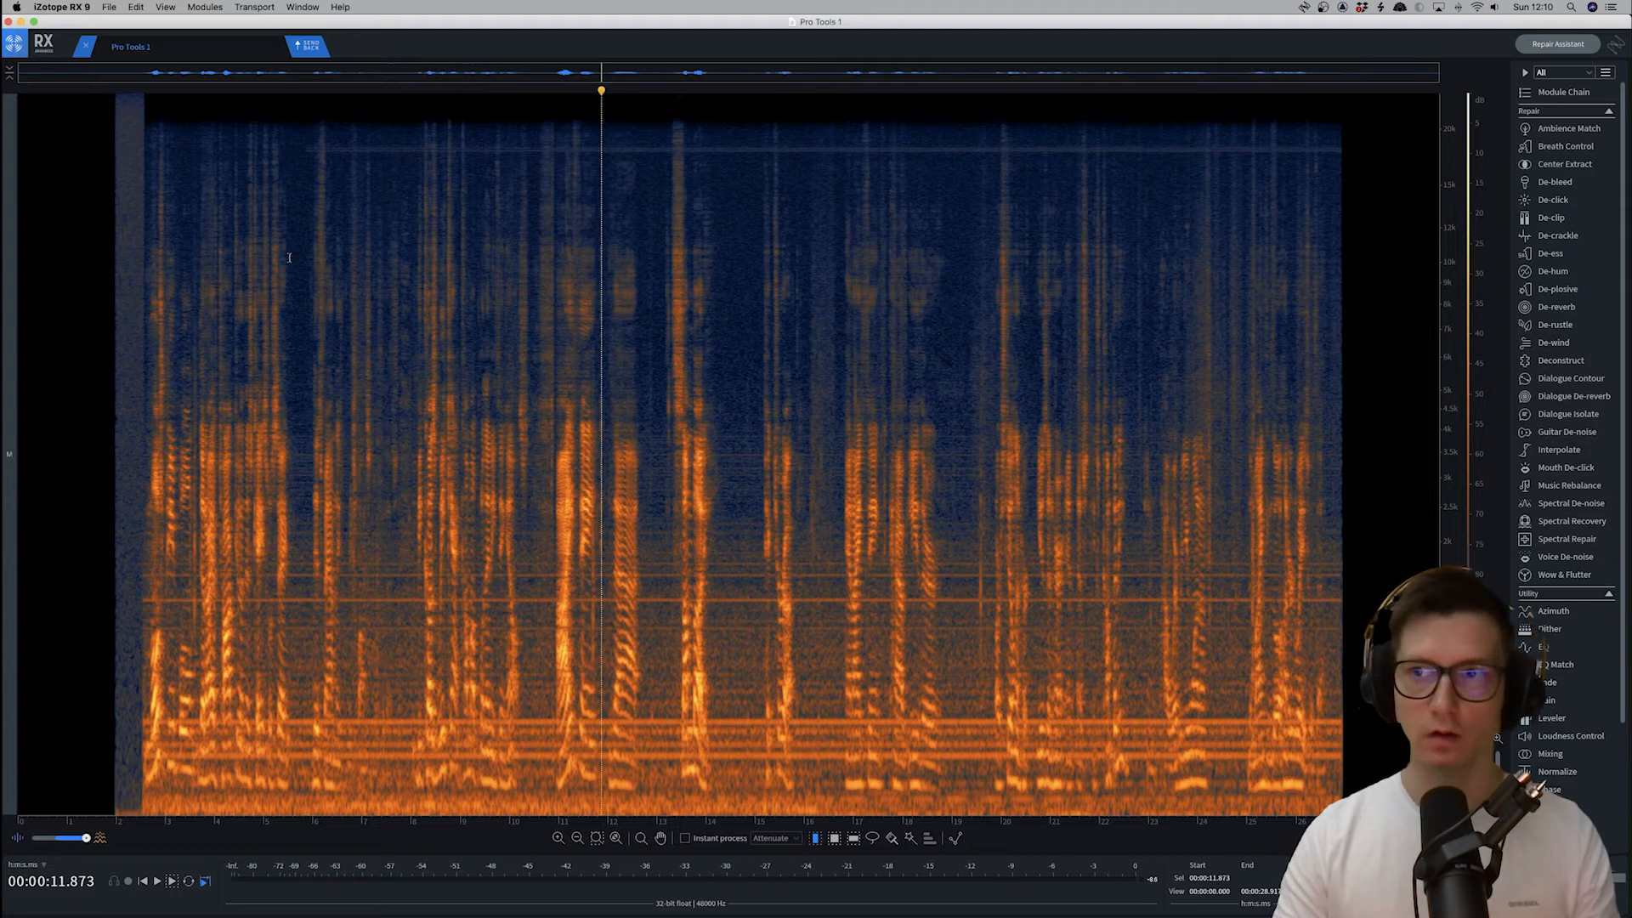
click(1563, 271)
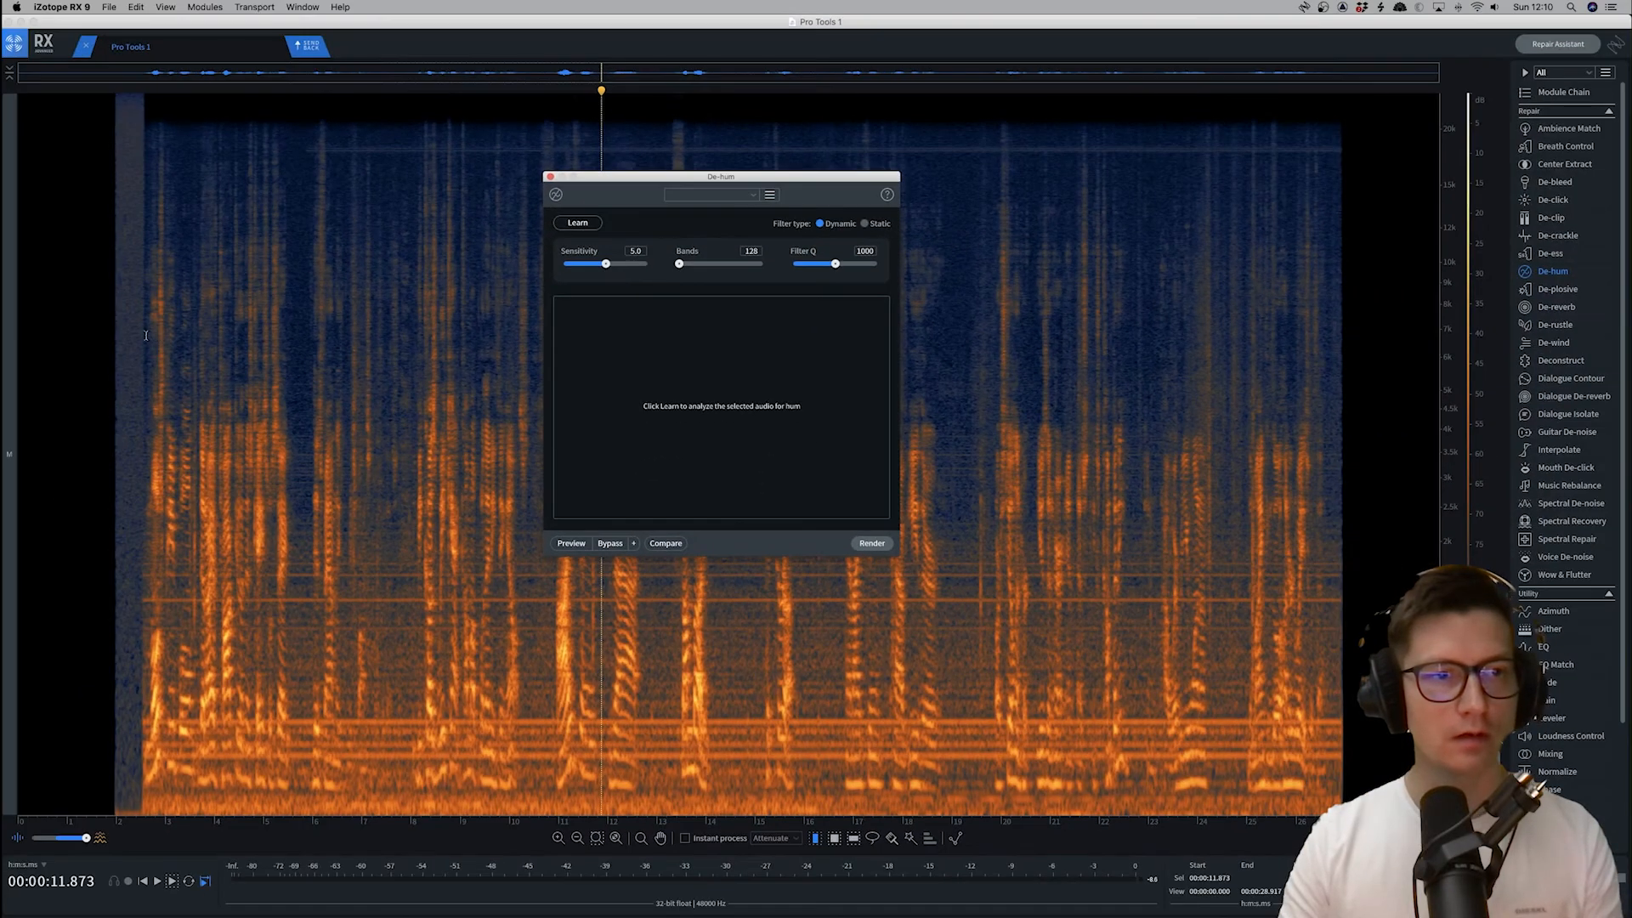
drag(145, 335, 1343, 335)
click(568, 224)
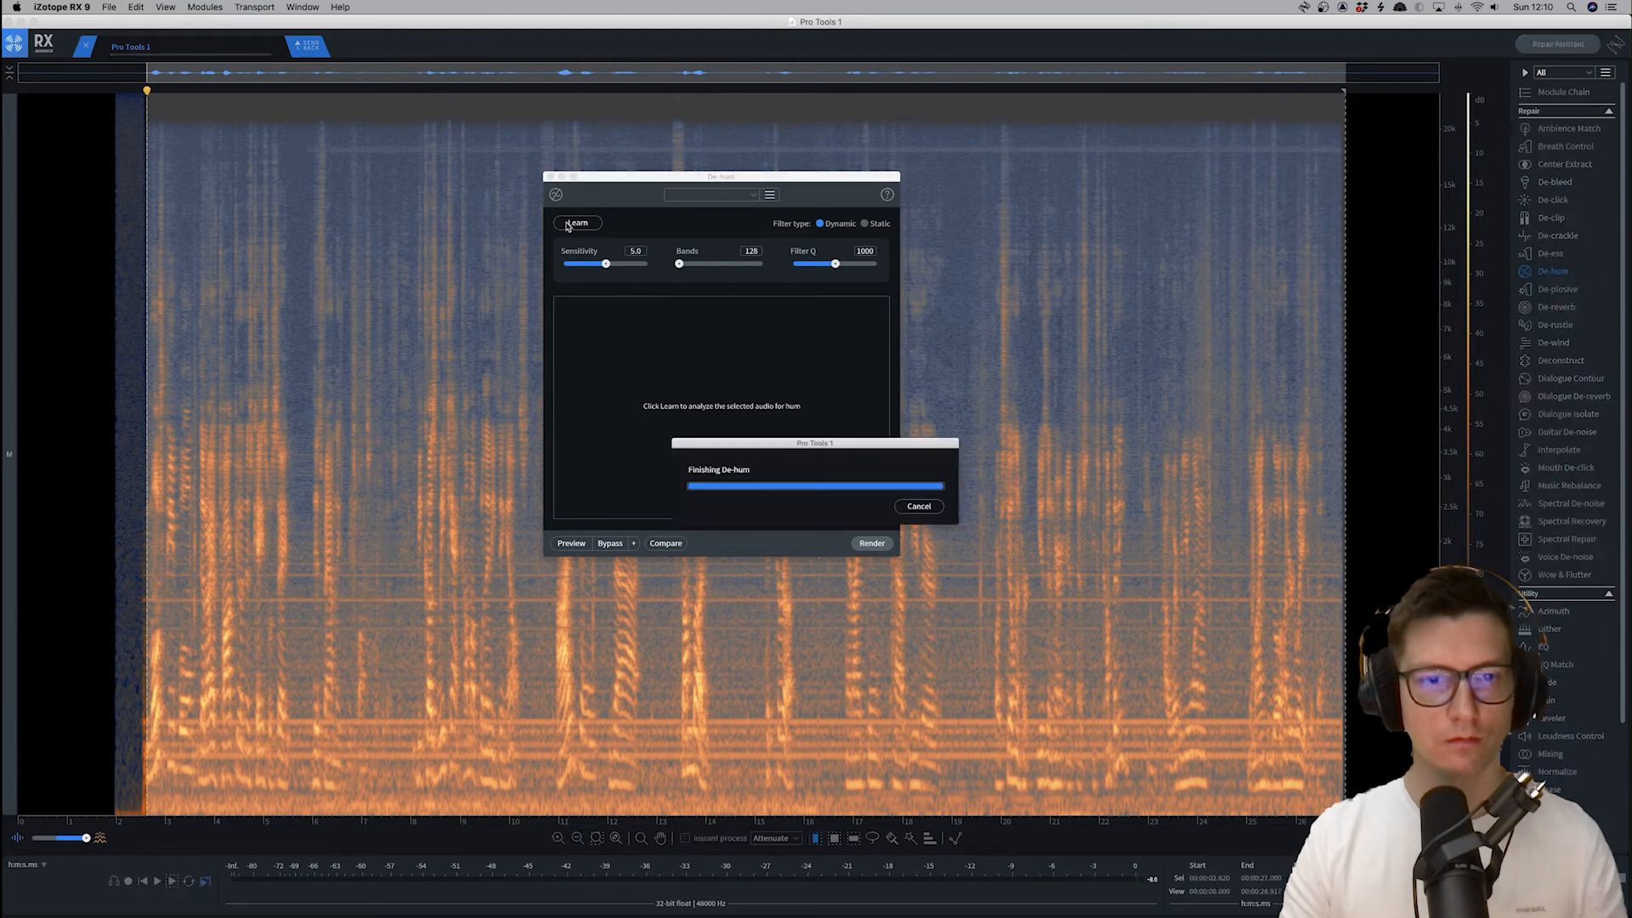
Play the selected audio unprocessed, and preview it with the current De-hum settings
key(space)
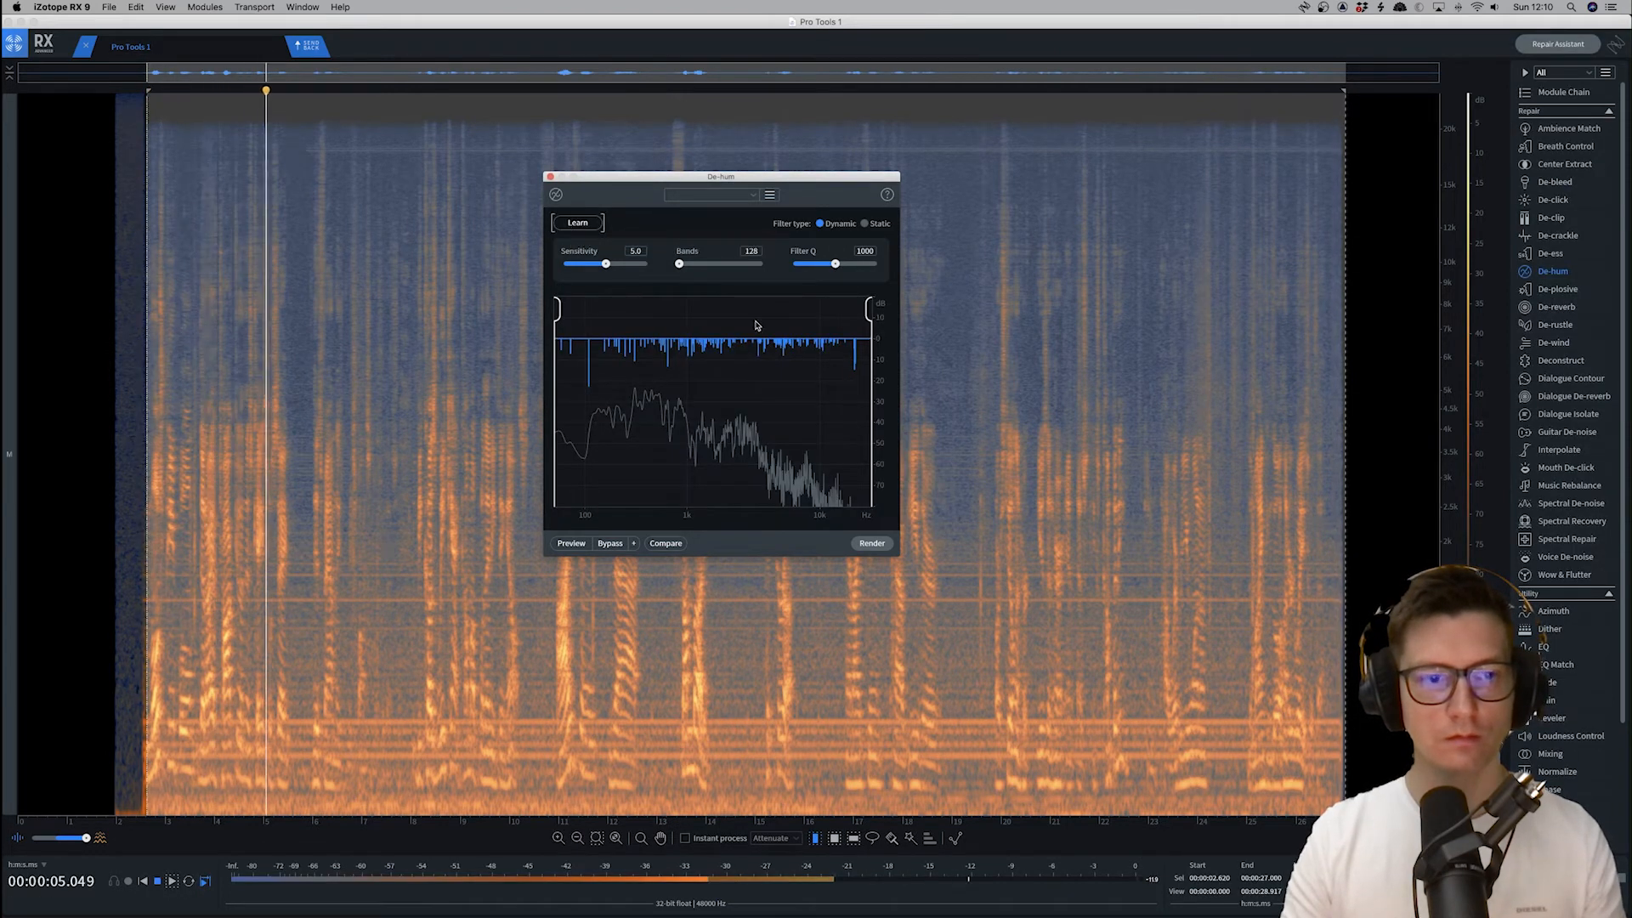
key(space)
click(572, 547)
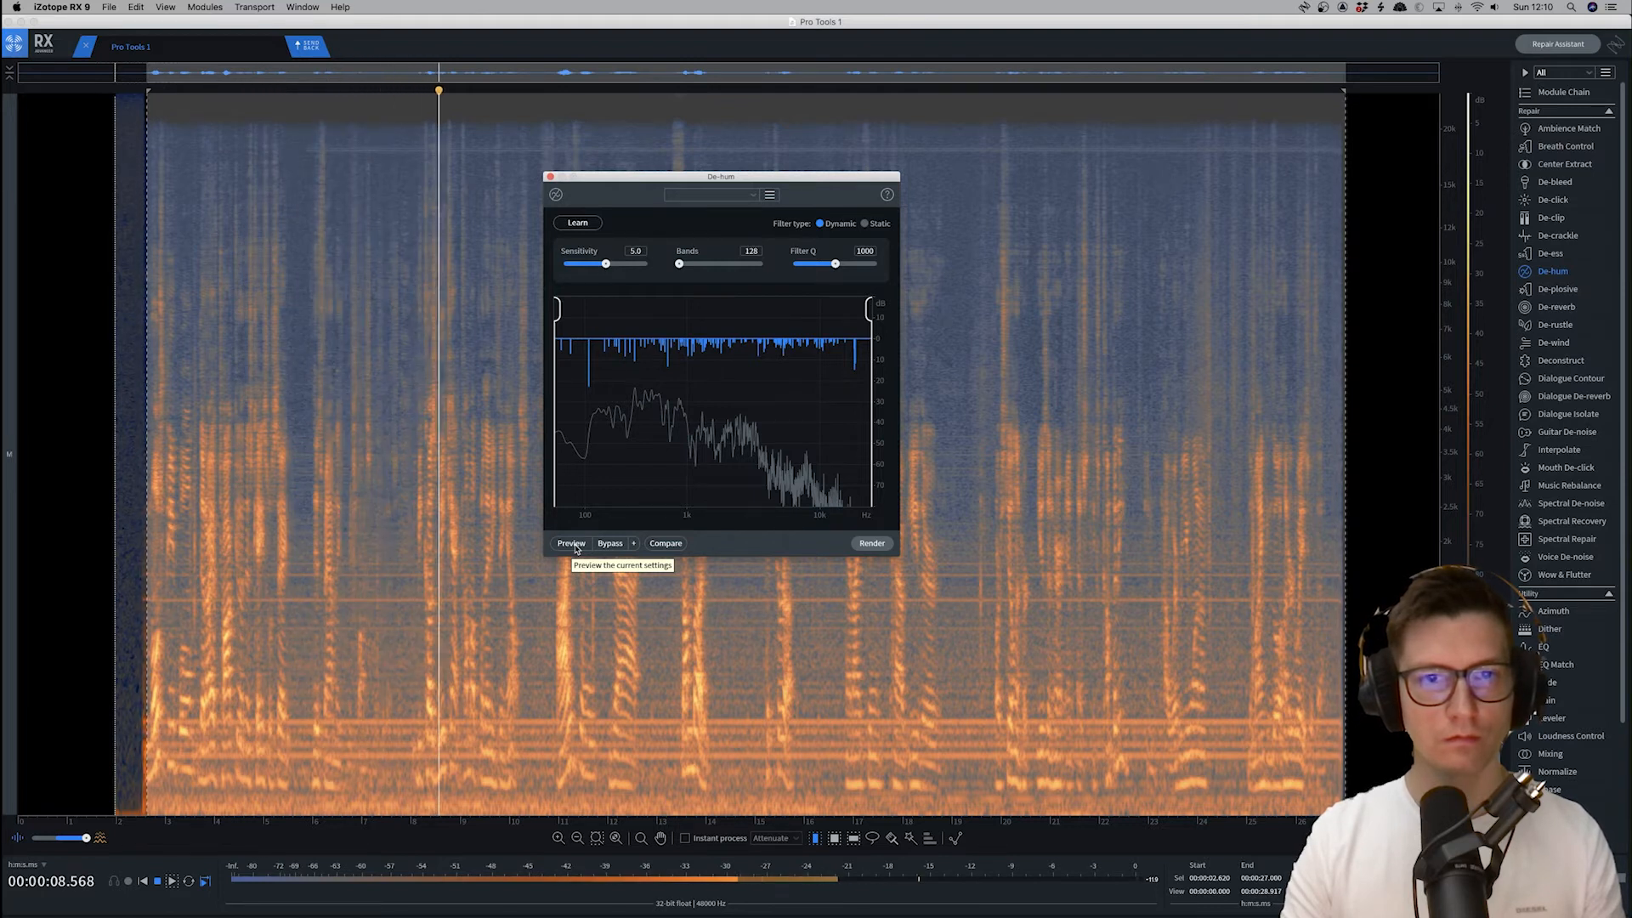
click(573, 544)
key(space)
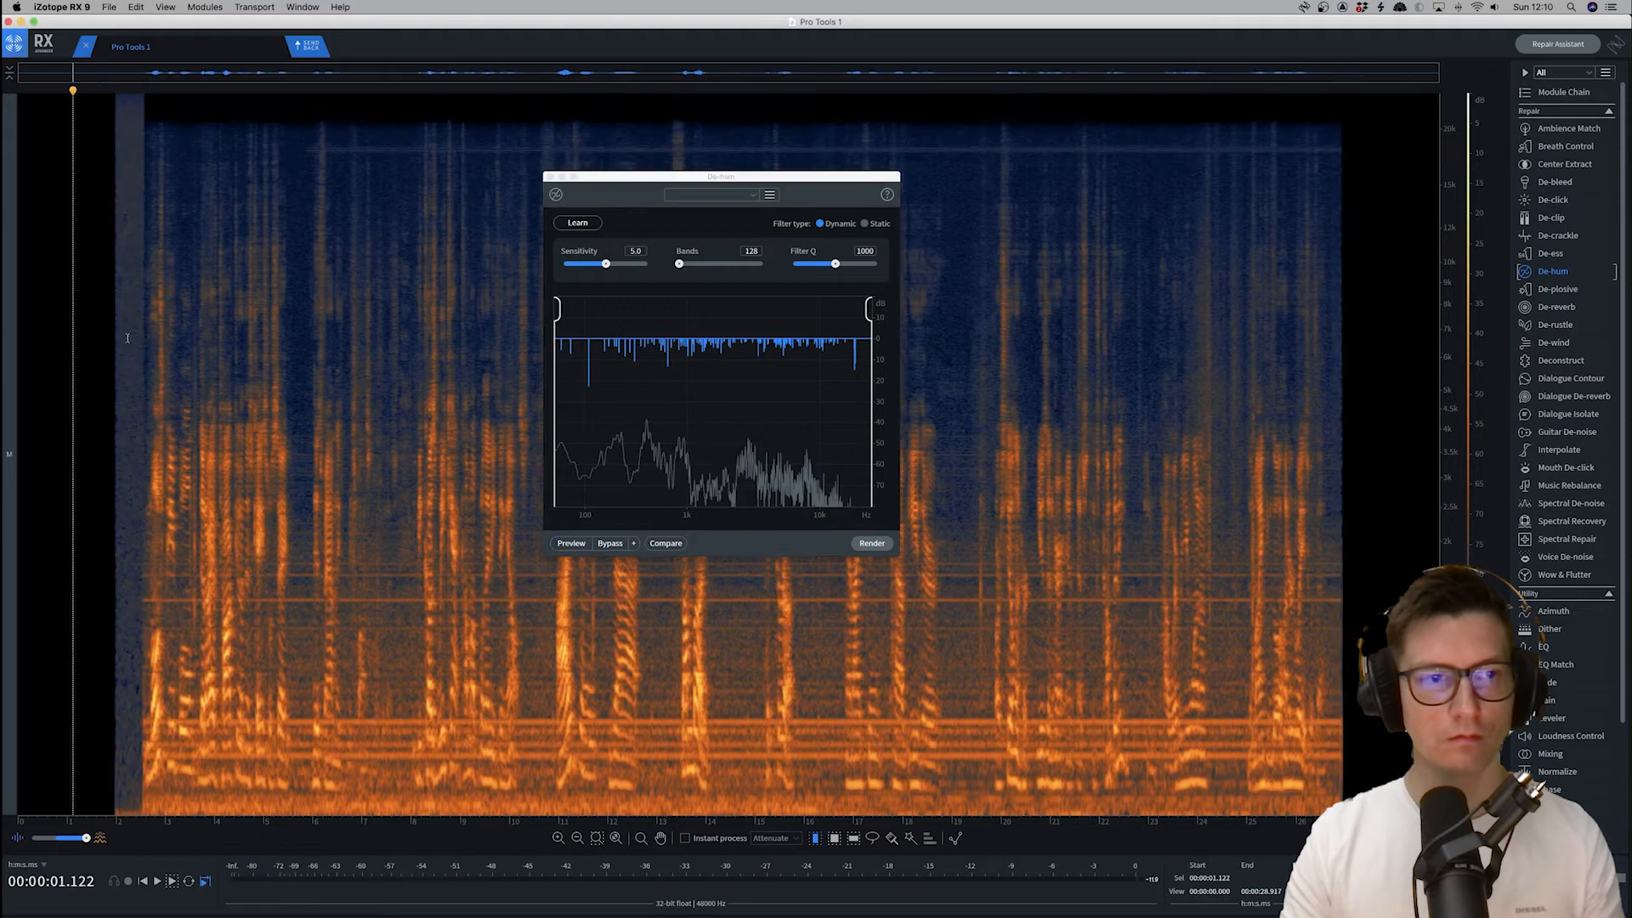
Silence the noise before the dialogue from 1.718 s to 2.595 s, and play the audio from 5.498 s
drag(102, 340, 145, 337)
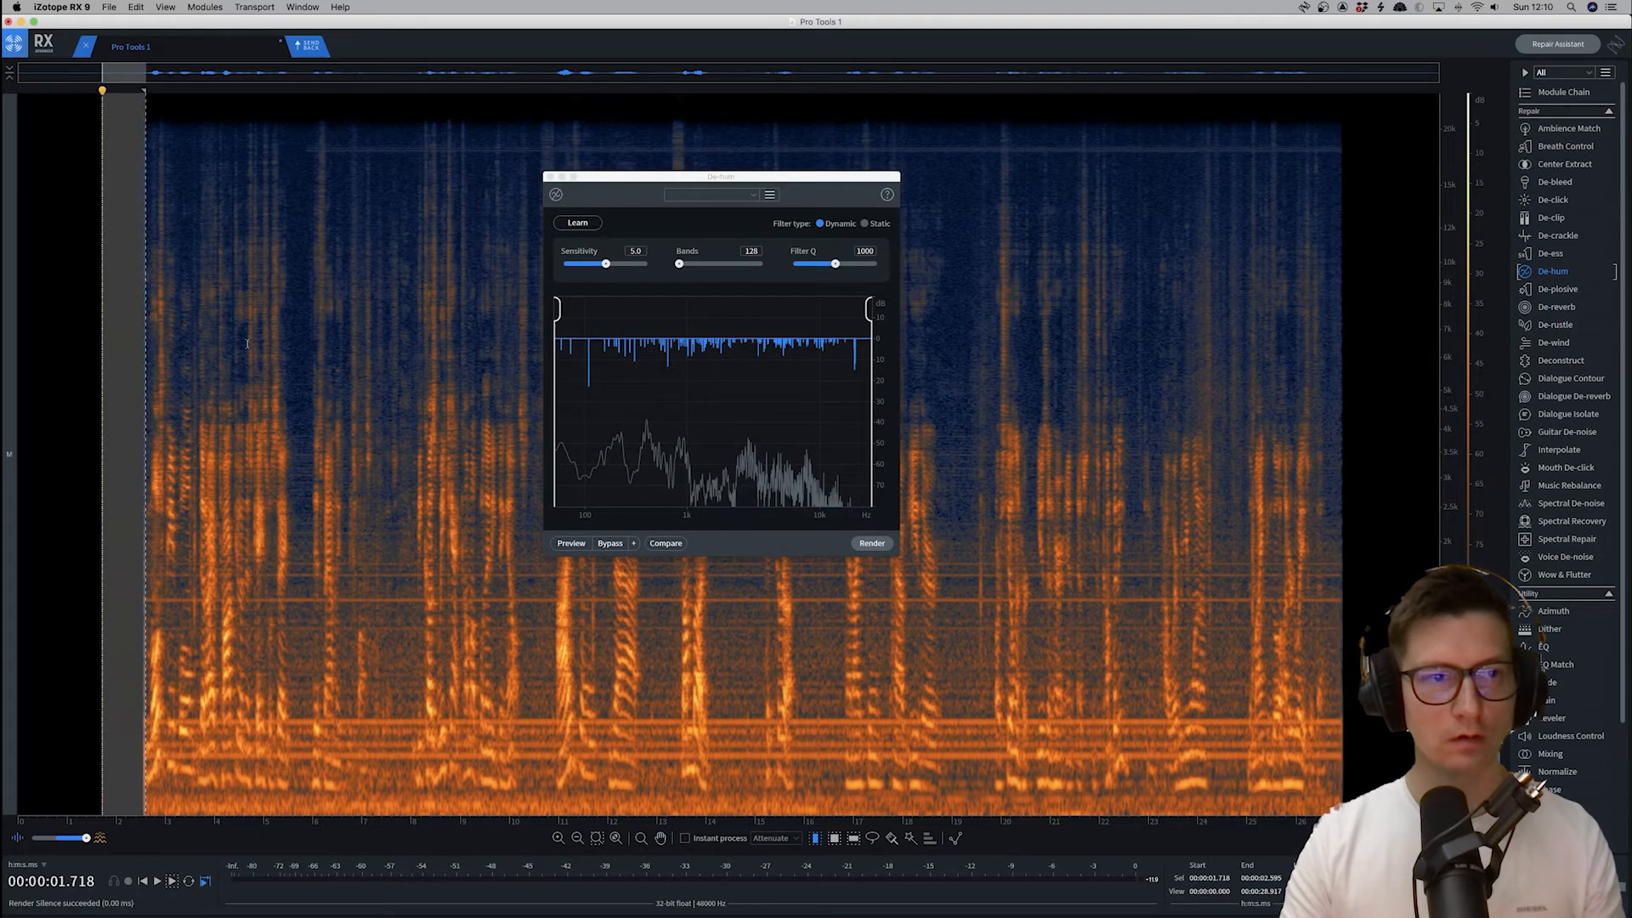
click(289, 340)
key(space)
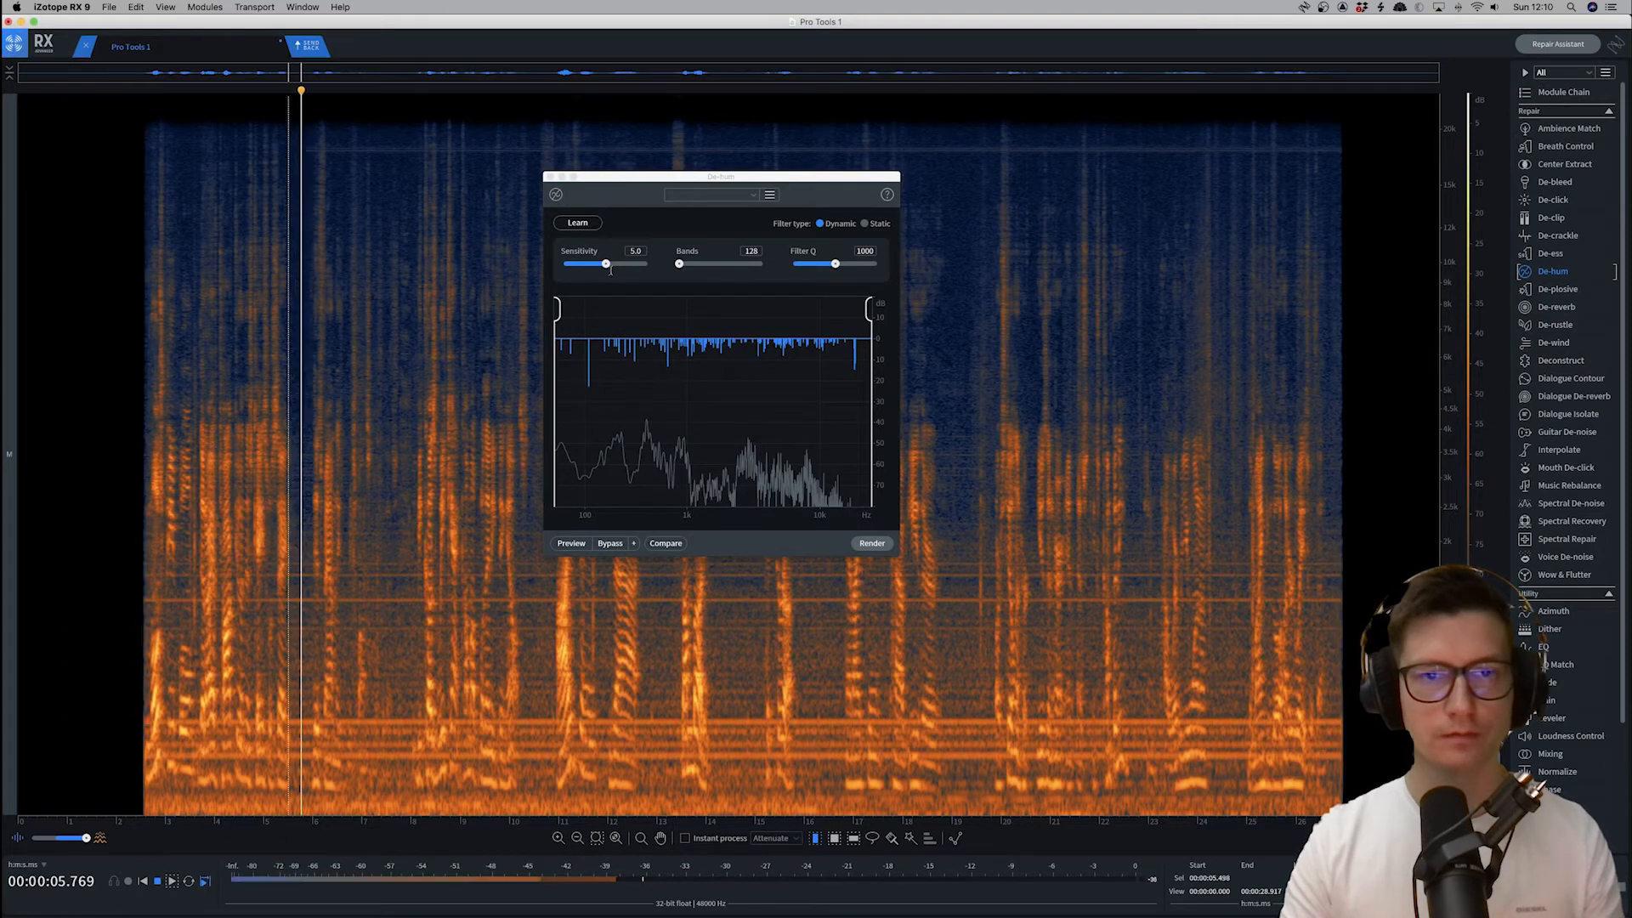
Select the audio from 4.824 s to 20.787 s, play it unprocessed, and preview it through the De-hum module
click(754, 196)
click(483, 196)
drag(255, 204, 1039, 320)
key(space)
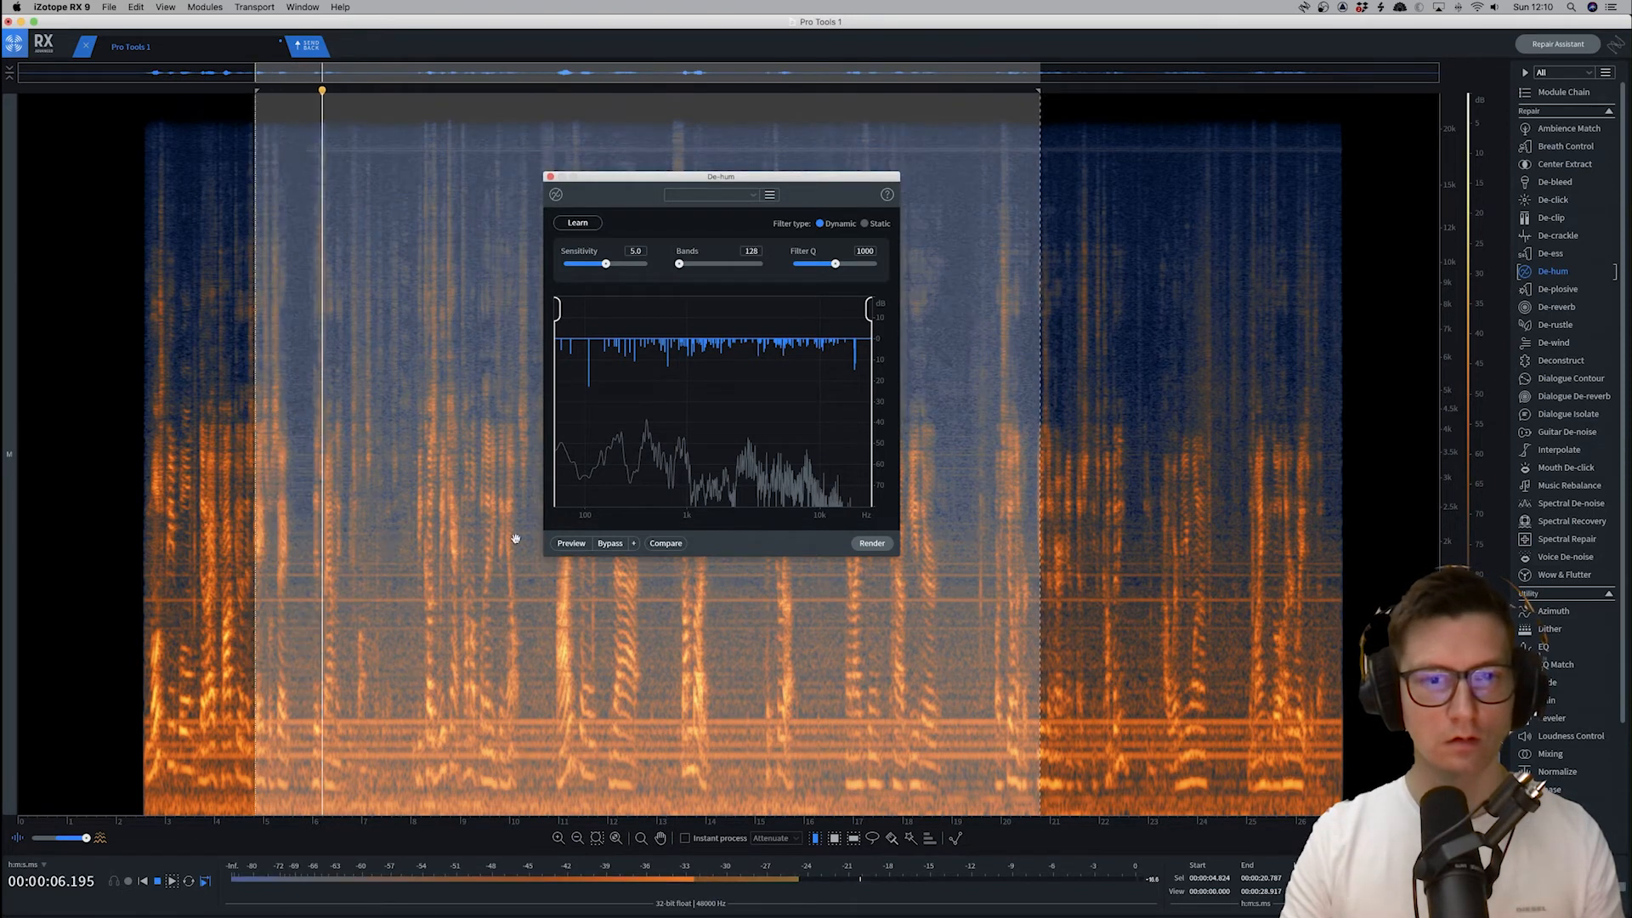
click(572, 544)
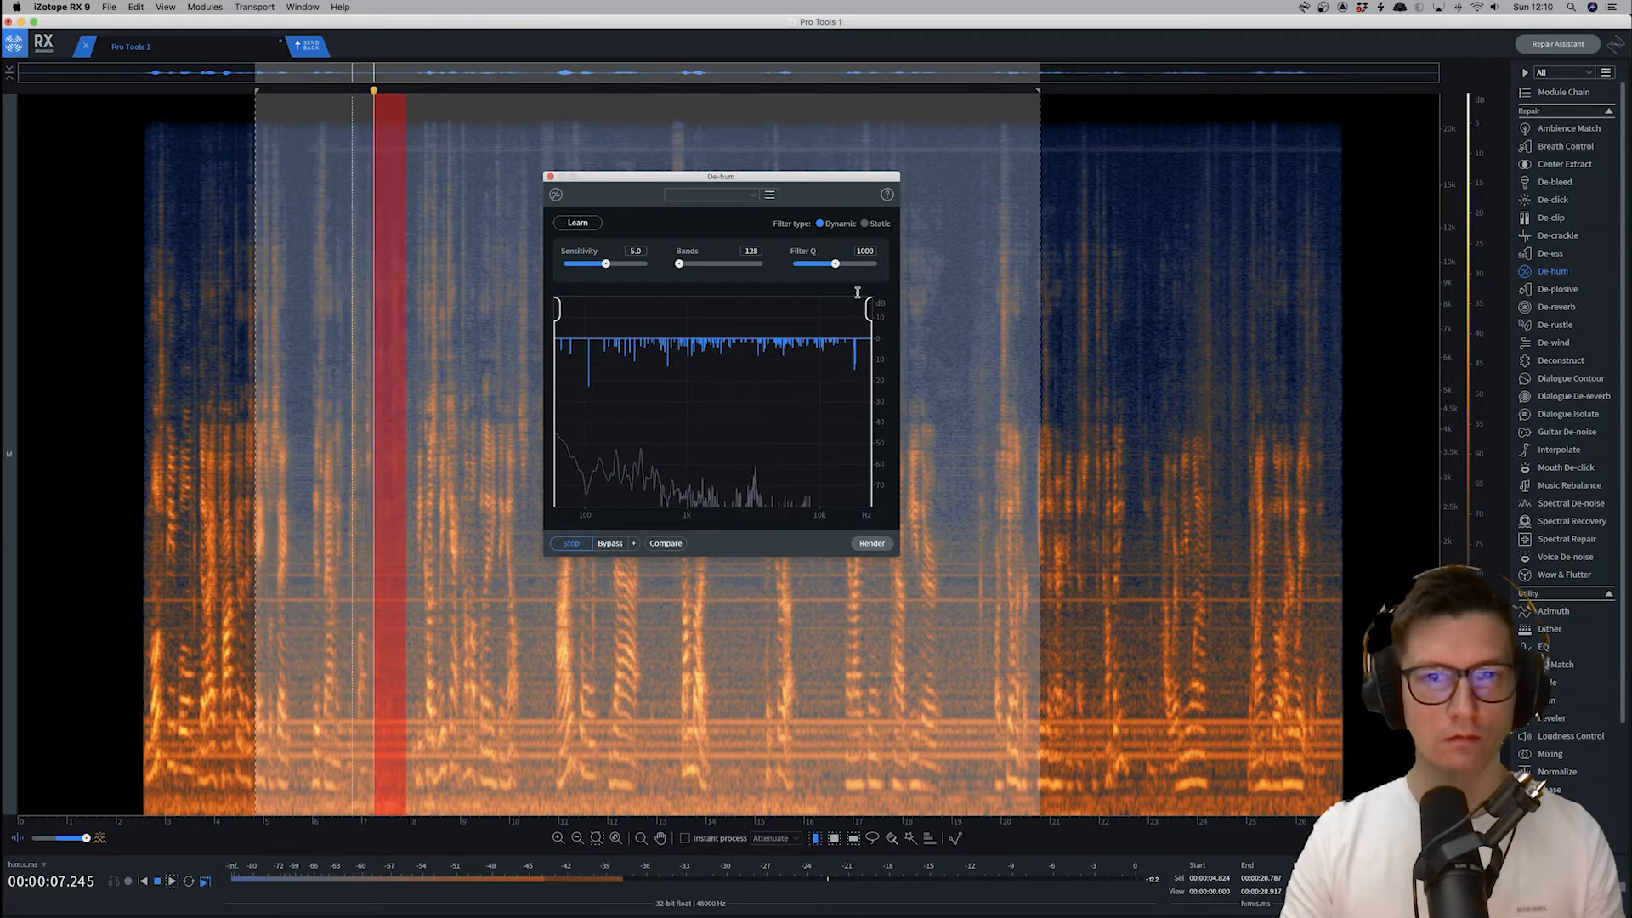
mouse_move(868, 313)
mouse_down()
mouse_move(726, 313)
mouse_move(870, 312)
mouse_up()
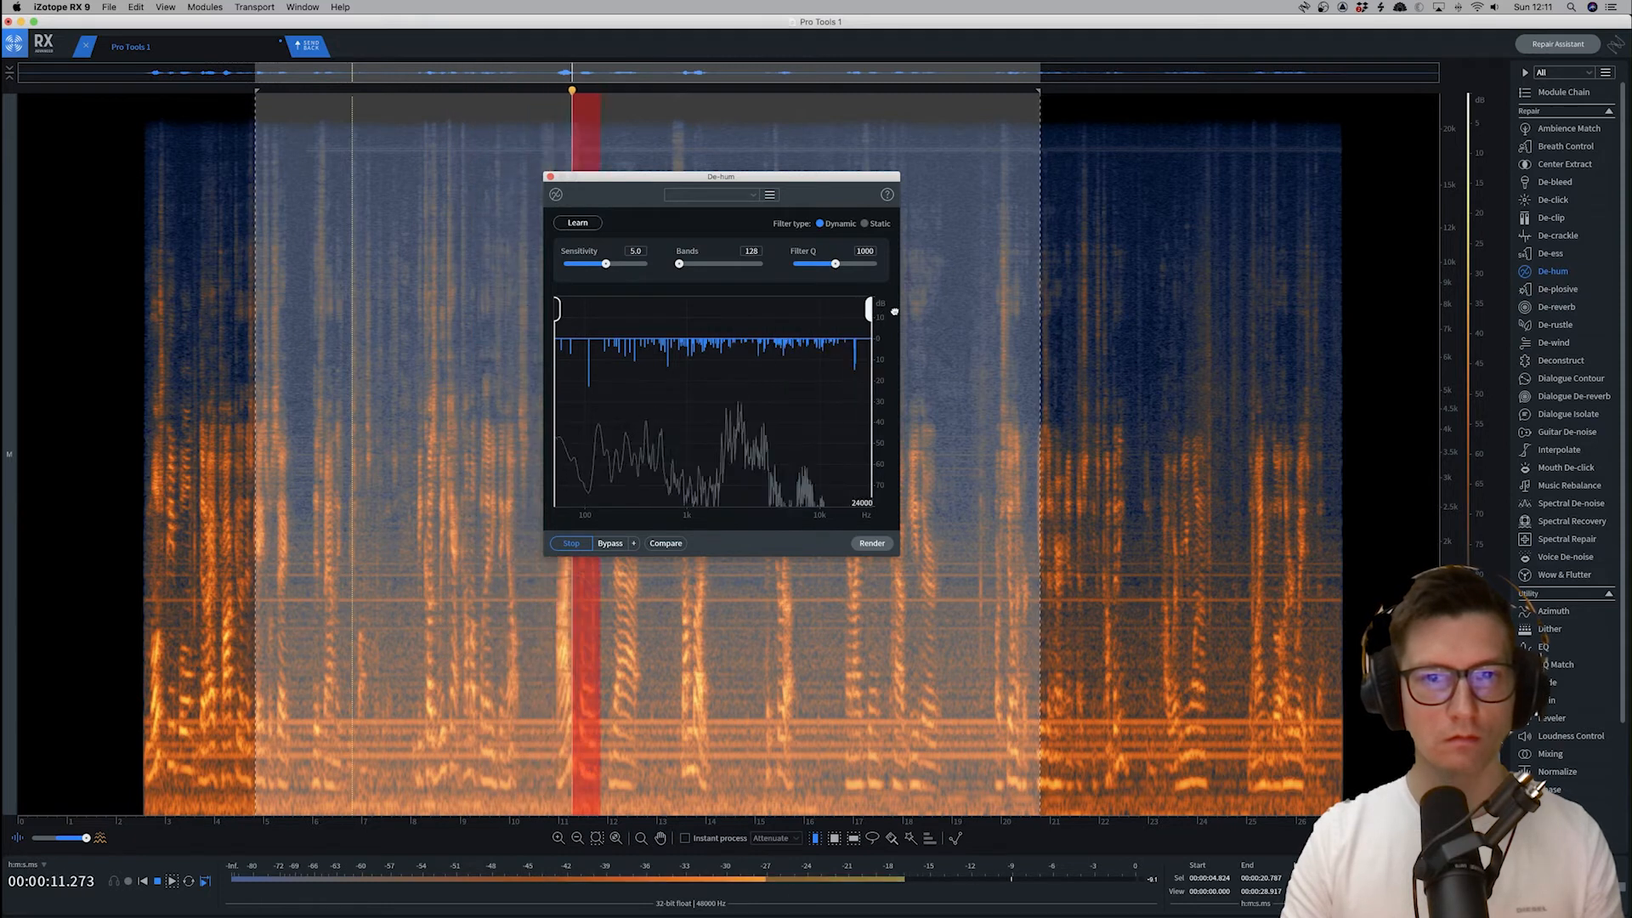
drag(557, 310, 607, 269)
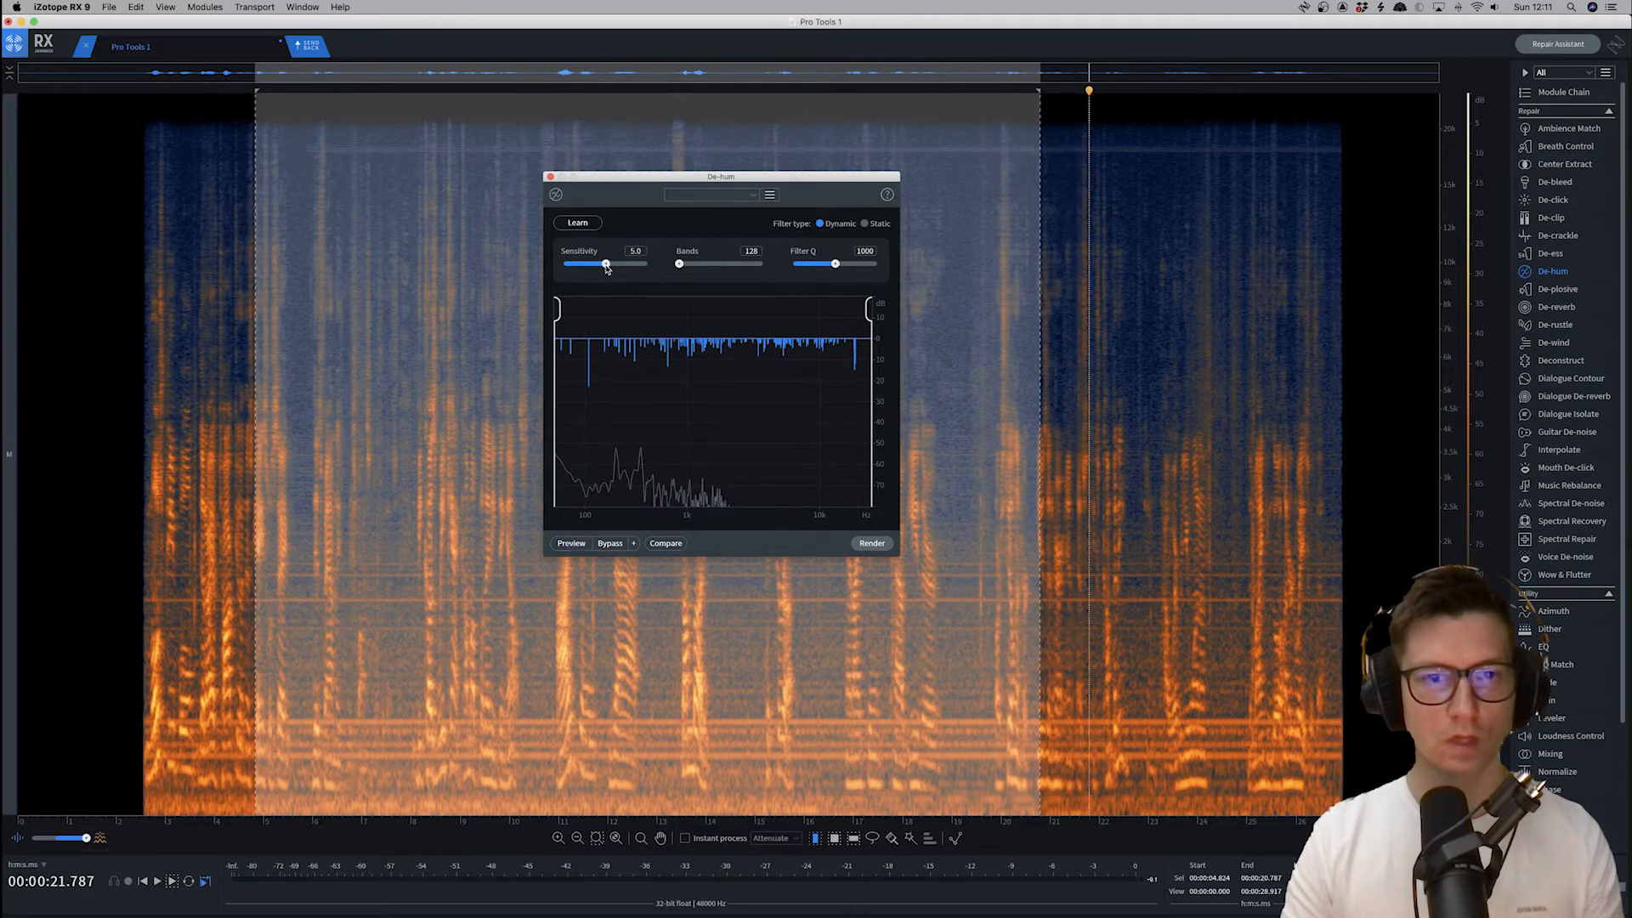
Select the whole file and render De-hum on it twice with sensitivity 5.0, 128 bands and filter Q 1000
click(334, 433)
key(super+a)
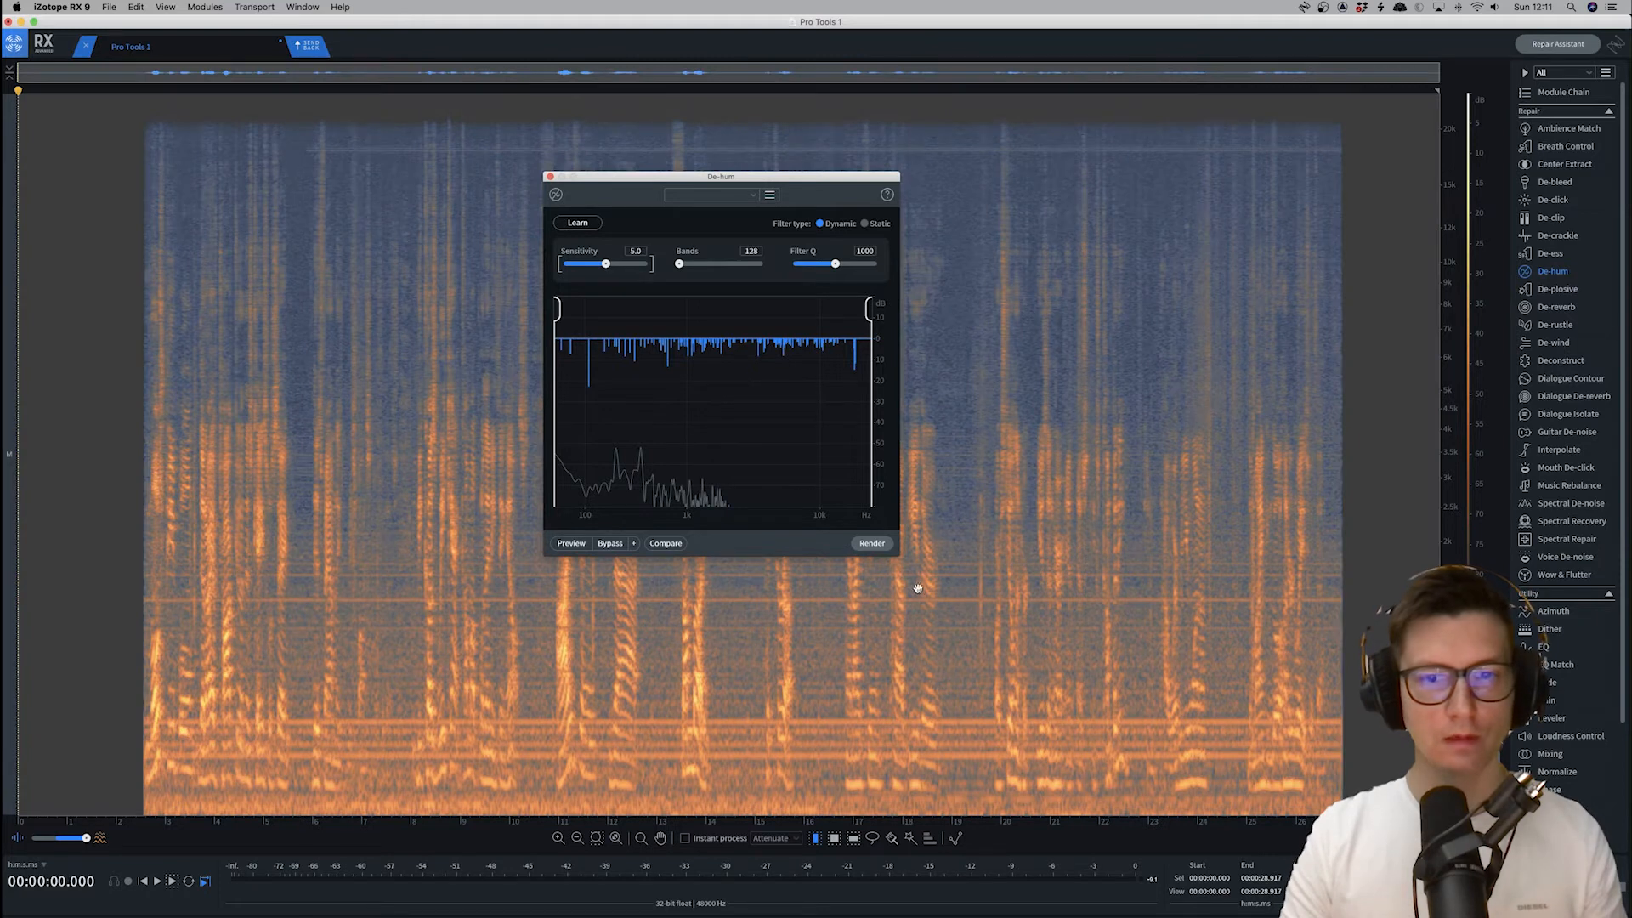
click(882, 550)
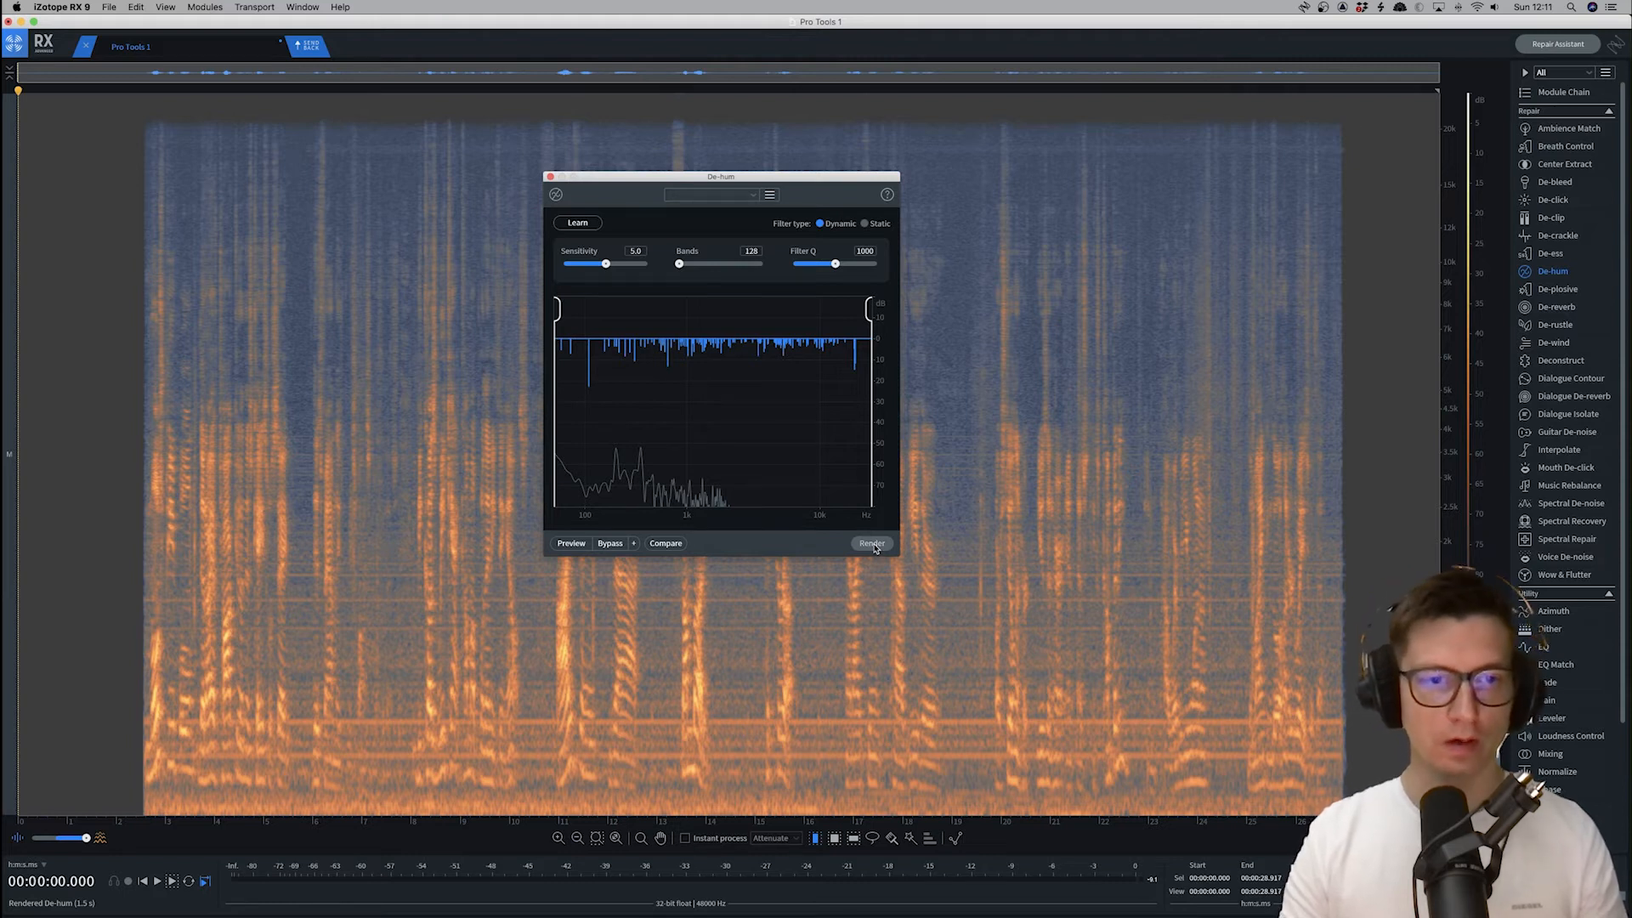
click(872, 544)
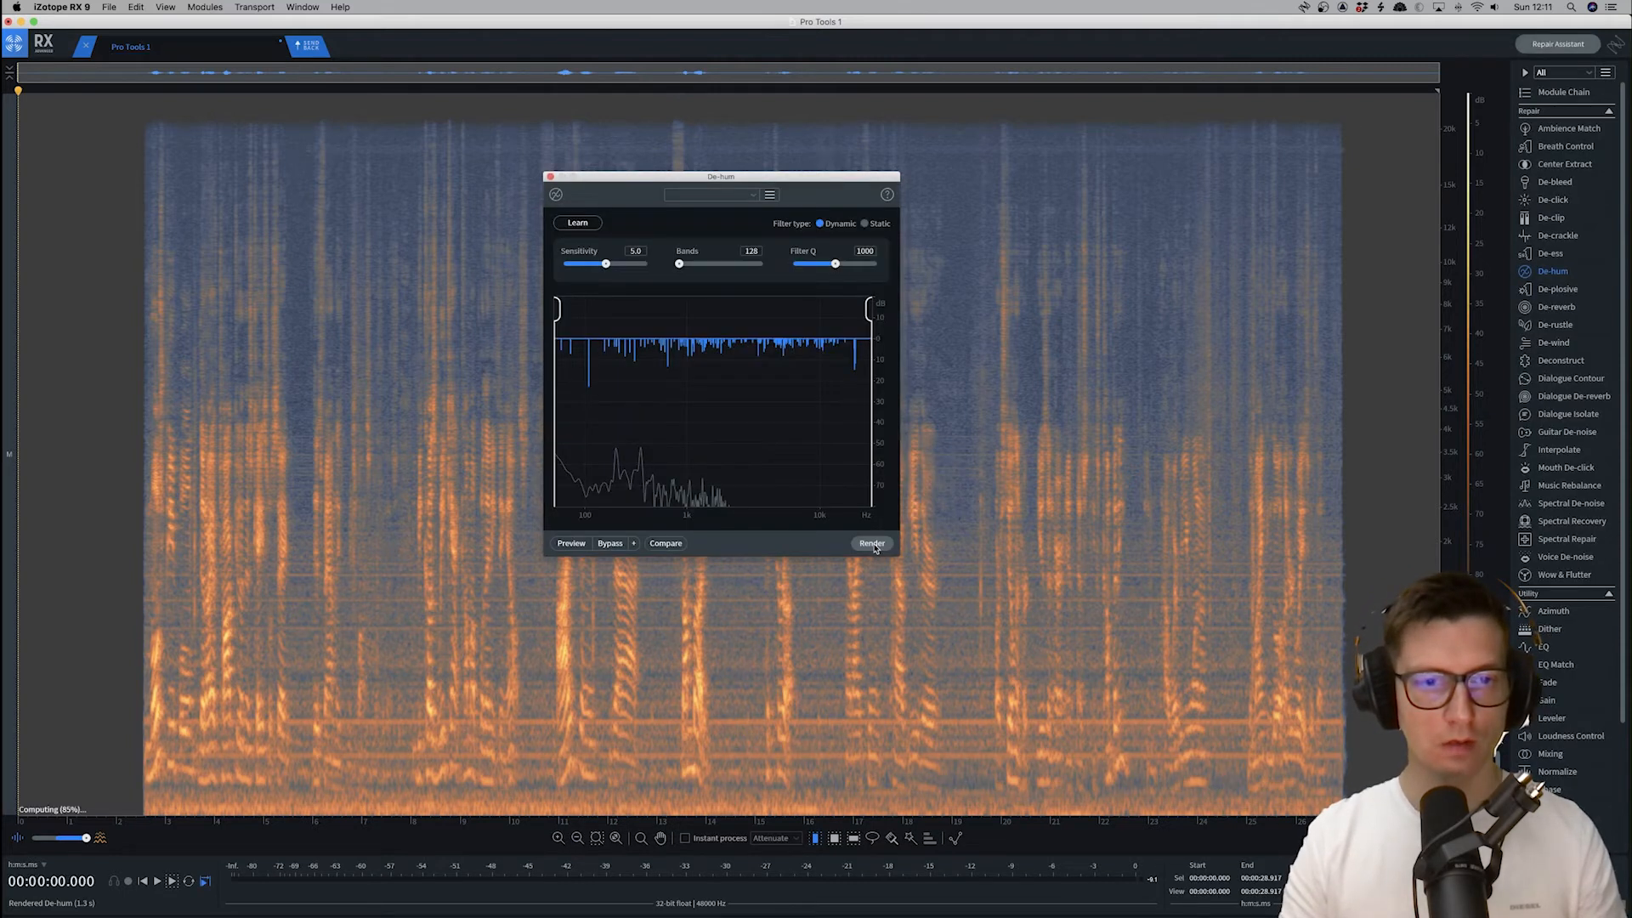
Play the rendered audio from 2.146 s, just before the dialogue starts, and stop at 9.137 s
click(380, 513)
click(123, 412)
key(space)
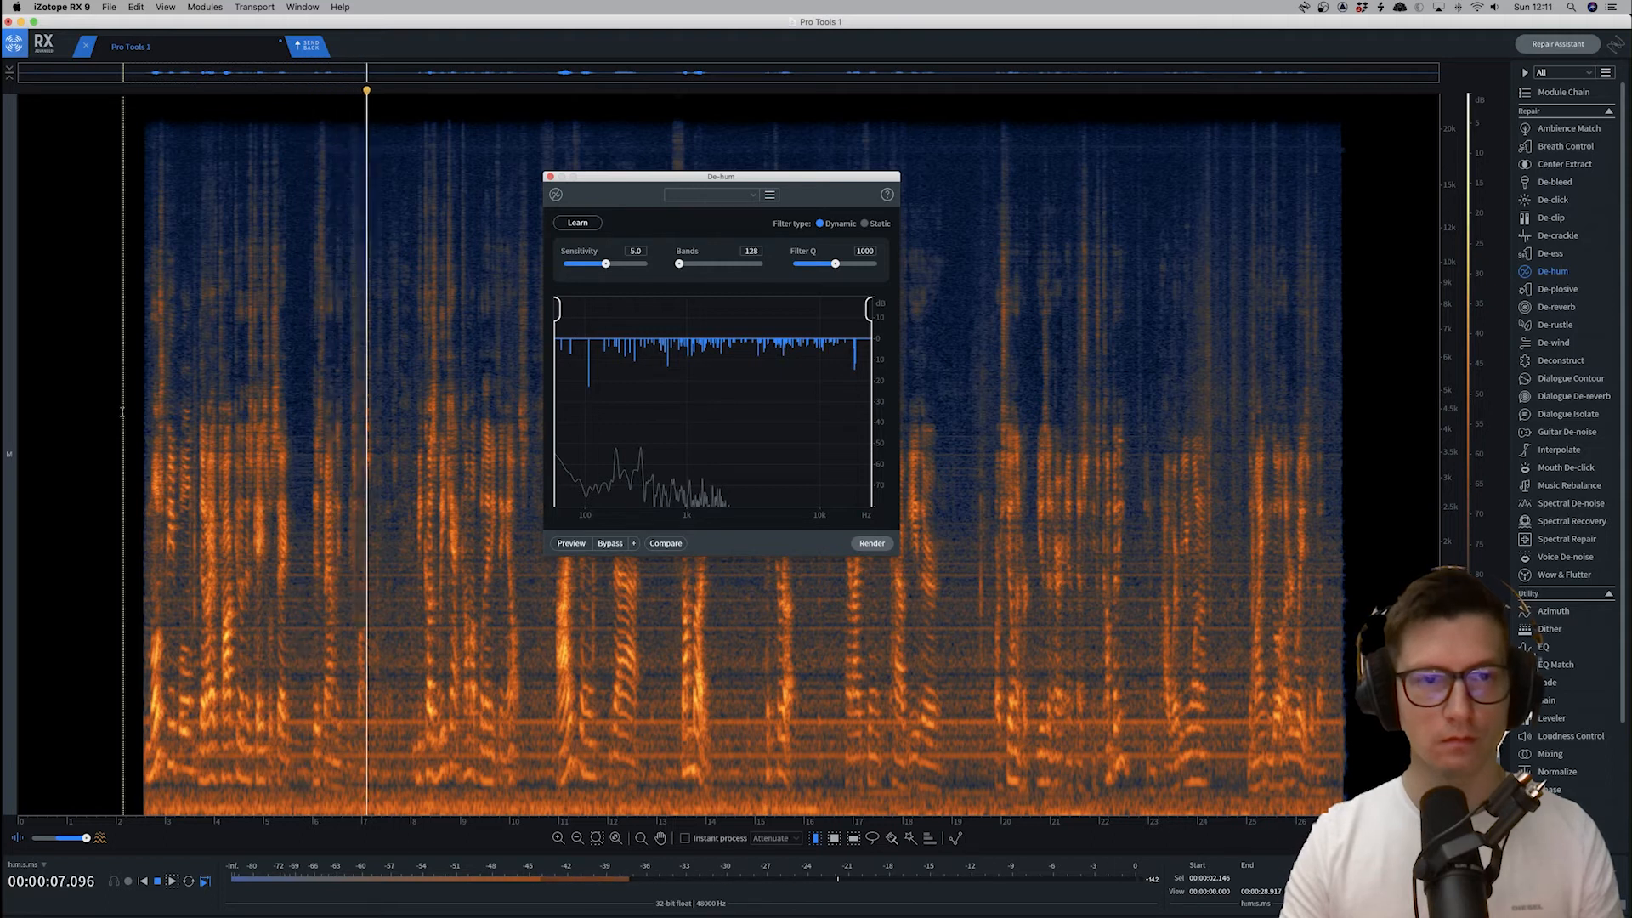
key(space)
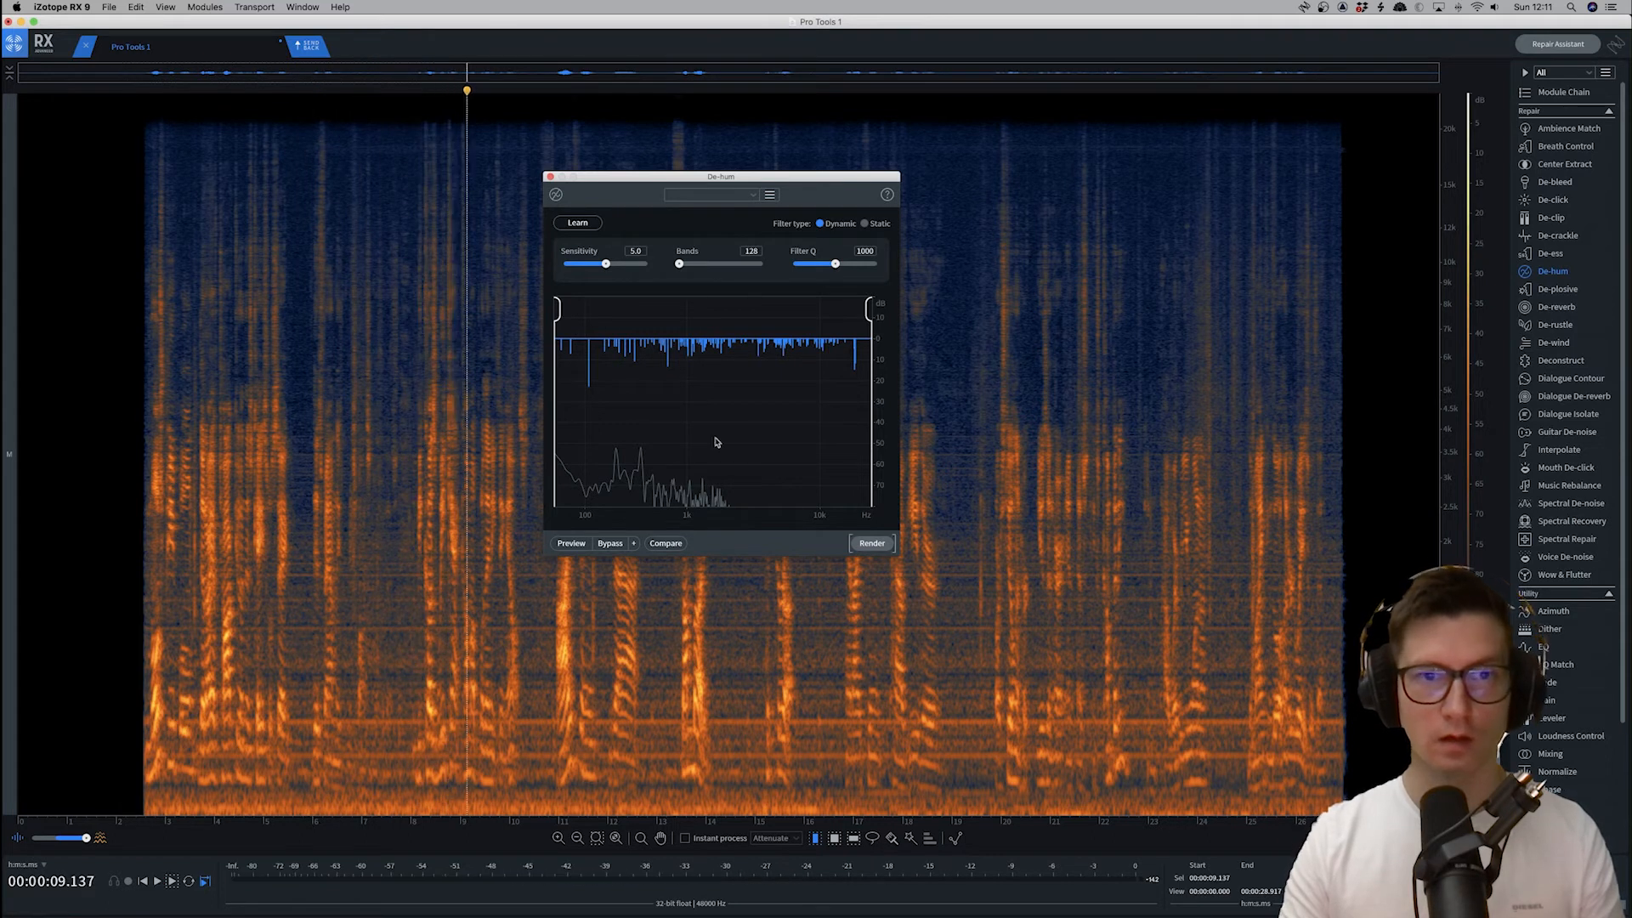
Render De-hum once more over the whole file and audition the result from 2.000 s to 11.812 s
click(873, 544)
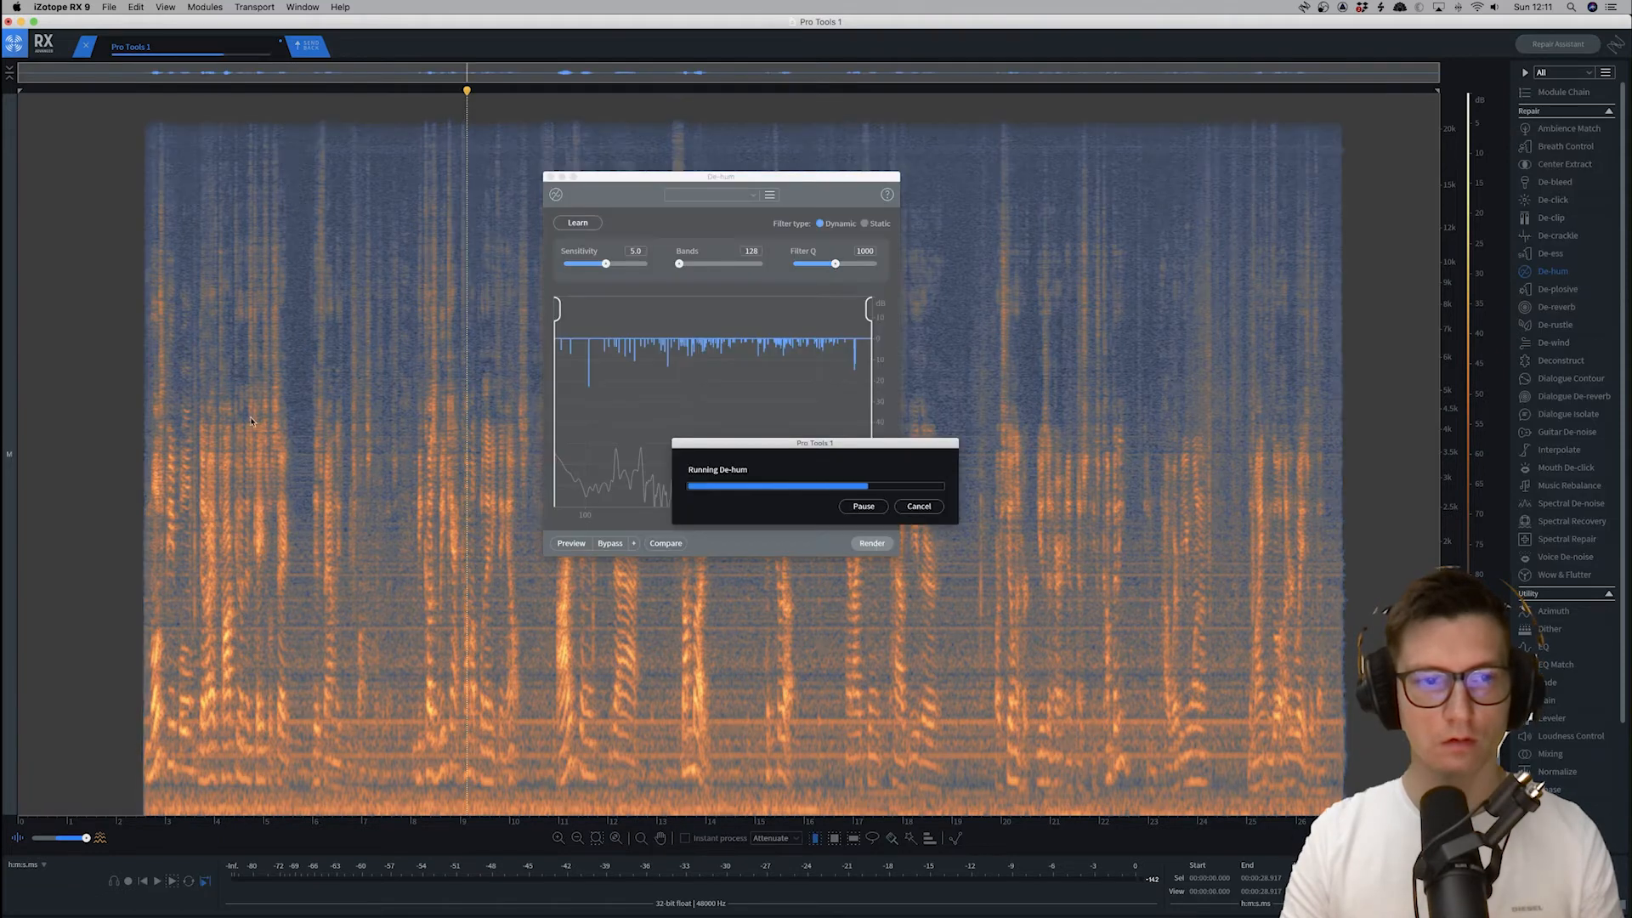
click(117, 371)
key(space)
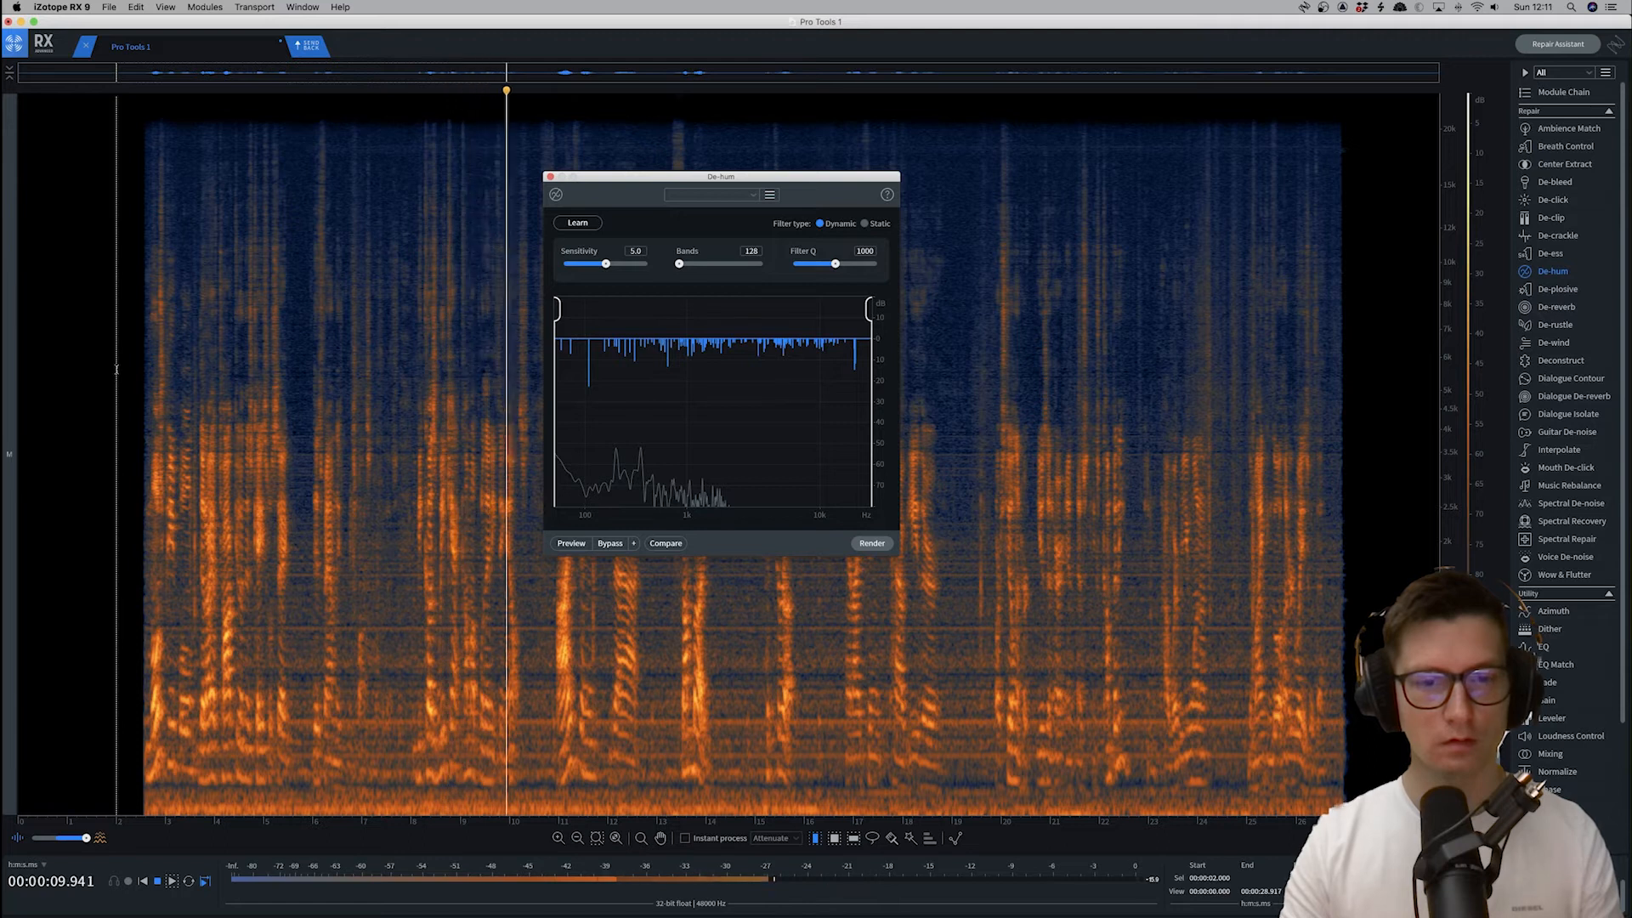
key(space)
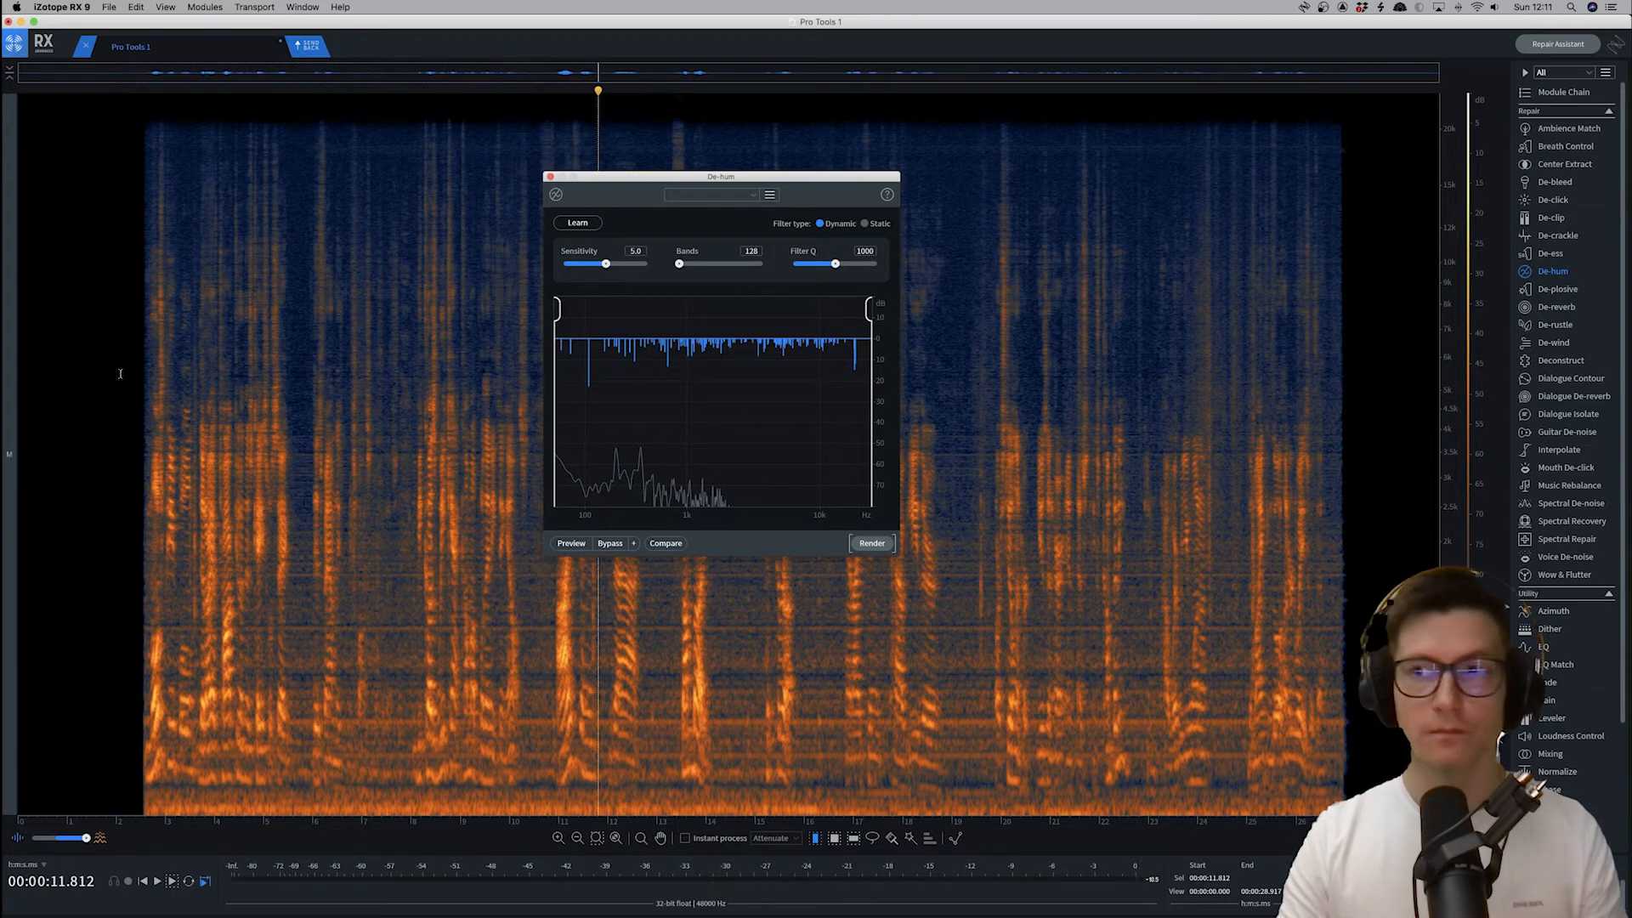
Send the repaired audio back to Pro Tools and render it over the Episode 1-01.R clip with RX 9 Connect
click(309, 49)
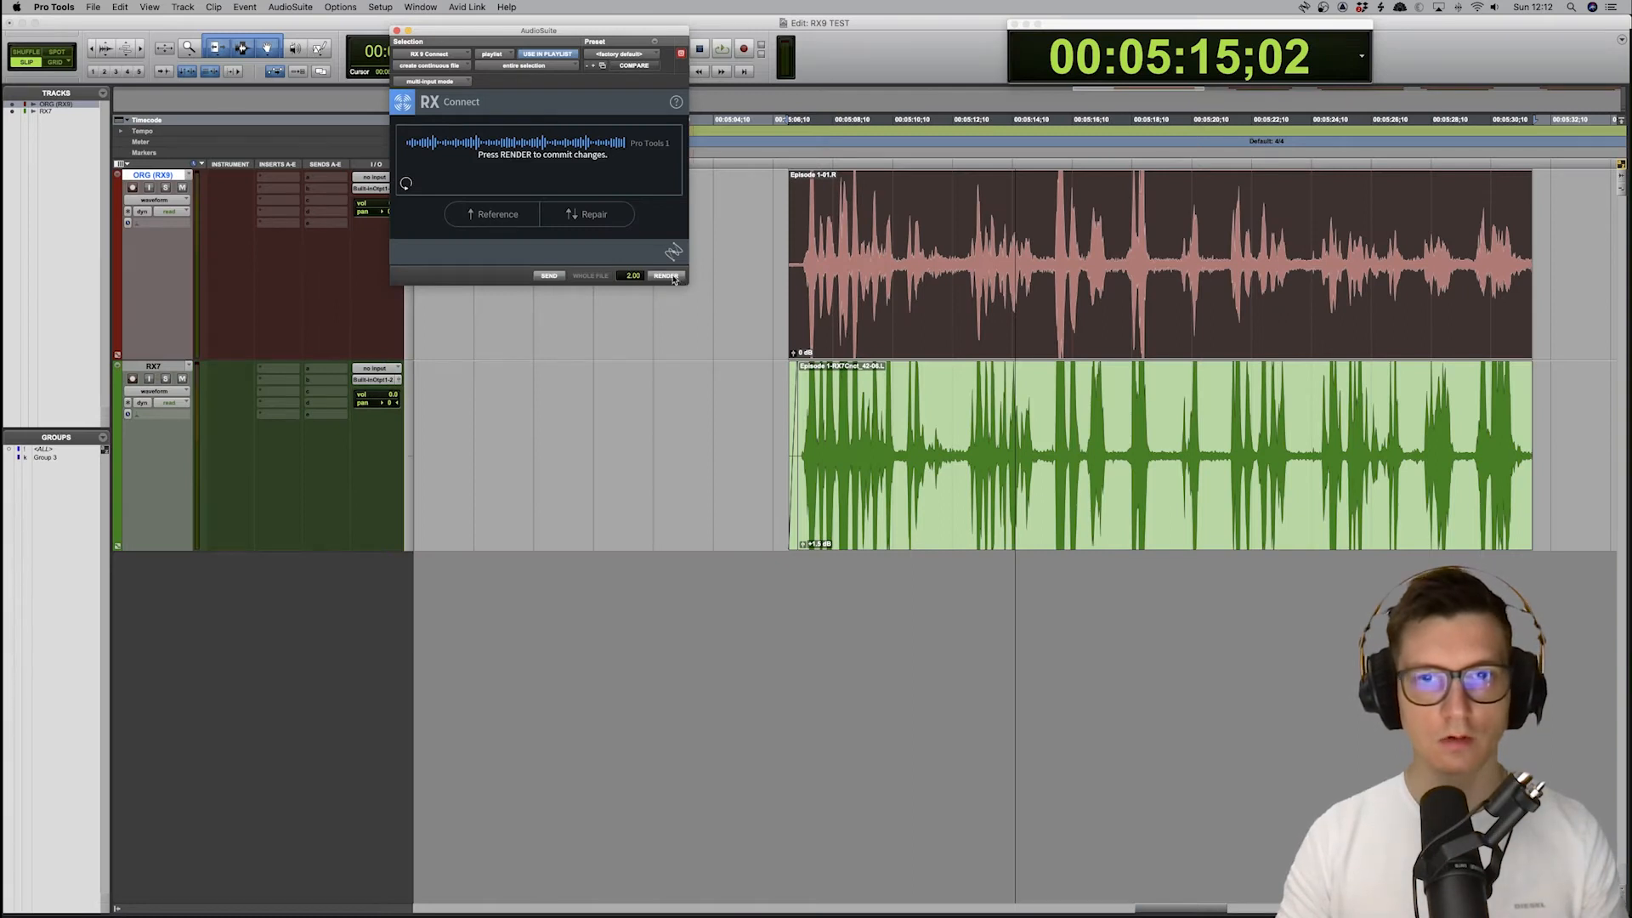
click(668, 276)
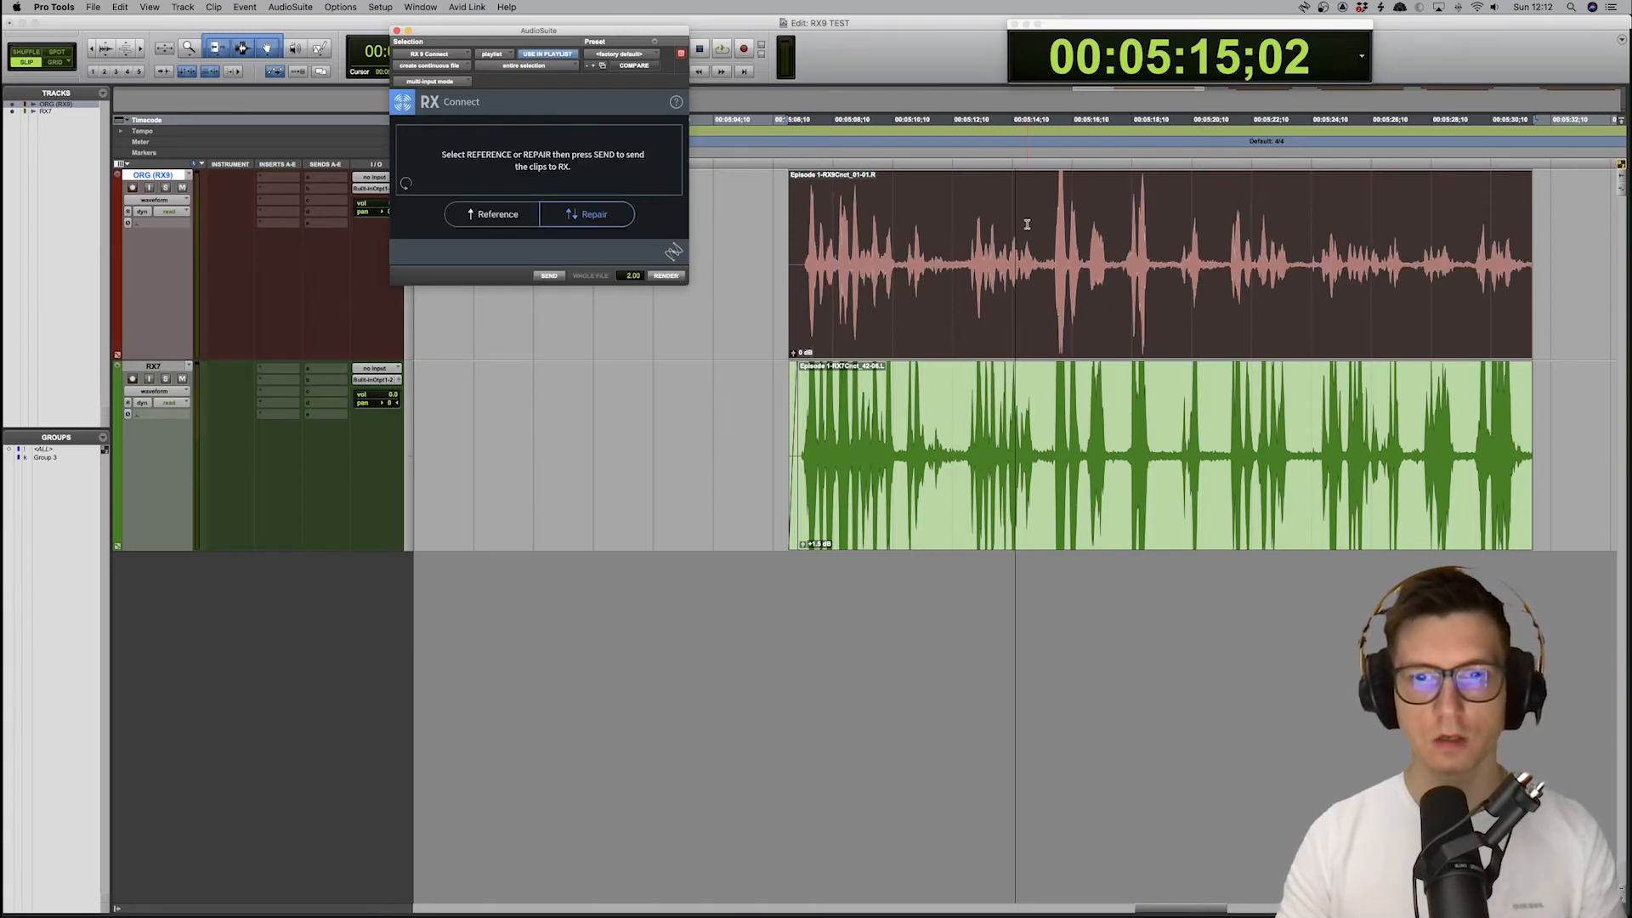
Raise the clip gain of the rendered ORG (RX9) clip towards the level of the RX7 clip below it
scroll(1033, 279, right, 3)
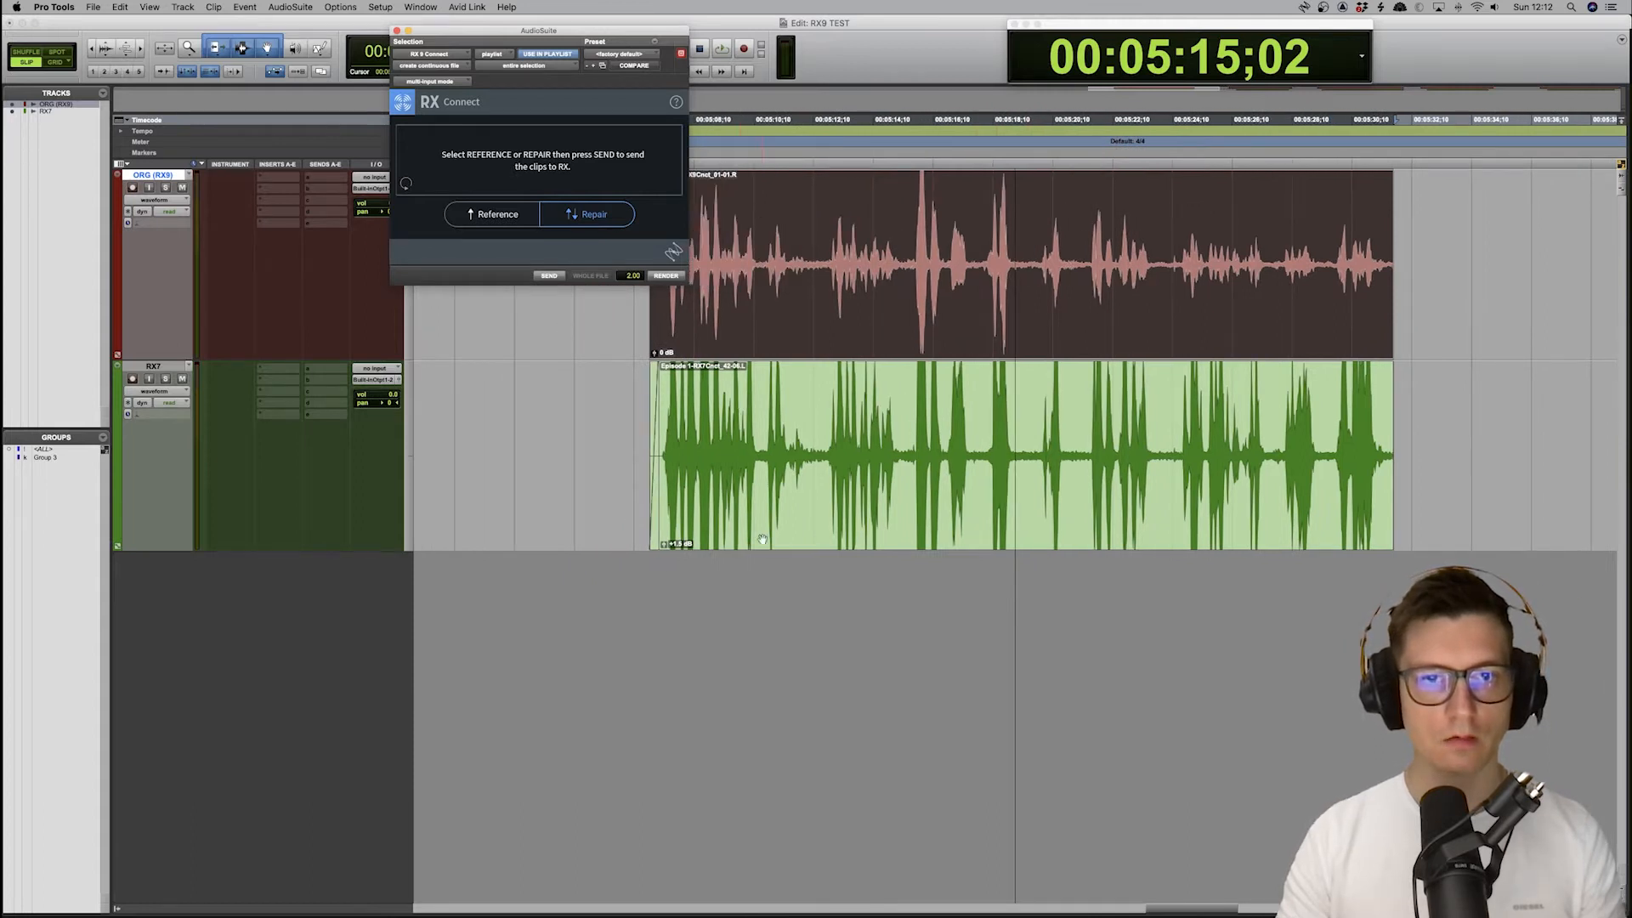
drag(653, 352, 652, 307)
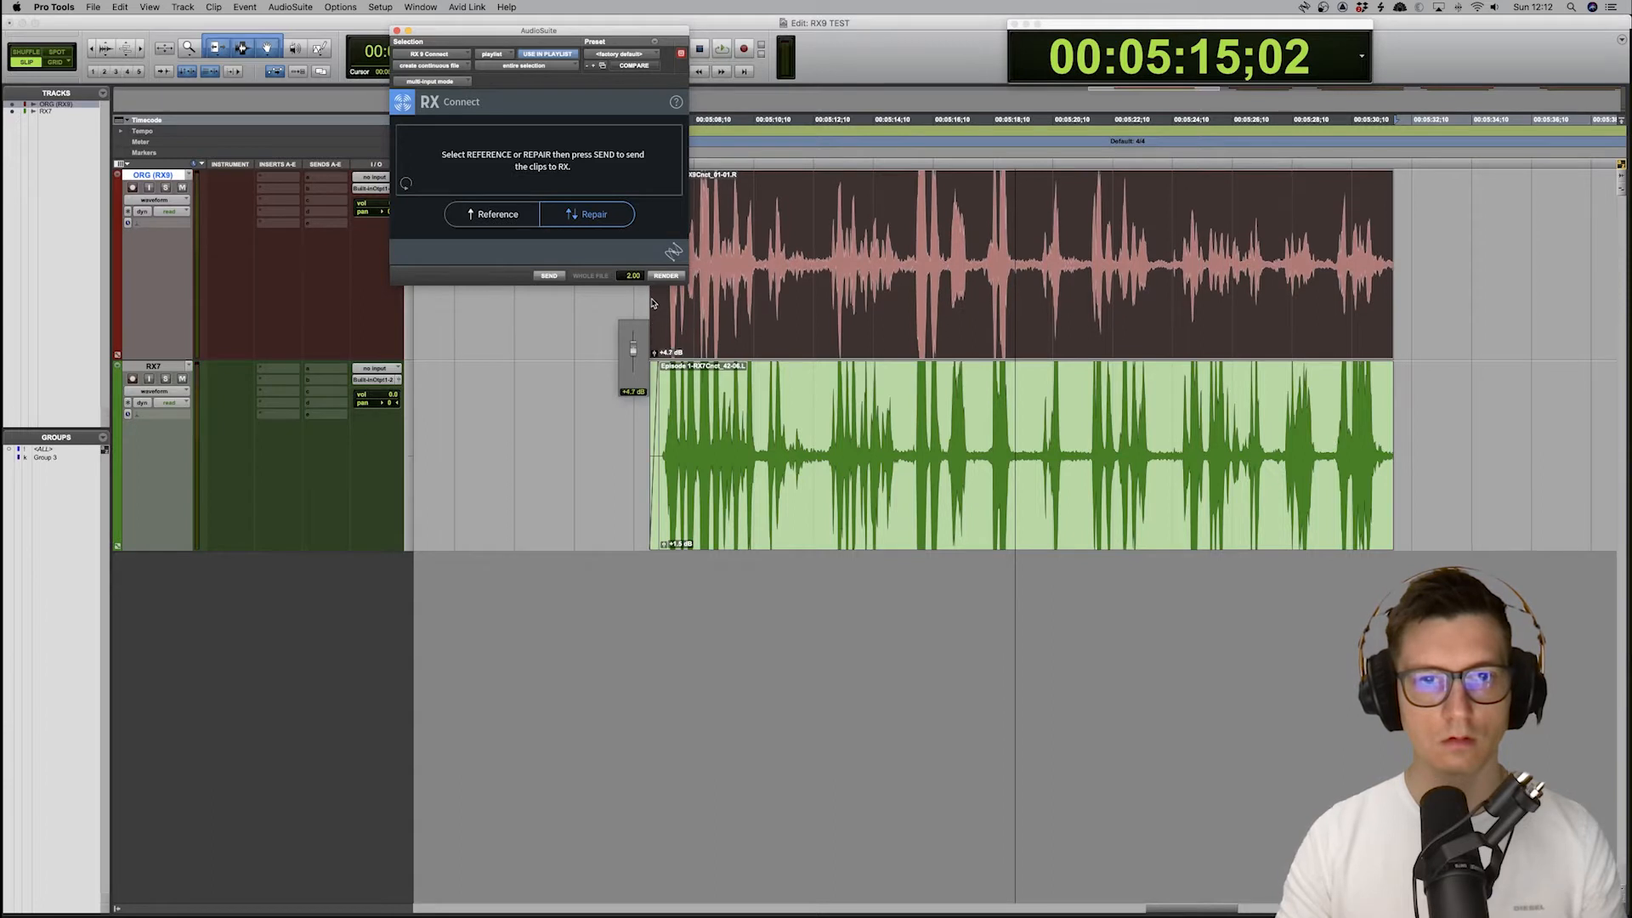
scroll(886, 223, left, 4)
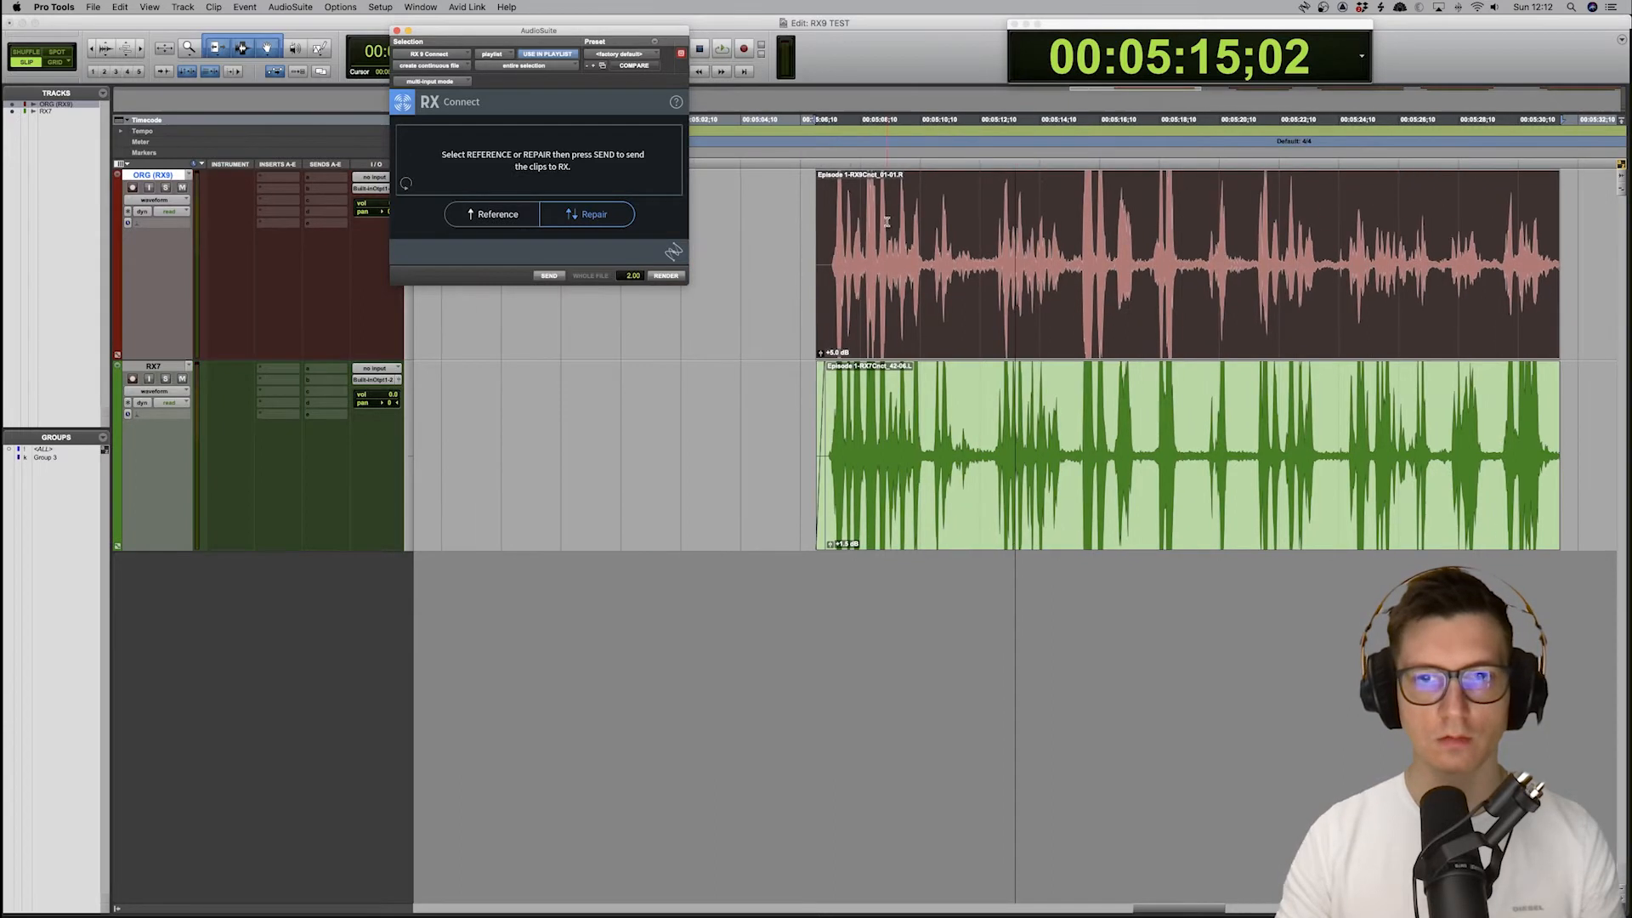
Solo the ORG (RX9) track and play the repaired clip from near its start
click(824, 235)
key(shift+s)
key(space)
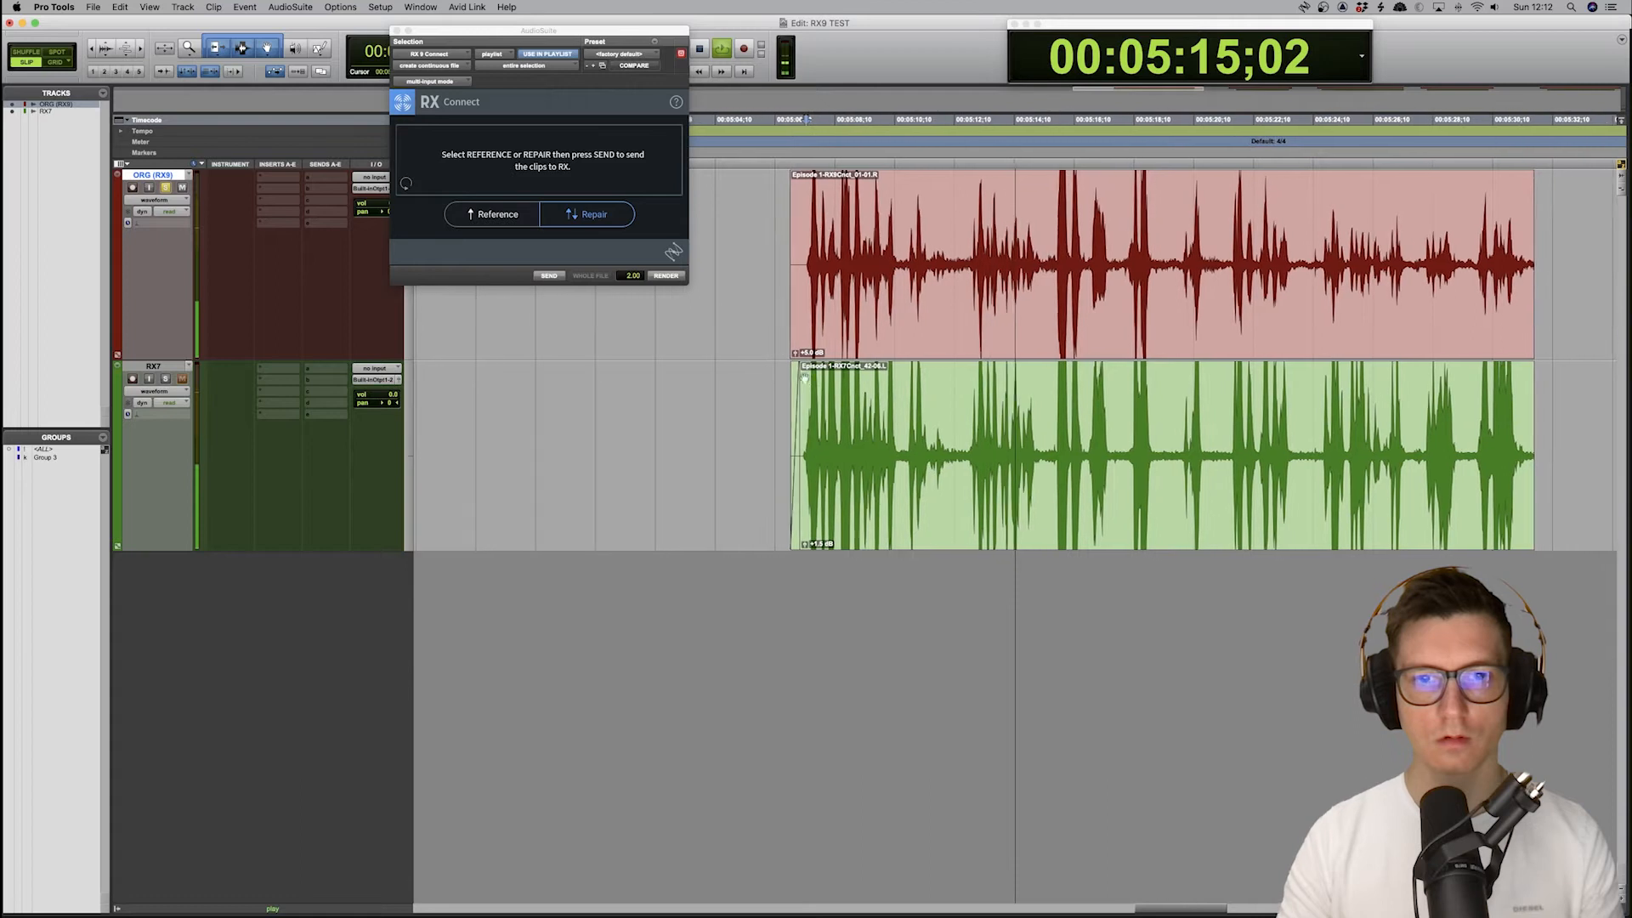
Solo the RX7 track instead and play its matching Episode 1 clip for comparison
click(783, 394)
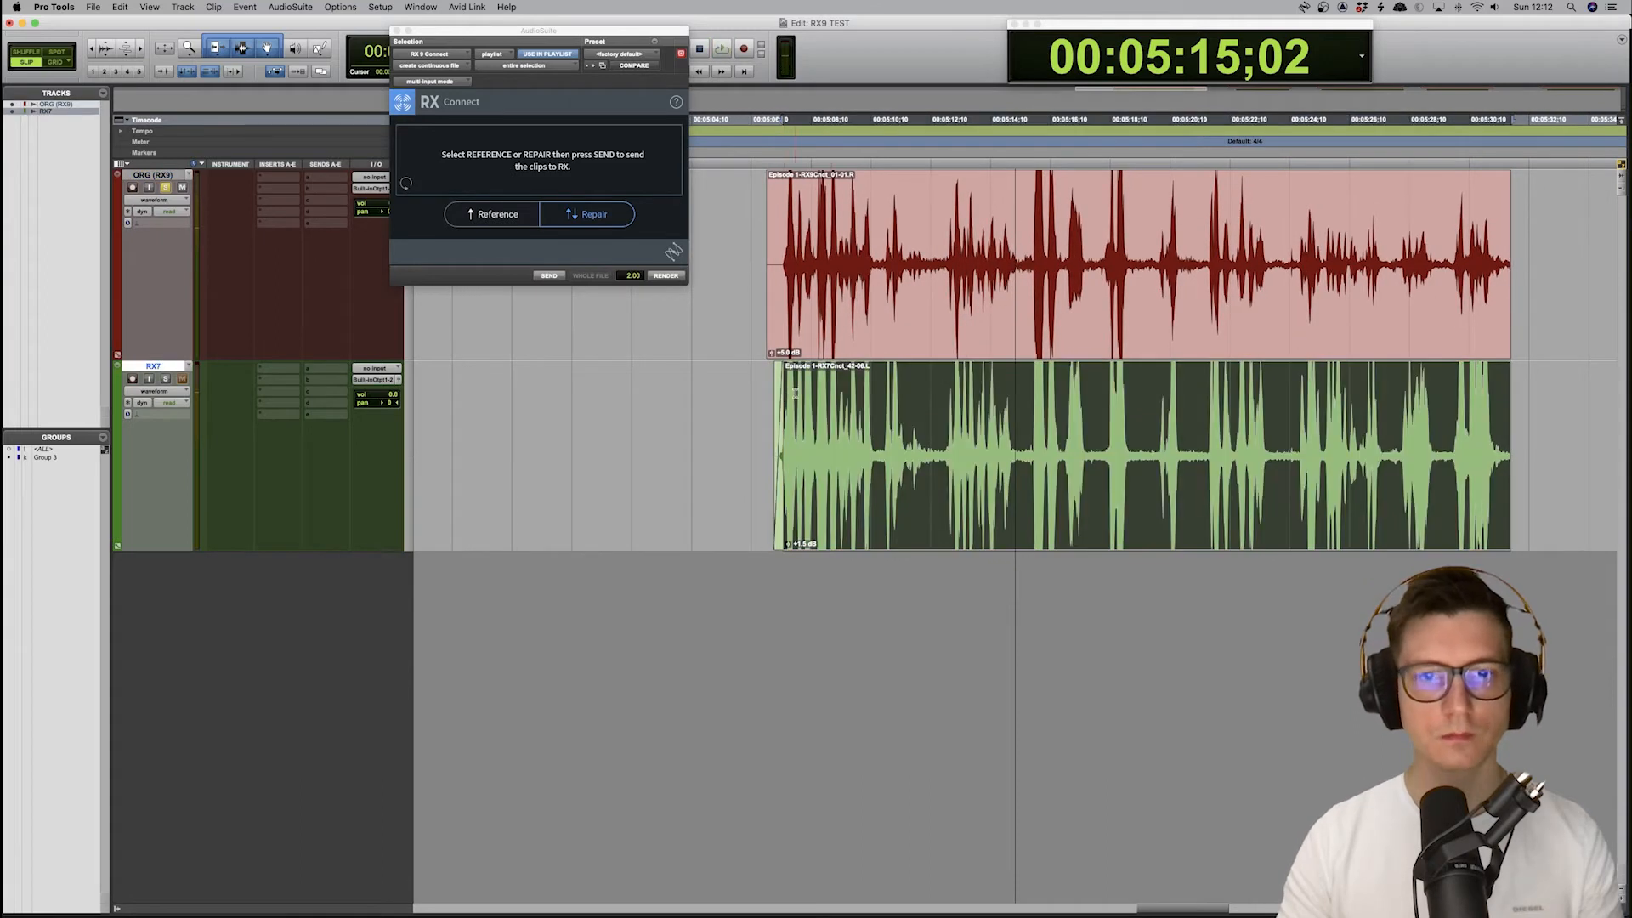
click(959, 344)
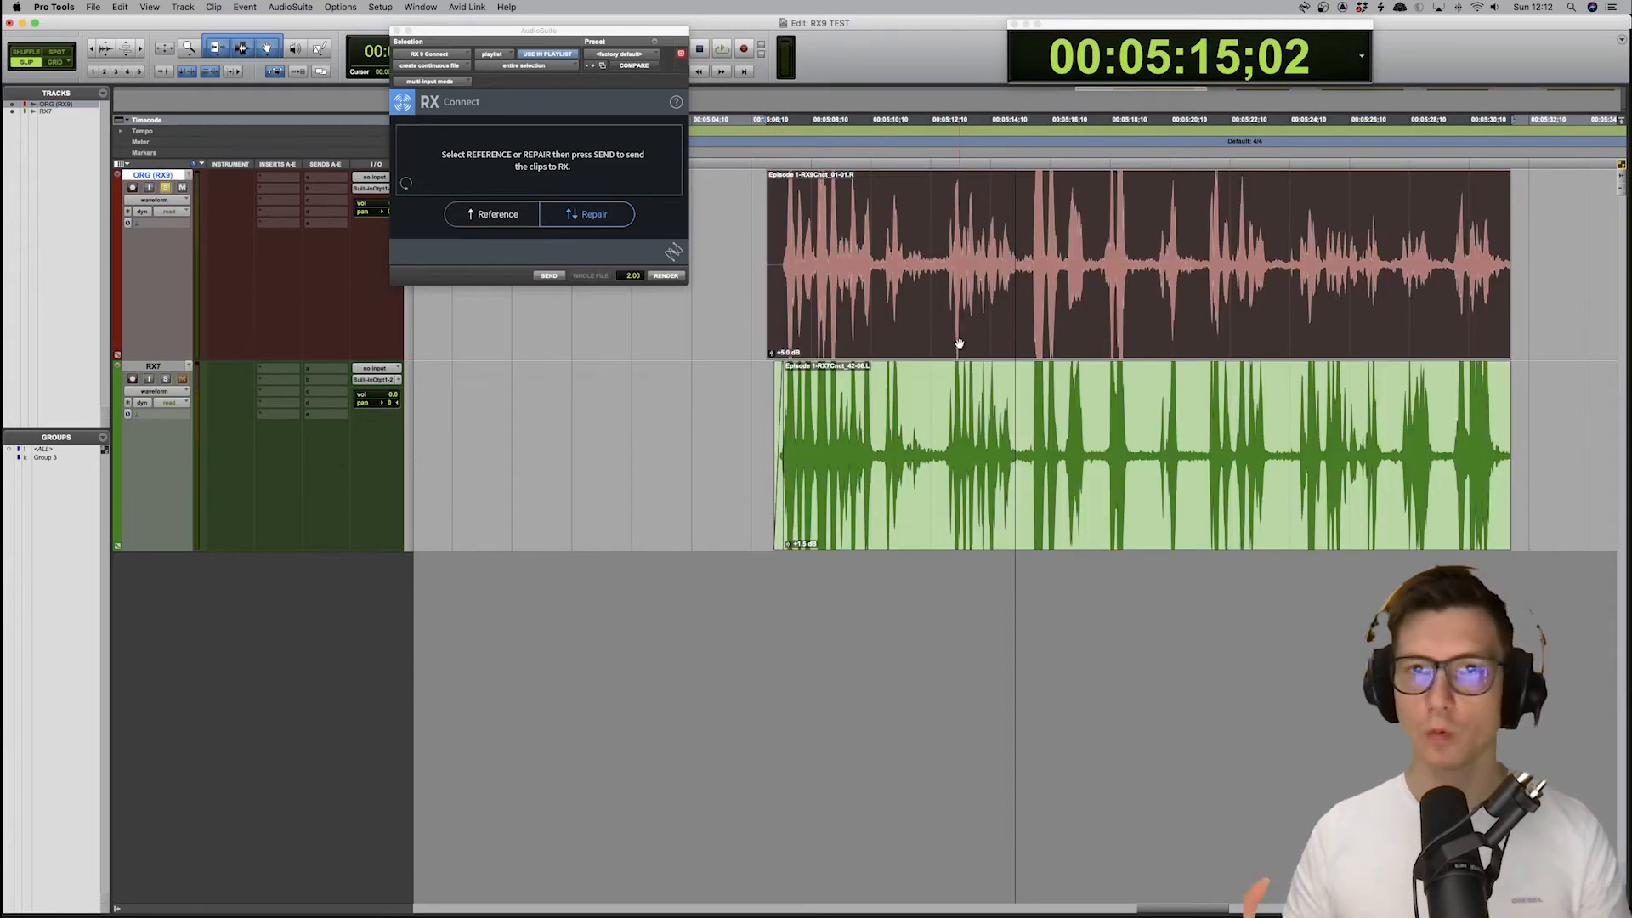
click(780, 533)
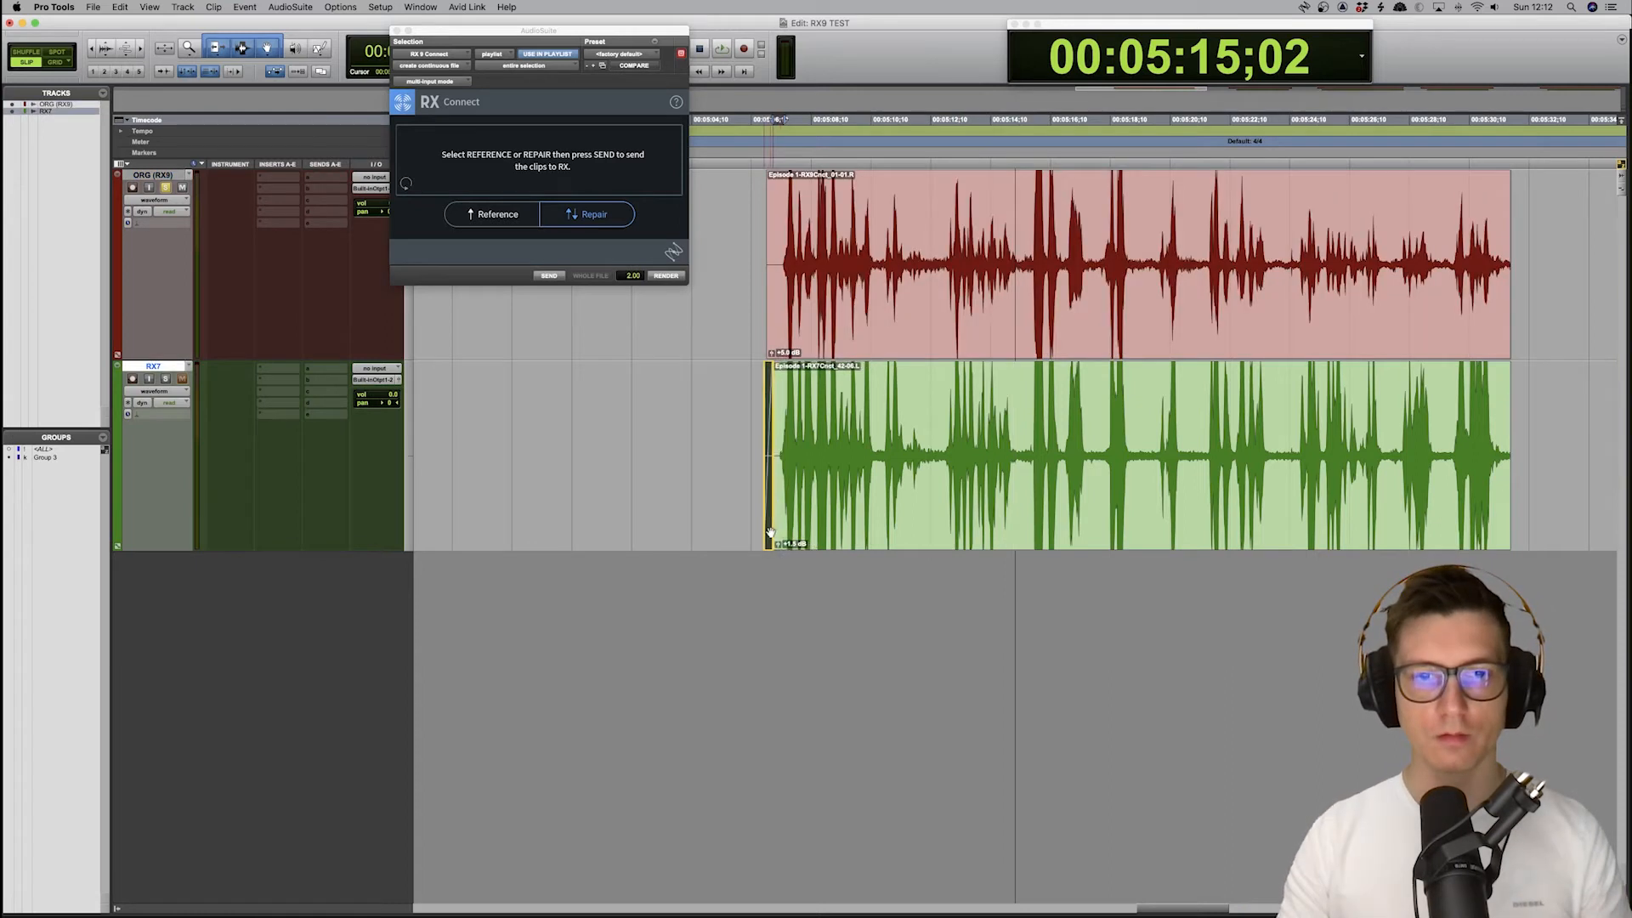
key(t)
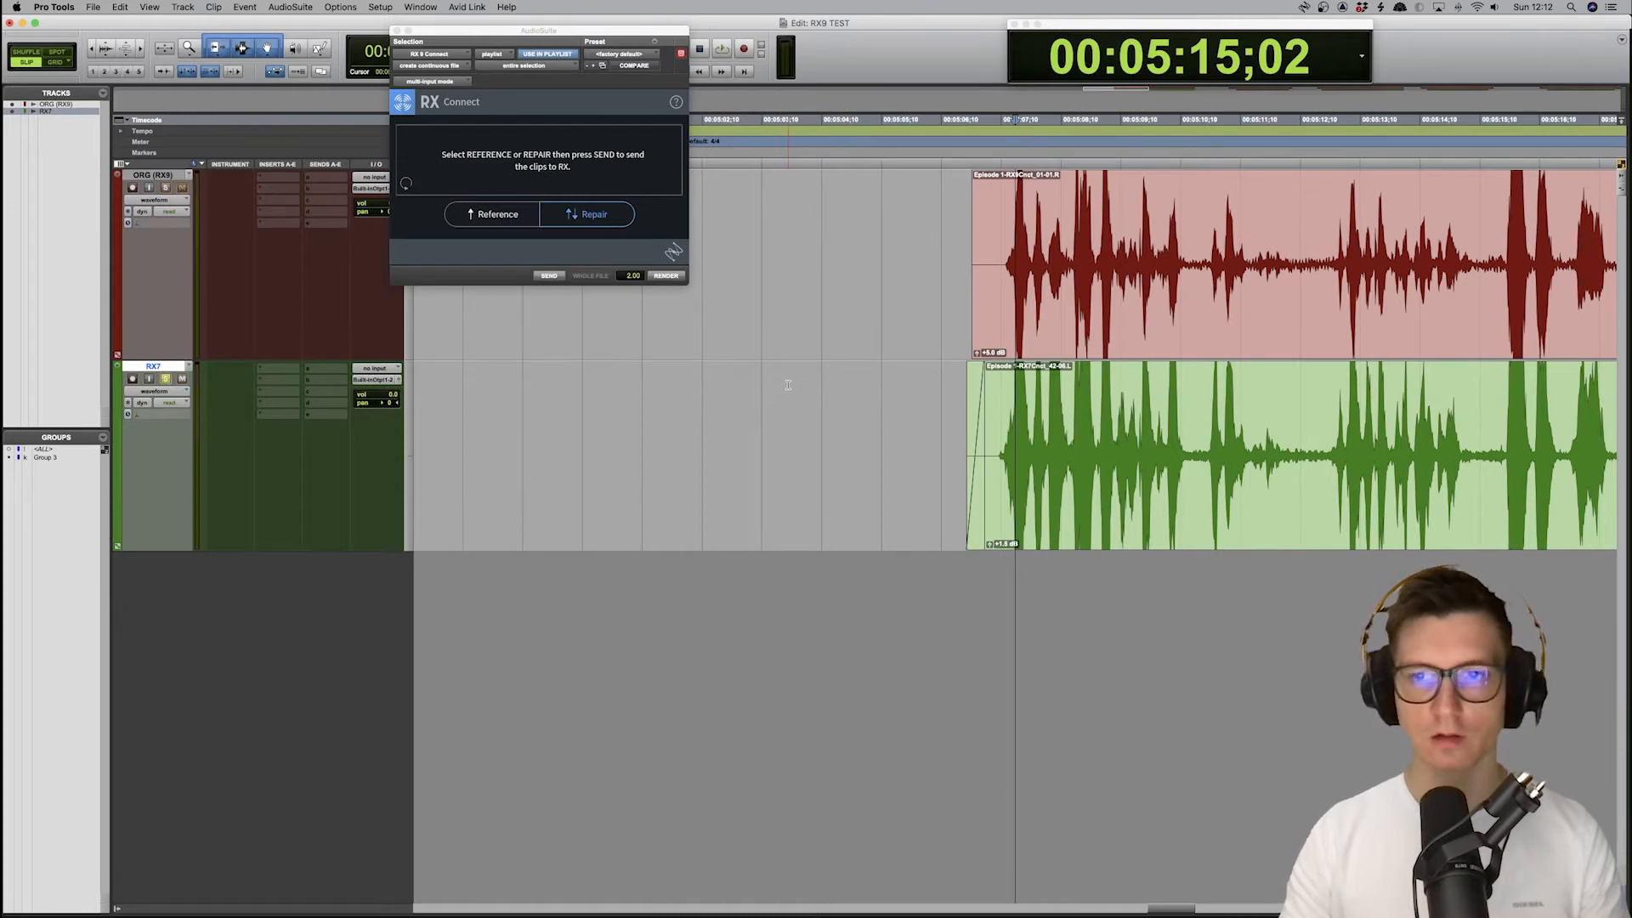
key(space)
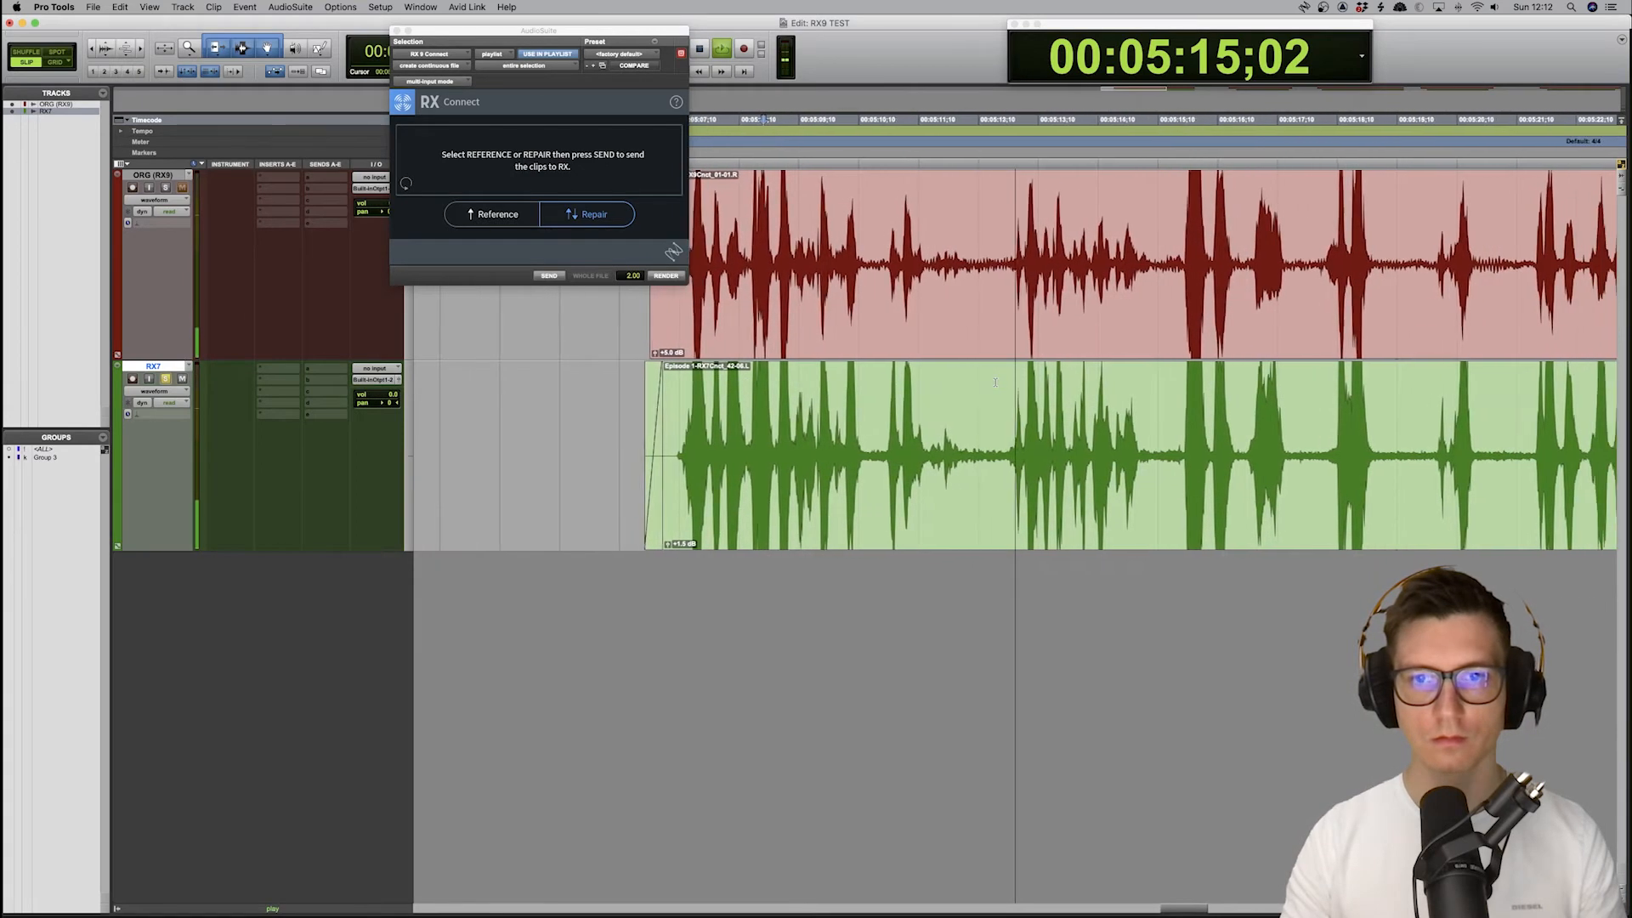
key(space)
Compare the same passage by playing the ORG (RX9) track soloed, followed by the RX7 track soloed
click(795, 221)
key(shift+s)
key(space)
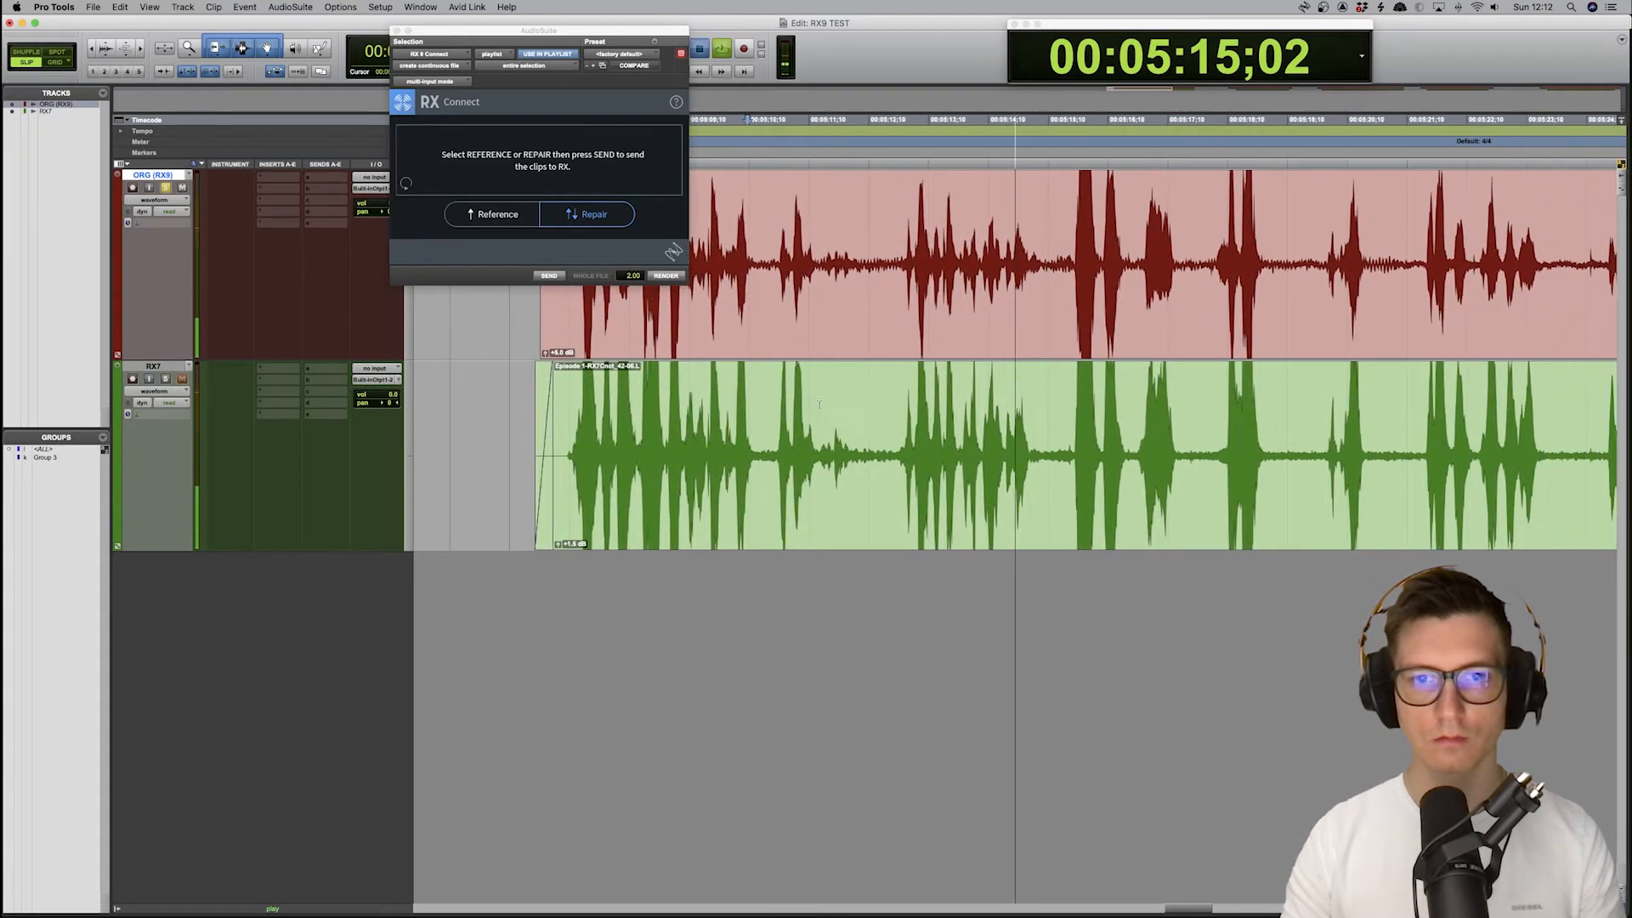
click(818, 416)
key(shift+s)
key(space)
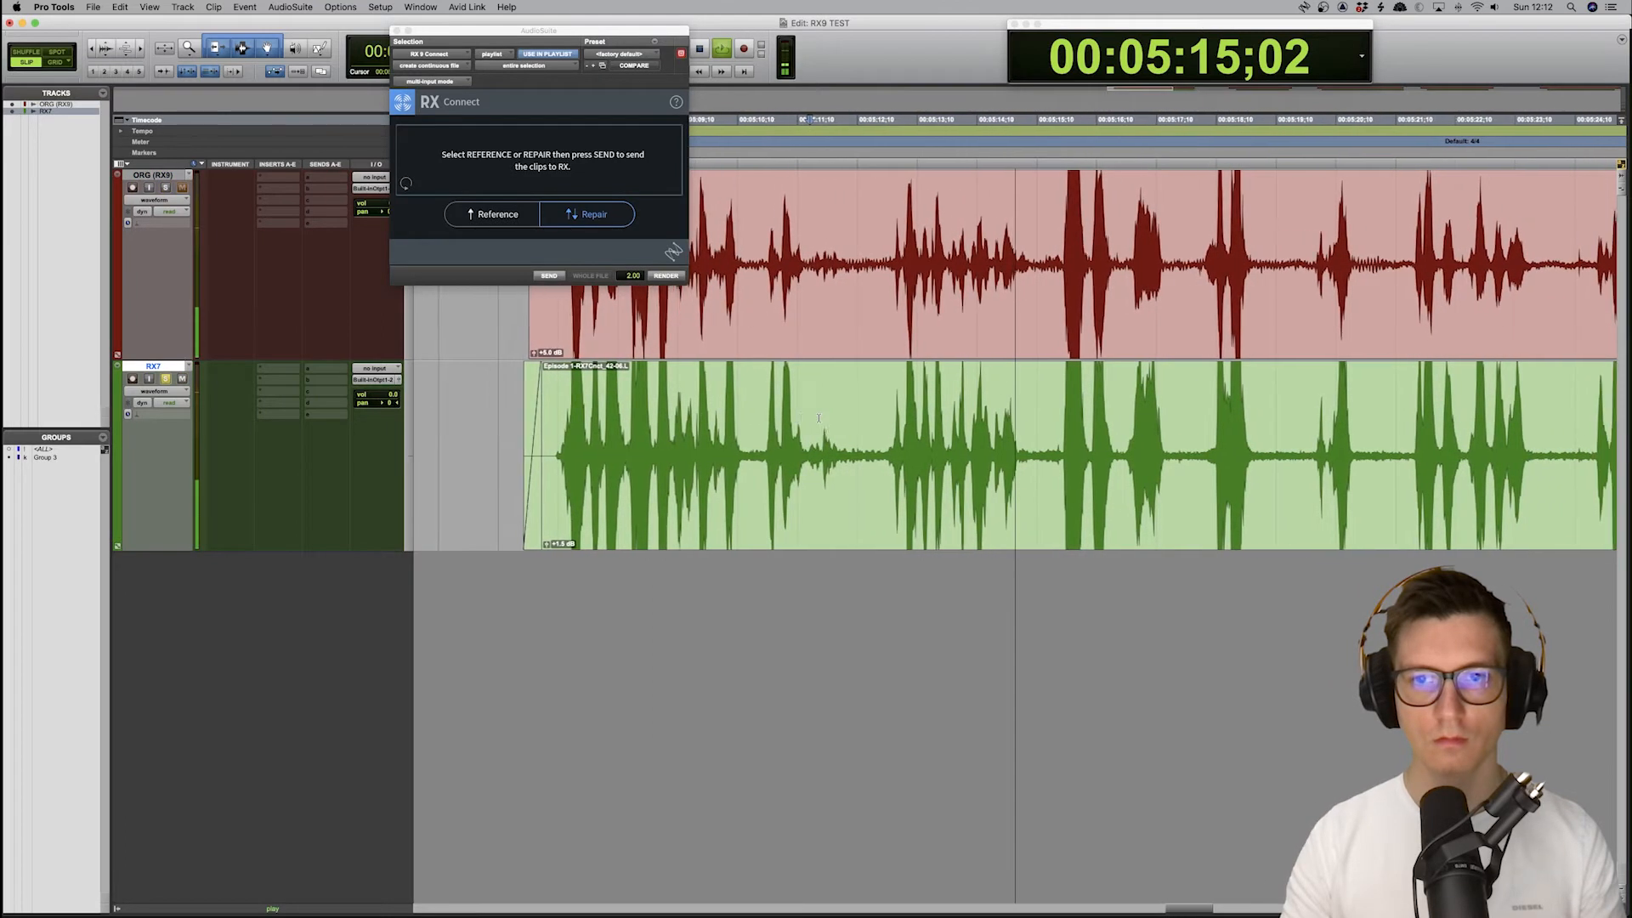
Solo and play the ORG (RX9) track from the quiet passage after the opening phrases, and switch the solo to RX7
click(928, 469)
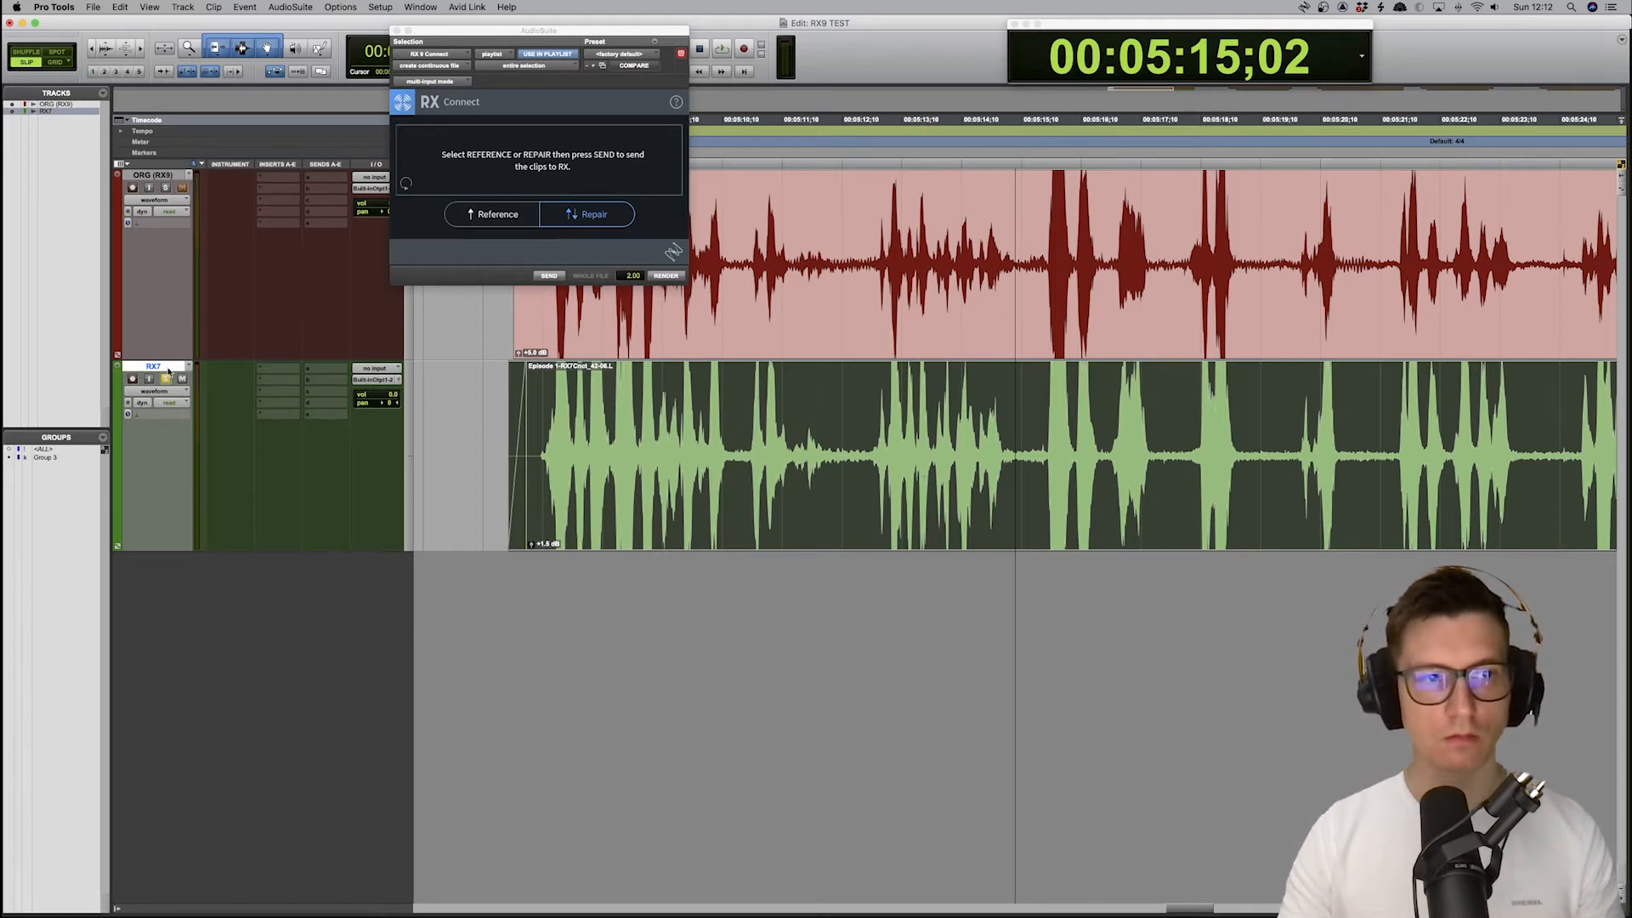
click(802, 192)
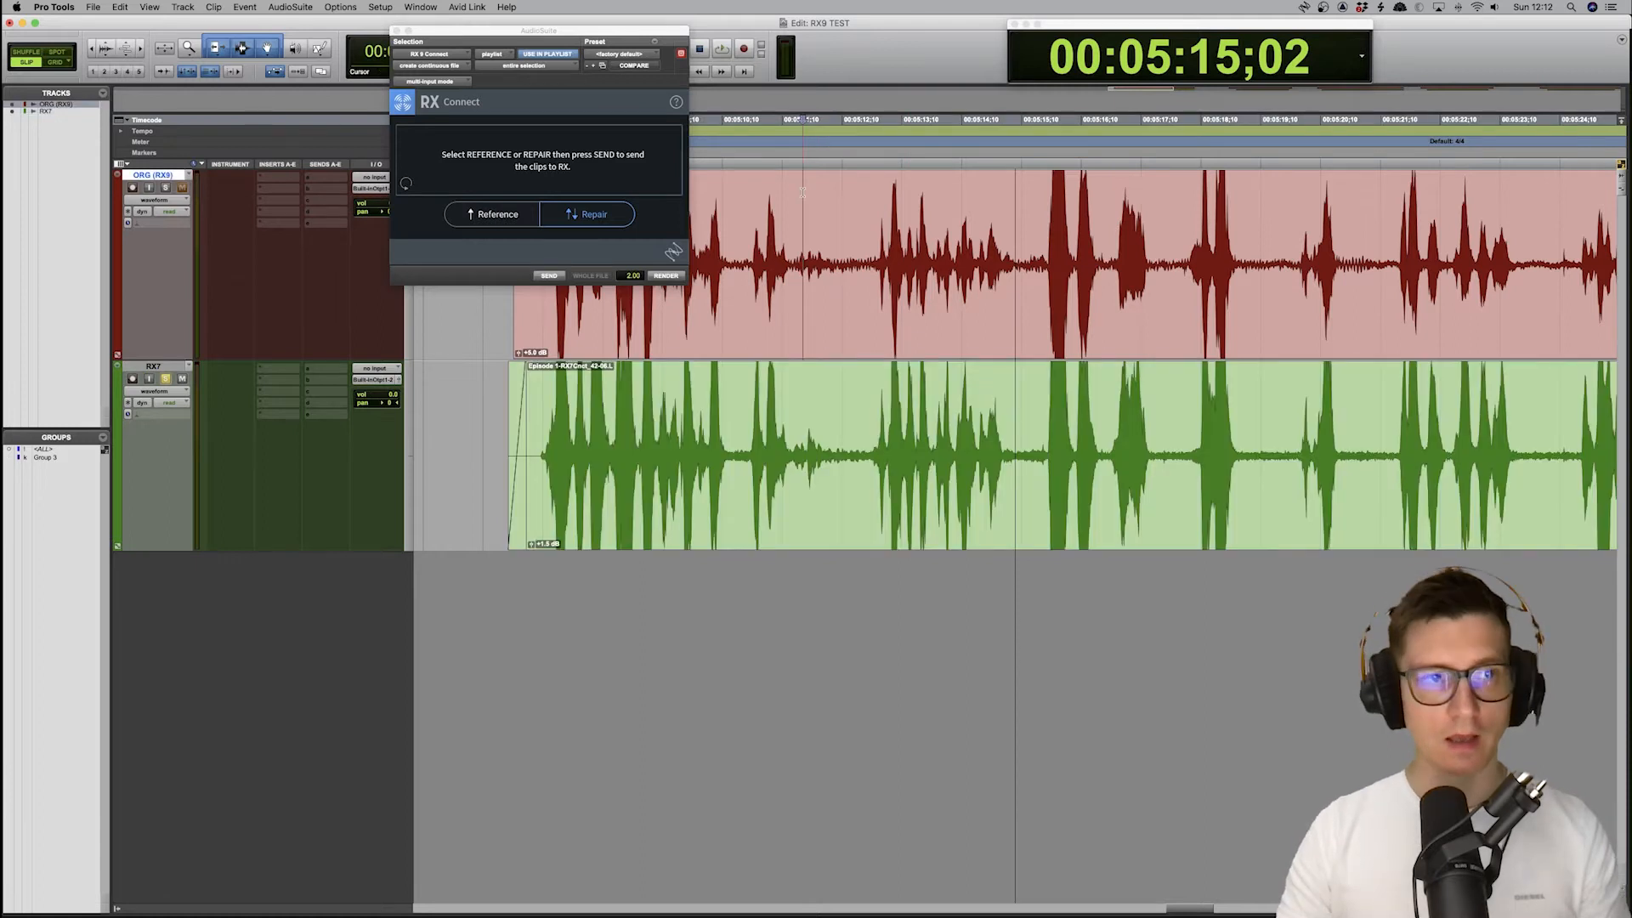
key(shift+s)
key(space)
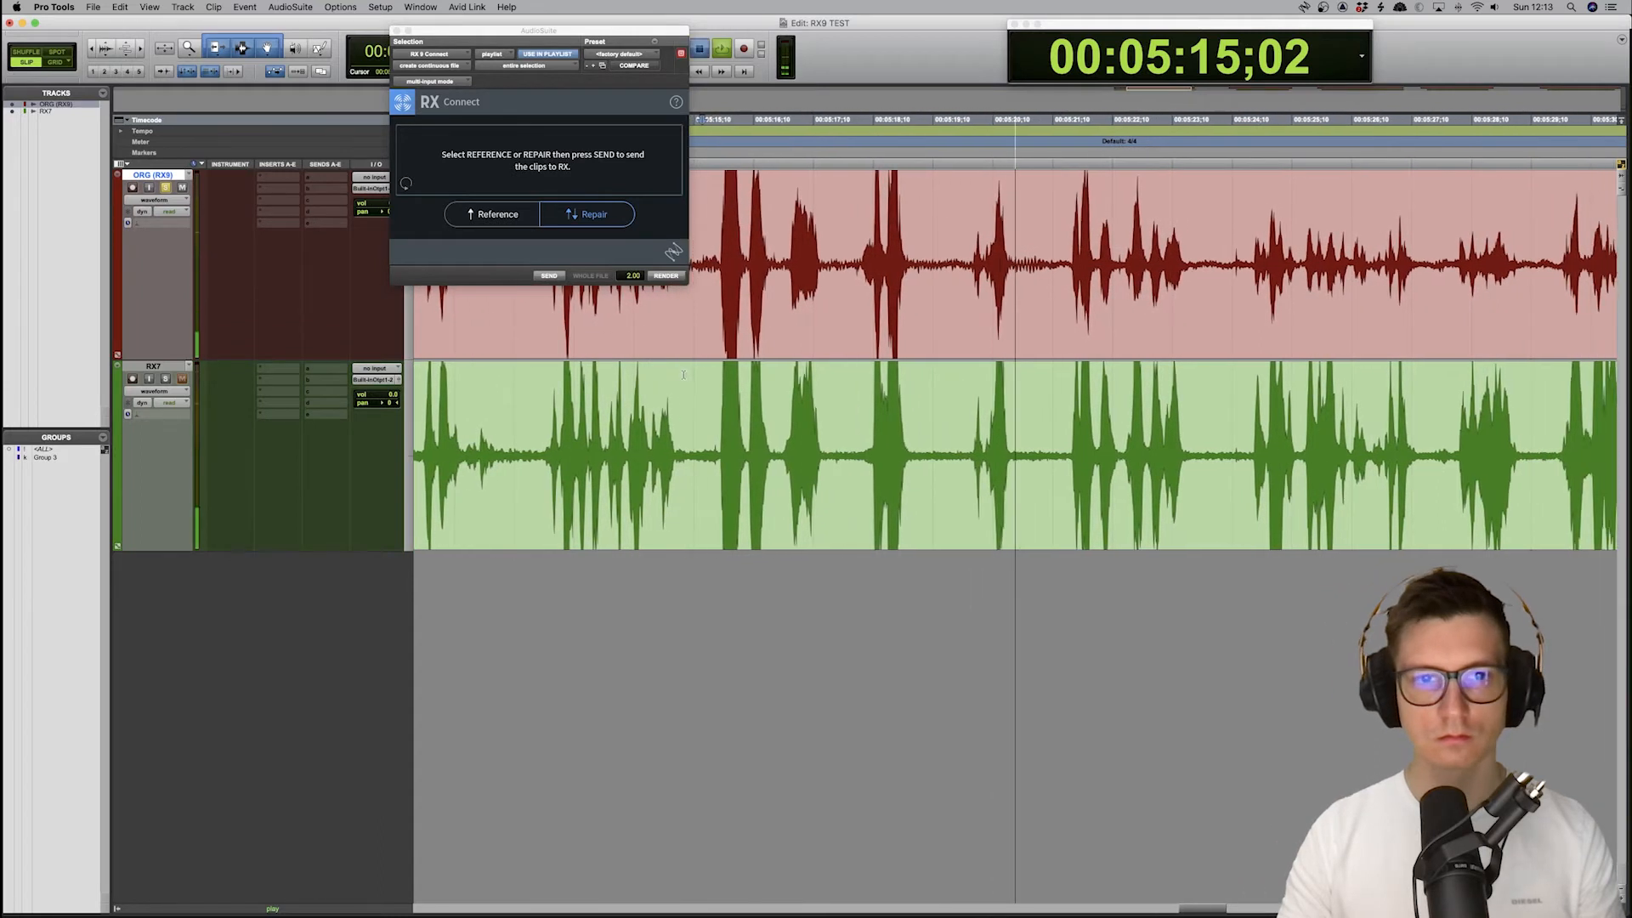
key(semicolon)
key(shift+s)
key(space)
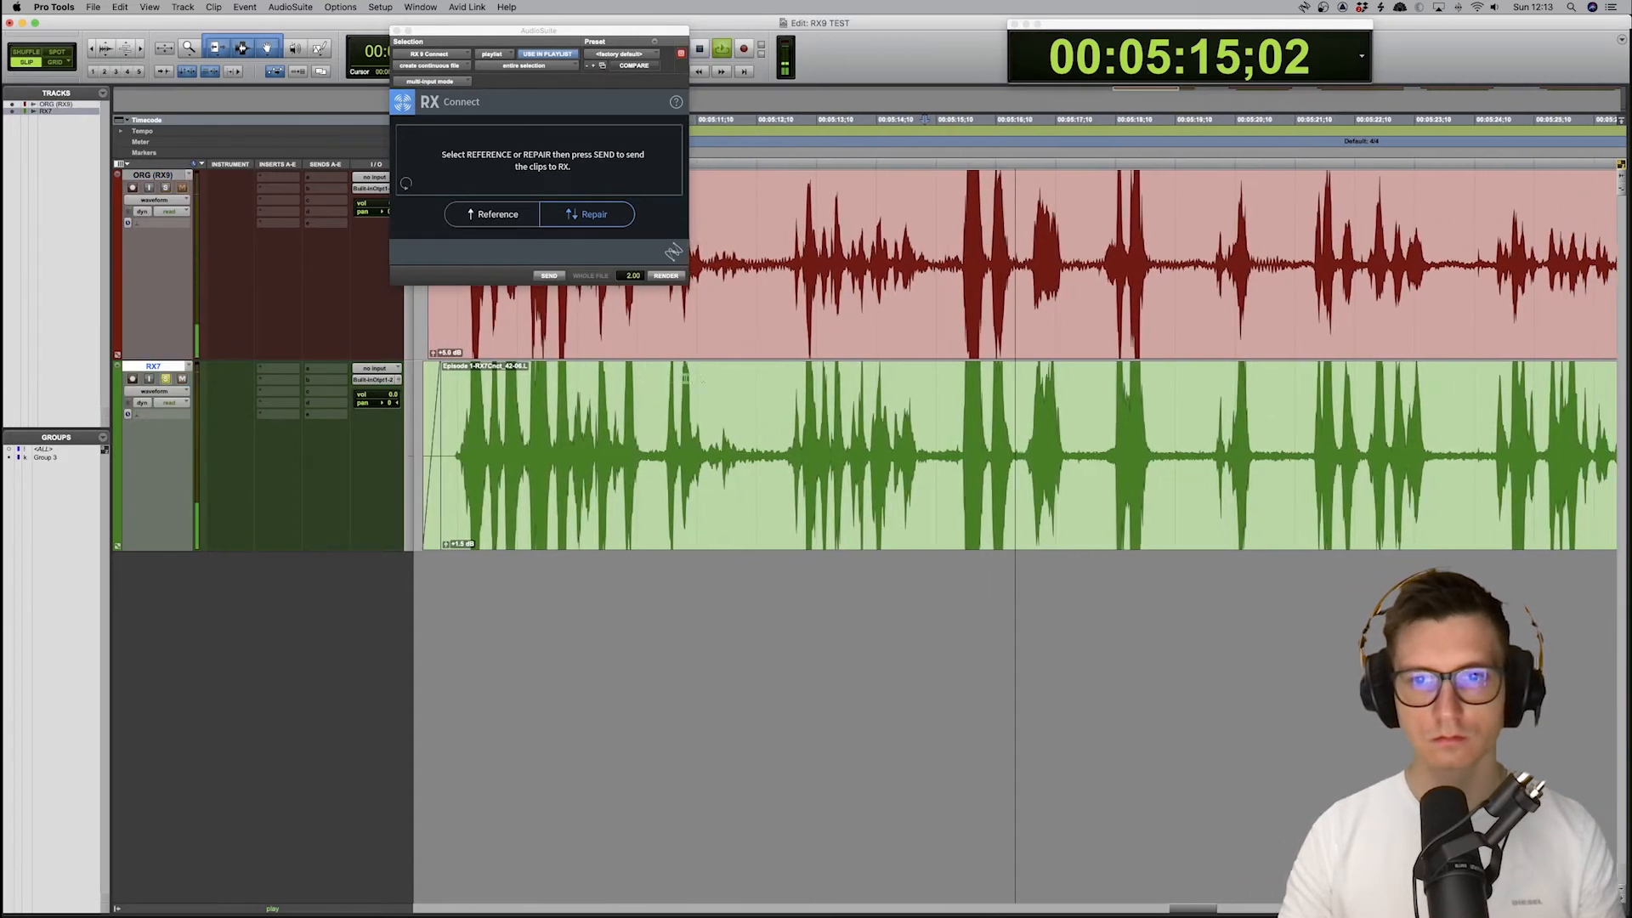
Return the solo to the ORG (RX9) track, play the repaired dialogue again, and stop playback
key(p)
key(shift+s)
key(space)
key(space)
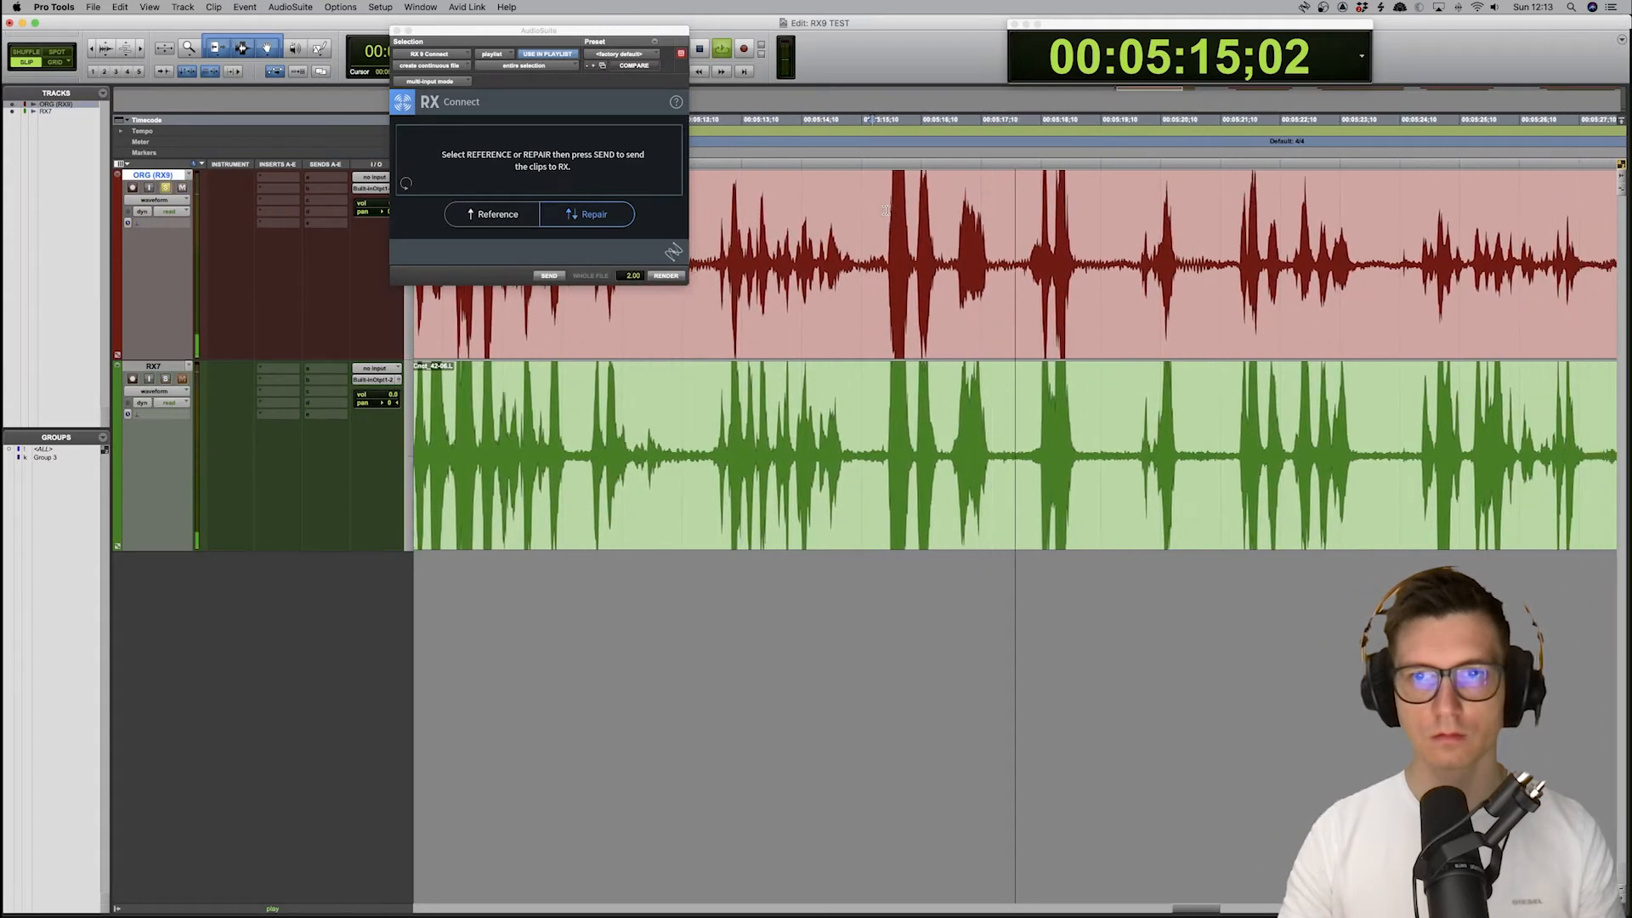
key(space)
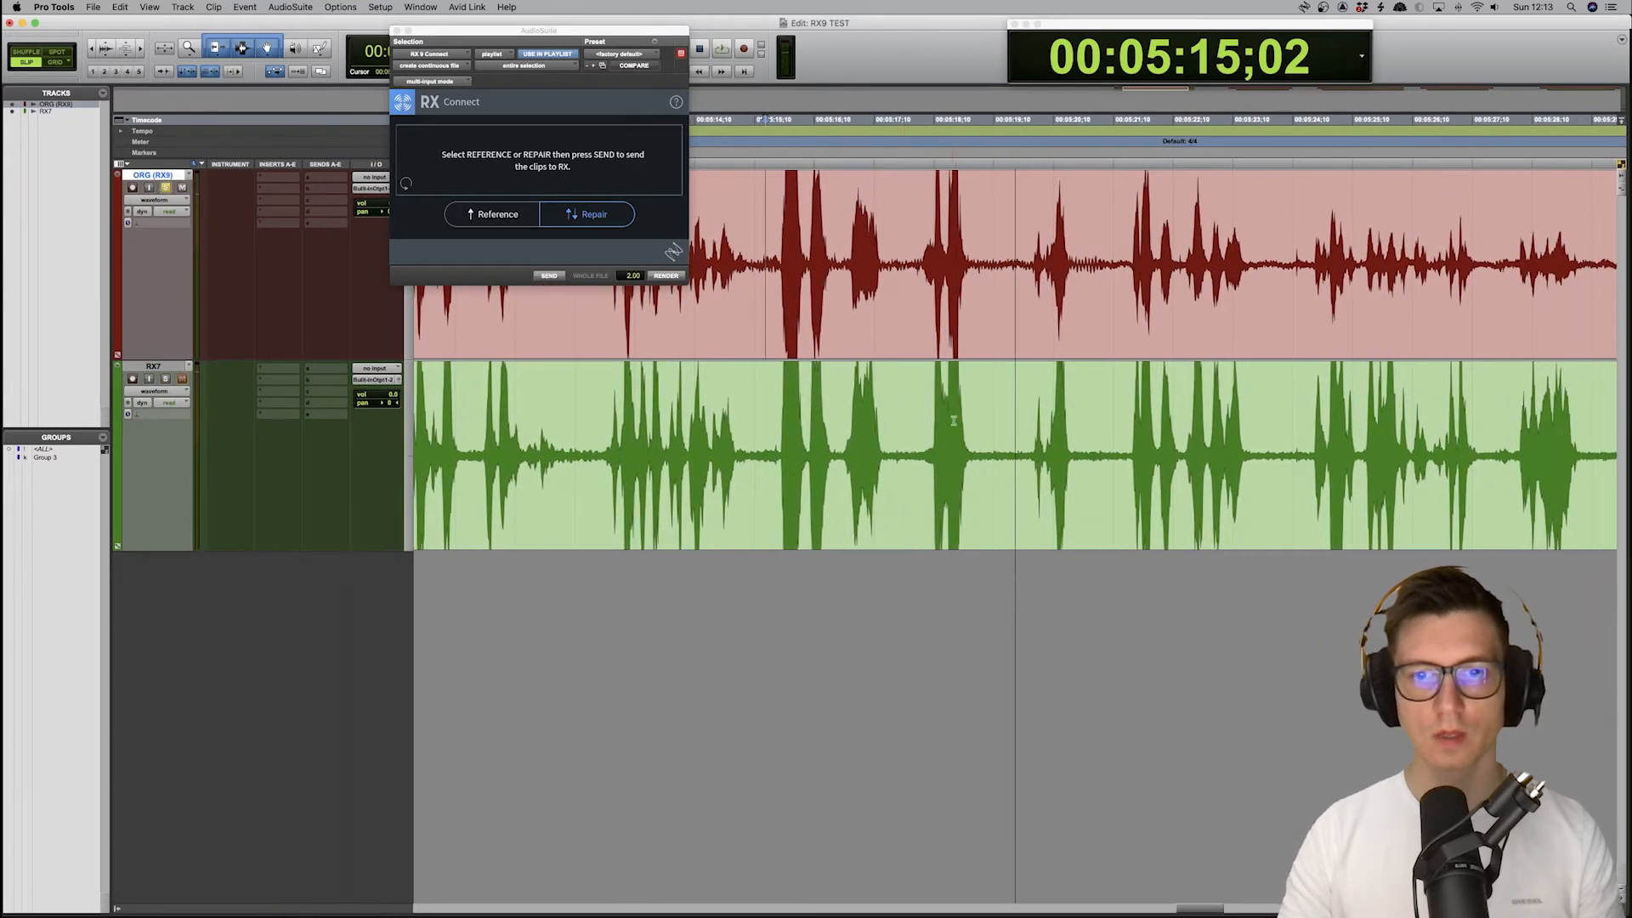
key(r)
key(r)
click(1009, 348)
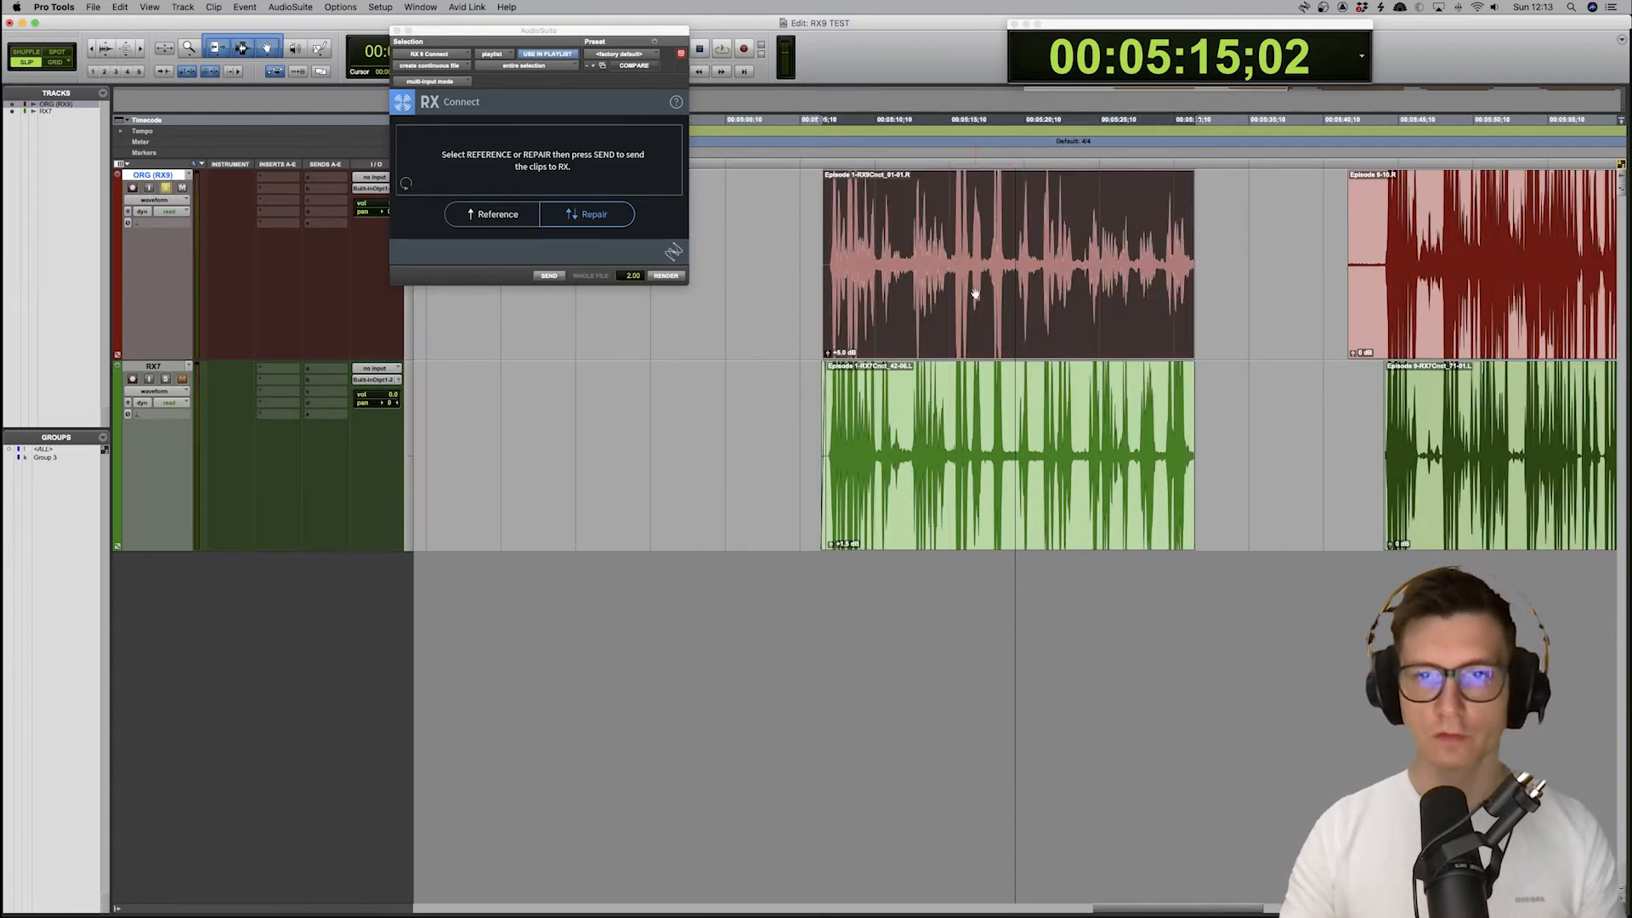
scroll(1015, 320, right, 5)
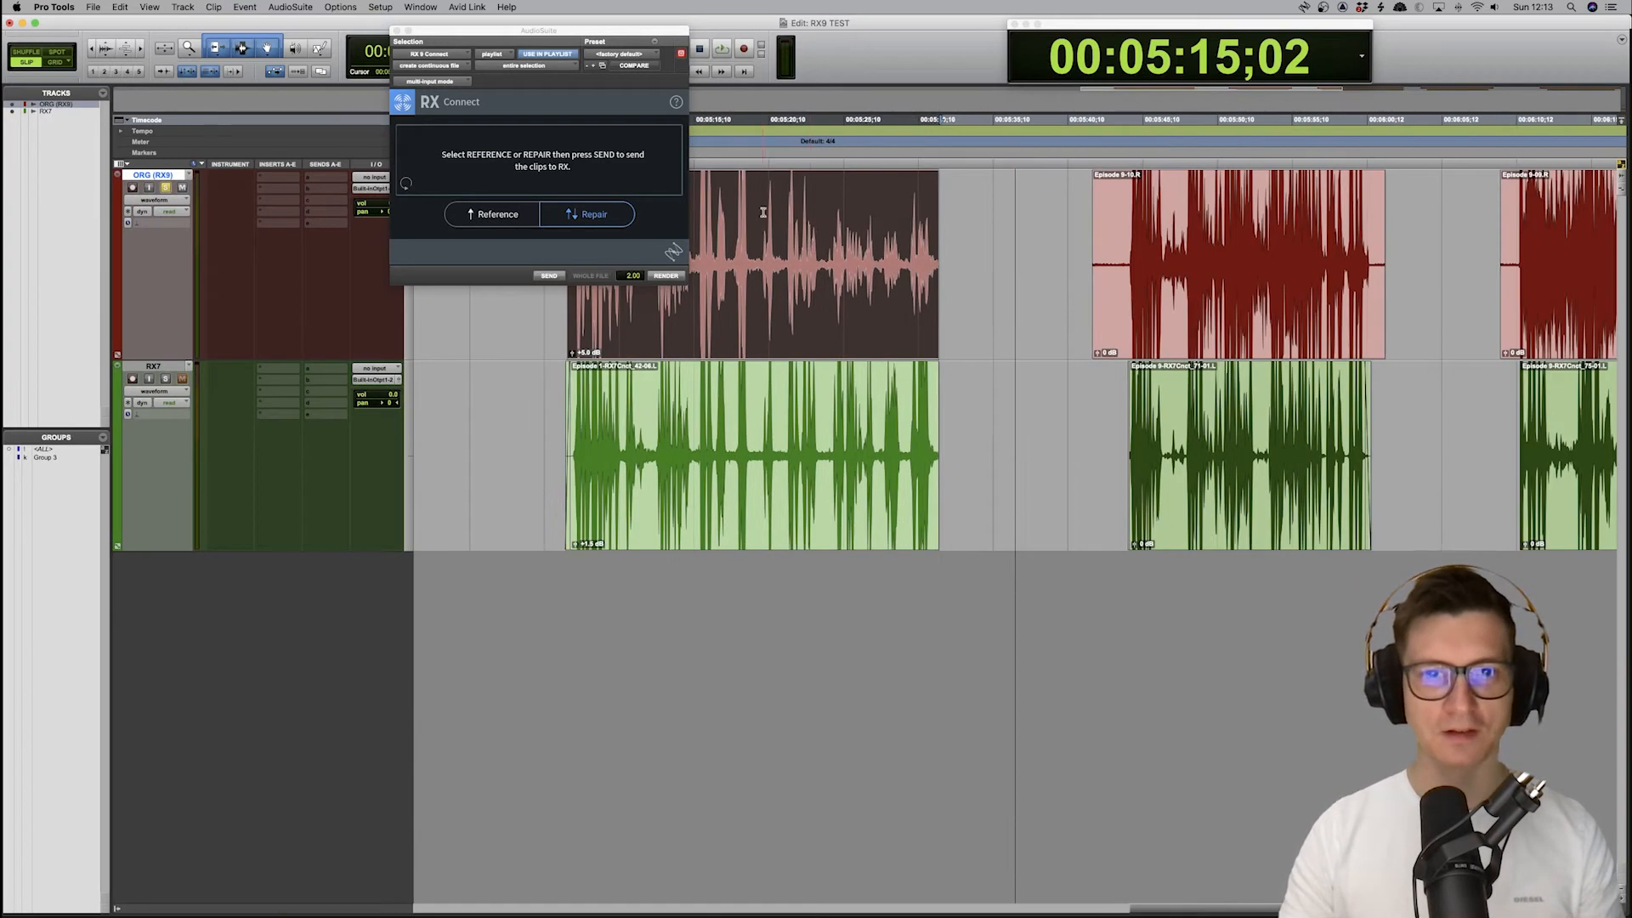
key(t)
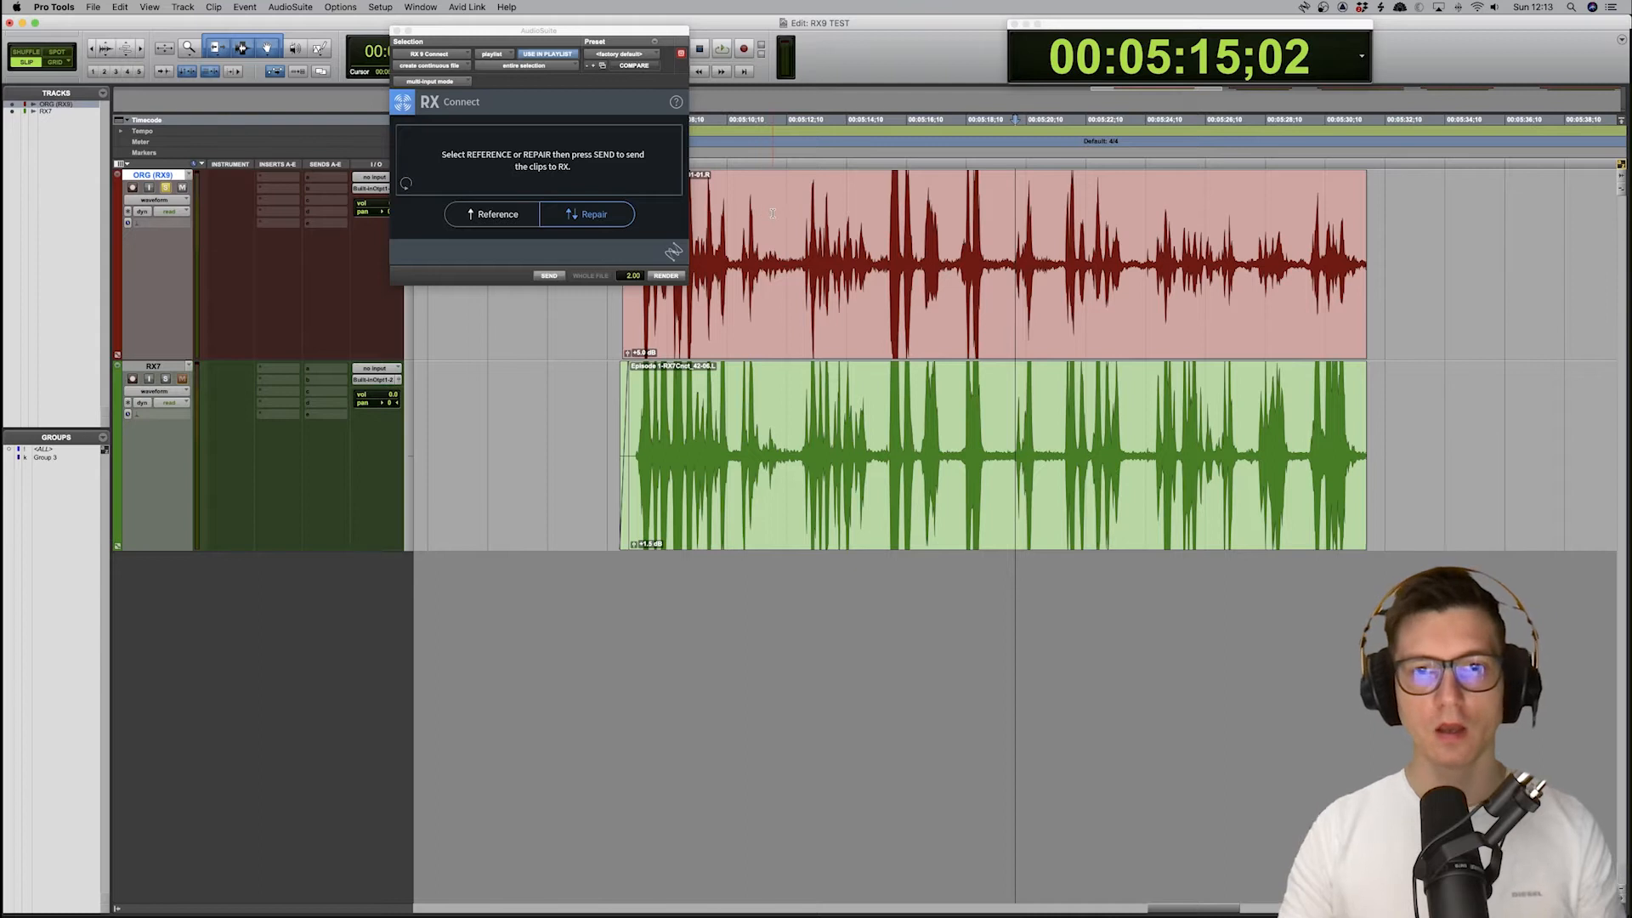
scroll(771, 213, right, 3)
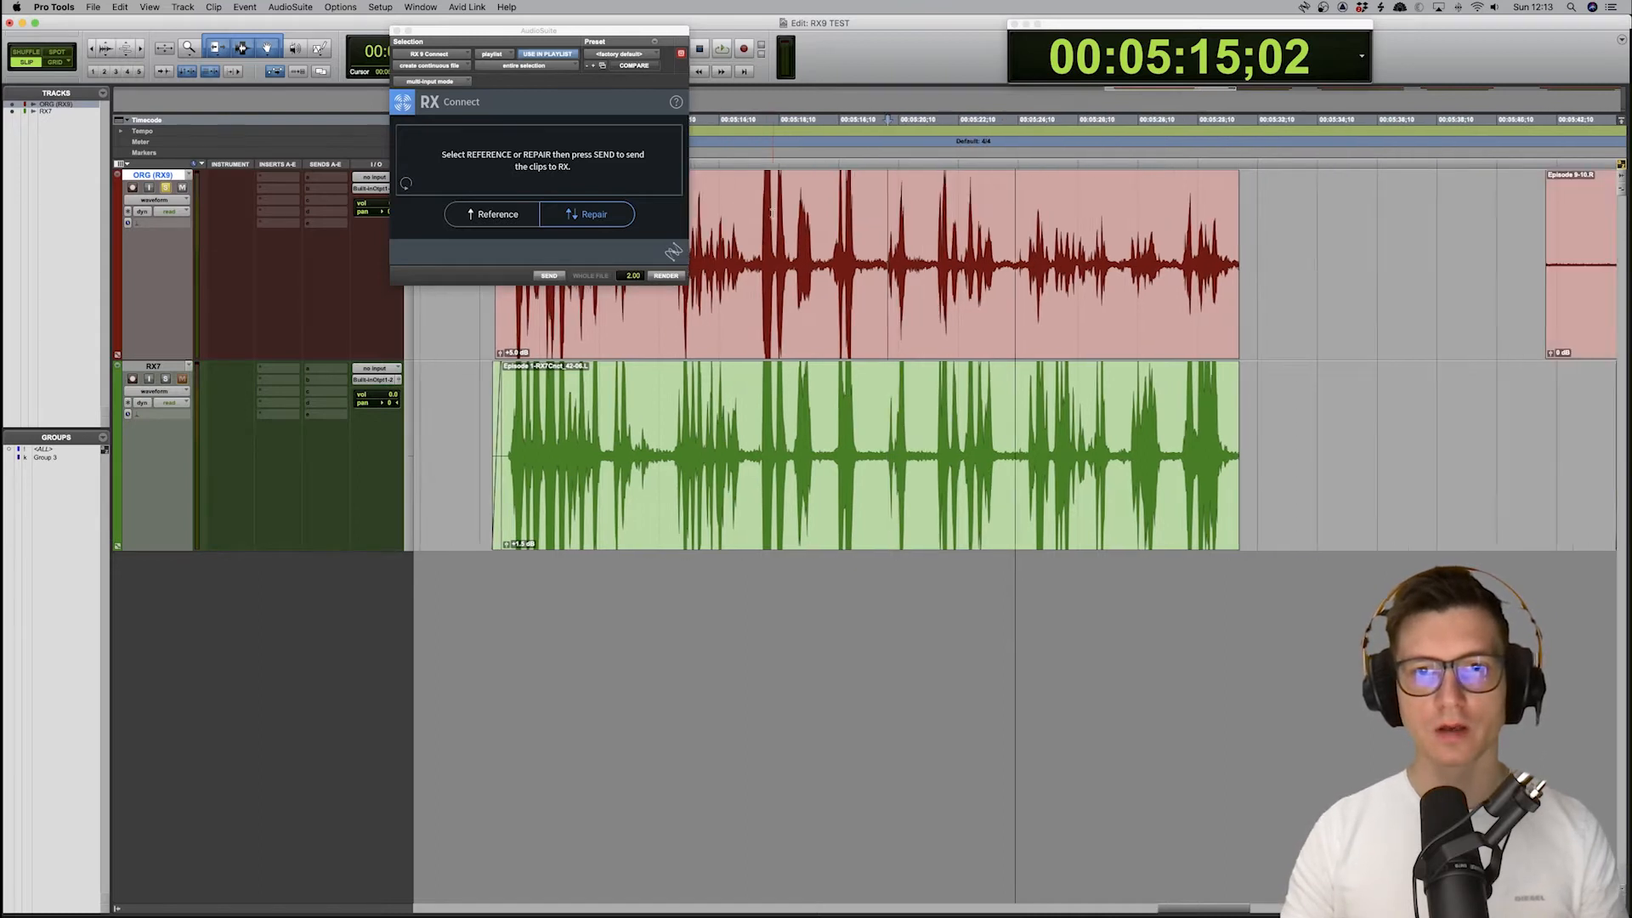
Select the quiet gap around 00:05:19 on the RX7 track and play it soloed
scroll(772, 214, left, 2)
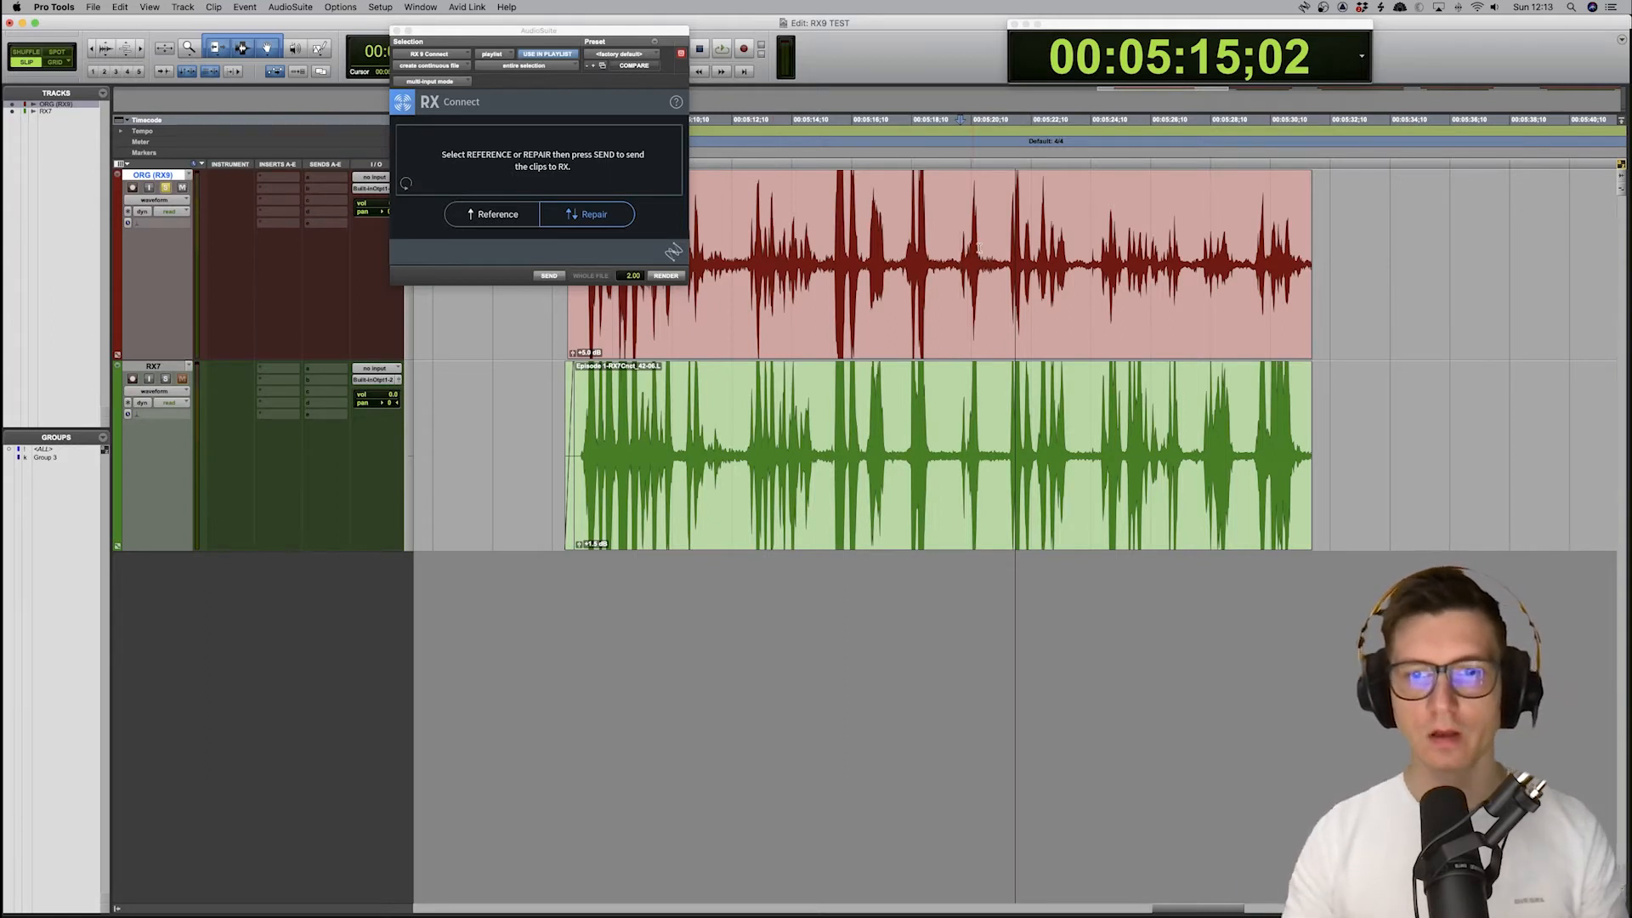
drag(930, 401, 957, 399)
key(ctrl+])
key(ctrl+])
key(space)
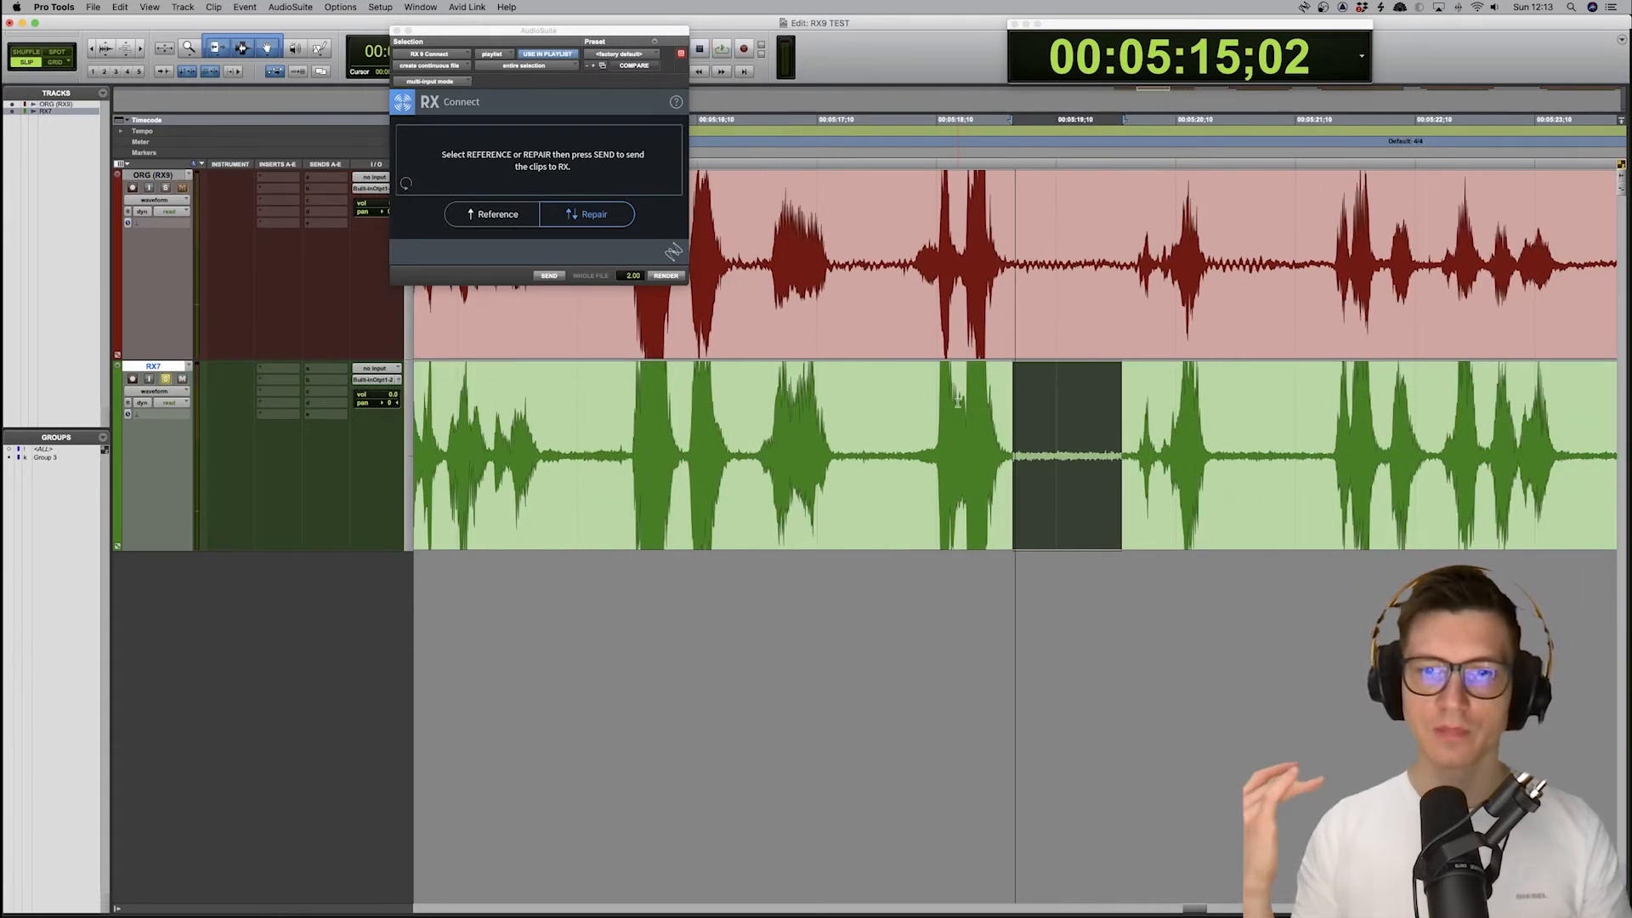
Select the same quiet gap on the ORG (RX9) track, play it soloed, and stop playback
drag(1009, 218, 1130, 218)
key(space)
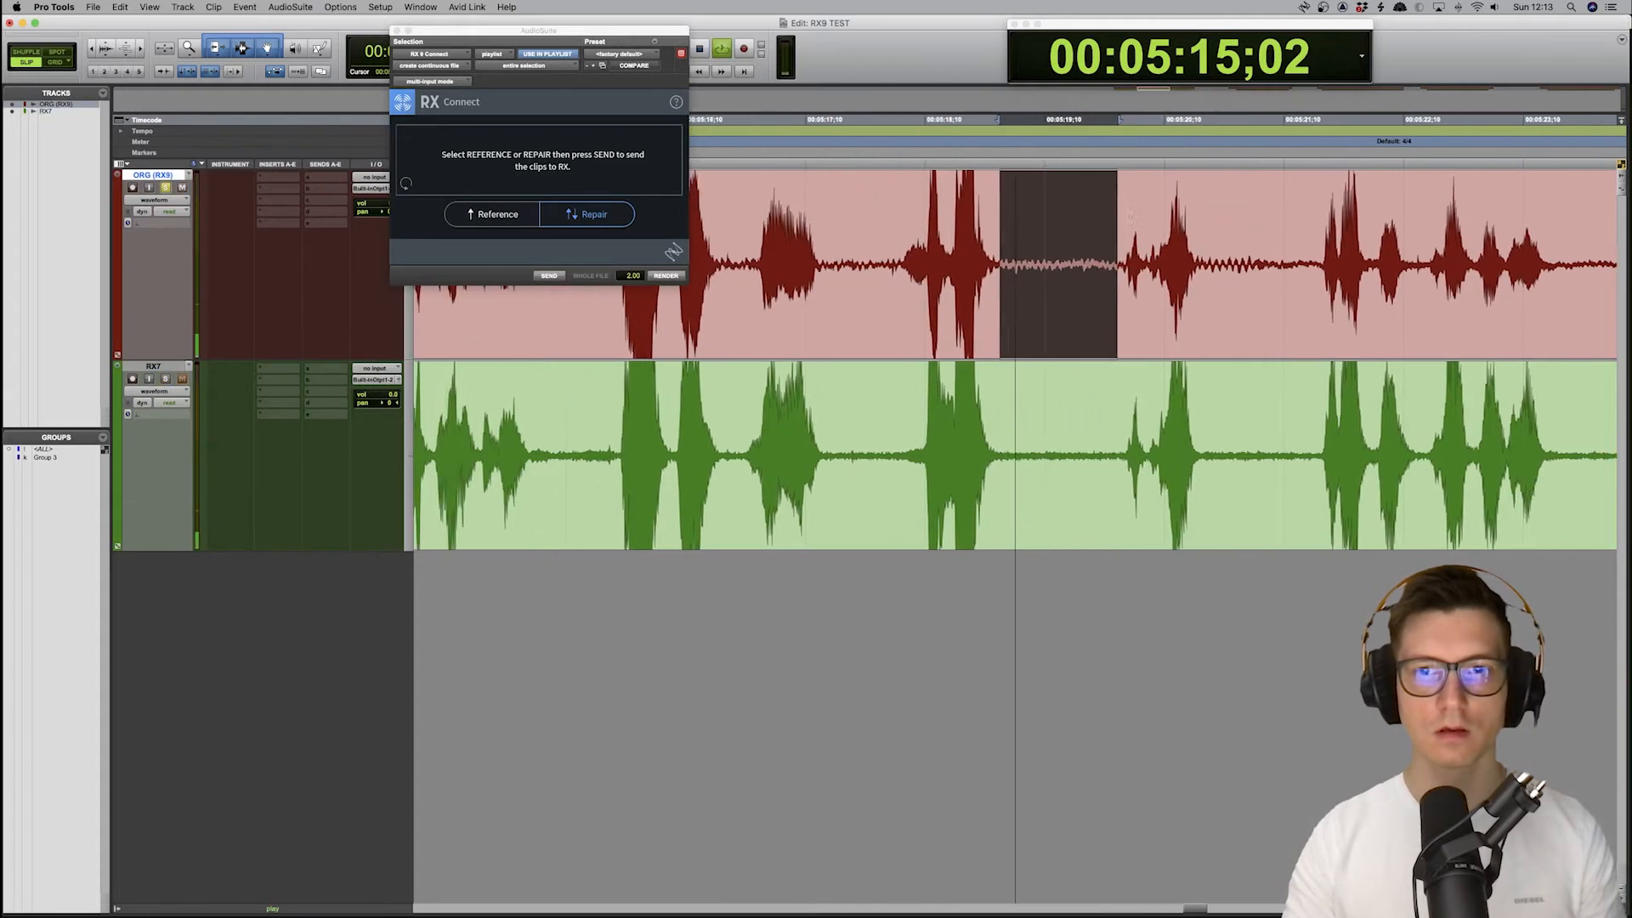
key(space)
click(1001, 212)
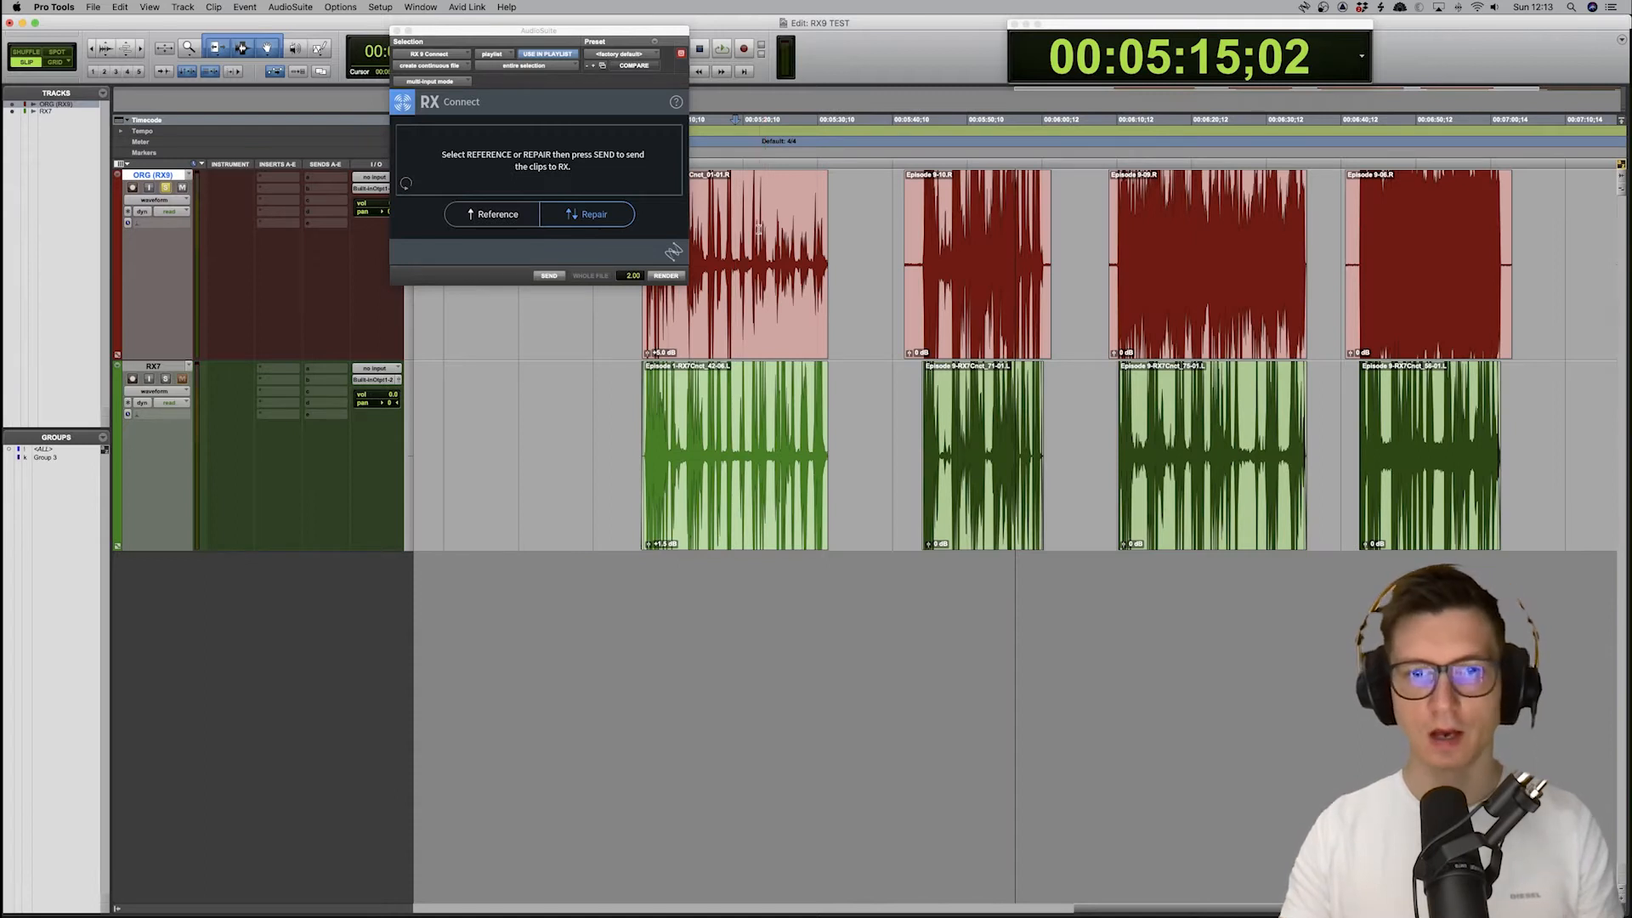
Go to the noisy Episode 9-09.R clip on the ORG (RX9) track, play part of it, and stop
scroll(794, 275, right, 2)
key(super+alt+bracketleft)
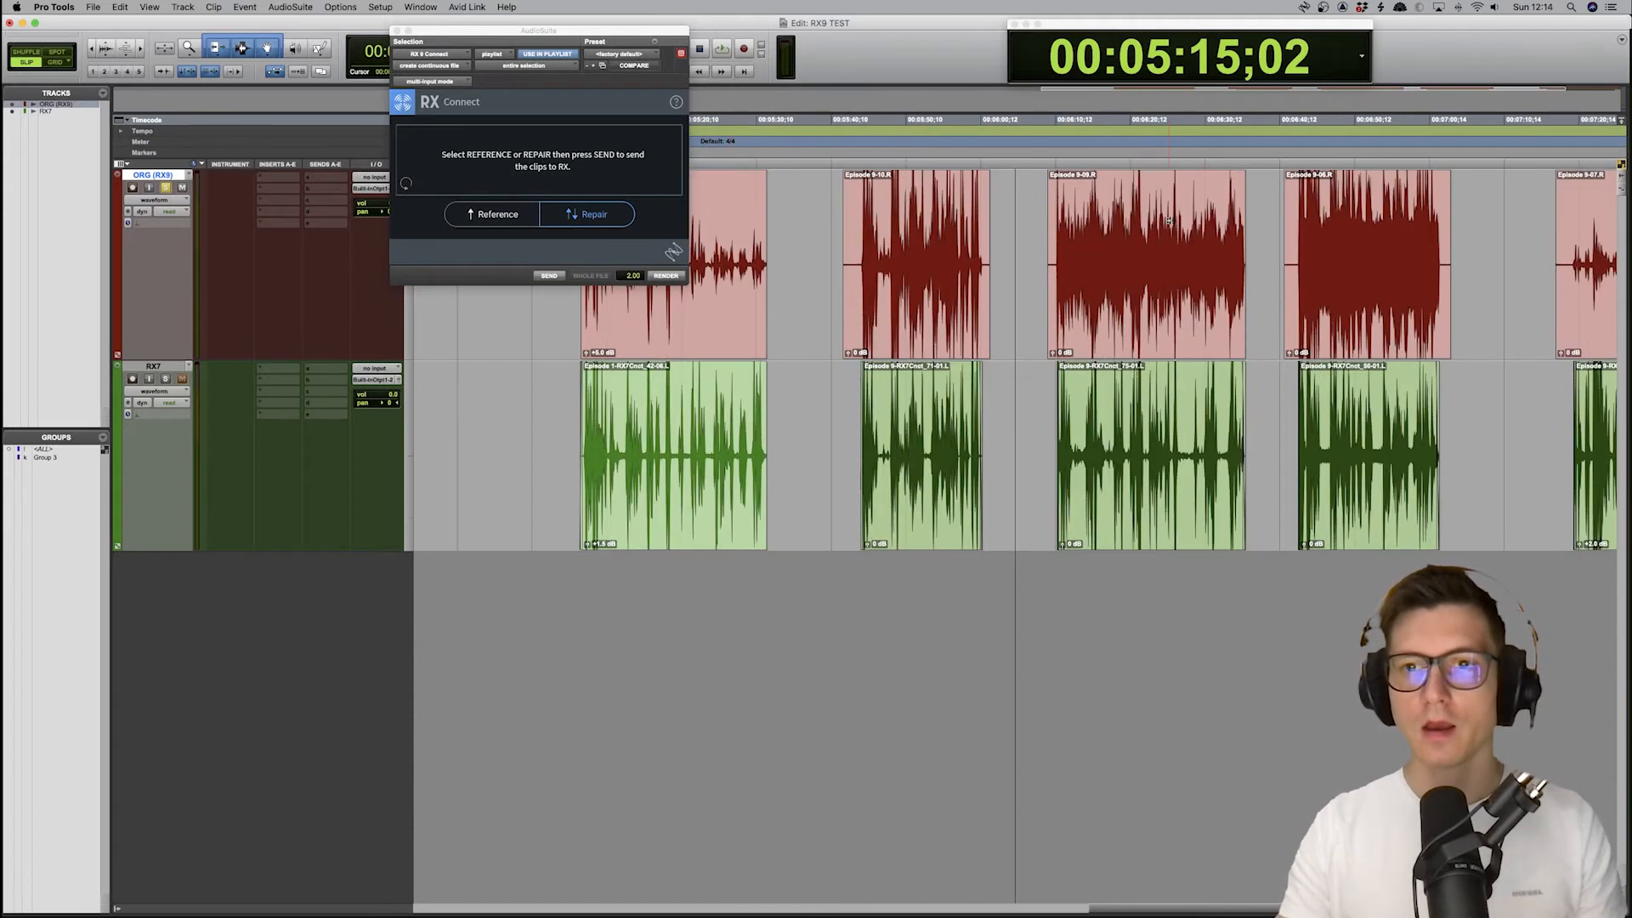
scroll(1168, 221, right, 6)
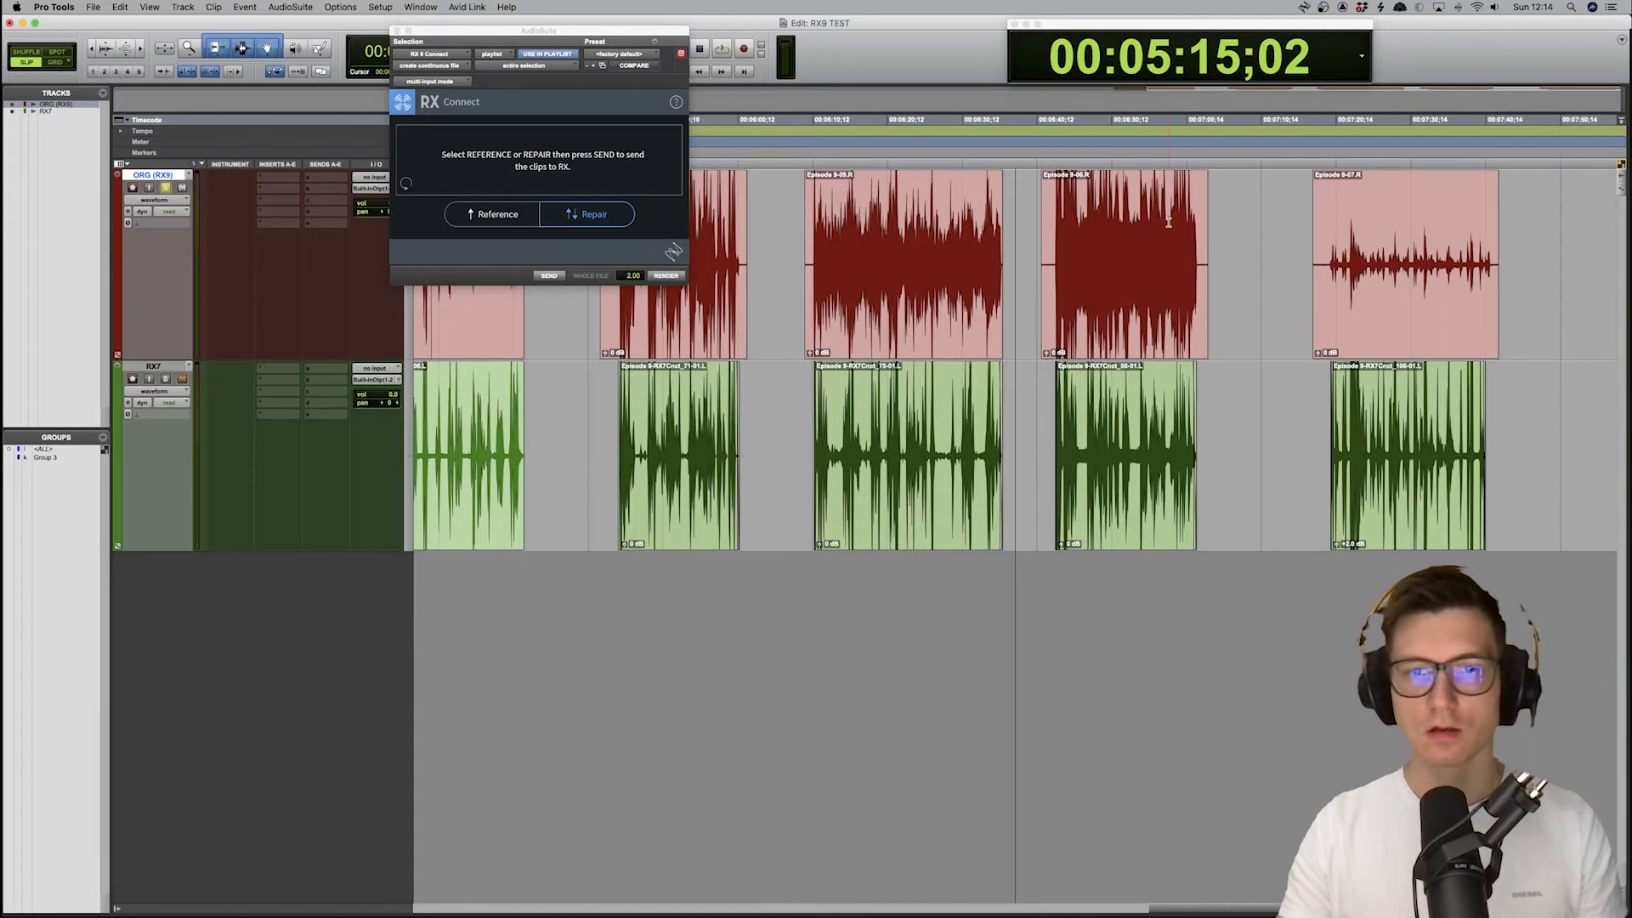
scroll(1168, 222, left, 2)
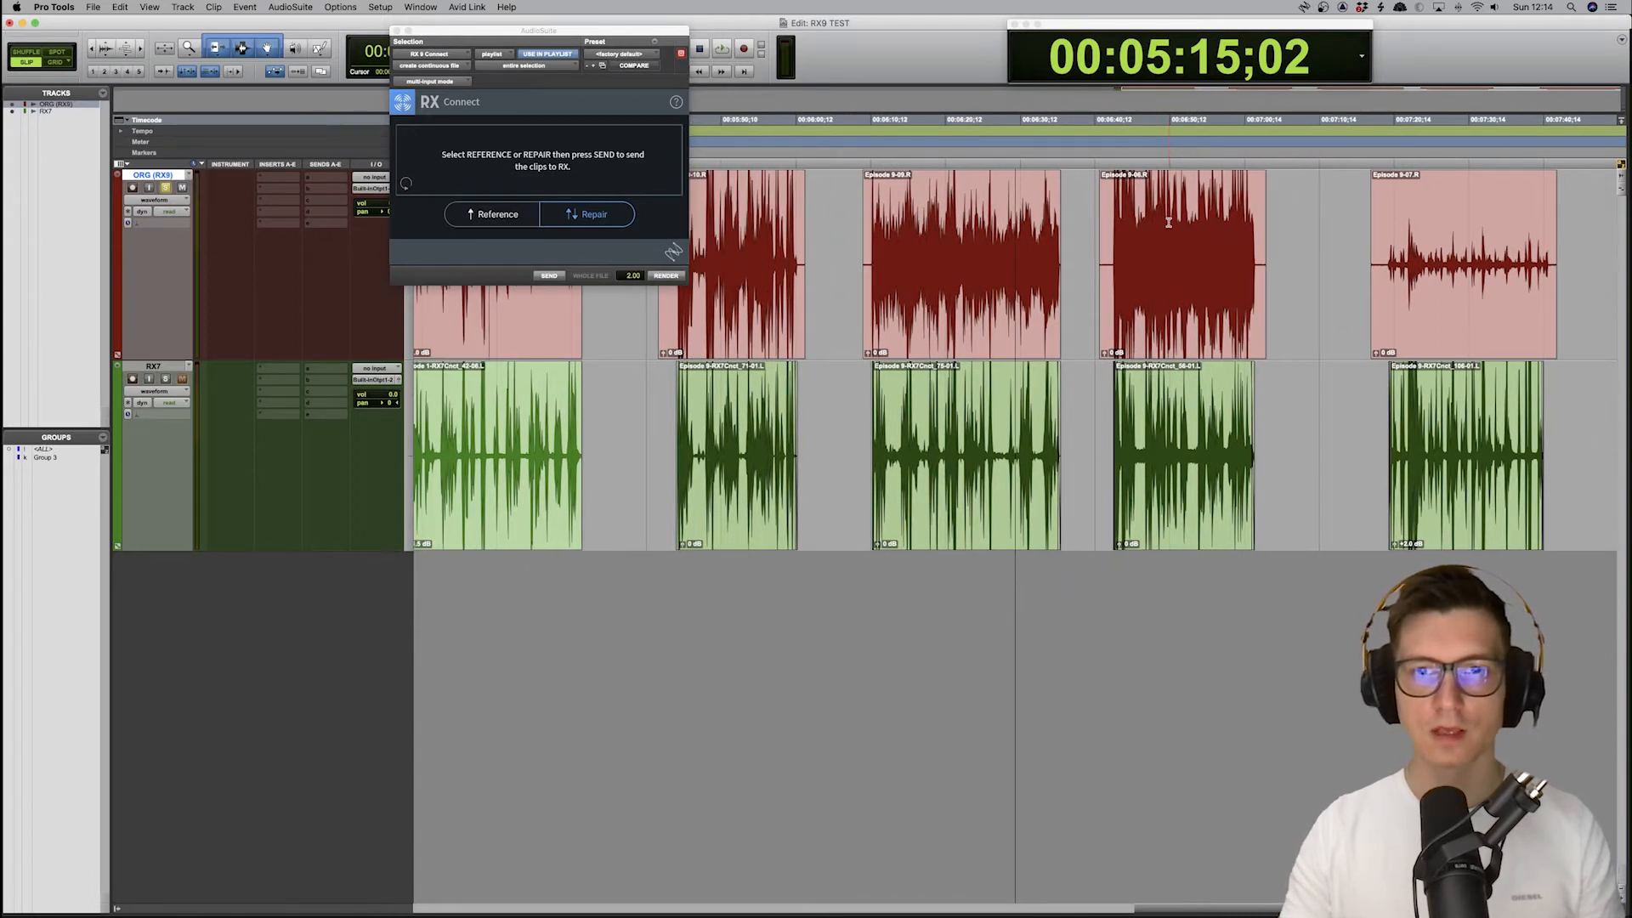
key(space)
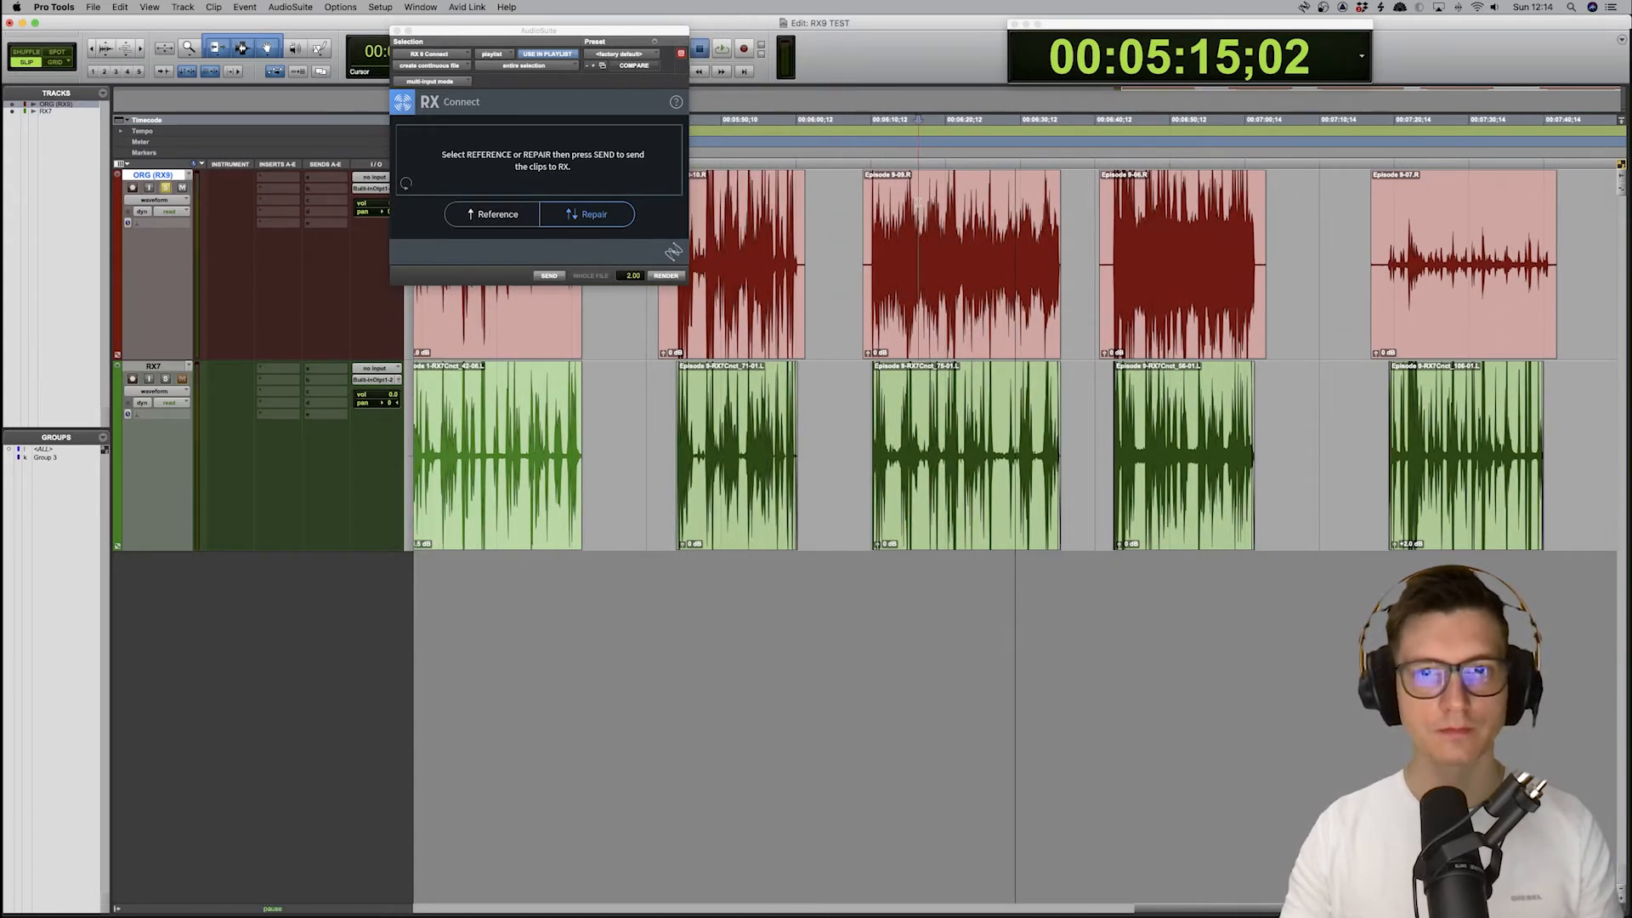
scroll(911, 202, left, 3)
key(super+bracketright)
key(super+bracketright)
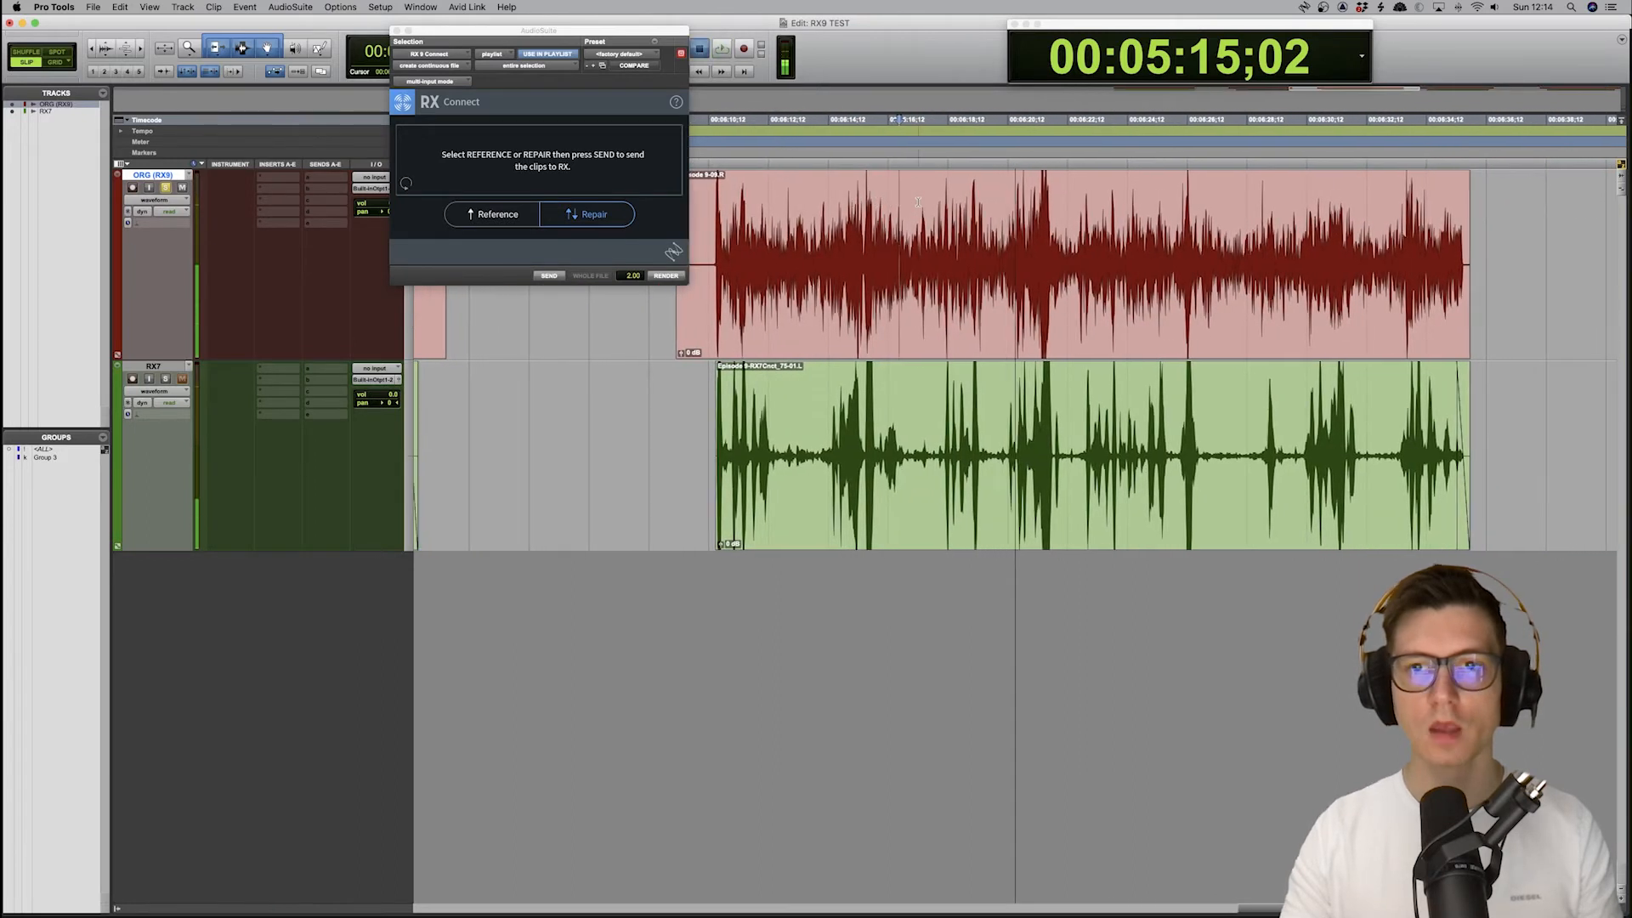
key(space)
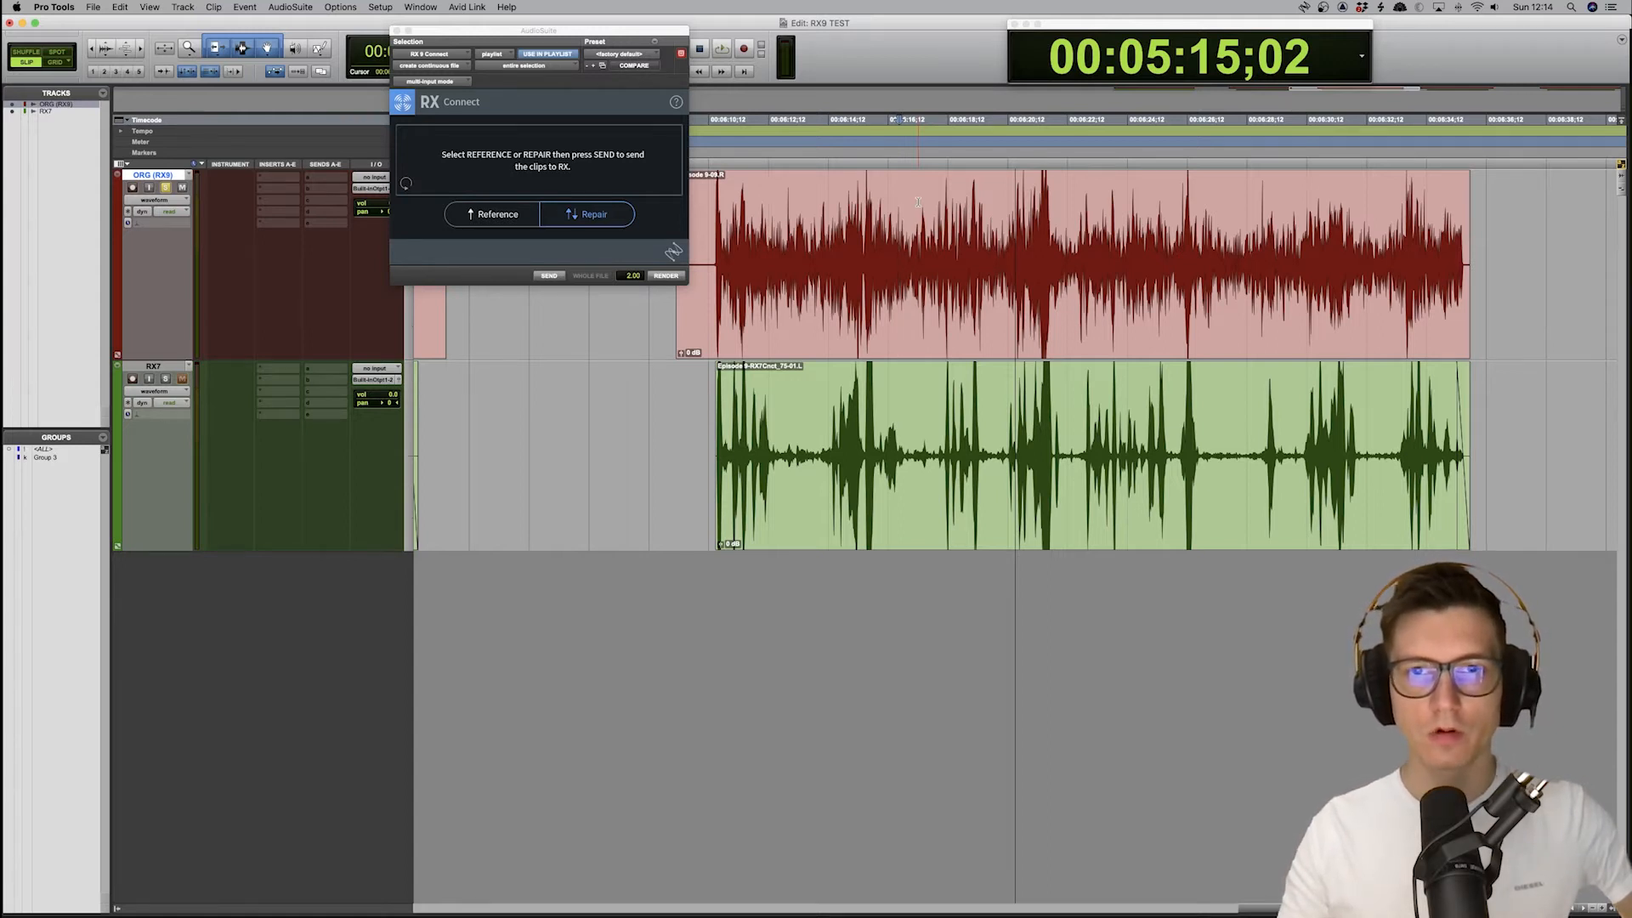
Play the same passage of the matching Episode 9 clip with the RX7 track soloed, and stop
click(901, 391)
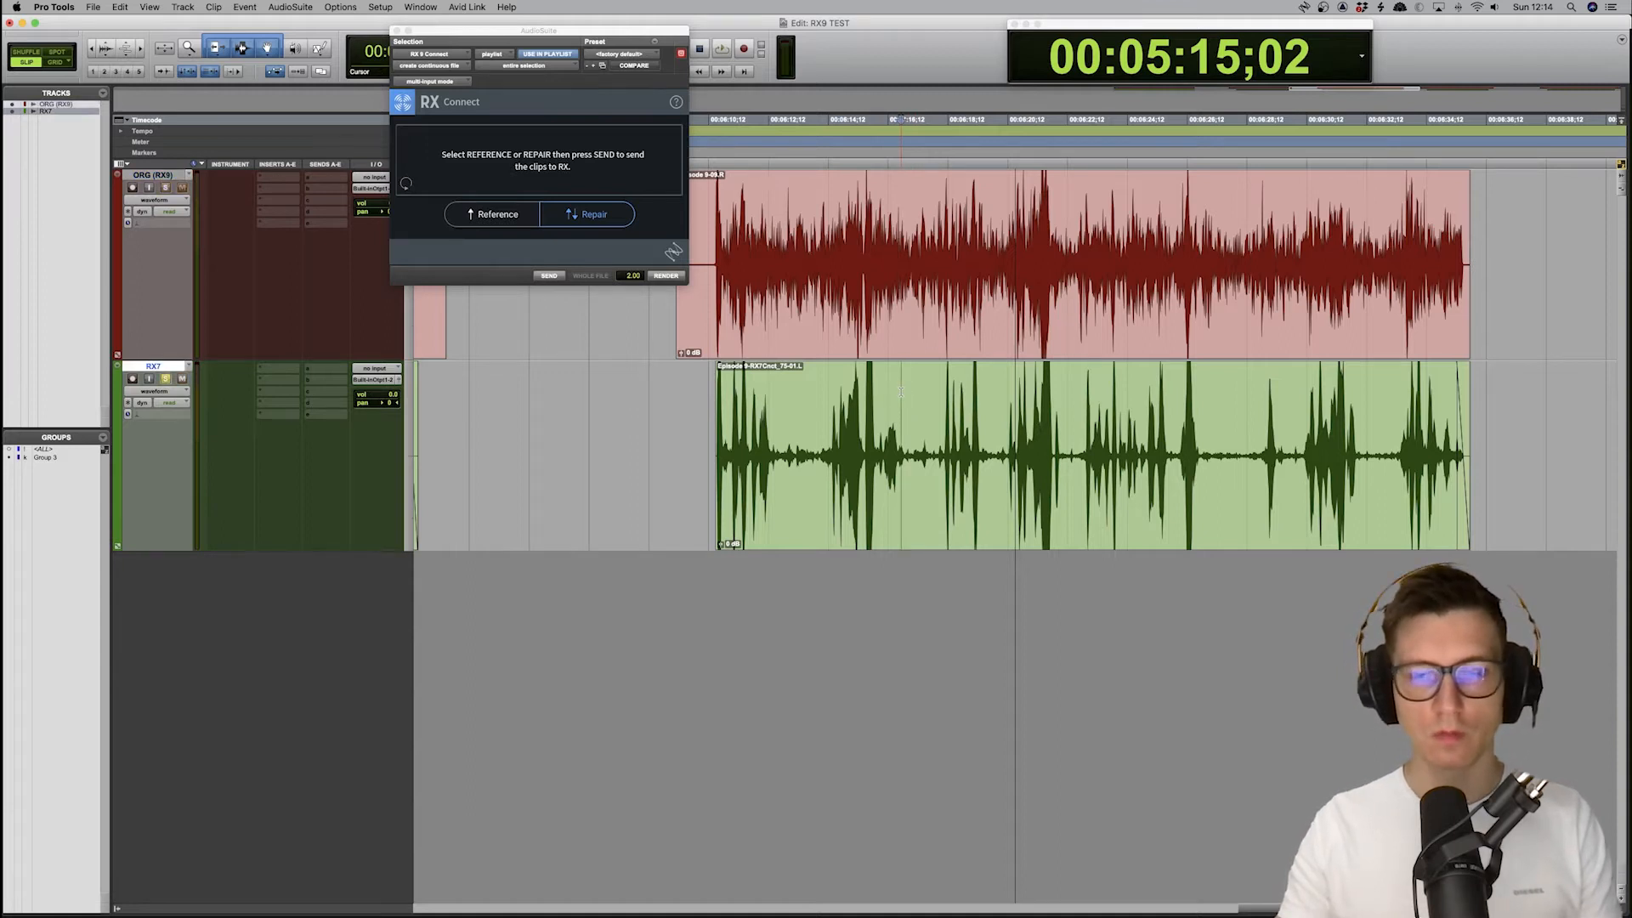
key(space)
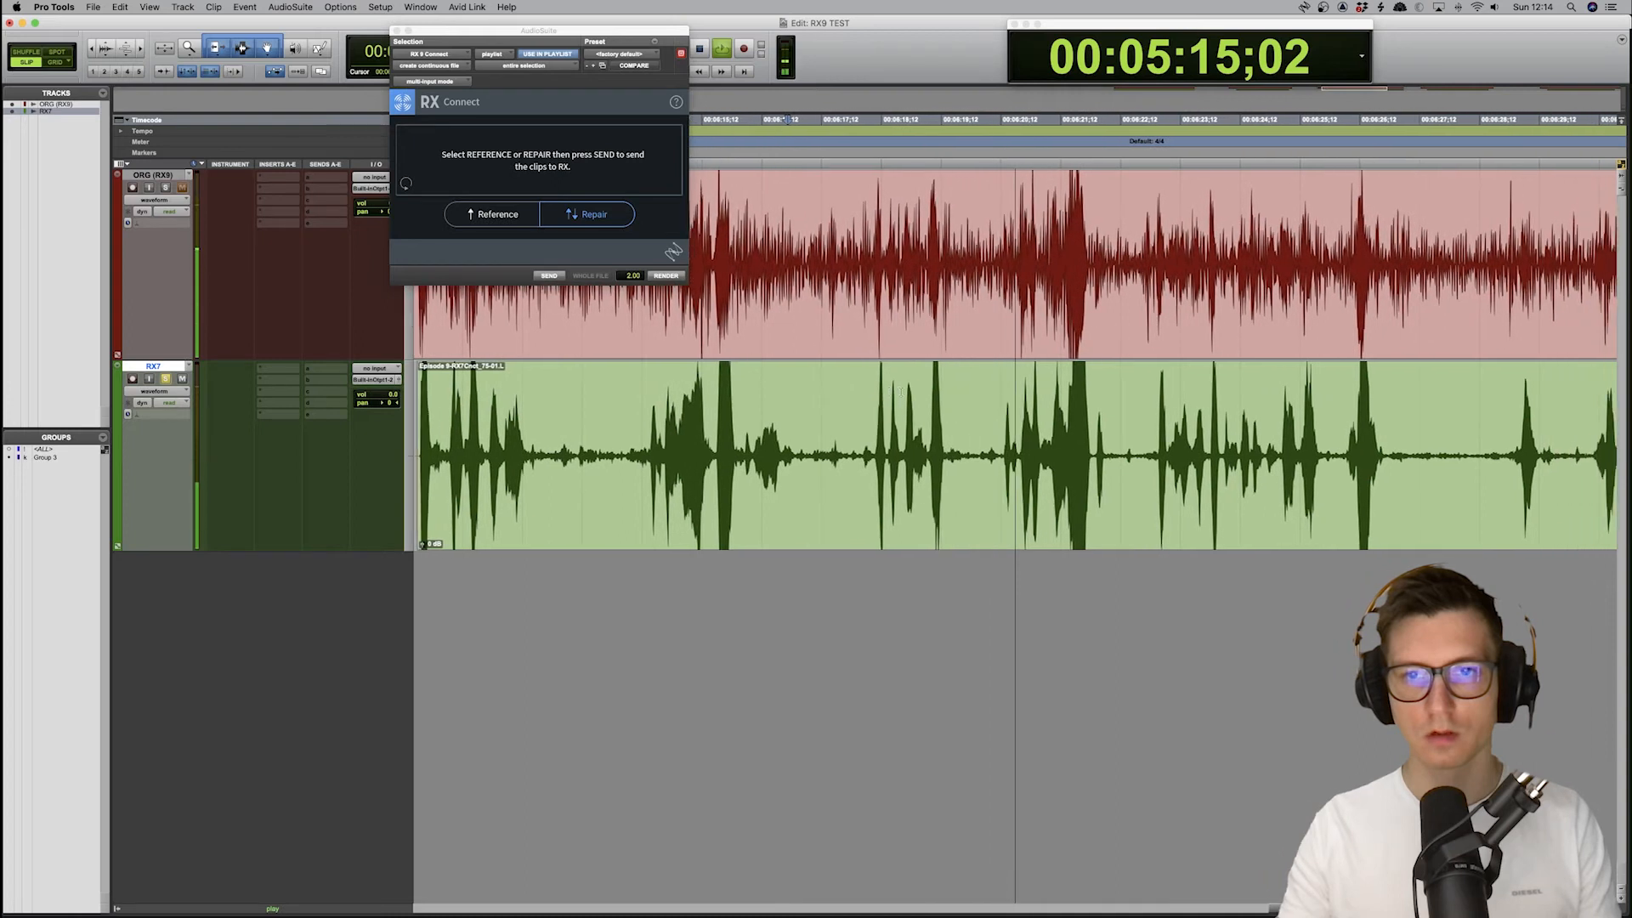
key(super+bracketleft)
key(space)
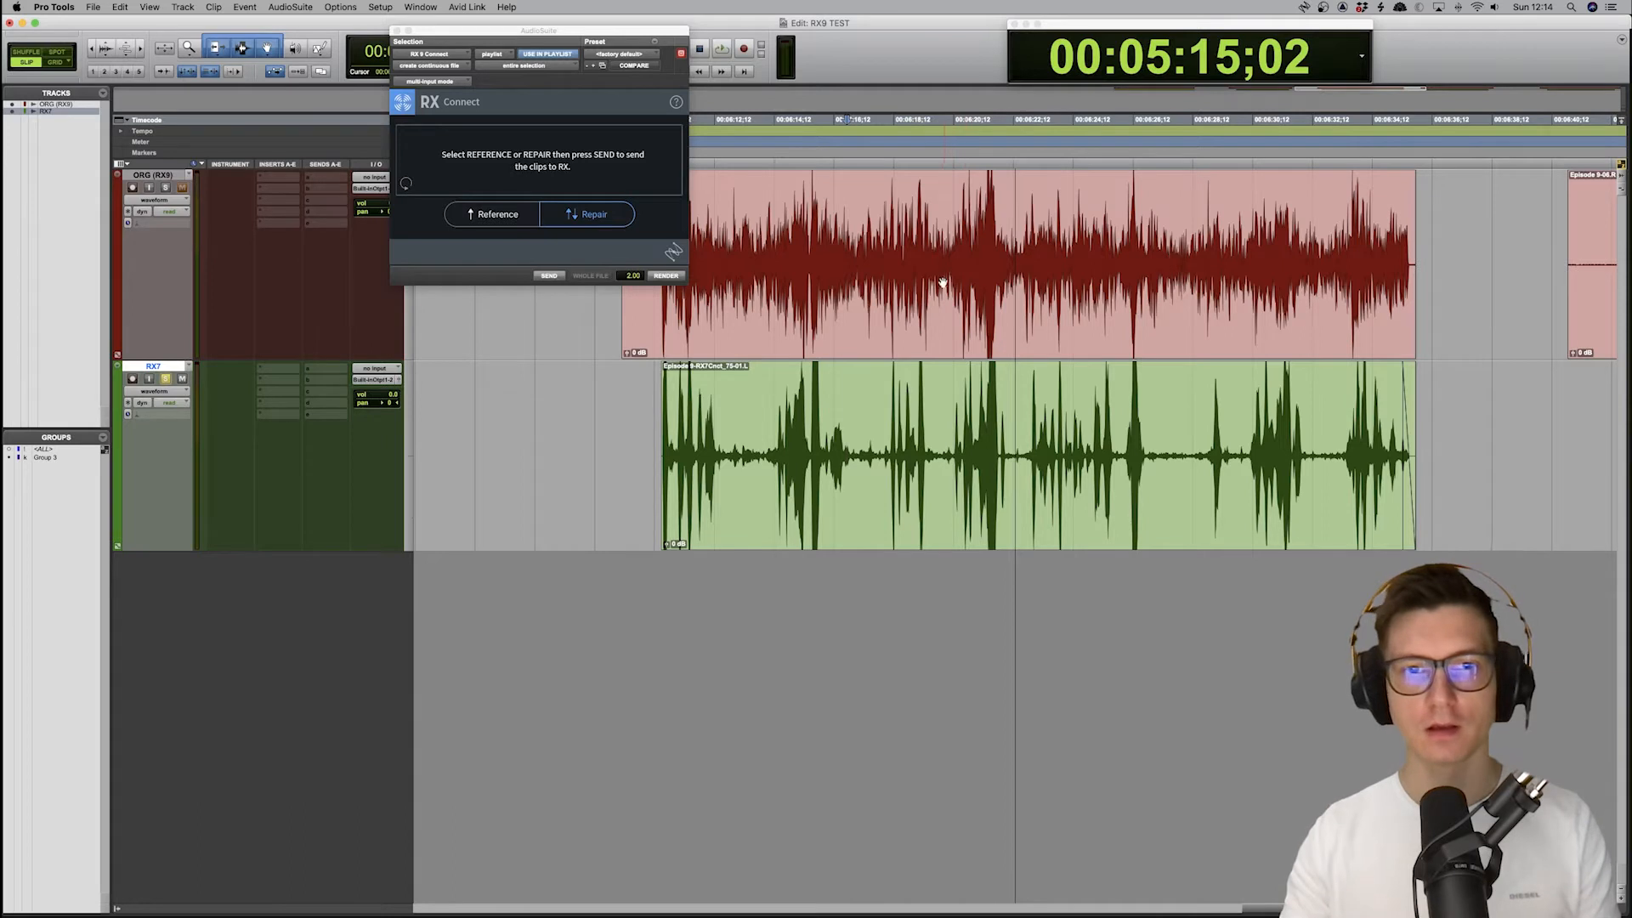
Select the whole Episode 9-09.R clip on the ORG (RX9) track and send it to RX 9 for repair
click(963, 340)
key(shift+s)
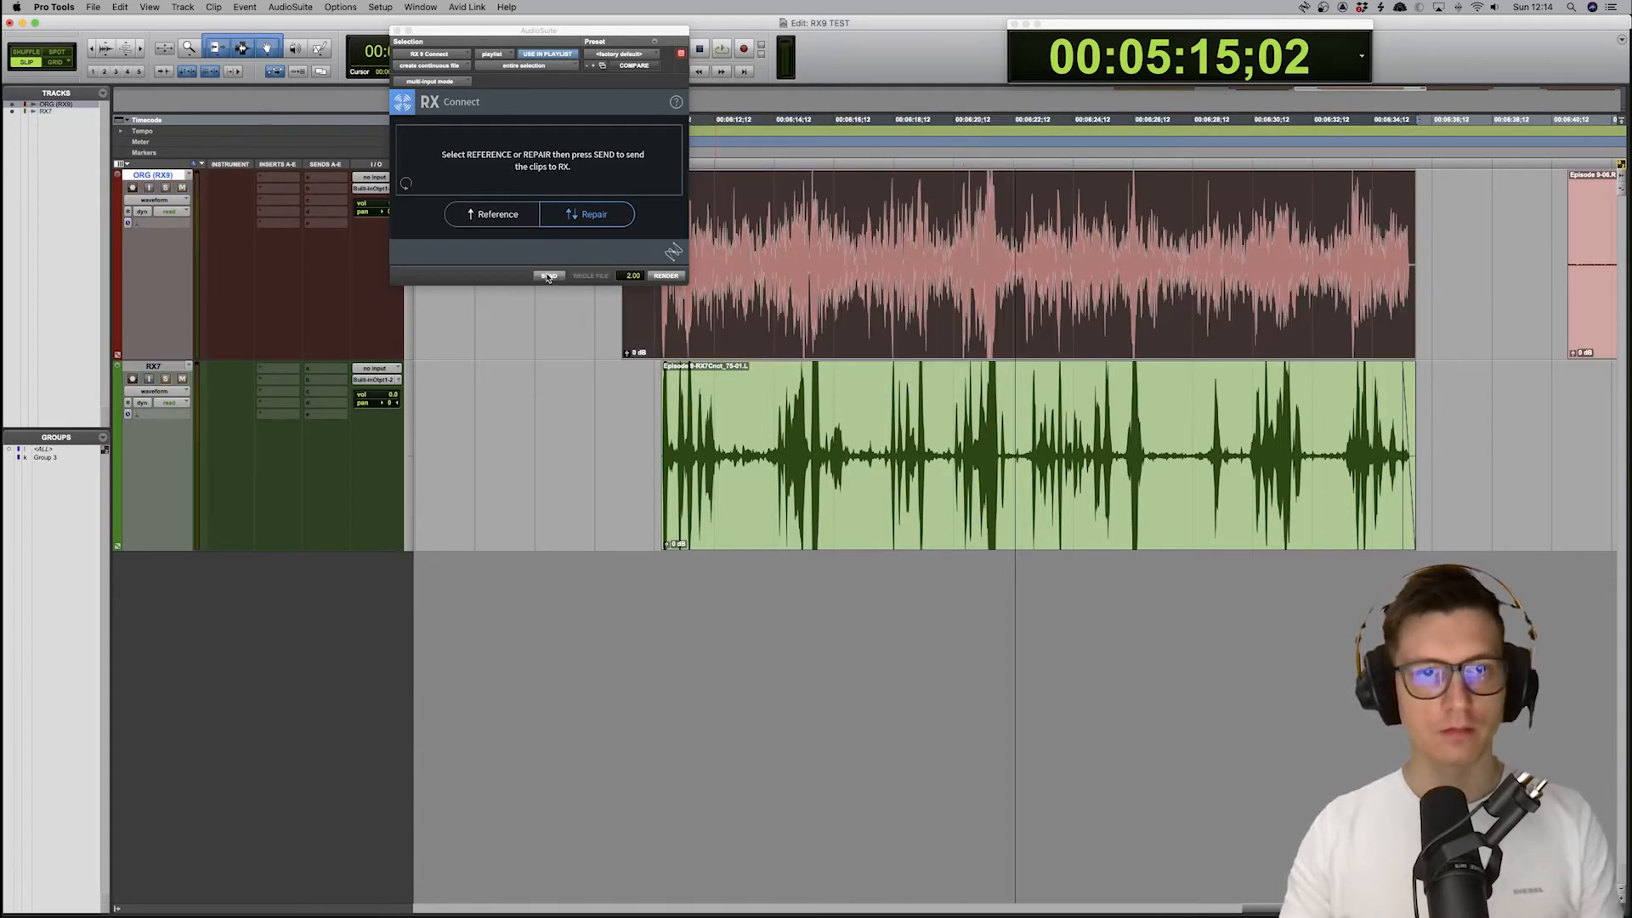
click(548, 276)
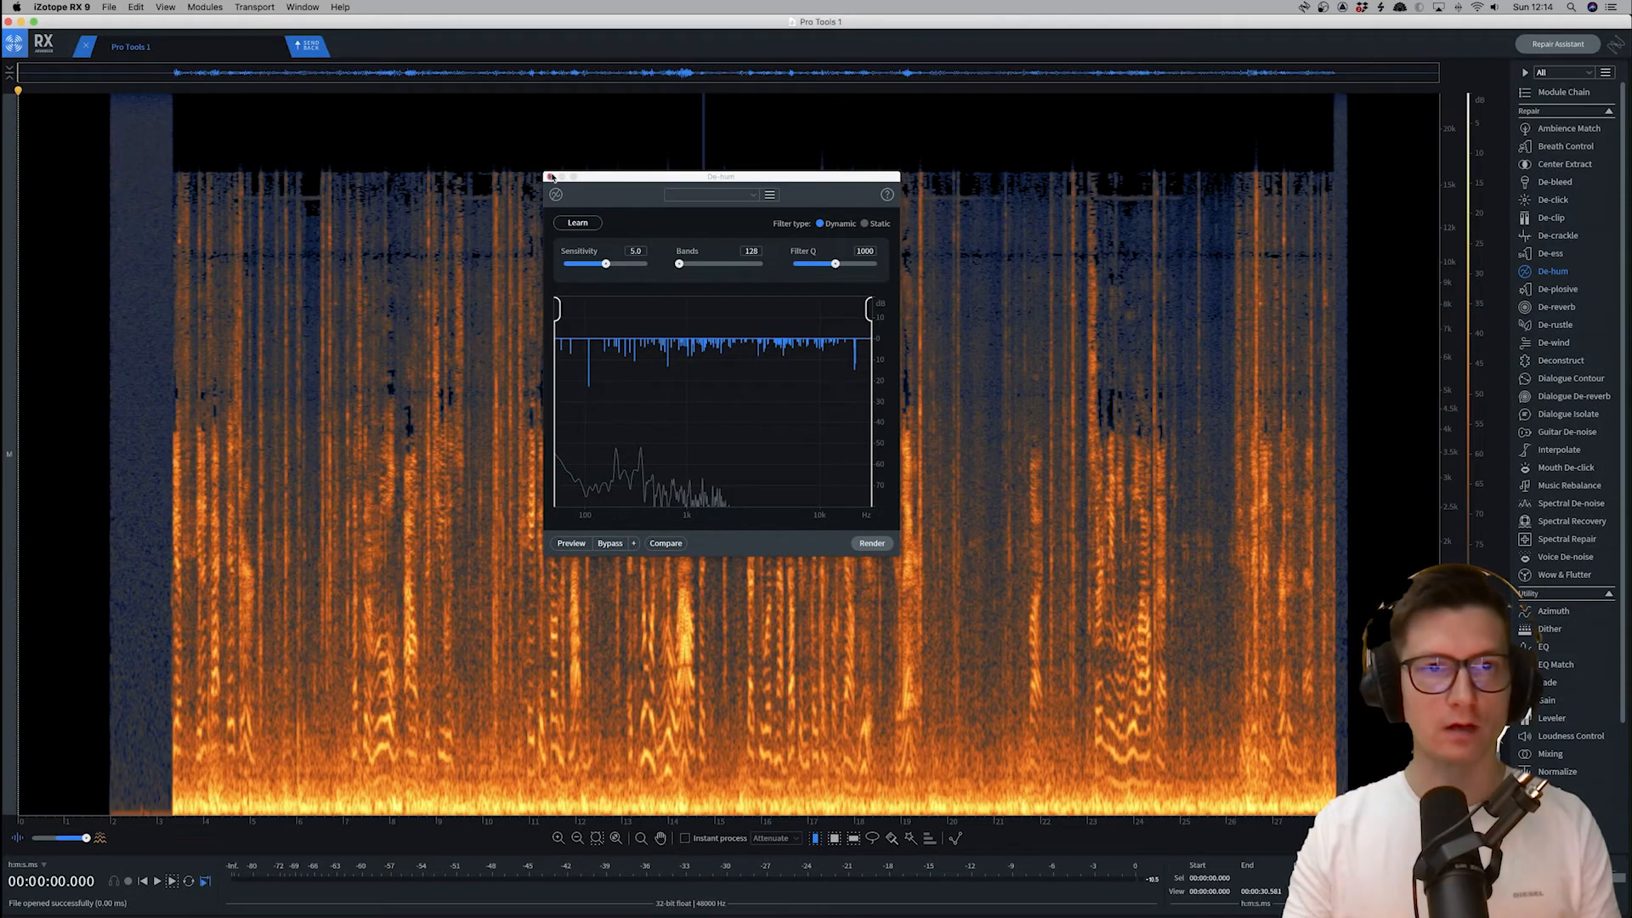
Close the De-hum module and render Ambience Match over the clip's silent lead-in (about 1.6–3.4 s) and the silent section after the dialogue
click(551, 176)
drag(93, 274, 173, 274)
key(super+r)
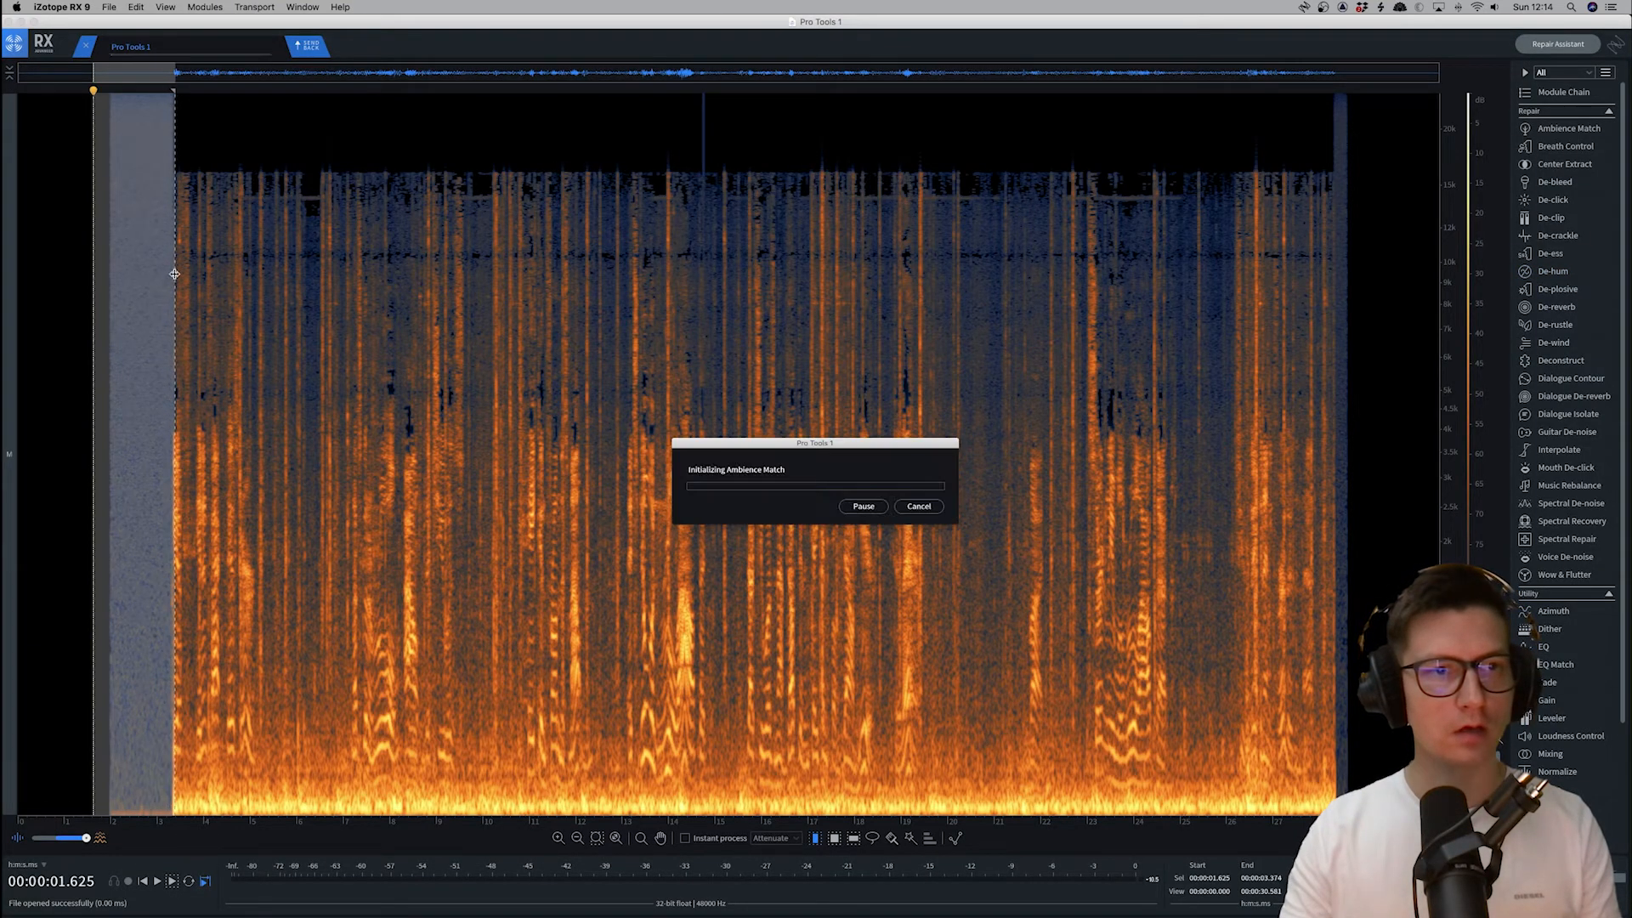
drag(1397, 316, 1330, 315)
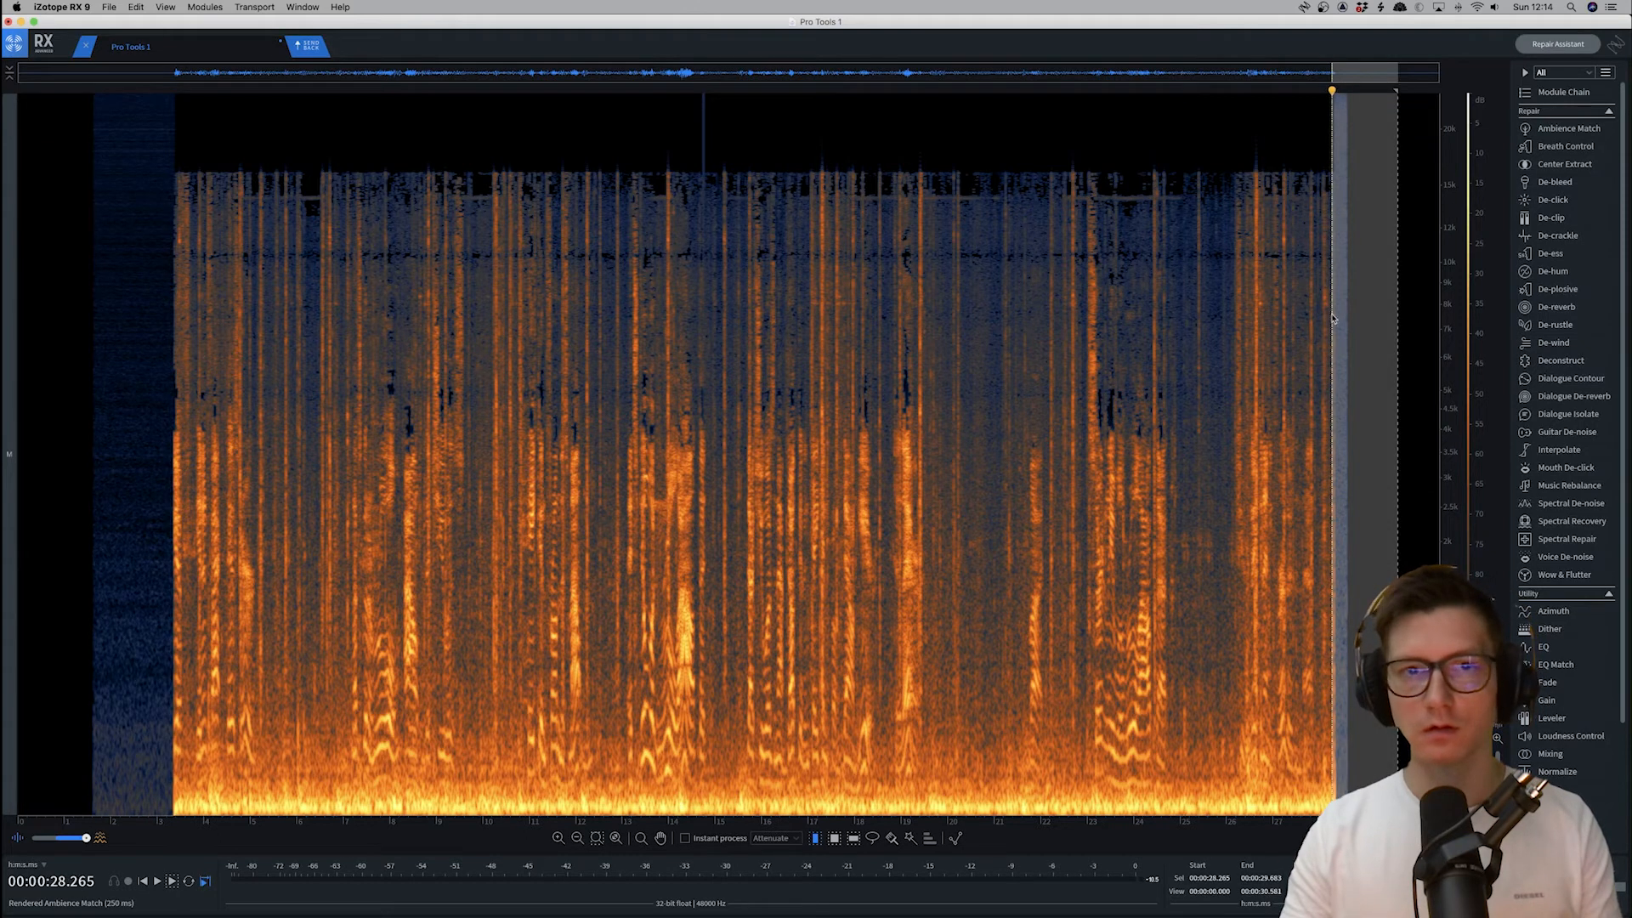
key(super+r)
Play the noisy dialogue from about 14.4 s and stop playback
click(688, 312)
key(space)
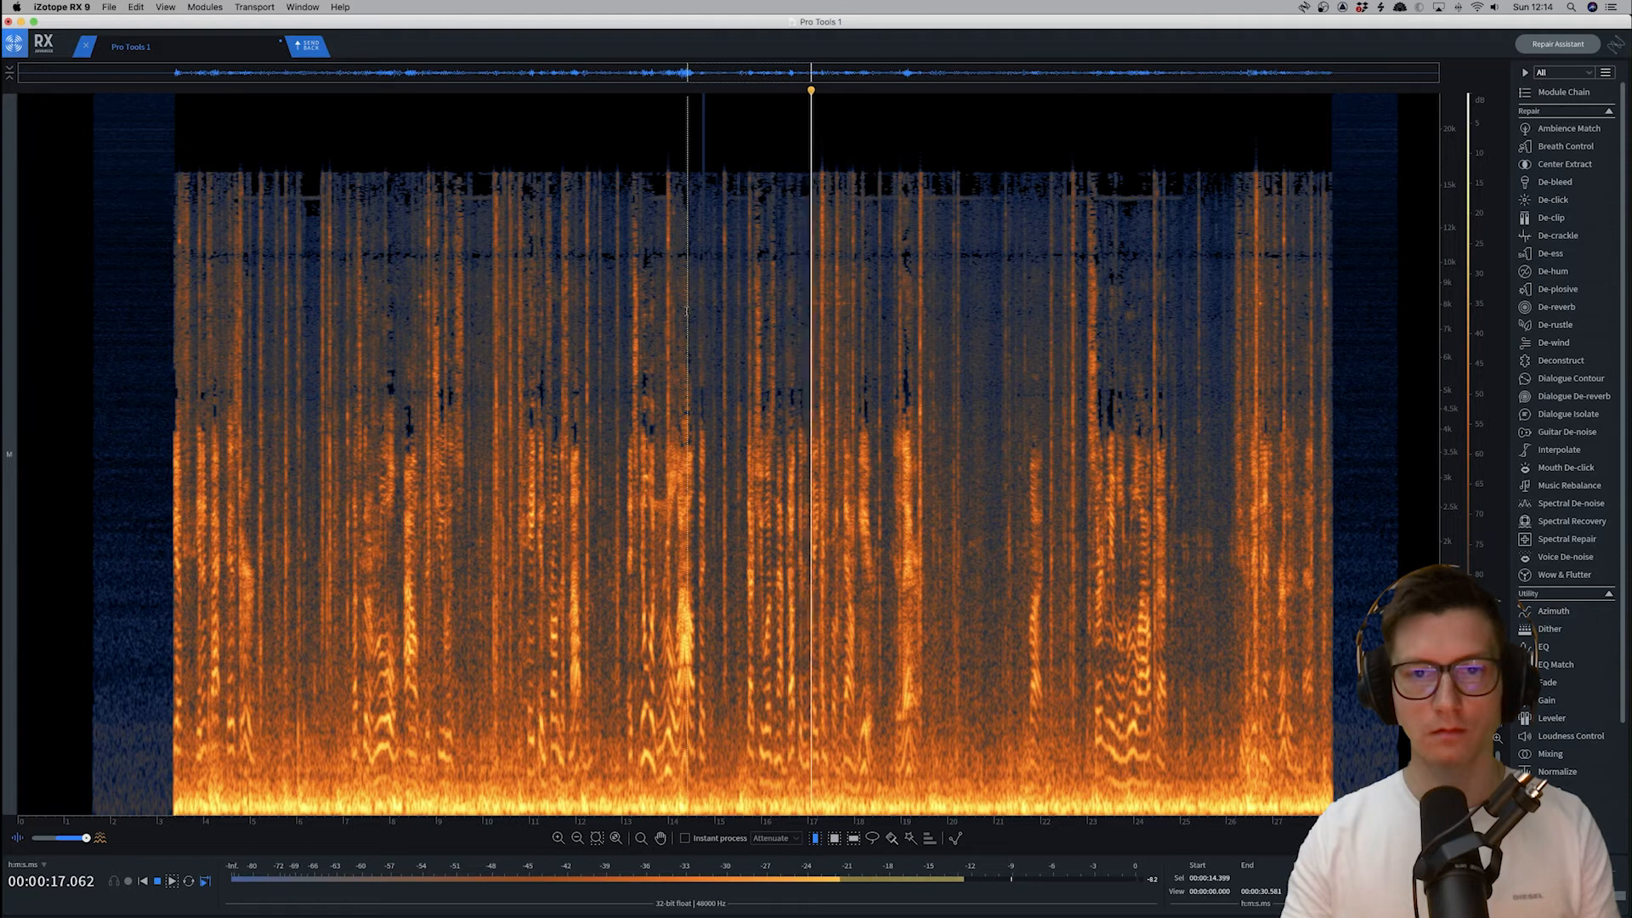
key(space)
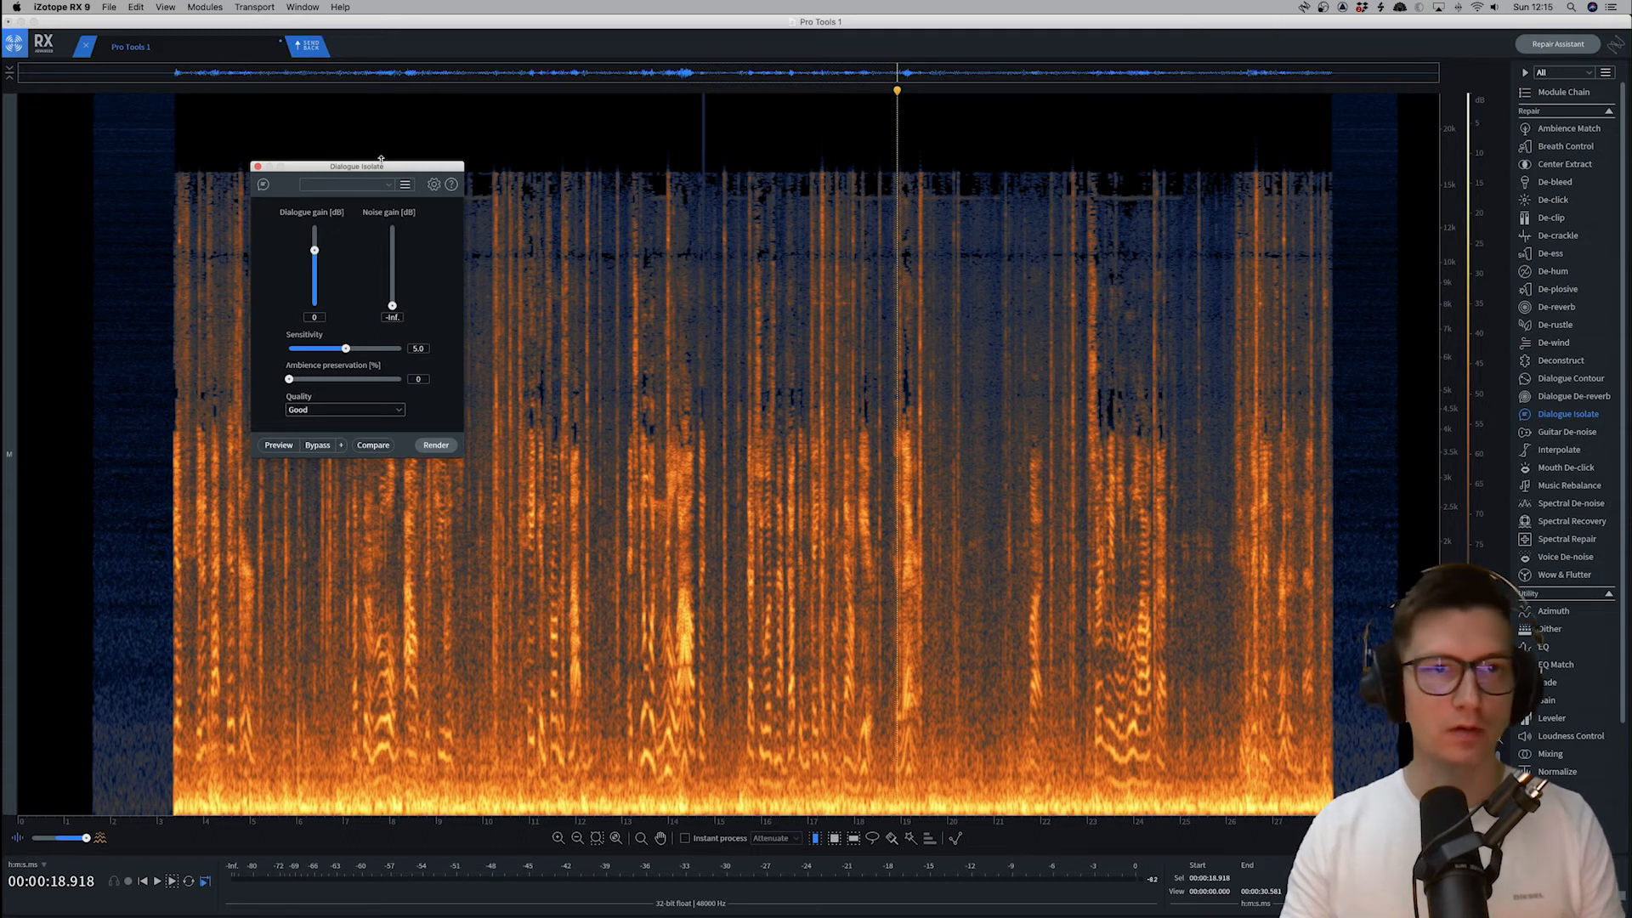
Open Dialogue Isolate, move its window clear of the spectrogram, and set the quality to Best
drag(381, 161, 535, 26)
click(545, 51)
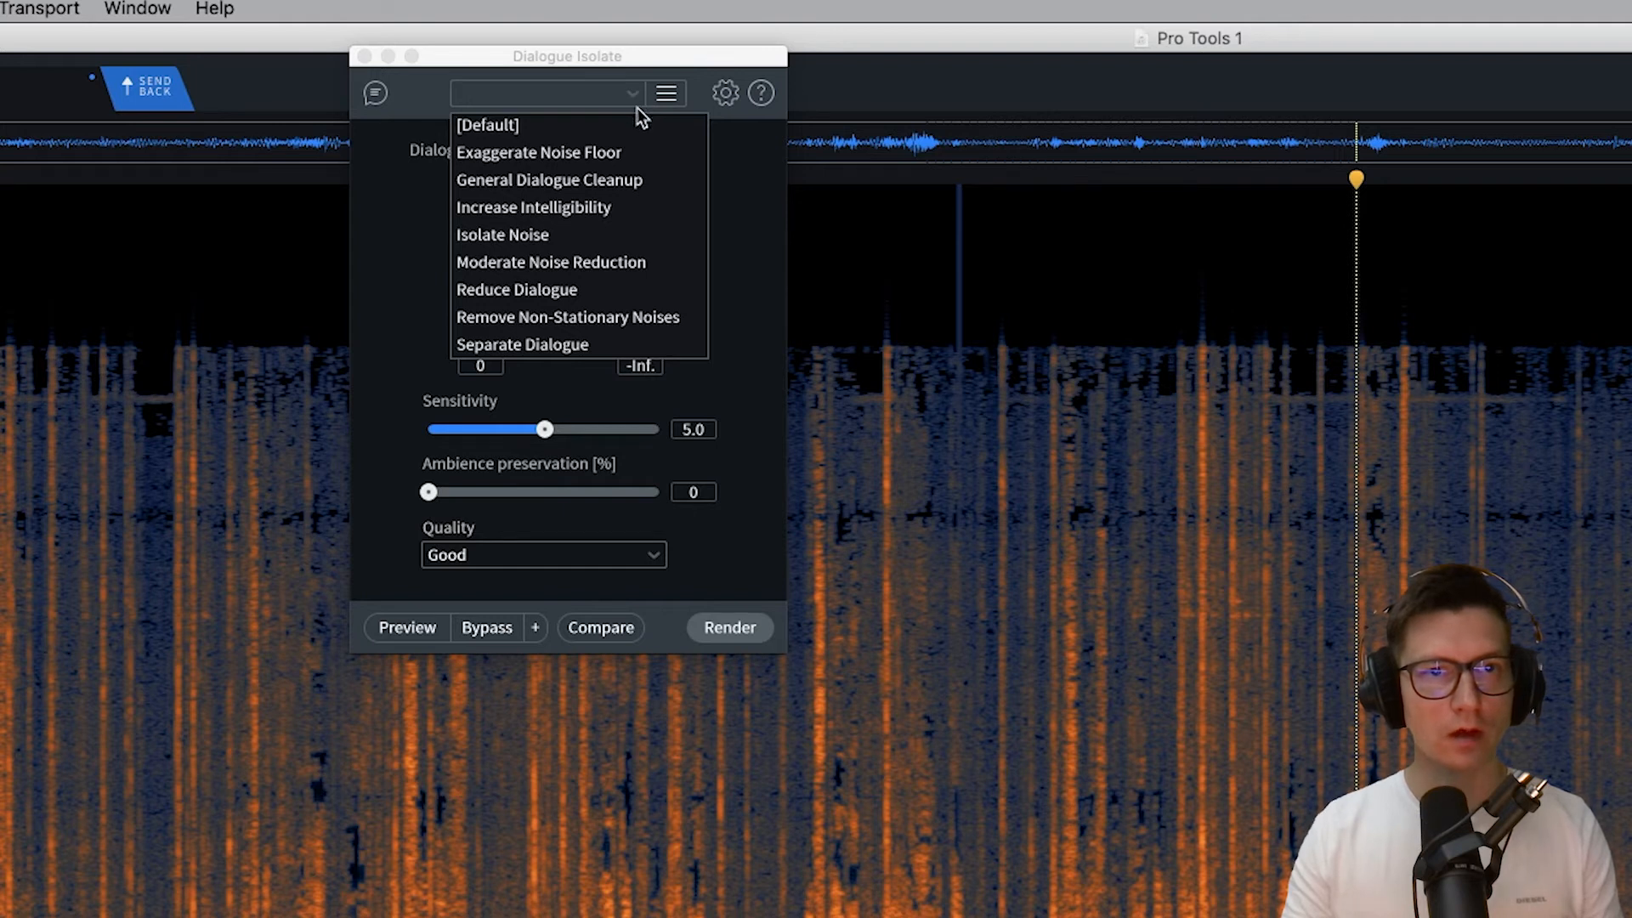
click(640, 96)
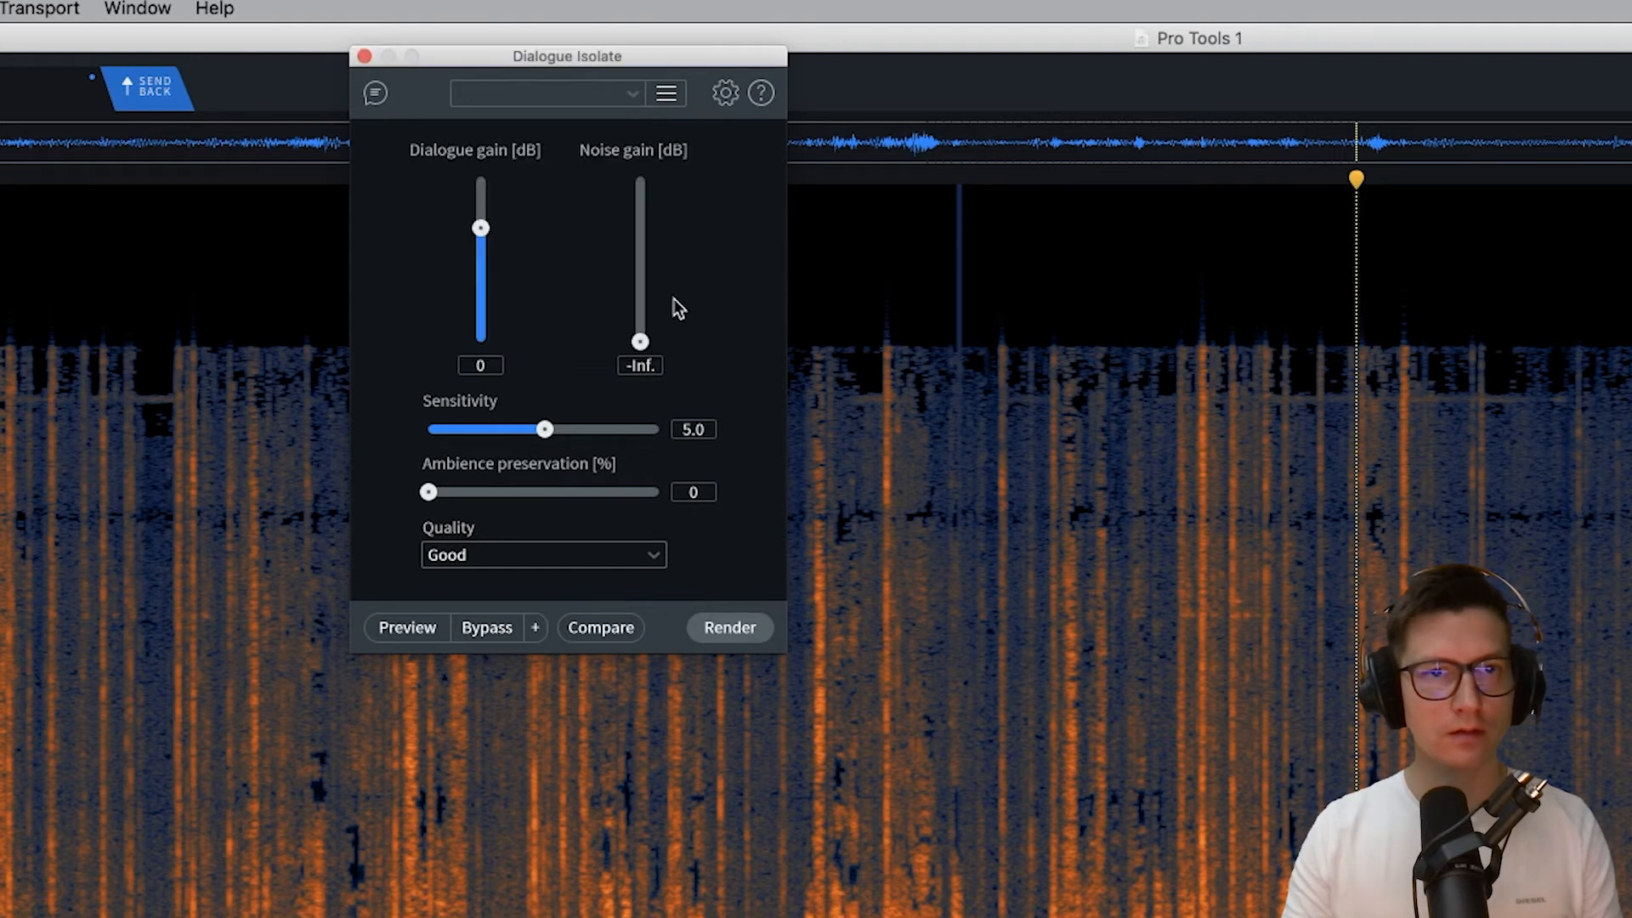
click(532, 557)
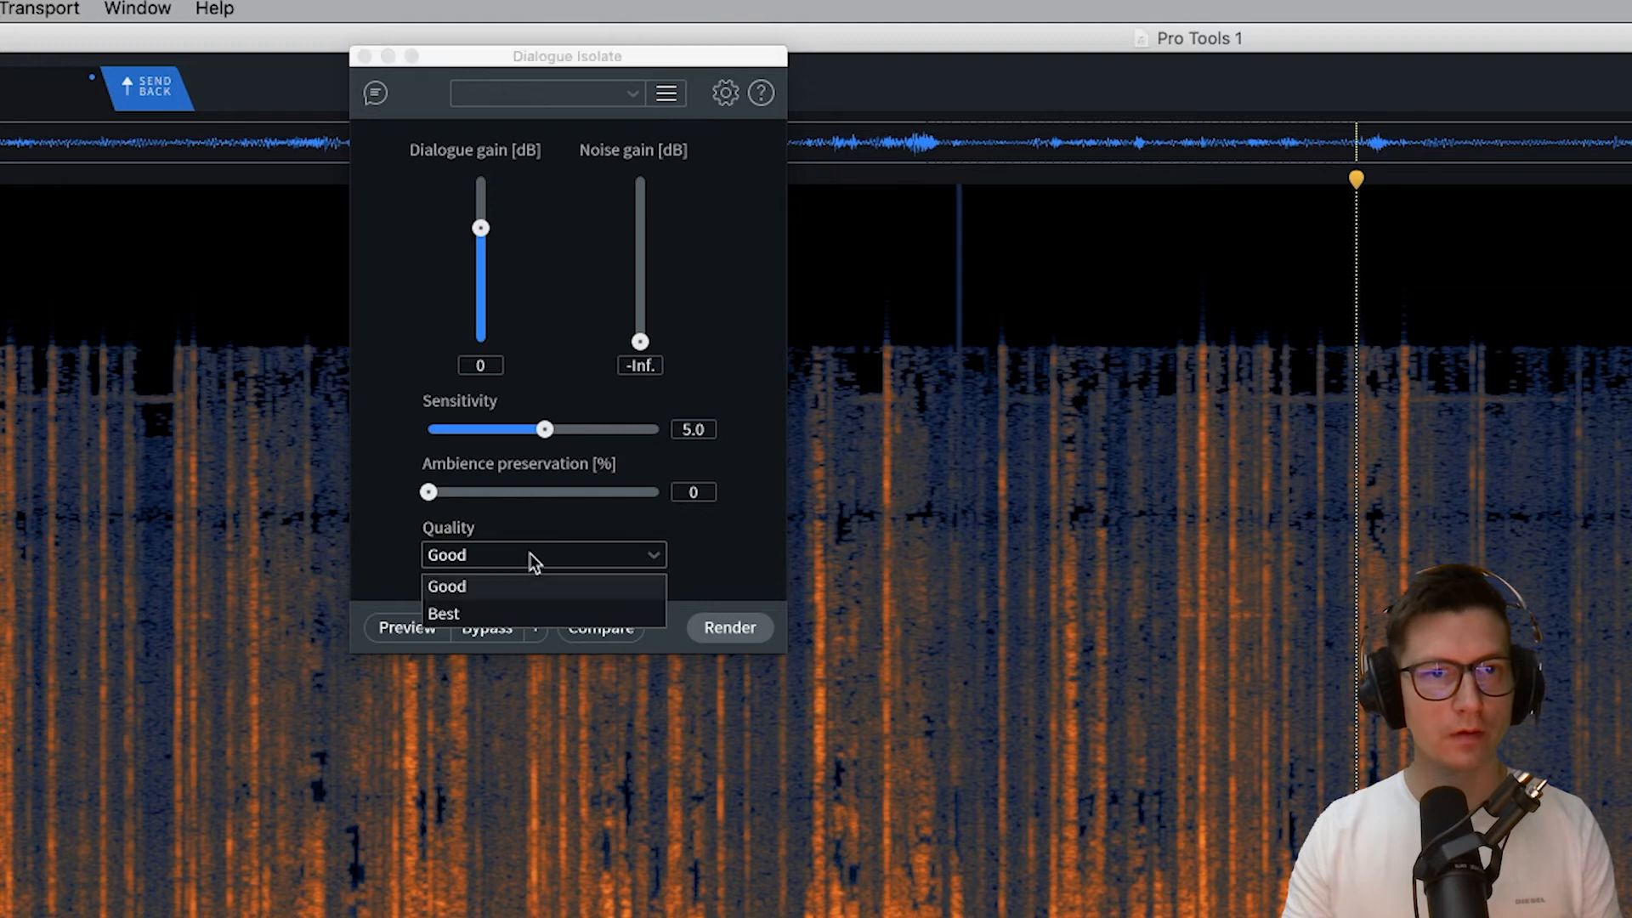
click(514, 612)
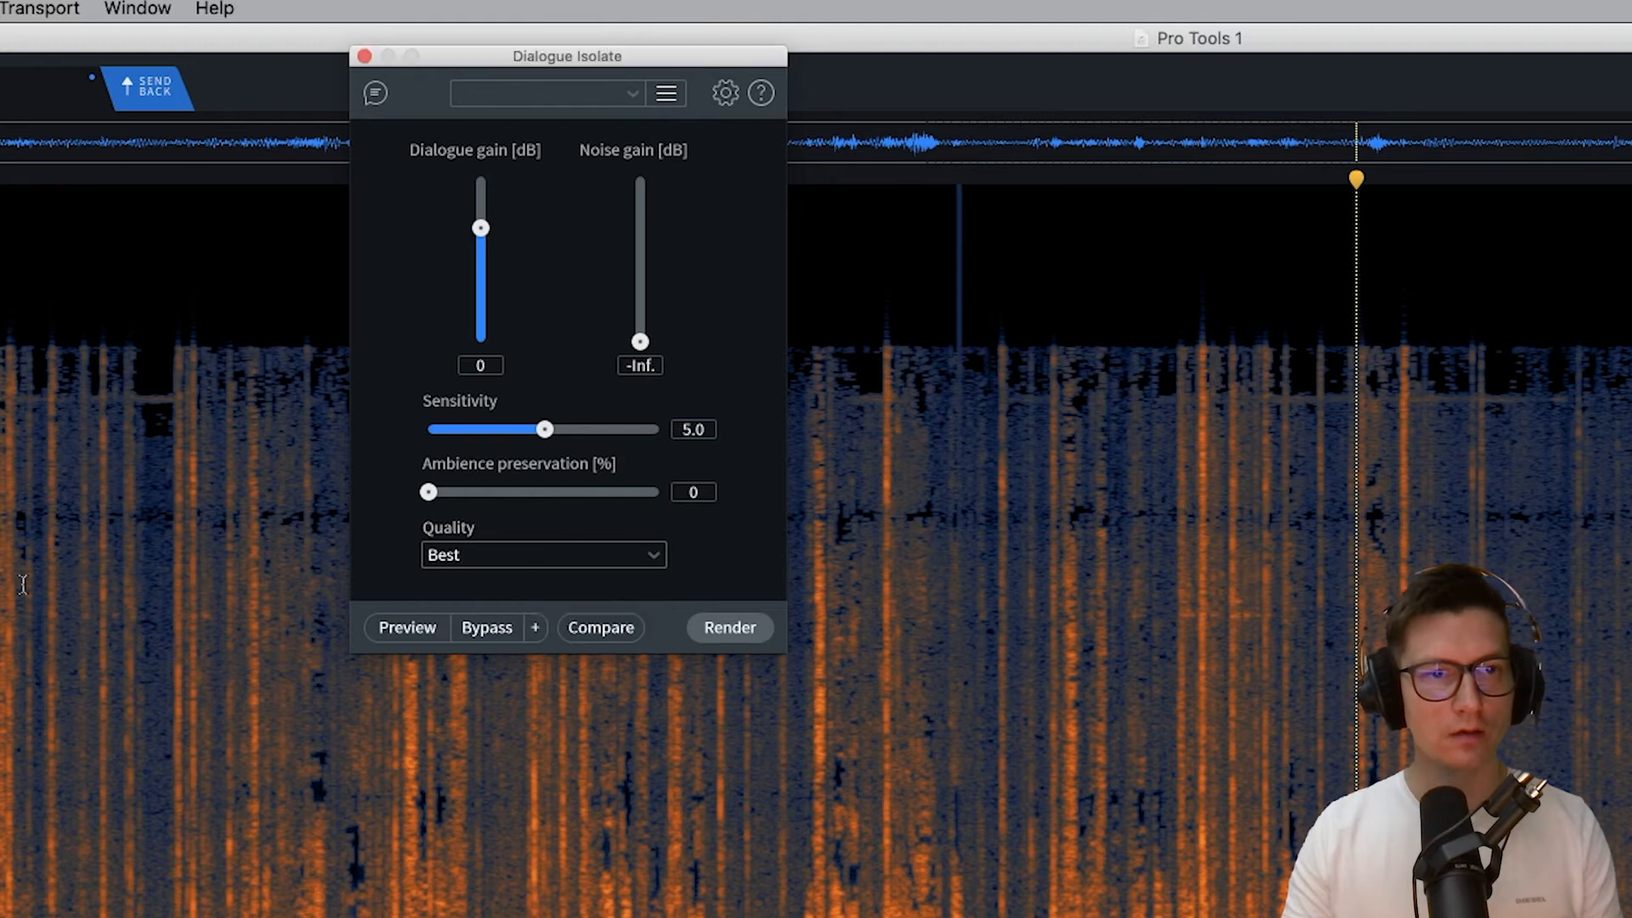
Preview Dialogue Isolate with 0% ambience preservation over a selection from about 6.4 to 20.6 s, and stop the preview
click(408, 629)
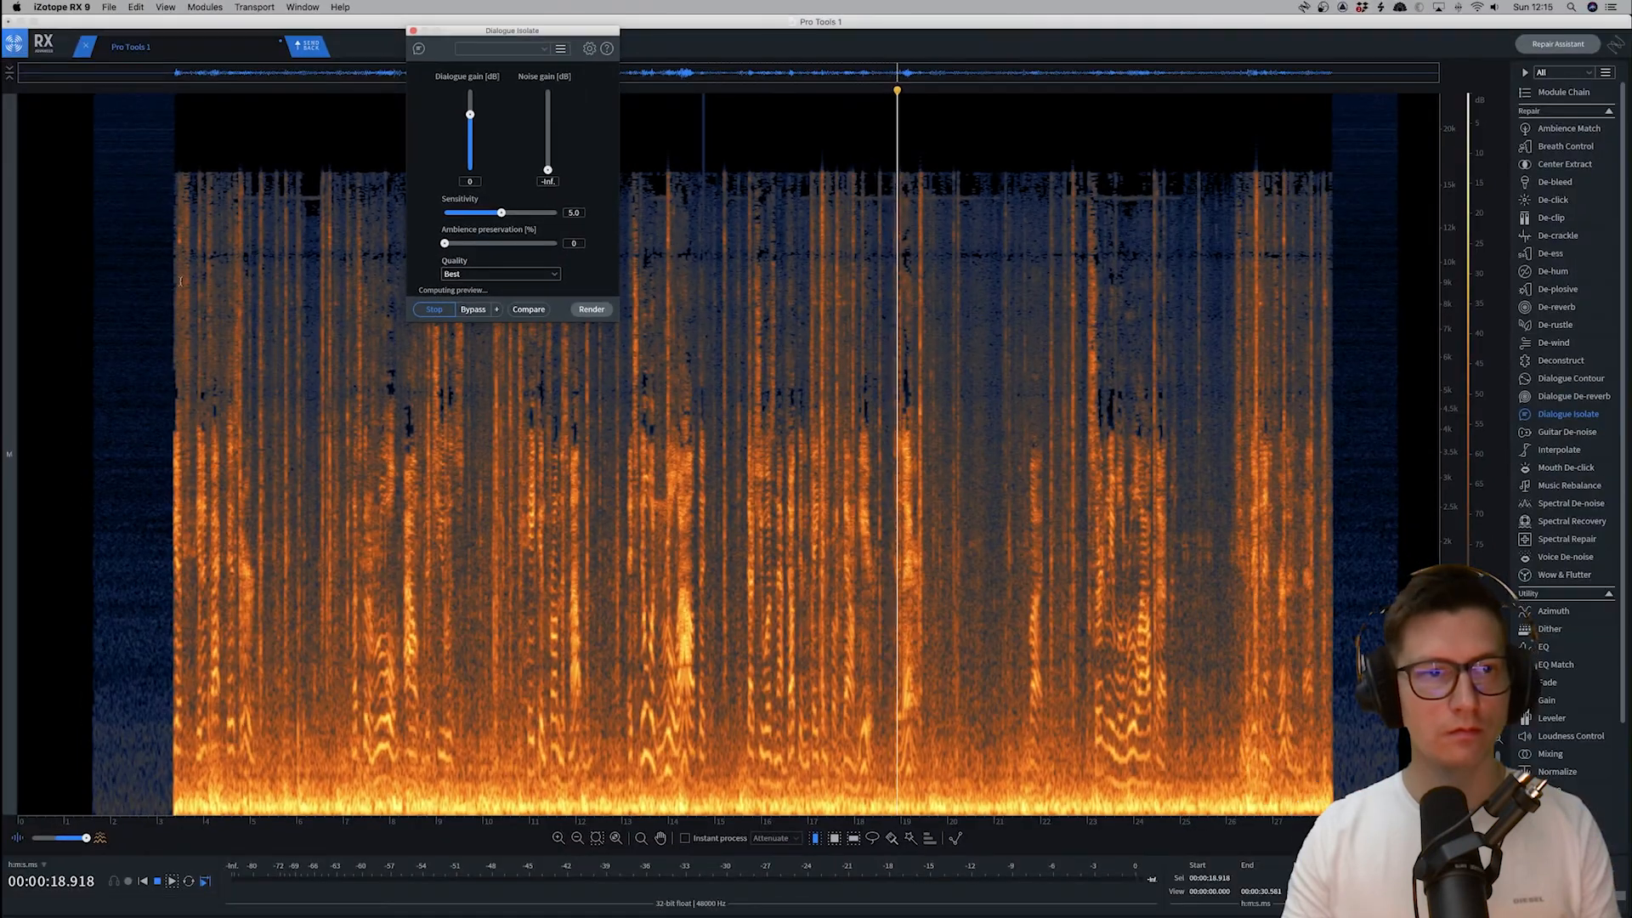
click(181, 281)
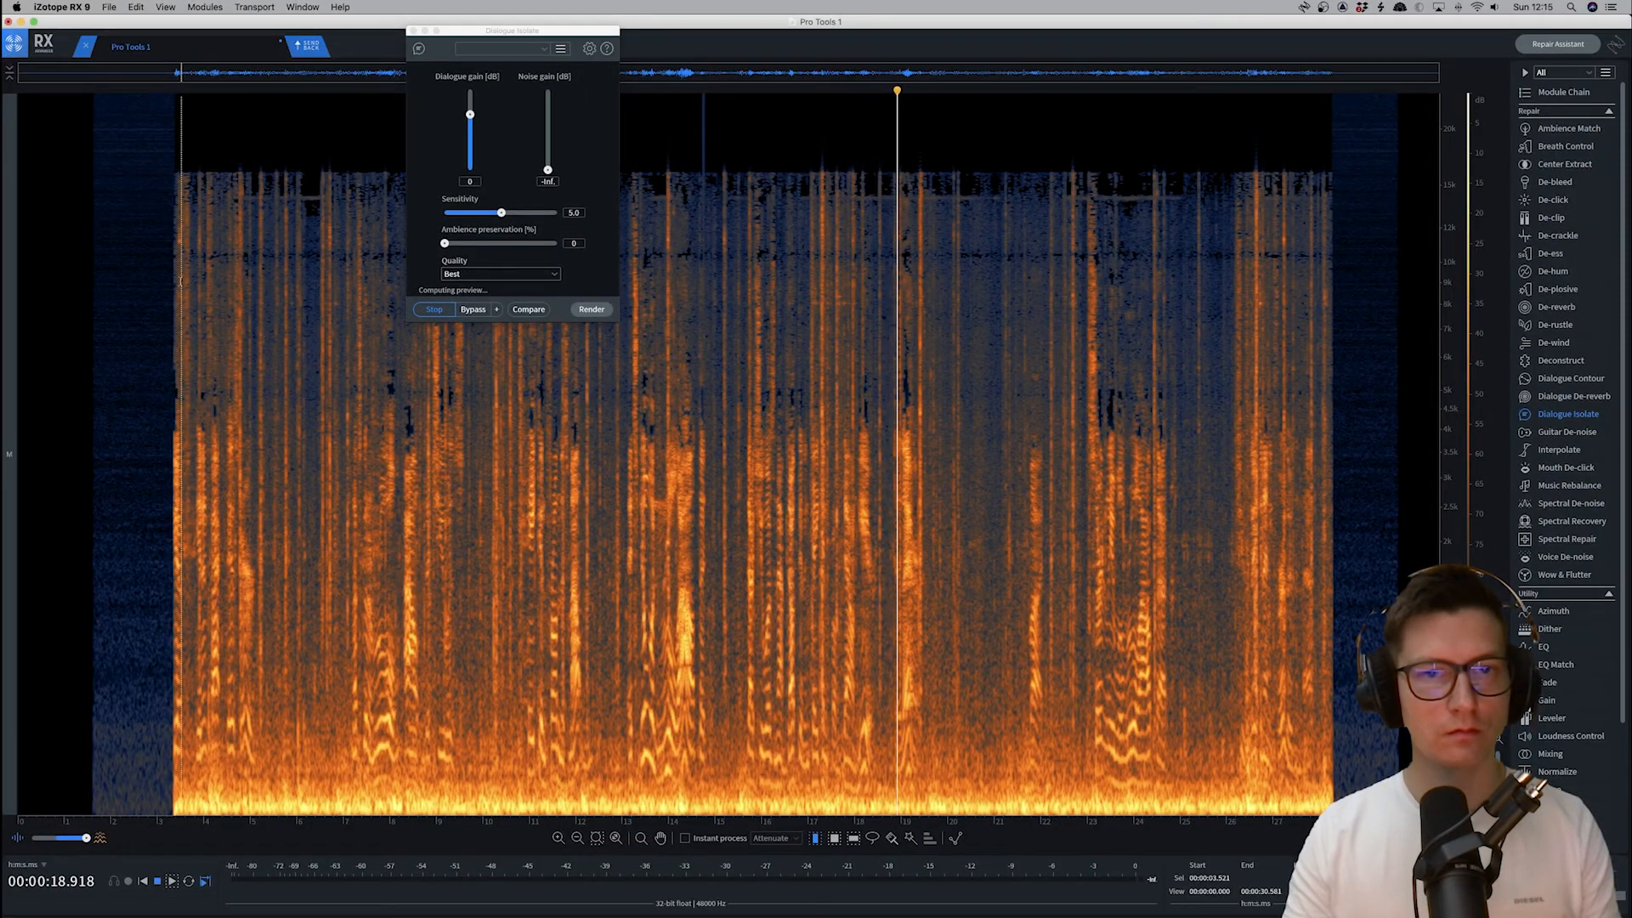
key(space)
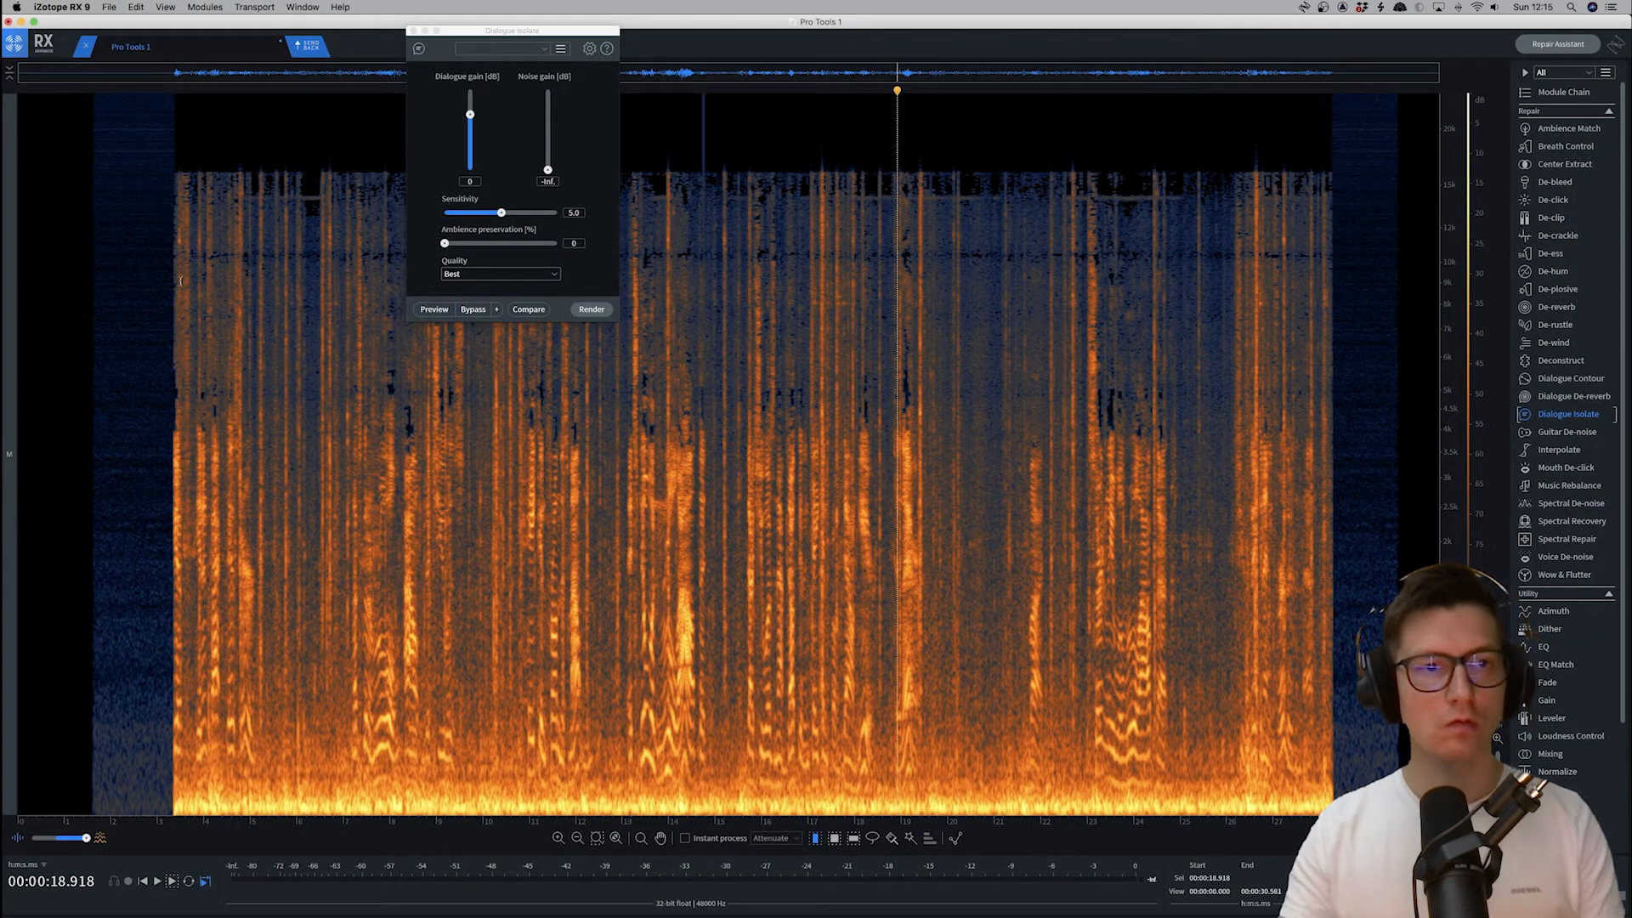
click(434, 309)
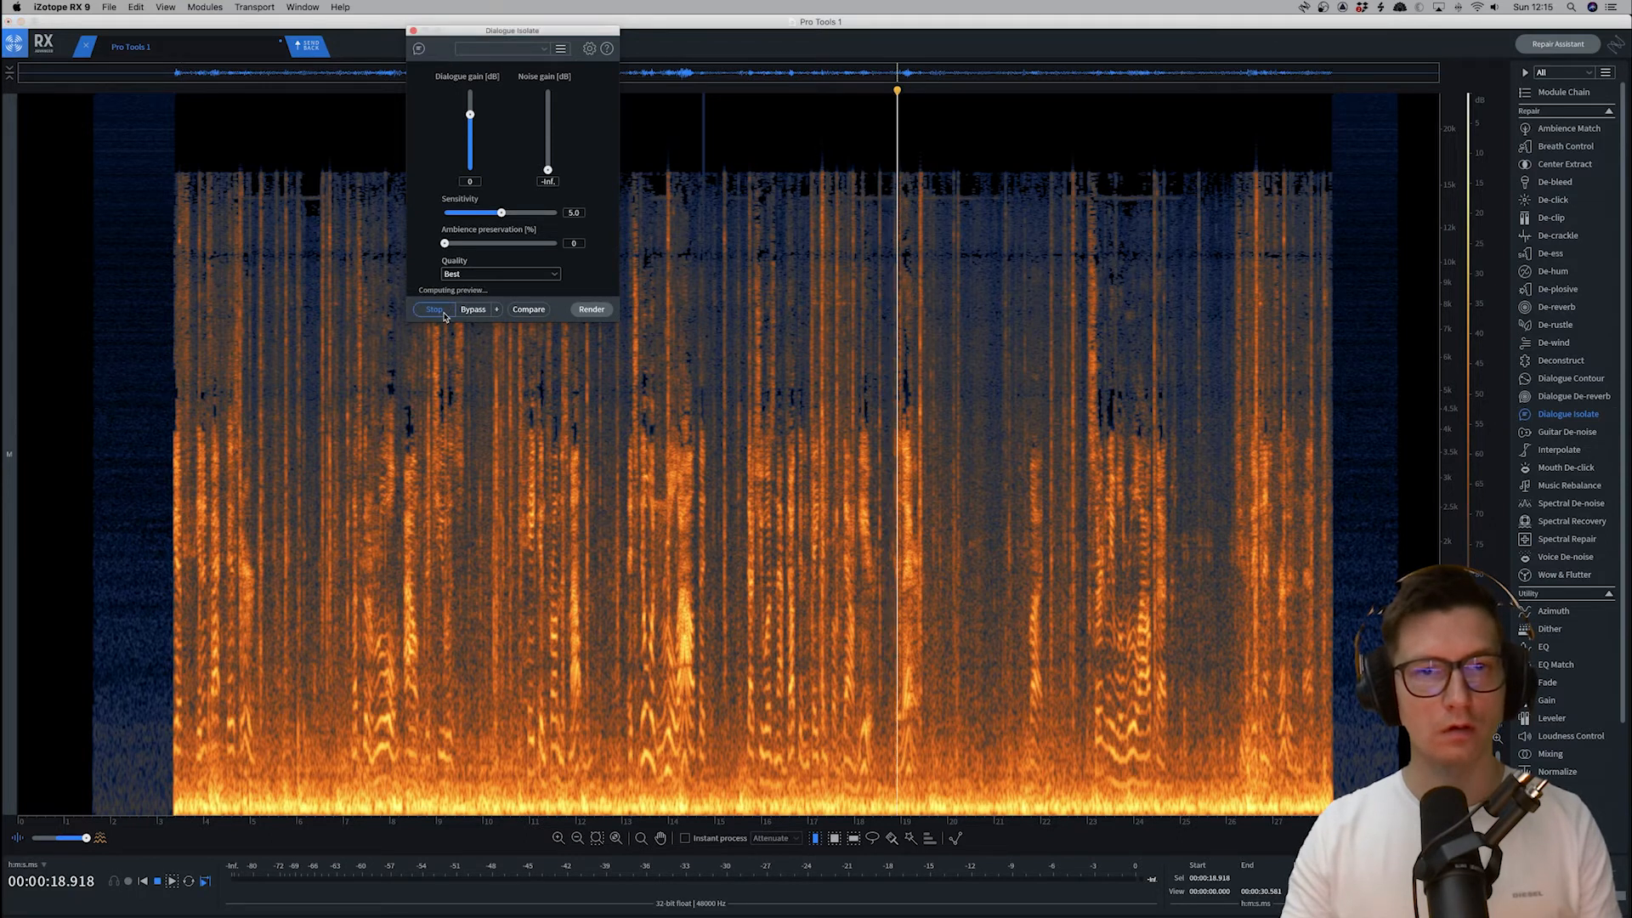
drag(318, 367, 974, 357)
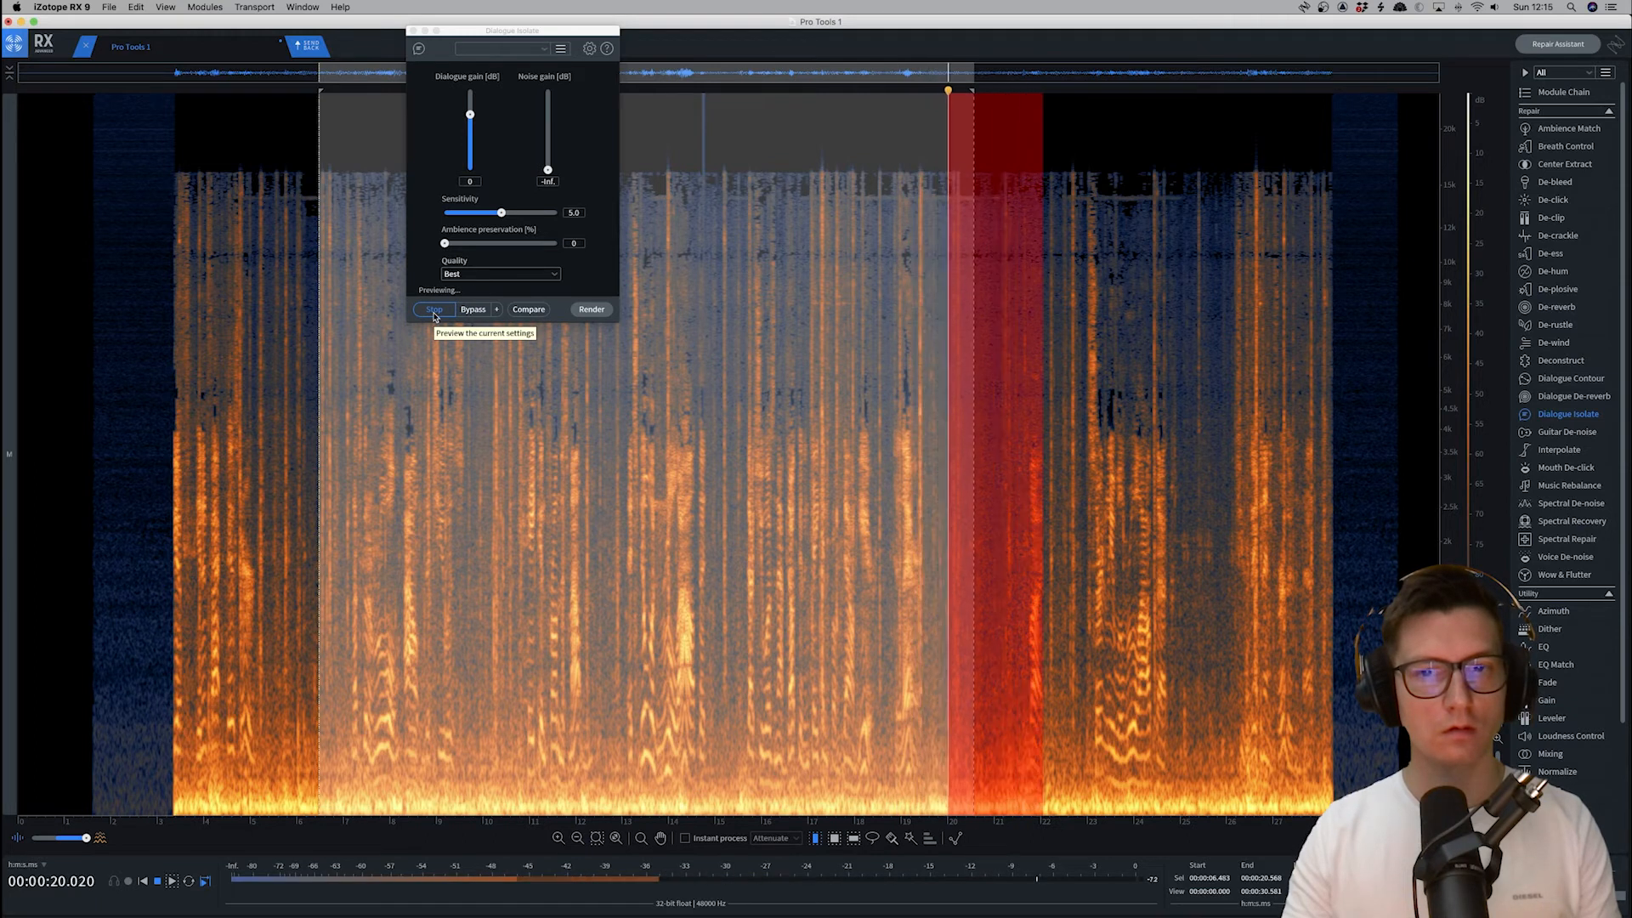
click(433, 311)
click(433, 311)
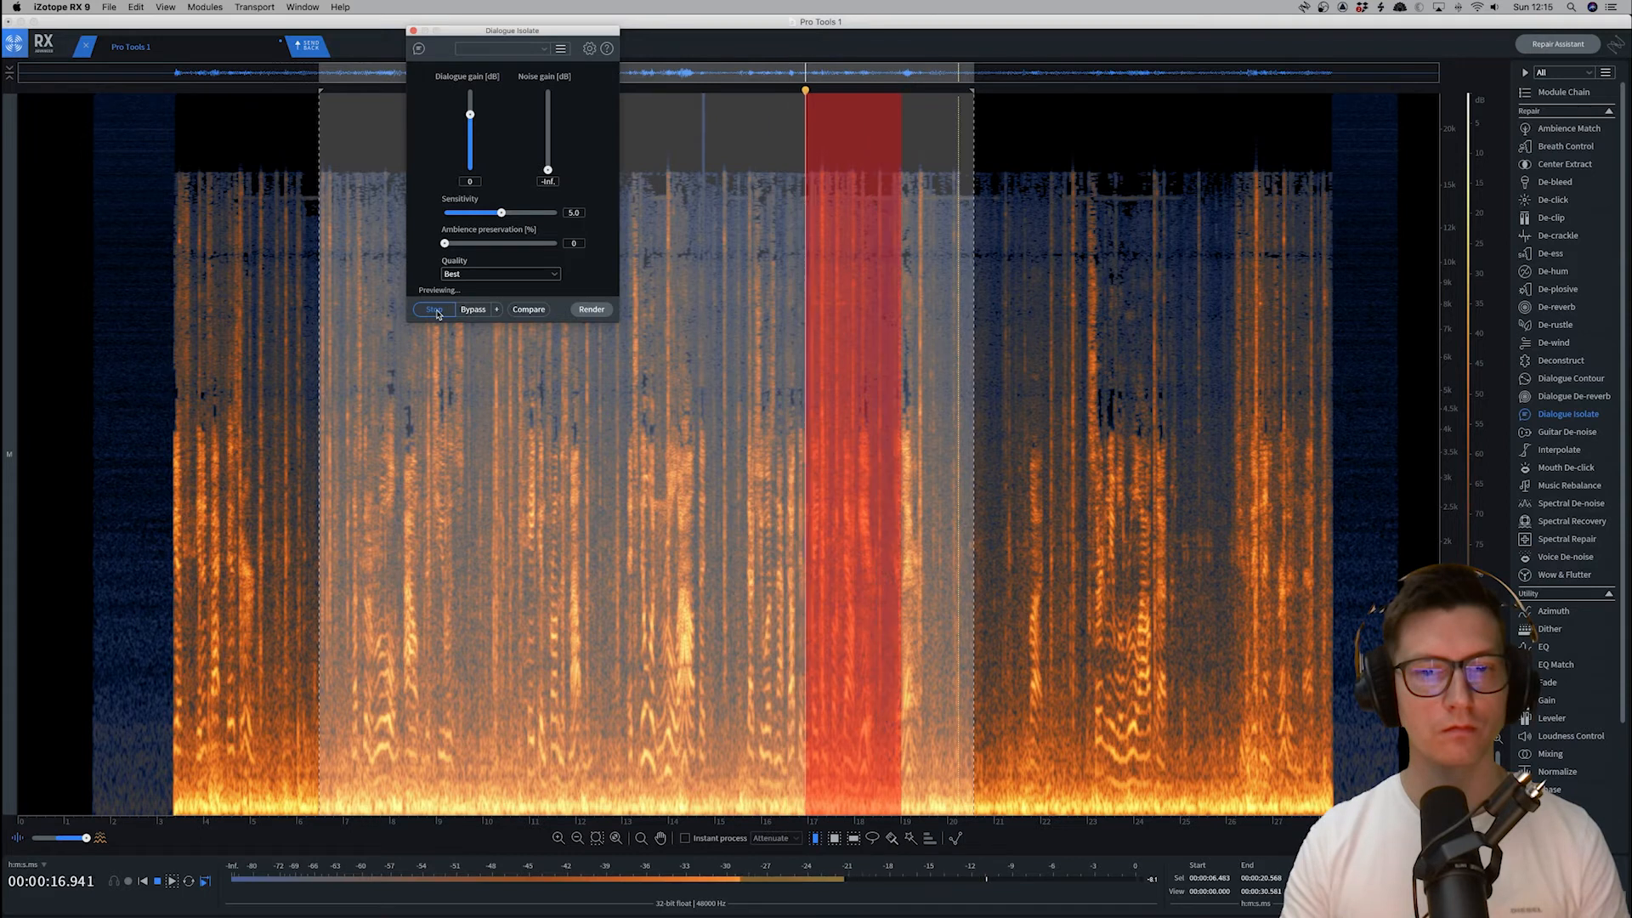
click(435, 311)
Raise Dialogue Isolate's ambience preservation to 51% and preview the selected range with it
drag(446, 245, 452, 245)
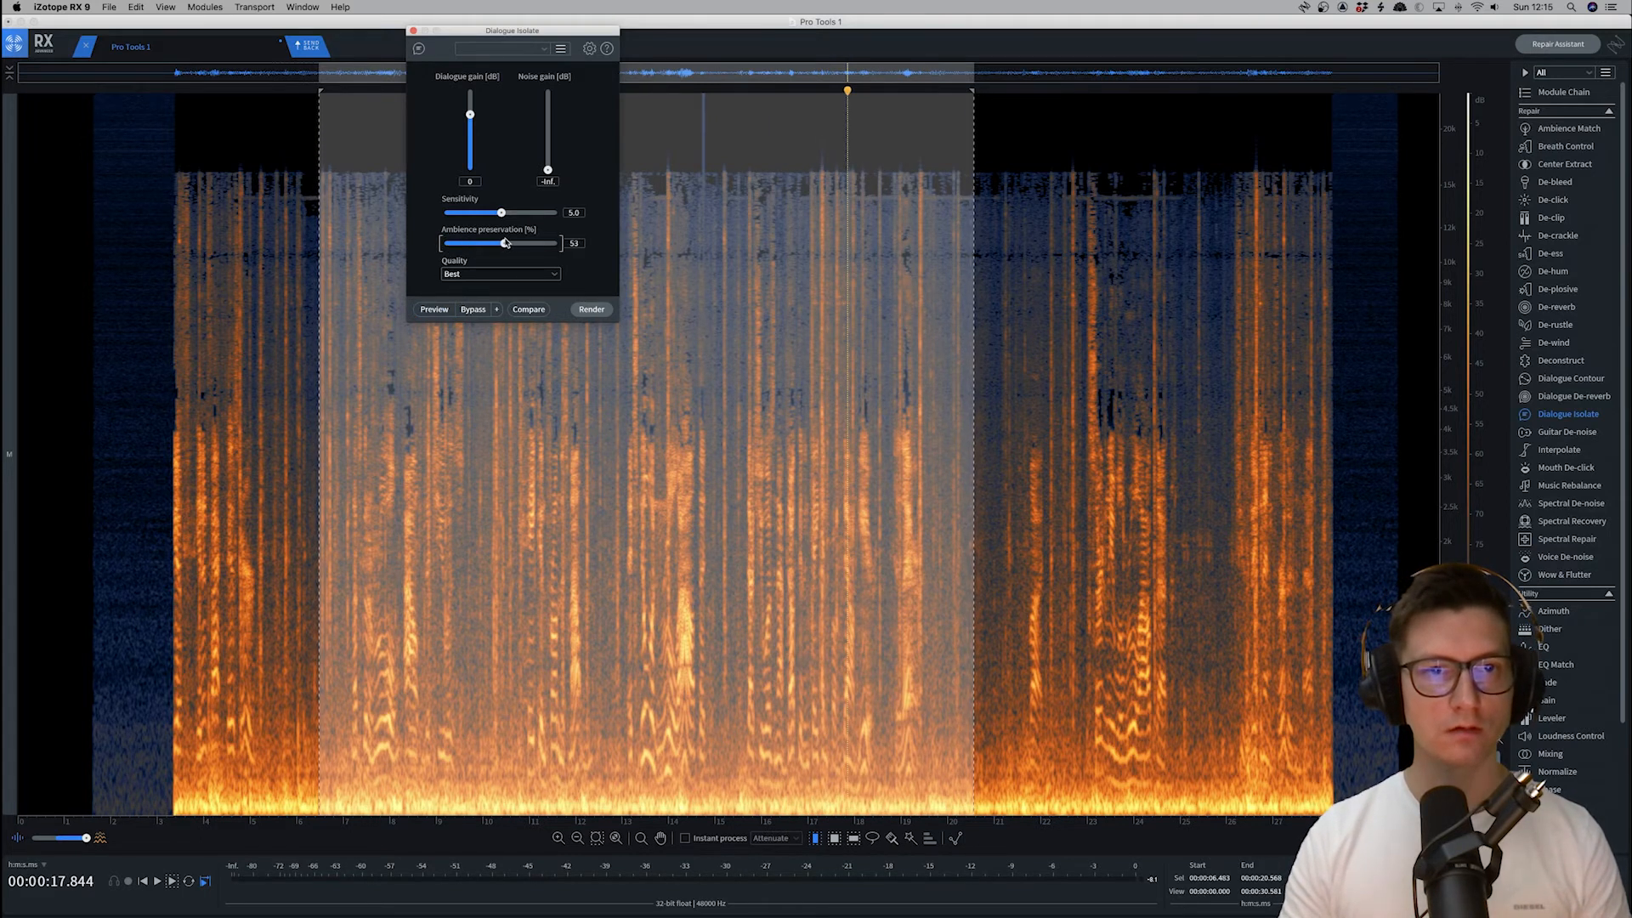
click(435, 311)
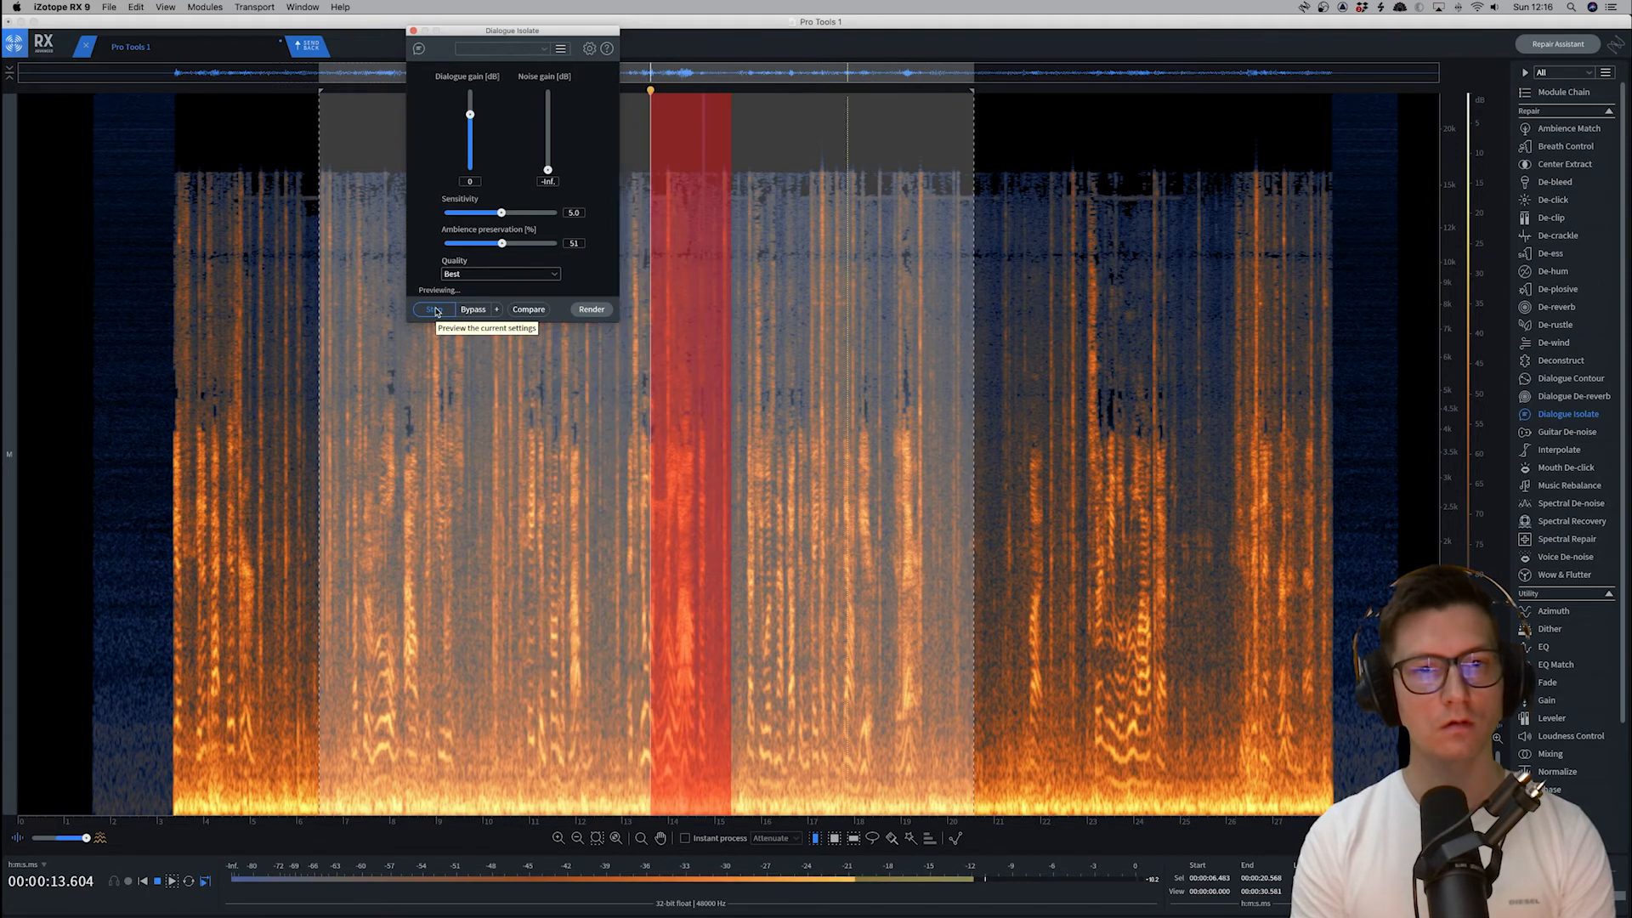
click(434, 309)
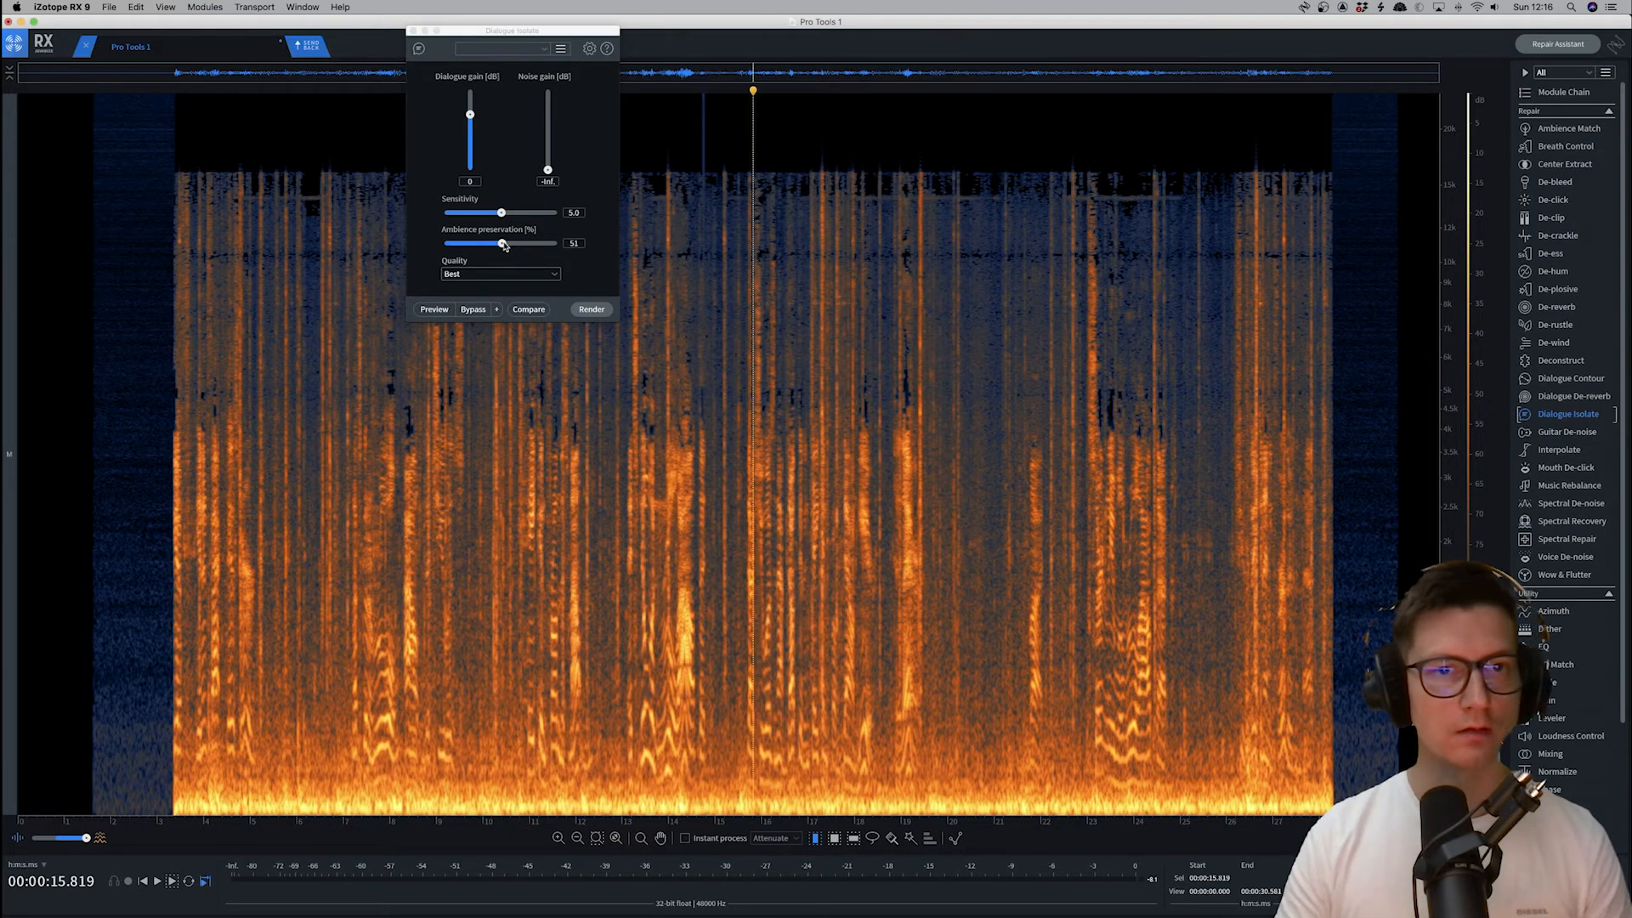
Set ambience preservation to 60%, render Dialogue Isolate on the entire clip, and place the playhead at about 14.6 s
drag(503, 244, 508, 244)
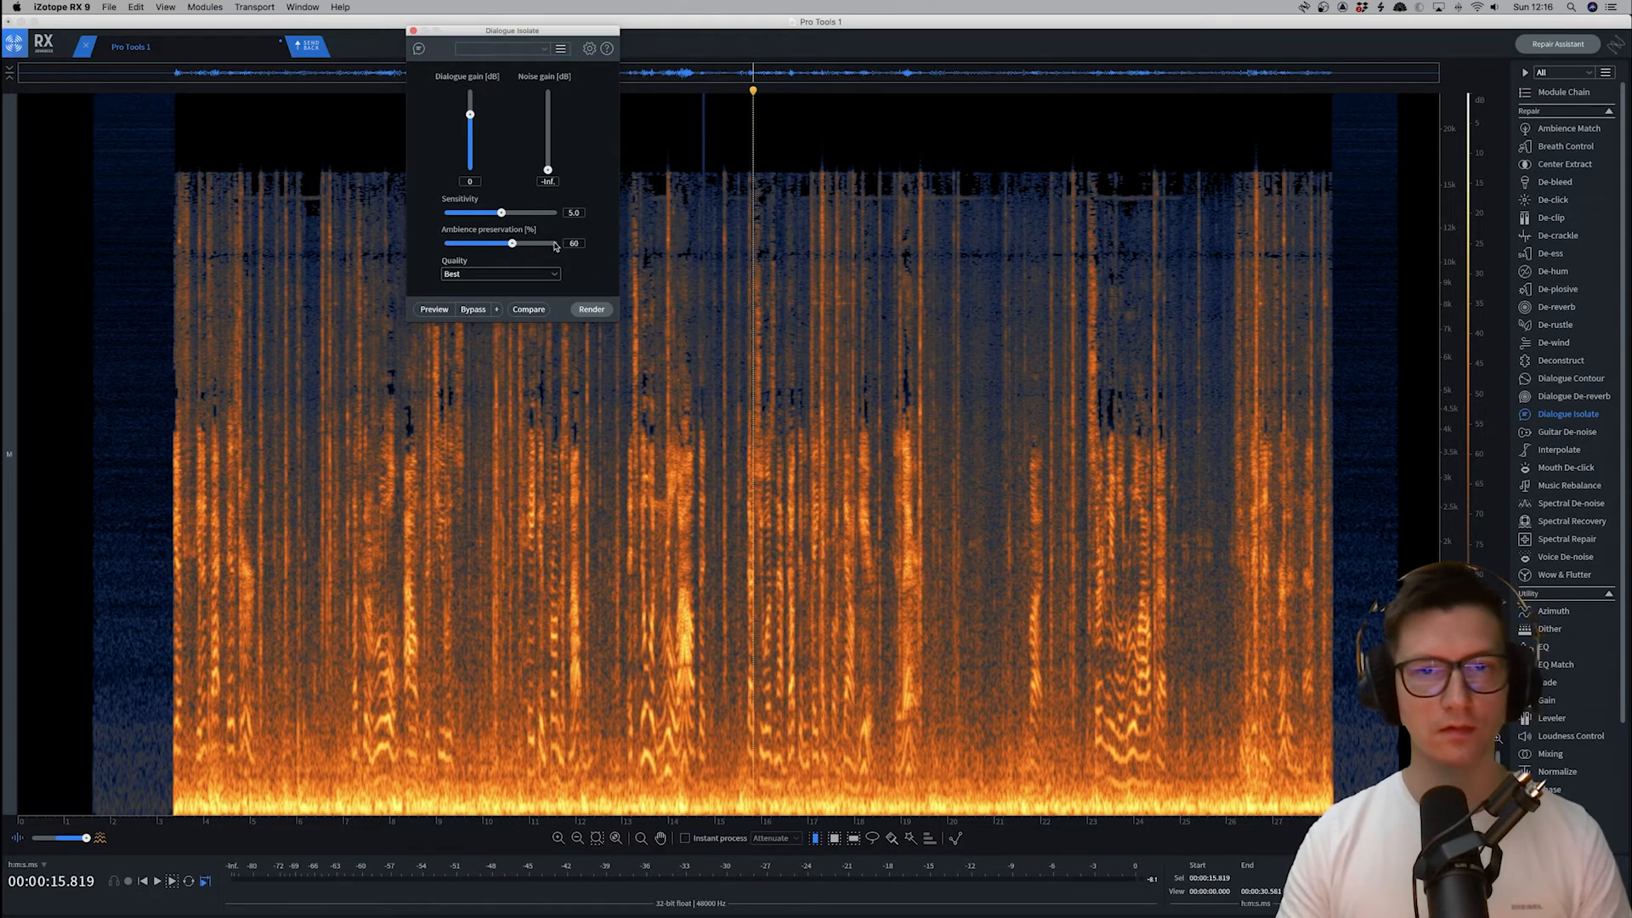
click(591, 311)
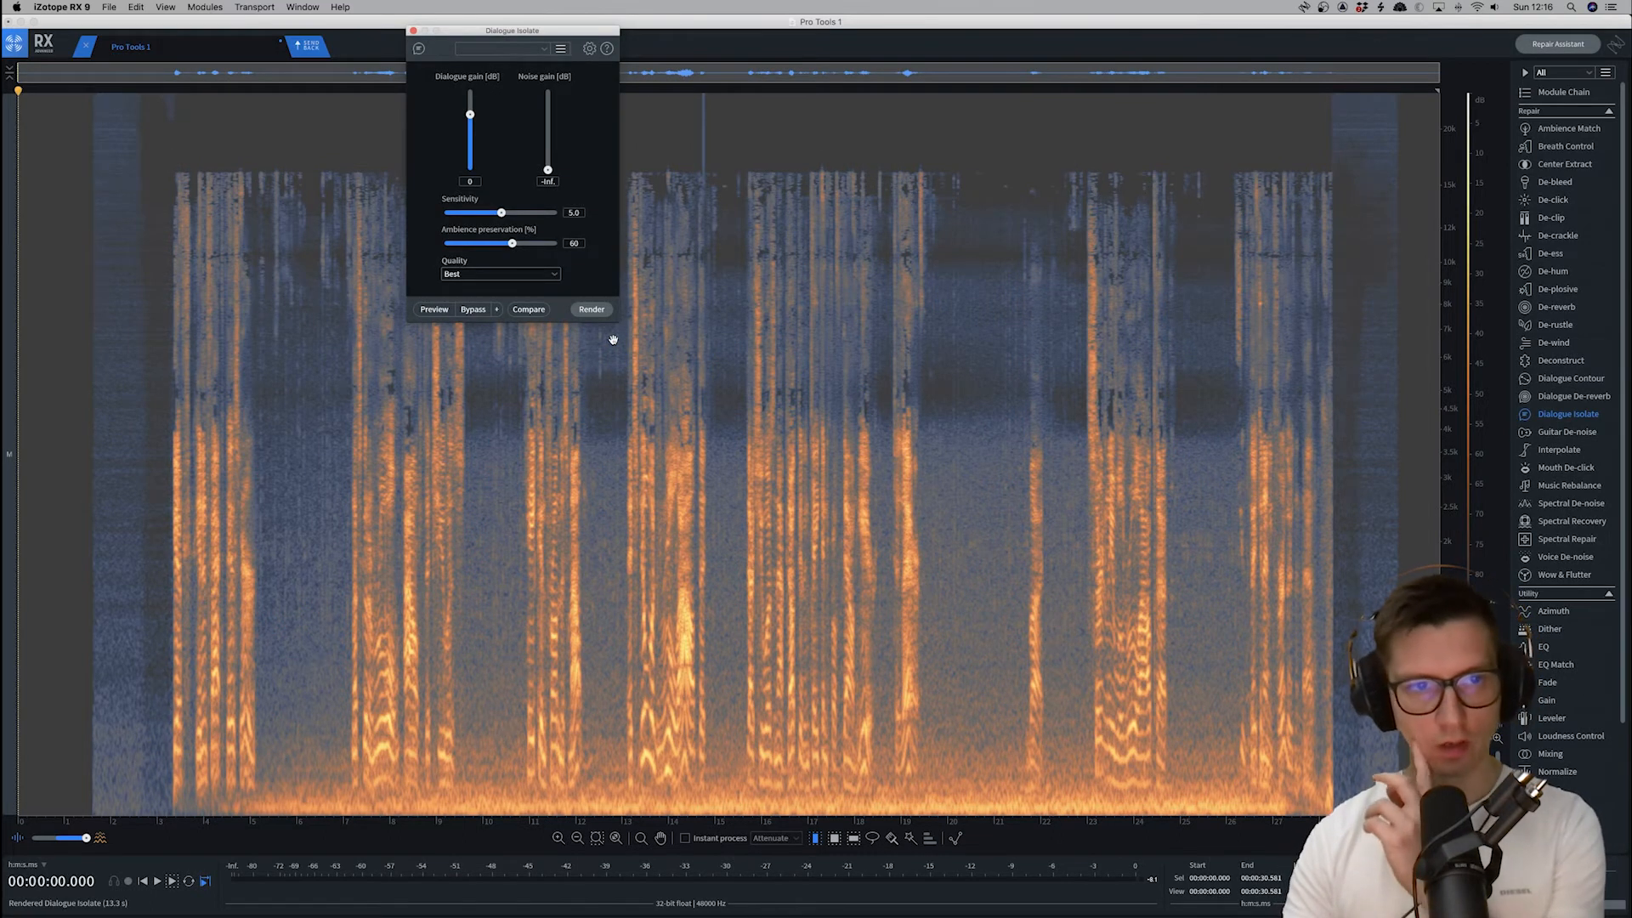
click(694, 361)
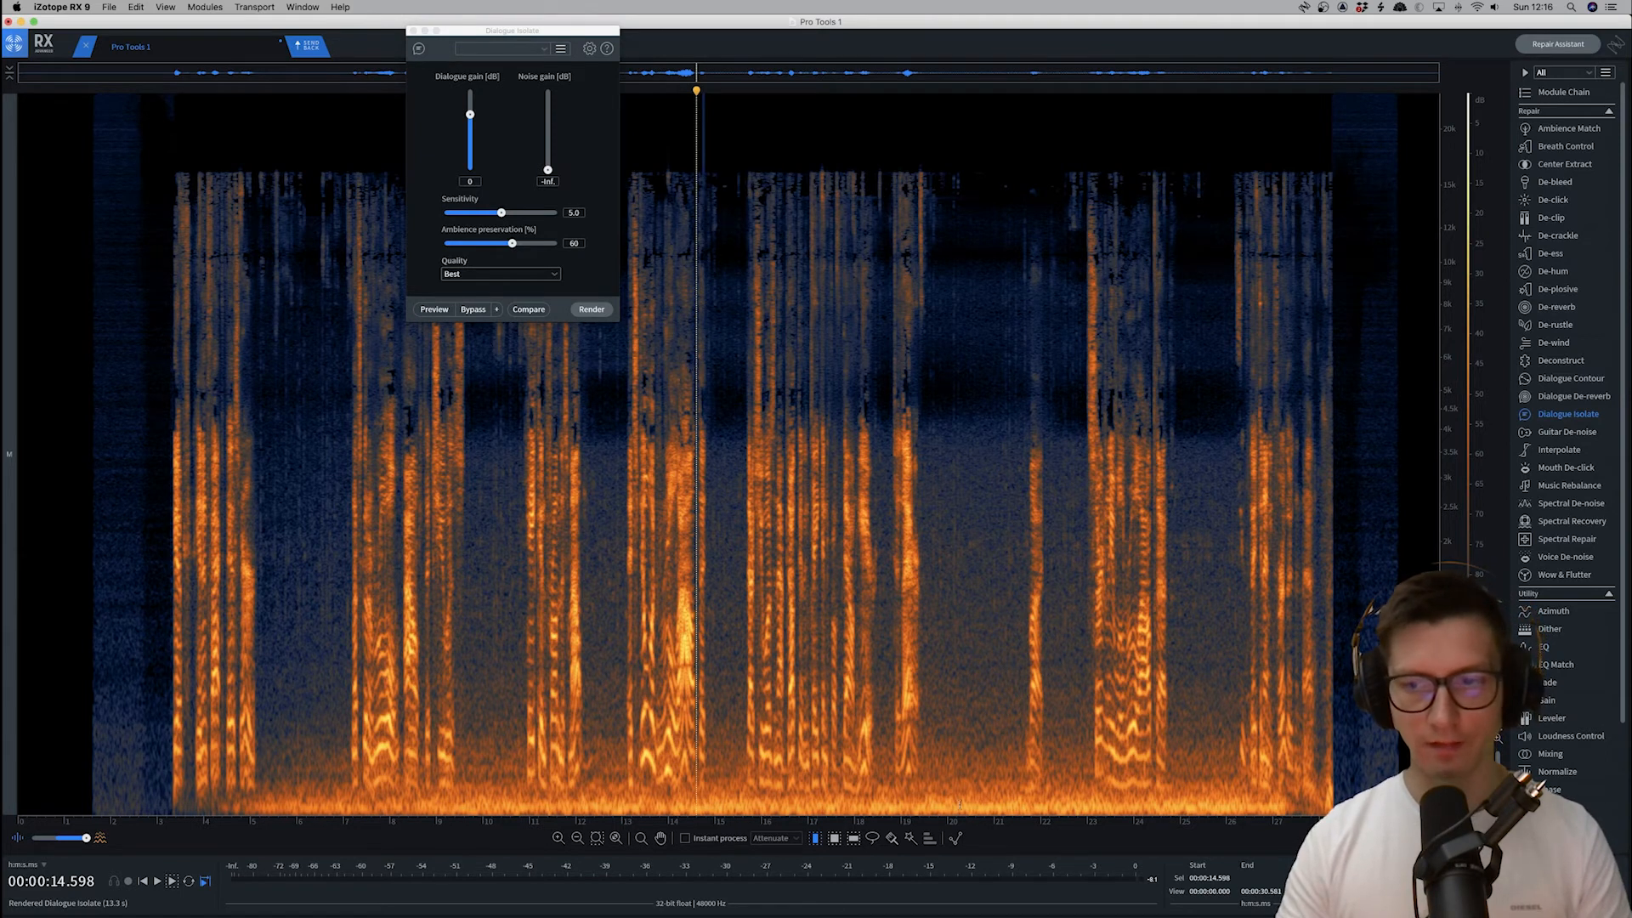
Send the Dialogue Isolate result back to Pro Tools and render it onto the original clip with RX Connect
click(310, 47)
click(668, 276)
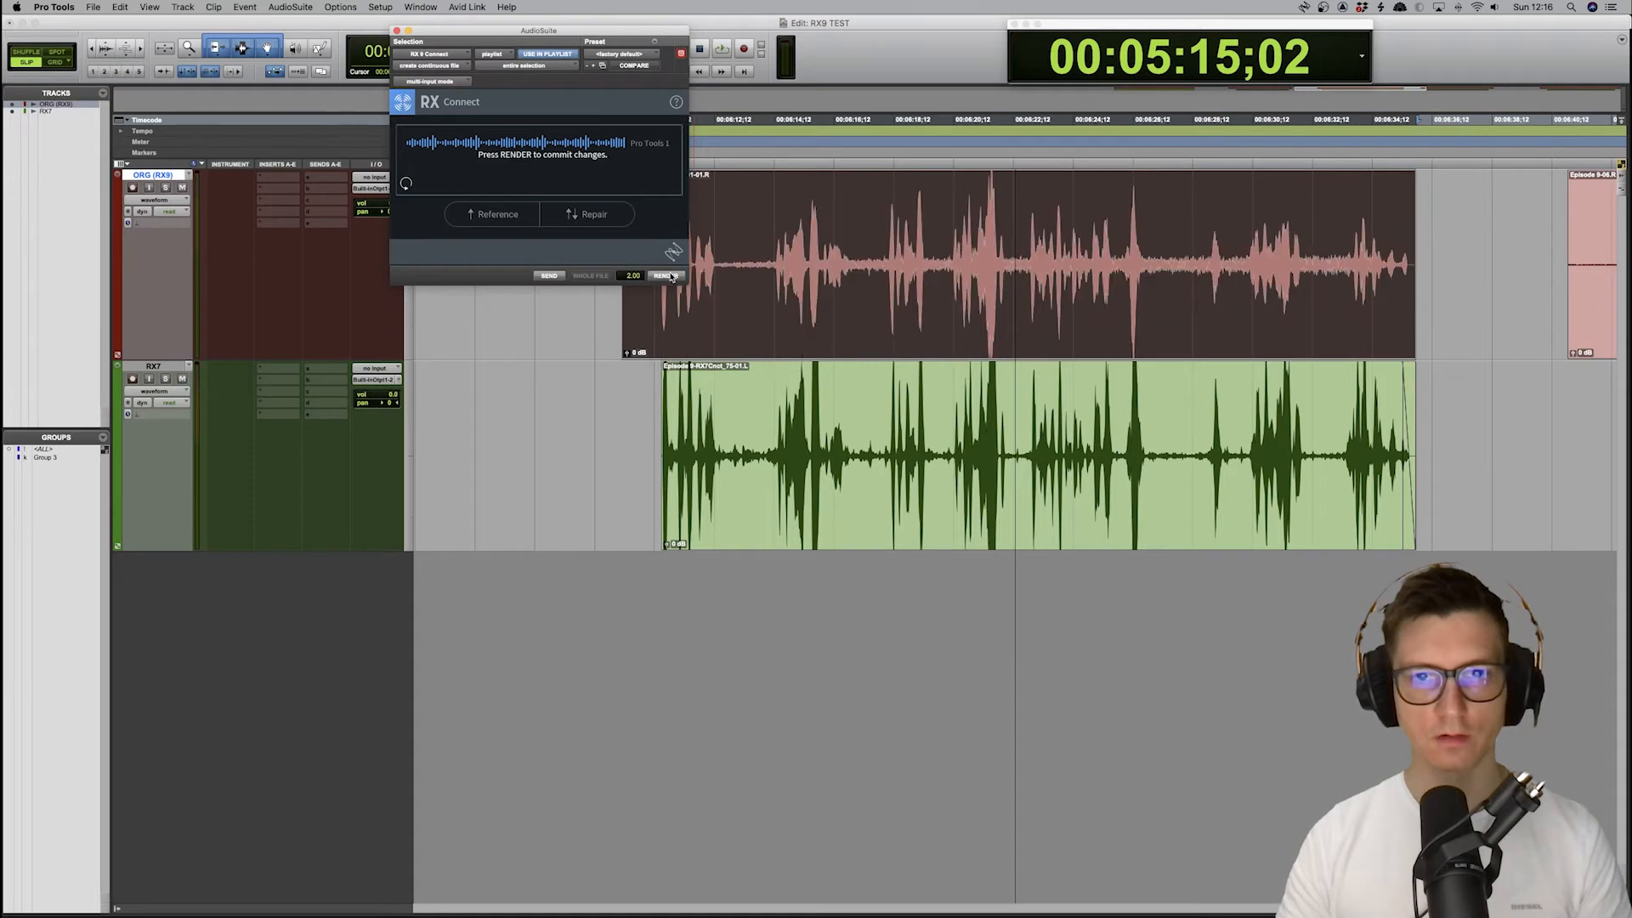
Raise the gain of the newly rendered clip on the ORG (RX9) track to +4.4 dB to approximate the RX7 clip's level
scroll(780, 269, right, 2)
key(r)
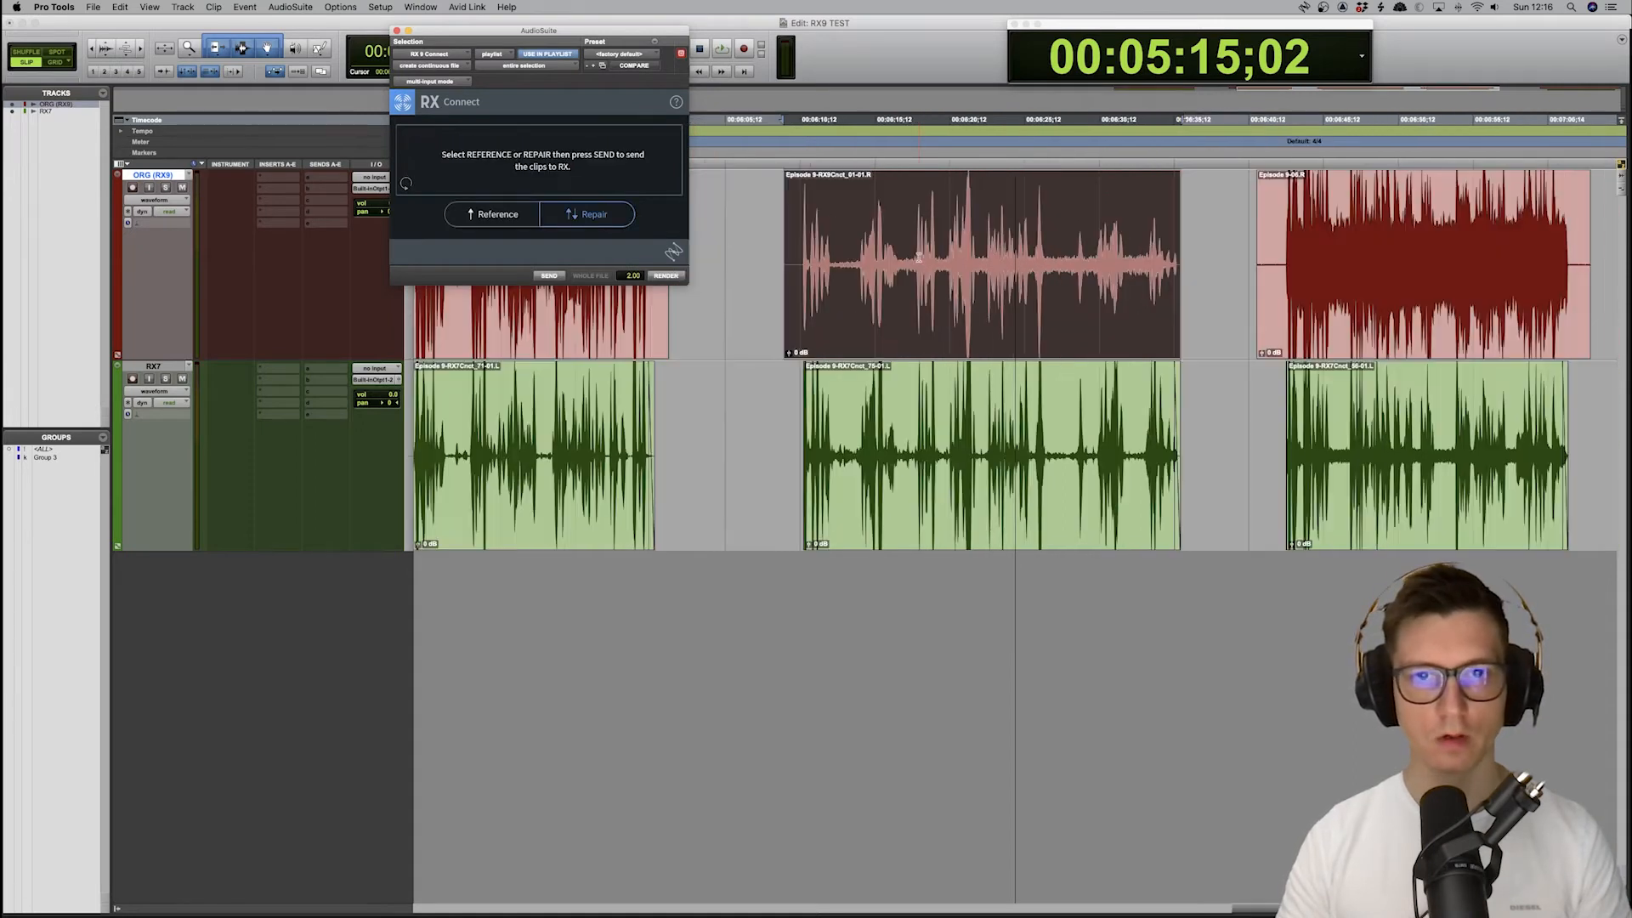
key(t)
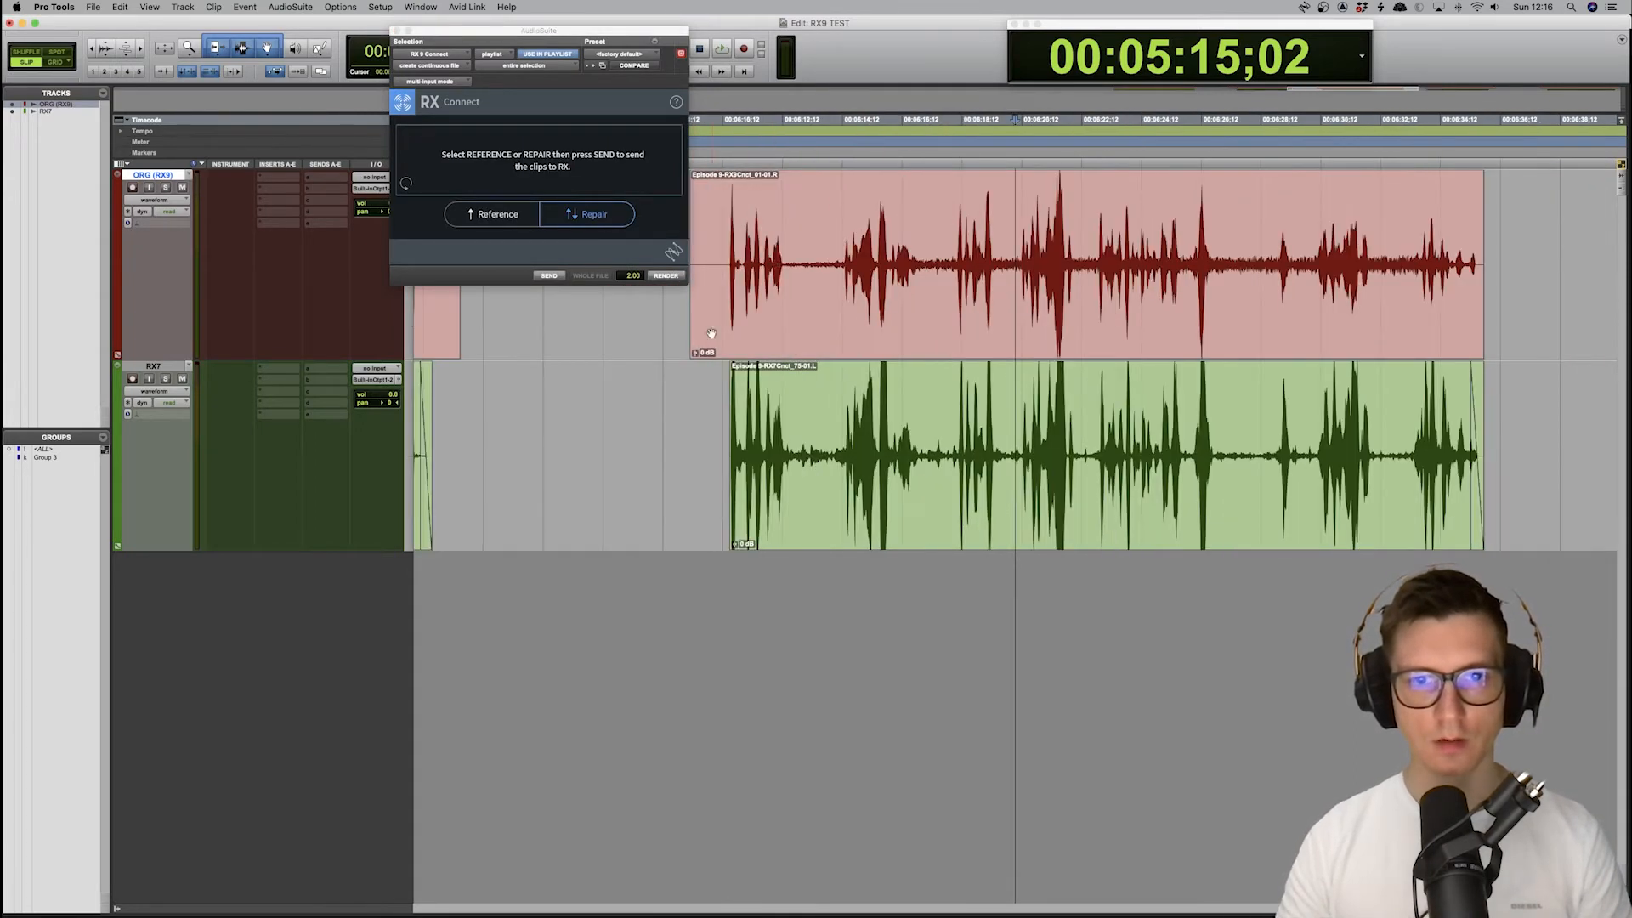
drag(695, 354, 700, 307)
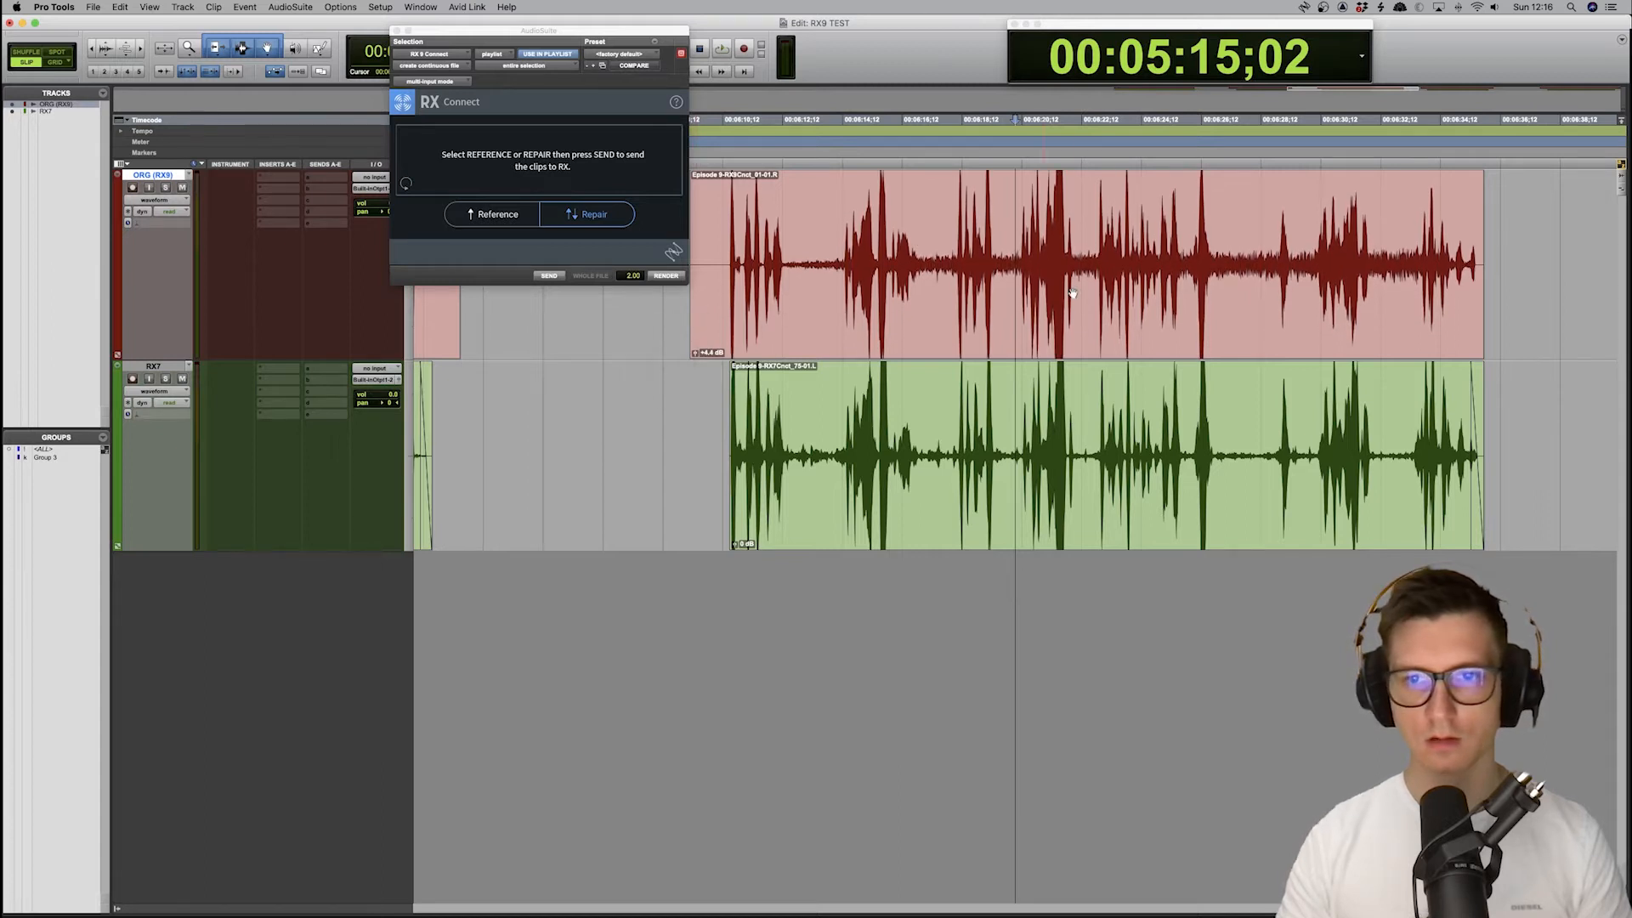
Solo the ORG (RX9) track and play the opening of its newly rendered clip
scroll(1070, 294, right, 2)
scroll(1069, 293, left, 3)
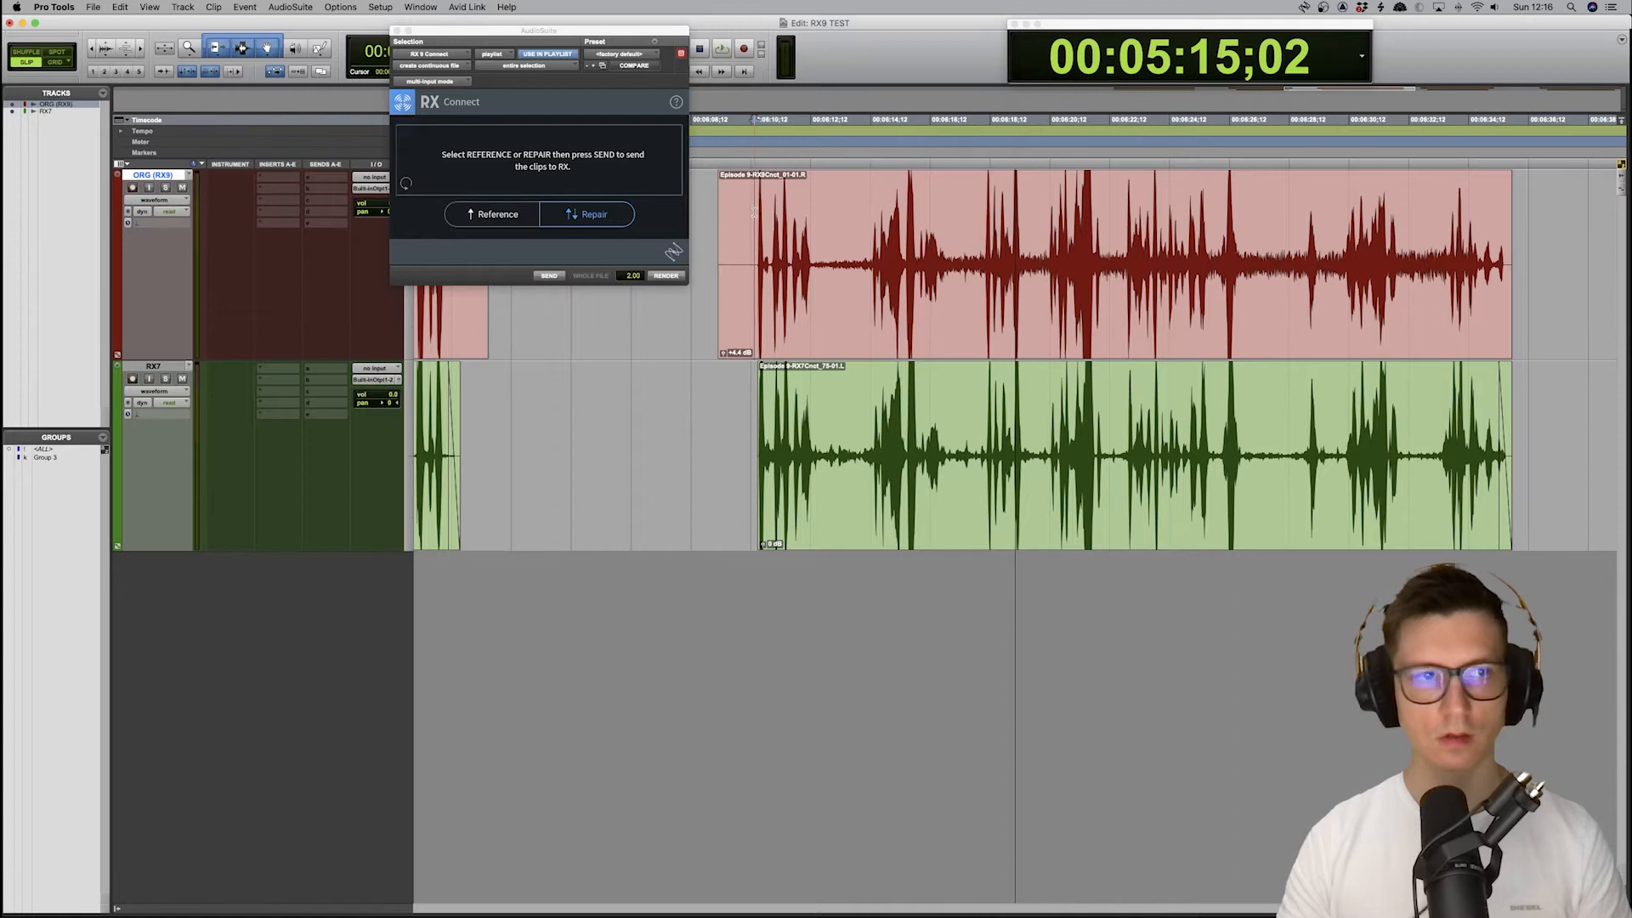
key(space)
key(shift+s)
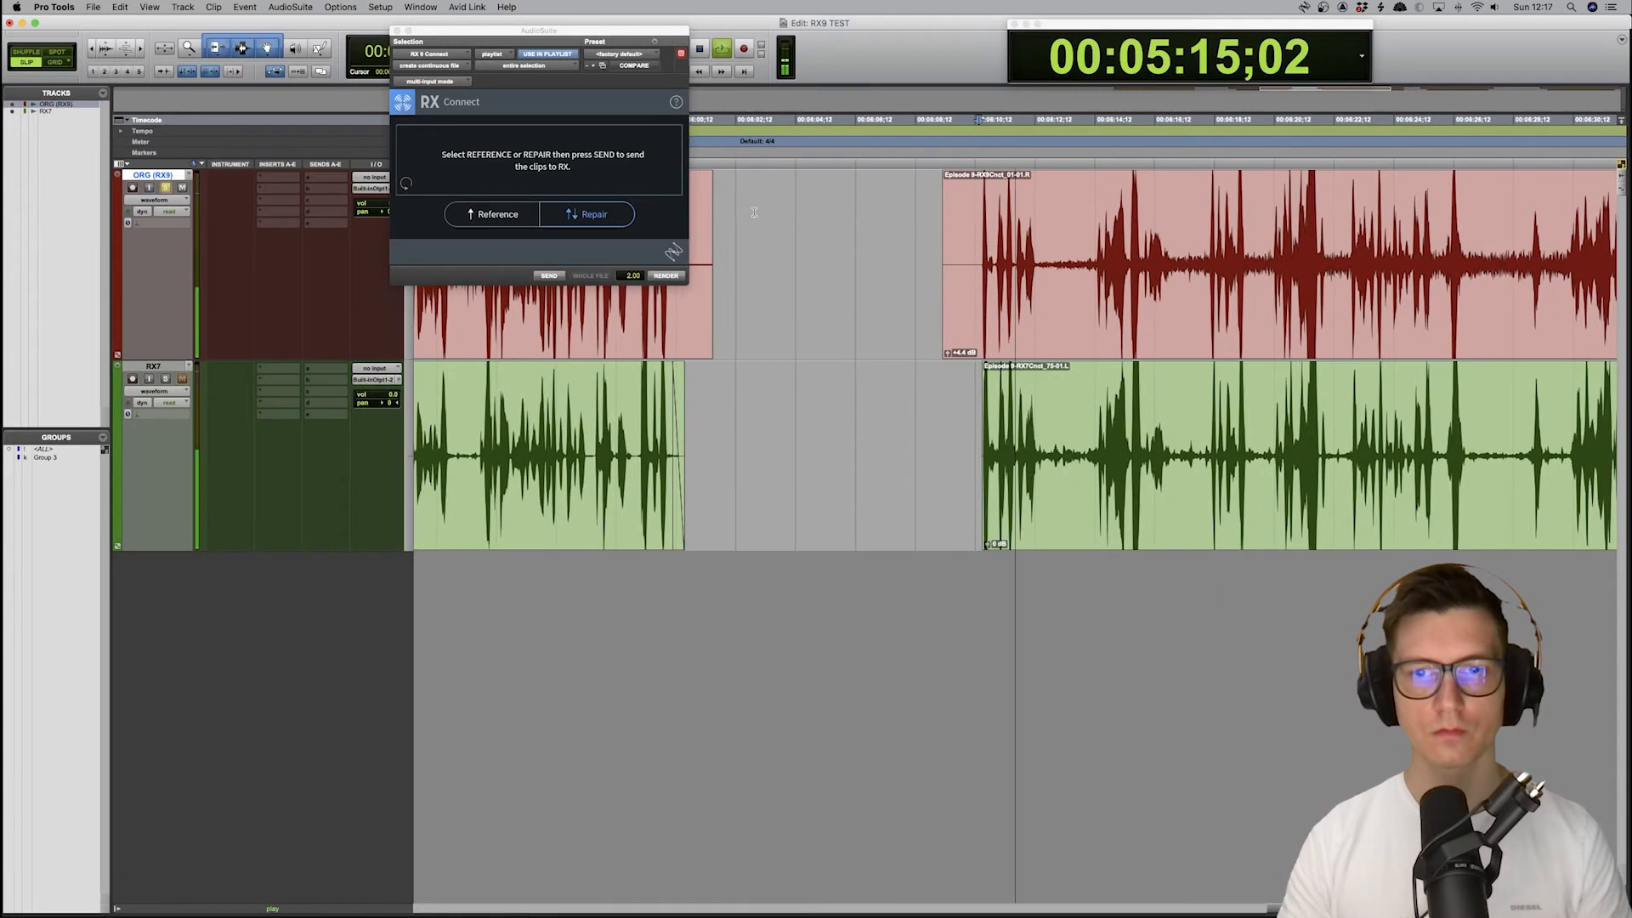
key(t)
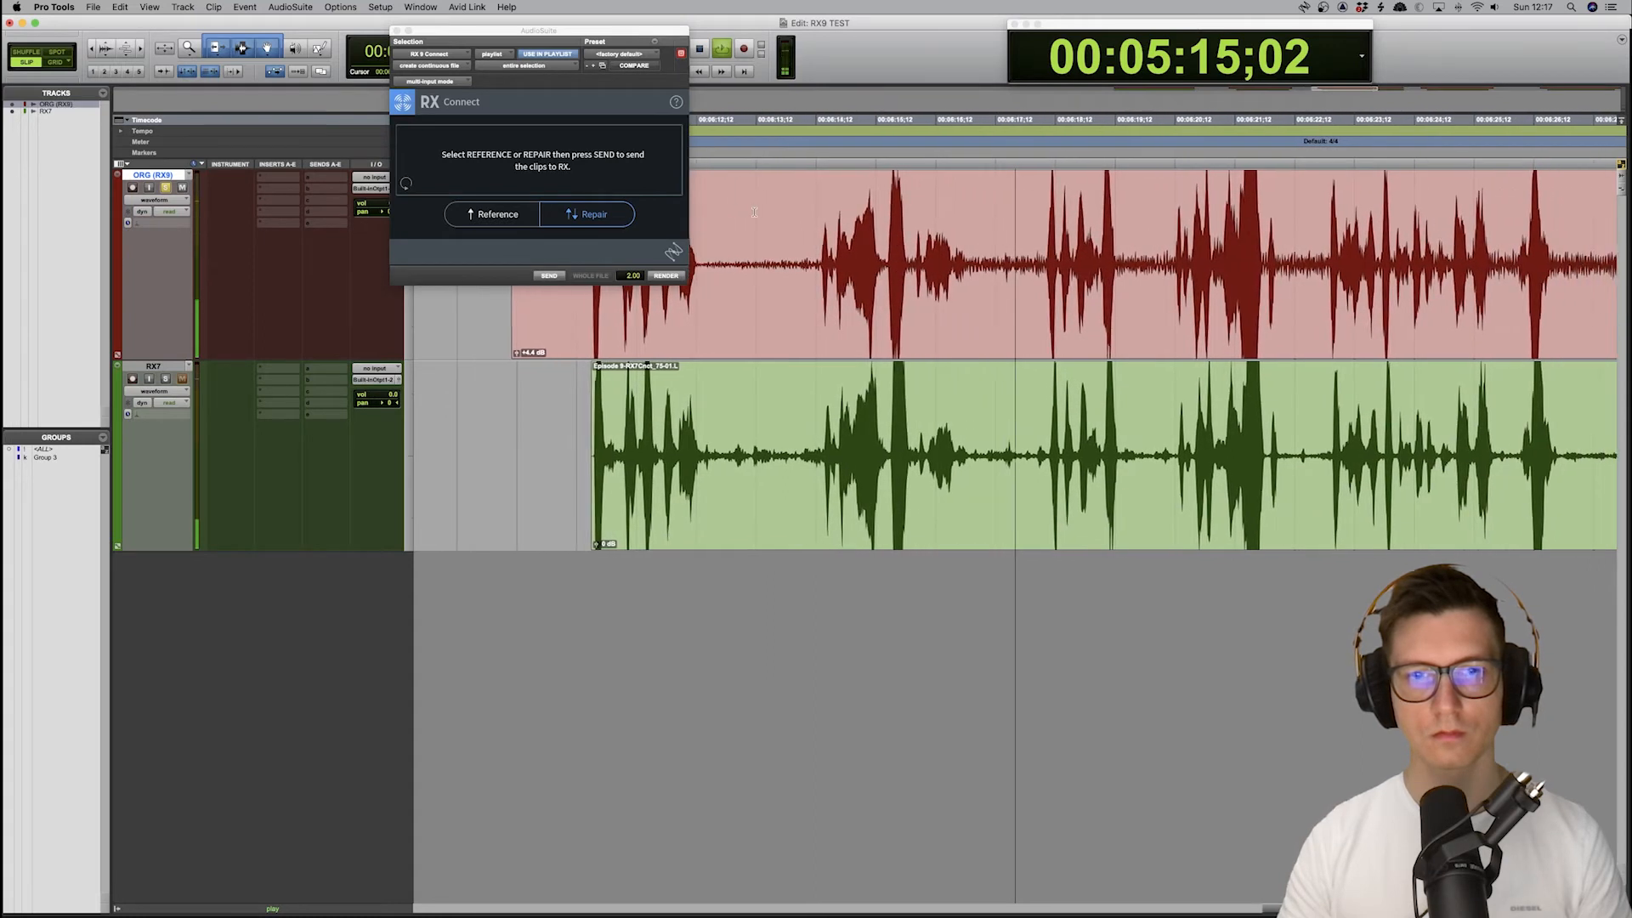
key(super+bracketleft)
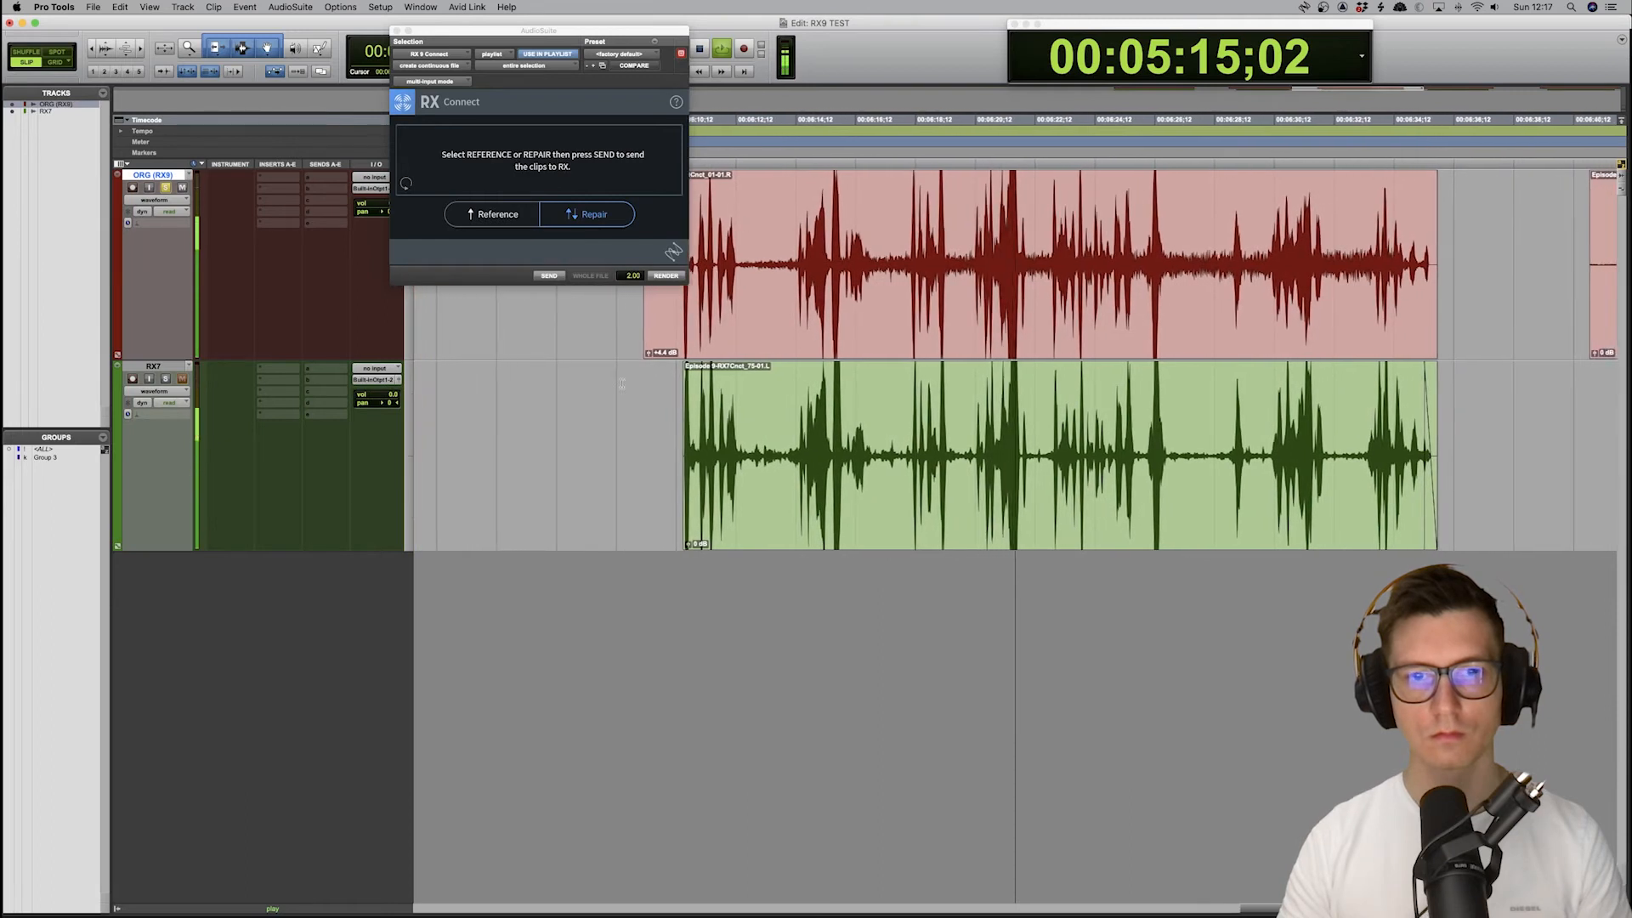
Play the opening of the matching RX7 clip with its track soloed for comparison
click(595, 403)
key(super+bracketright)
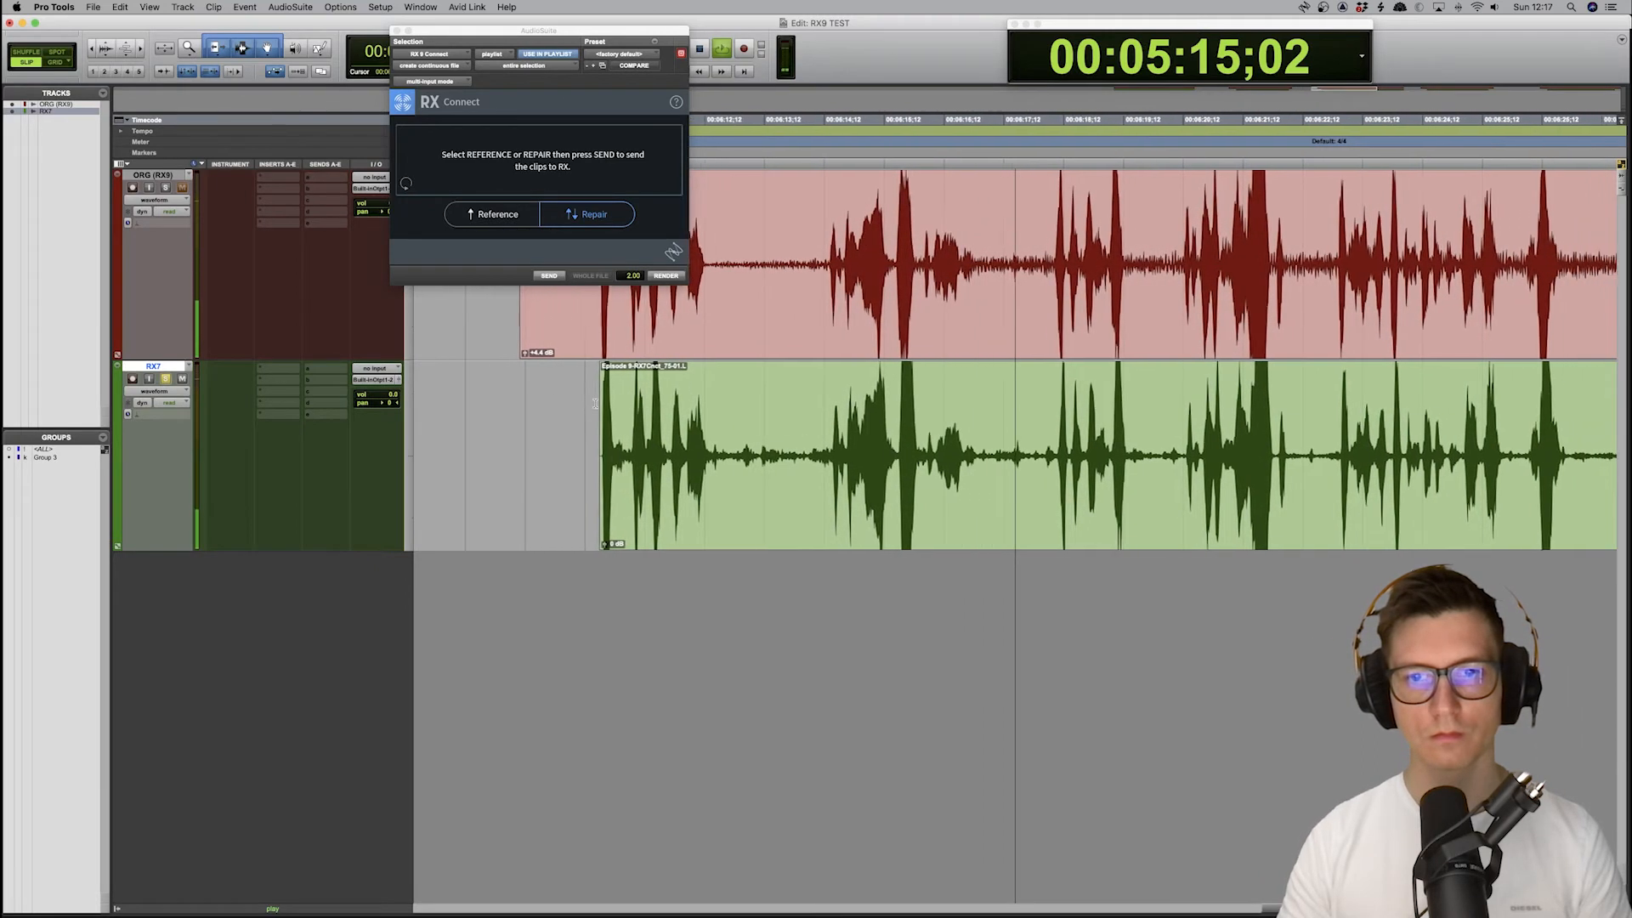
scroll(595, 403, right, 5)
key(r)
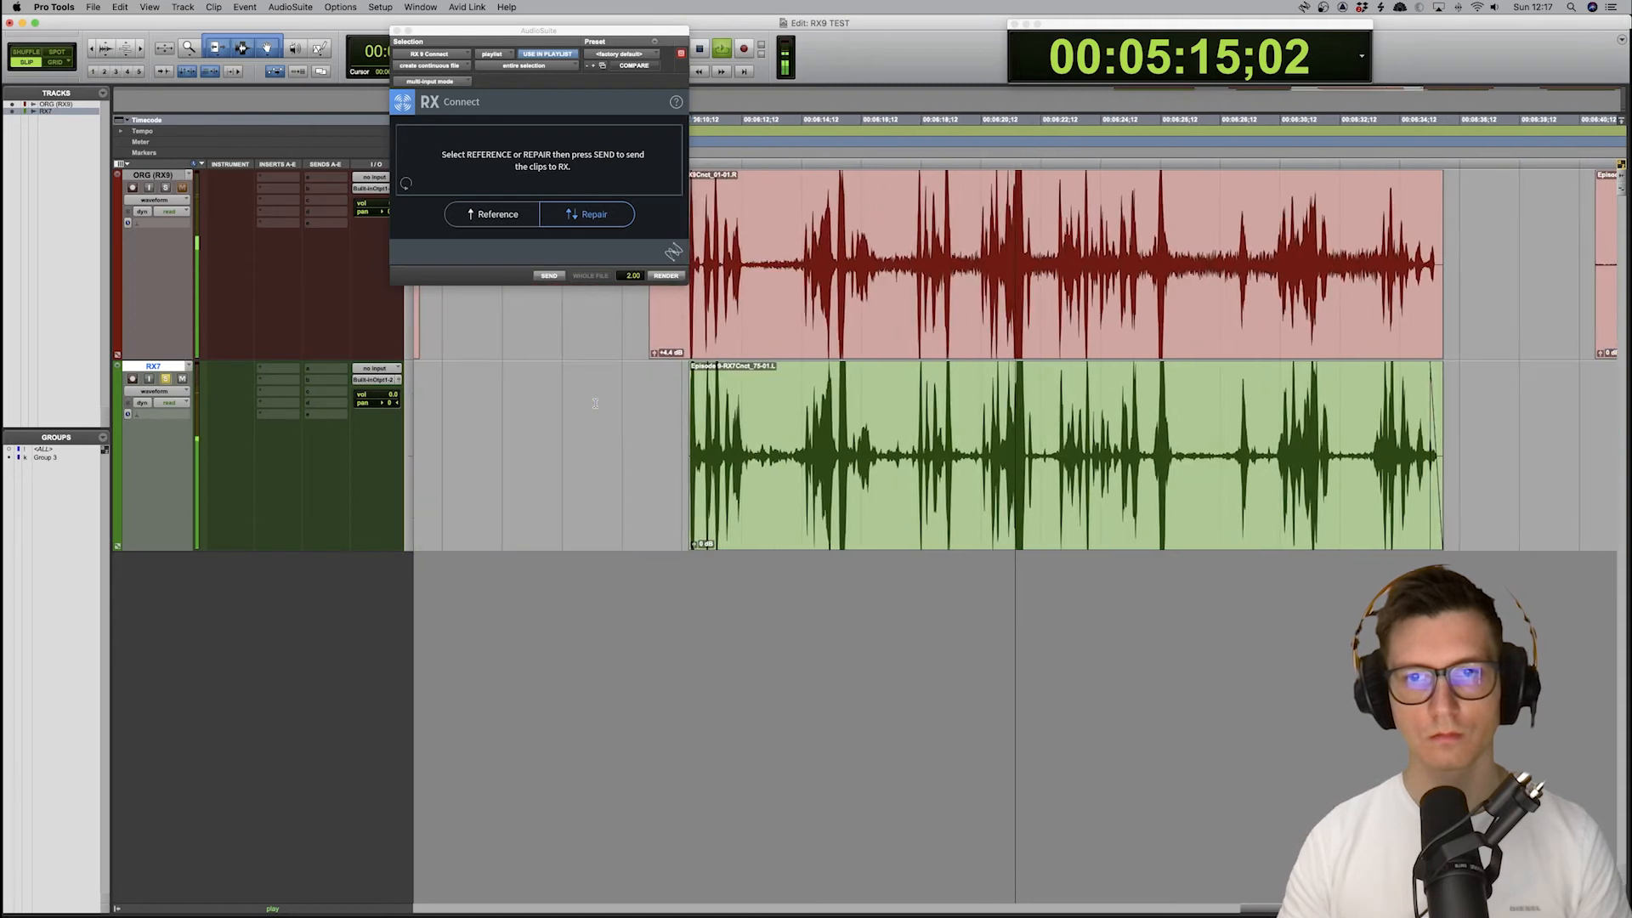
Play the rendered RX9 clip from points near its middle with its track soloed, and stop playback
click(890, 204)
key(space)
scroll(889, 204, right, 3)
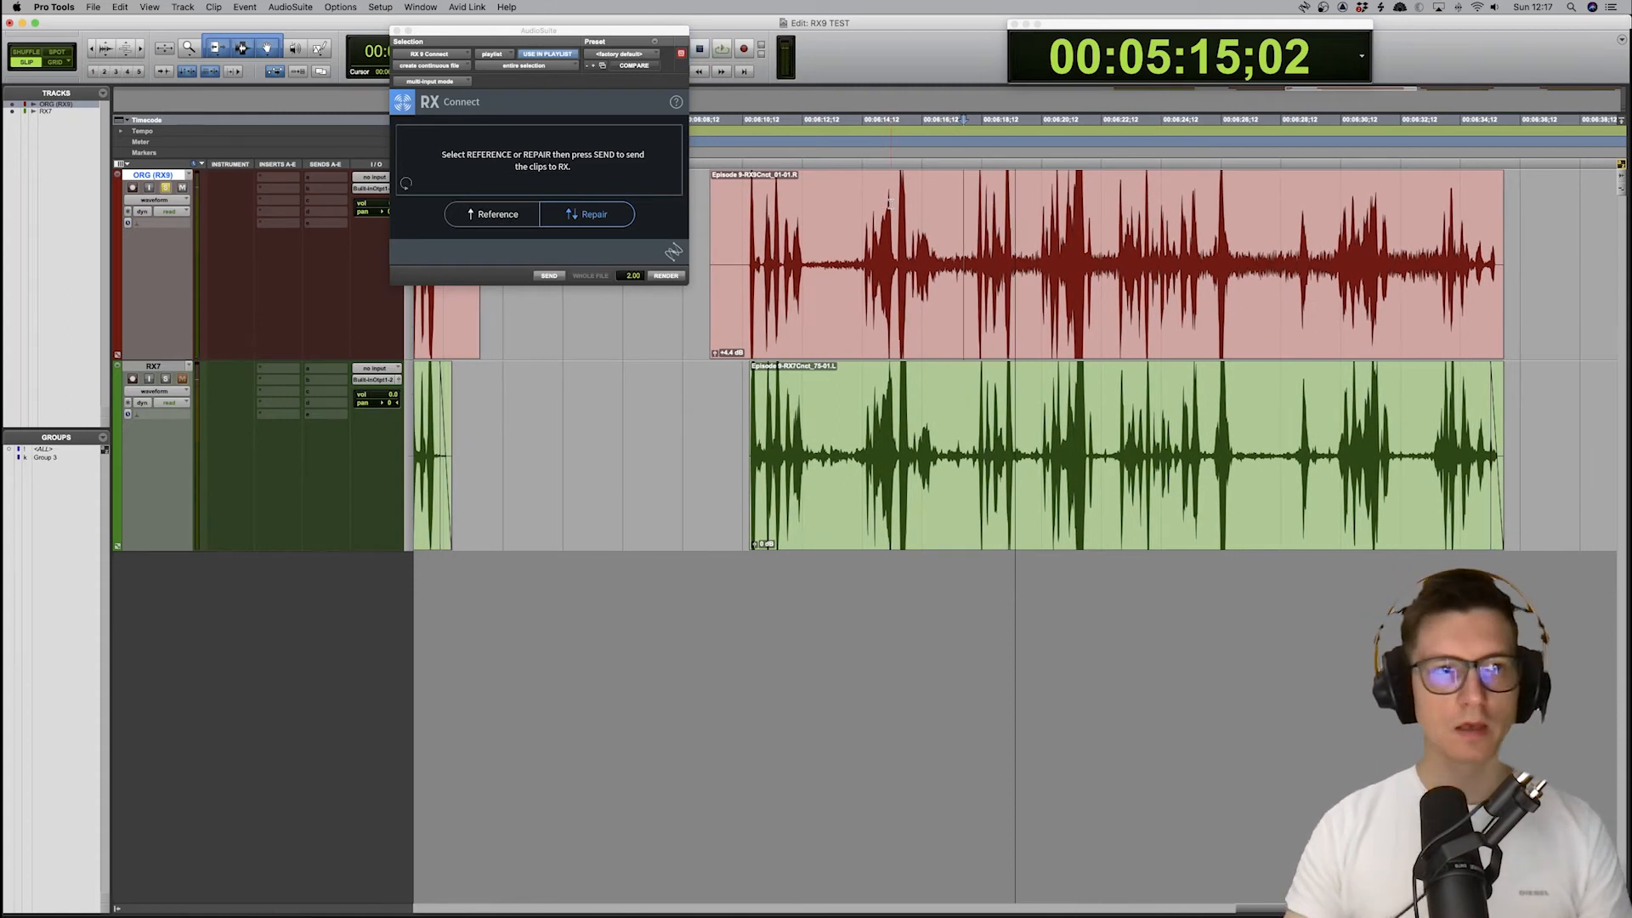
double_click(998, 317)
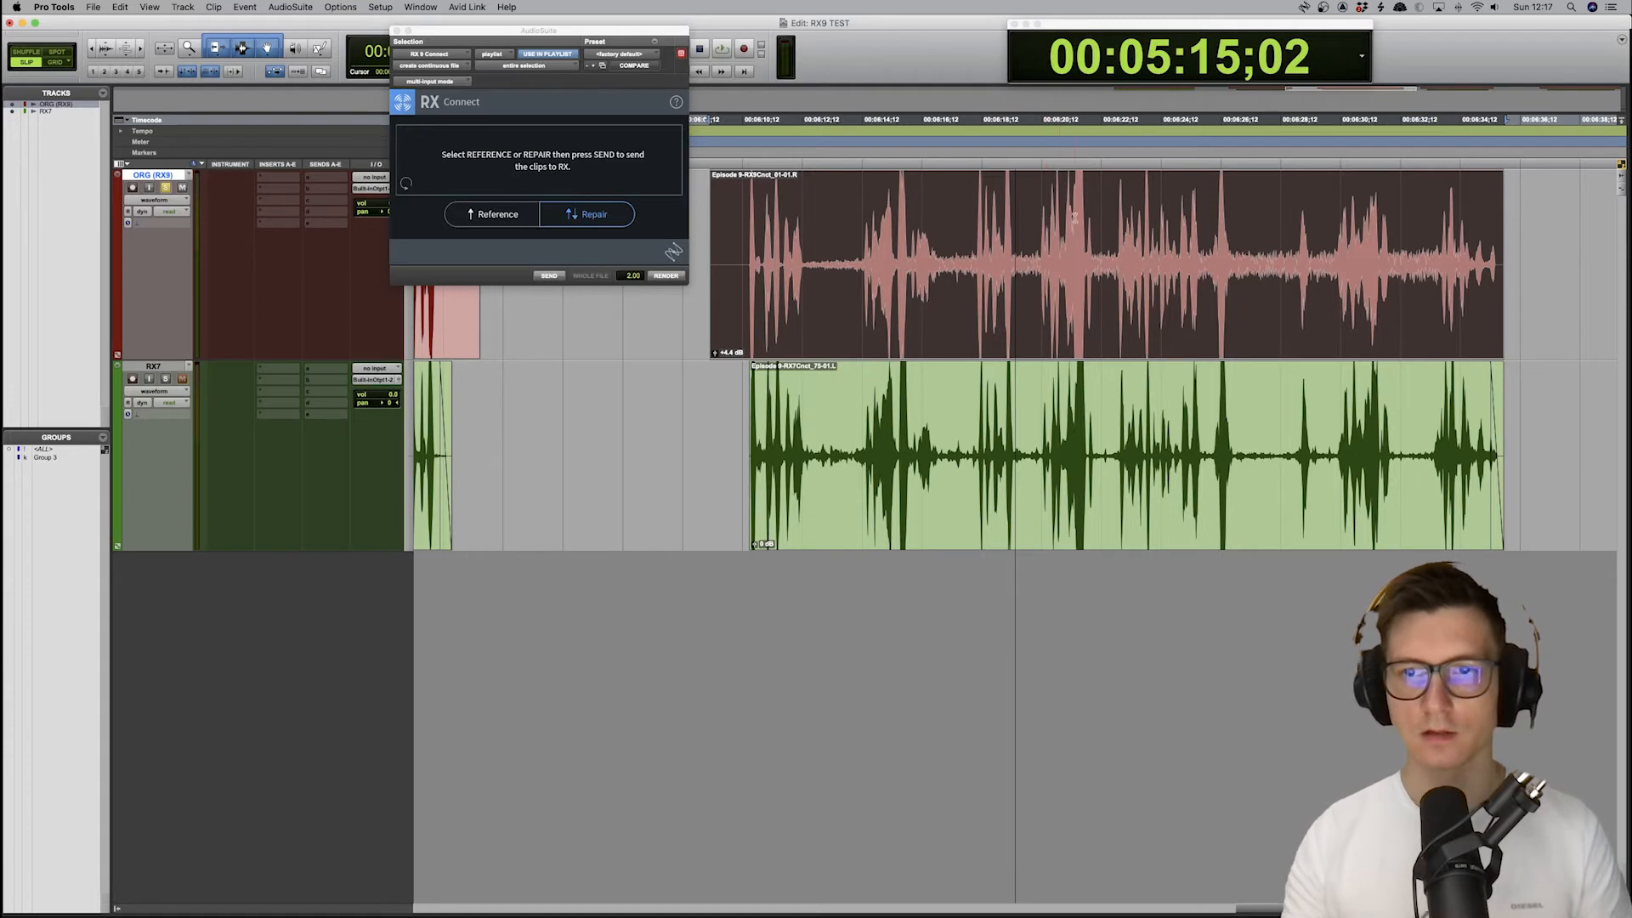
click(1102, 215)
key(space)
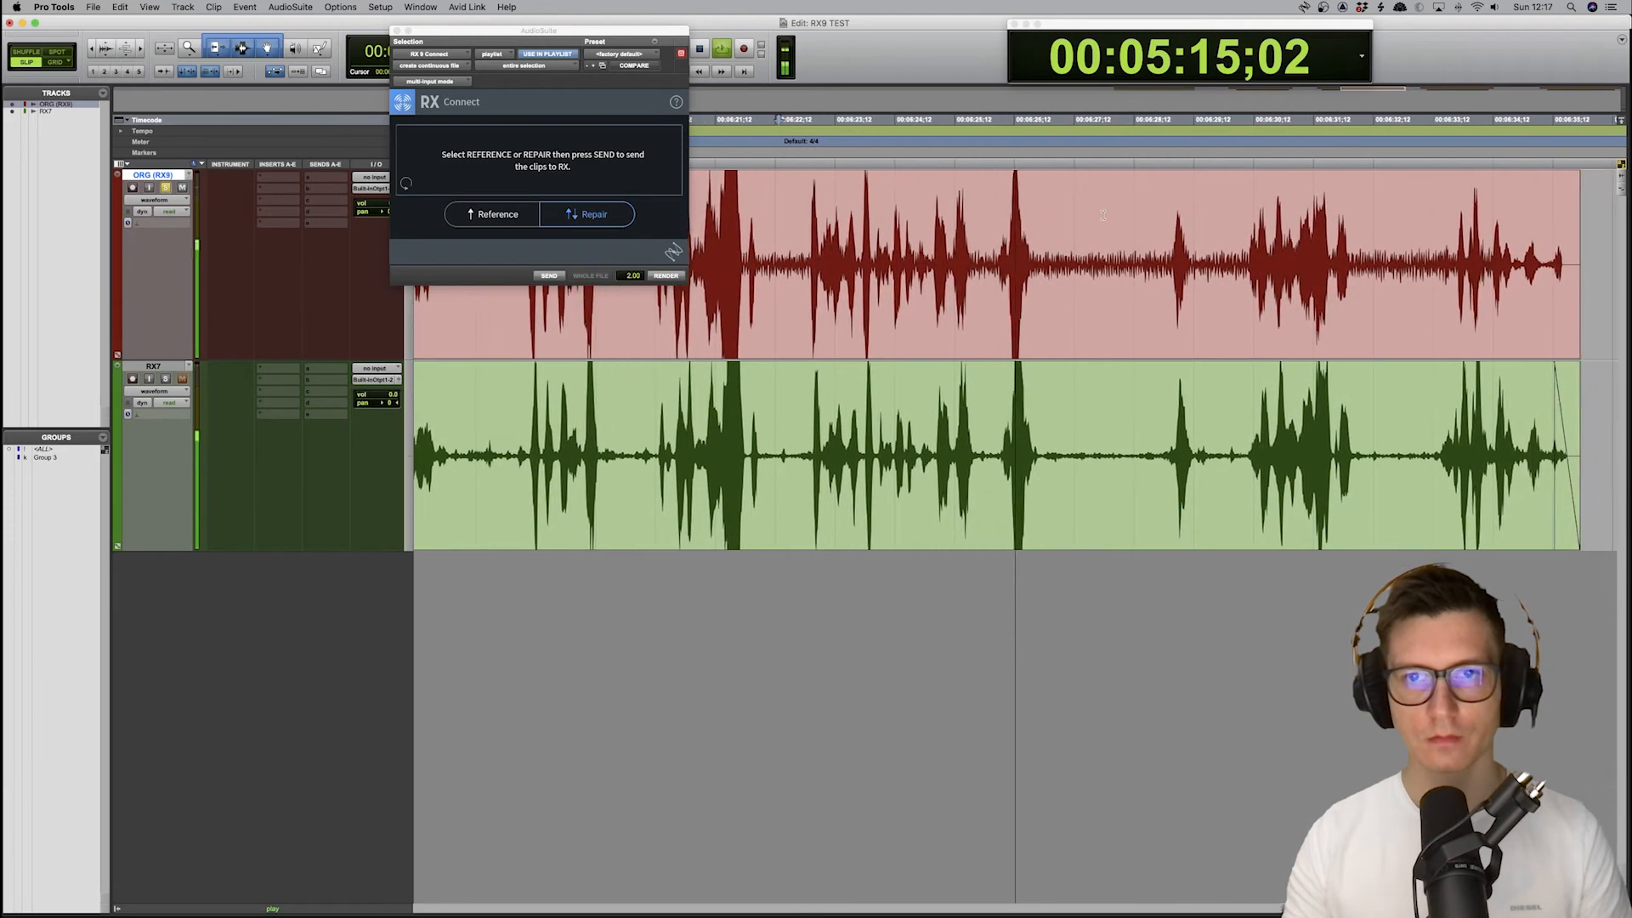
key(space)
Play the RX7 clip from the middle with its track soloed, and stop playback
key(super+bracketleft)
click(883, 411)
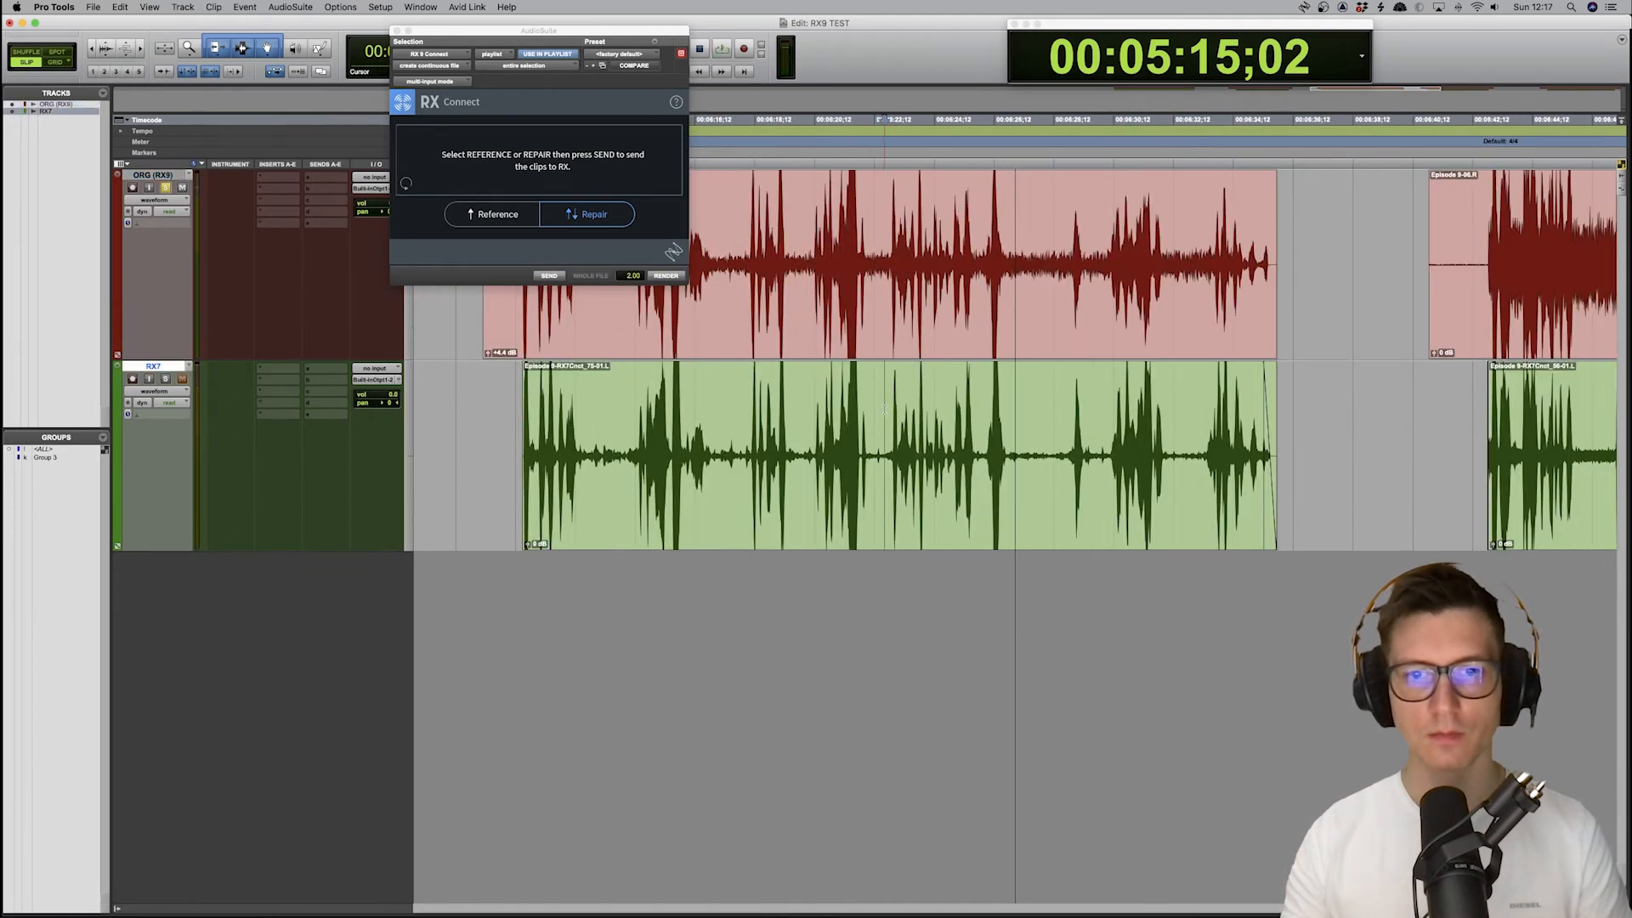
key(super+bracketright)
key(space)
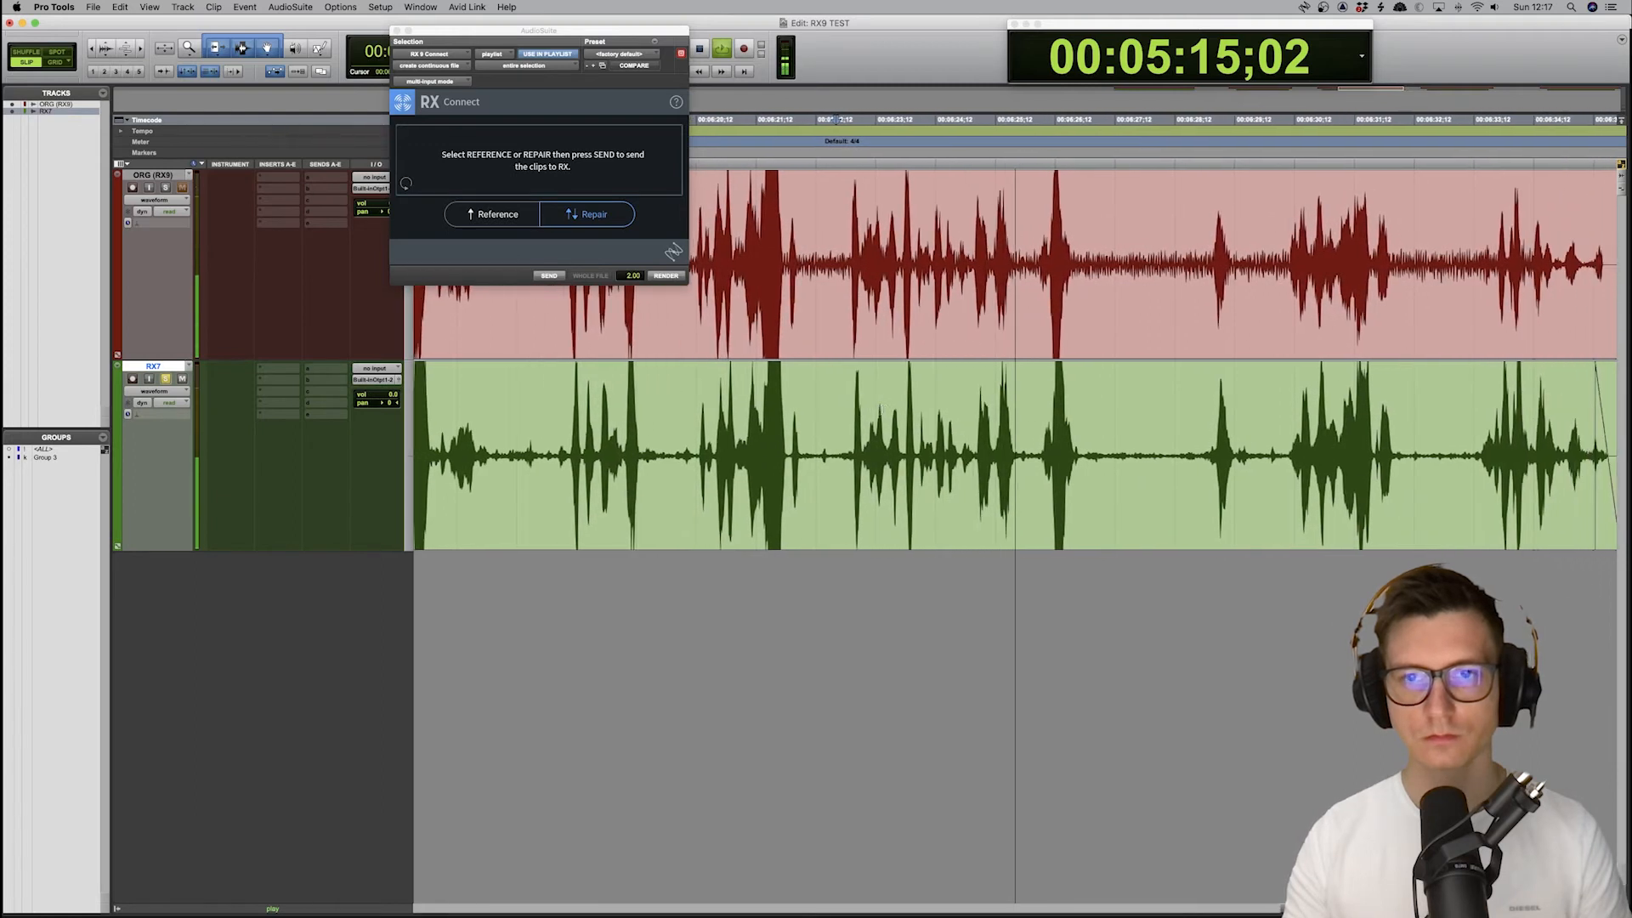
key(space)
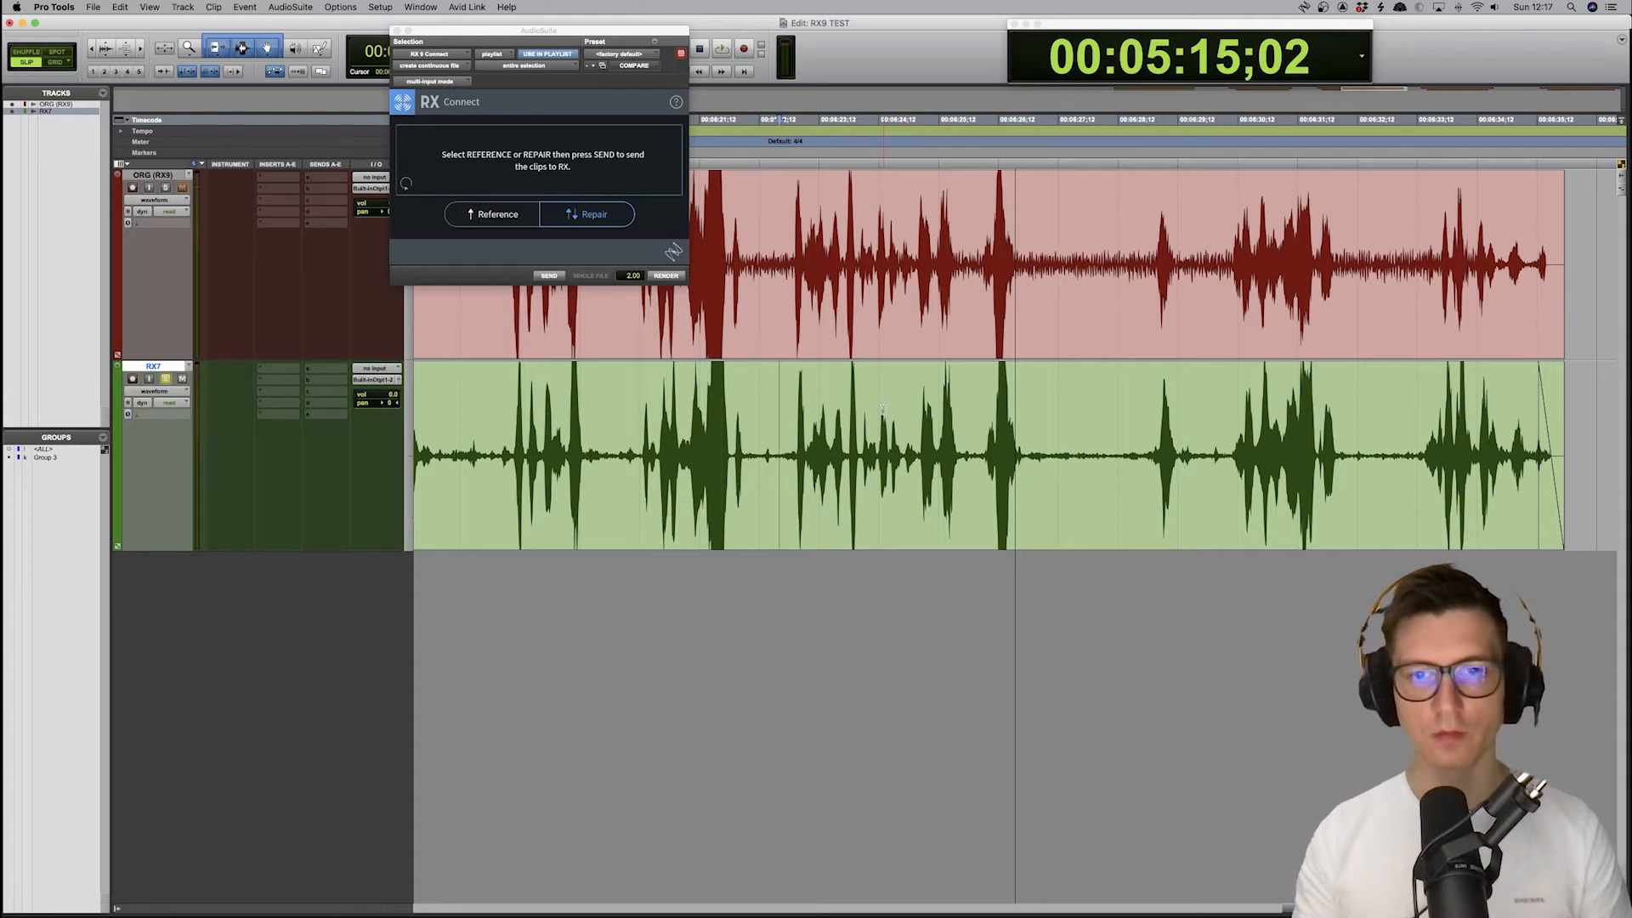
Compare the quiet gap in the second half of the dialogue by playing it on the RX7 and ORG (RX9) tracks
key(space)
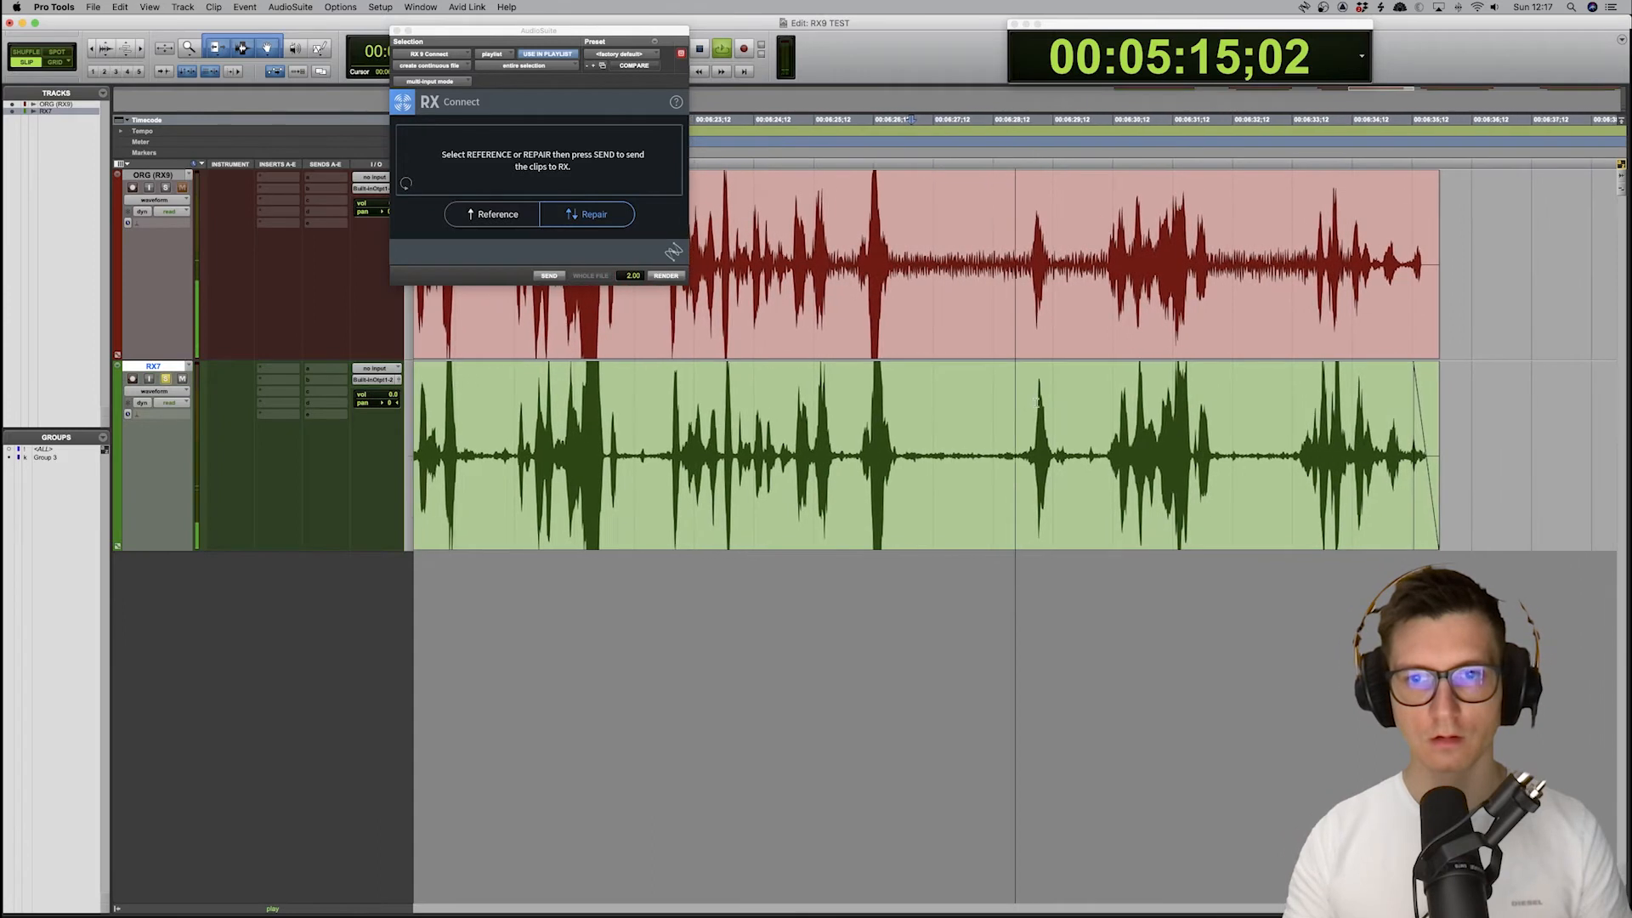
key(space)
click(872, 210)
key(shift+s)
key(space)
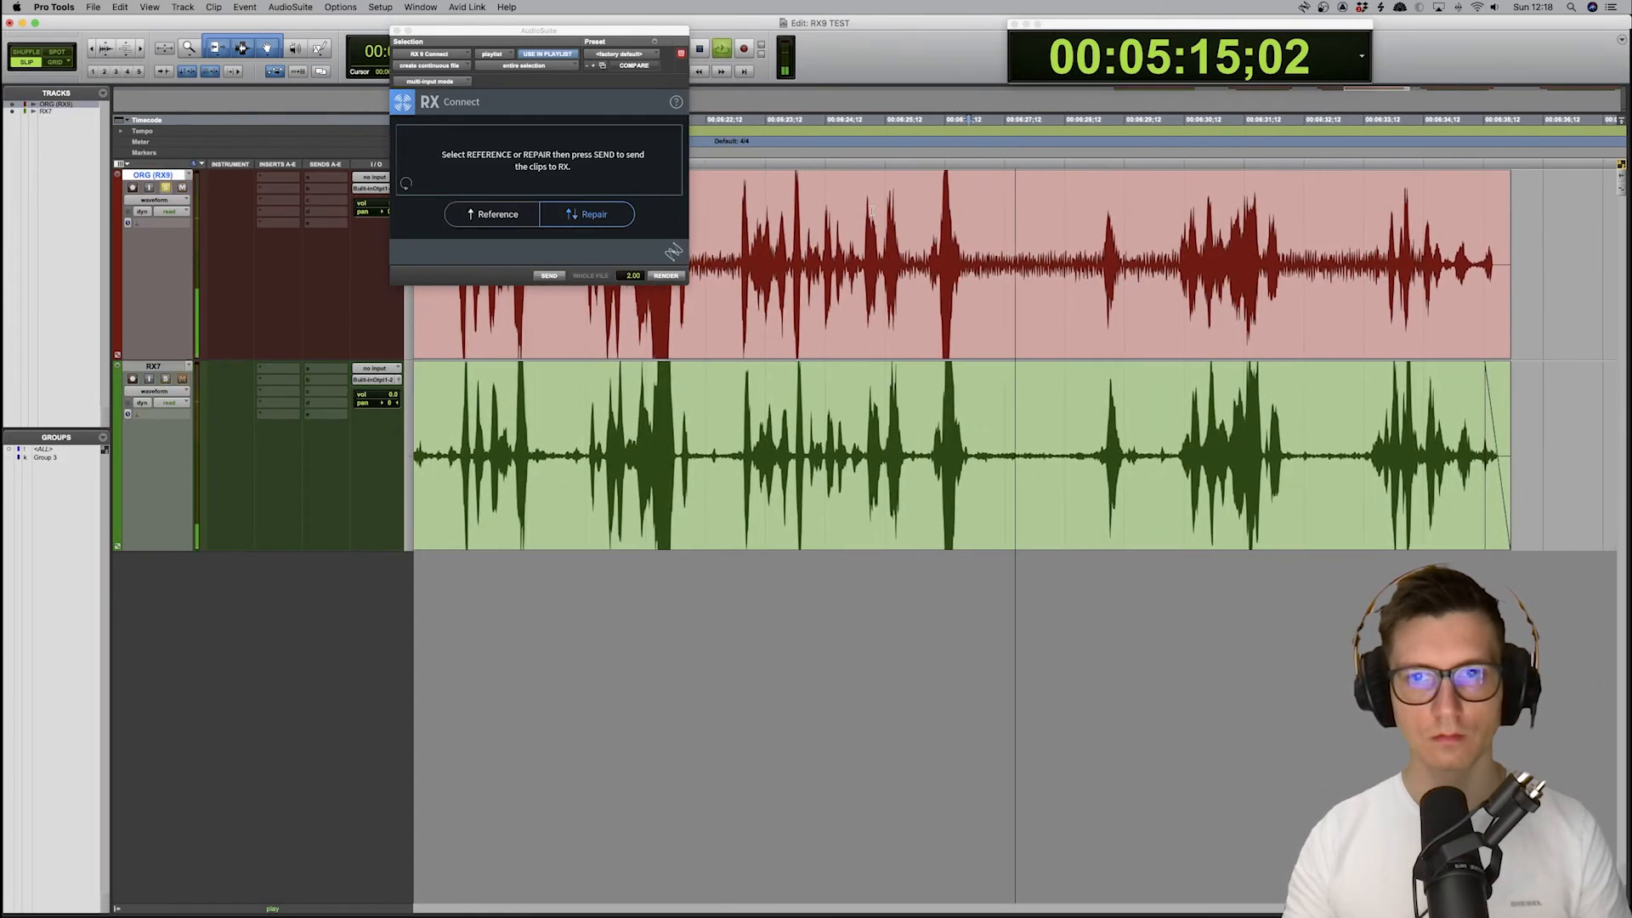
key(space)
Select the quiet gap before the isolated word in the RX7 clip, and play the matching gap soloed on the ORG (RX9) track
drag(908, 388, 1016, 401)
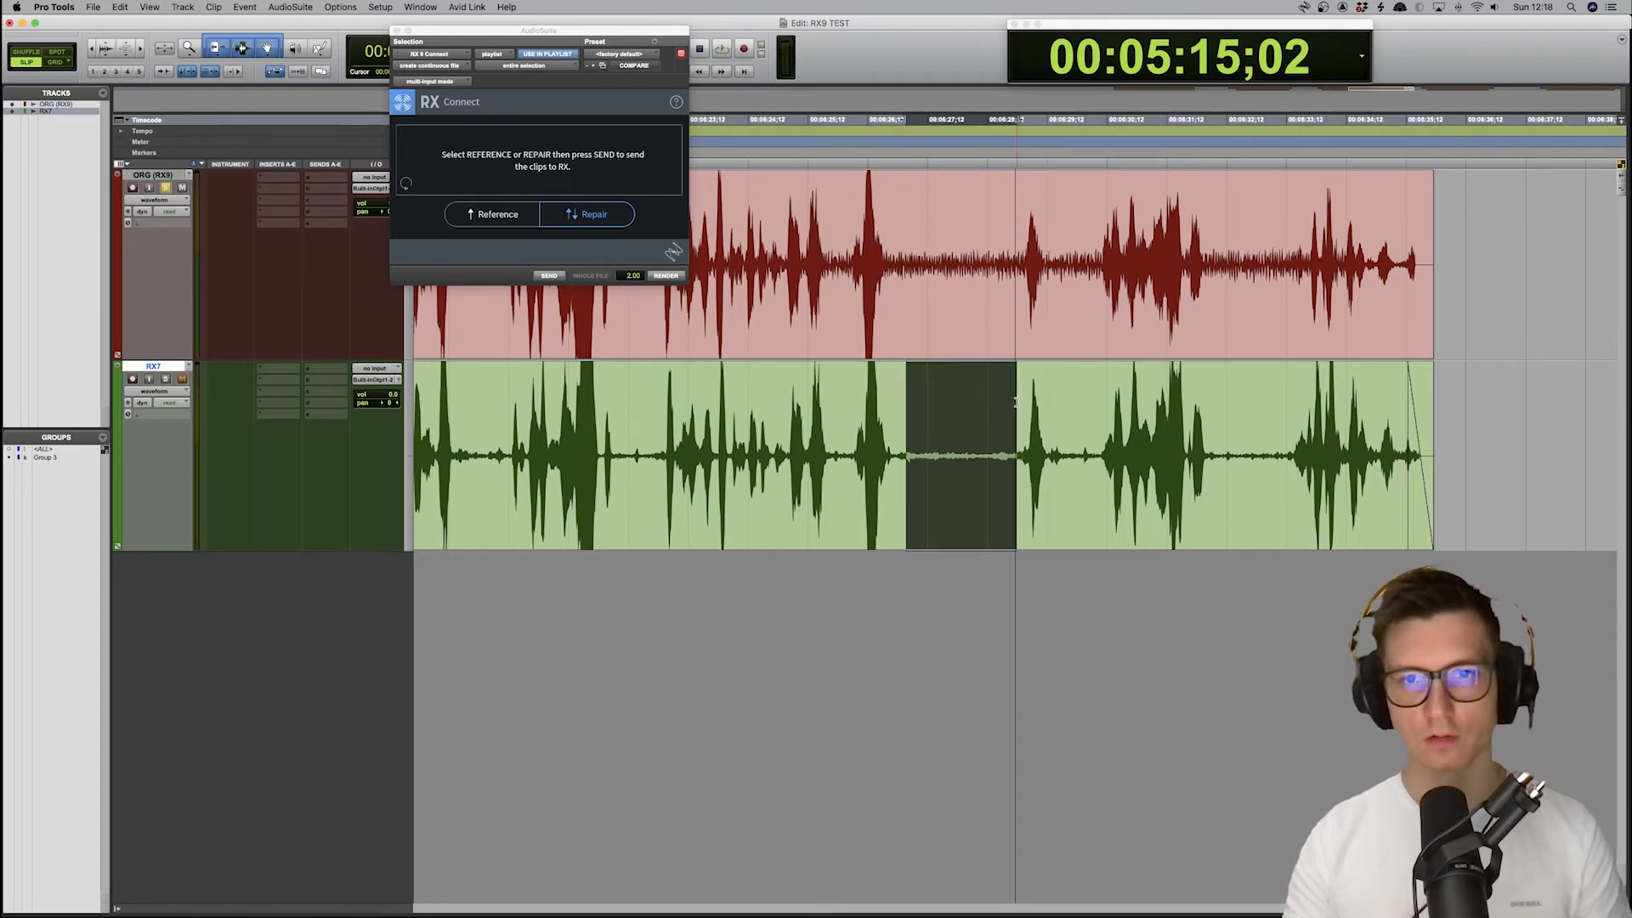
key(r)
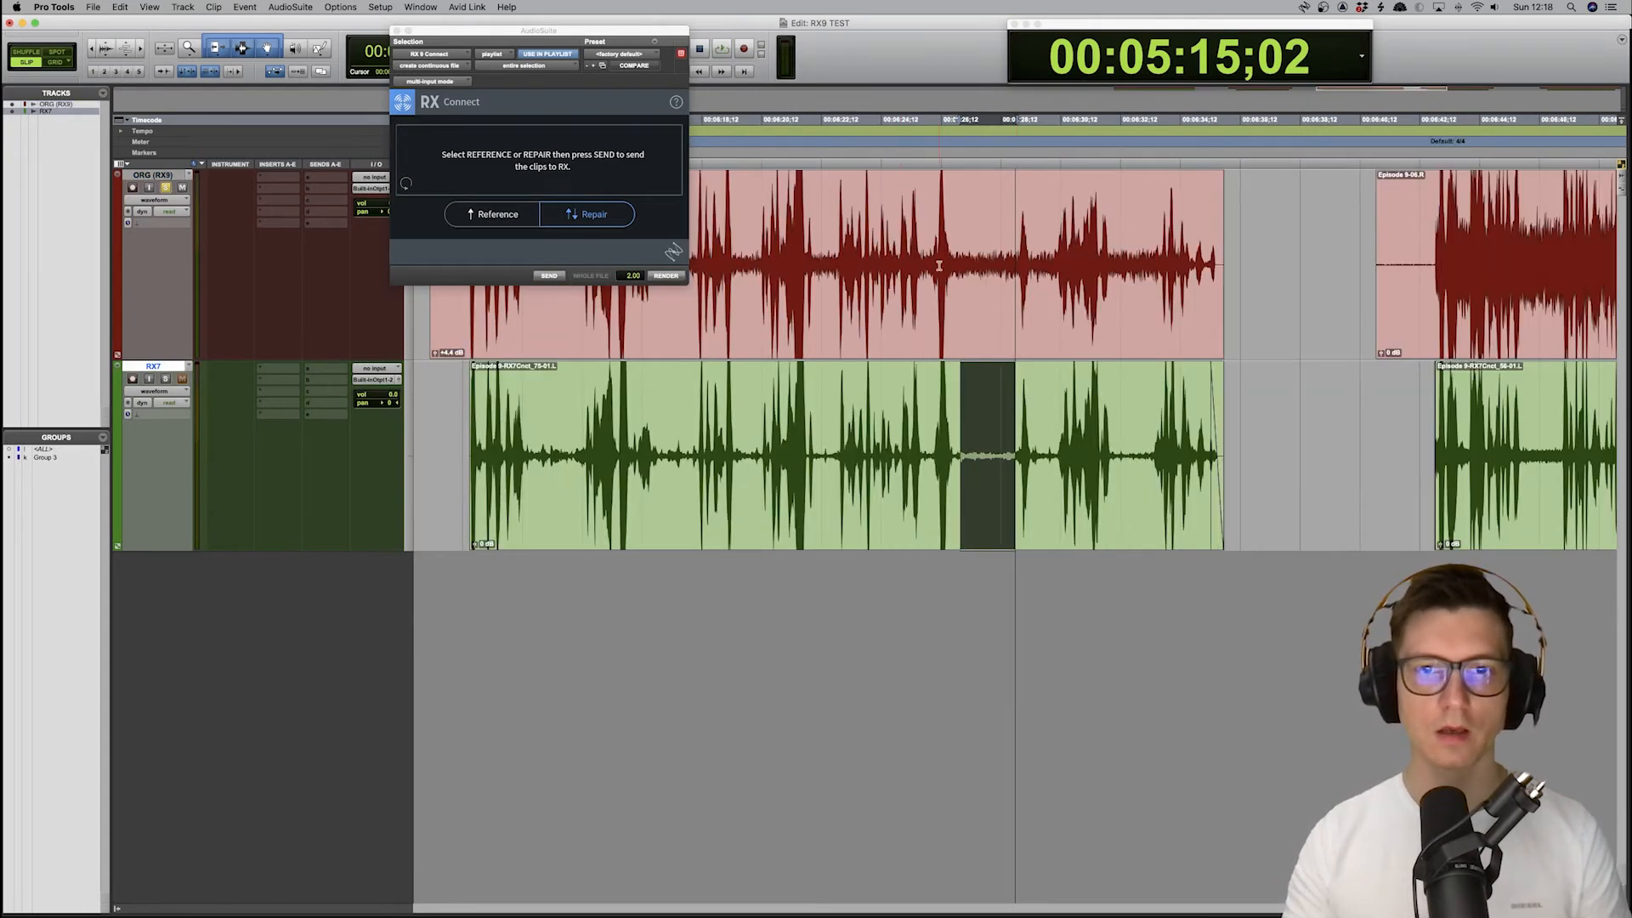
scroll(939, 265, left, 5)
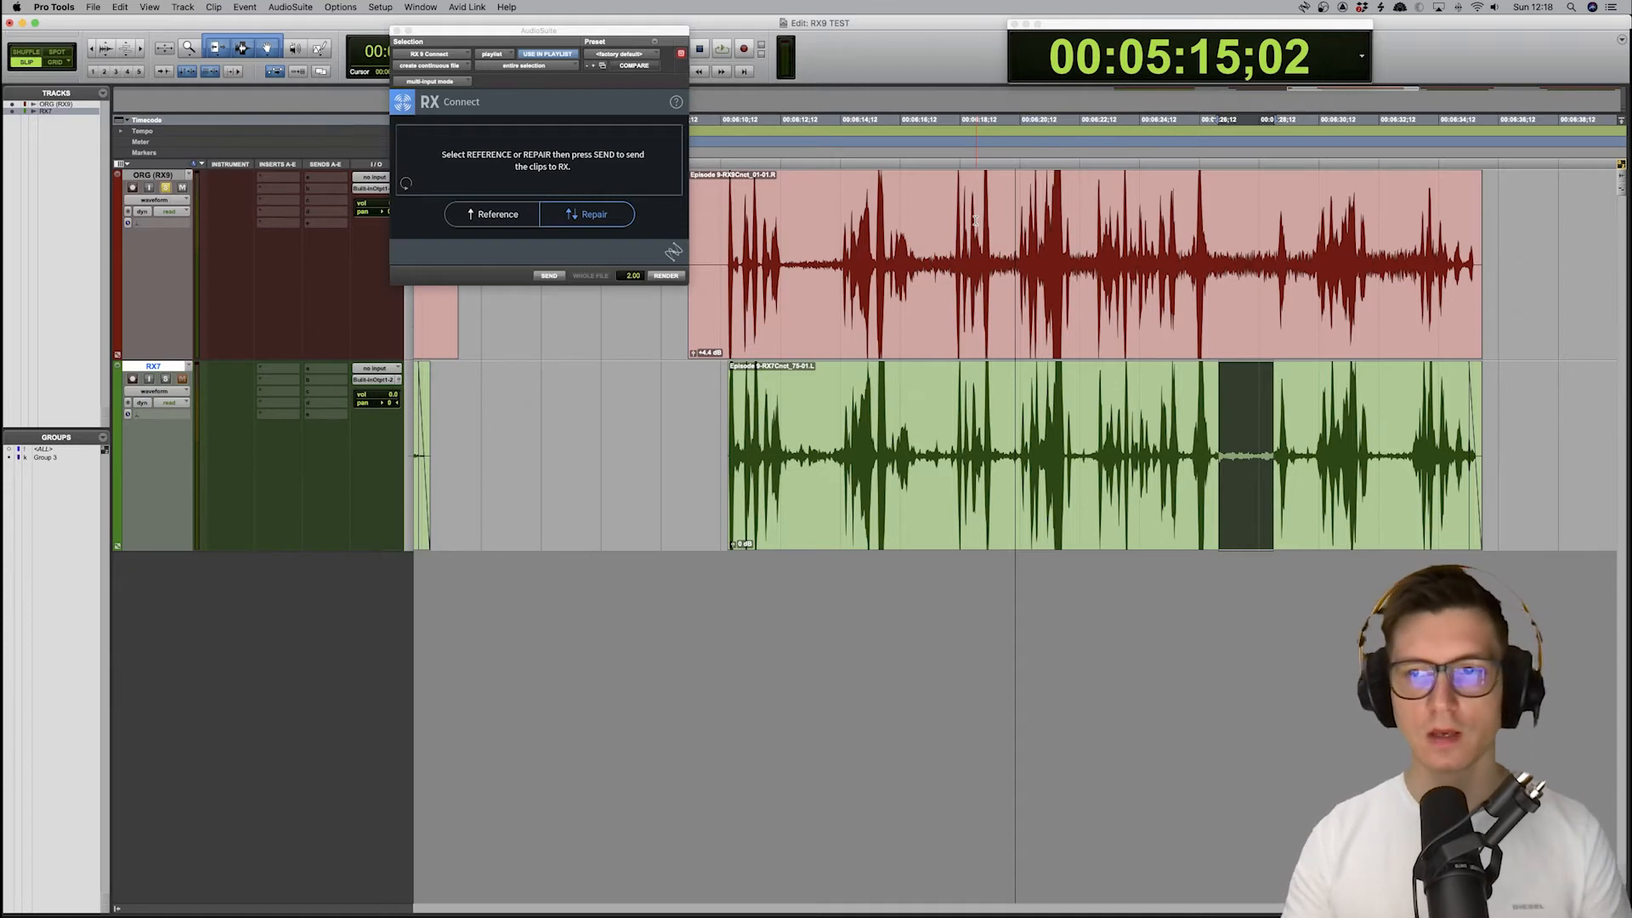
scroll(976, 220, right, 3)
click(1166, 225)
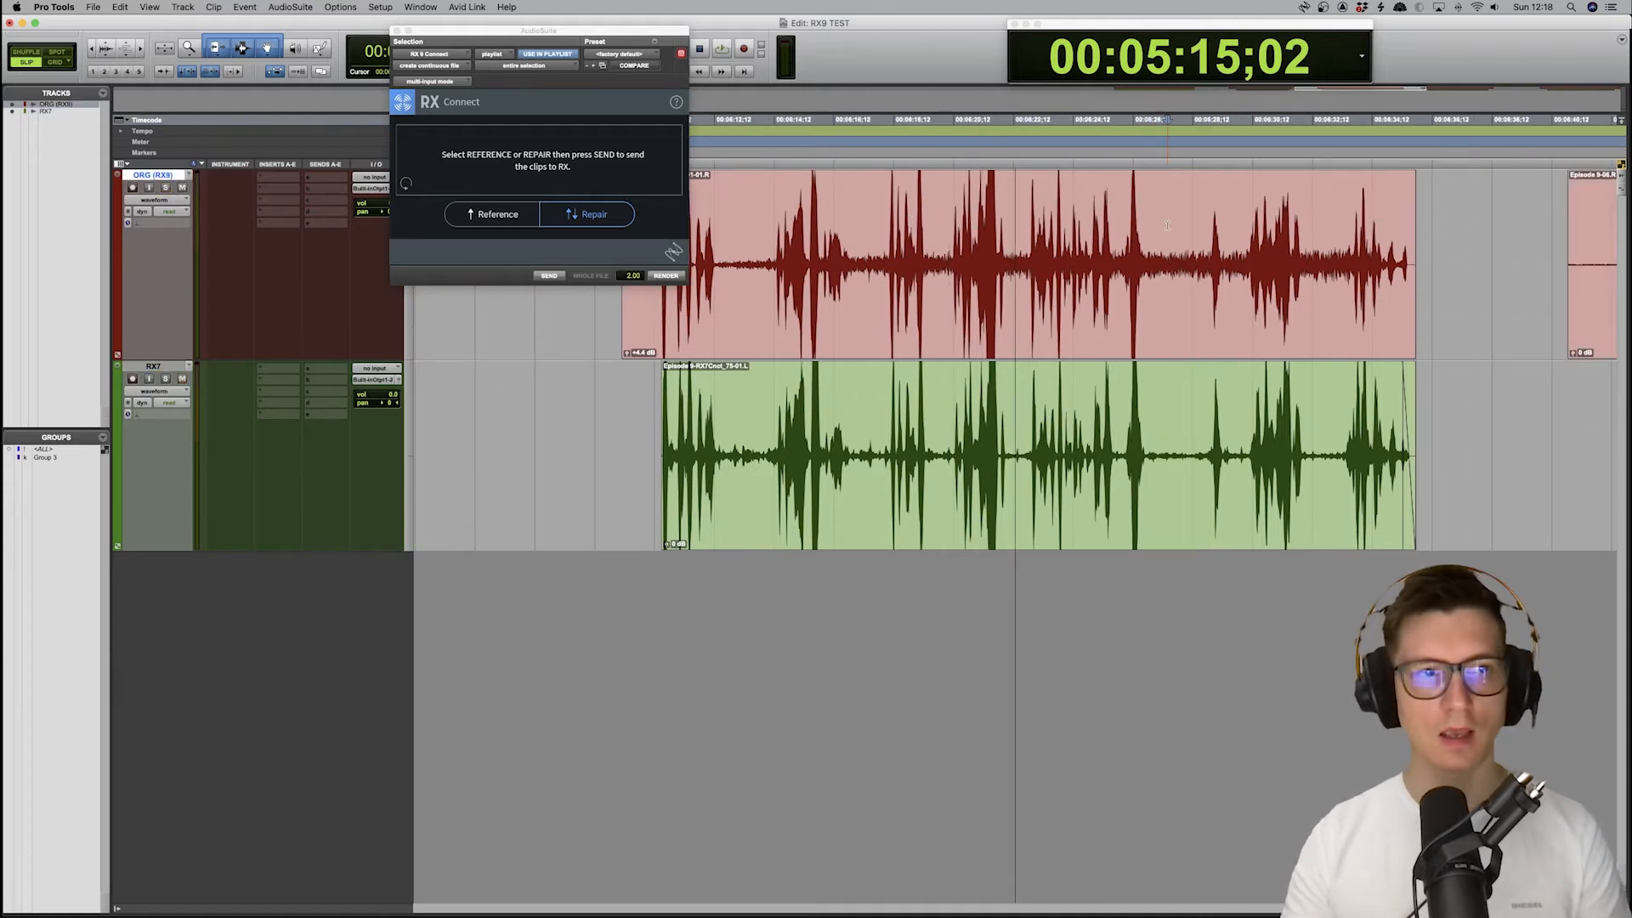
key(shift+s)
key(space)
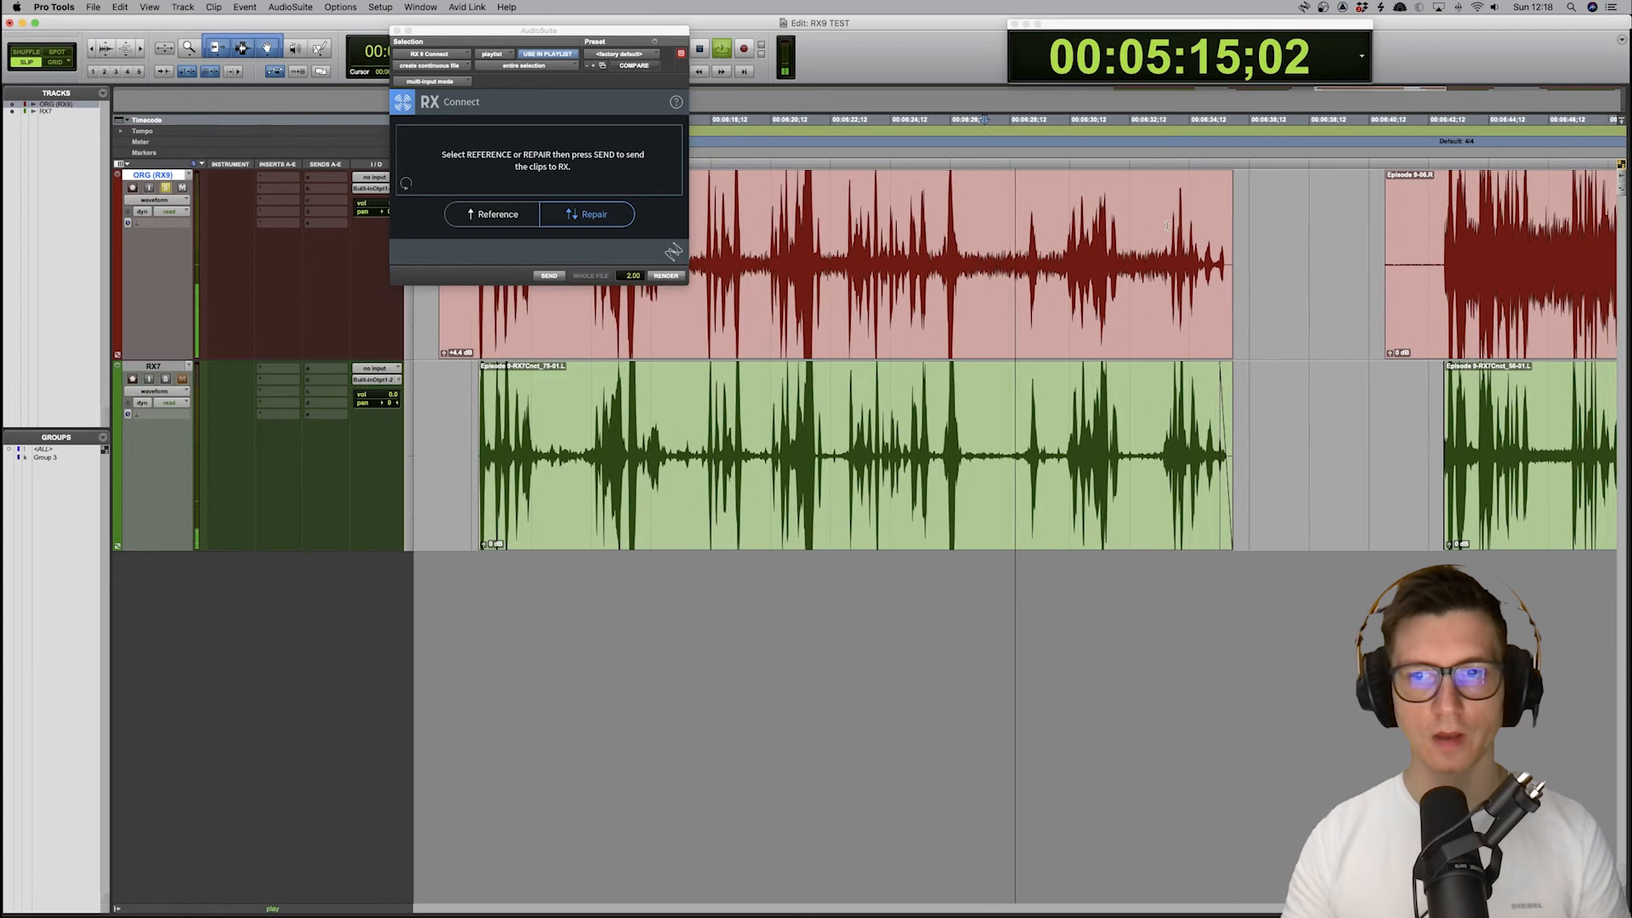
Place the playhead at the start of the RX7 clip, play its opening phrase soloed, and stop playback
click(681, 408)
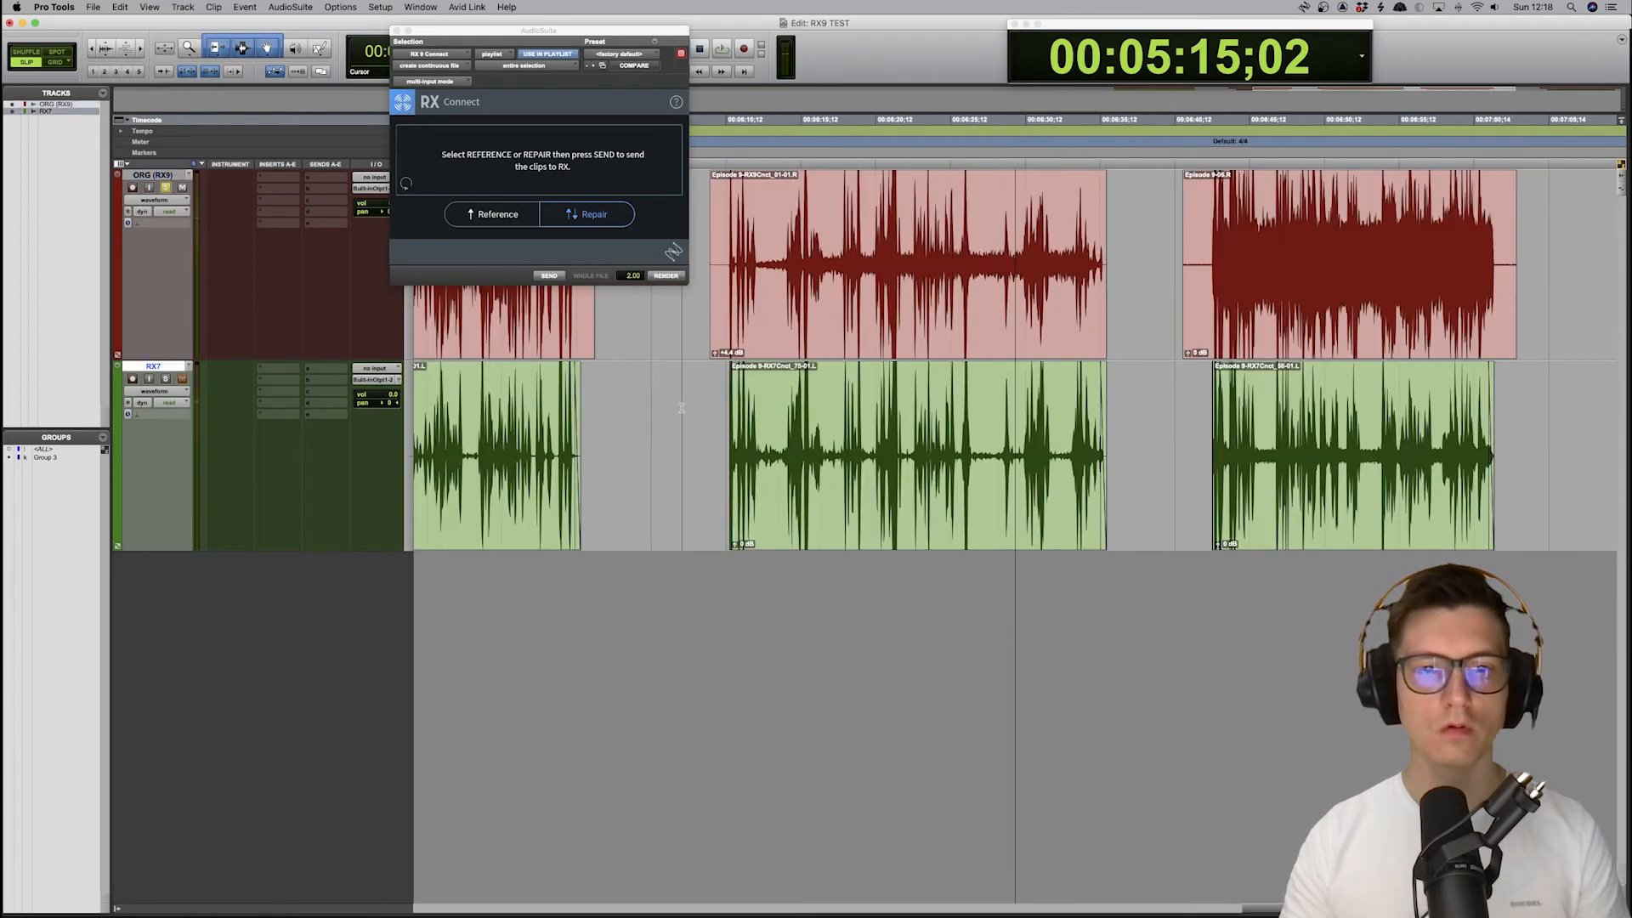
key(Tab)
key(t)
key(t)
key(t)
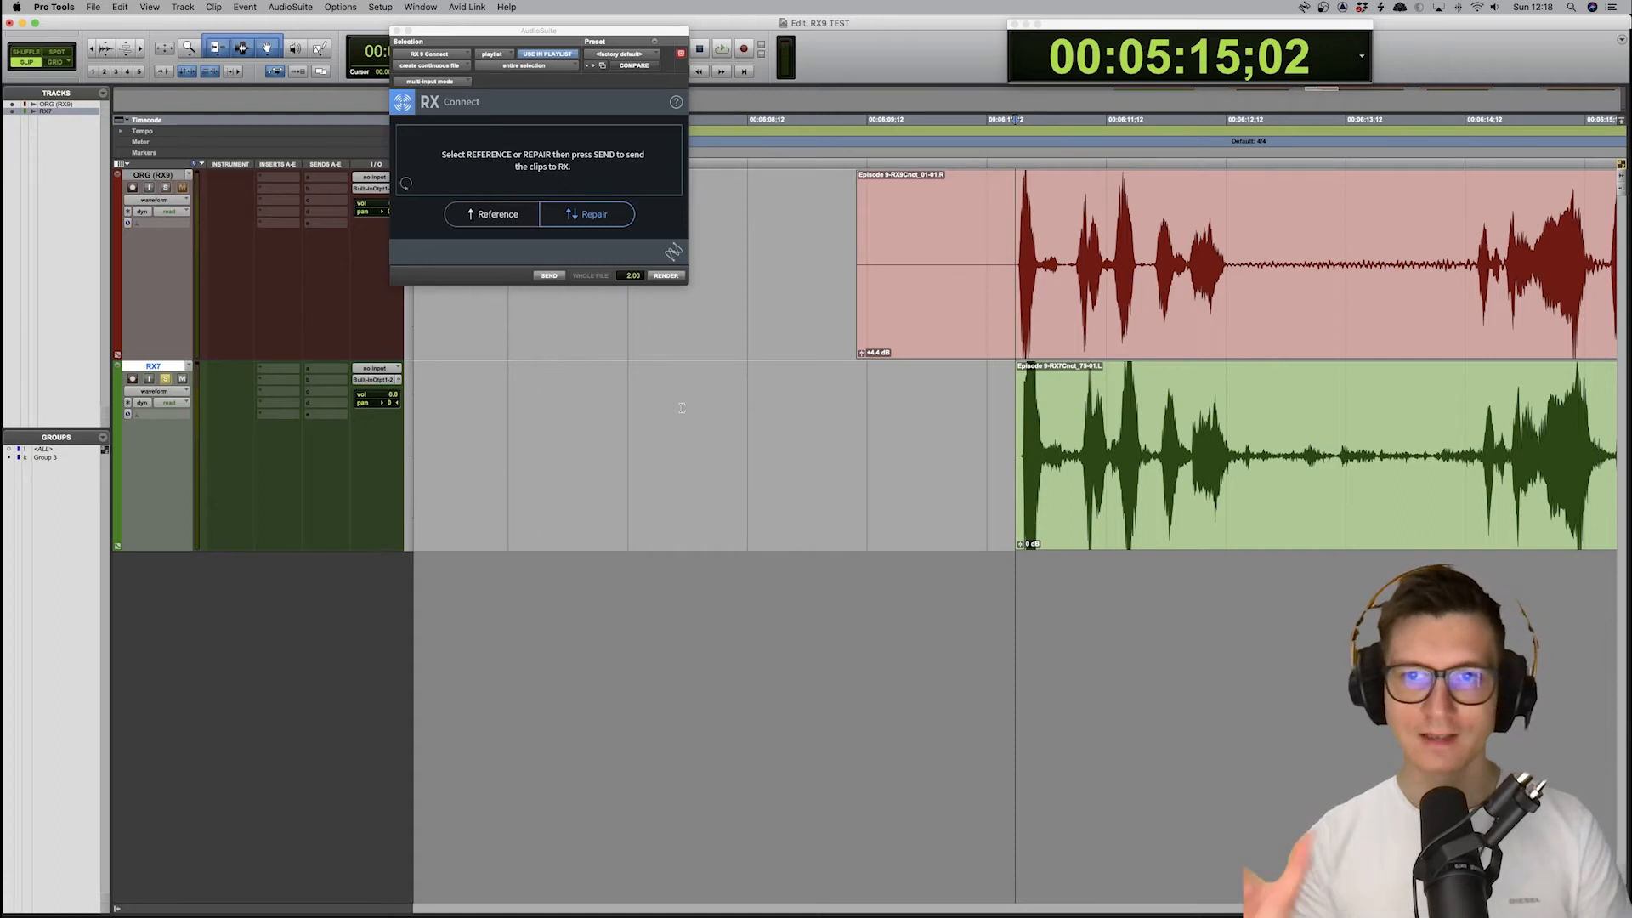
key(space)
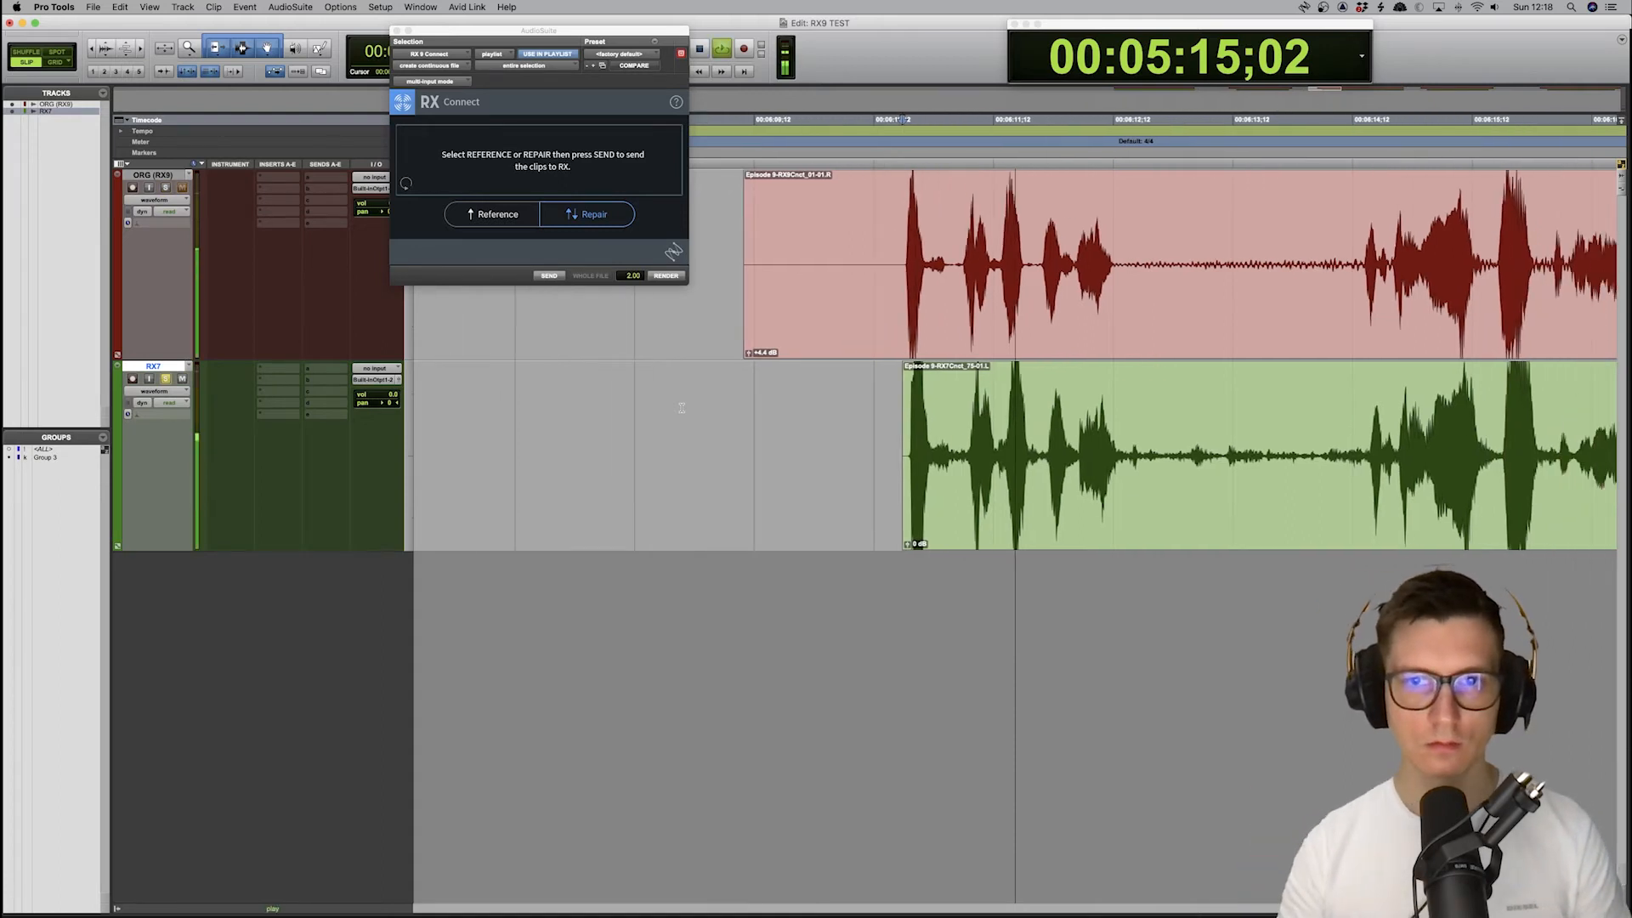
key(space)
Replay the opening phrase on the ORG (RX9) track and compare it with the same phrase on the RX7 track
click(757, 189)
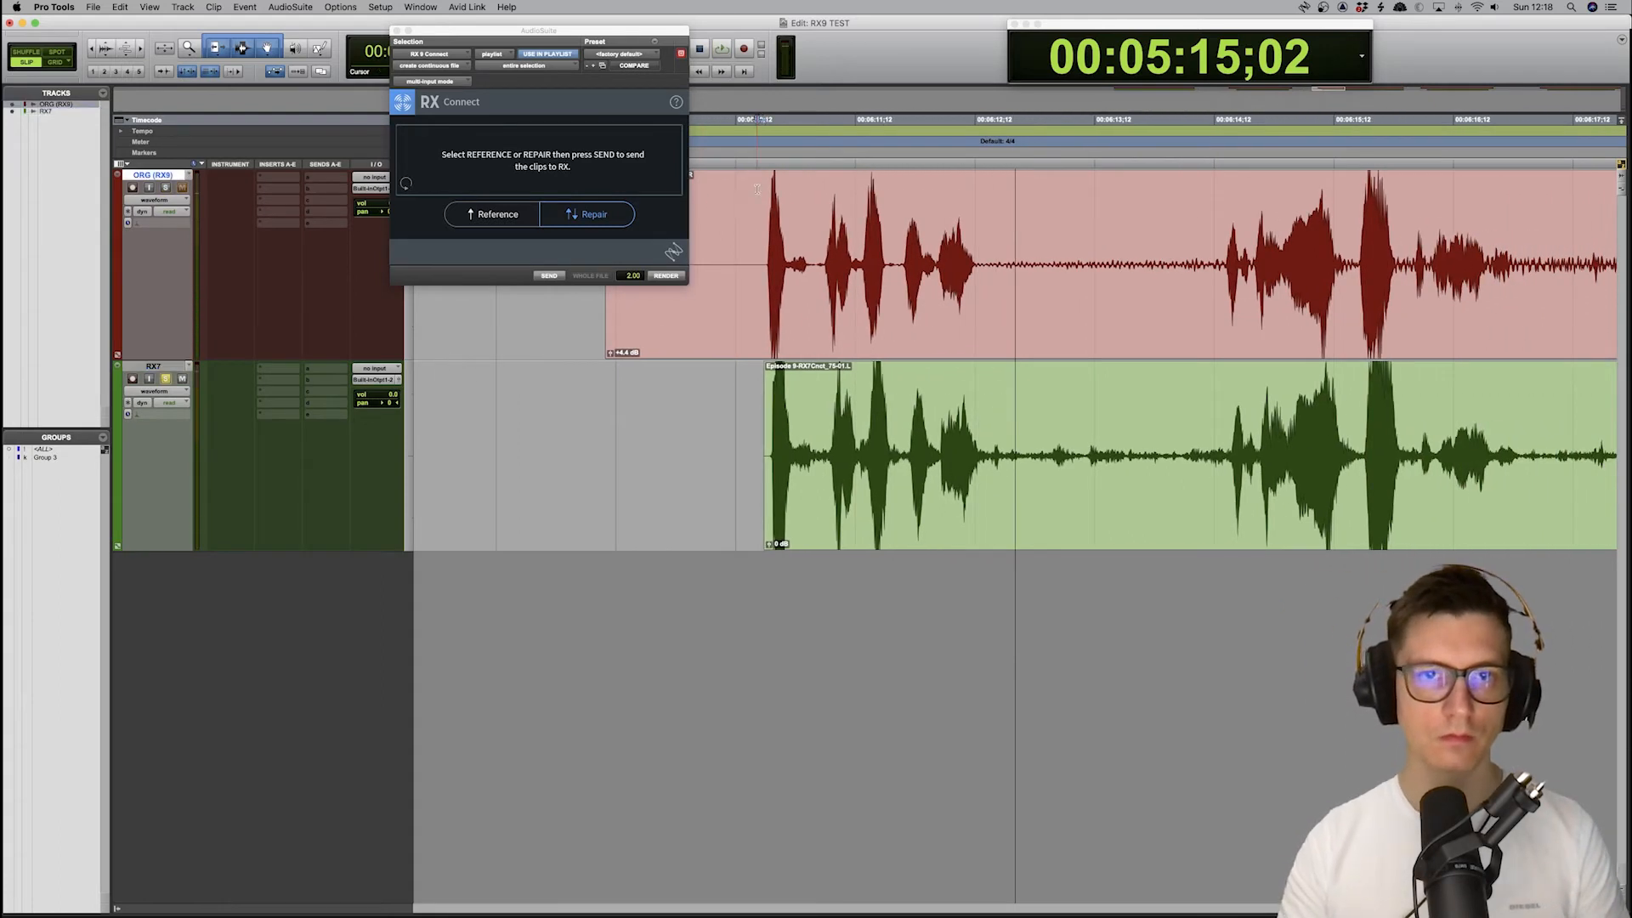
key(space)
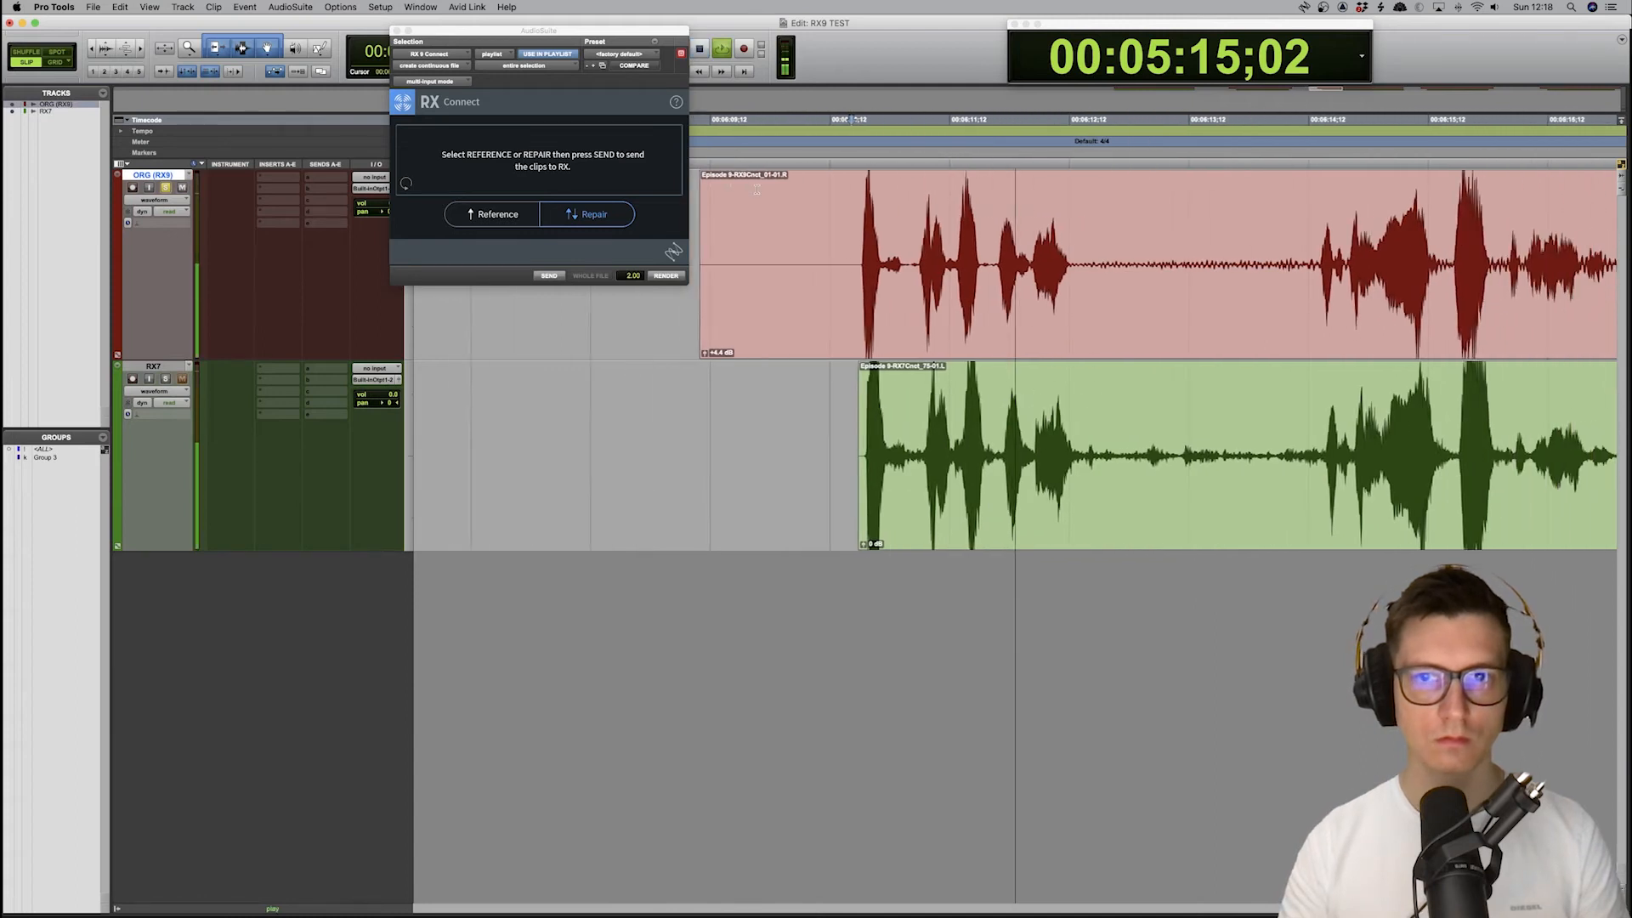
mouse_move(776, 234)
mouse_down()
mouse_move(1139, 240)
mouse_move(723, 238)
mouse_move(796, 231)
mouse_up()
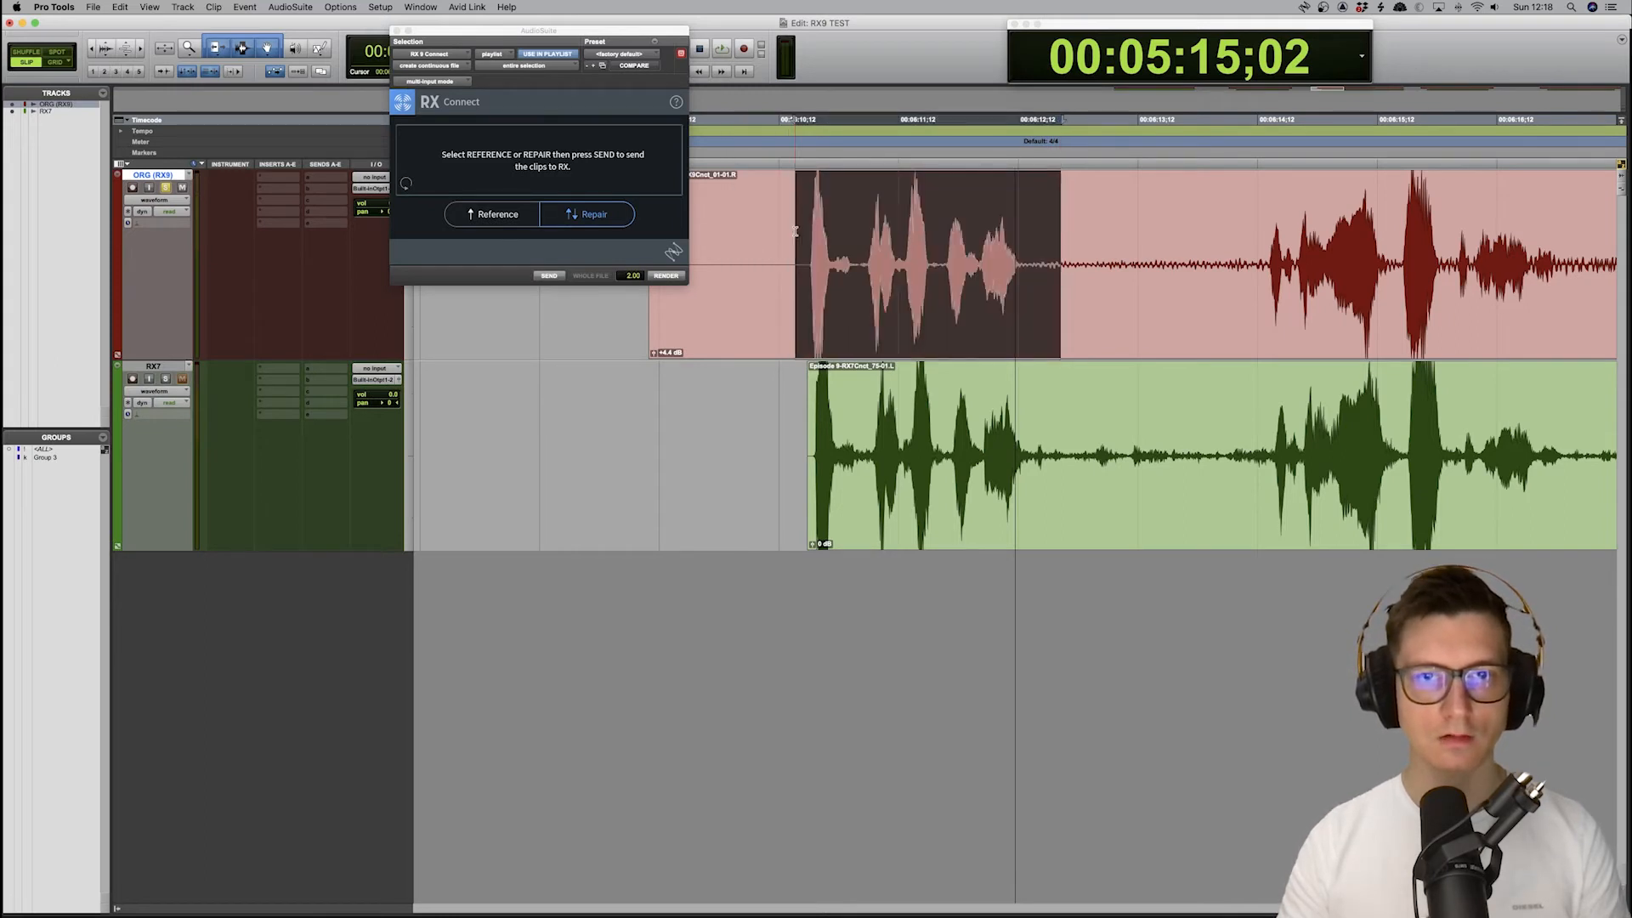
click(796, 228)
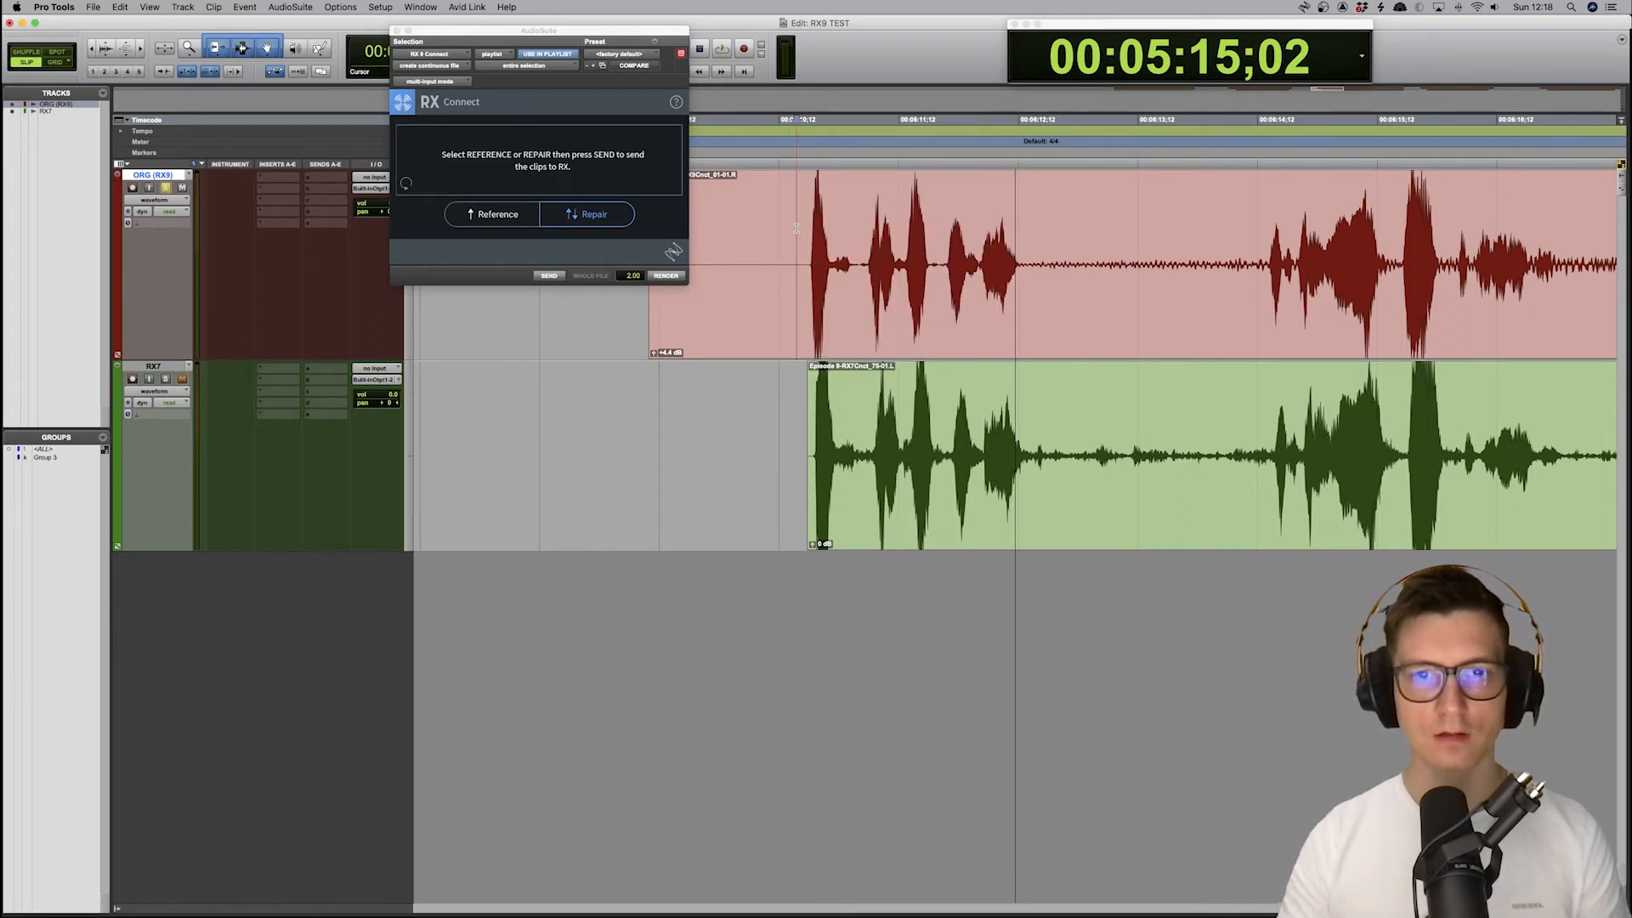
key(space)
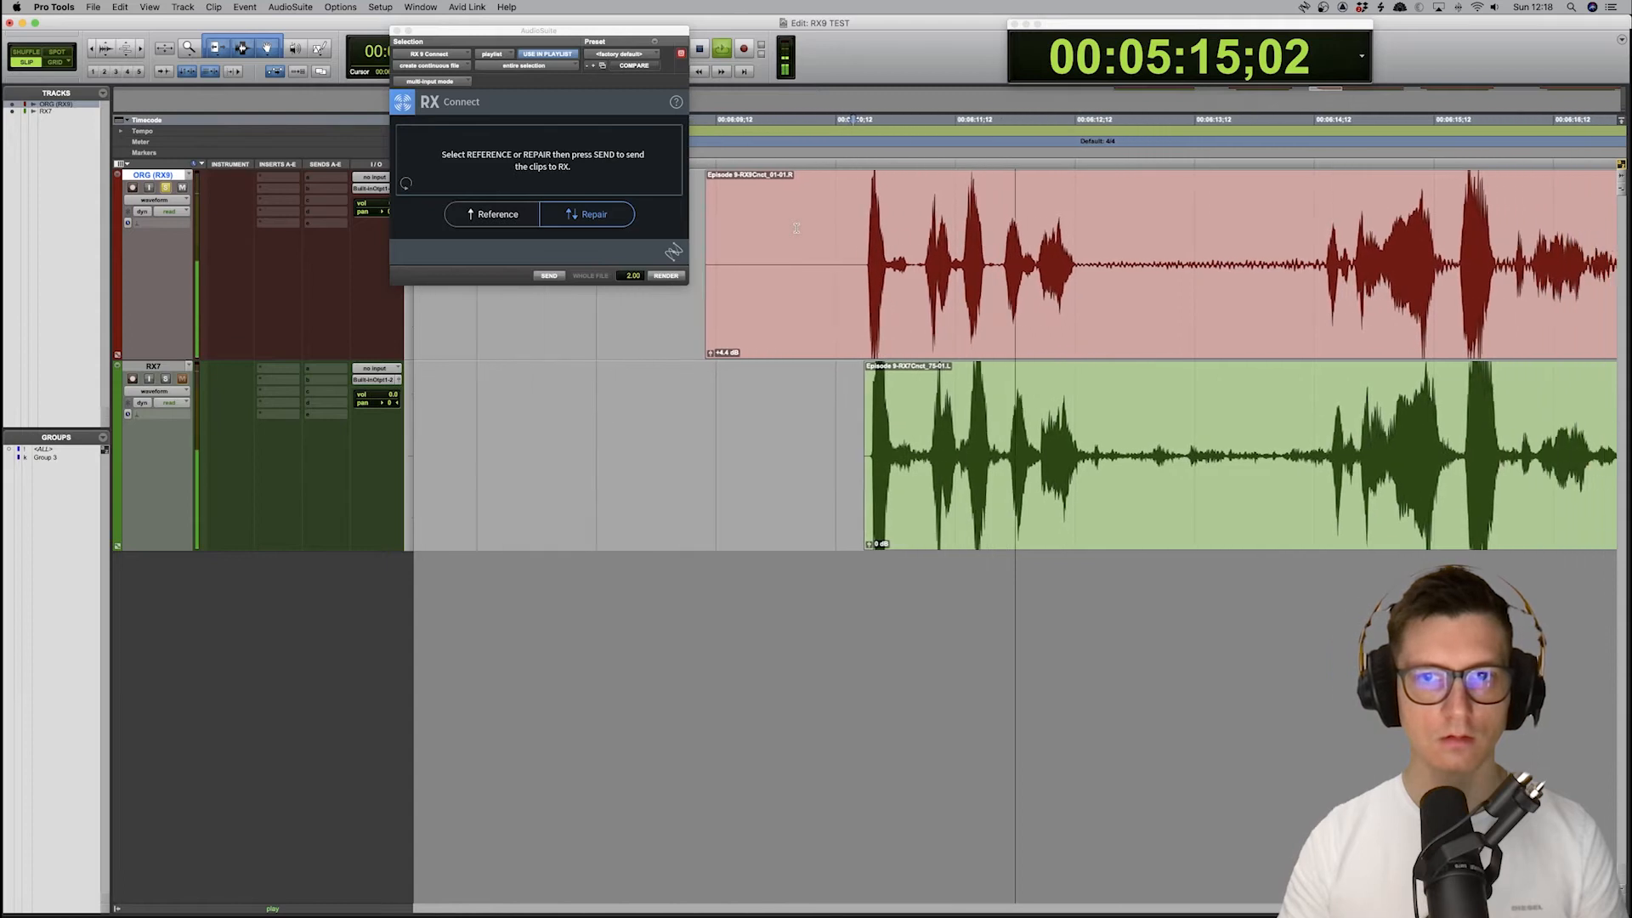
click(750, 388)
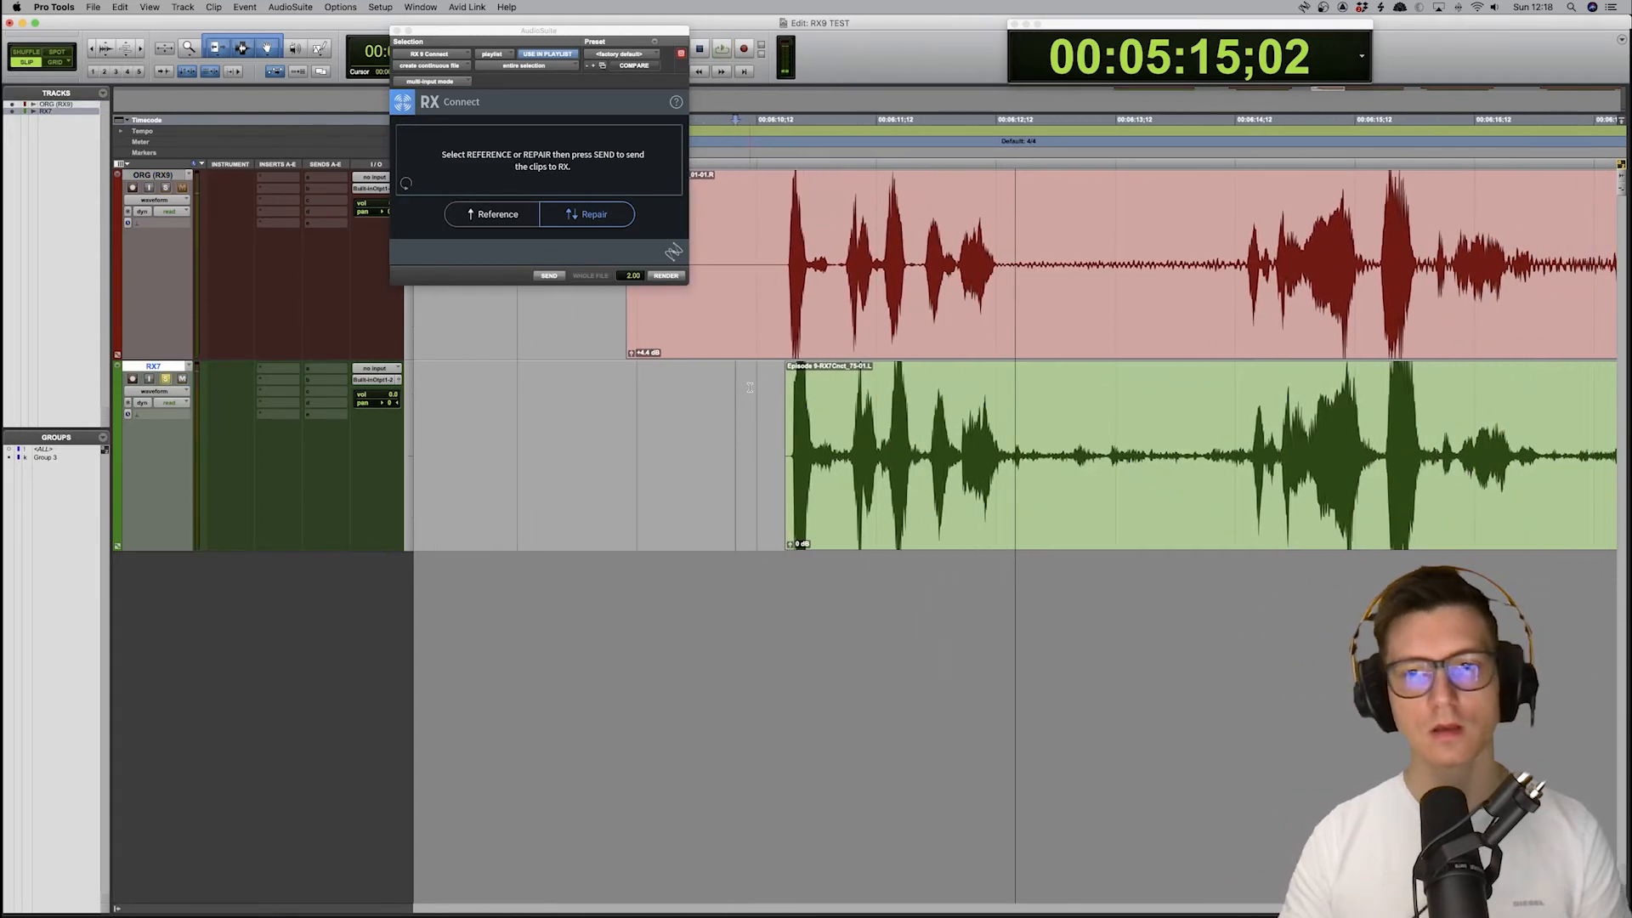
key(space)
Select a passage about 5 s long in the first half of the RX9 clip, and play it on the RX9 and RX7 tracks
key(super+bracketleft)
key(super+bracketleft)
drag(1130, 229, 1337, 241)
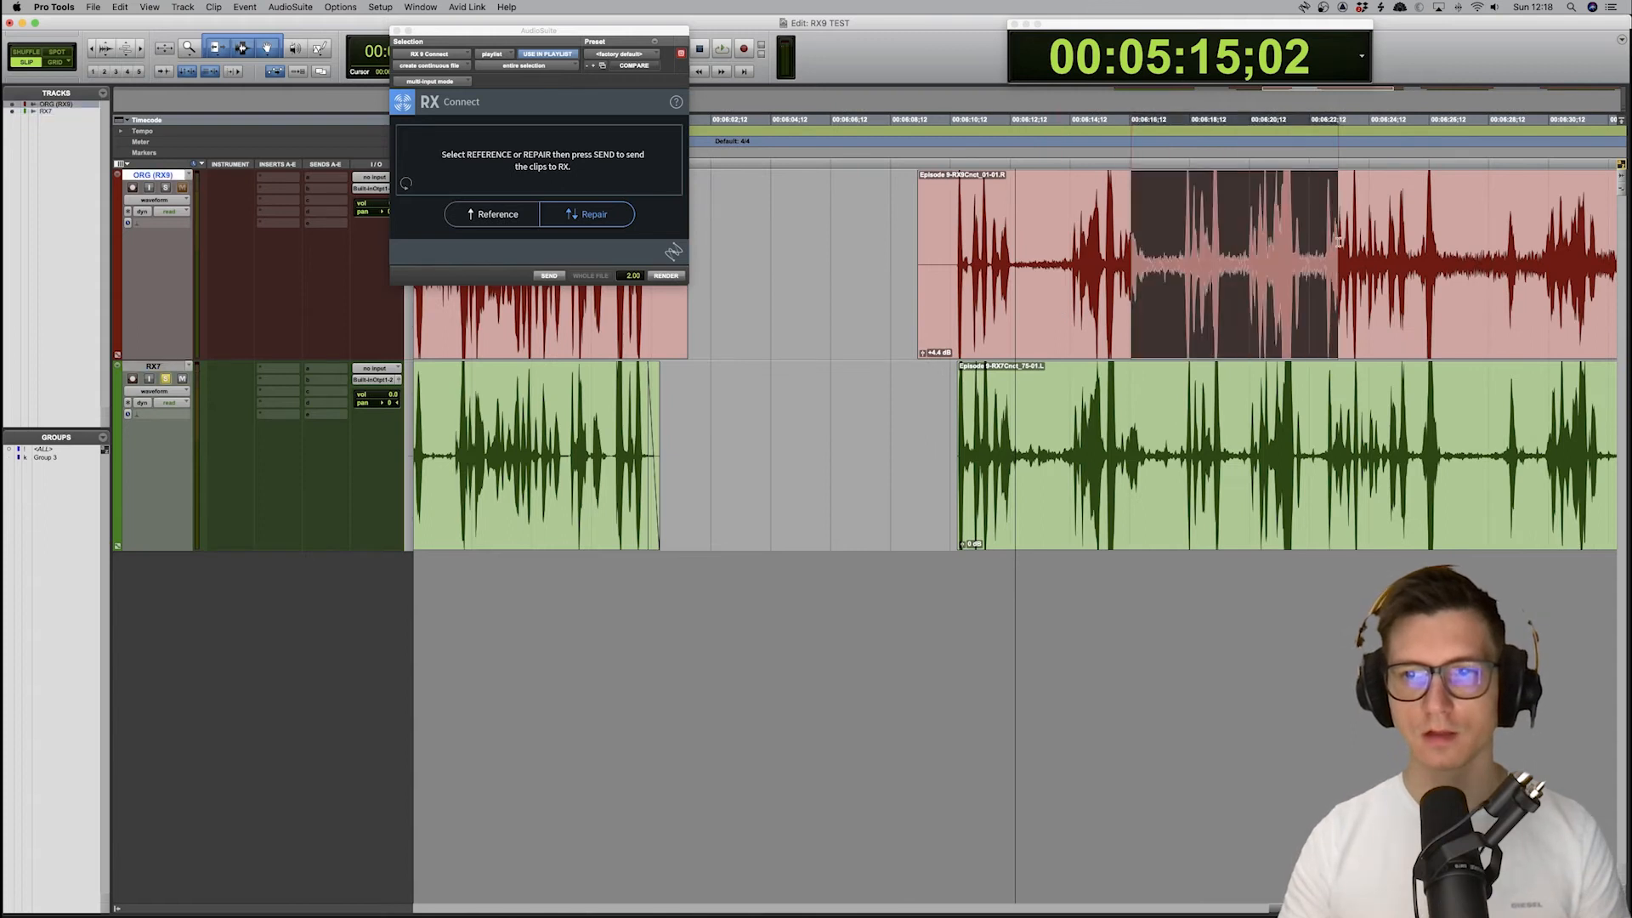
drag(1164, 230, 1313, 227)
key(space)
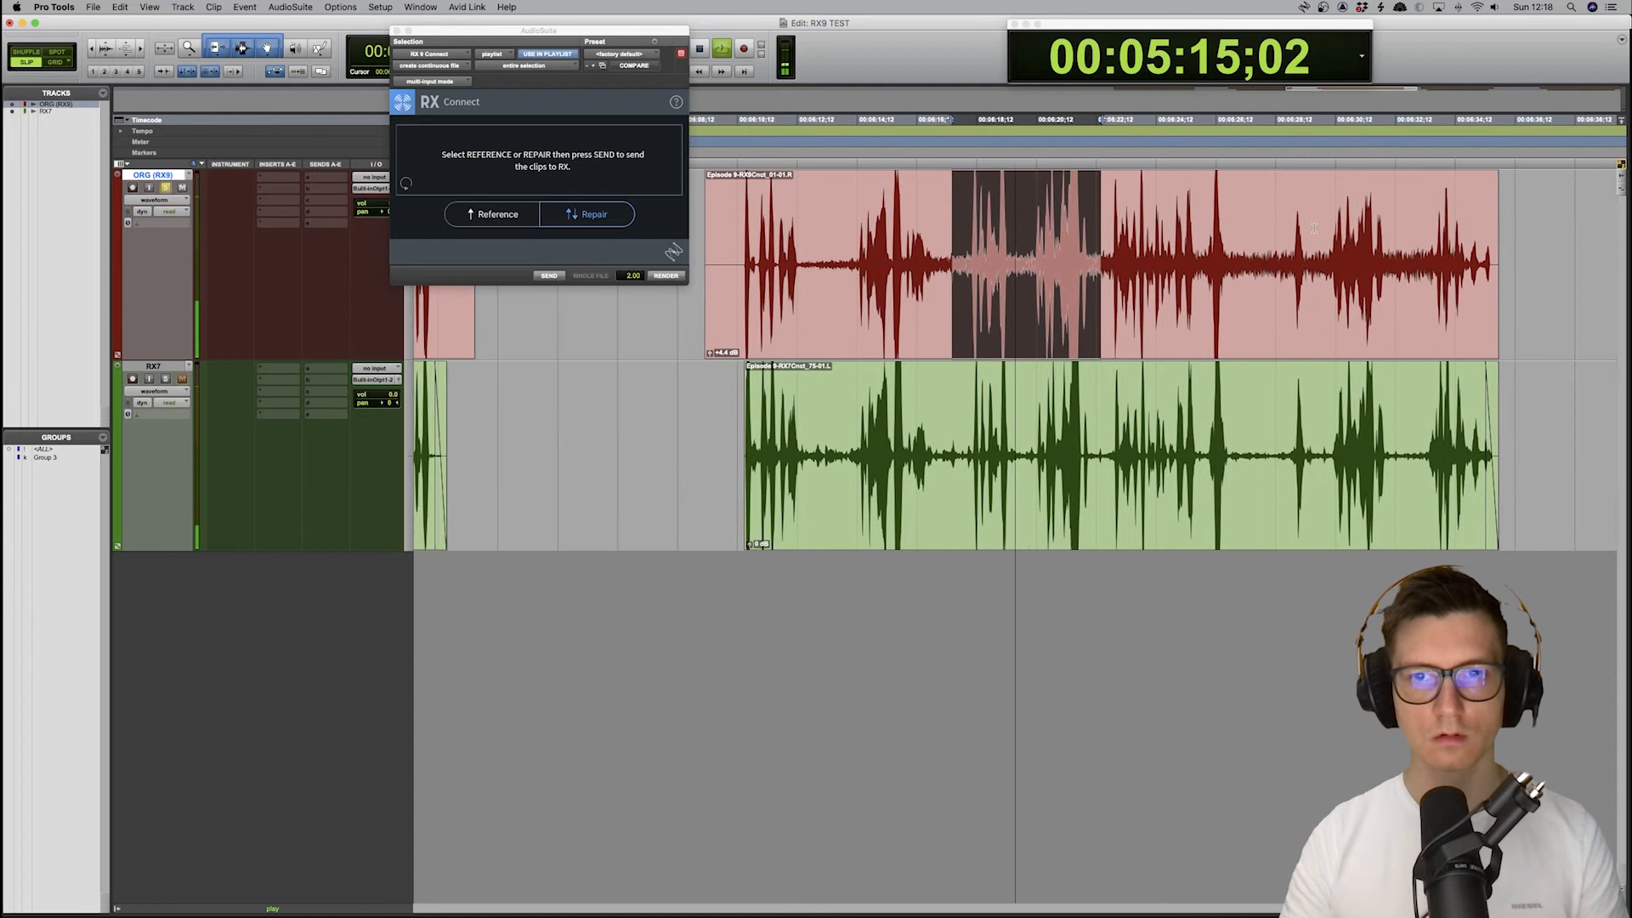
key(semicolon)
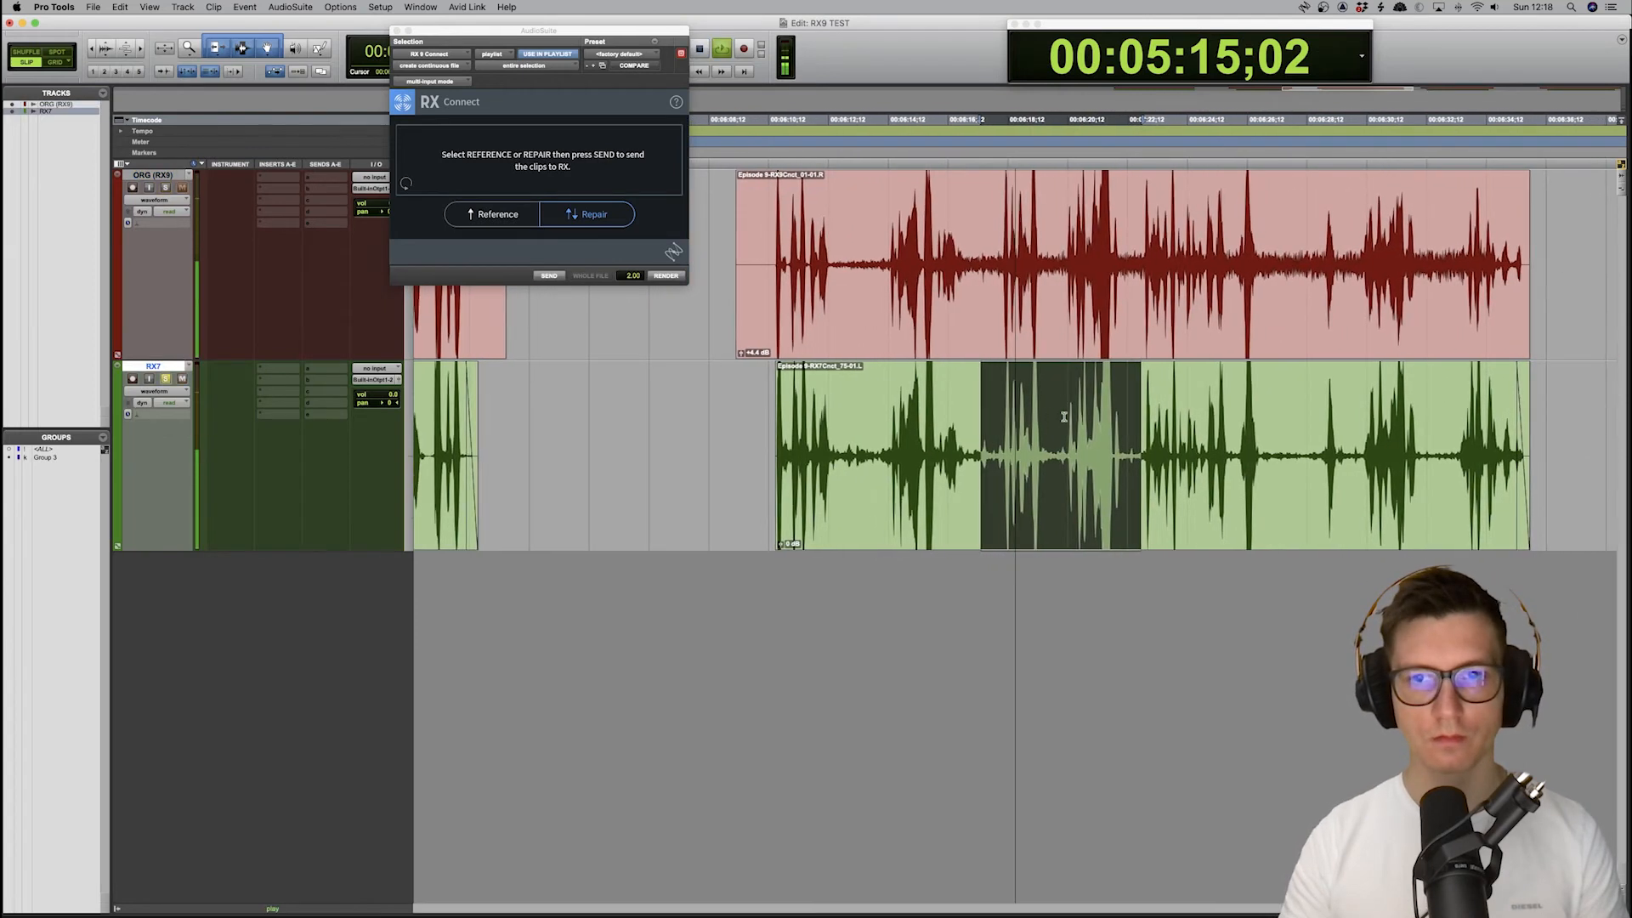
Stop the comparison playback and select the whole third clip on the ORG (RX9) track
key(r)
key(r)
key(r)
key(space)
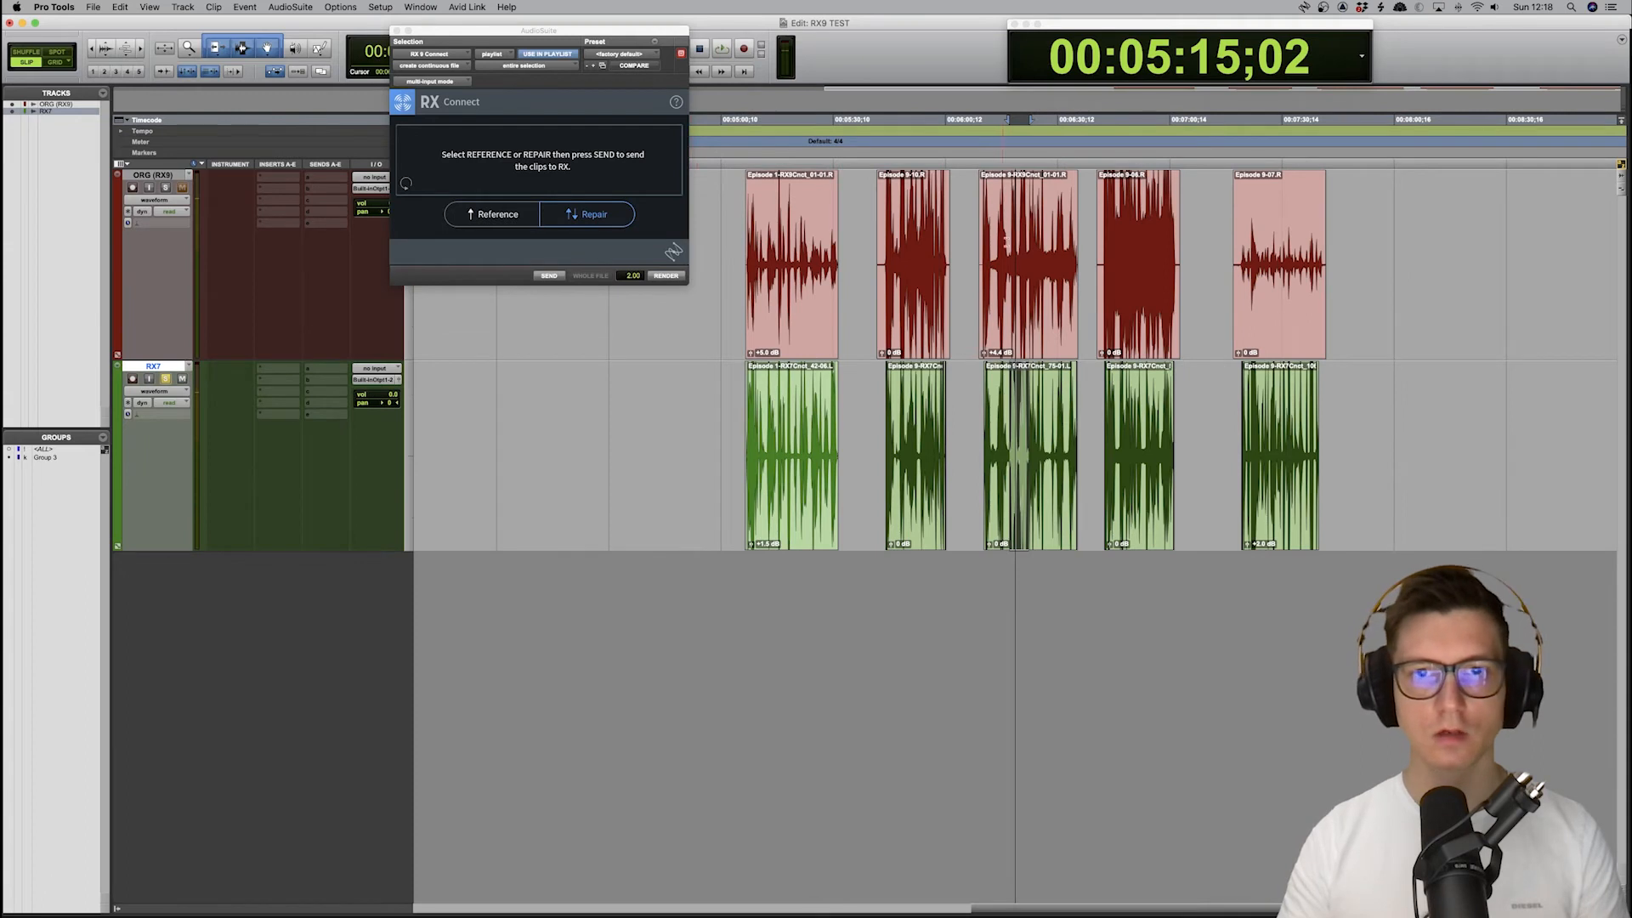
click(1036, 295)
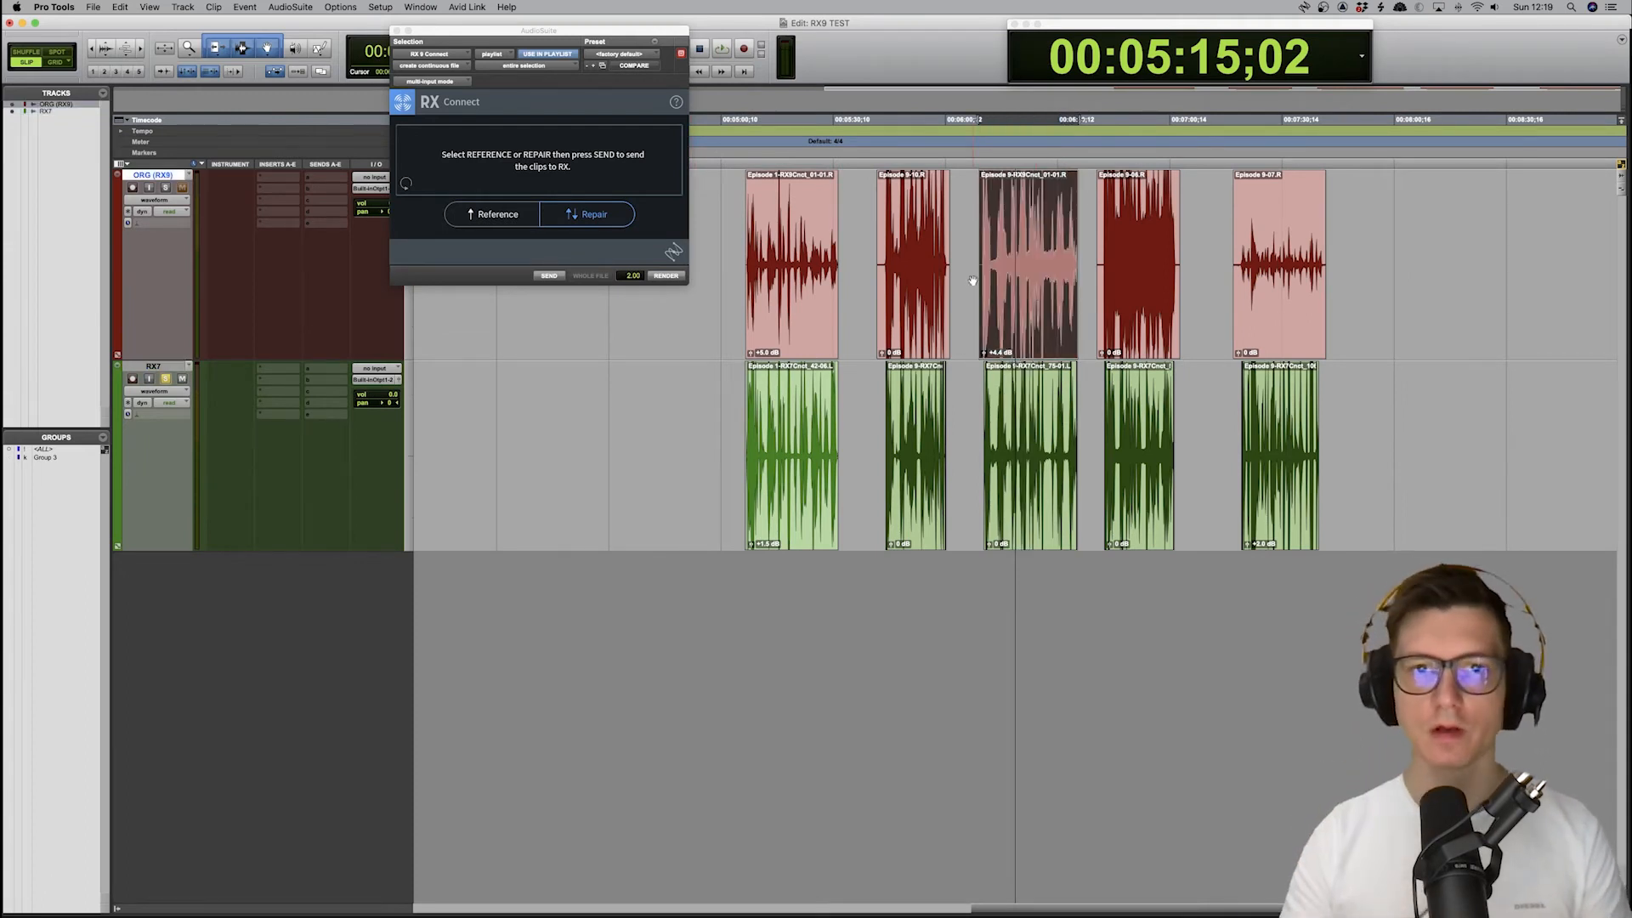
scroll(983, 259, right, 2)
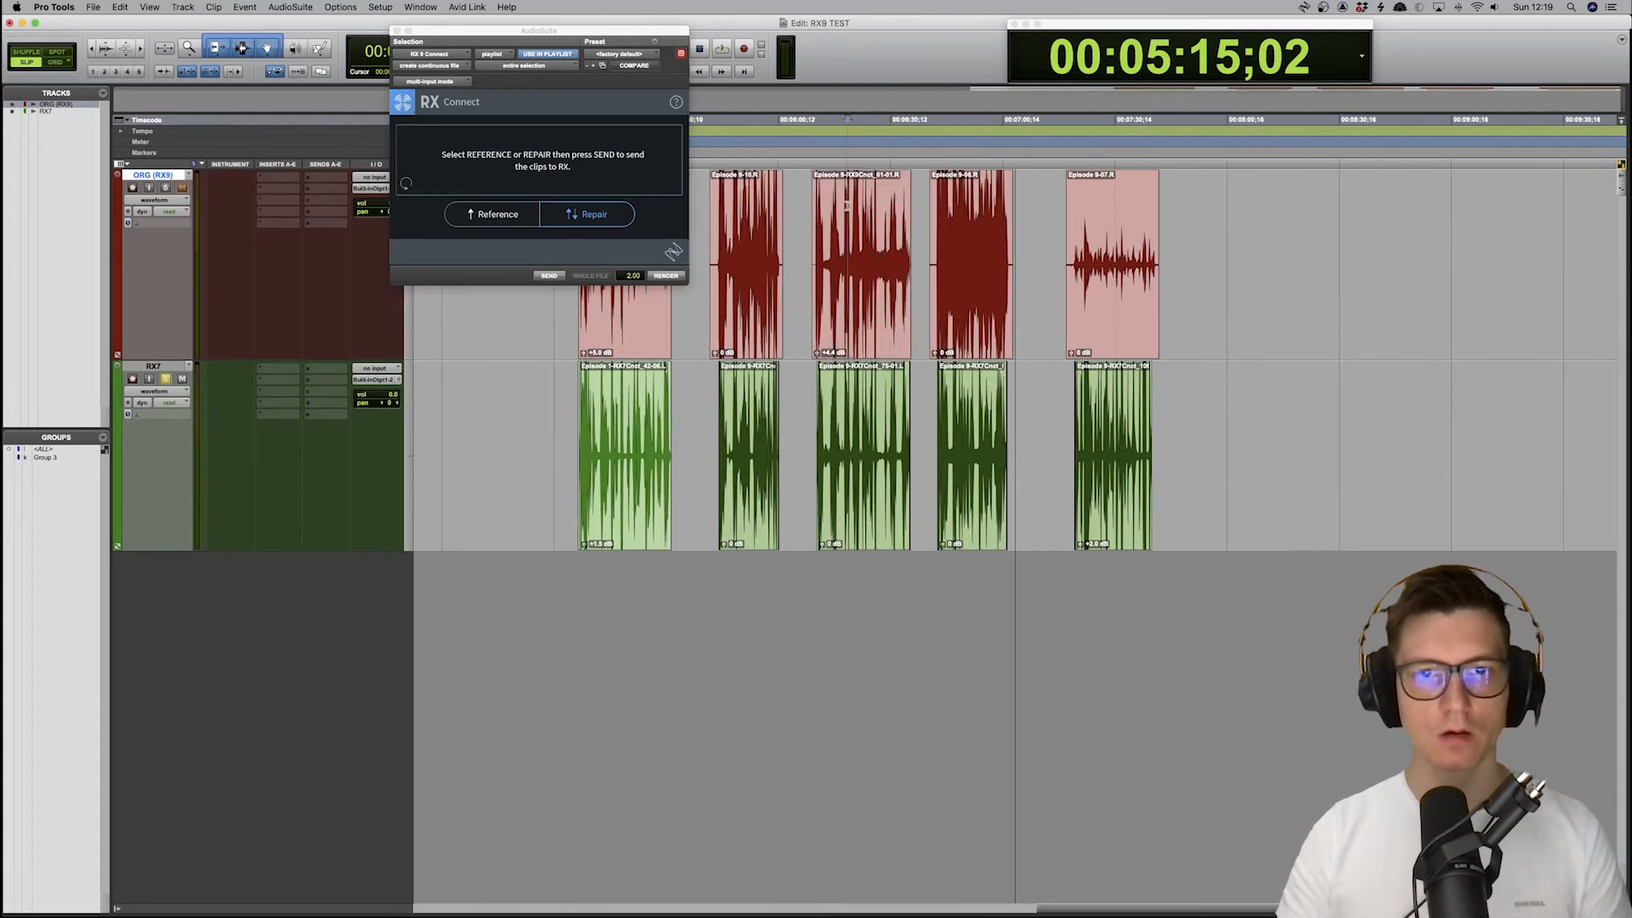
Solo the ORG (RX9) track, play the noisy original dialogue of the fourth clip, and stop playback
click(847, 205)
key(t)
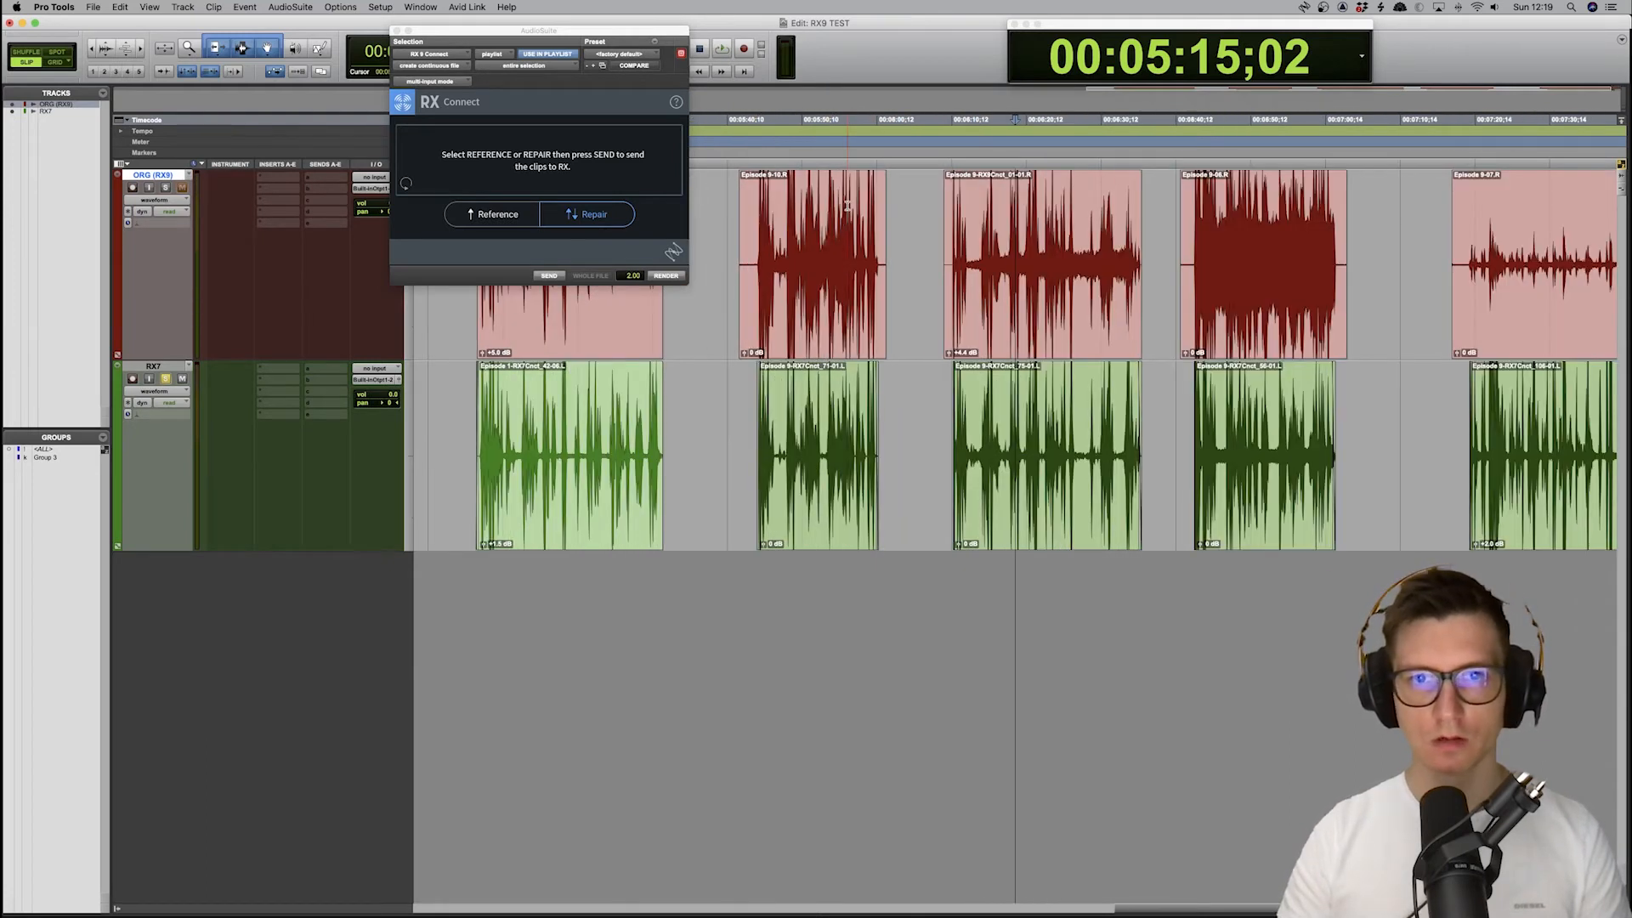
scroll(848, 205, right, 2)
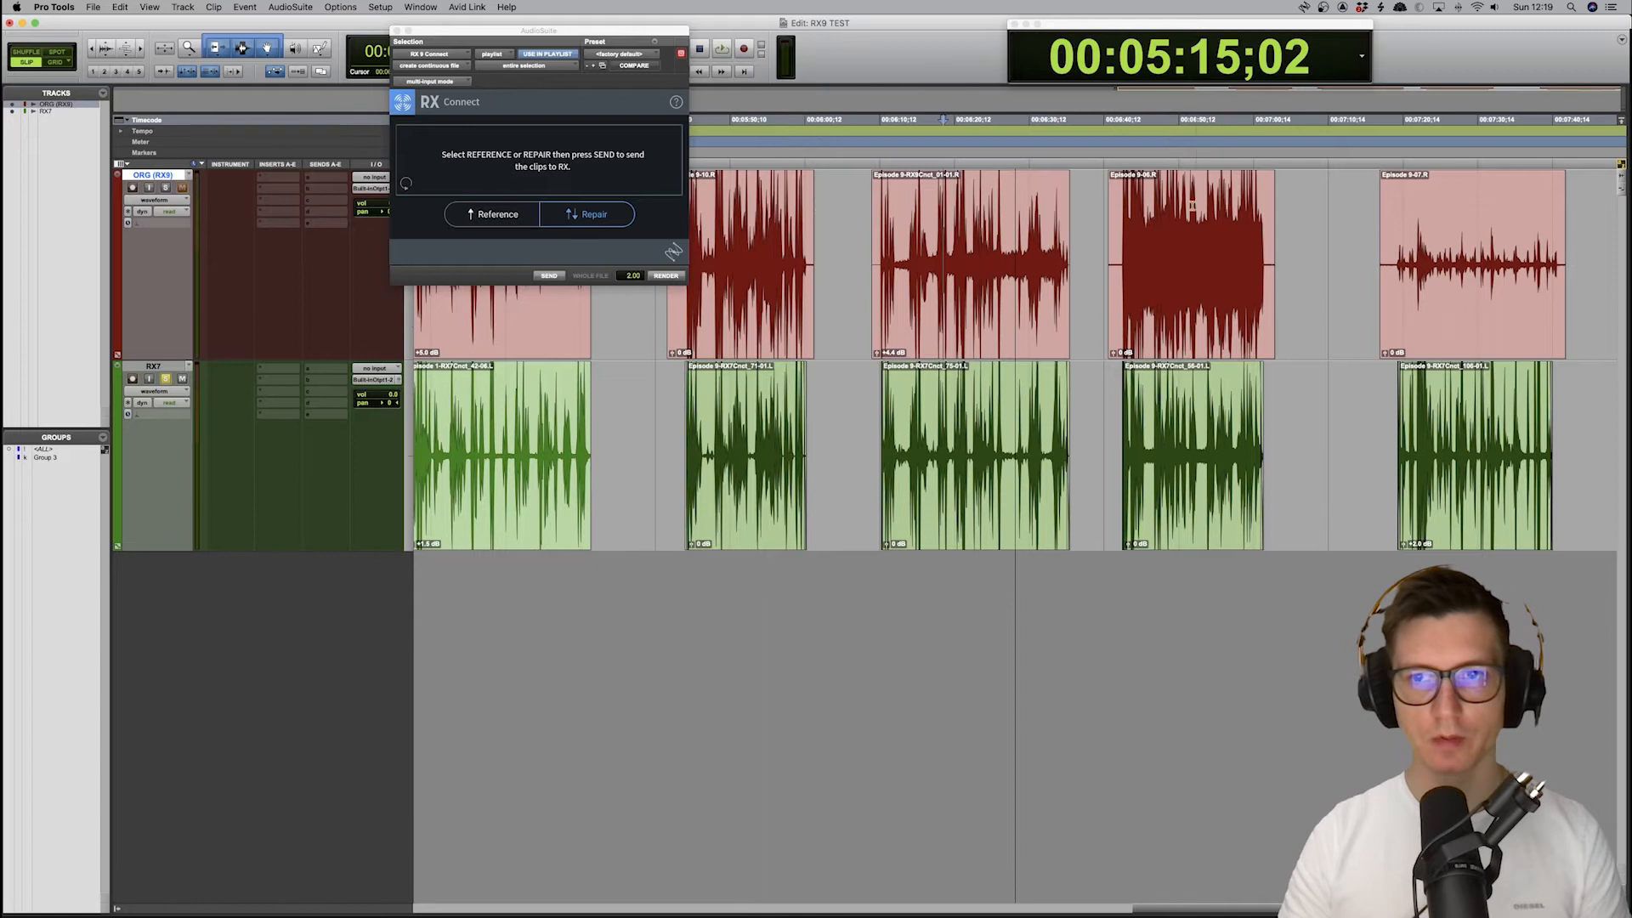
key(shift+s)
key(space)
key(t)
key(t)
key(t)
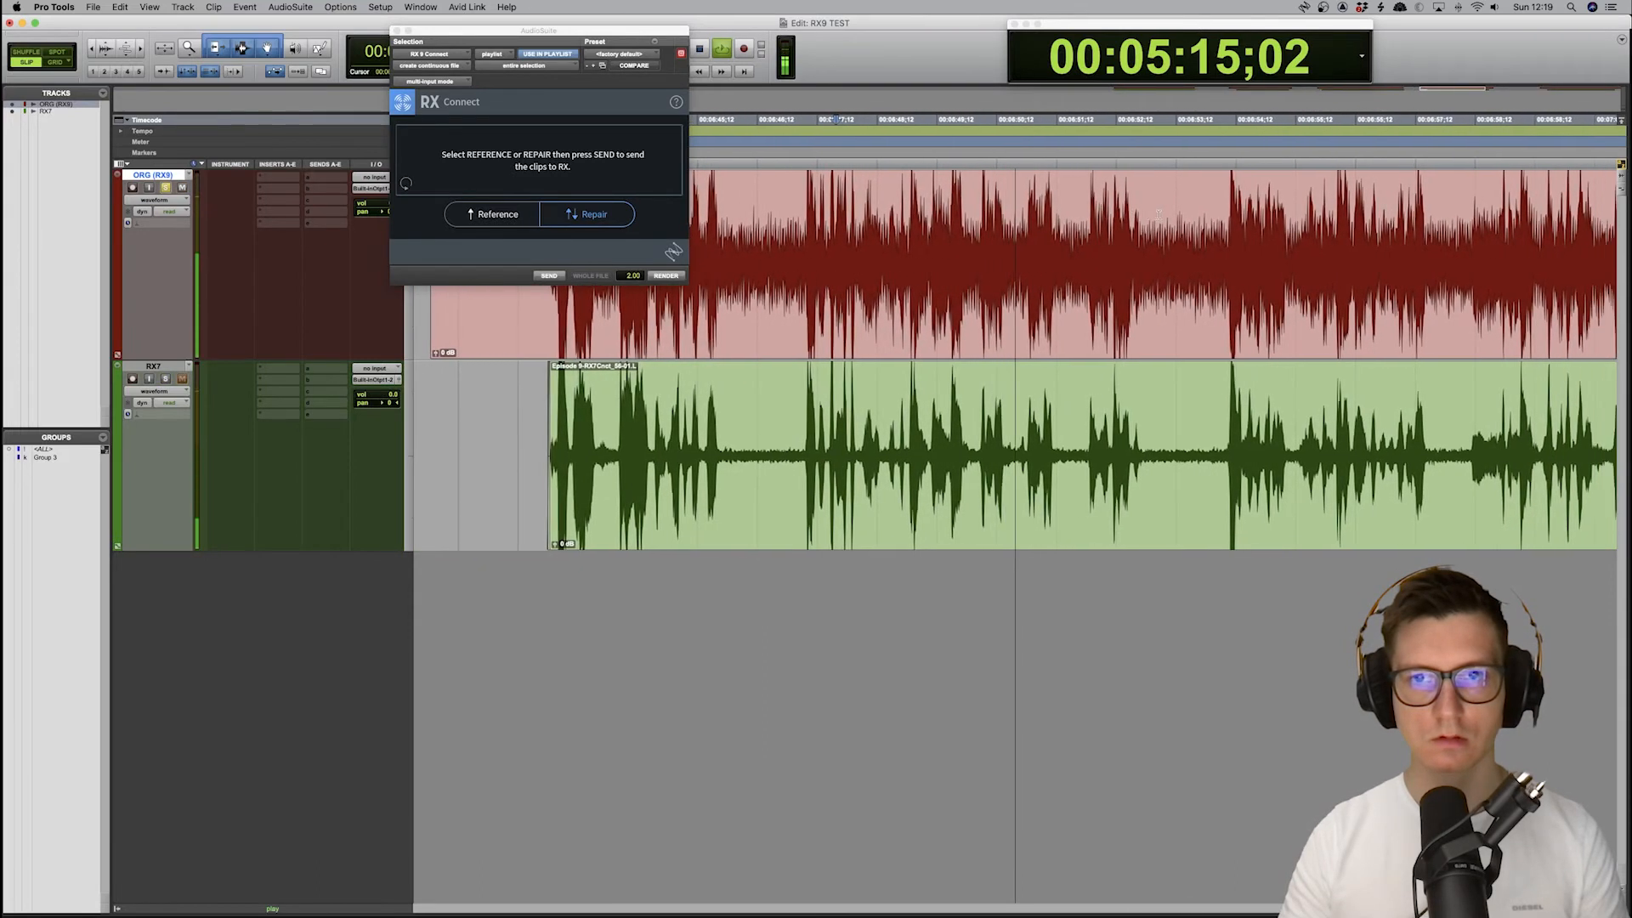
key(r)
key(space)
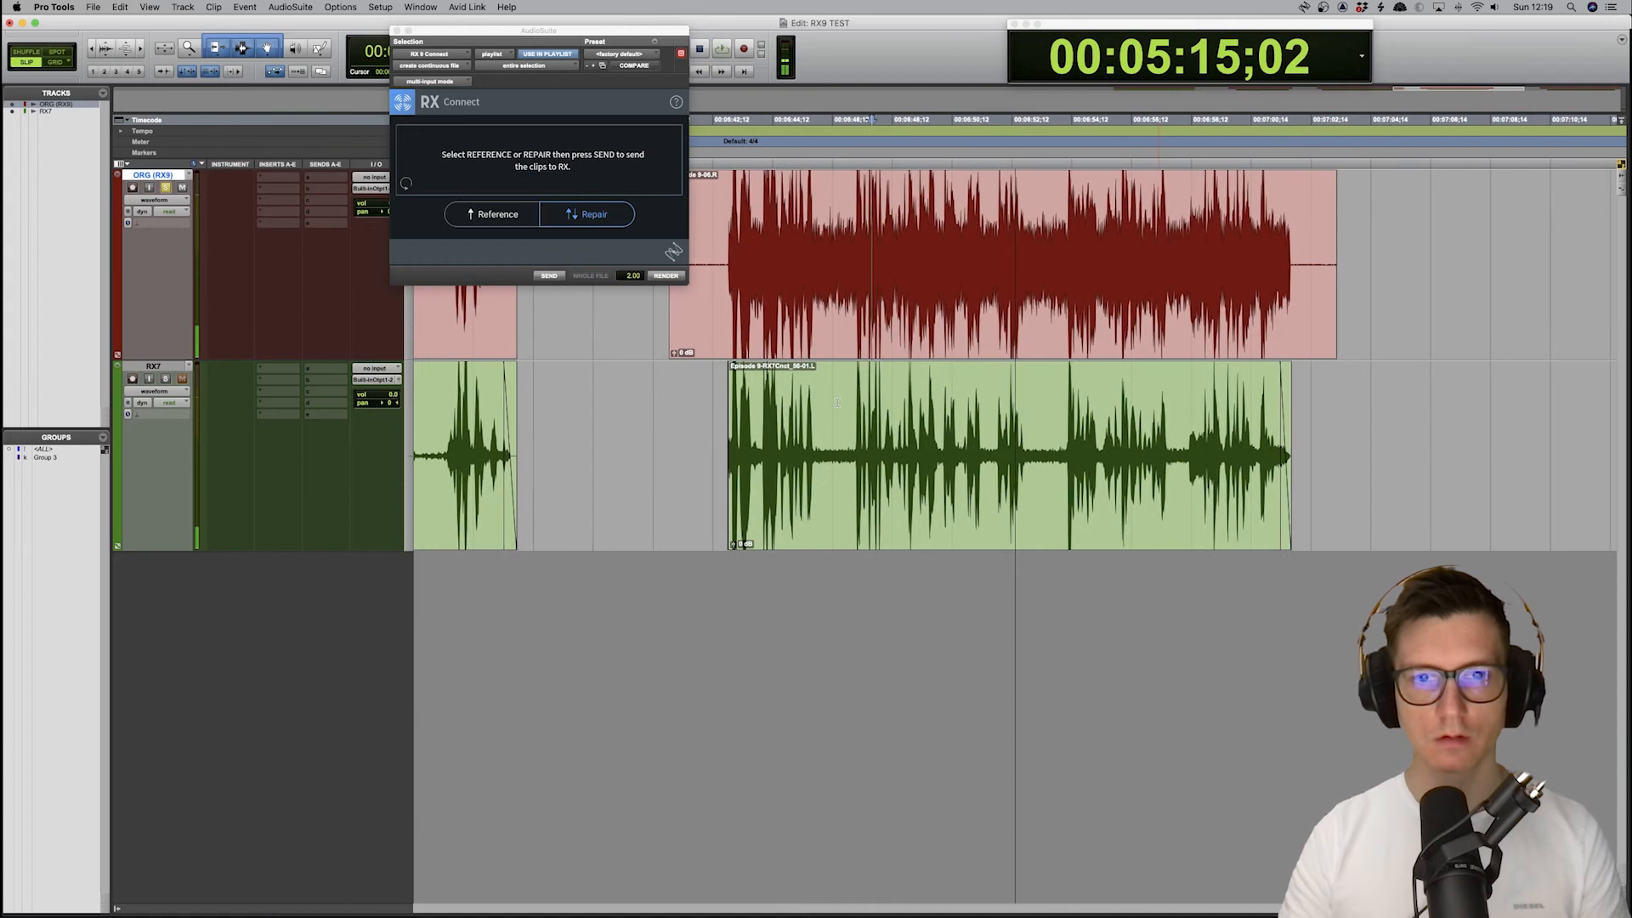
Play the opening part of the fourth clip soloed on the RX7 track, and stop playback
click(890, 360)
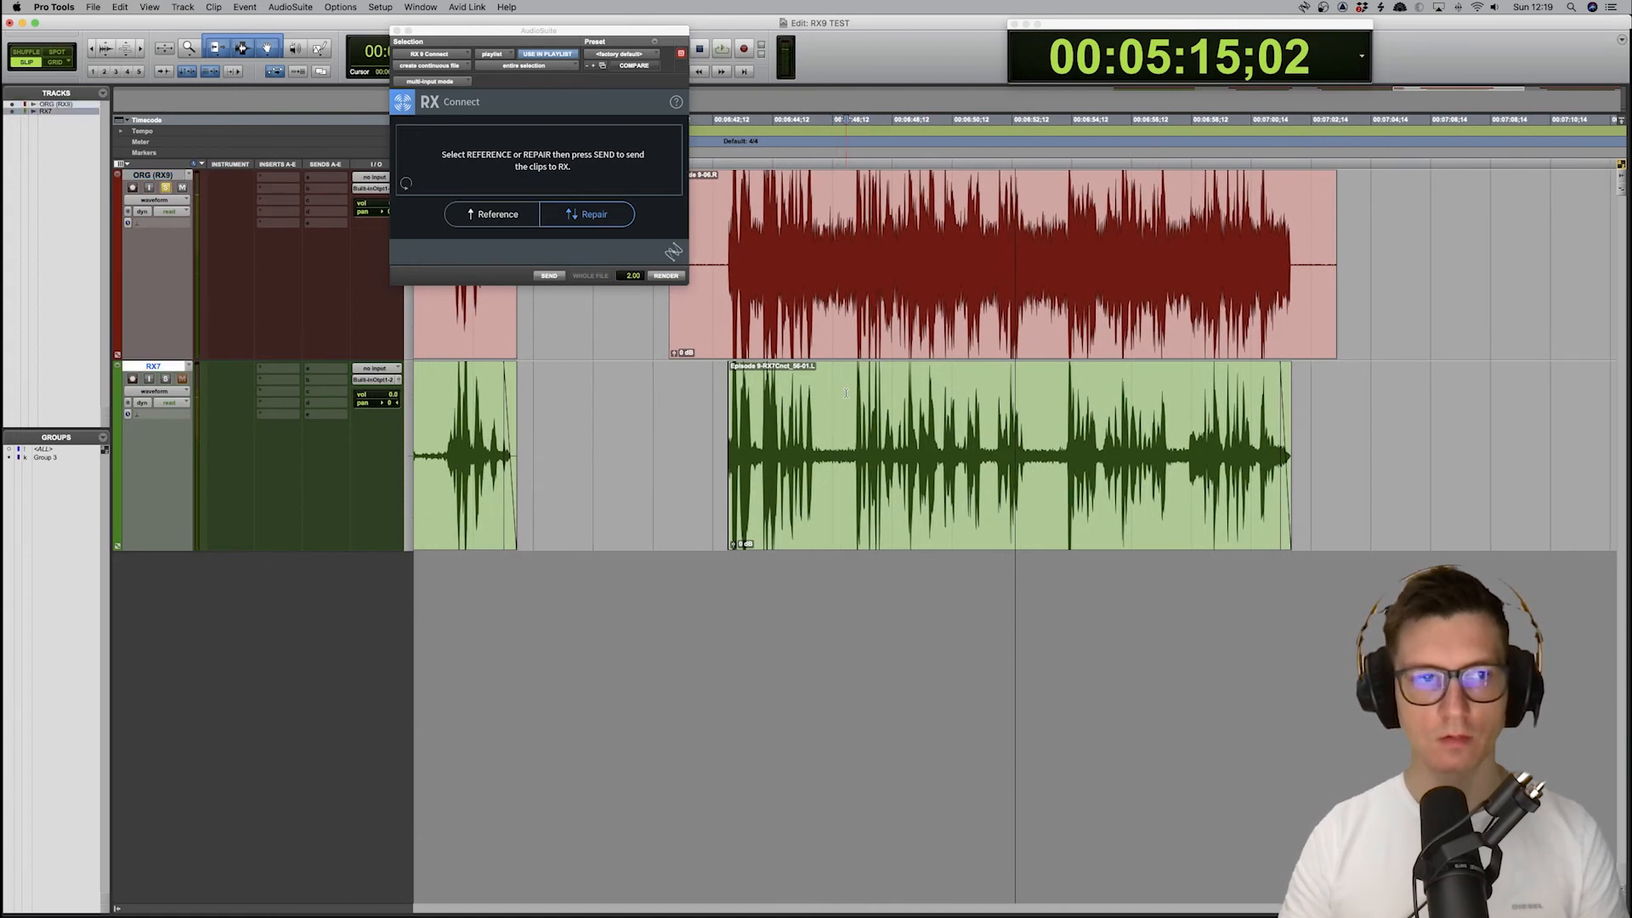
key(t)
key(space)
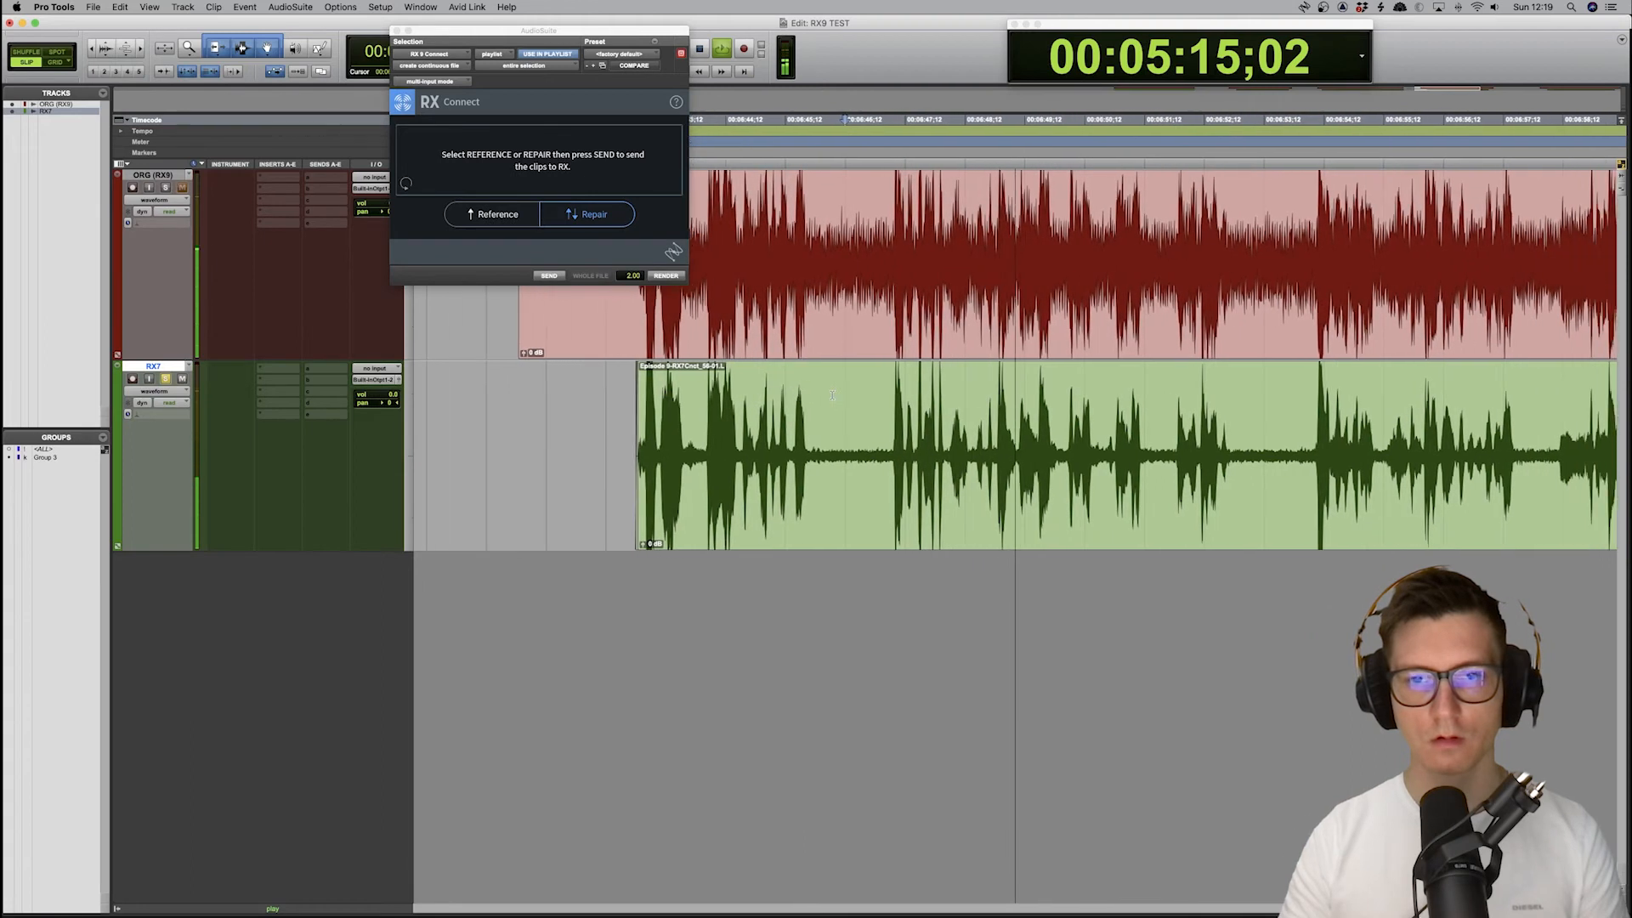
key(r)
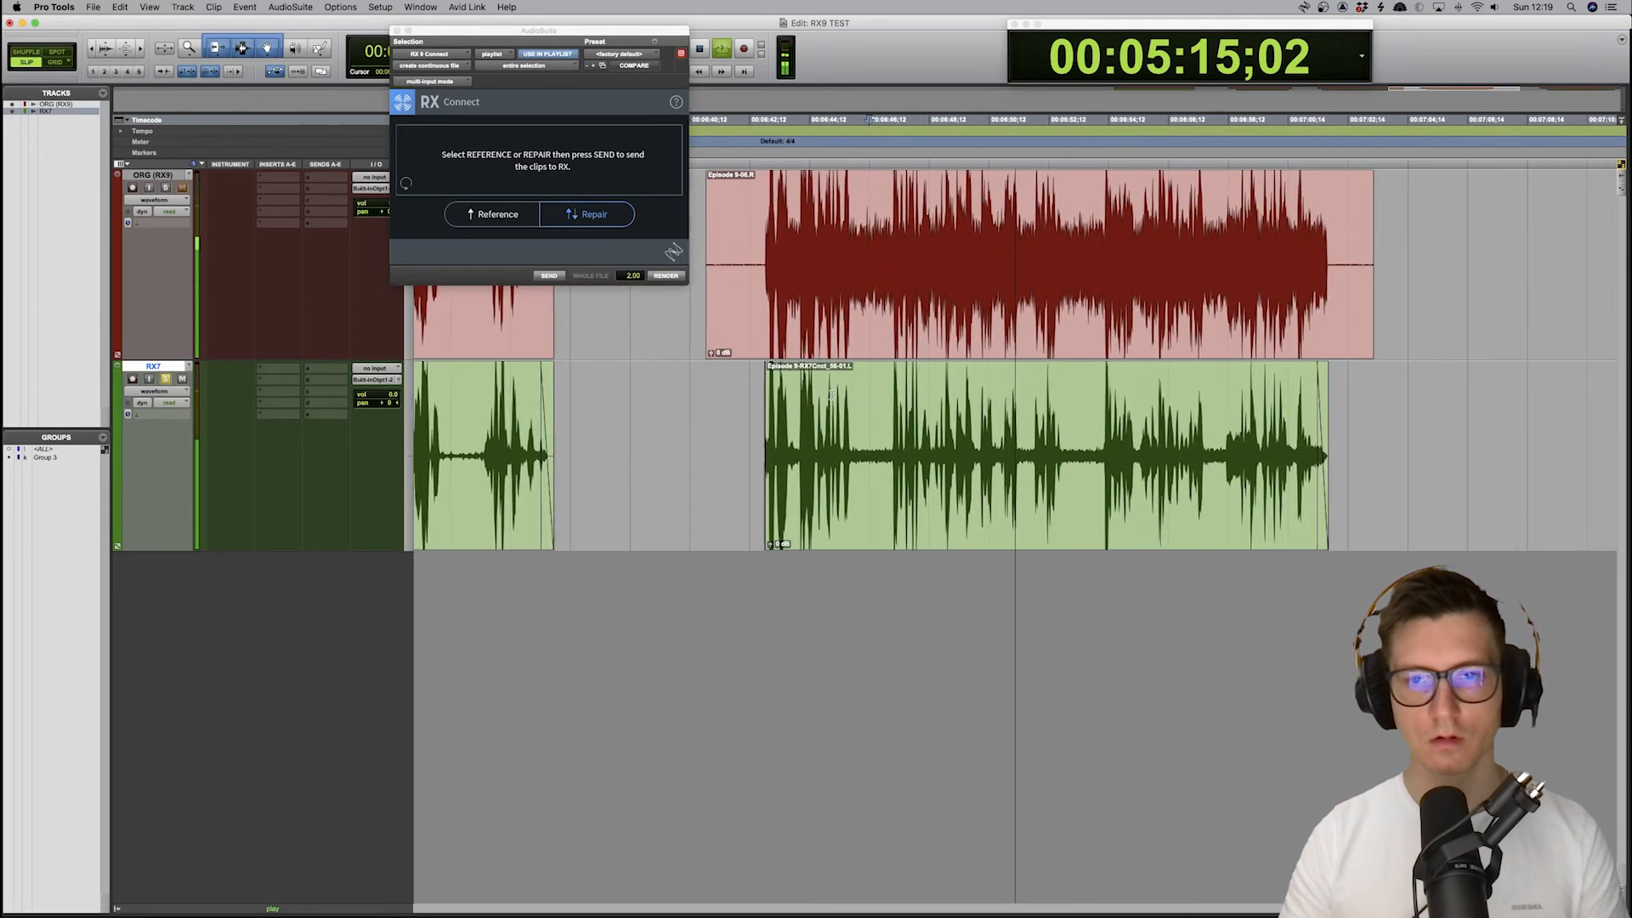
key(space)
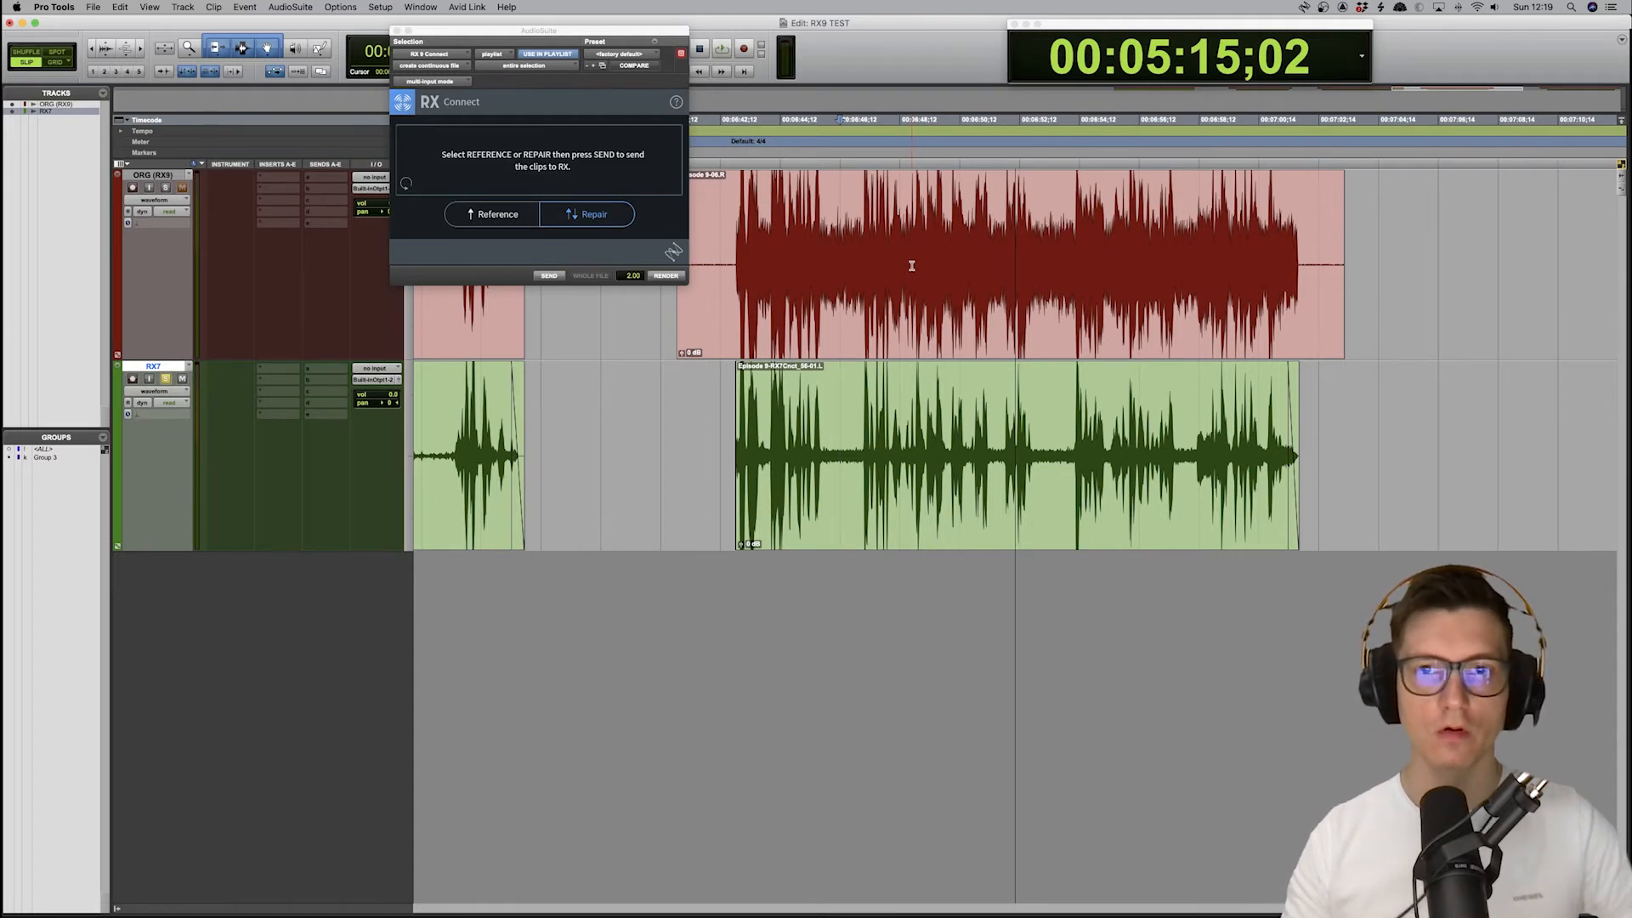
Send the fourth ORG (RX9) clip to RX 9 for repair and delete the background noise before and after the dialogue
click(879, 310)
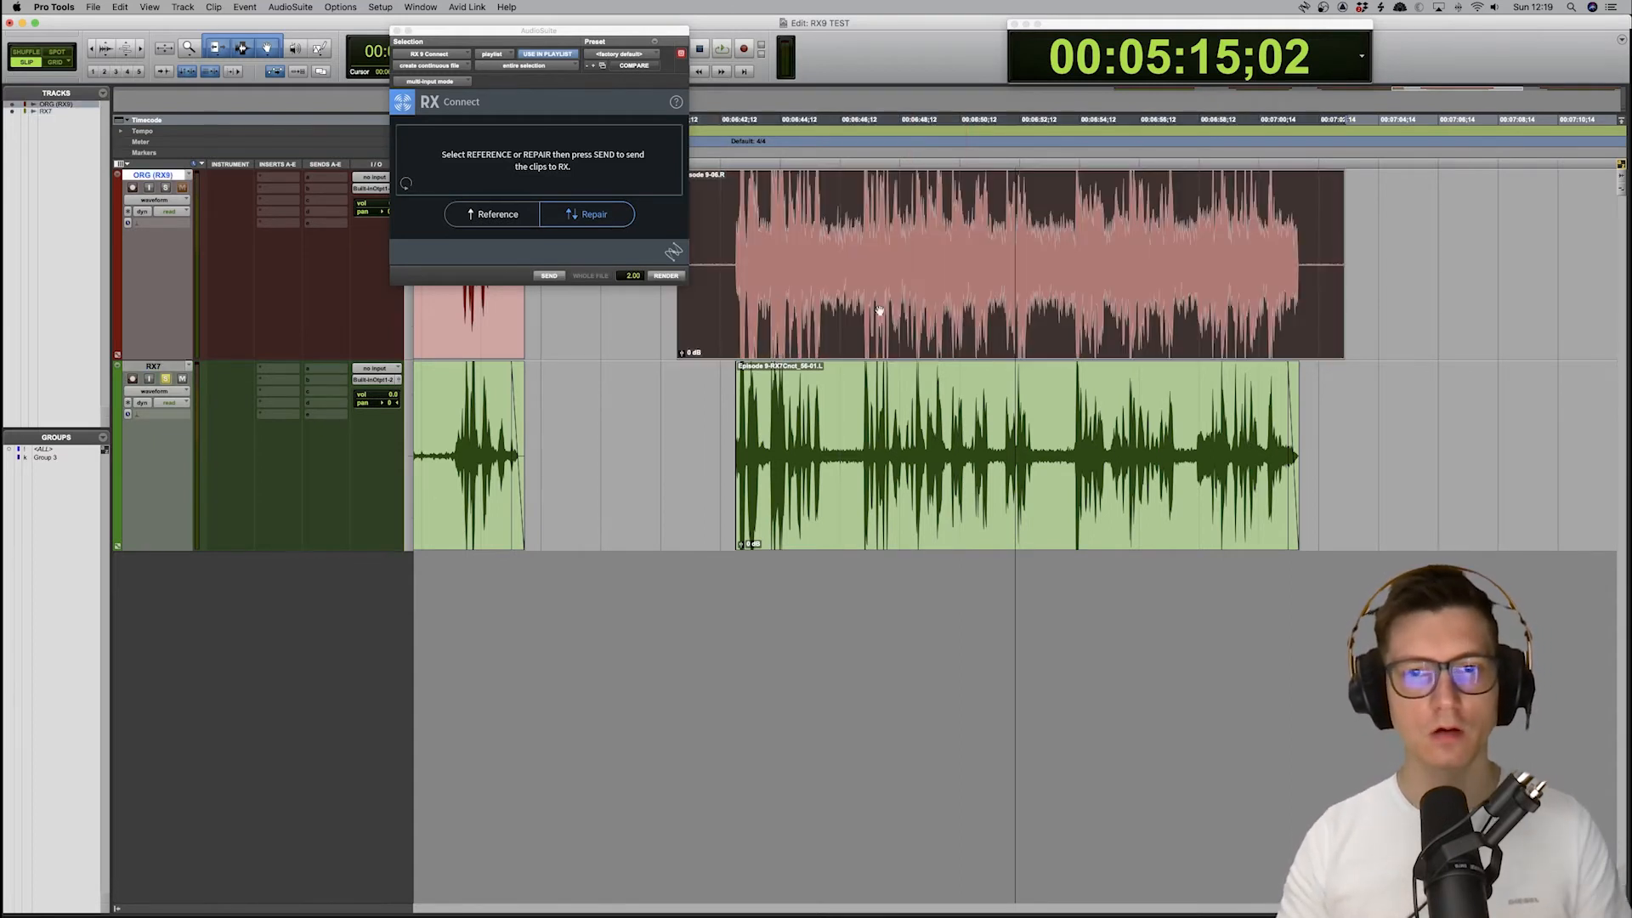
click(537, 276)
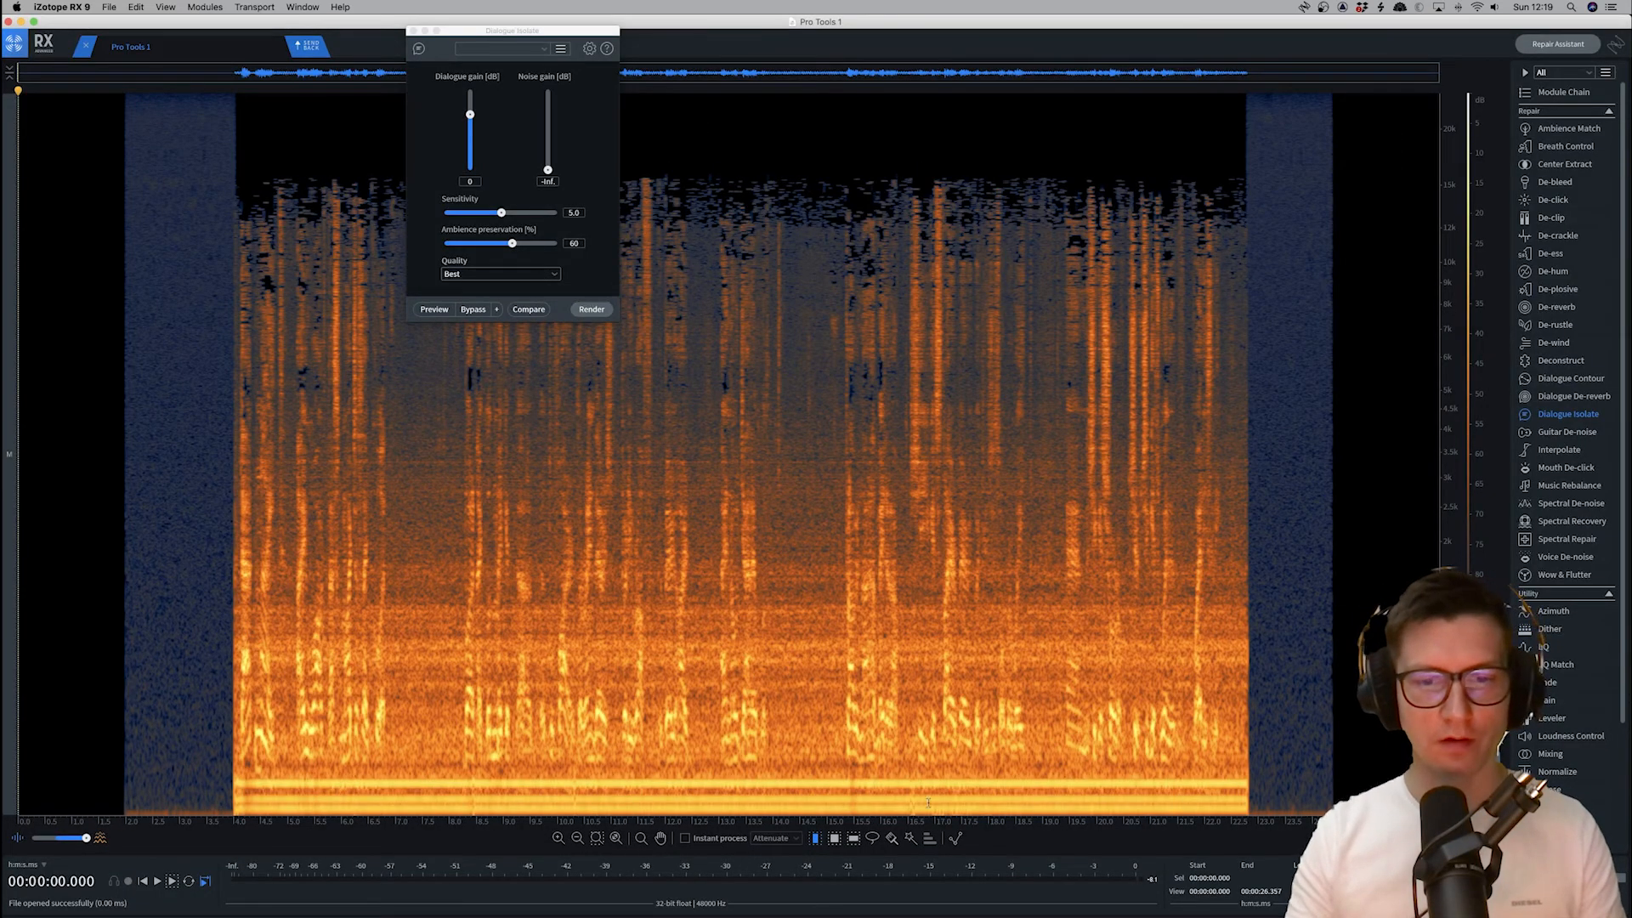
drag(104, 182, 238, 182)
key(BackSpace)
drag(1245, 277, 1381, 282)
key(BackSpace)
Preview Dialogue Isolate on about 5 to 19 s, clear the selection, and render the module over the whole file
click(381, 366)
drag(300, 367, 1043, 369)
click(434, 309)
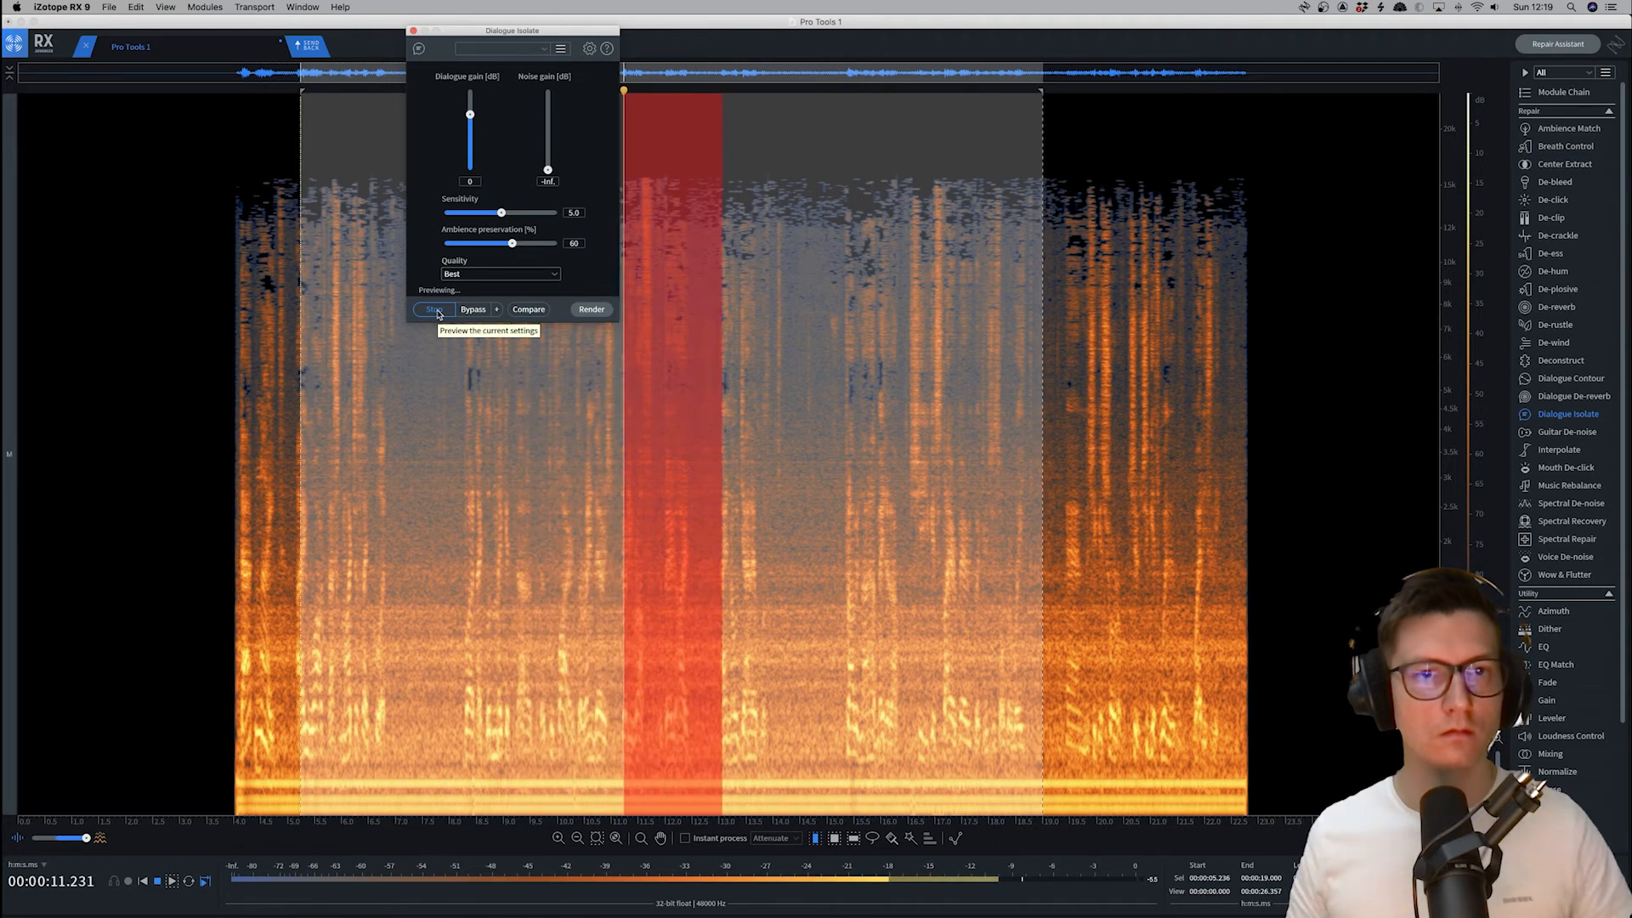
click(434, 310)
click(584, 323)
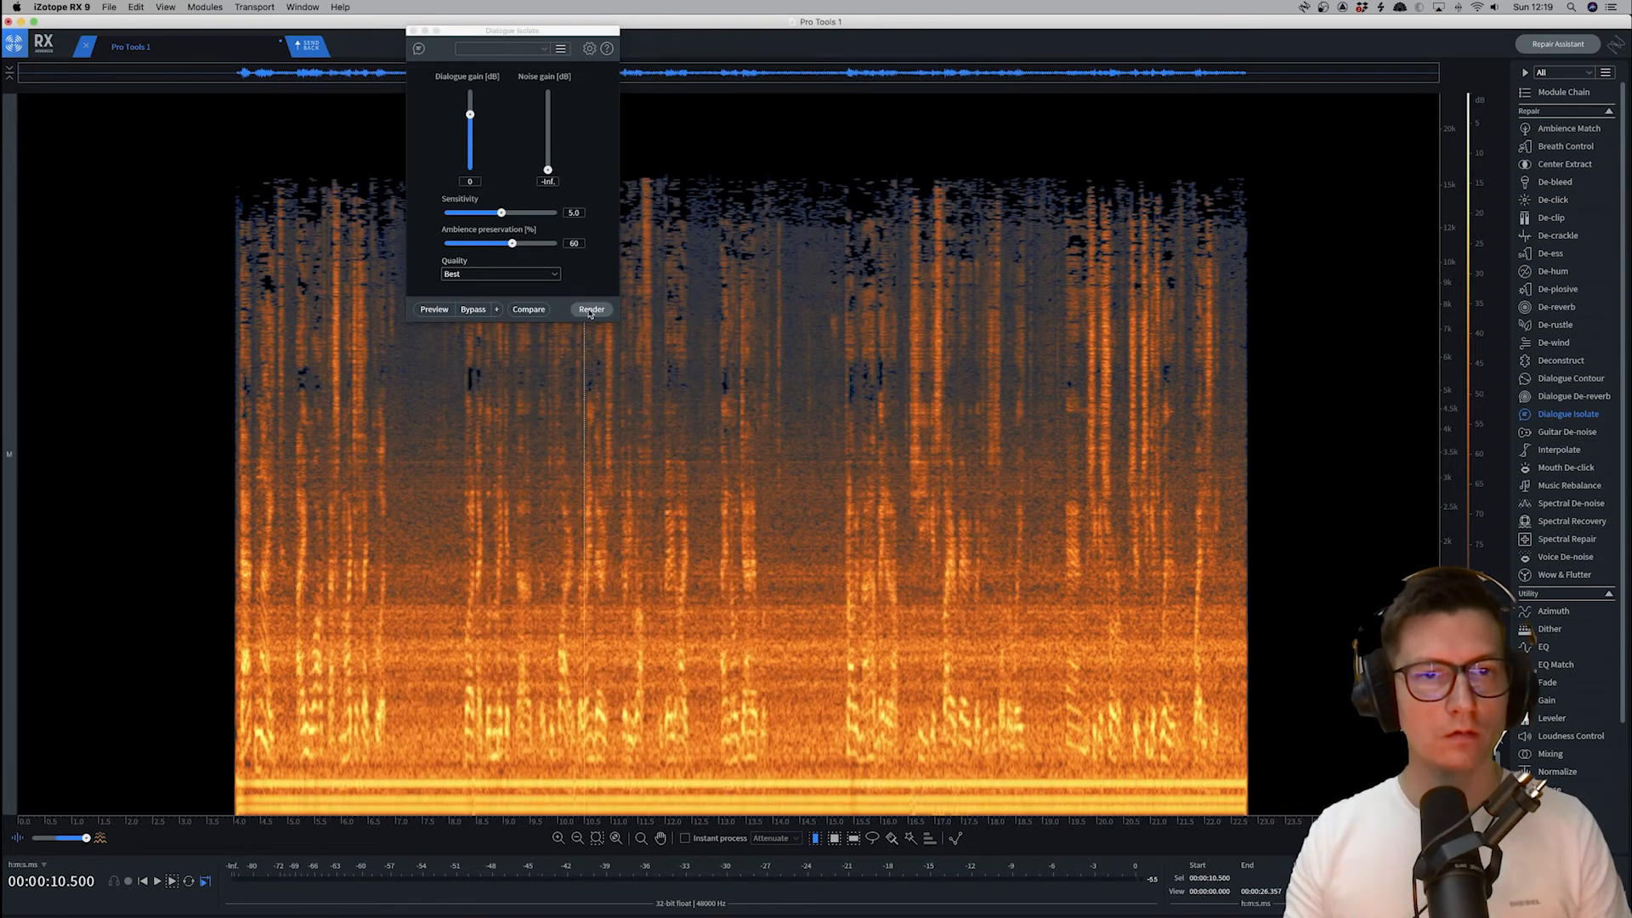
click(593, 310)
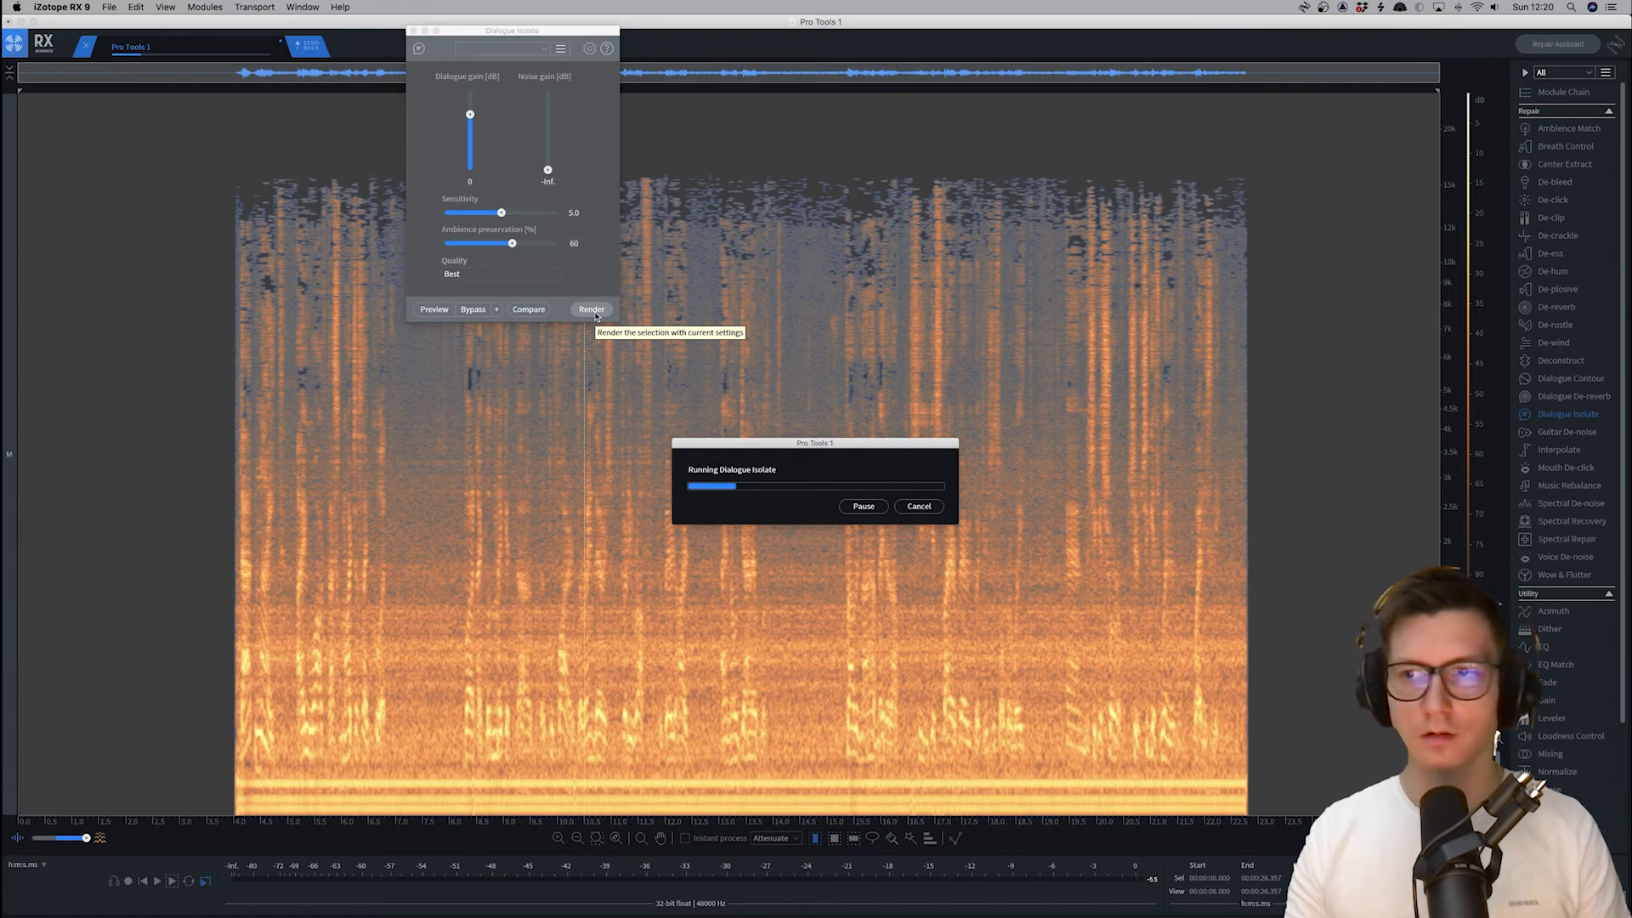
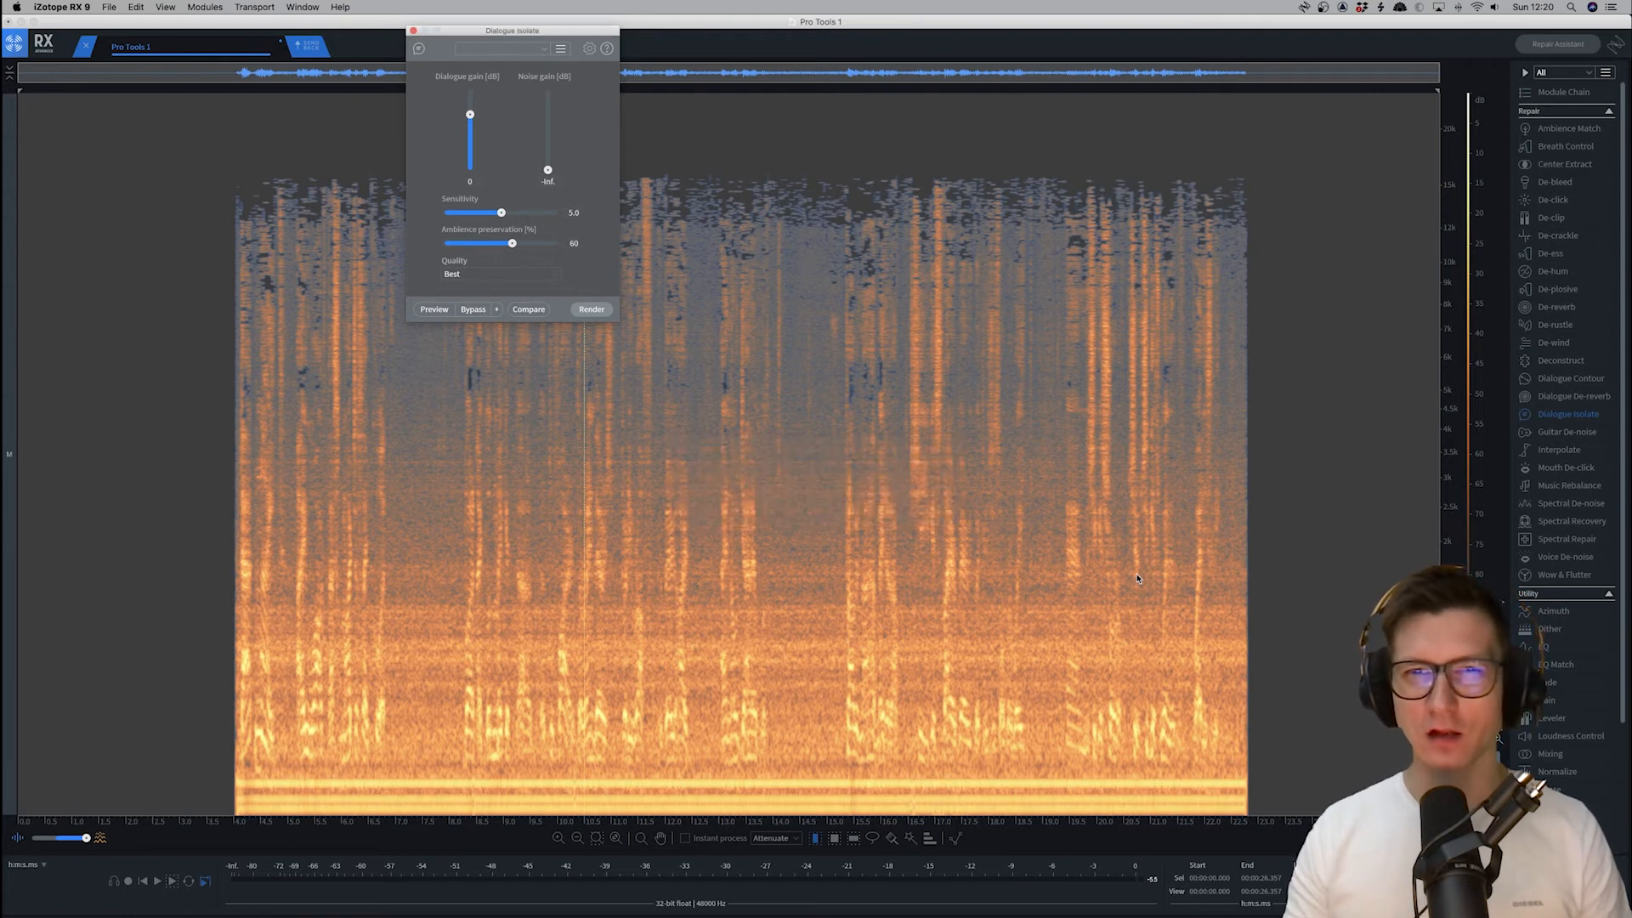
click(831, 448)
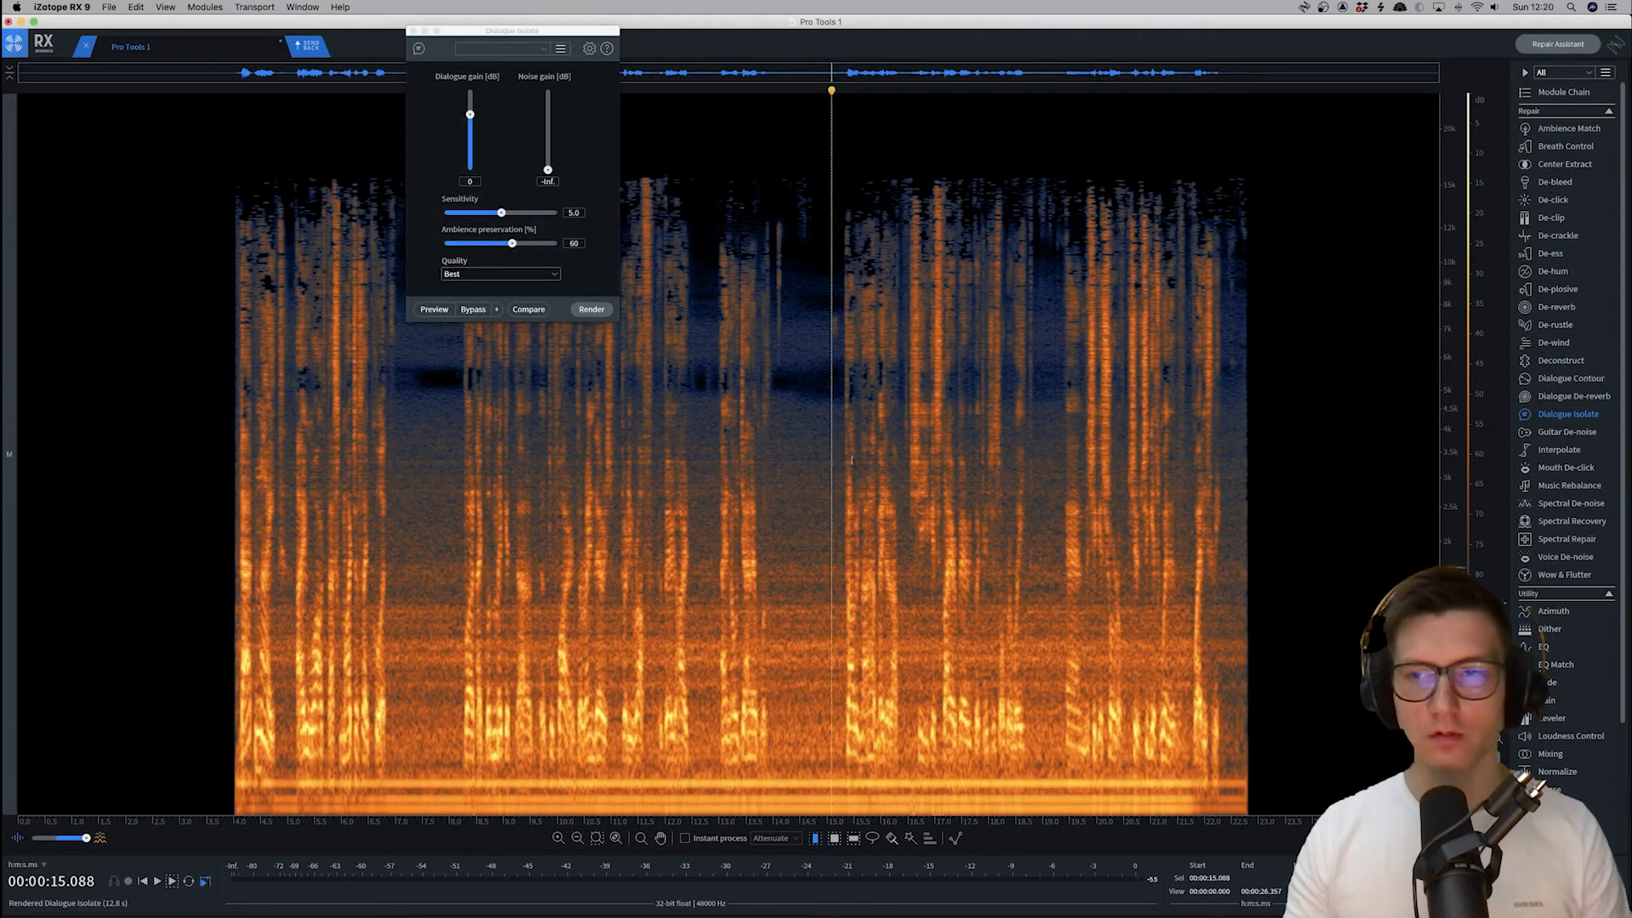
Learn a hum profile from the file with De-hum and preview it on the dialogue from about 3.9 to 23 s
click(1556, 271)
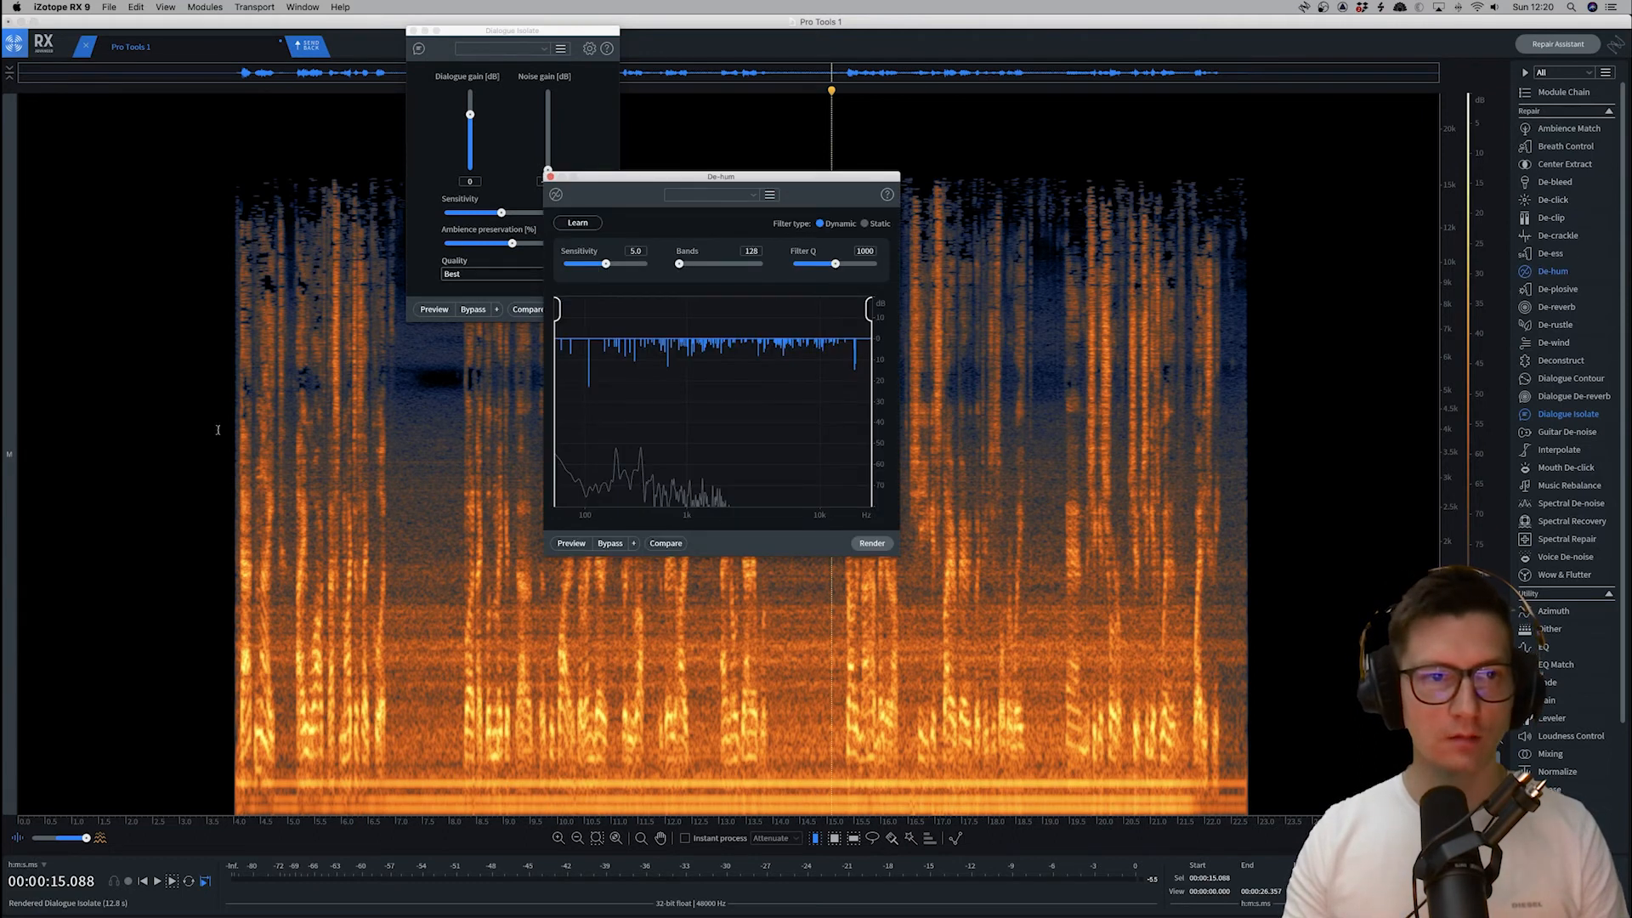
click(577, 223)
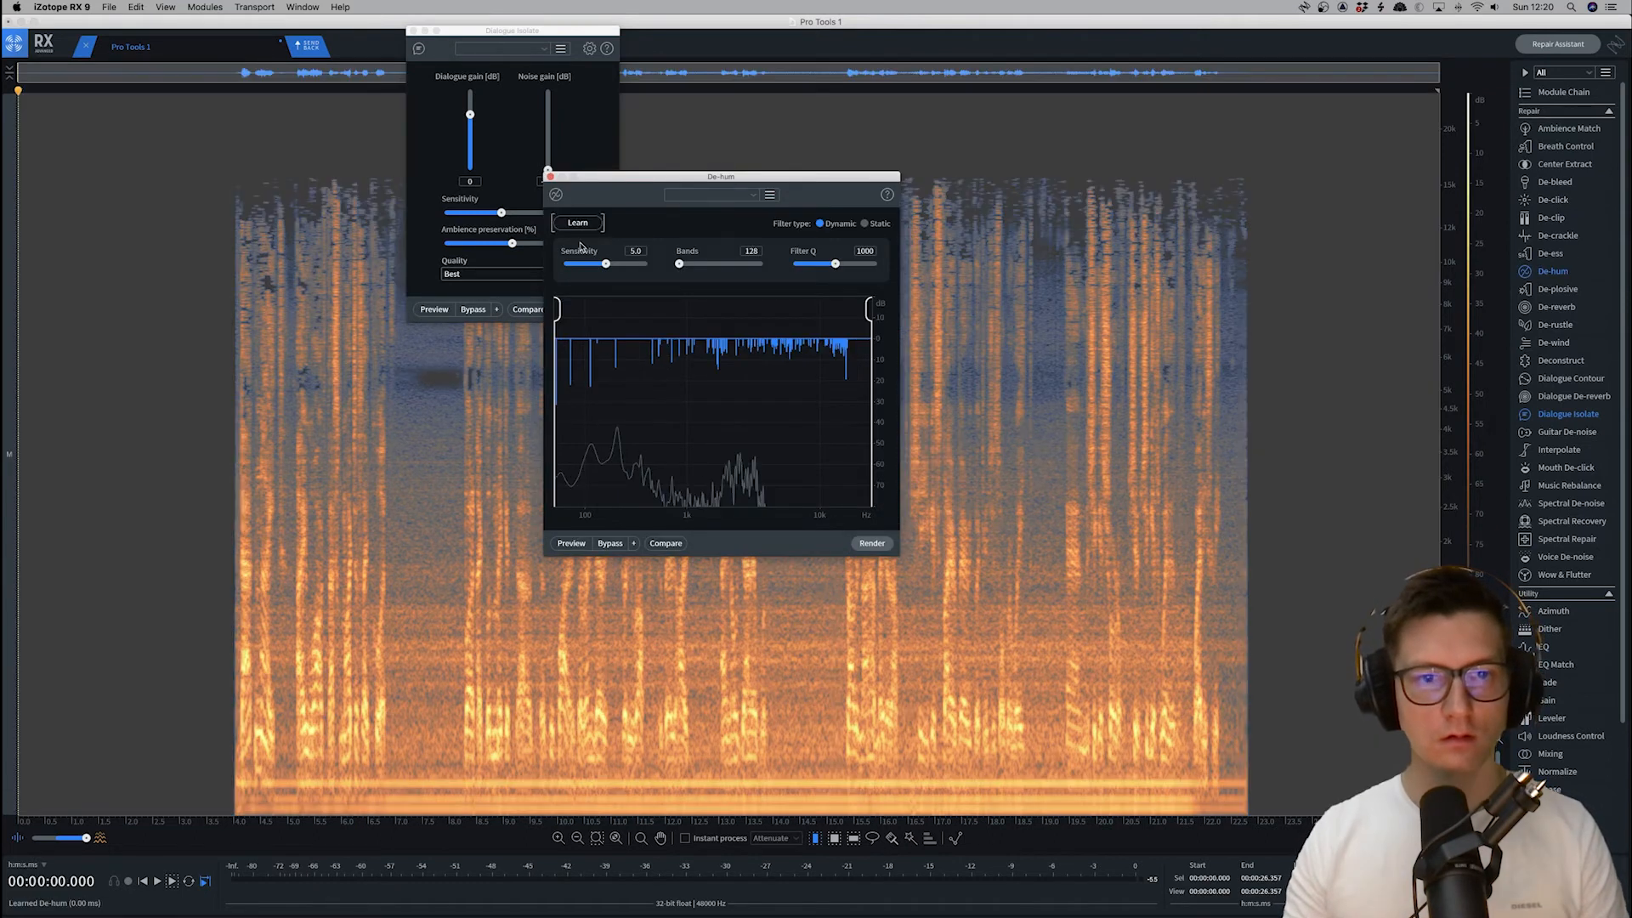
click(581, 548)
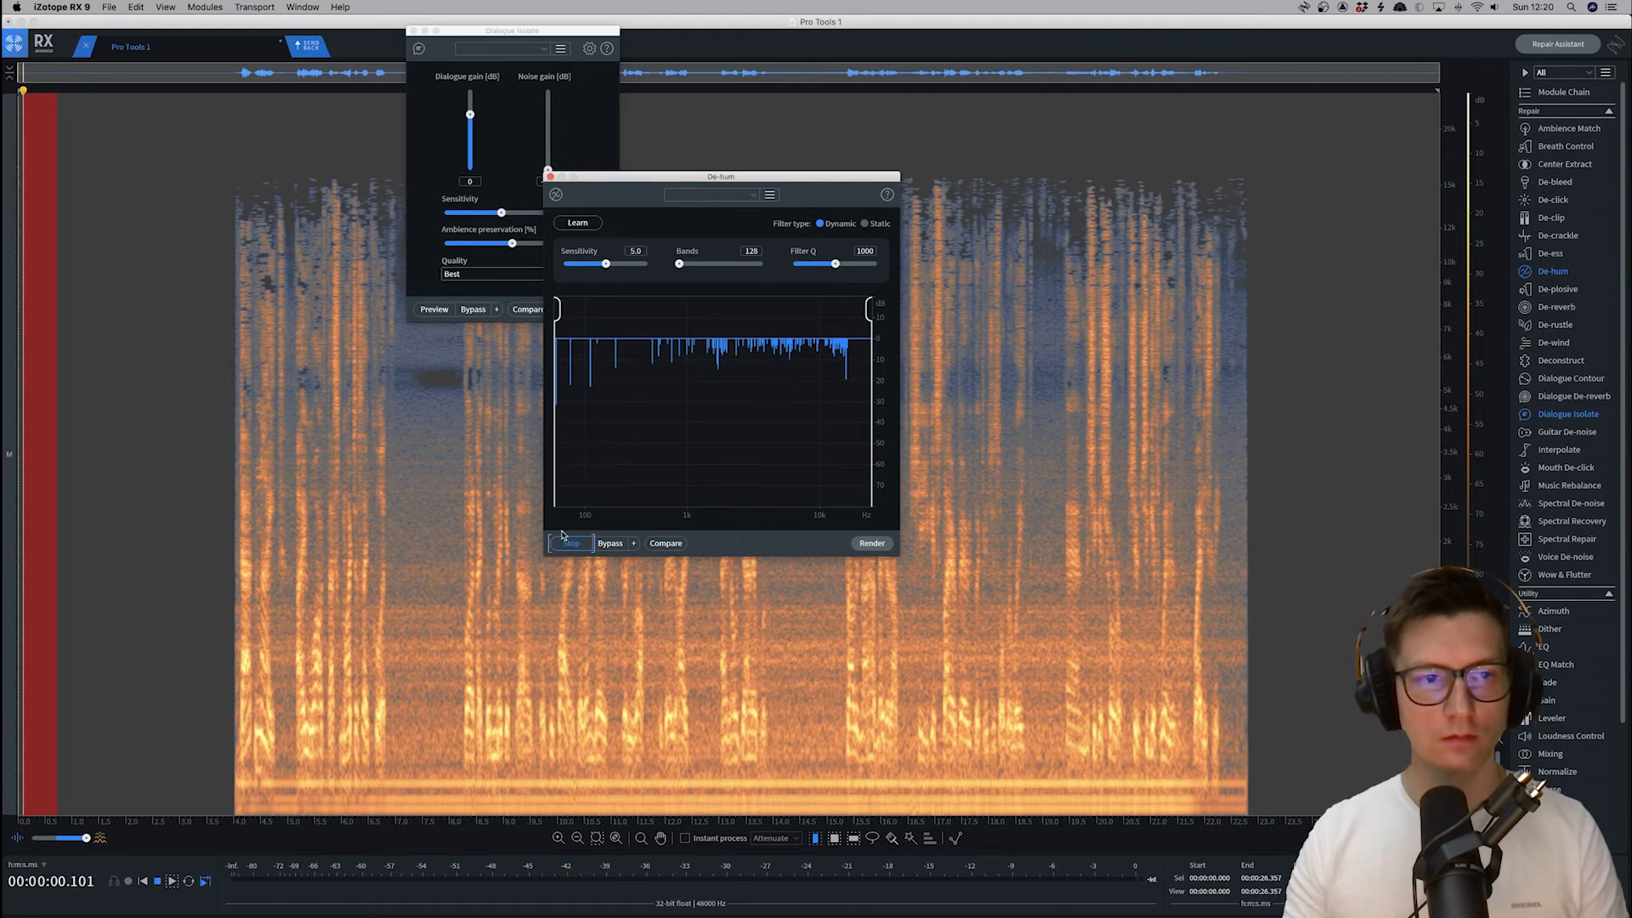
drag(217, 405, 1259, 395)
click(567, 549)
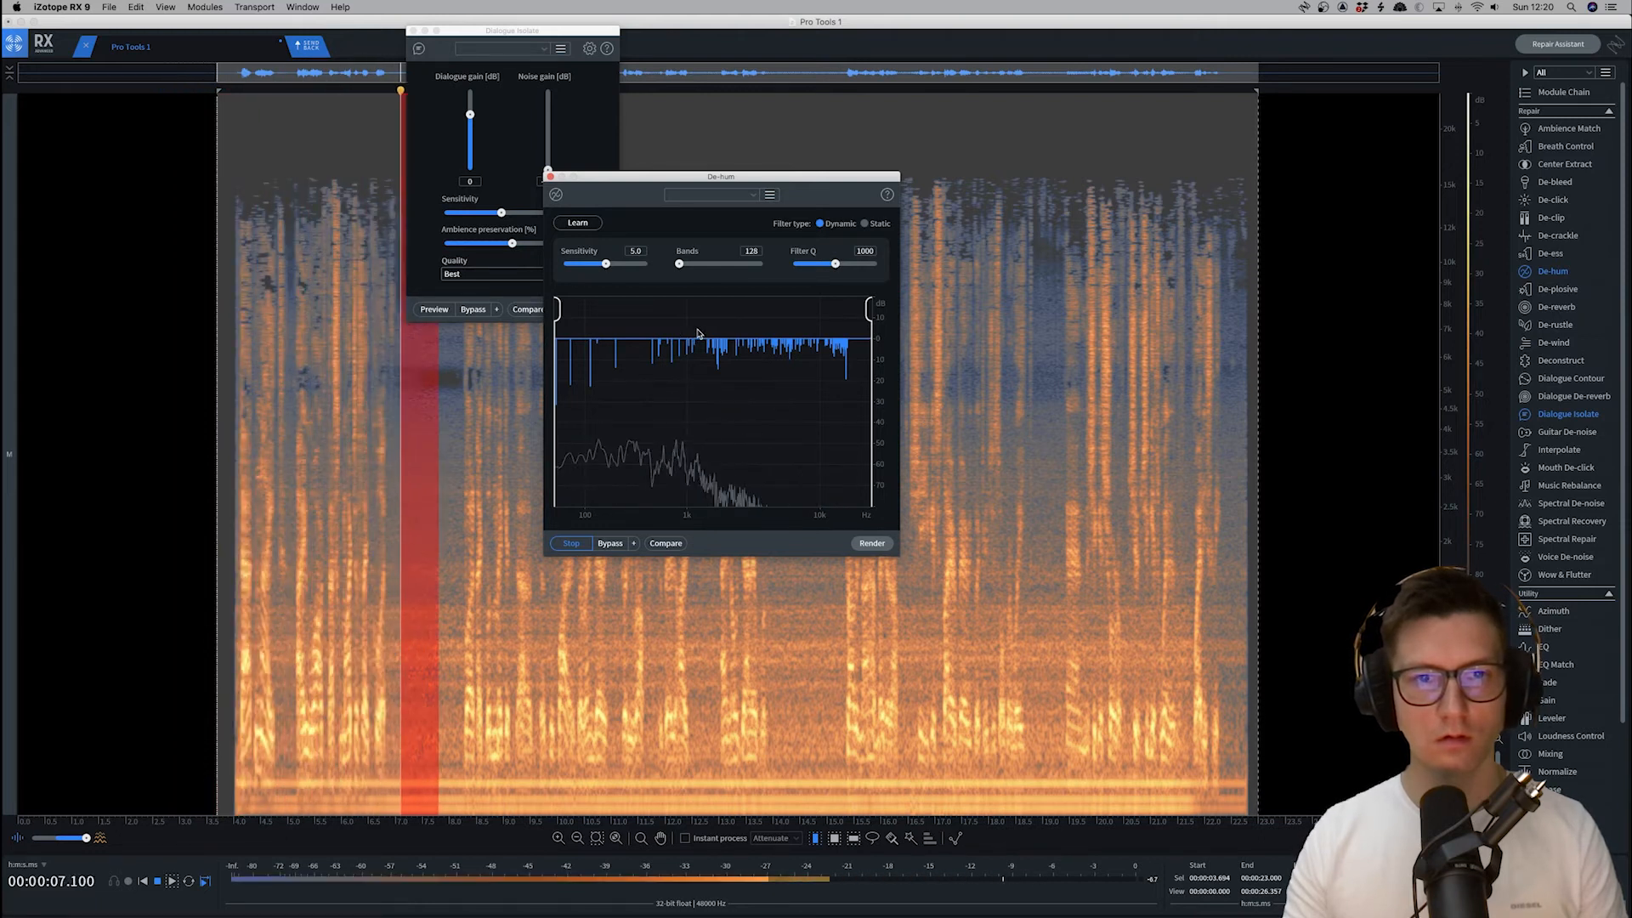
Try a De-hum sensitivity of 2.2 during the preview, and stop playback
mouse_move(604, 264)
mouse_down()
mouse_move(555, 270)
mouse_move(582, 267)
mouse_up()
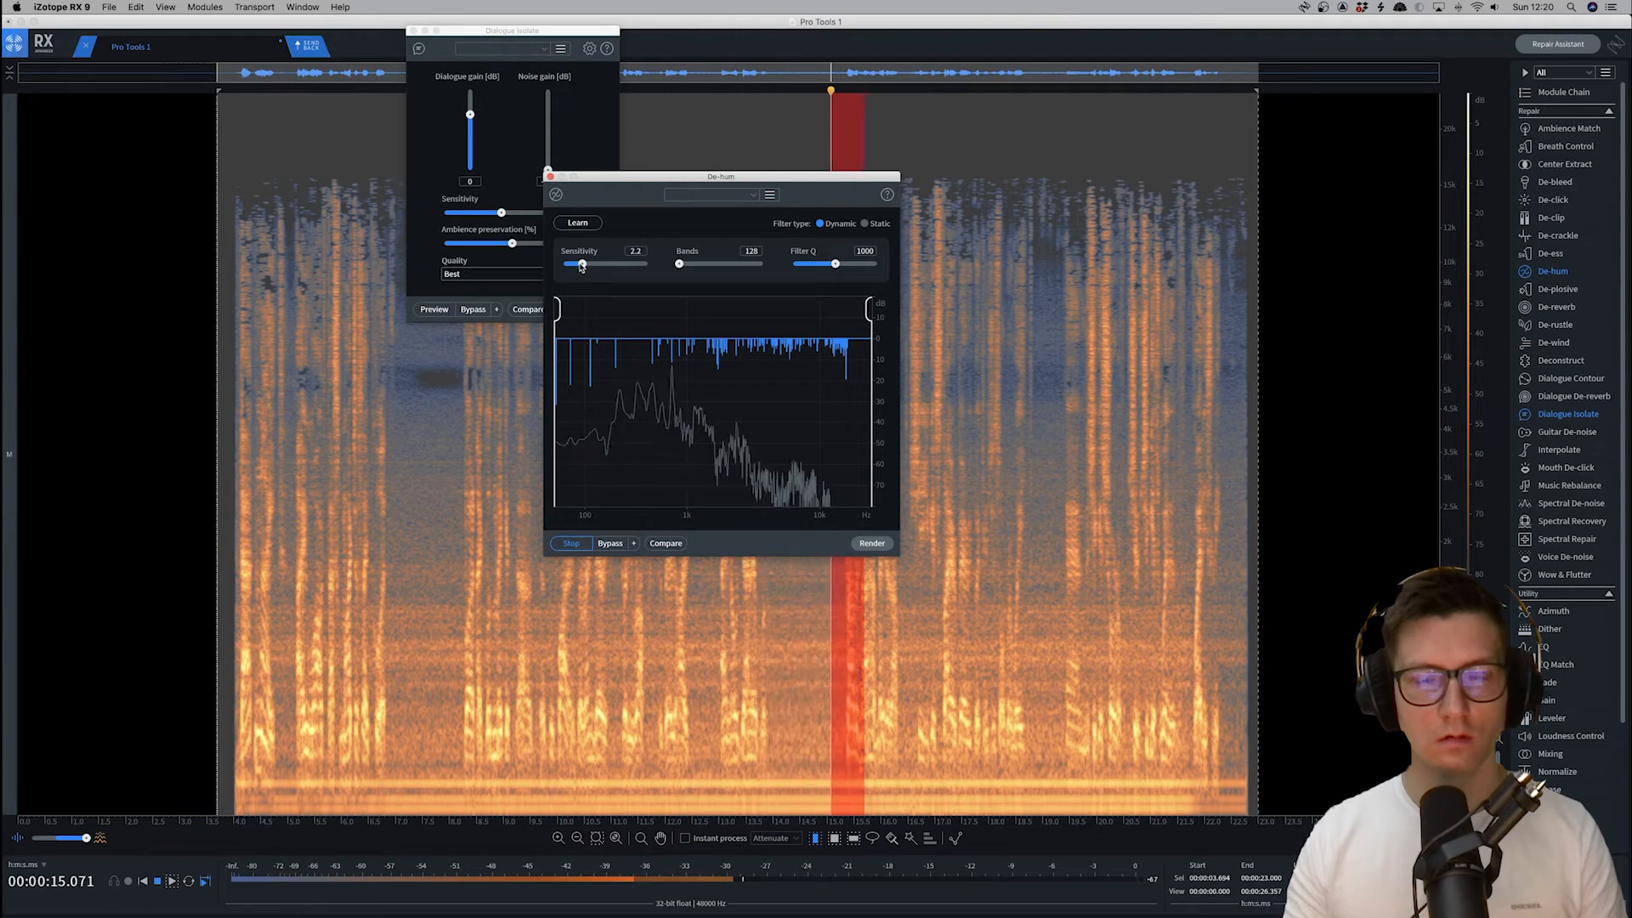
click(418, 412)
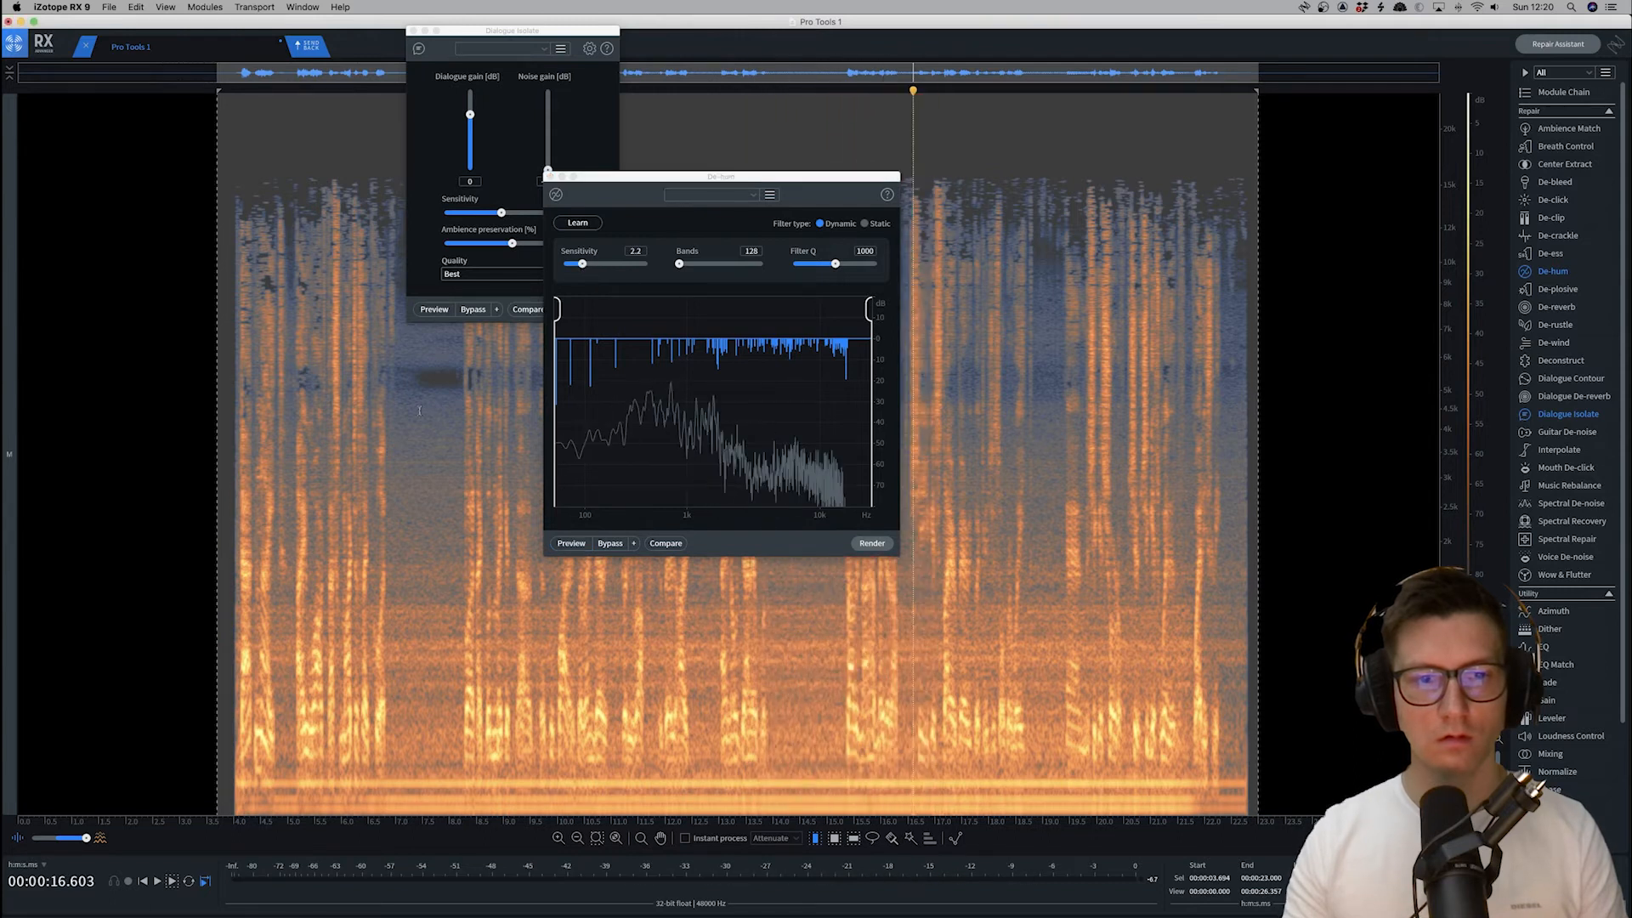
key(space)
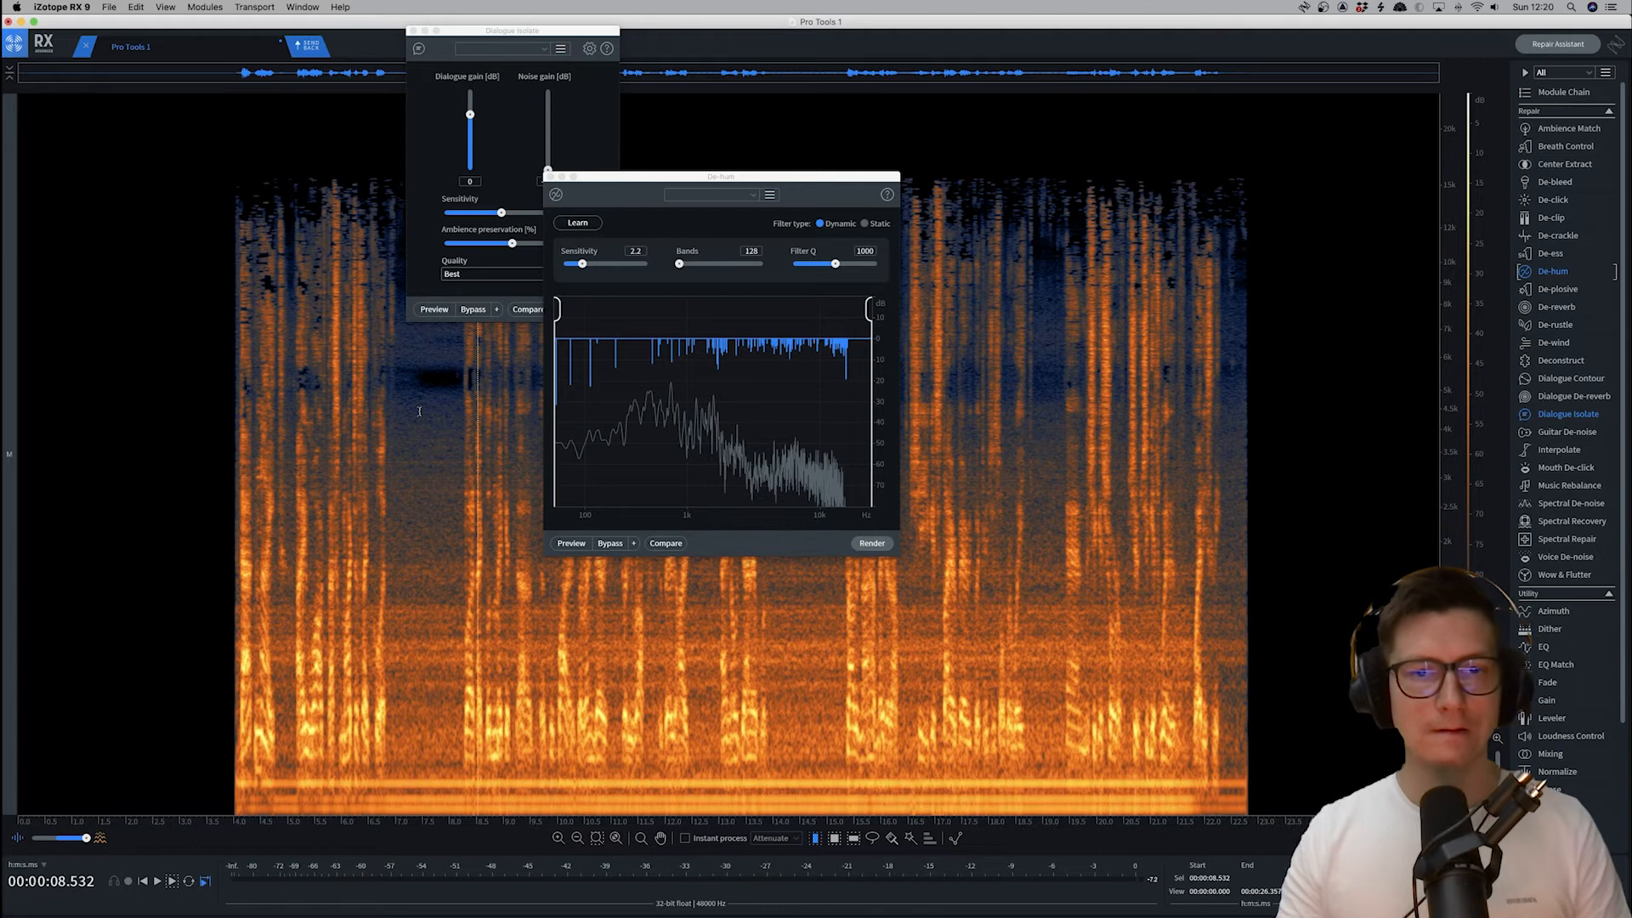
Select about 3.9 to 23.2 s, set the De-hum sensitivity to 4.6 while previewing, and render the module
drag(228, 425, 1270, 425)
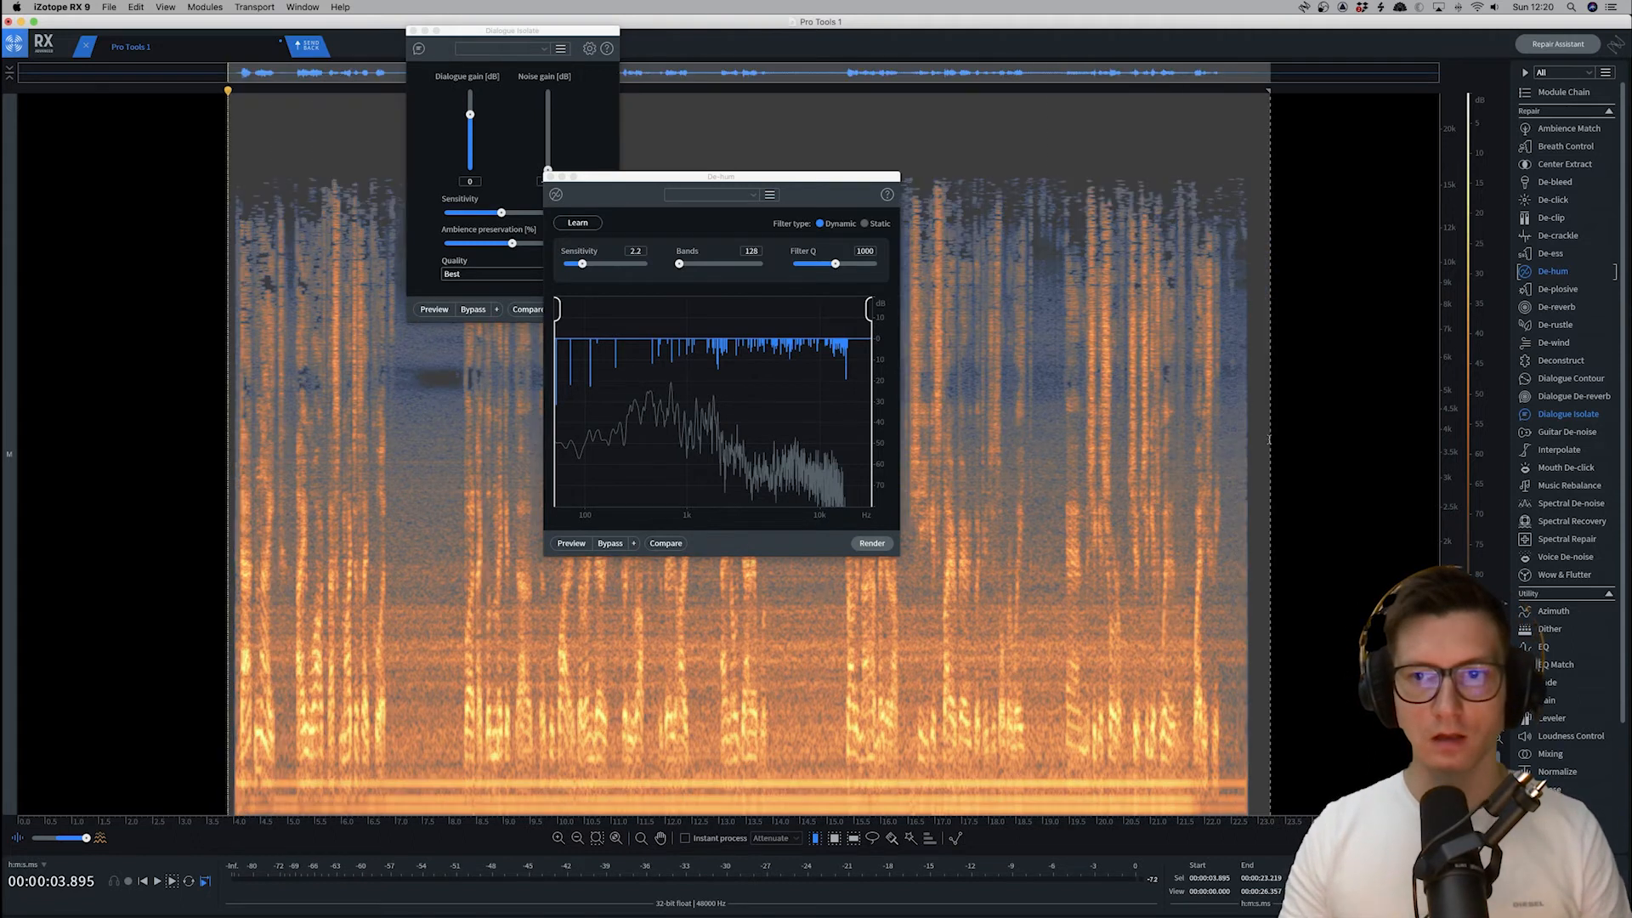
click(571, 543)
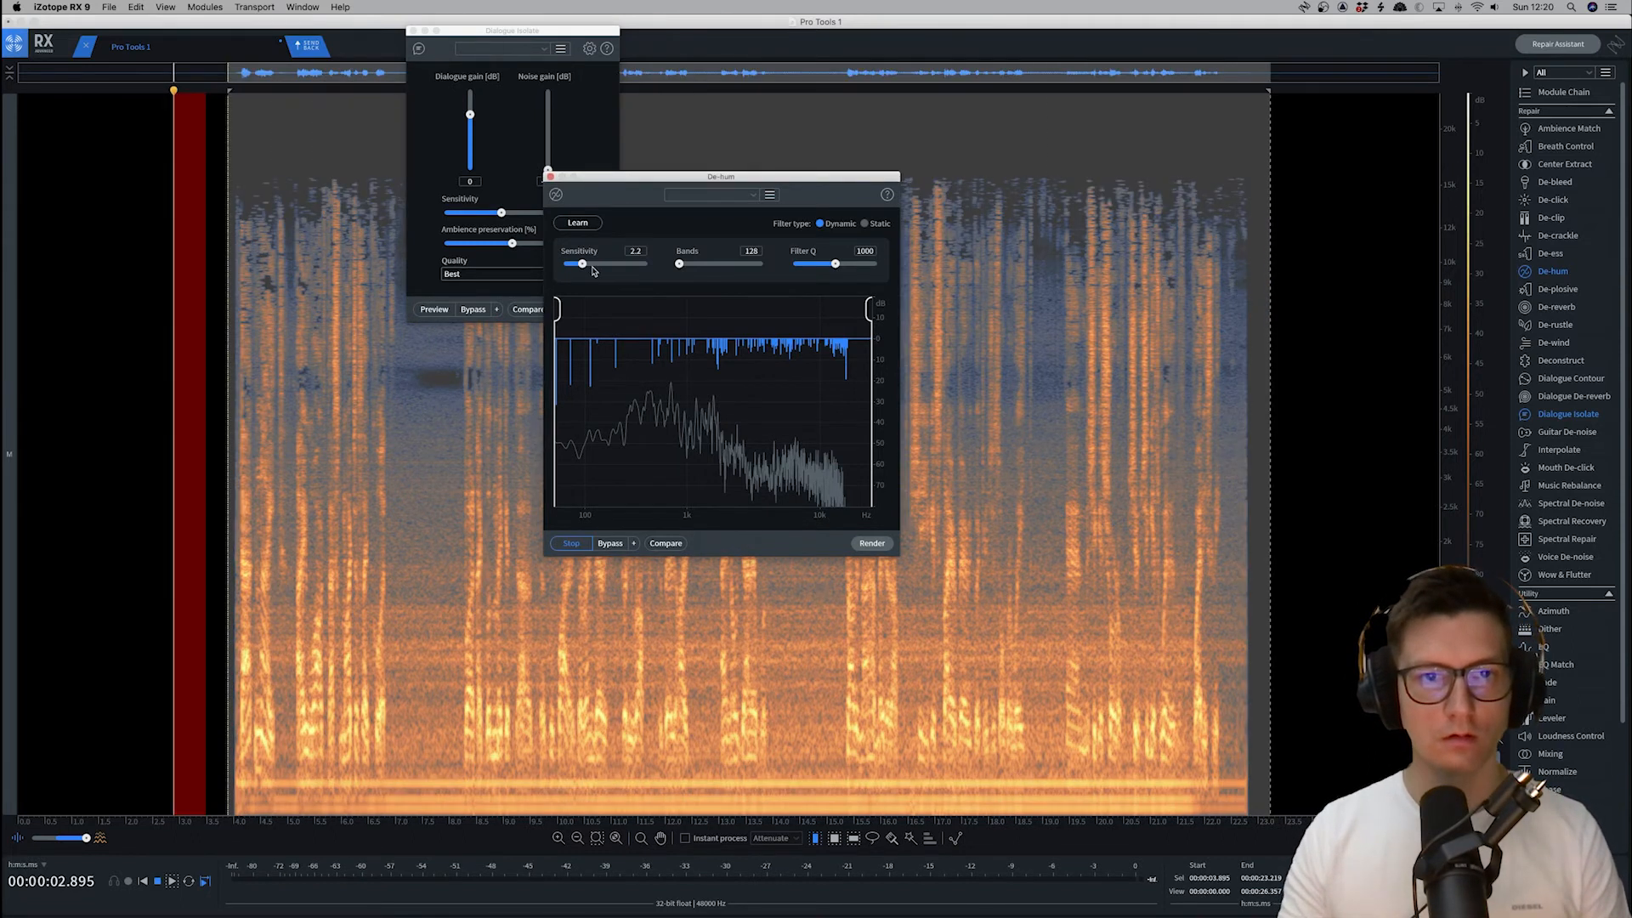
drag(582, 263, 549, 311)
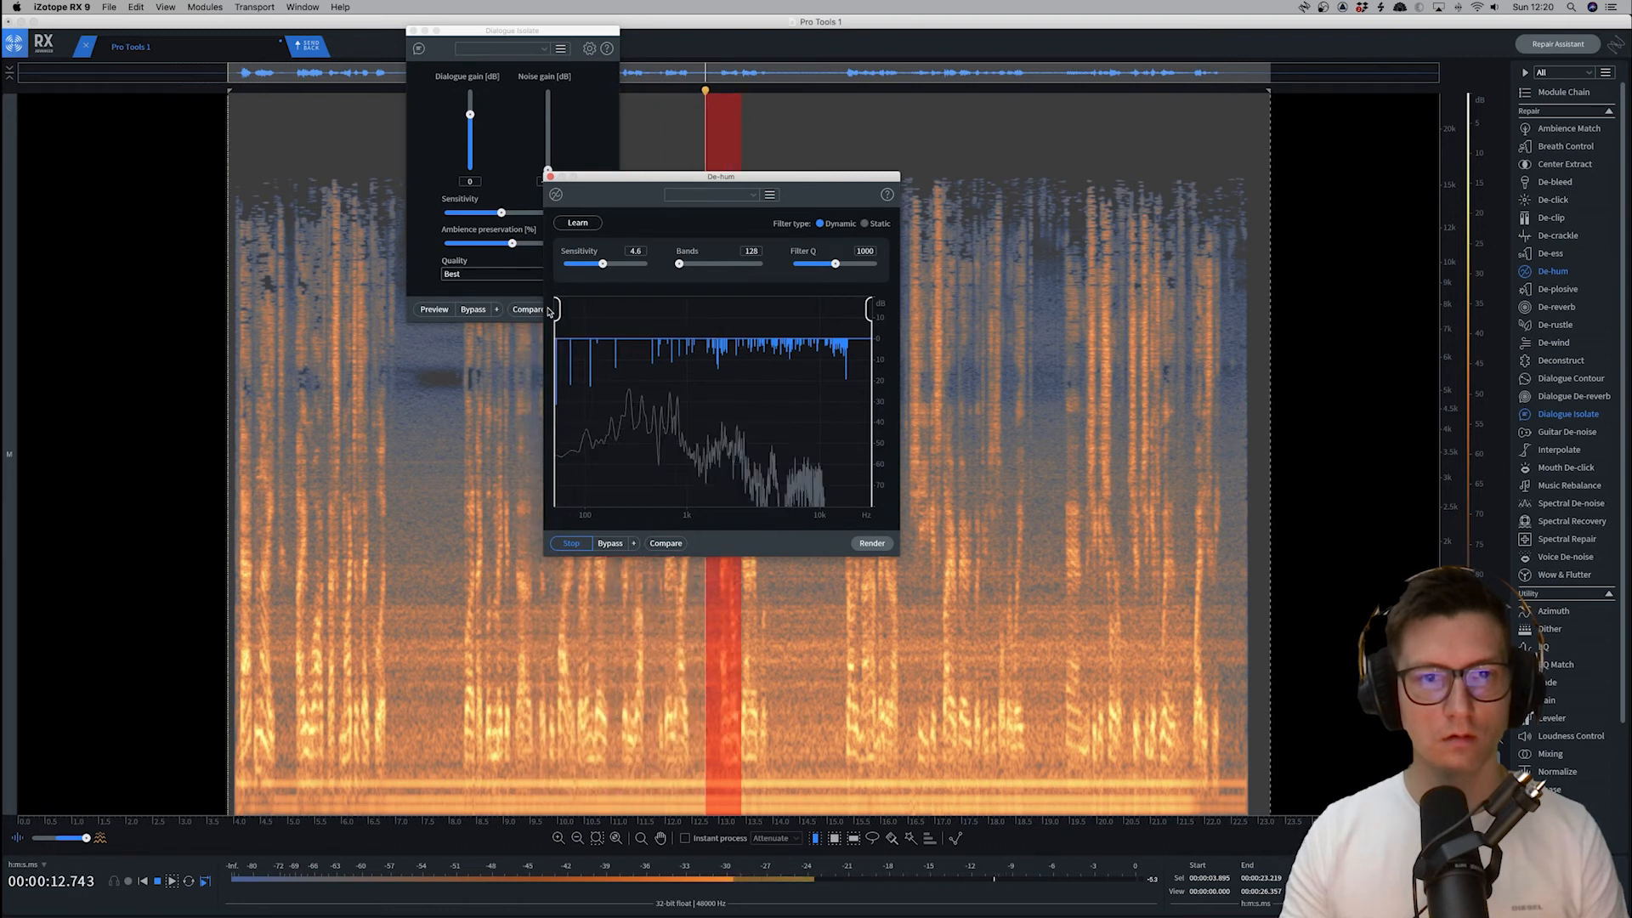
mouse_move(556, 309)
mouse_down()
mouse_move(604, 308)
mouse_move(557, 308)
mouse_up()
key(space)
click(867, 544)
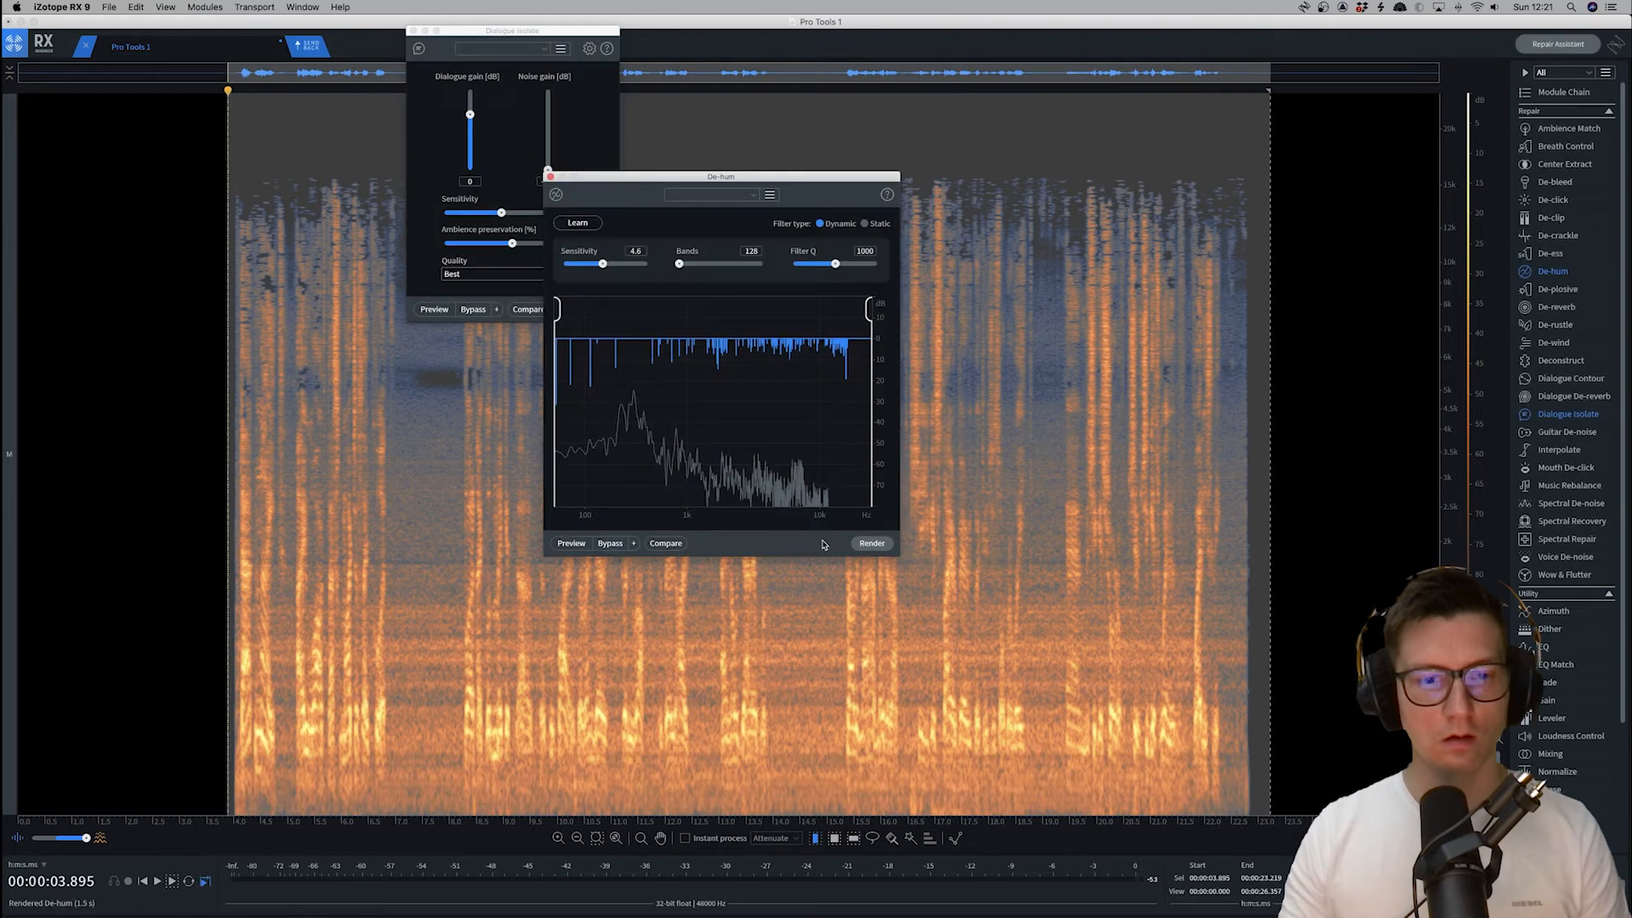
Play the de-hummed dialogue from about 6.8 s, and stop playback
click(385, 477)
key(space)
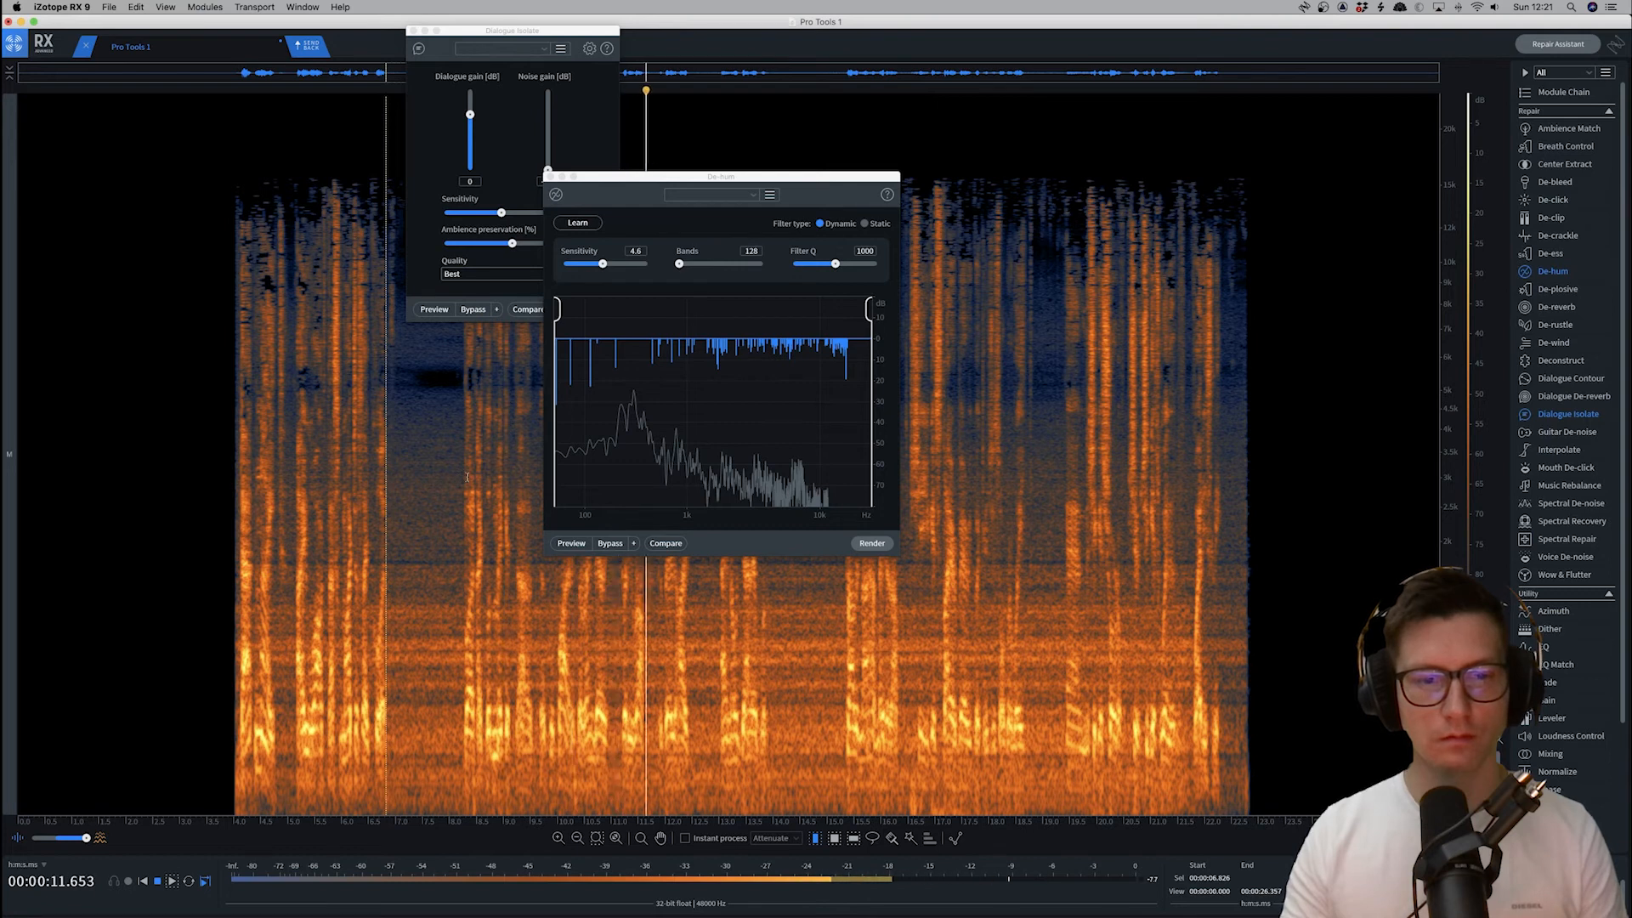
key(space)
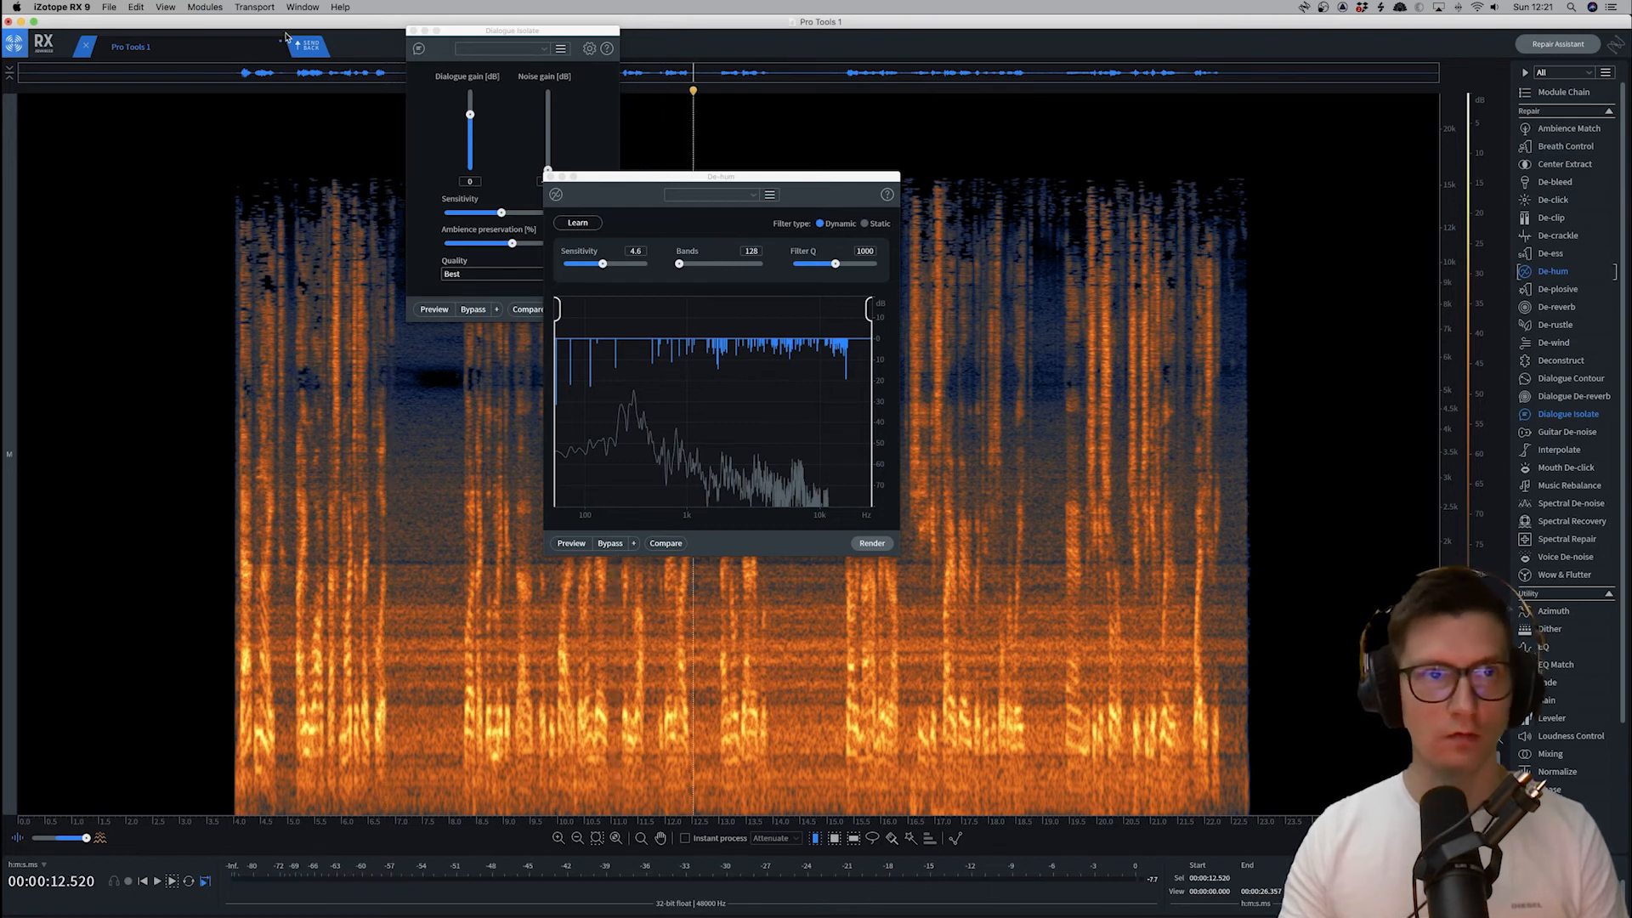
Send the cleaned audio back to Pro Tools, commit it to the ORG (RX9) clip, and raise its clip gain by about 2 dB
click(311, 47)
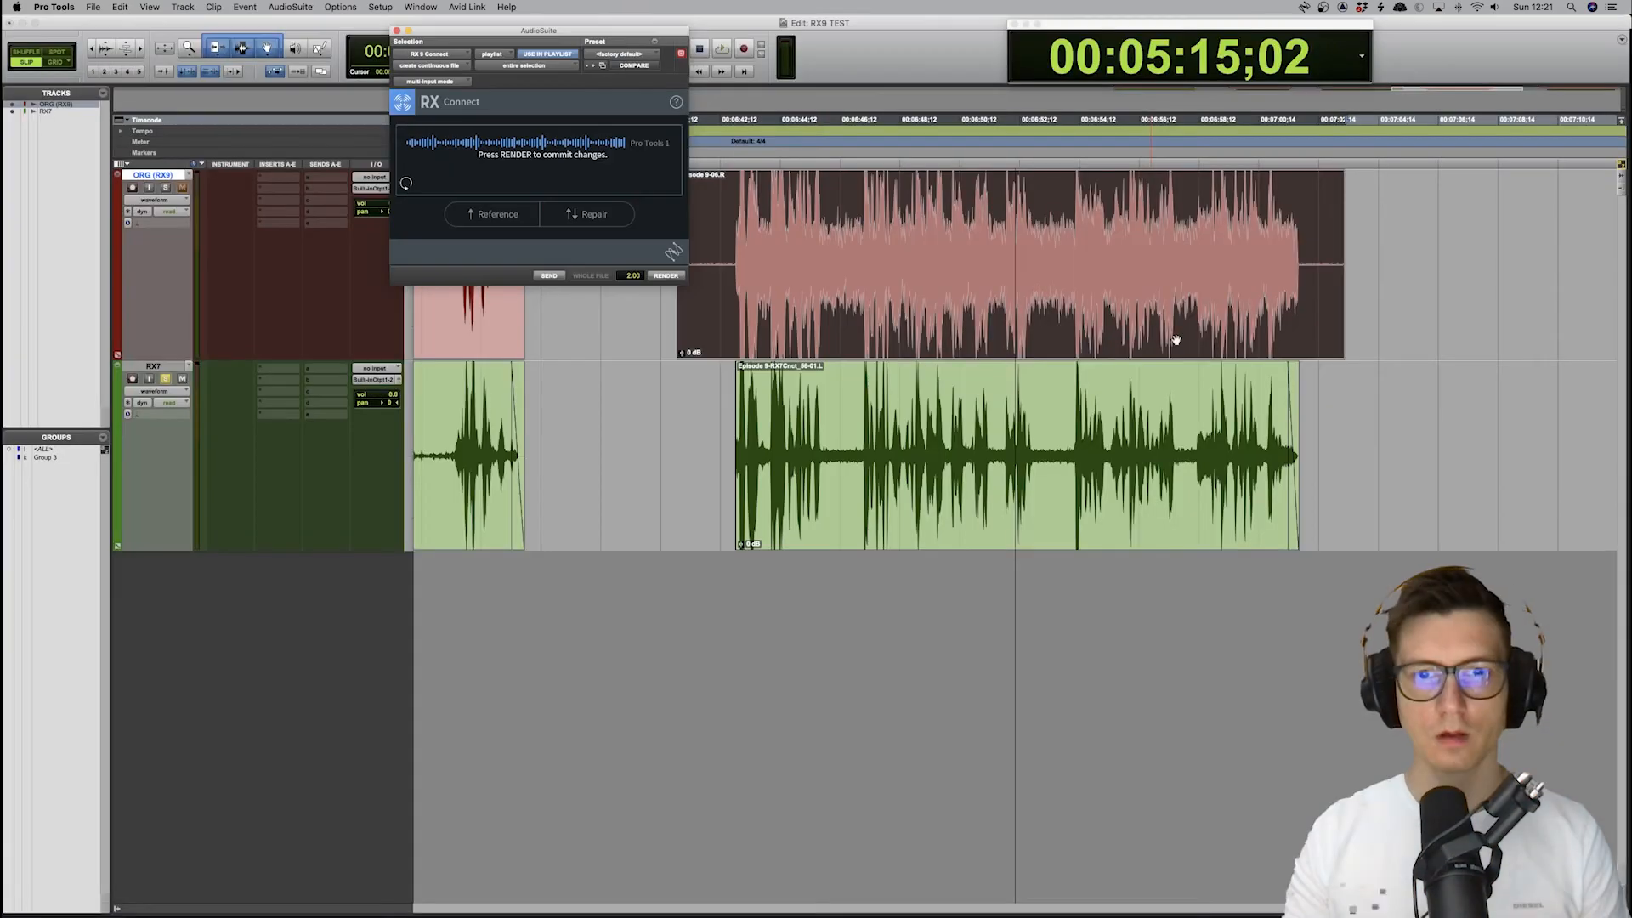
click(672, 278)
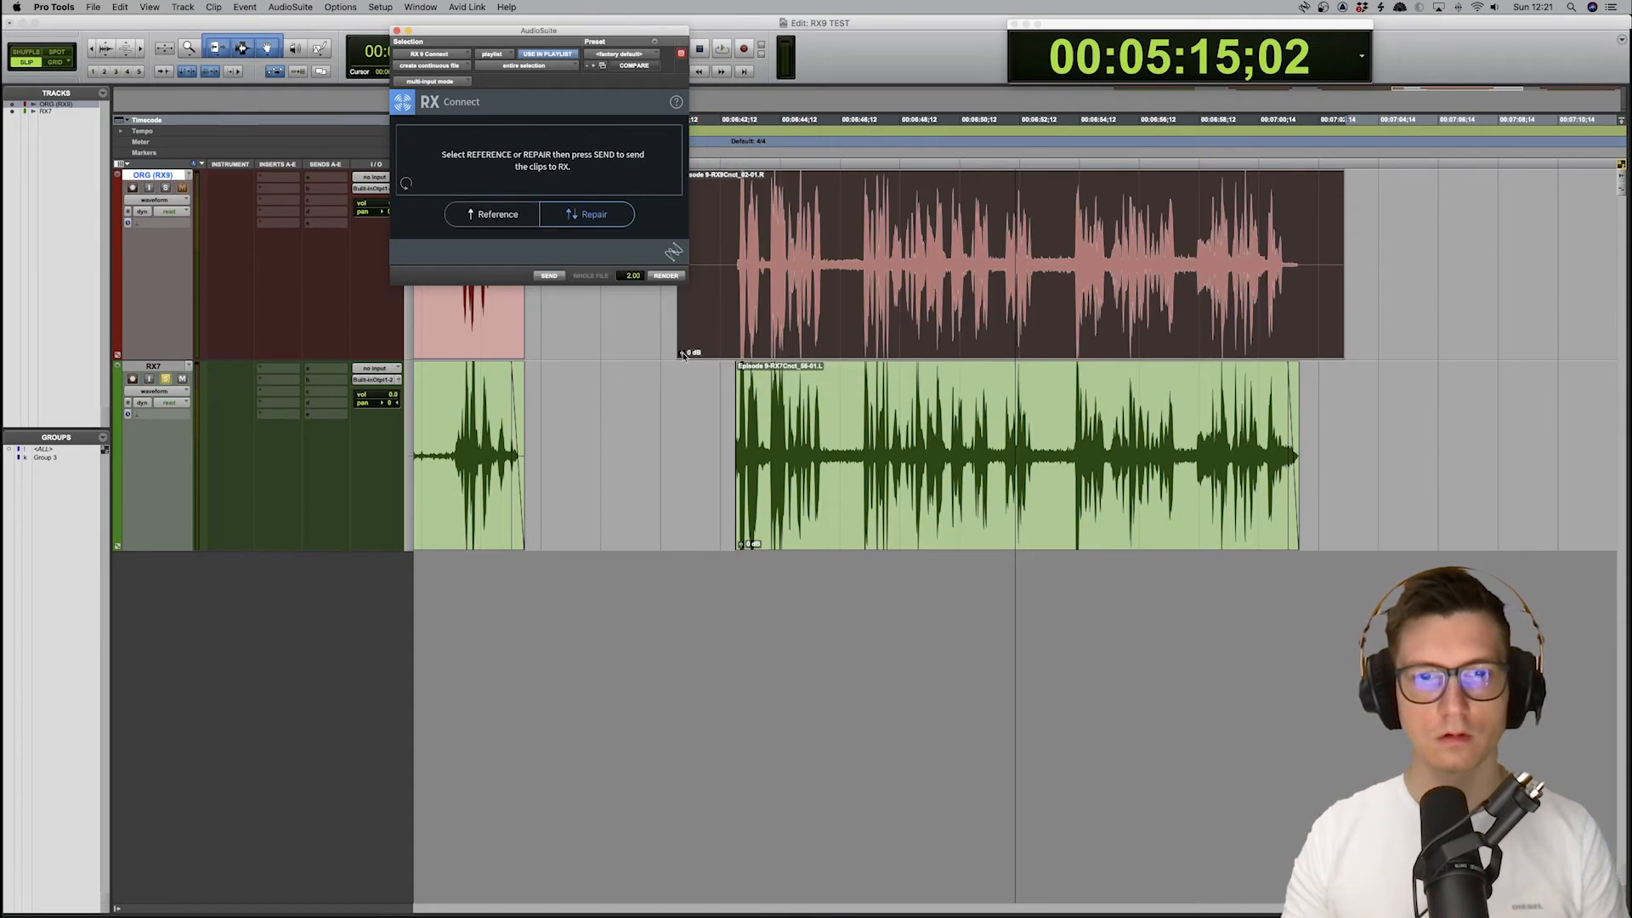
drag(683, 354, 683, 341)
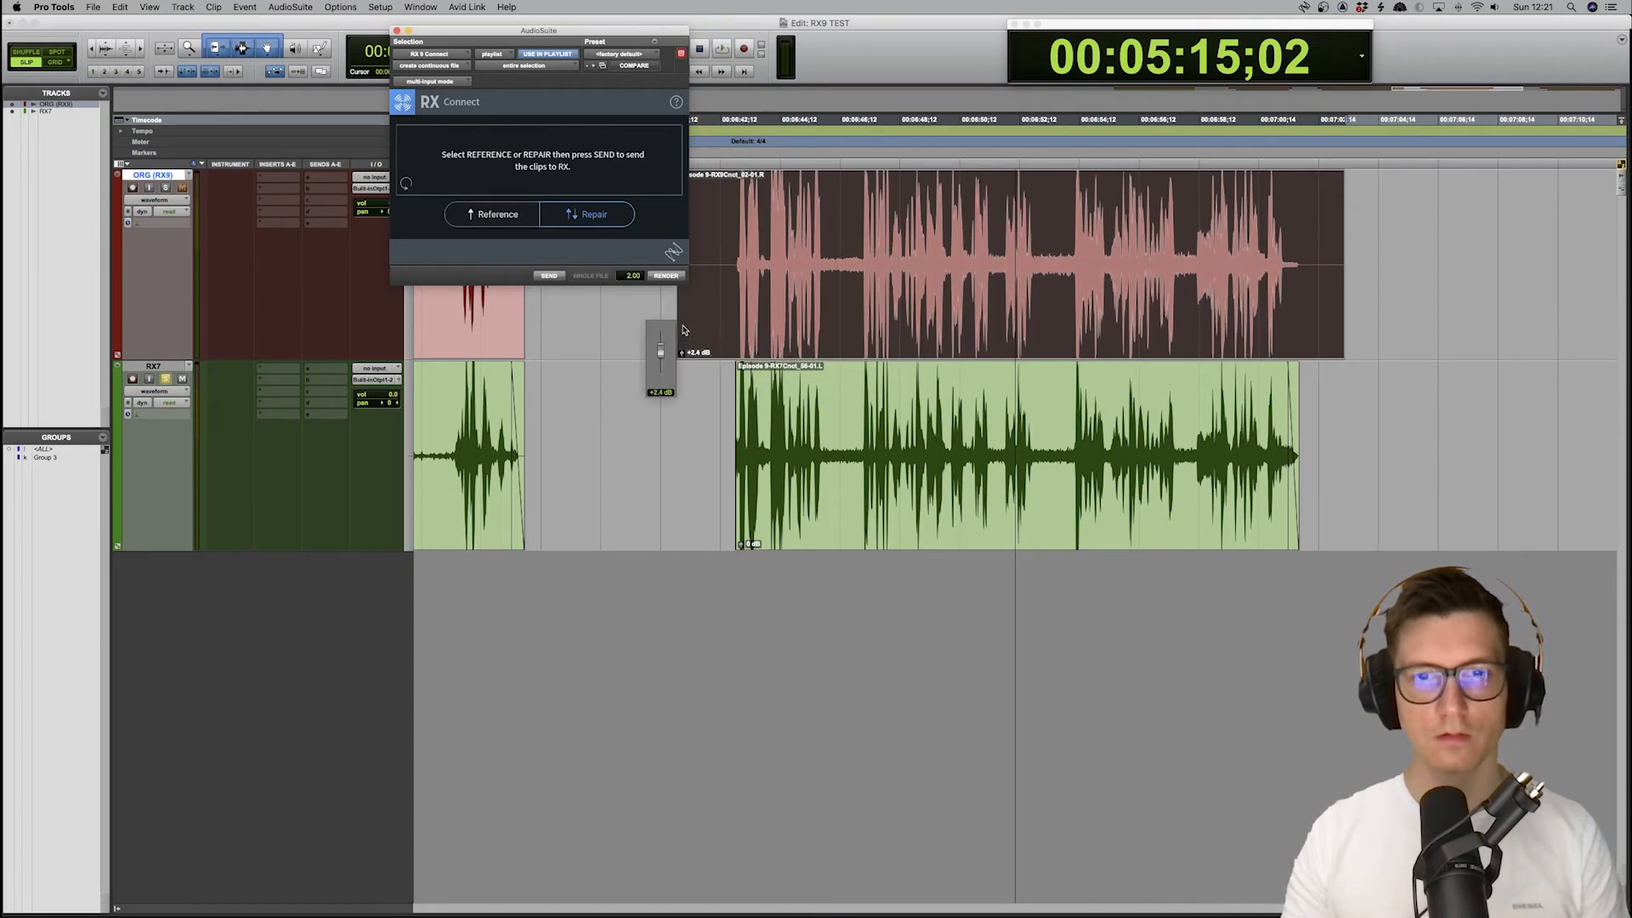
click(856, 223)
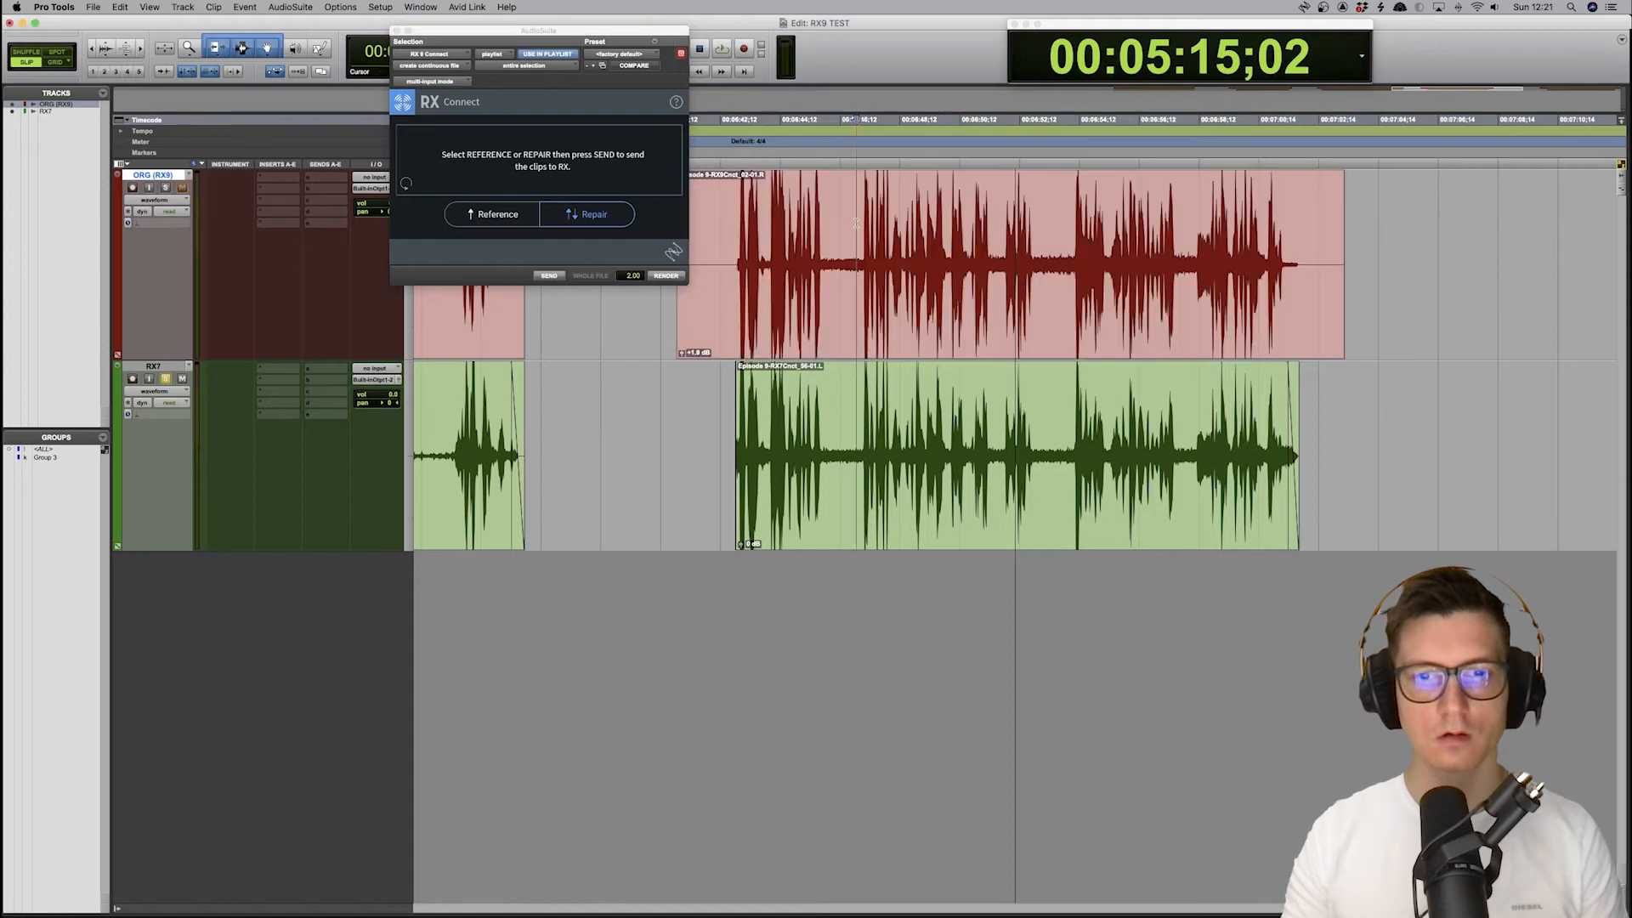
Play the ORG (RX9) and RX7 versions of the newly cleaned clip in alternation, and stop playback
key(super+bracketright)
key(space)
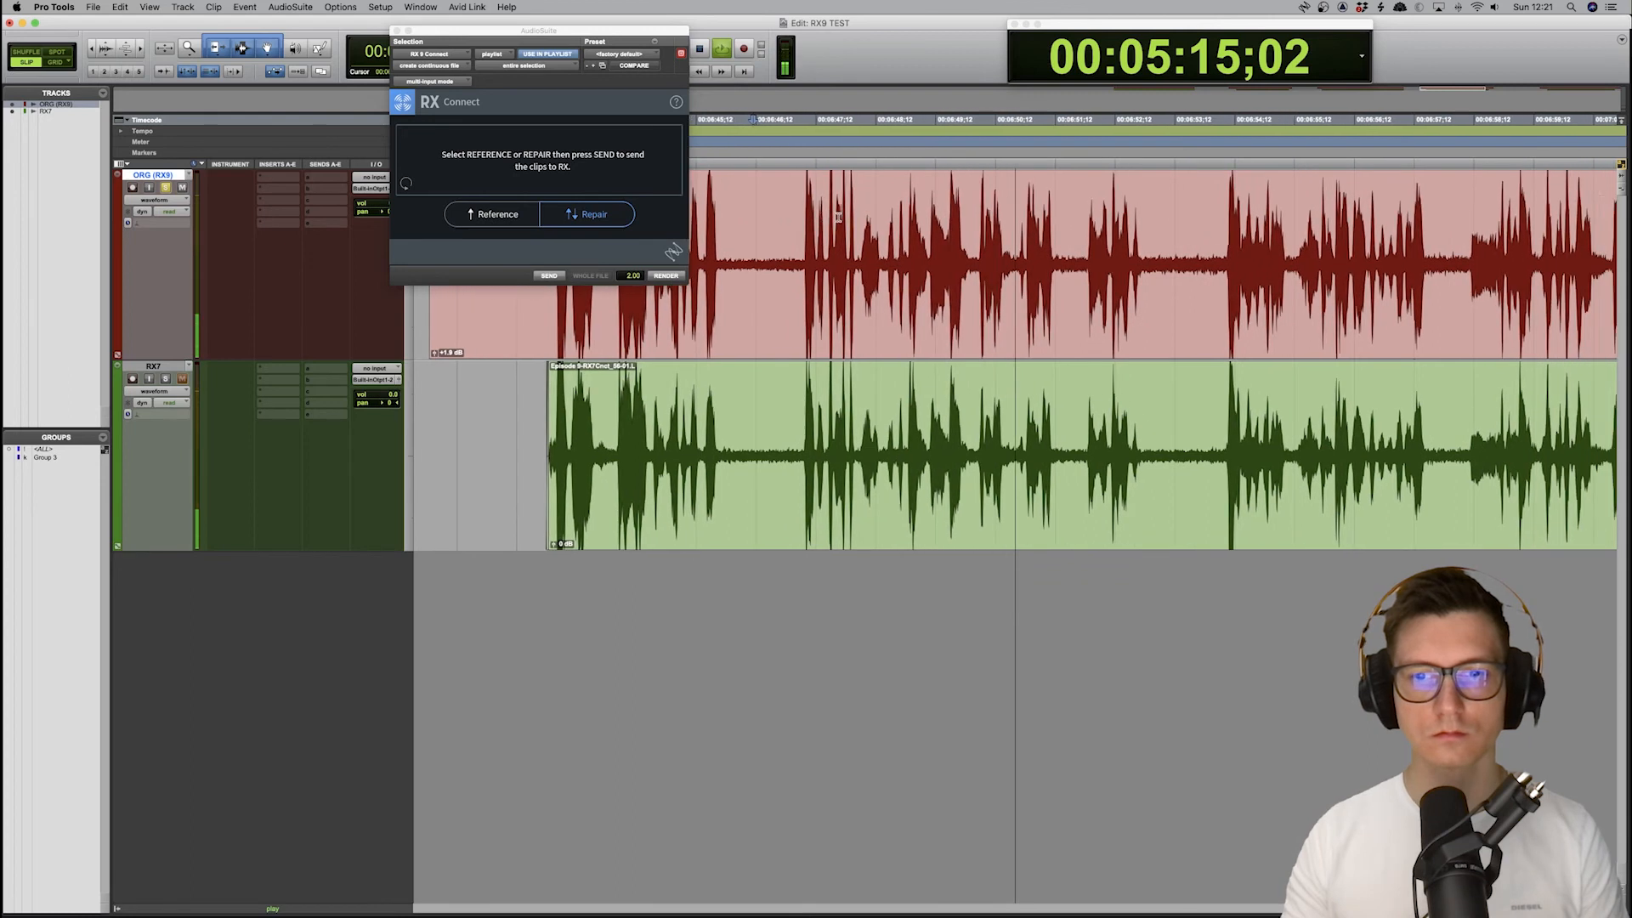
key(space)
click(708, 408)
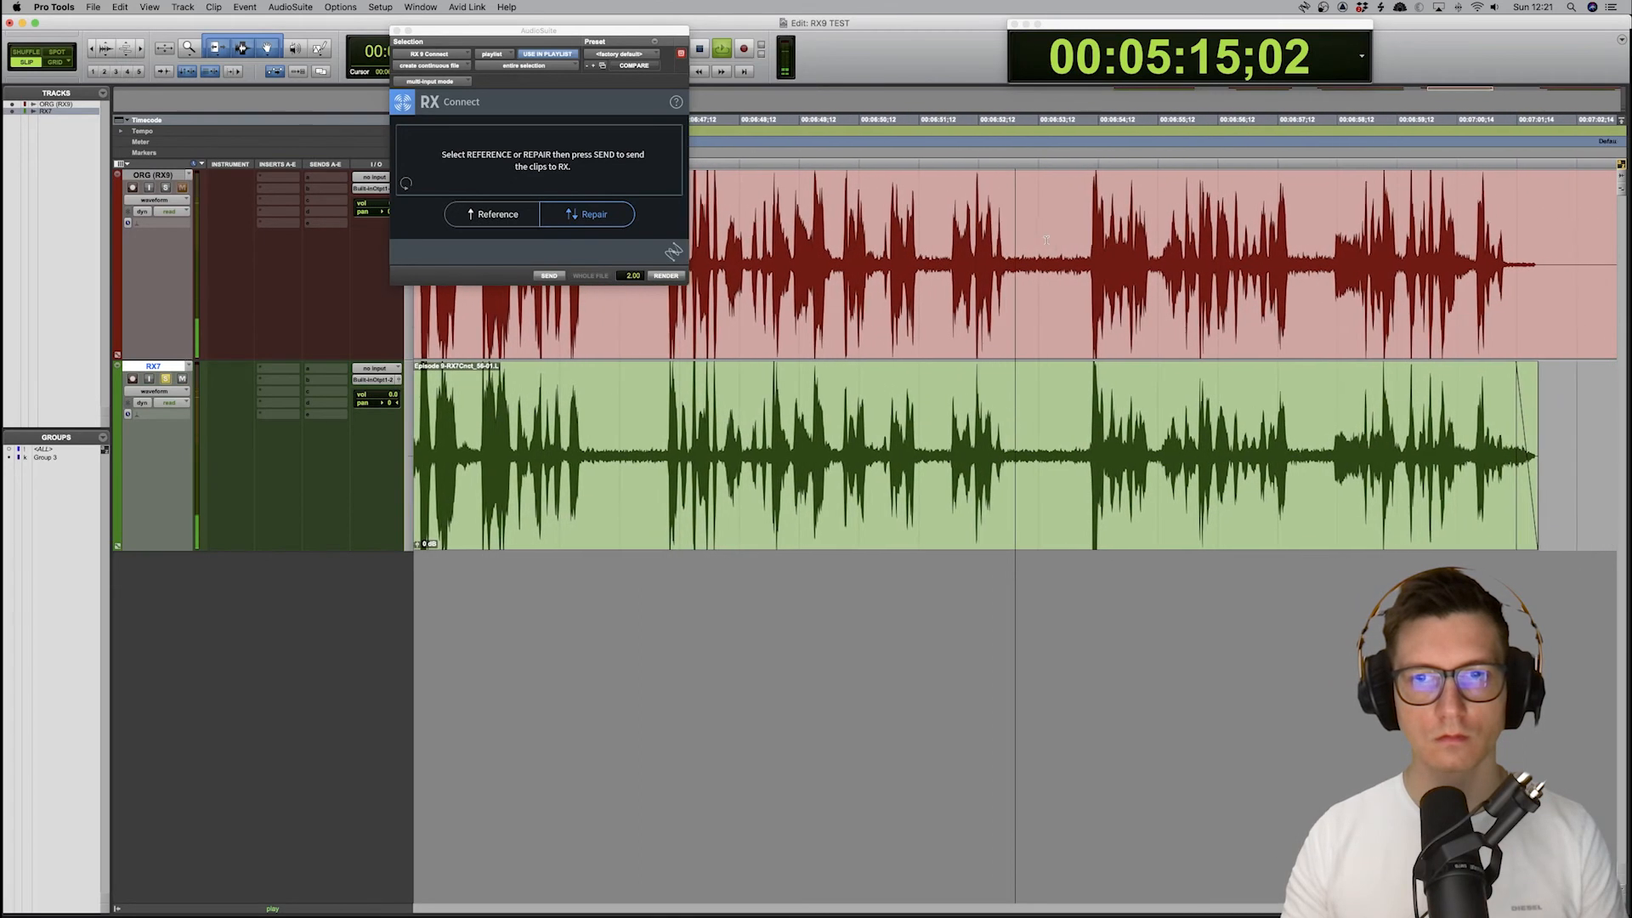
click(1045, 240)
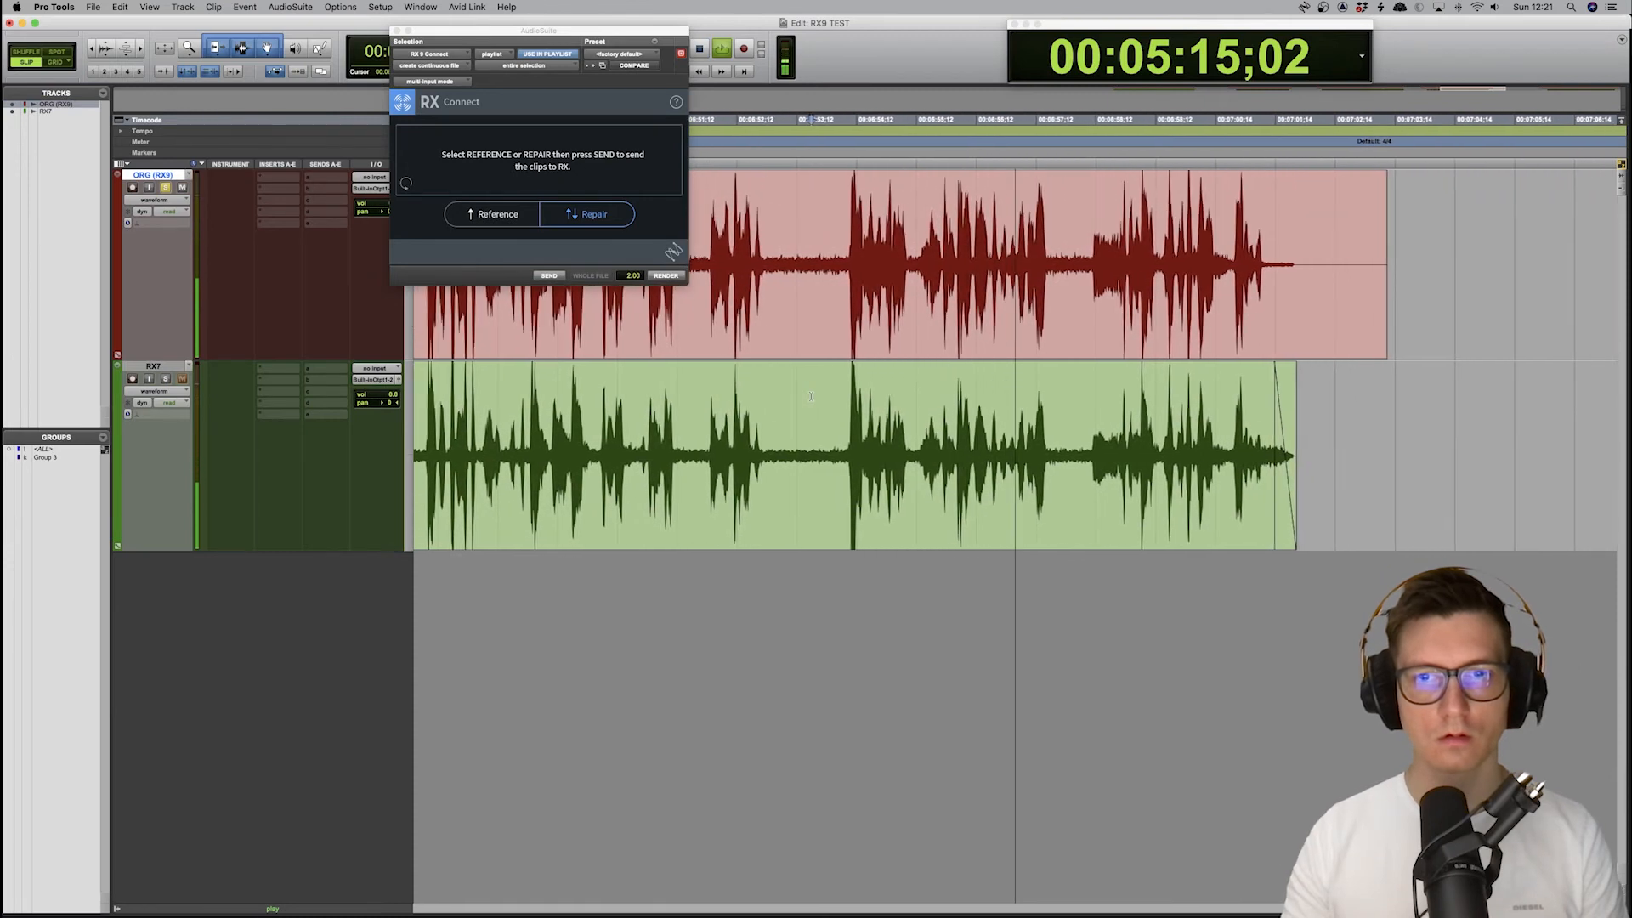
click(777, 403)
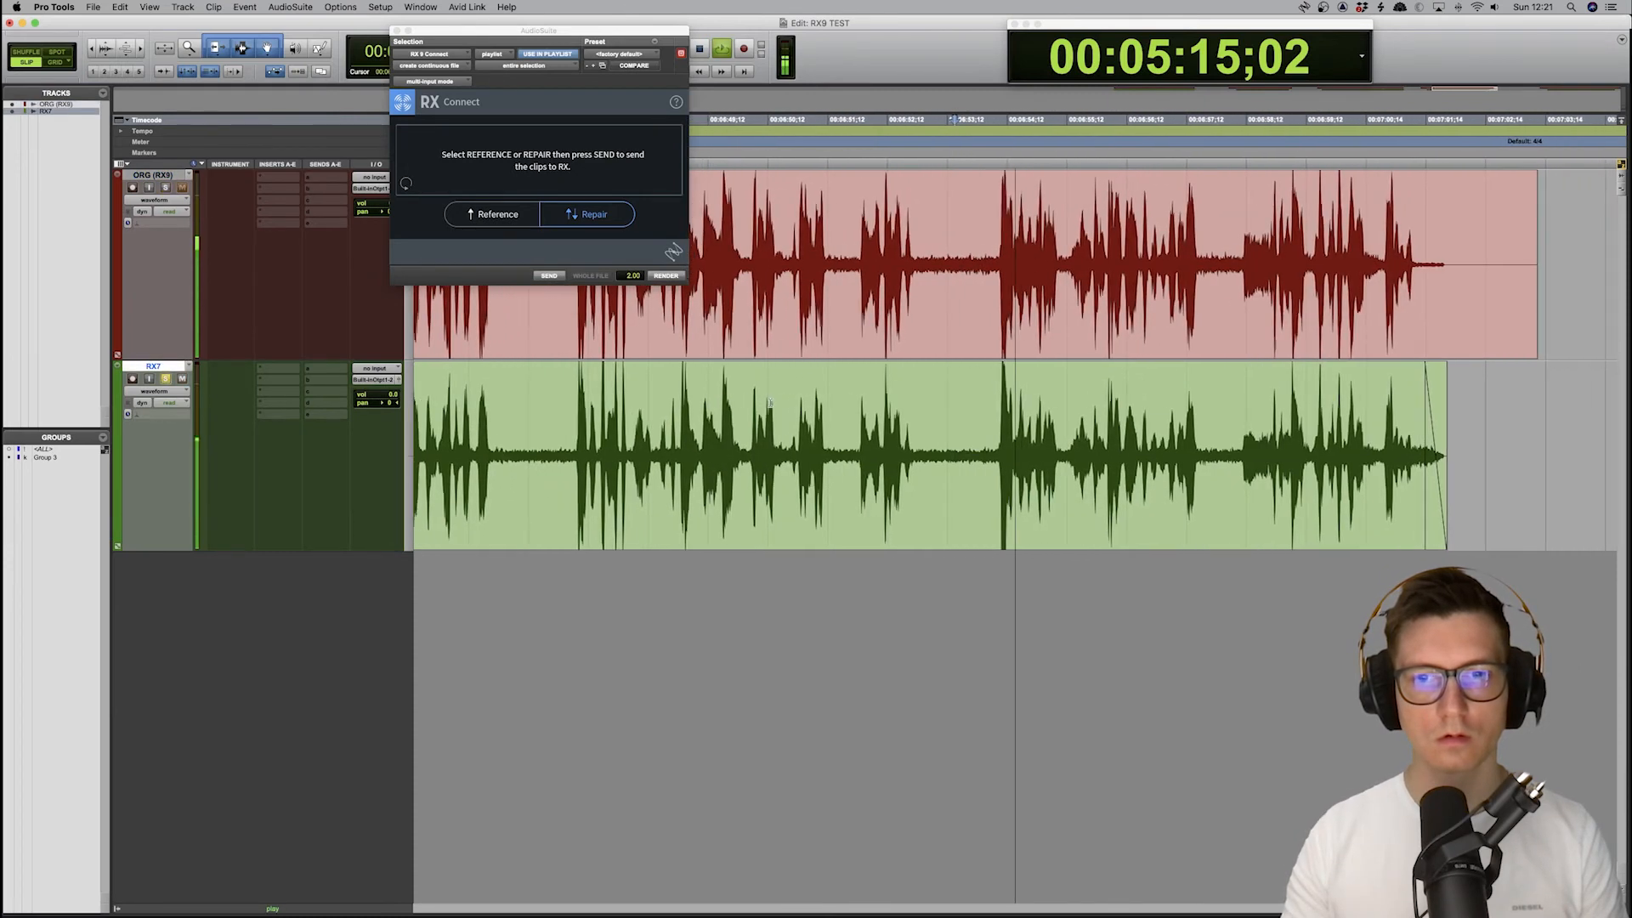
key(r)
key(space)
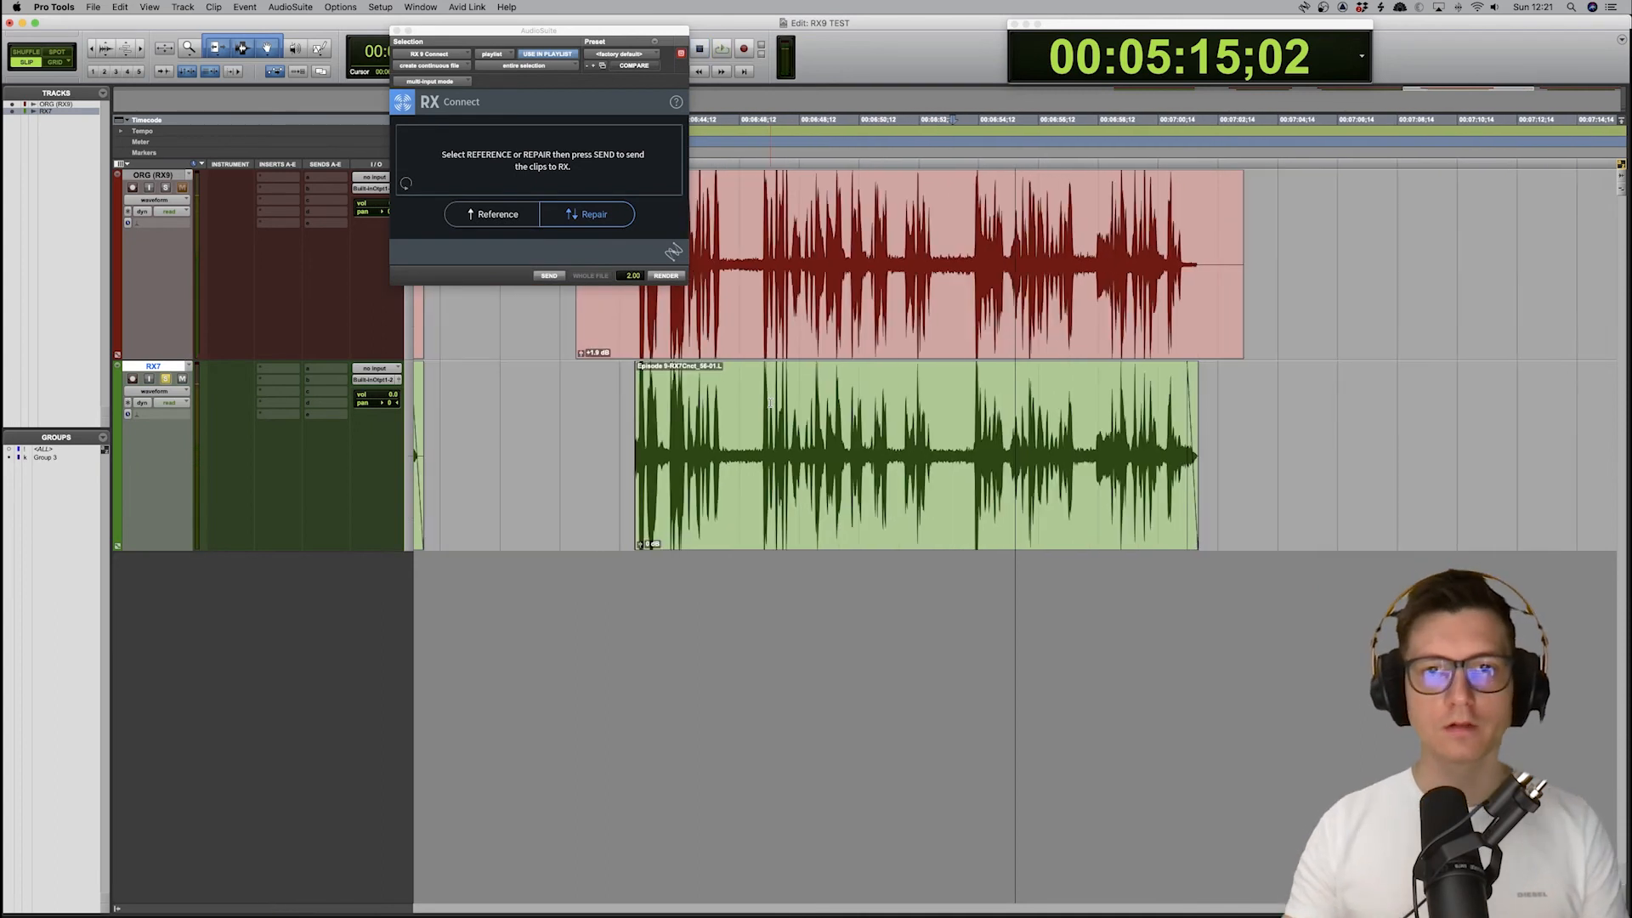
Audition the same dialogue passage again, switching playback back and forth between the ORG (RX9) and RX7 tracks
drag(743, 226, 955, 226)
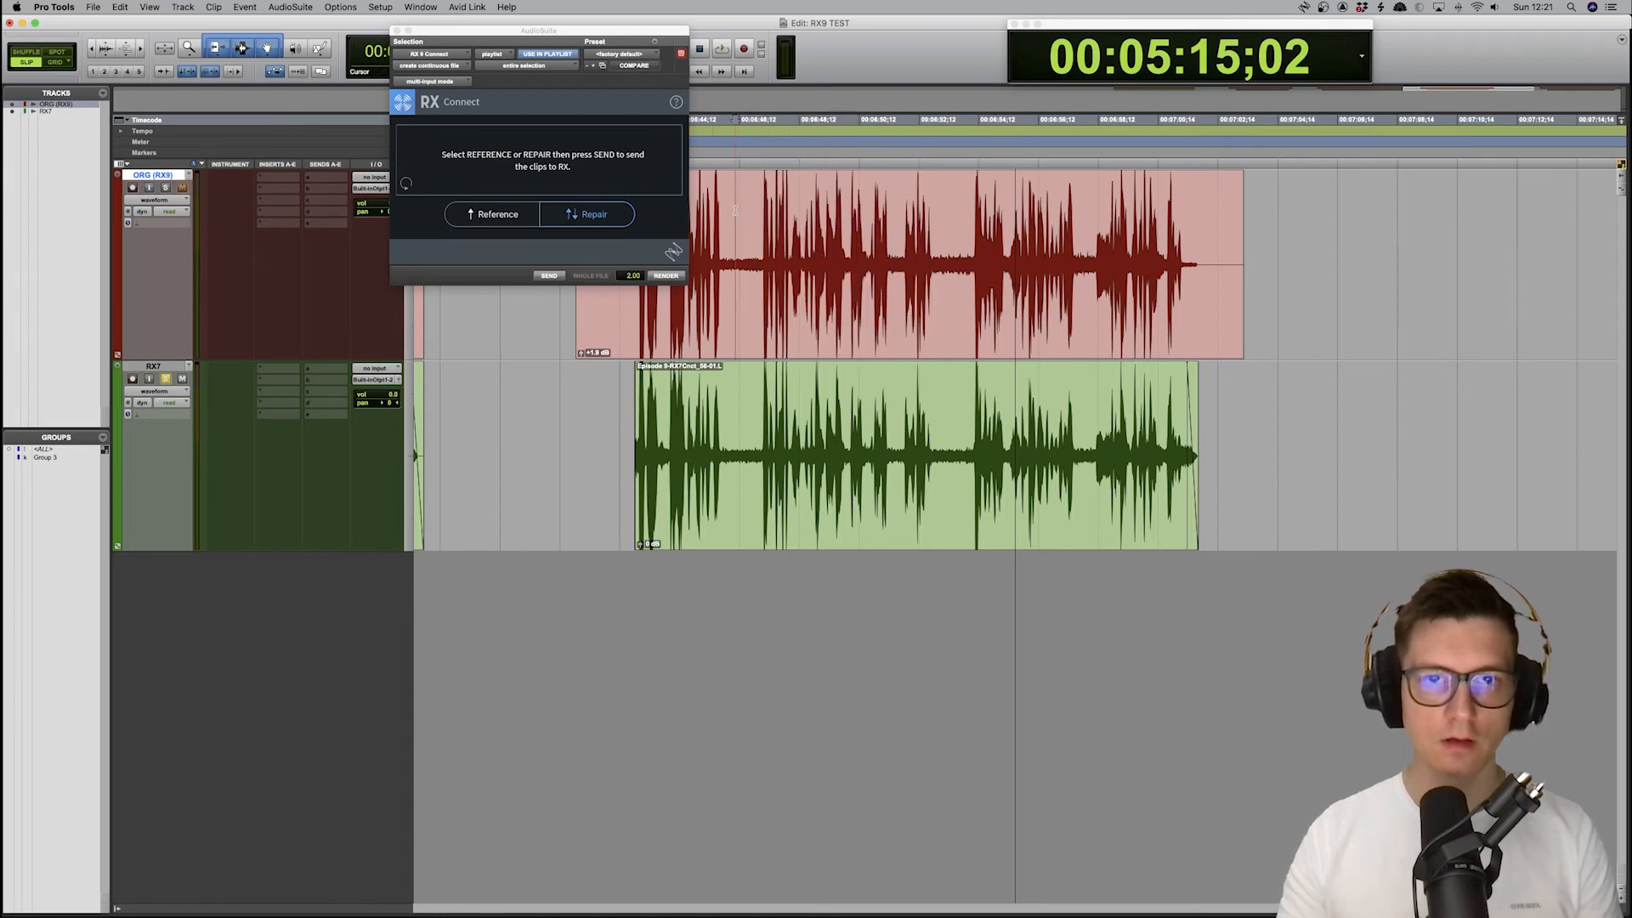
key(t)
key(space)
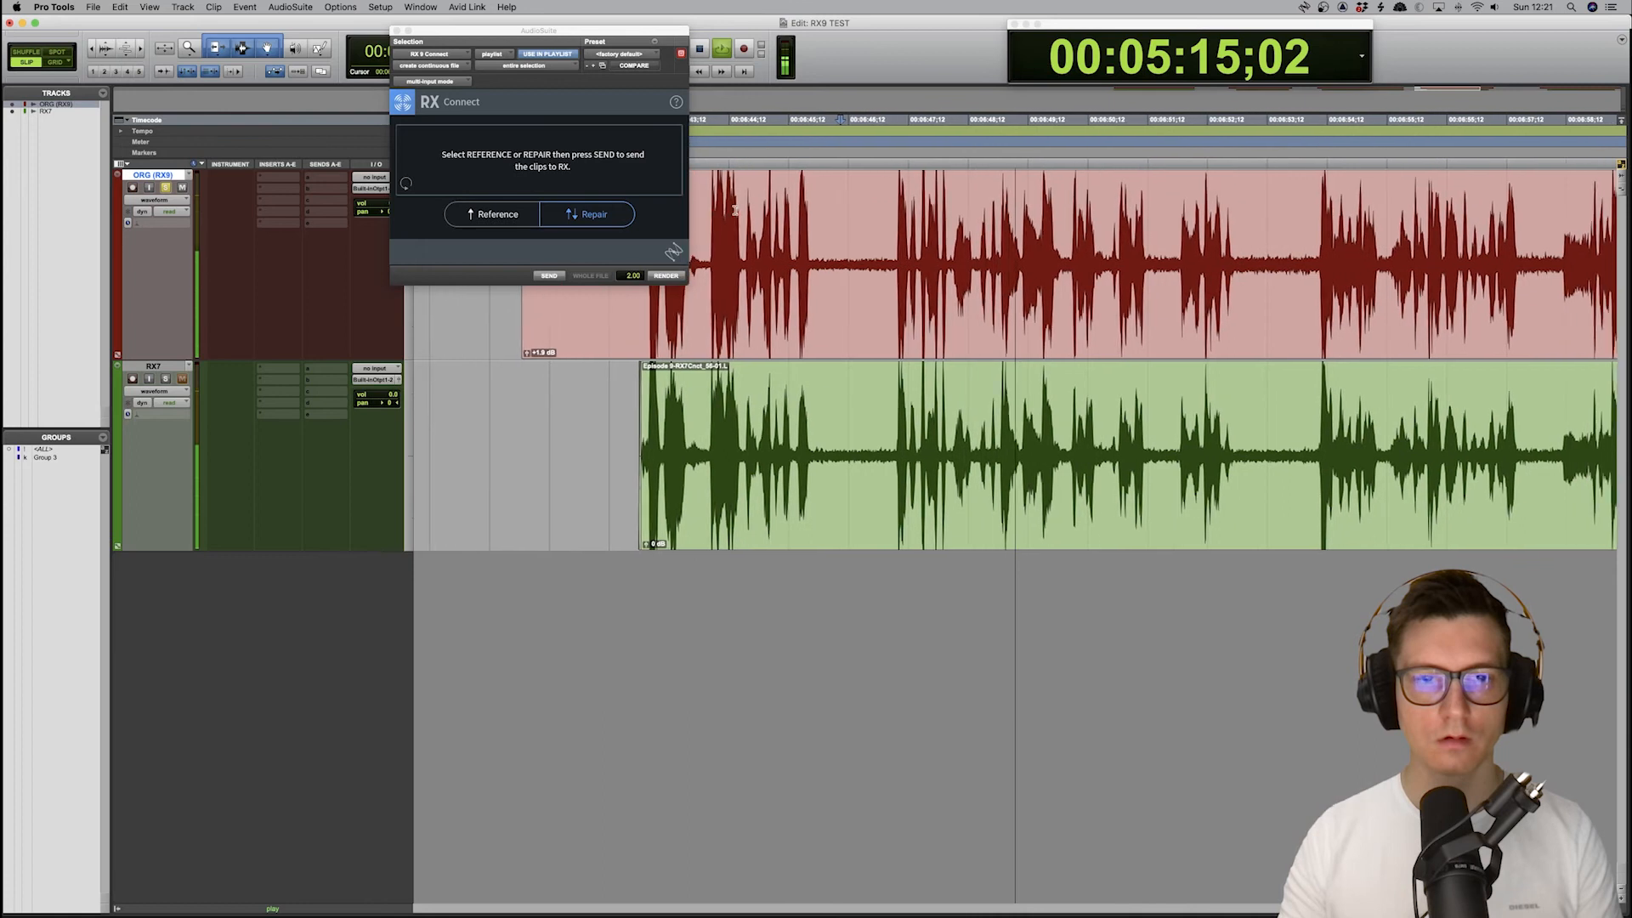
click(772, 420)
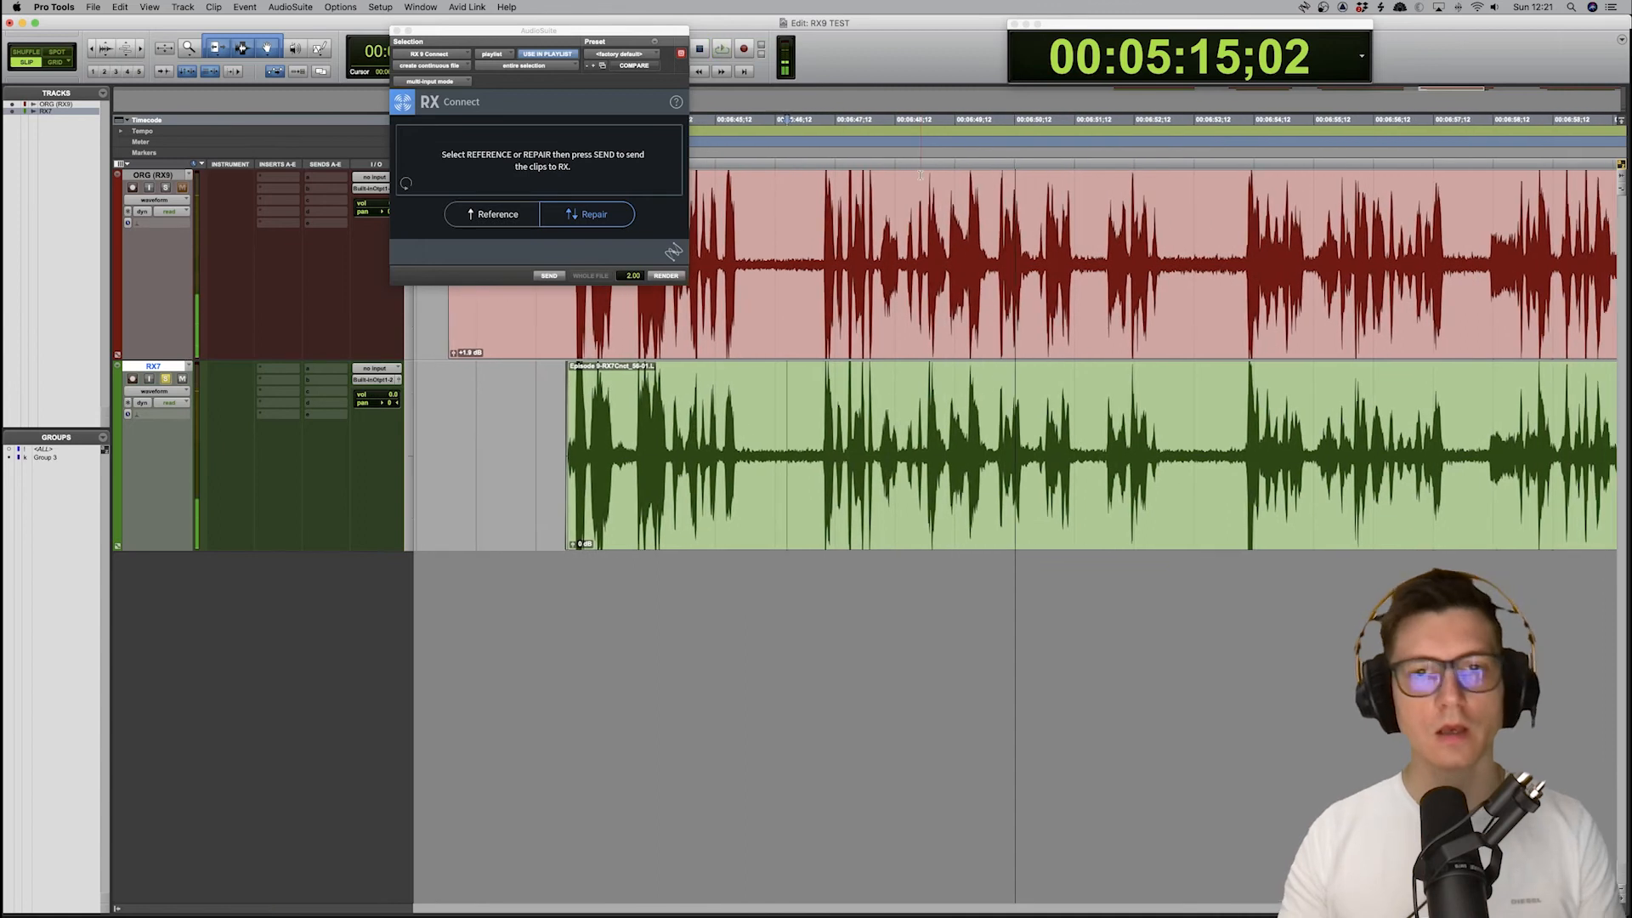
drag(804, 211, 1141, 204)
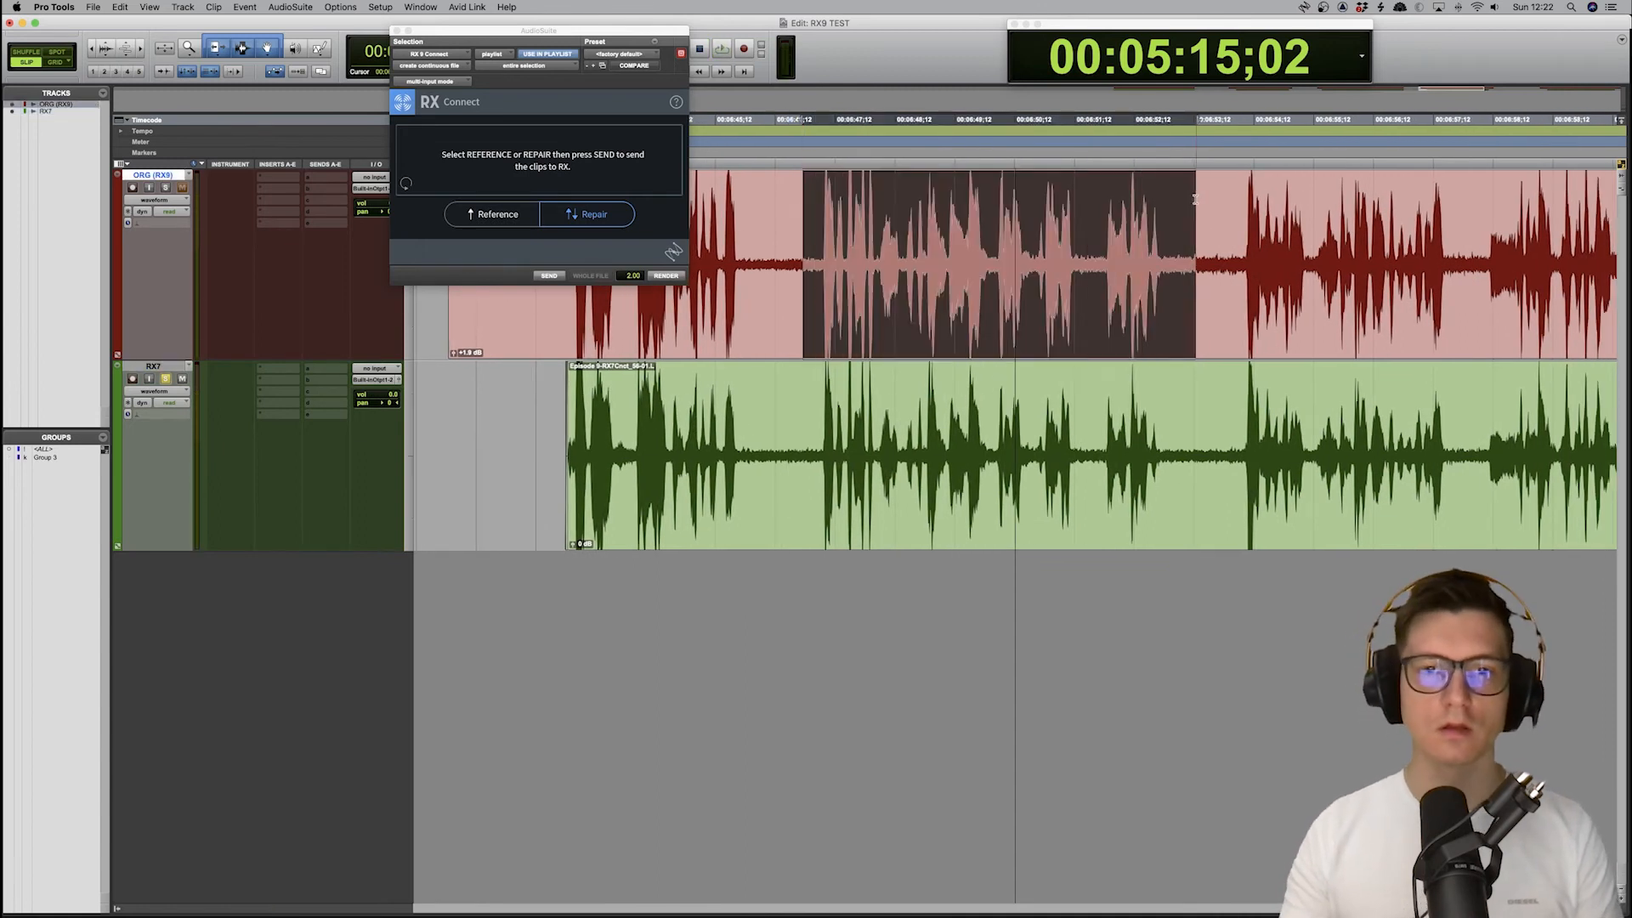
click(769, 375)
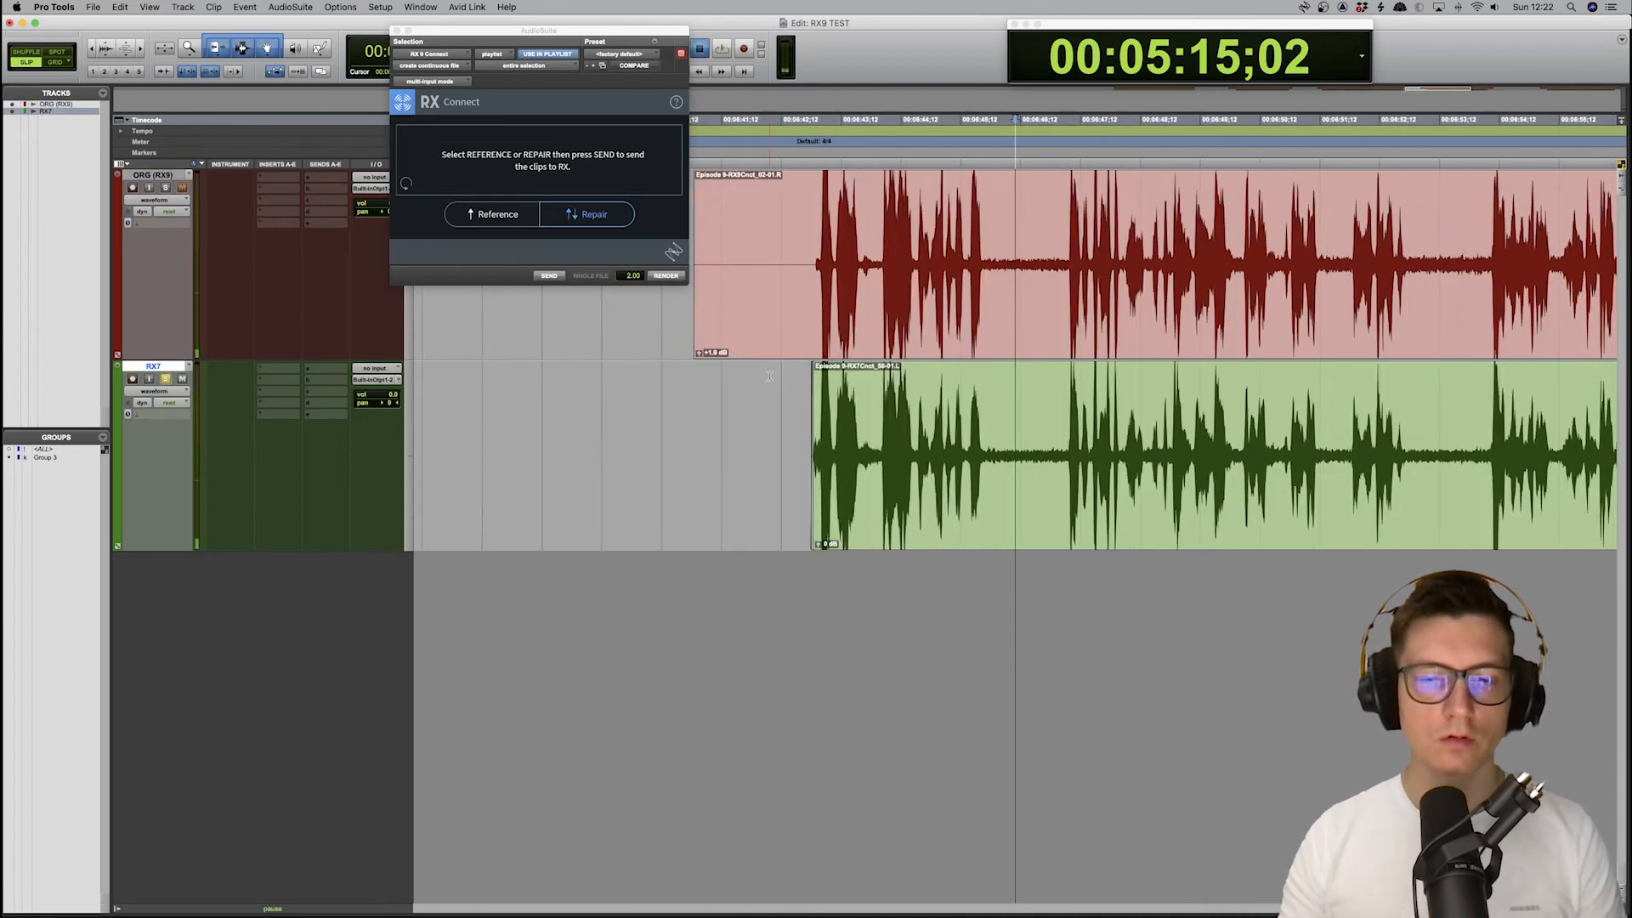
click(947, 202)
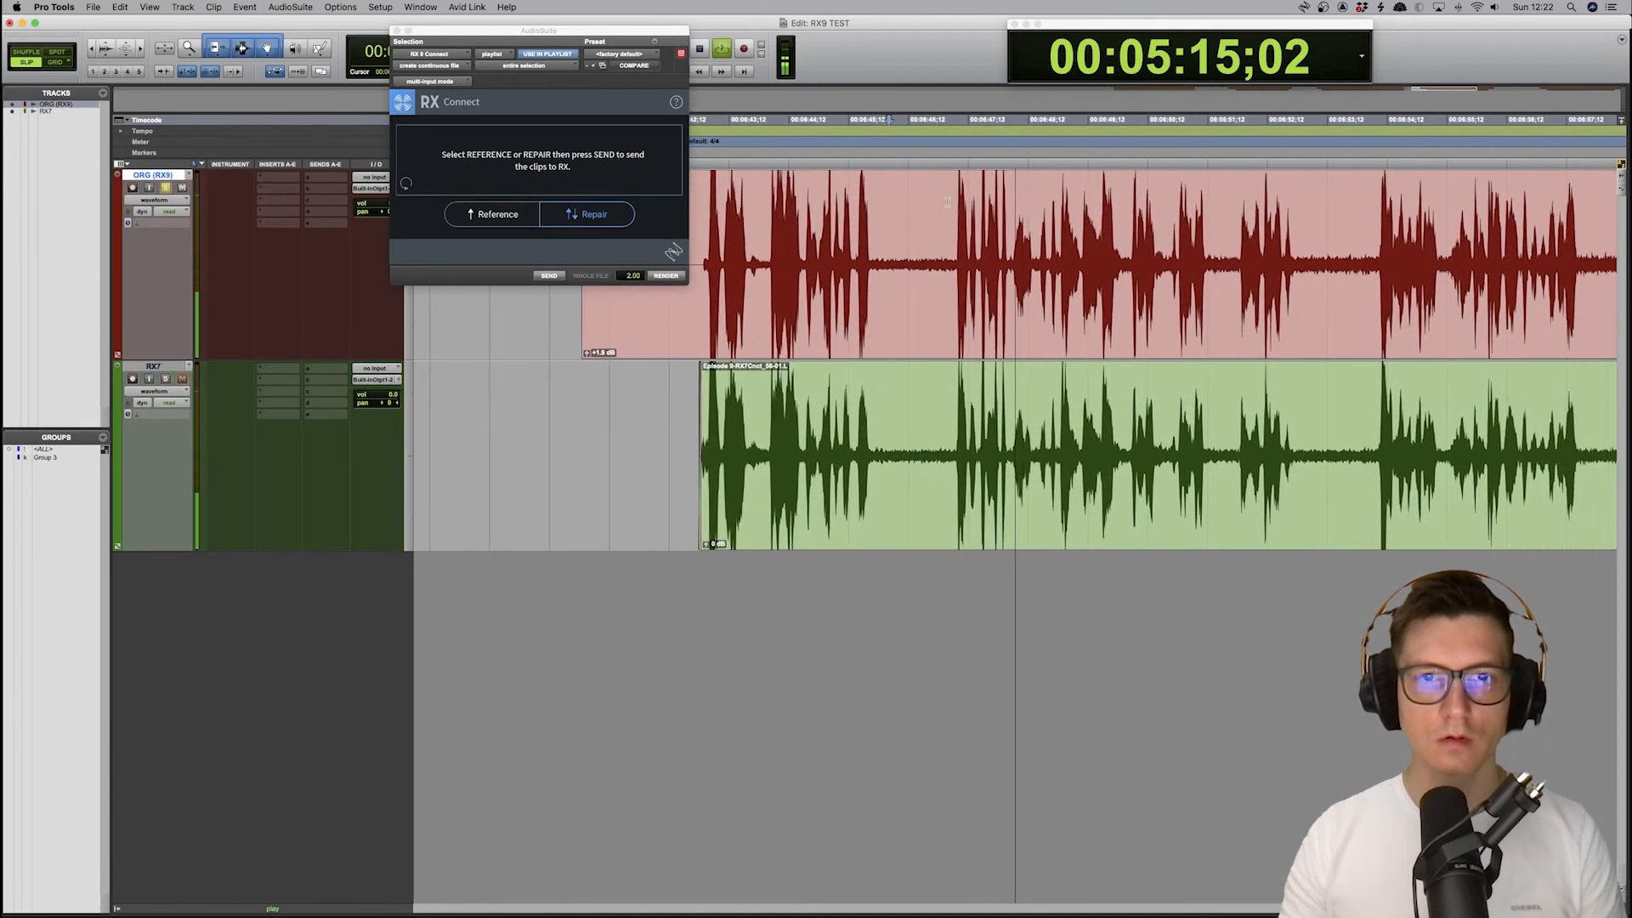
key(space)
key(r)
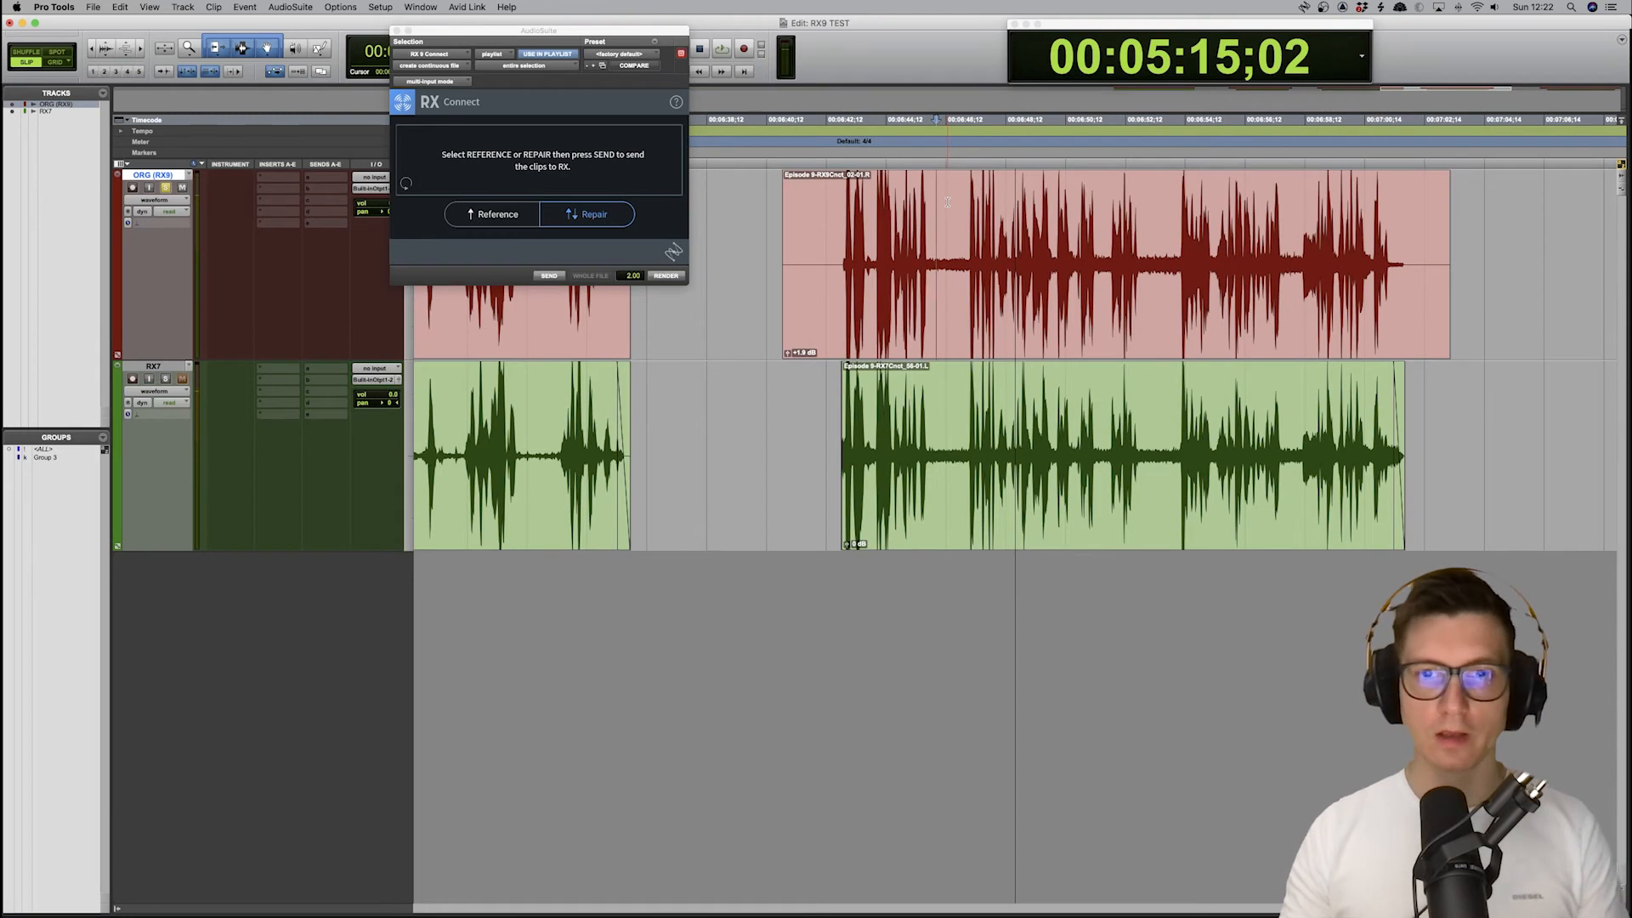
Go to the last ORG (RX9) clip, raise its clip gain to about 14 dB, and play it
key(r)
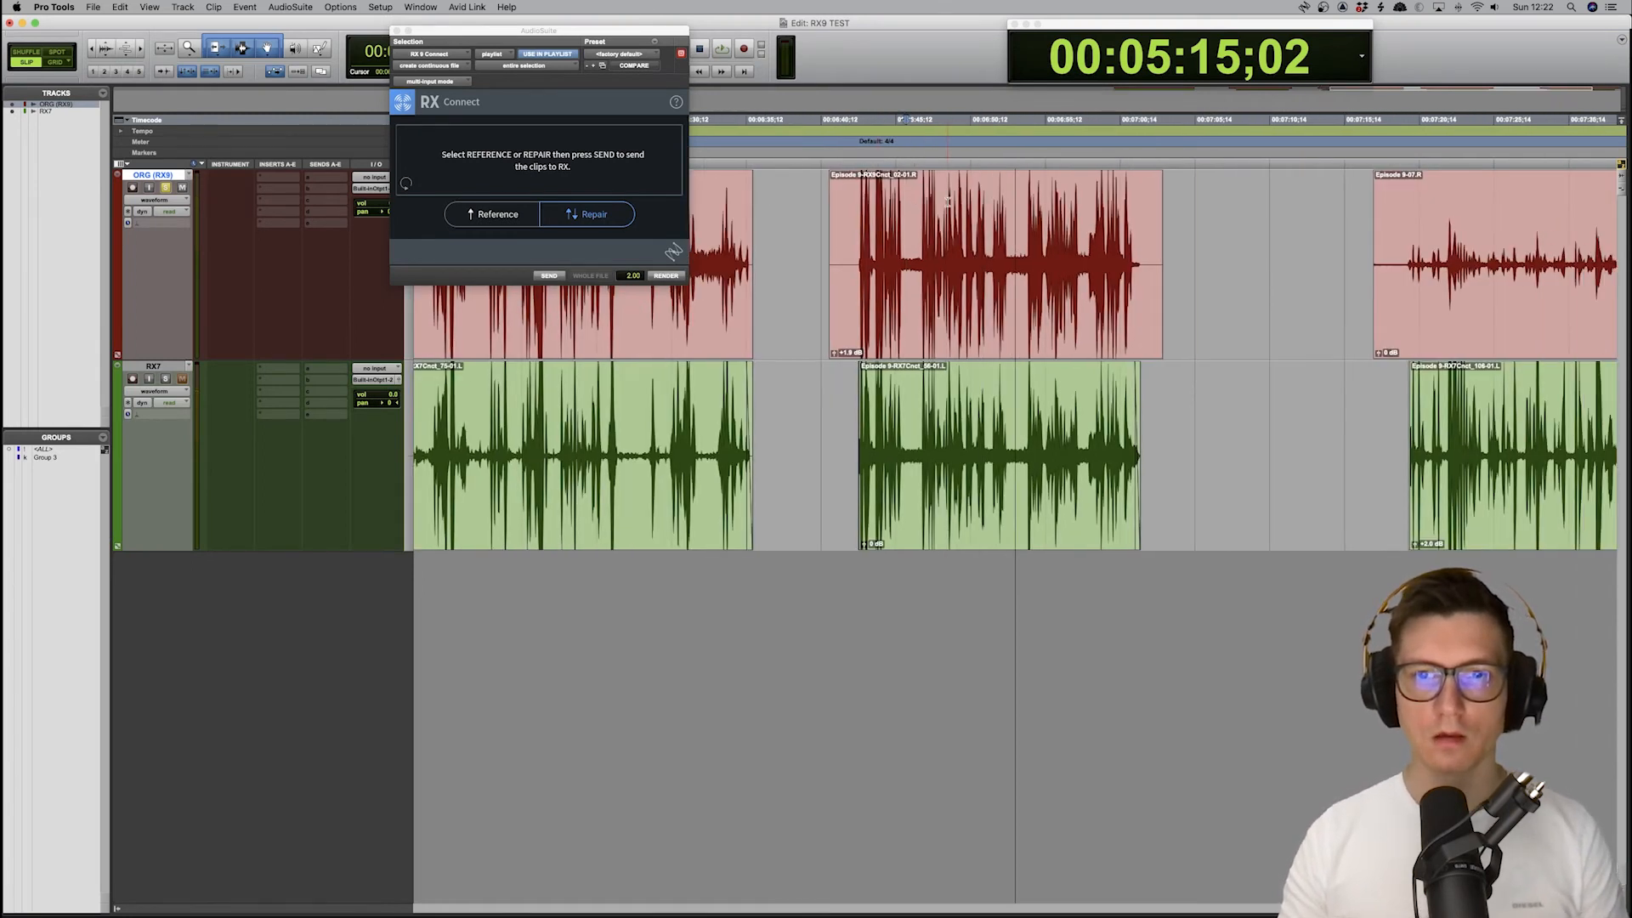
scroll(947, 202, right, 2)
scroll(947, 201, right, 15)
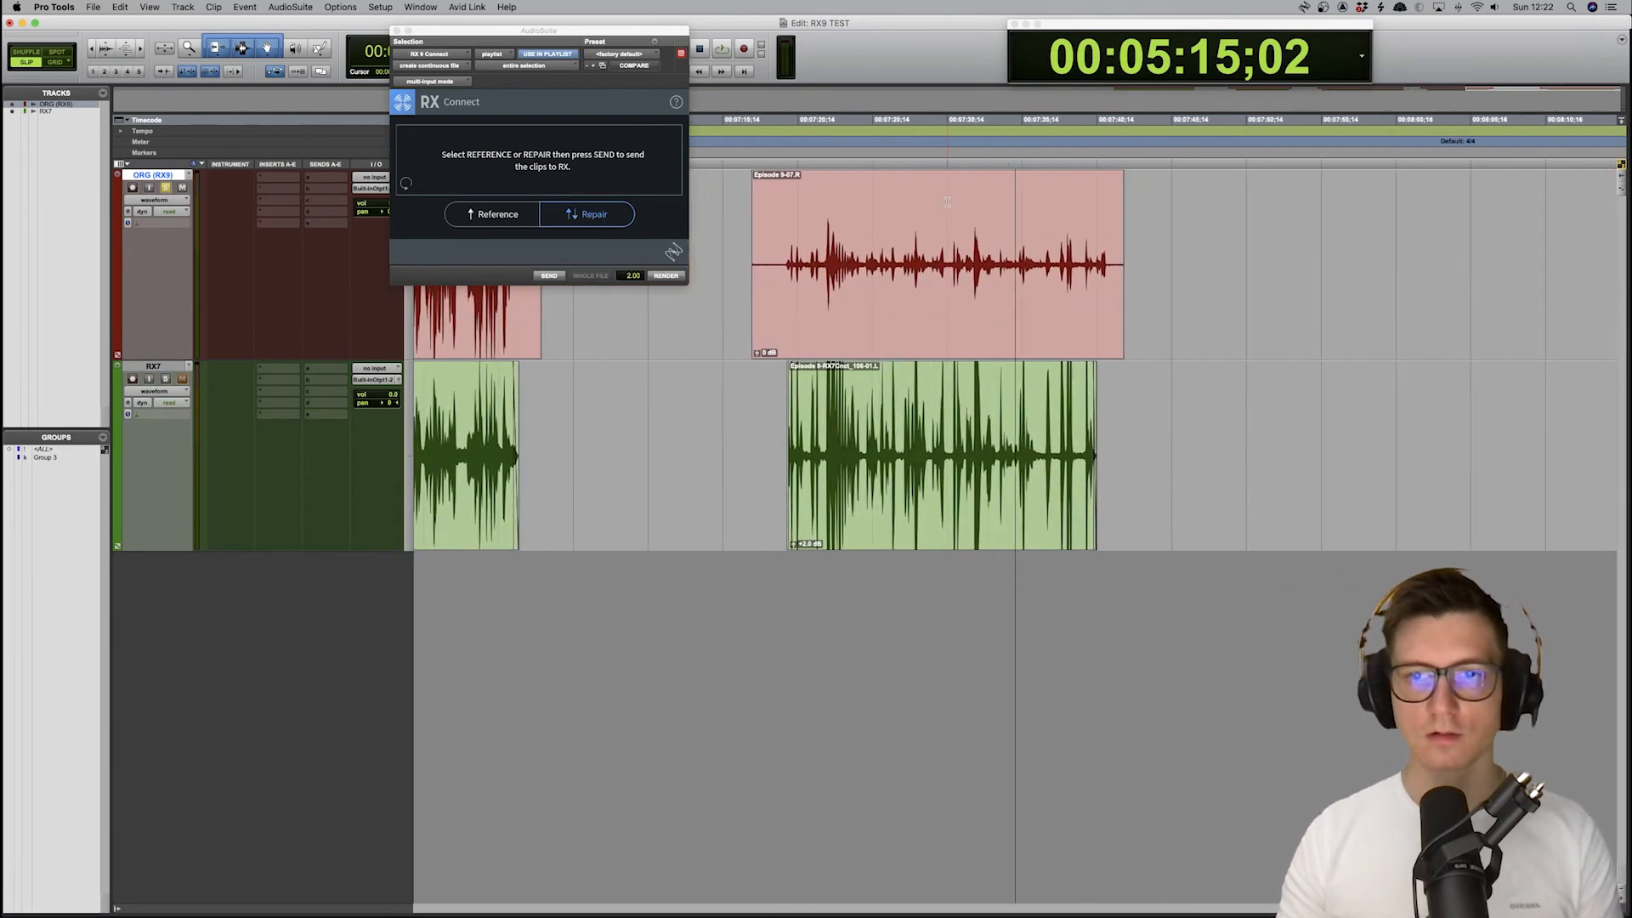
key(r)
key(r)
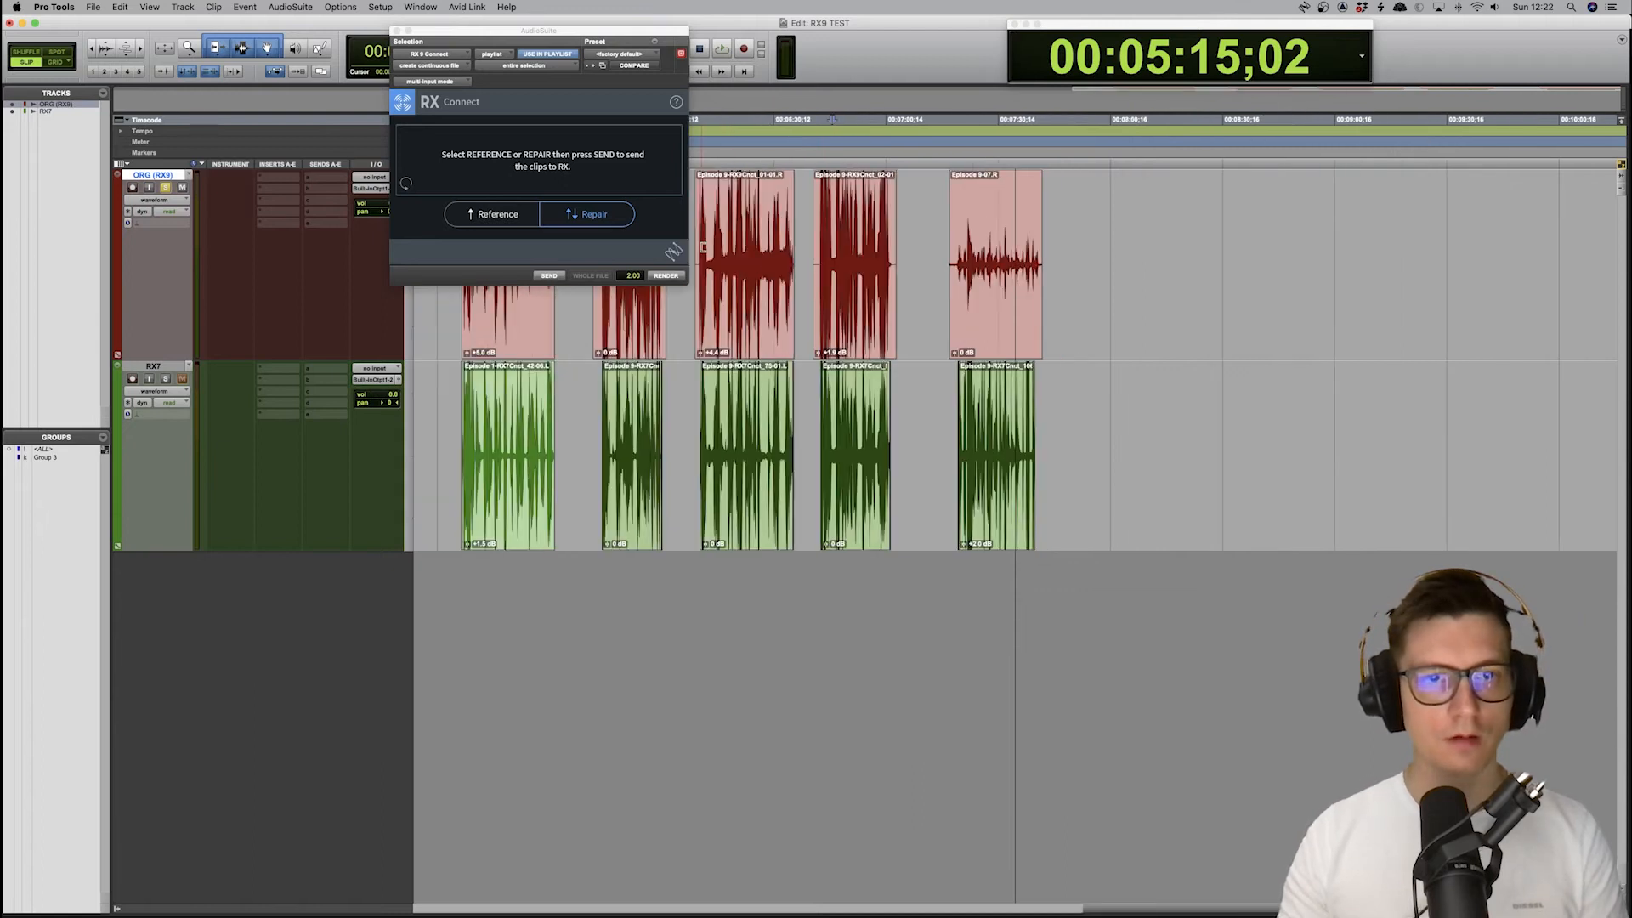
key(t)
key(t)
key(t)
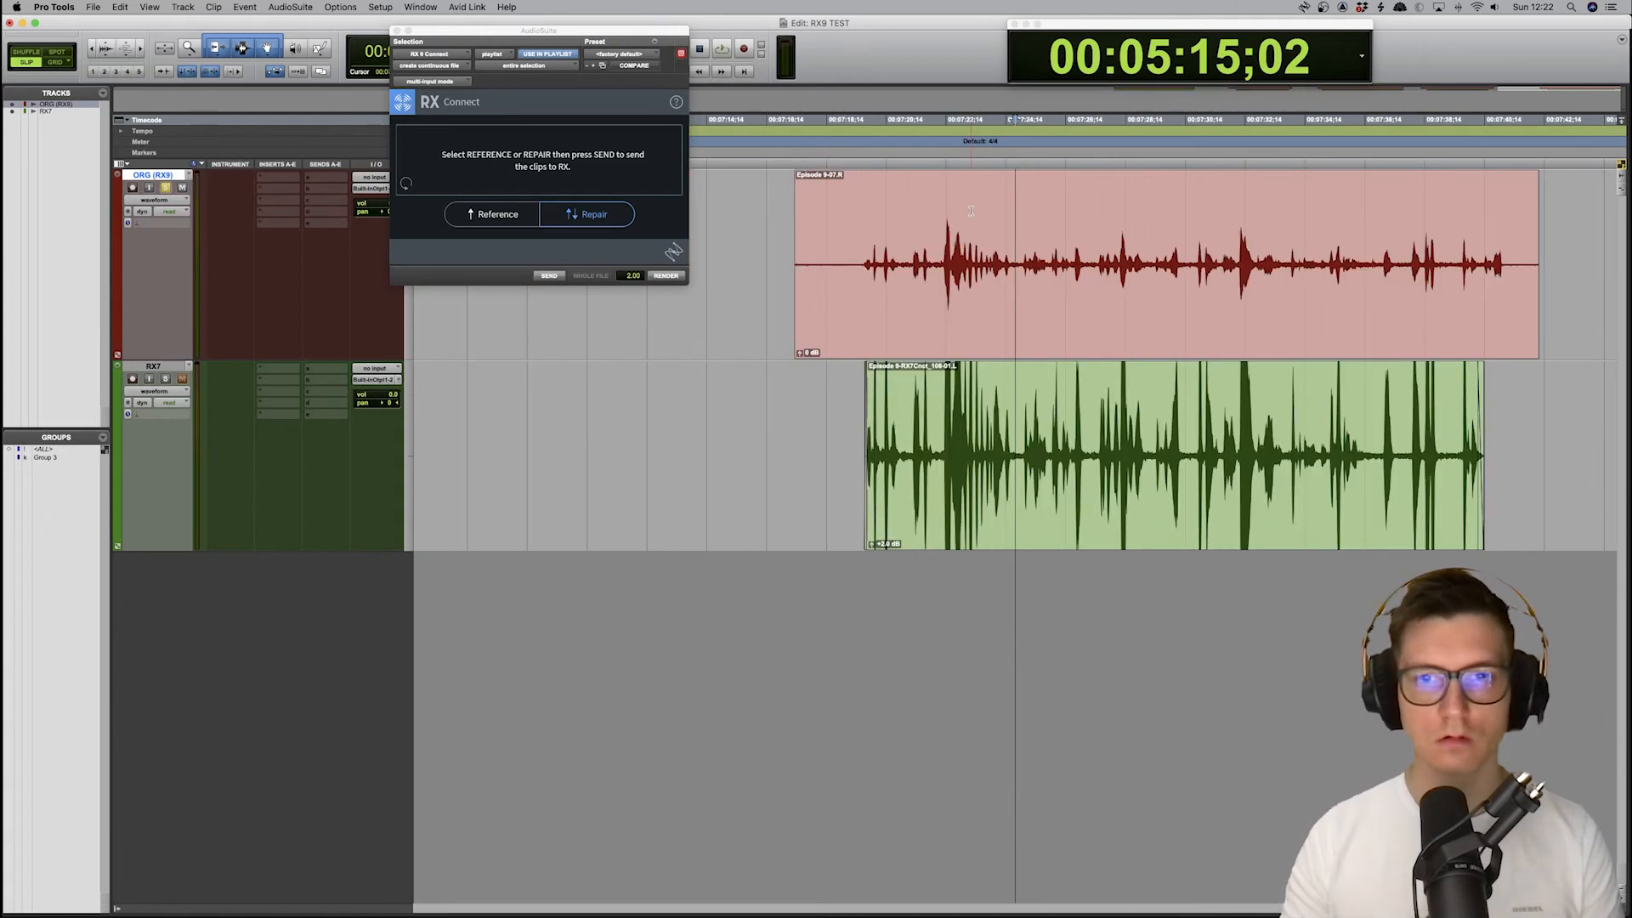
scroll(892, 272, right, 2)
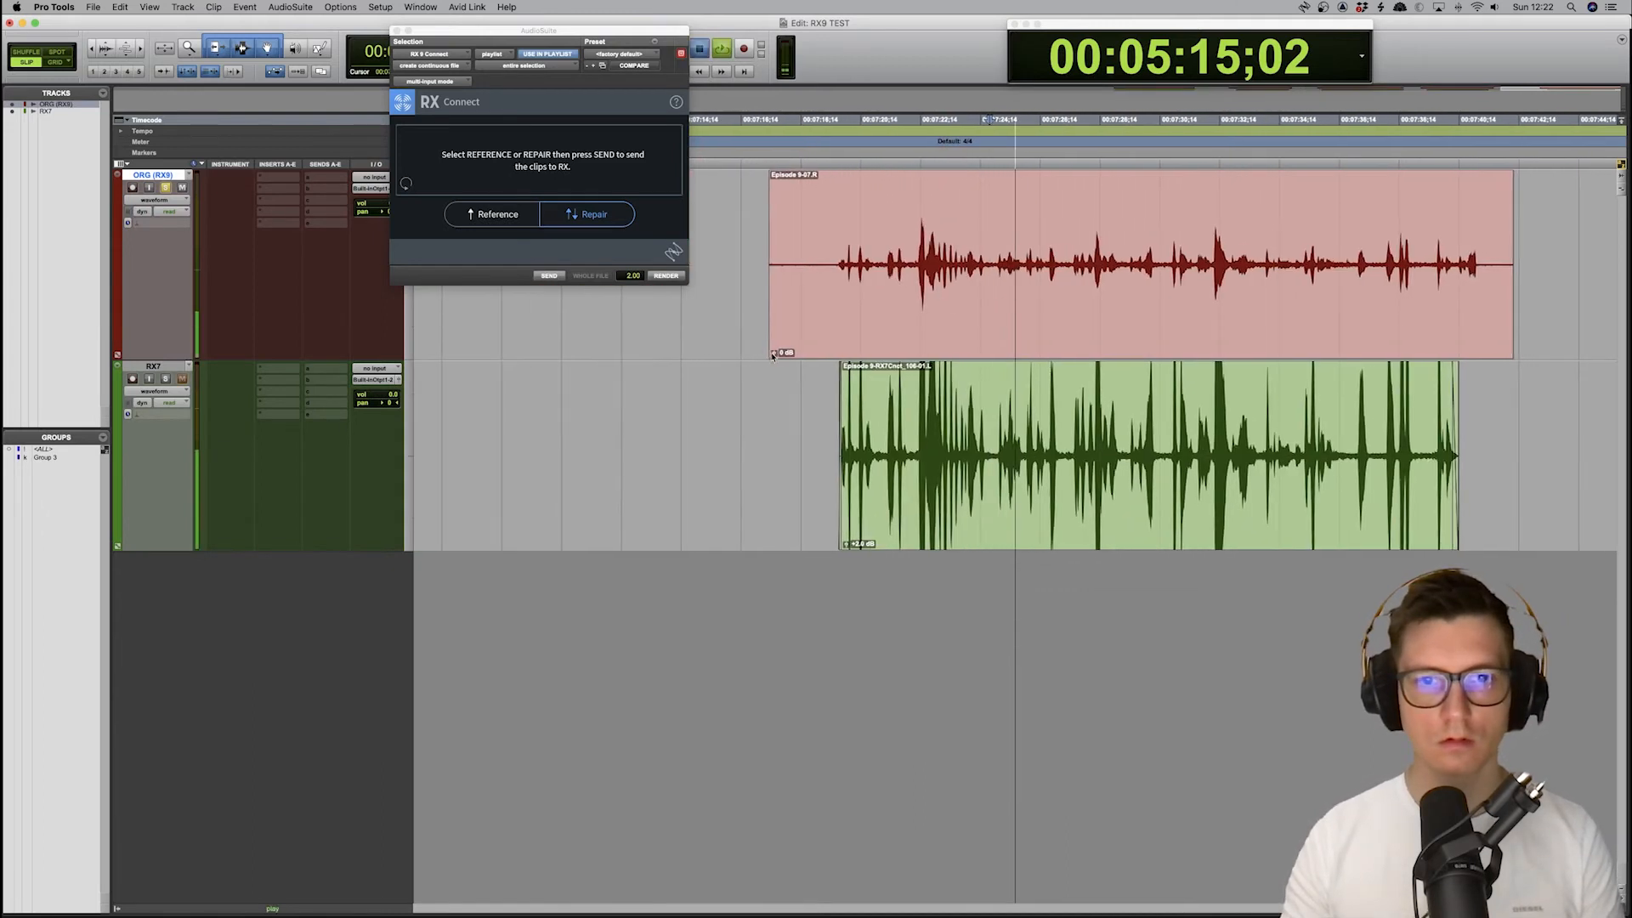
drag(773, 351, 774, 346)
key(space)
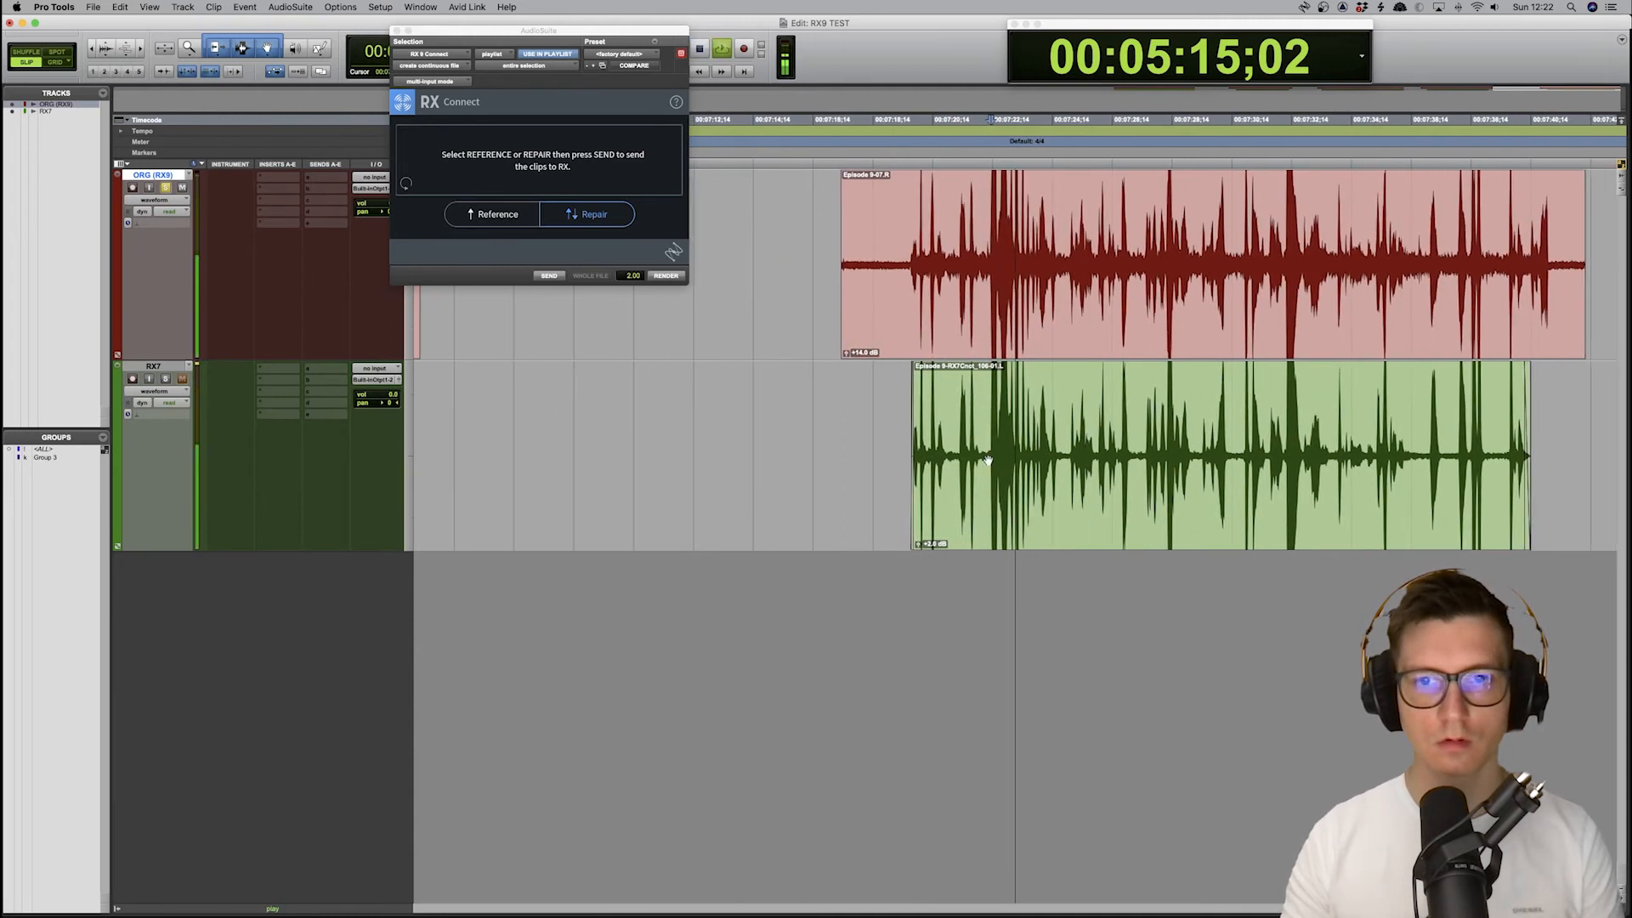
Check the level against the RX7 clip, lower the ORG clip gain to about 12 dB, and trim its start to the dialogue
click(924, 418)
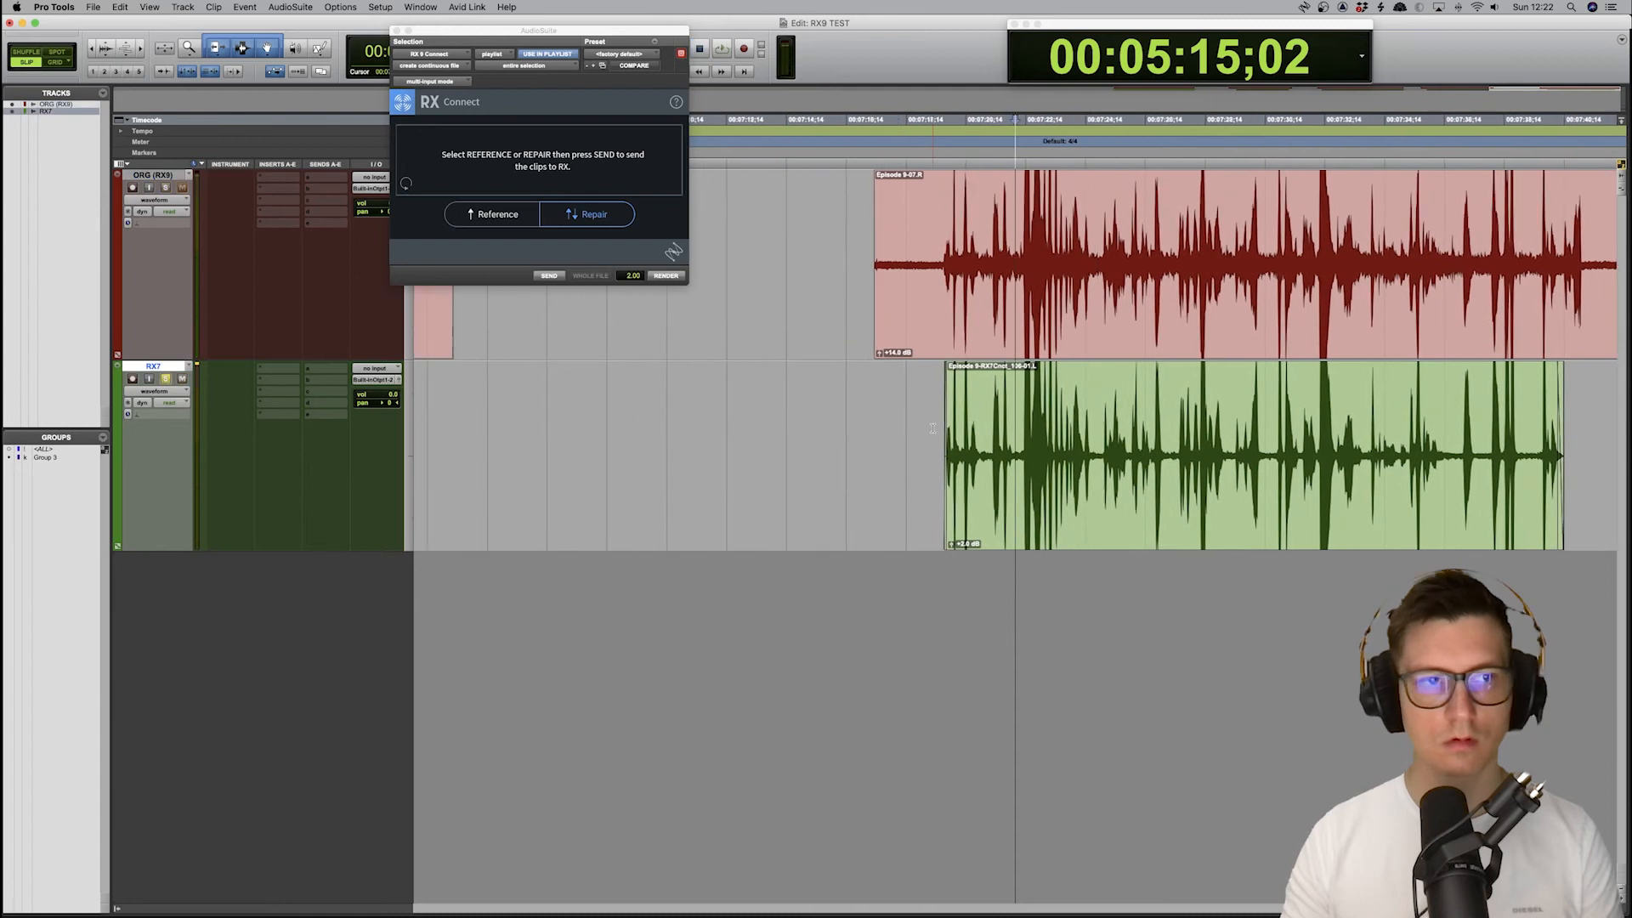
key(space)
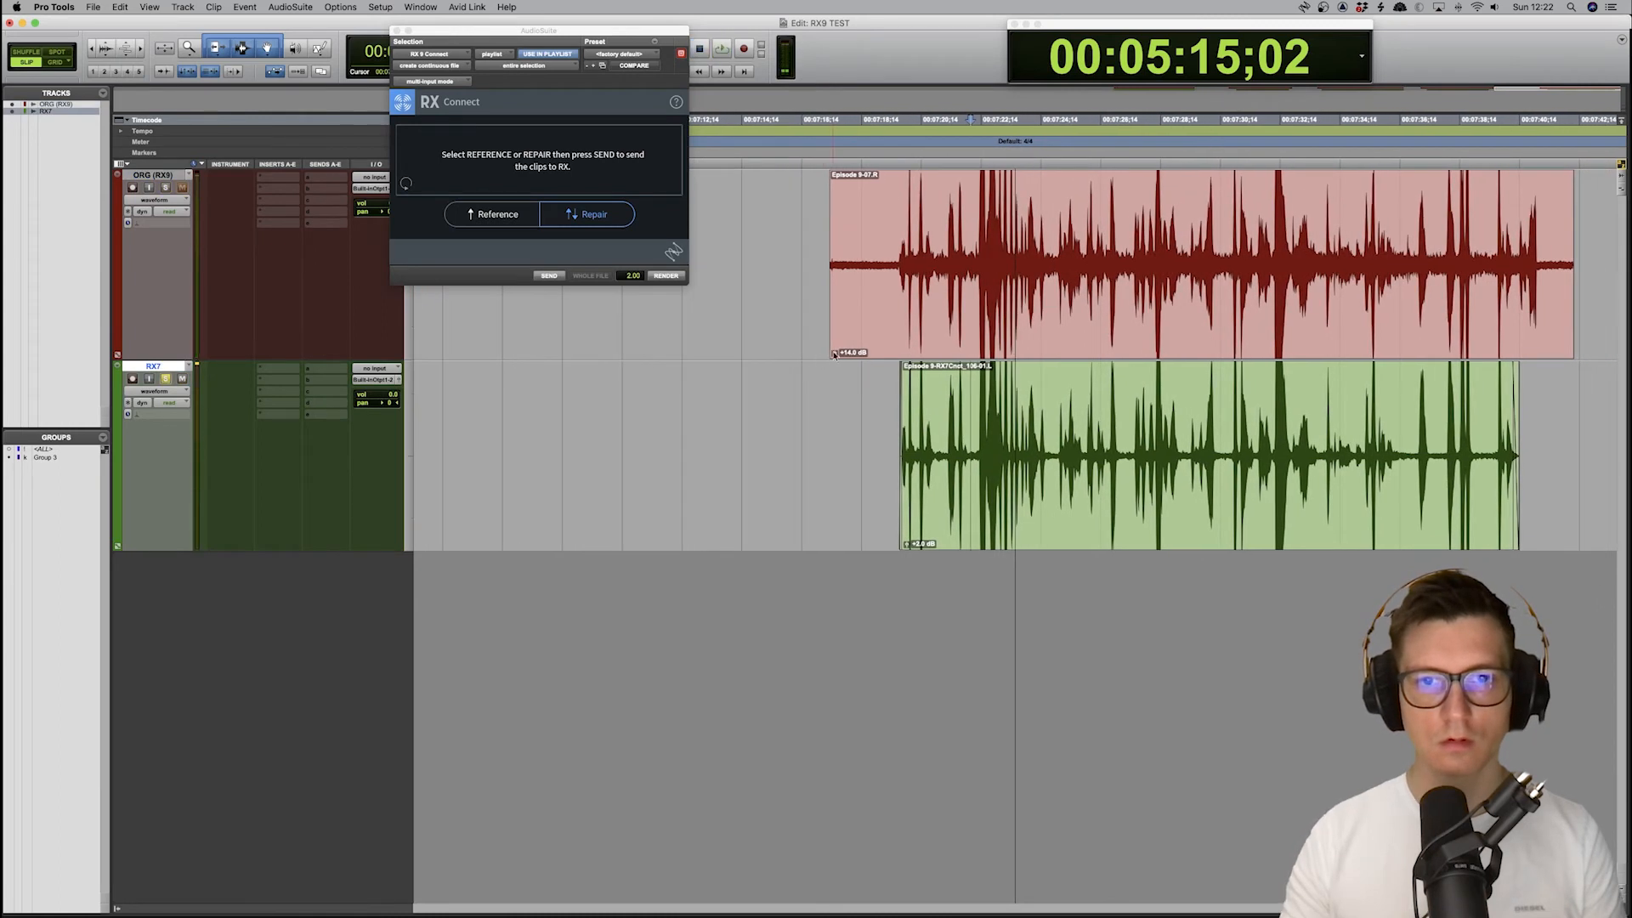
drag(835, 352, 836, 361)
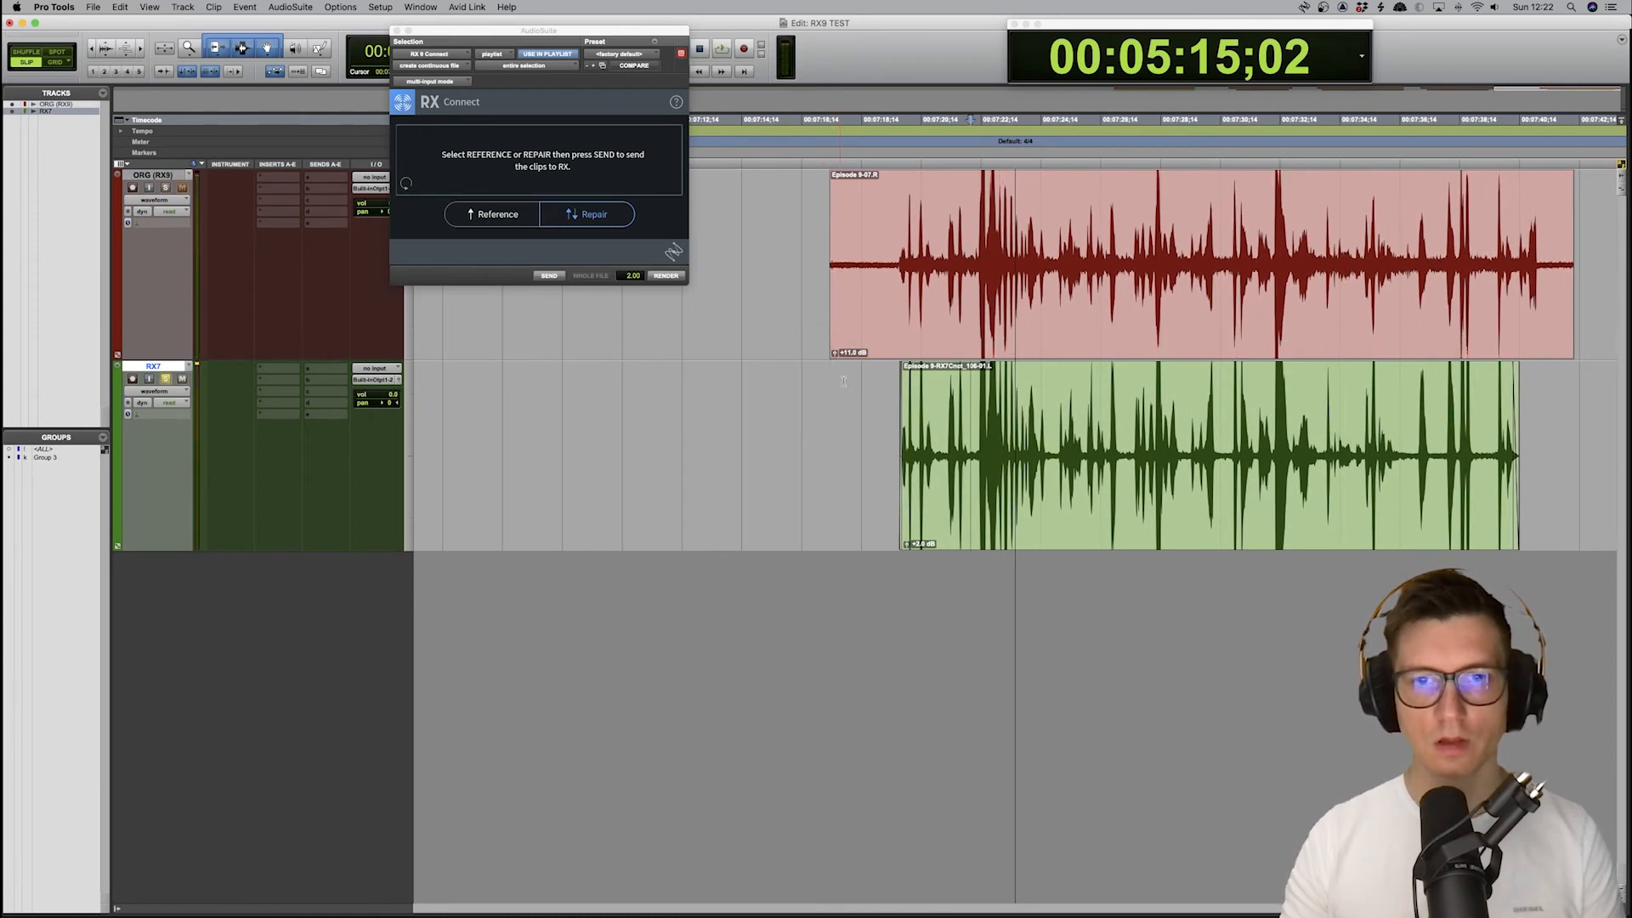
click(895, 249)
key(a)
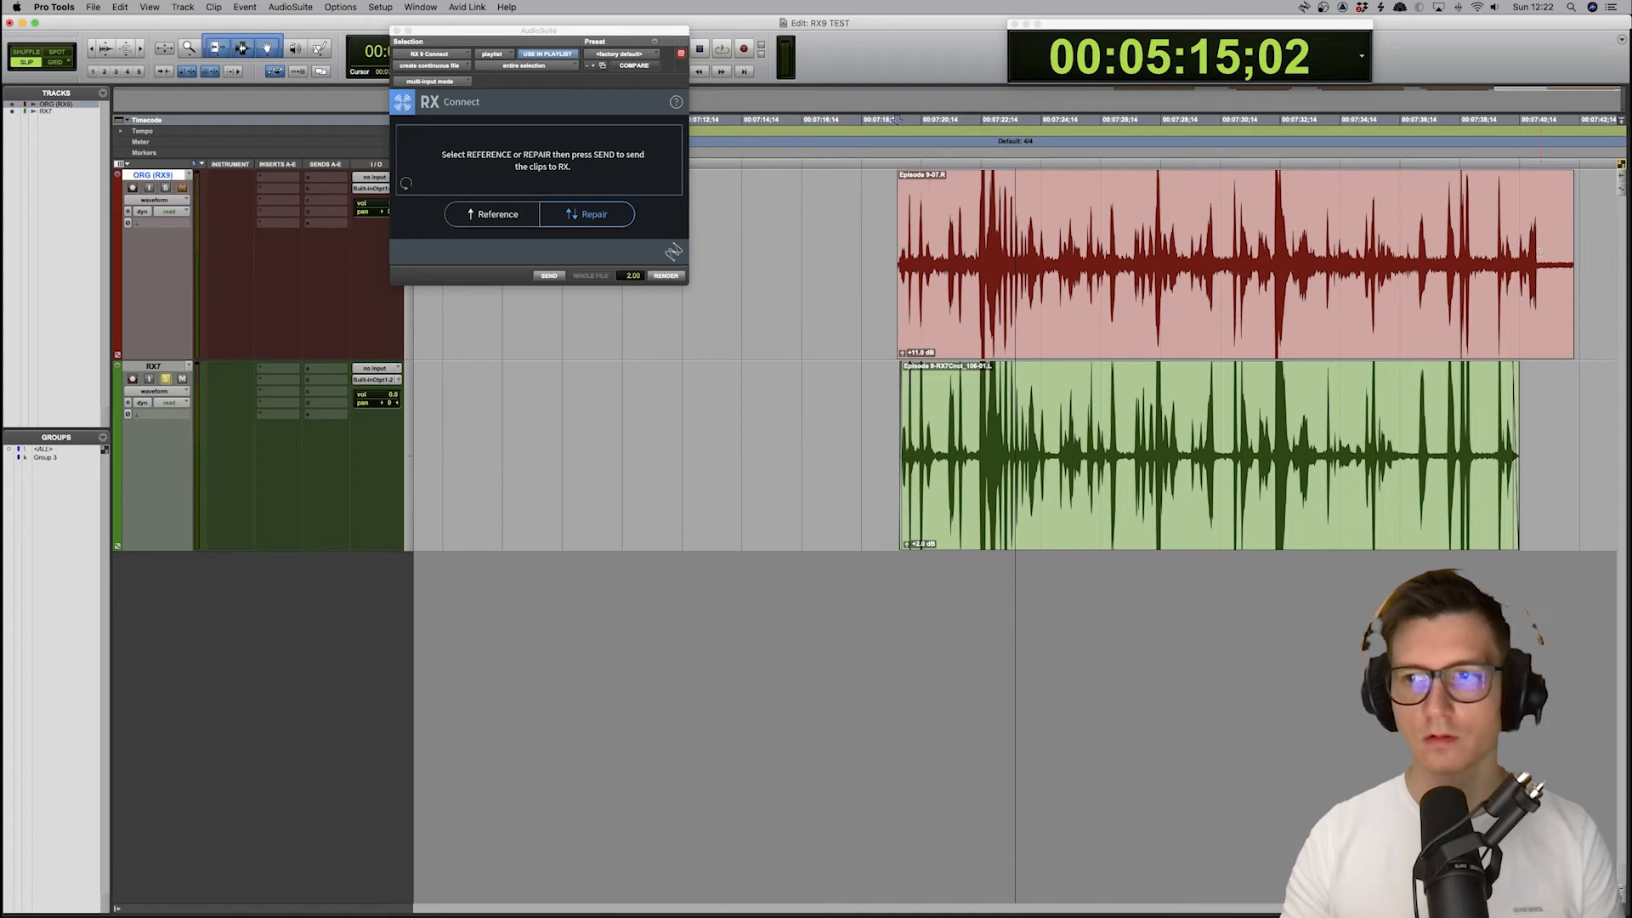
Play the unprocessed ORG clip against its RX7 version, and stop playback
key(t)
key(space)
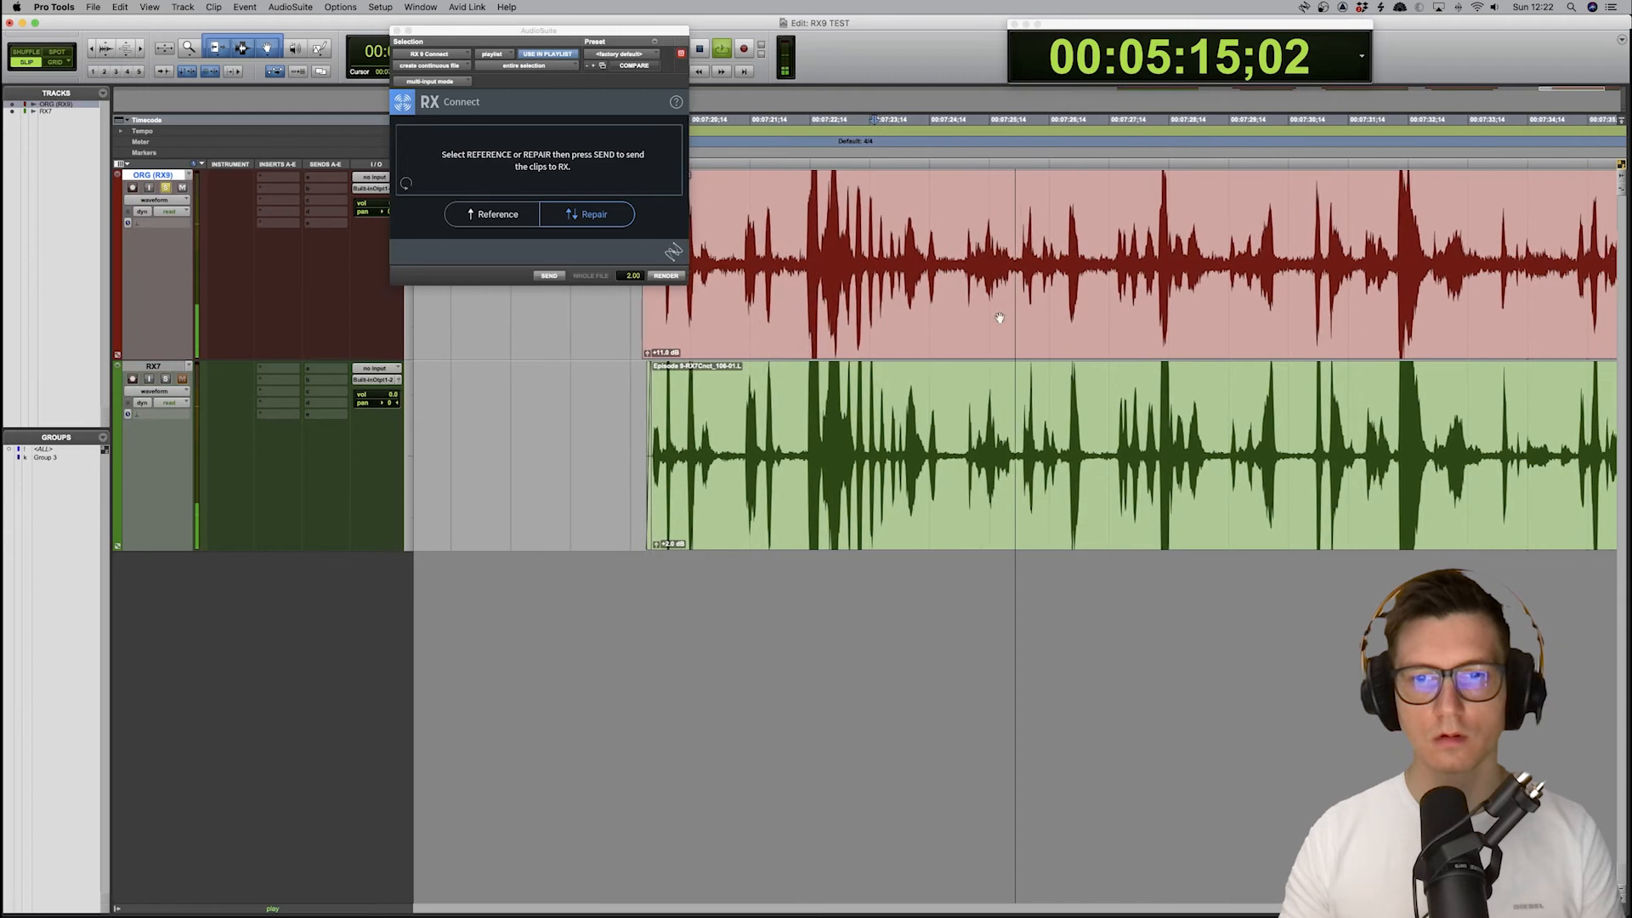
click(930, 411)
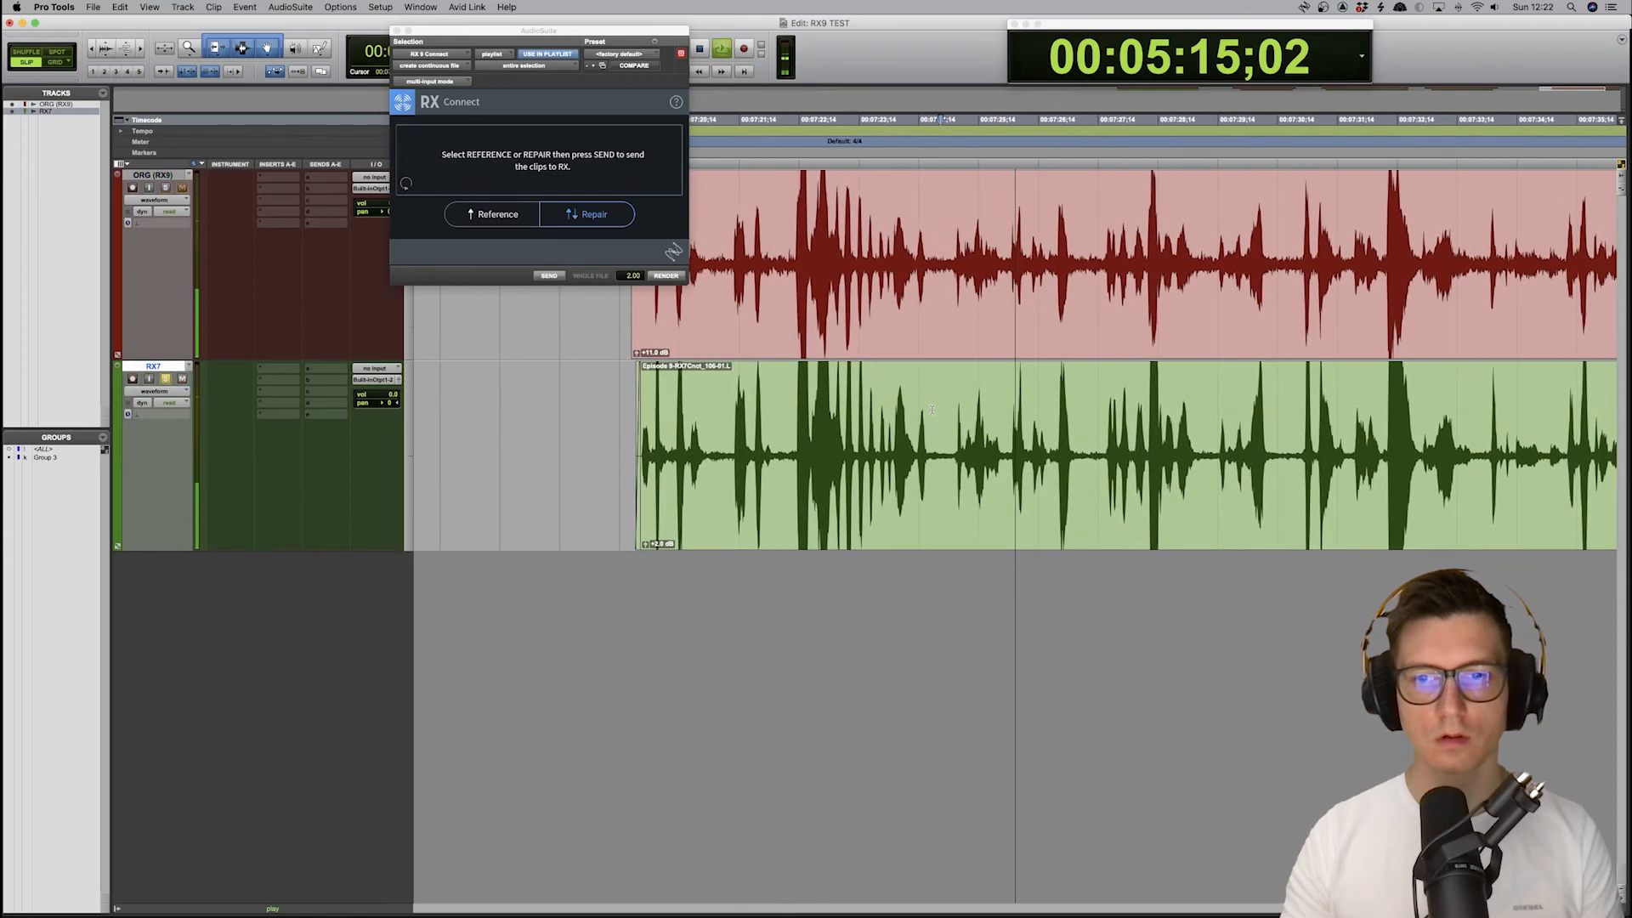
key(space)
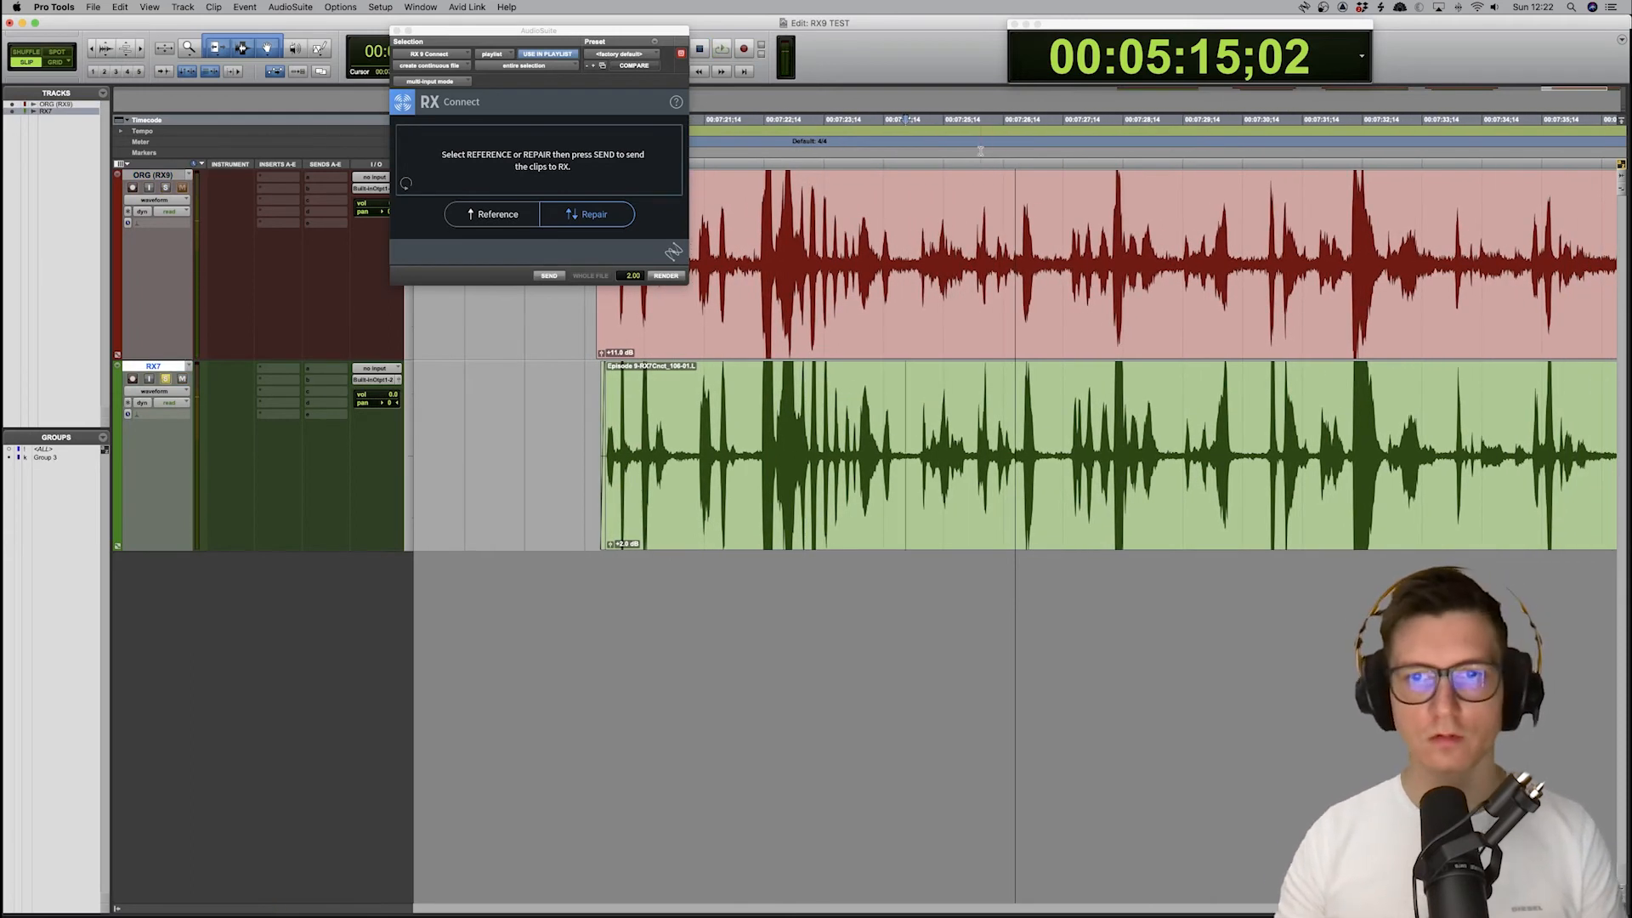
Trim the ORG clip's end to match the RX7 clip, and split it into four pieces separated by gaps
key(r)
key(super+alt+bracketright)
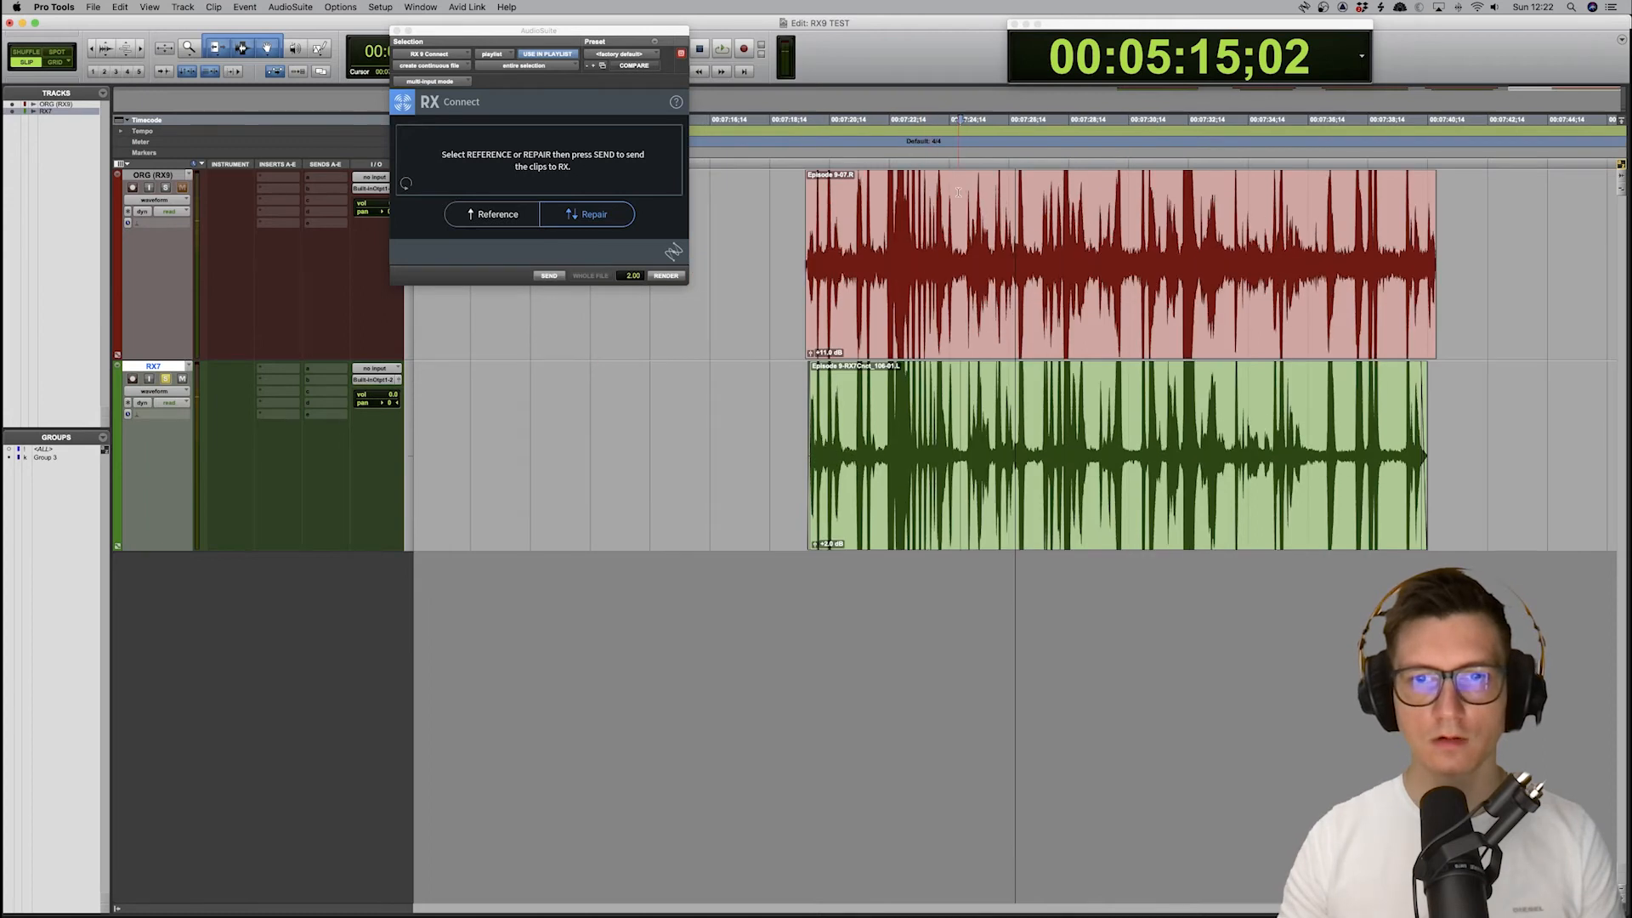
click(881, 207)
key(t)
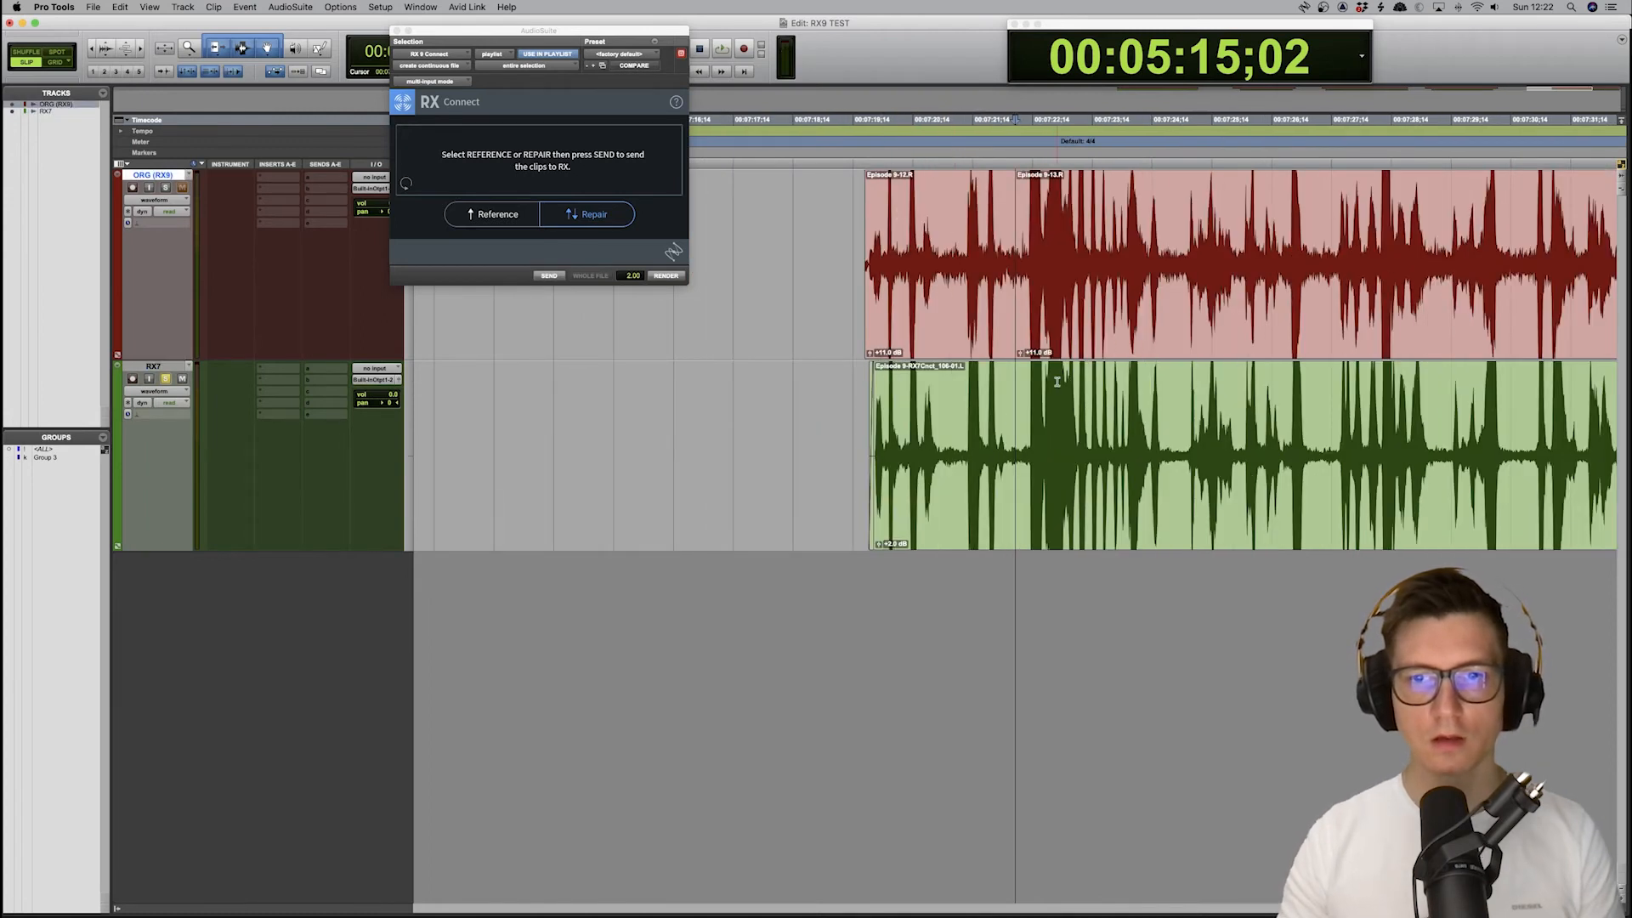
click(953, 304)
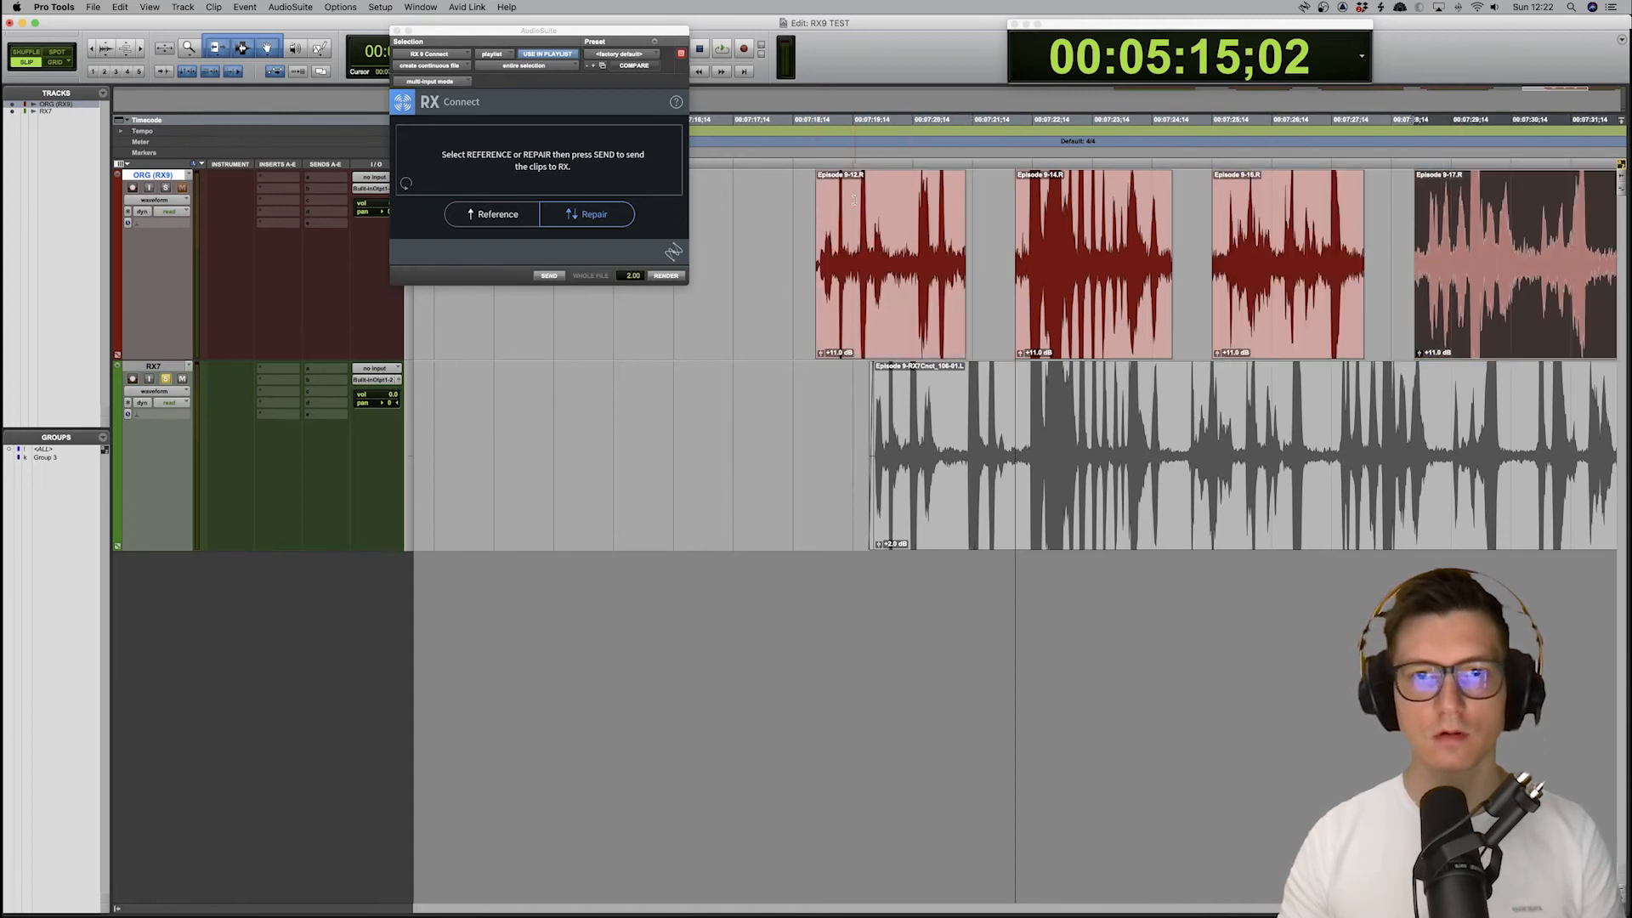
Play the separated ORG dialogue pieces across the gaps, and stop playback
key(shift+s)
key(space)
key(t)
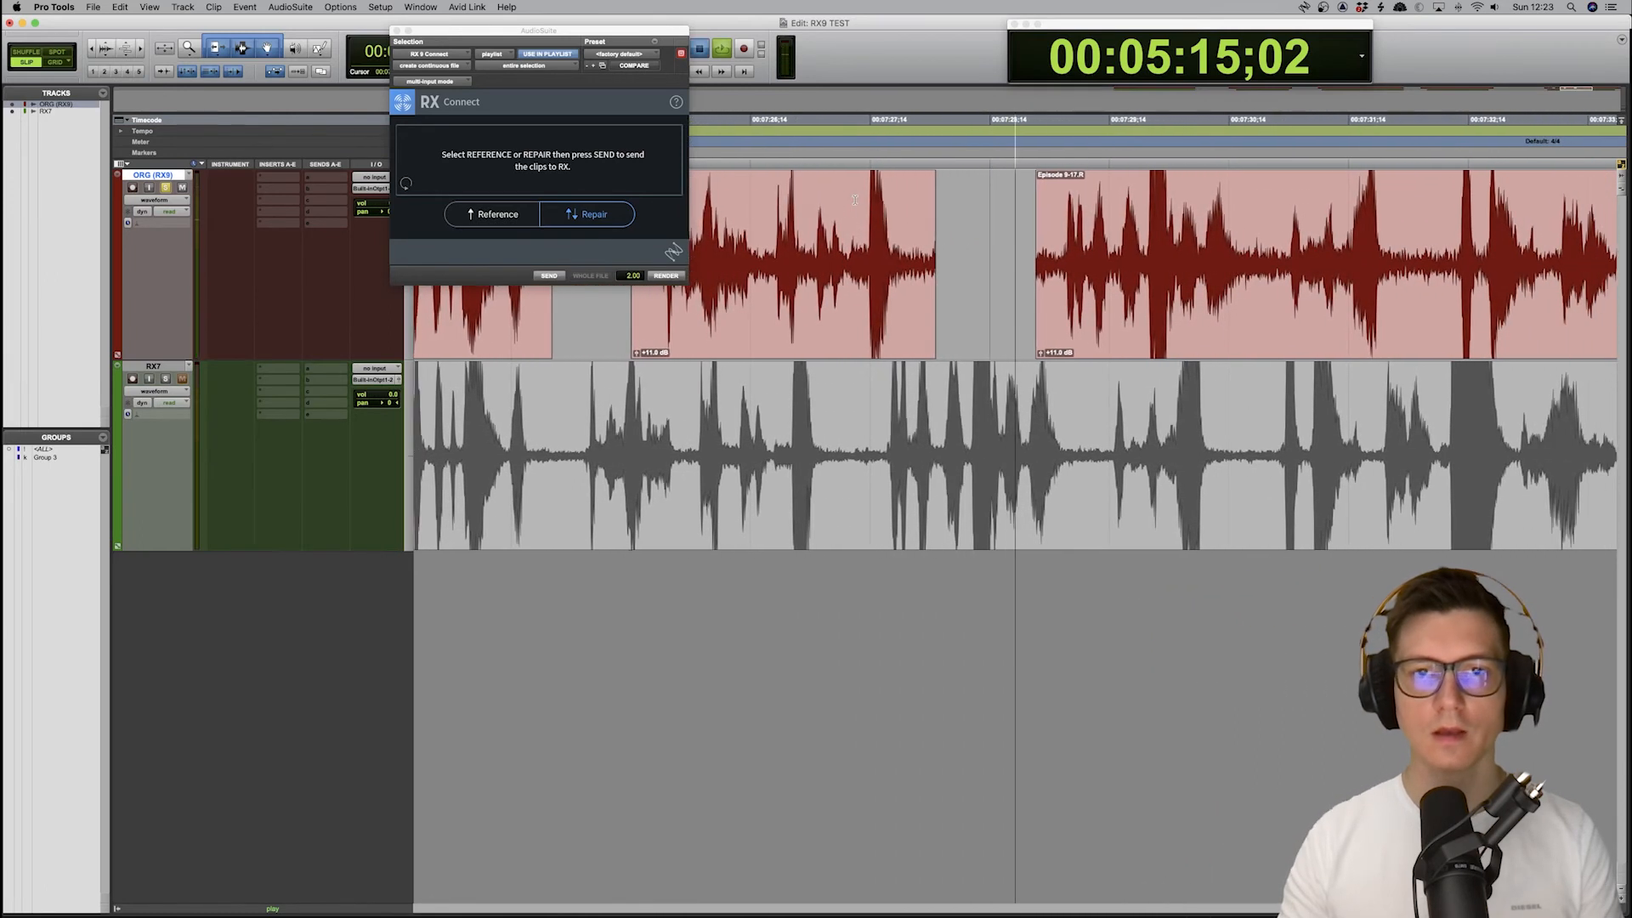
key(space)
Select all the separated ORG pieces and send them to RX for repair
key(r)
key(r)
click(877, 336)
shift+click(1168, 336)
click(557, 279)
click(549, 276)
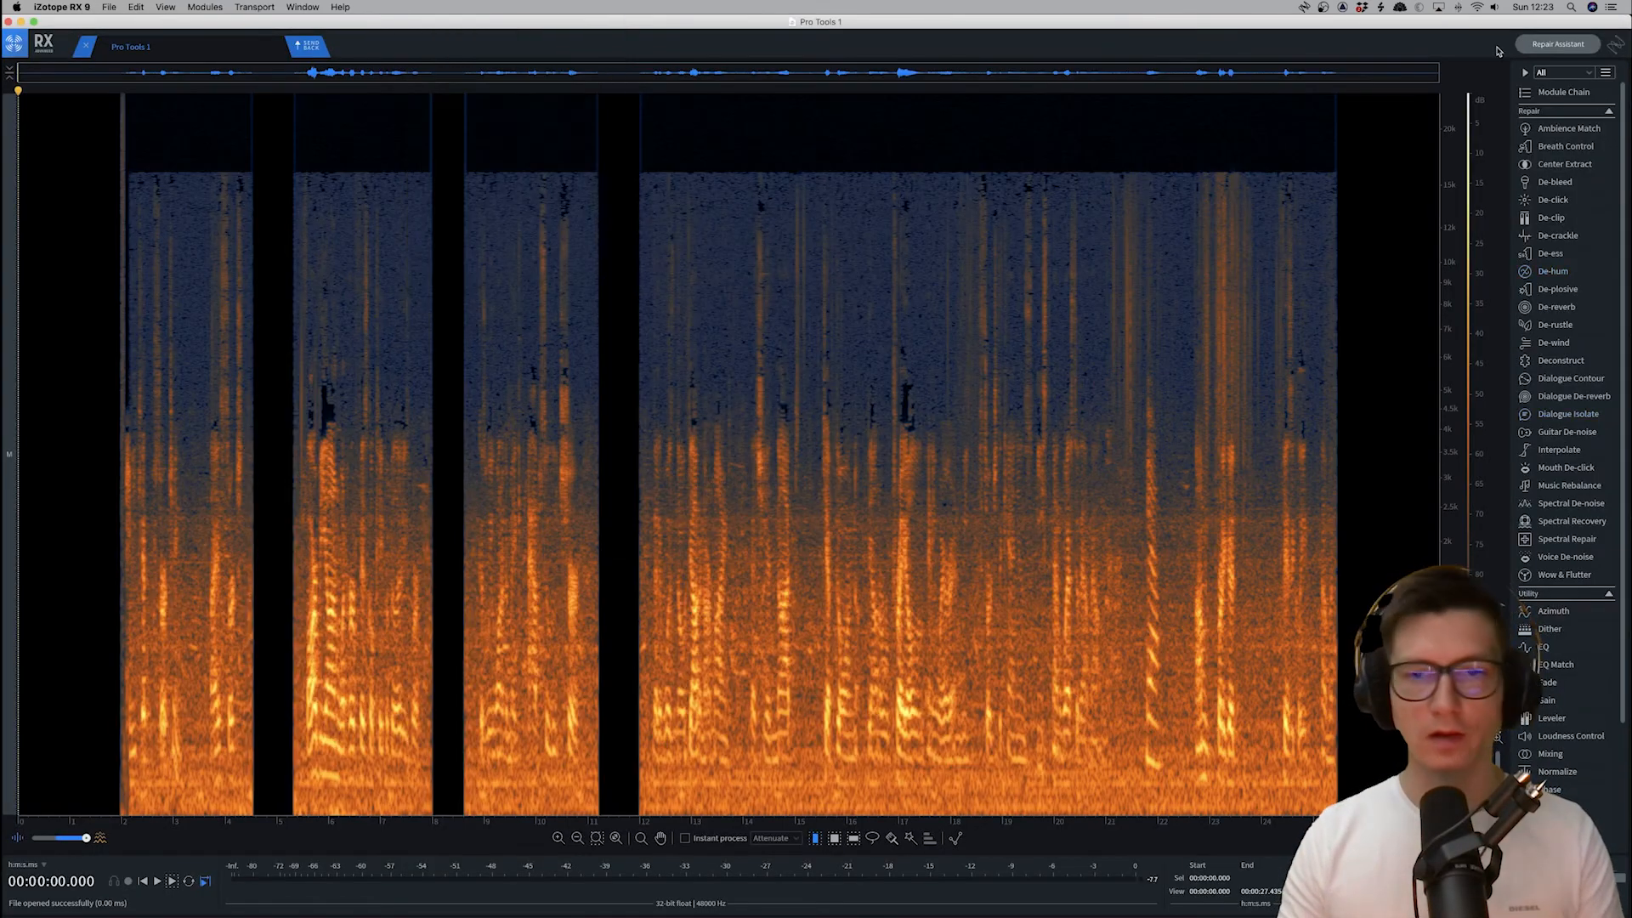
Open Ambience Match with the Complex ambience type, and play the dialogue from about 13 s
click(1567, 129)
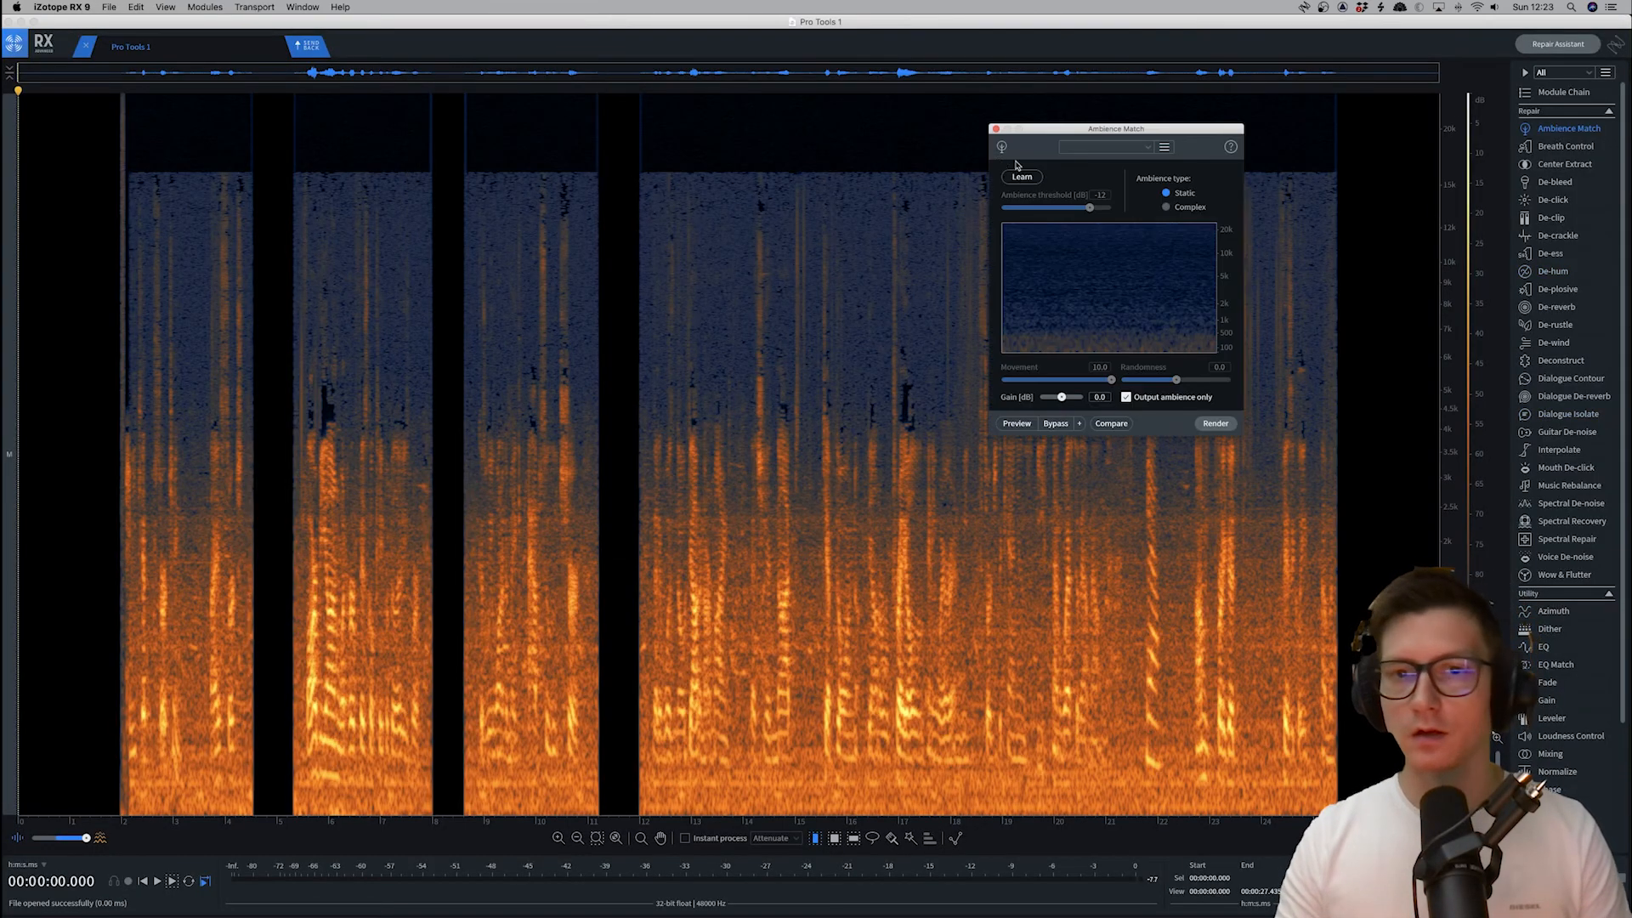
click(1166, 207)
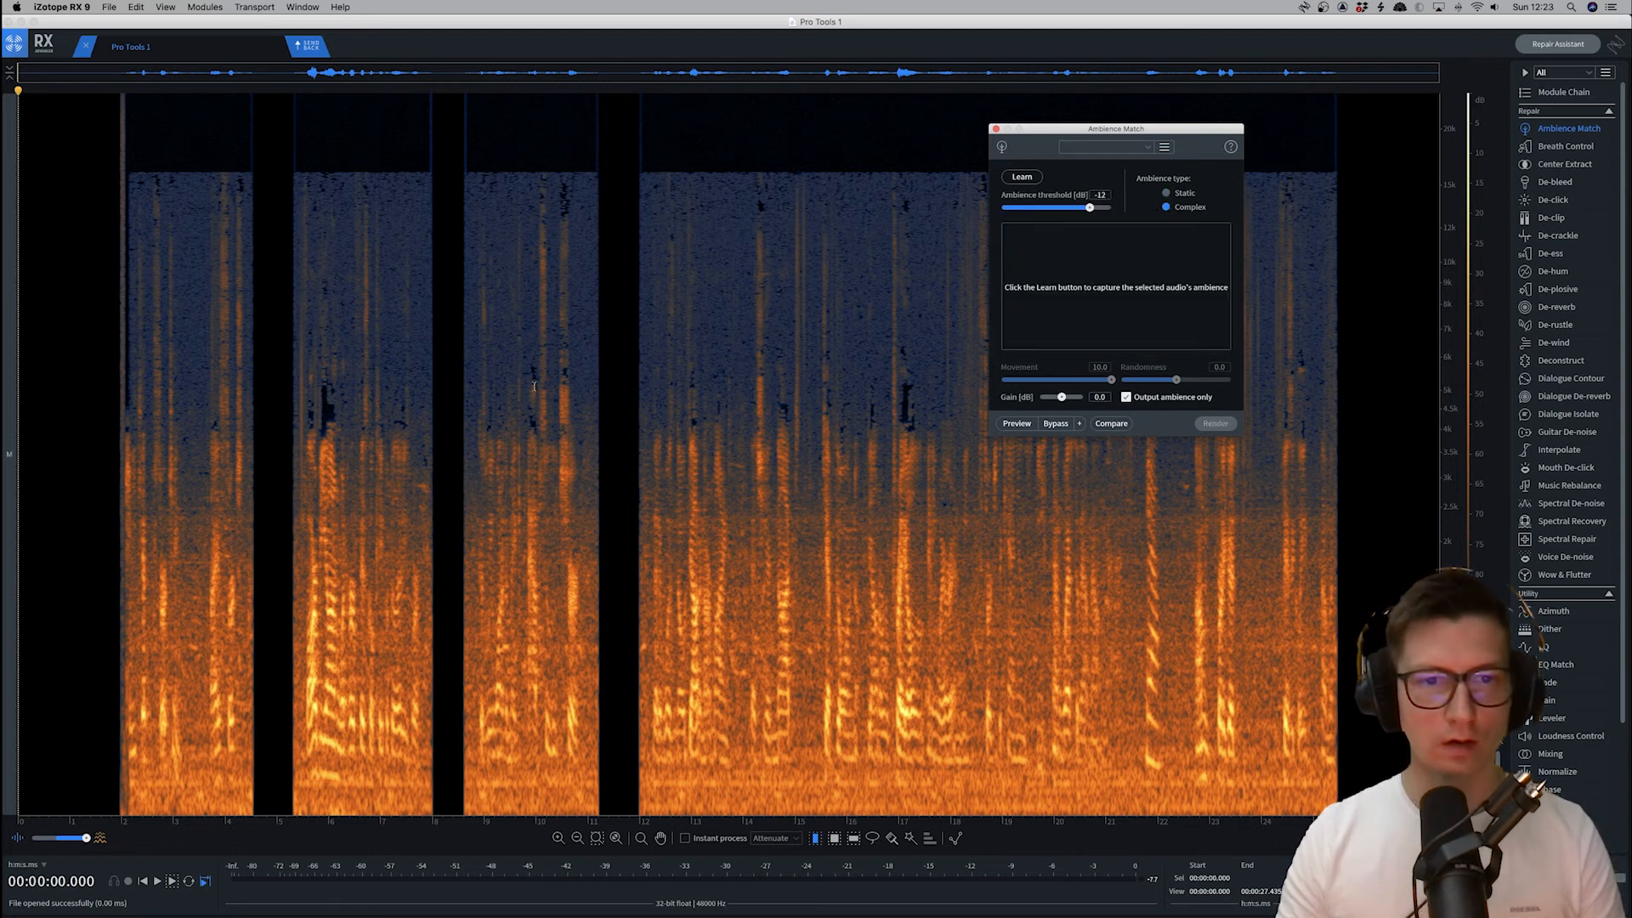
scroll(535, 387, up, 3)
scroll(684, 416, right, 3)
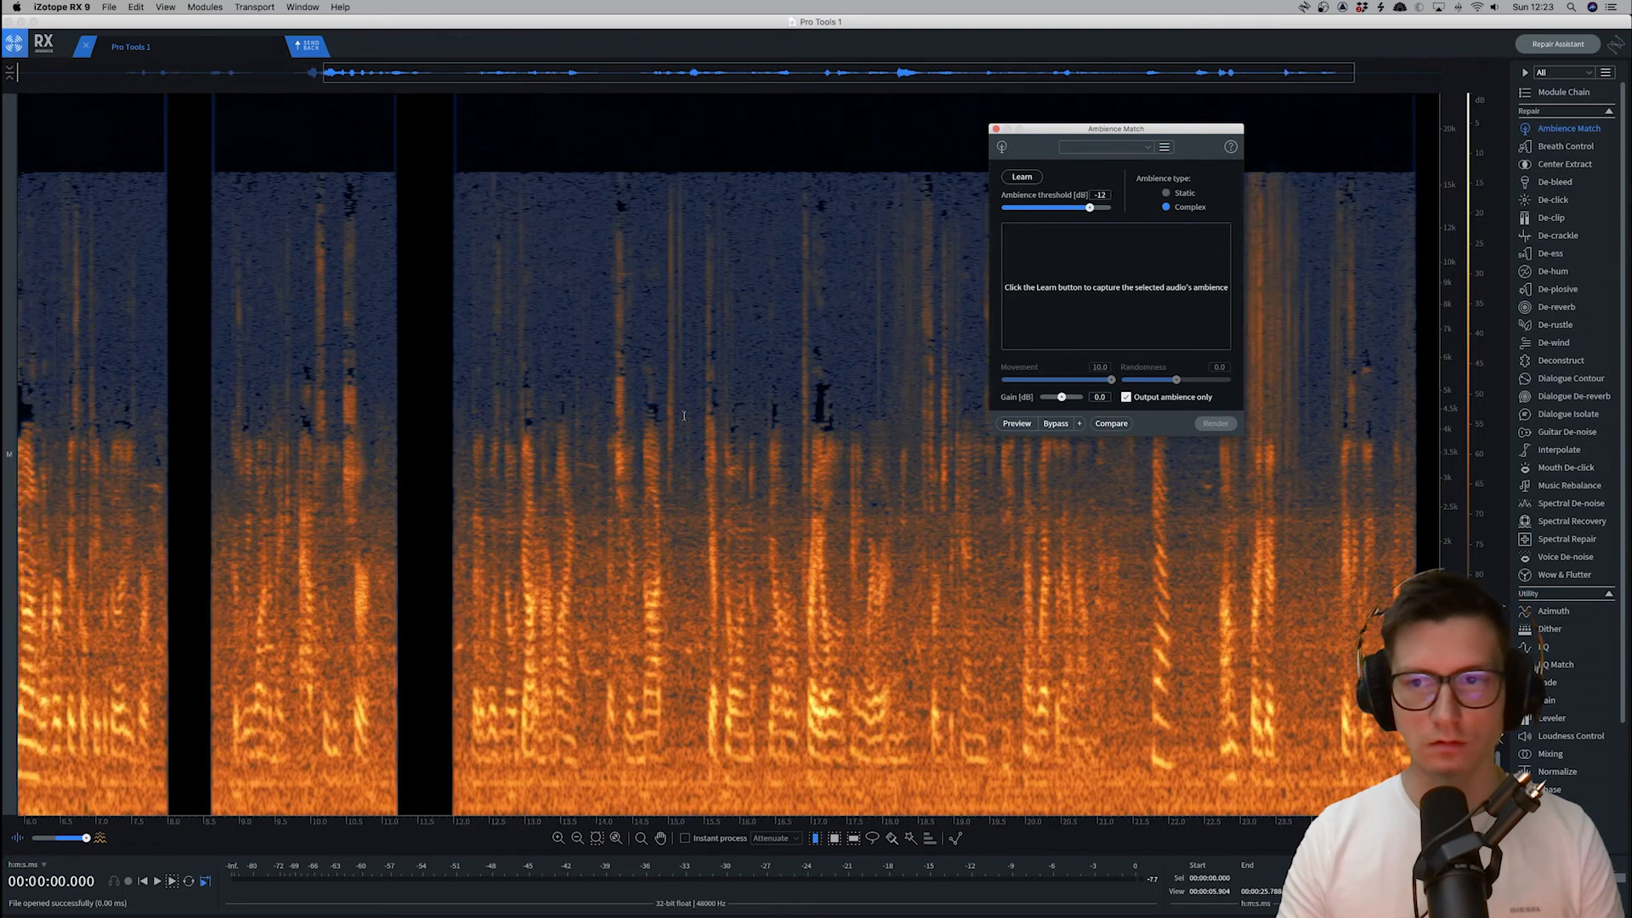
scroll(370, 389, left, 5)
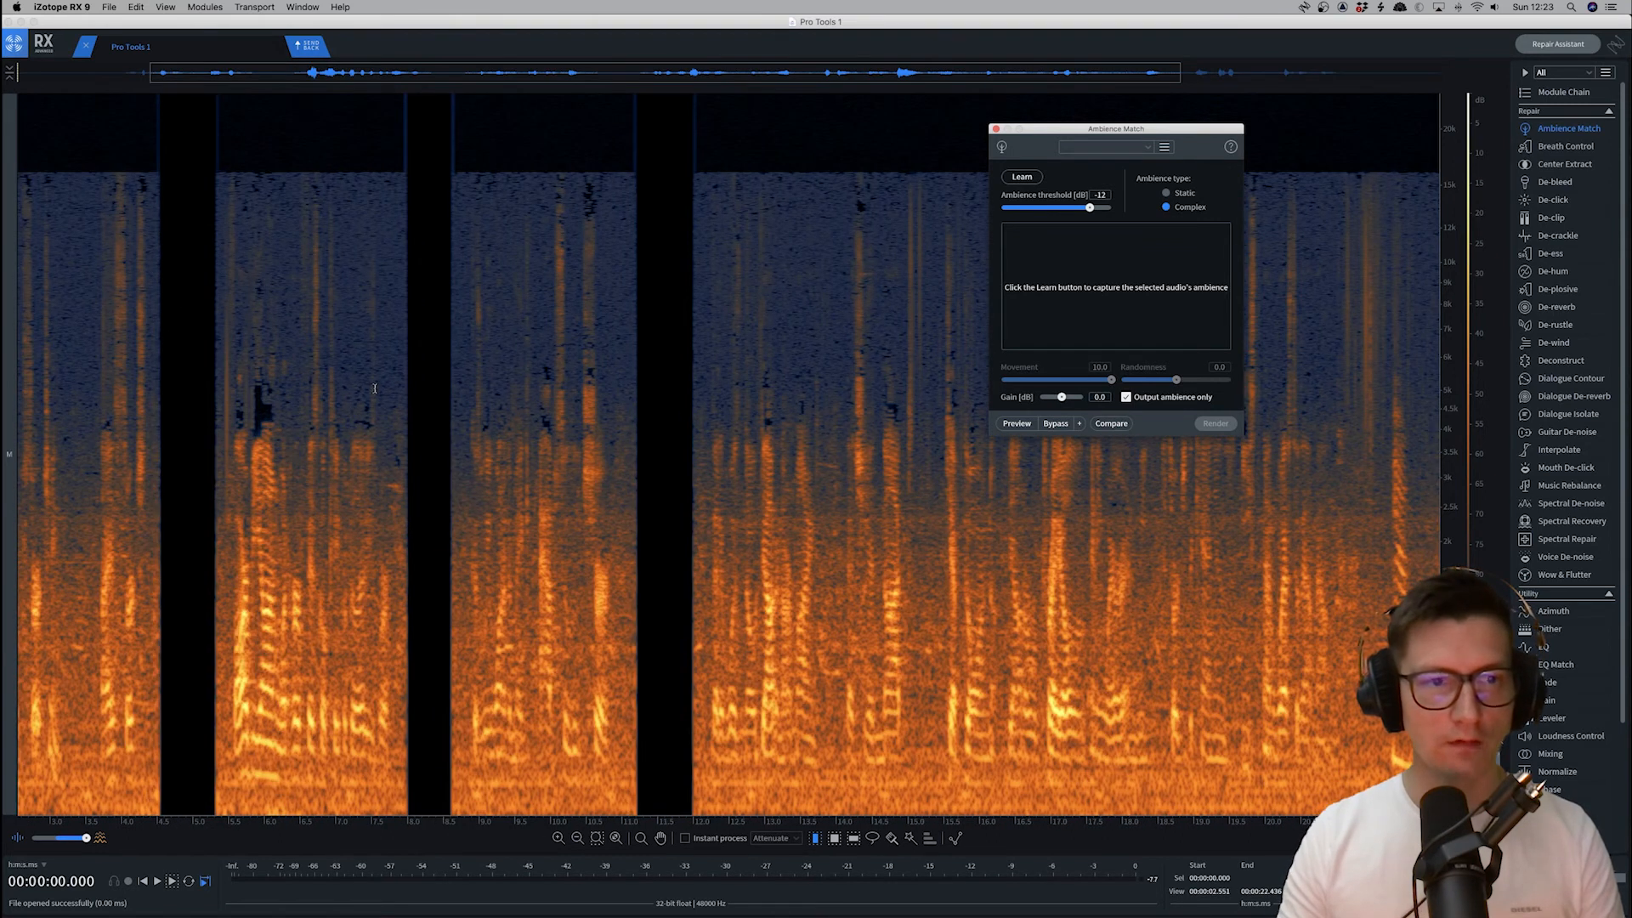
scroll(800, 428, right, 5)
click(747, 392)
key(space)
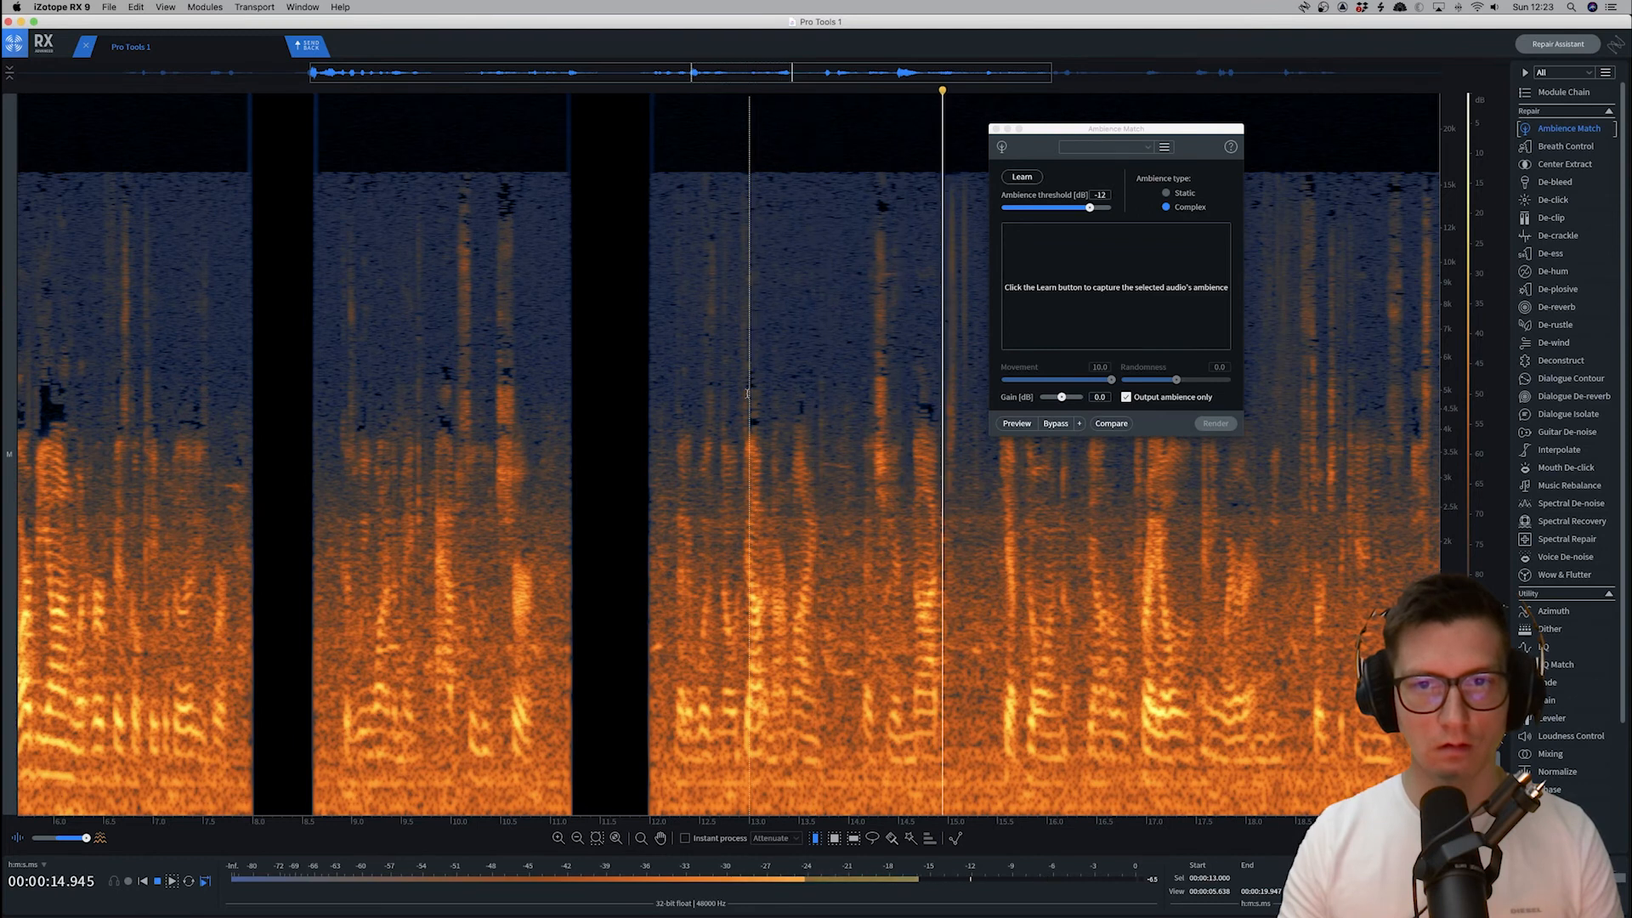
Select the quiet passage from about 22.1 to 22.7 s after the dialogue, and play it
scroll(574, 417, right, 6)
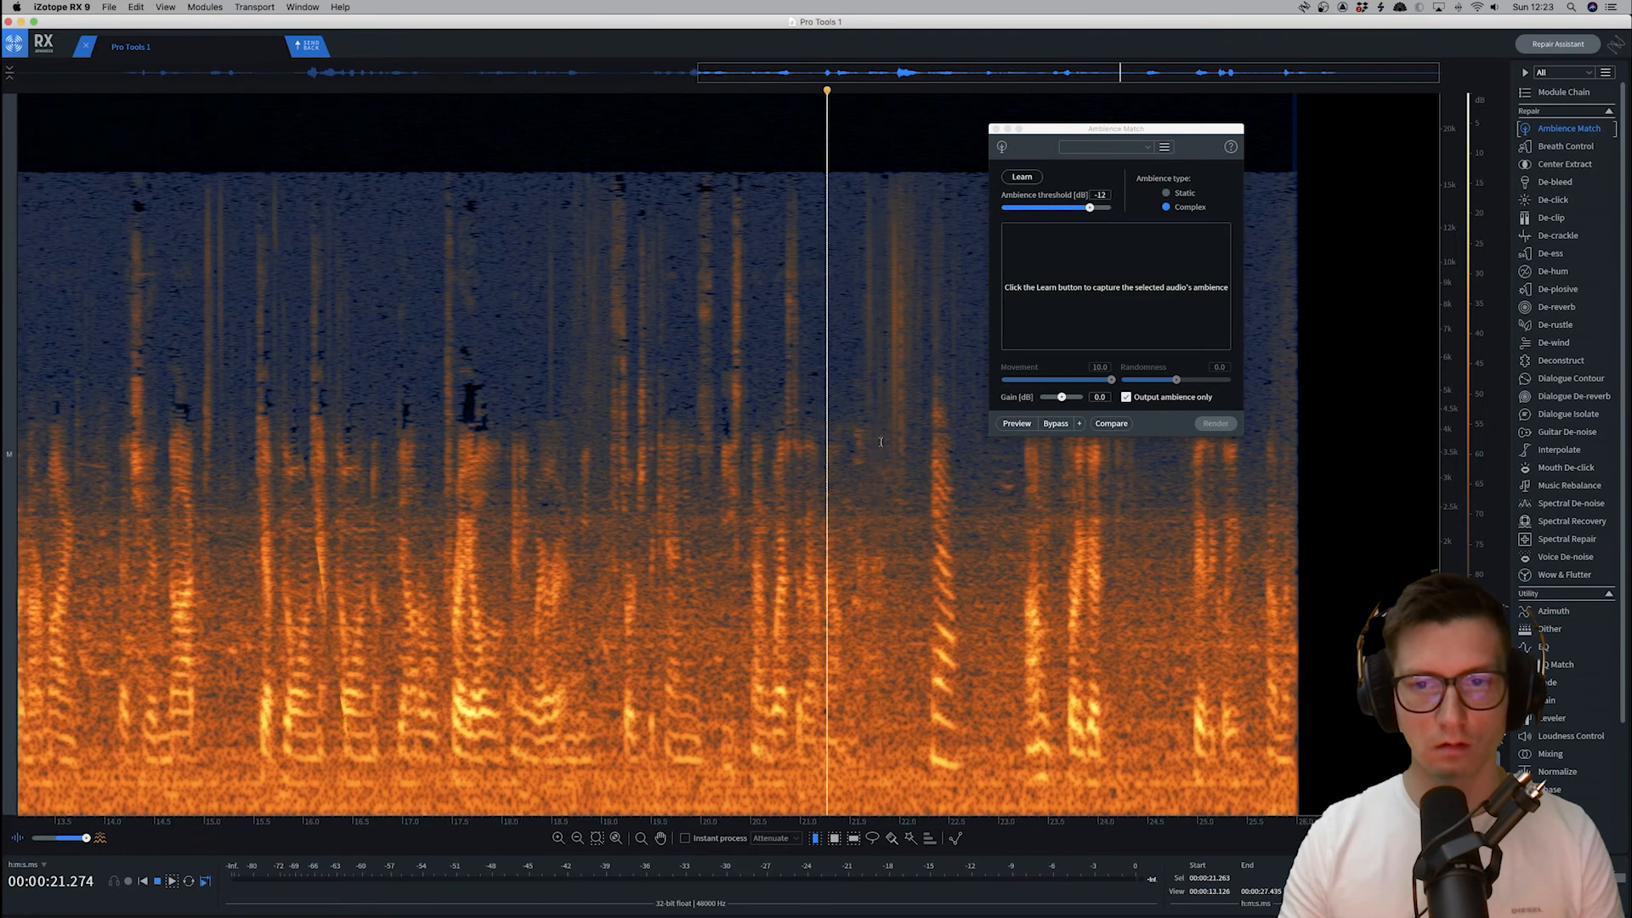
scroll(877, 442, right, 2)
scroll(877, 442, up, 2)
drag(921, 497, 1000, 499)
key(space)
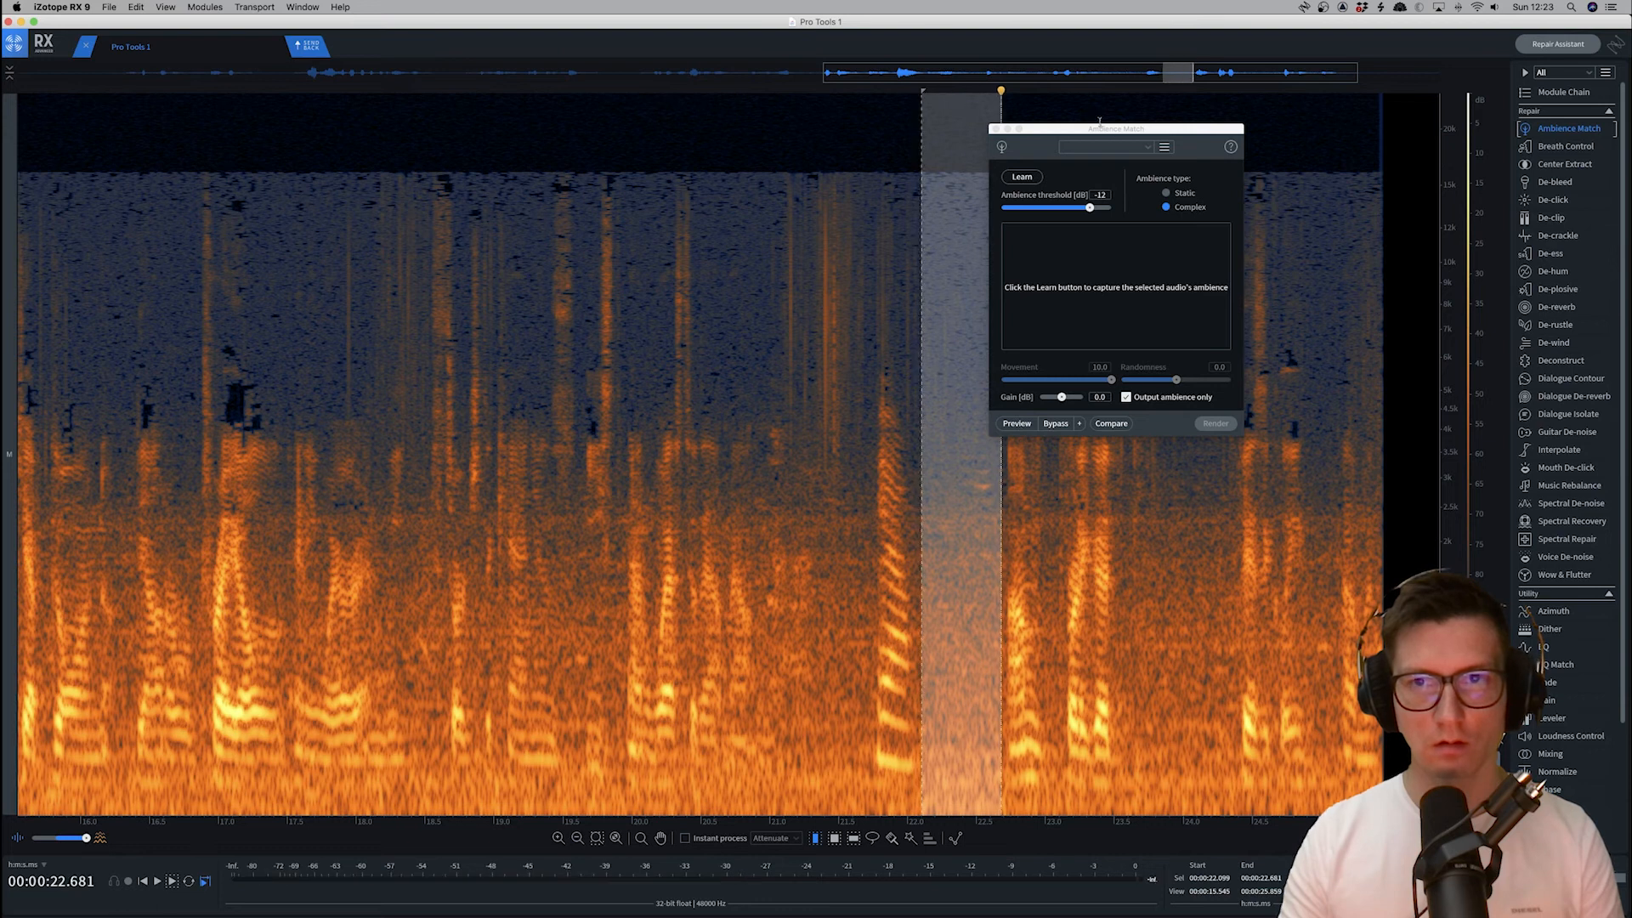
Select and play the passage from about 22.1 to 24.3 s, and learn its ambience at a threshold of -28 dB
drag(1104, 134, 662, 58)
click(956, 446)
drag(918, 445, 1216, 449)
key(space)
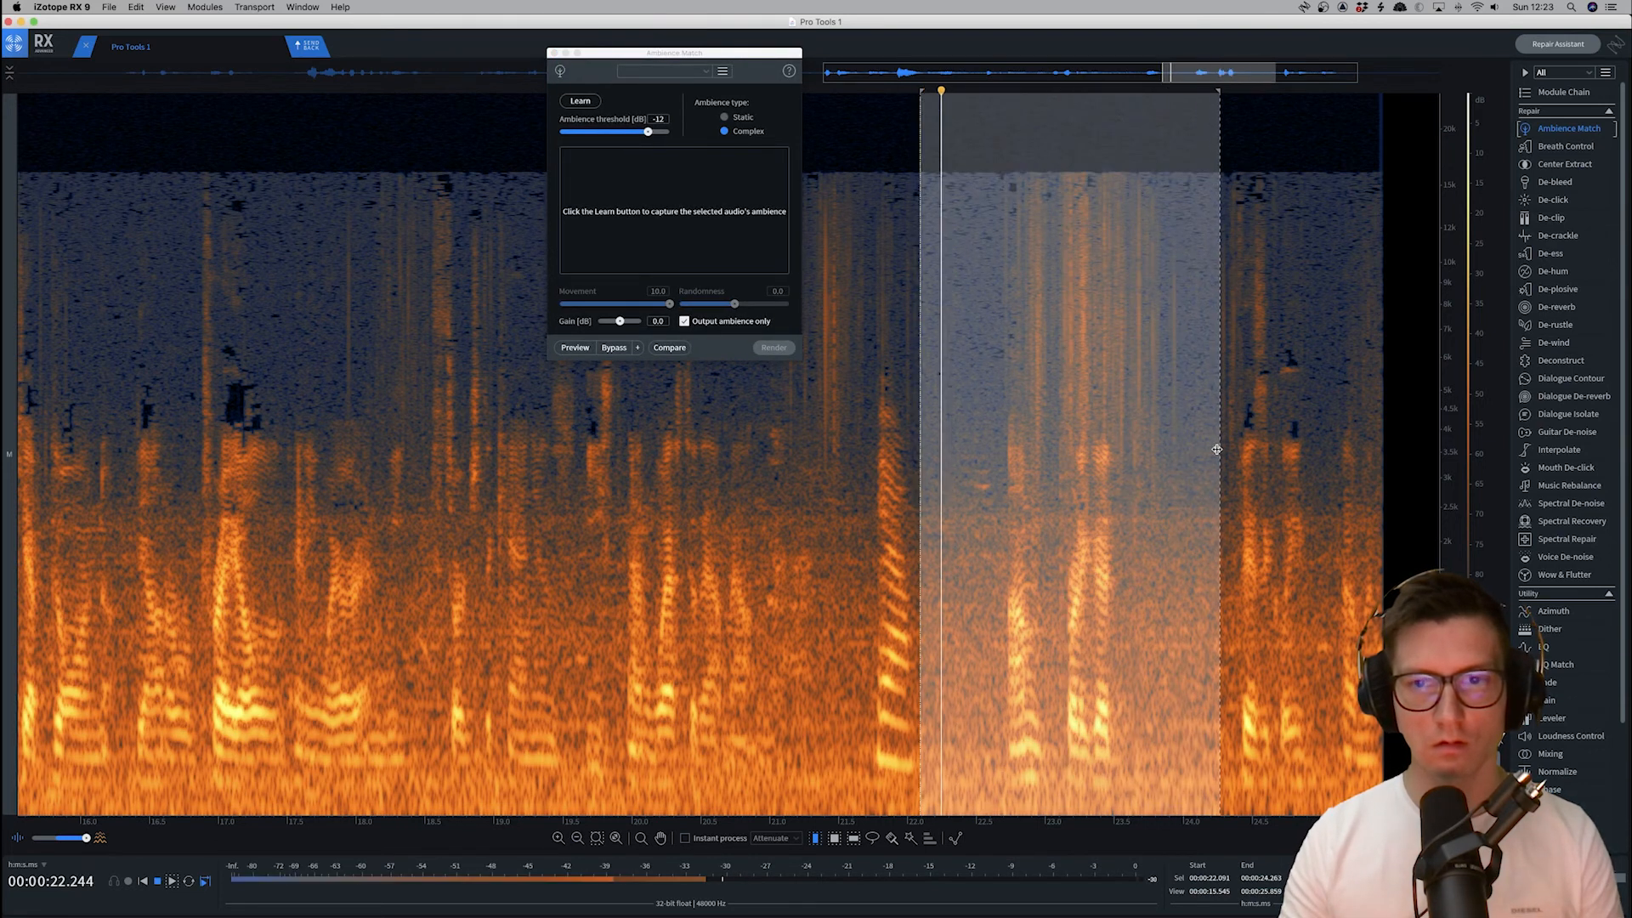
click(582, 101)
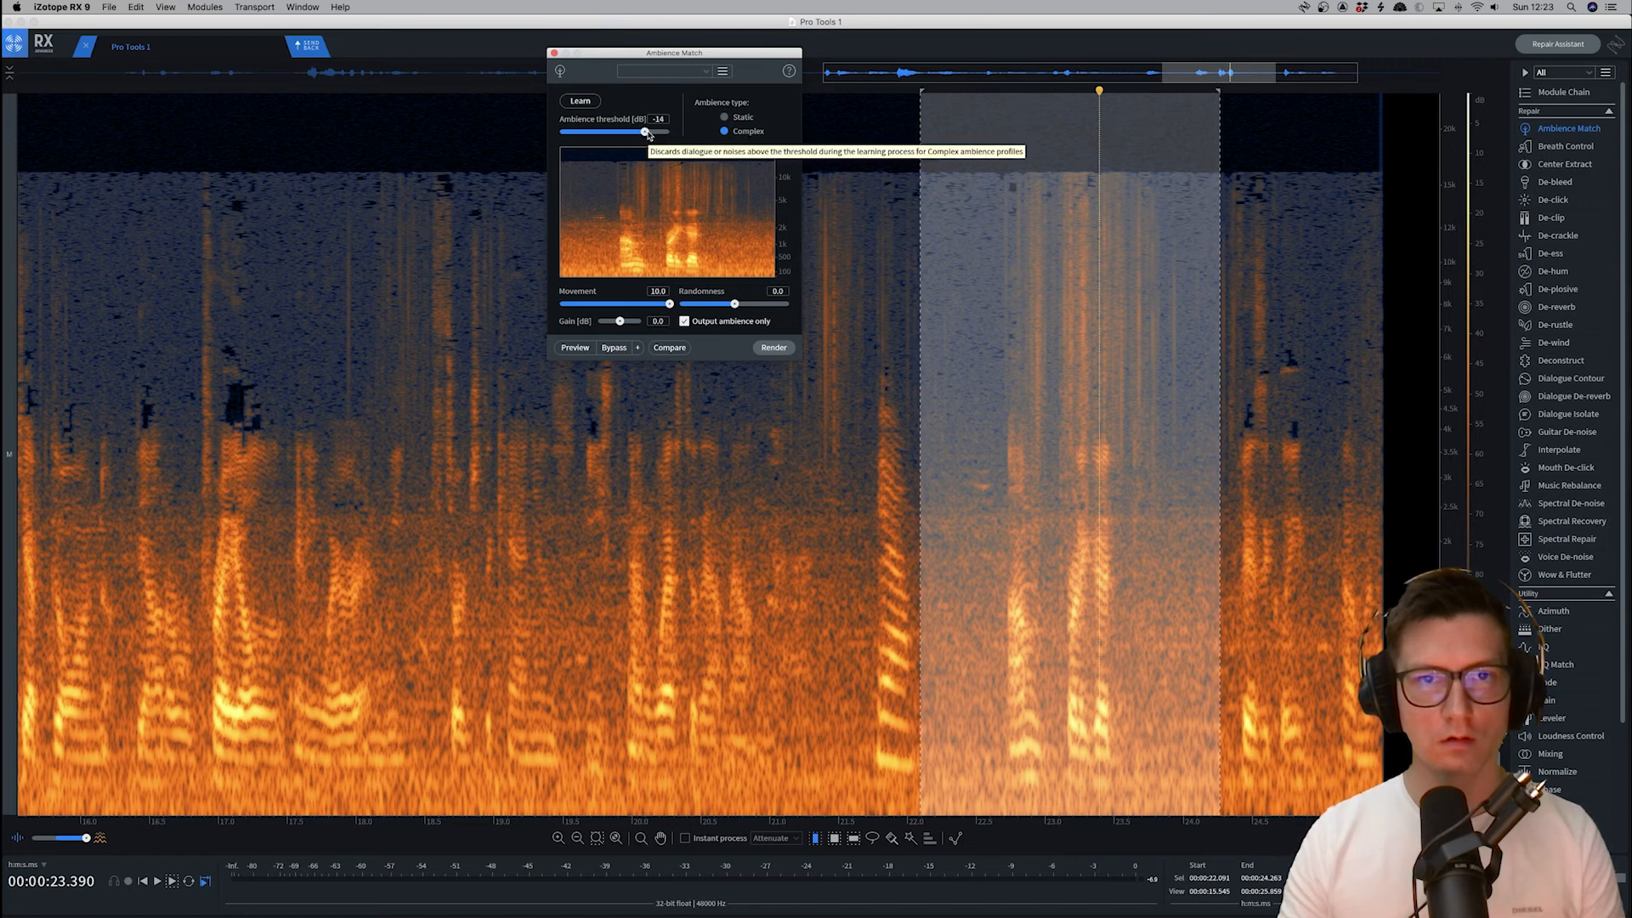
click(579, 101)
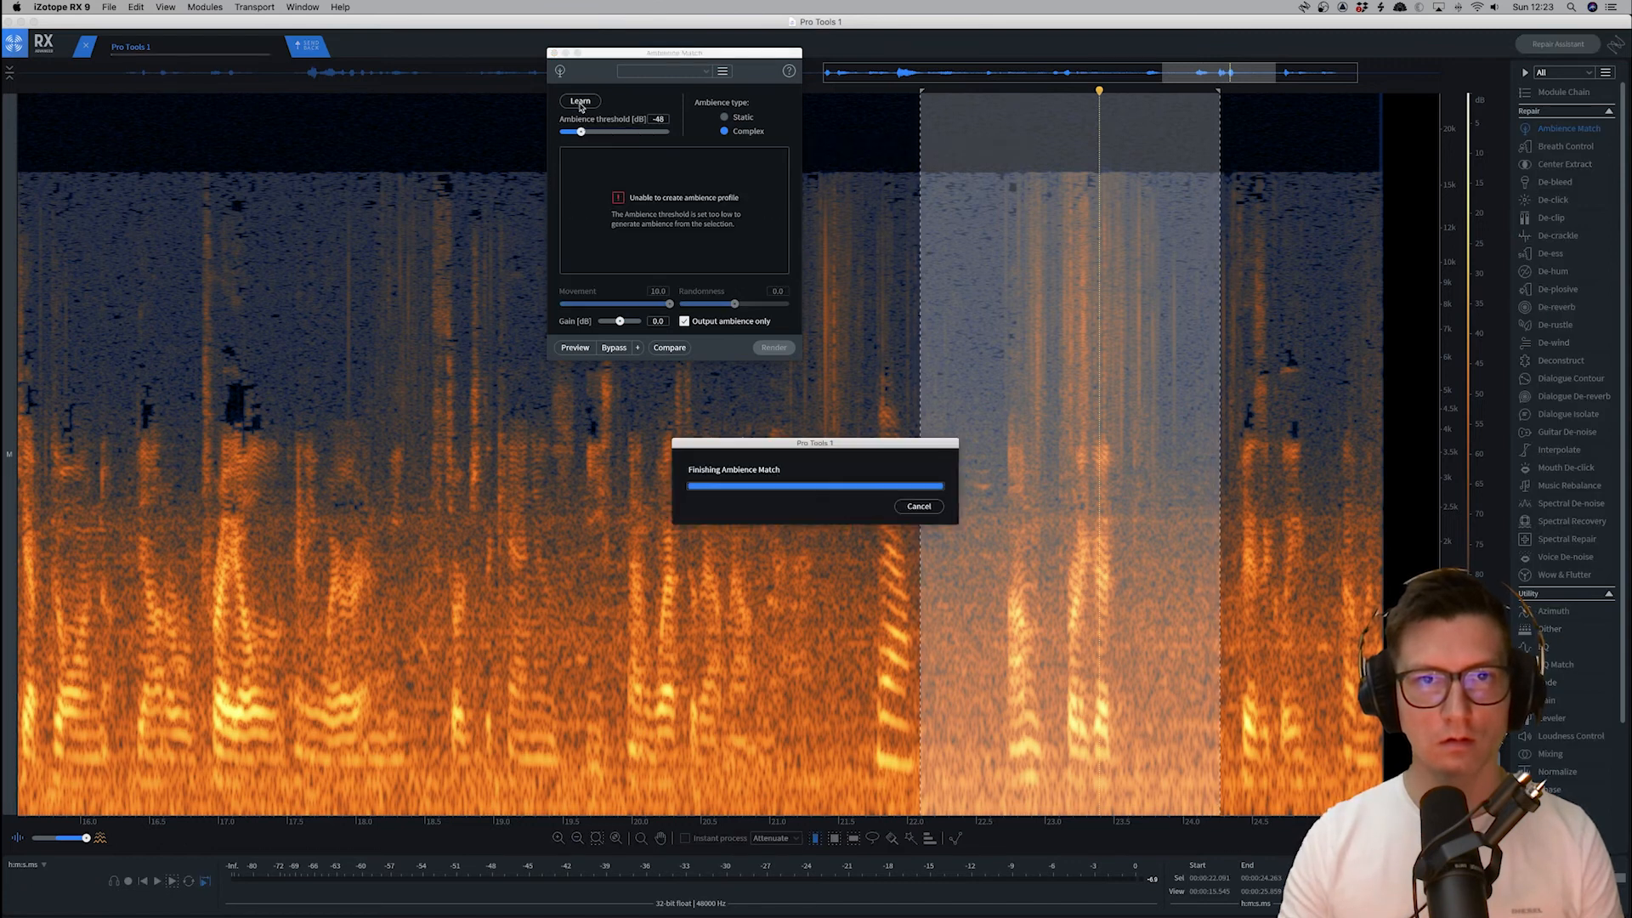
drag(623, 134, 620, 135)
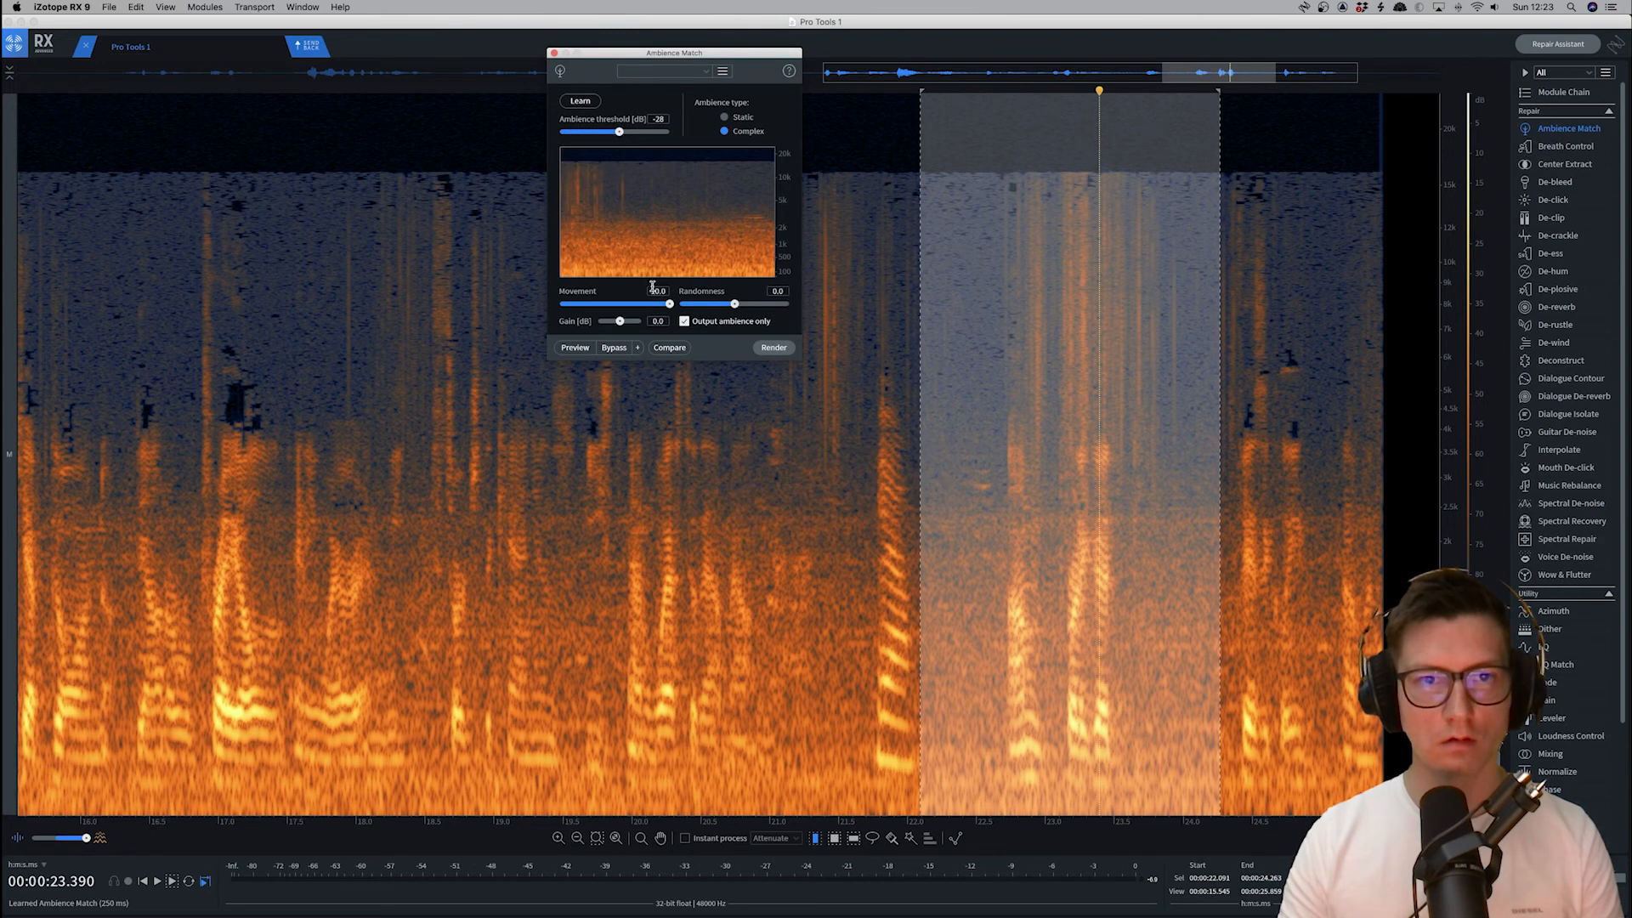
Preview the ambience learned from the passage around 22 to 24 s
click(575, 348)
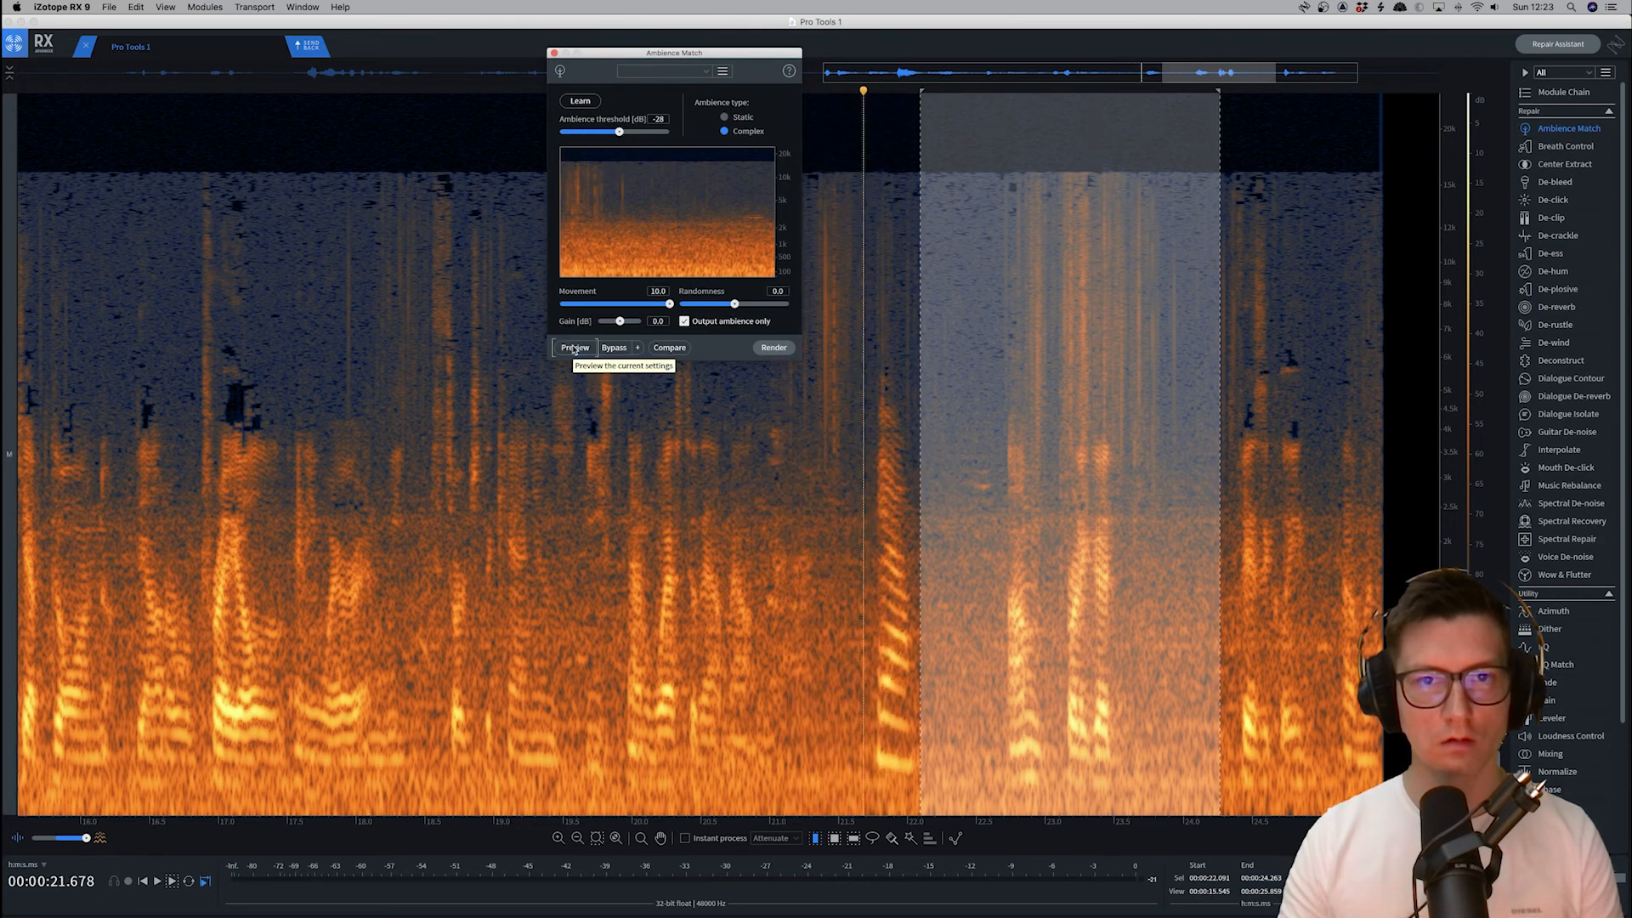
click(575, 348)
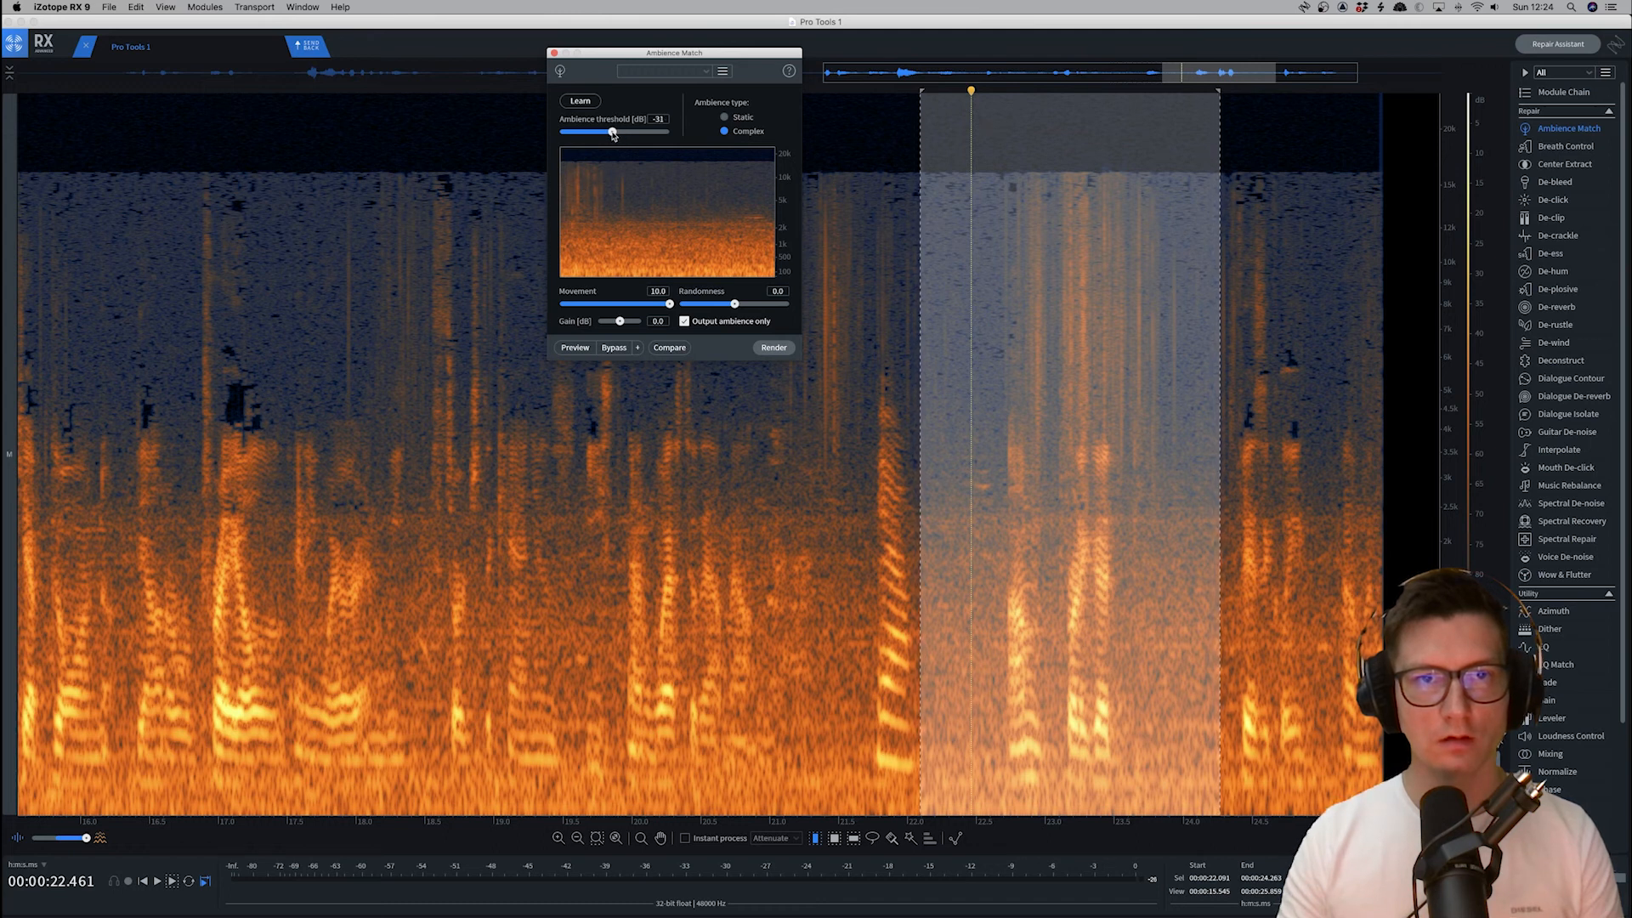
click(575, 347)
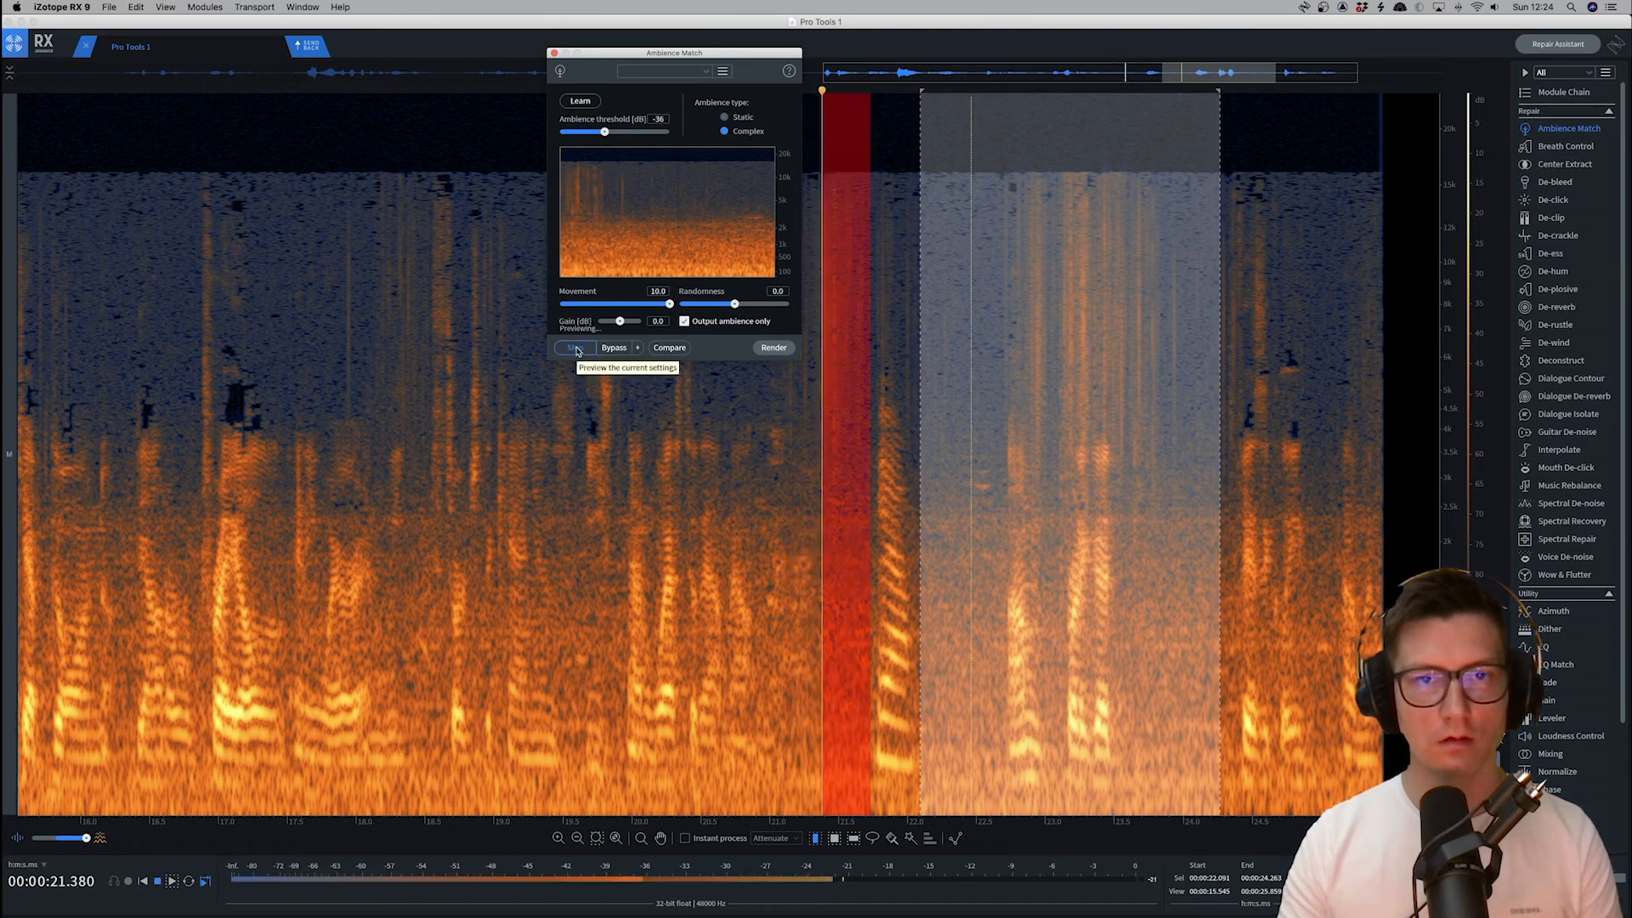
Relearn the ambience at thresholds of -36, -40 and -35 dB, and clear the passage selection
click(580, 101)
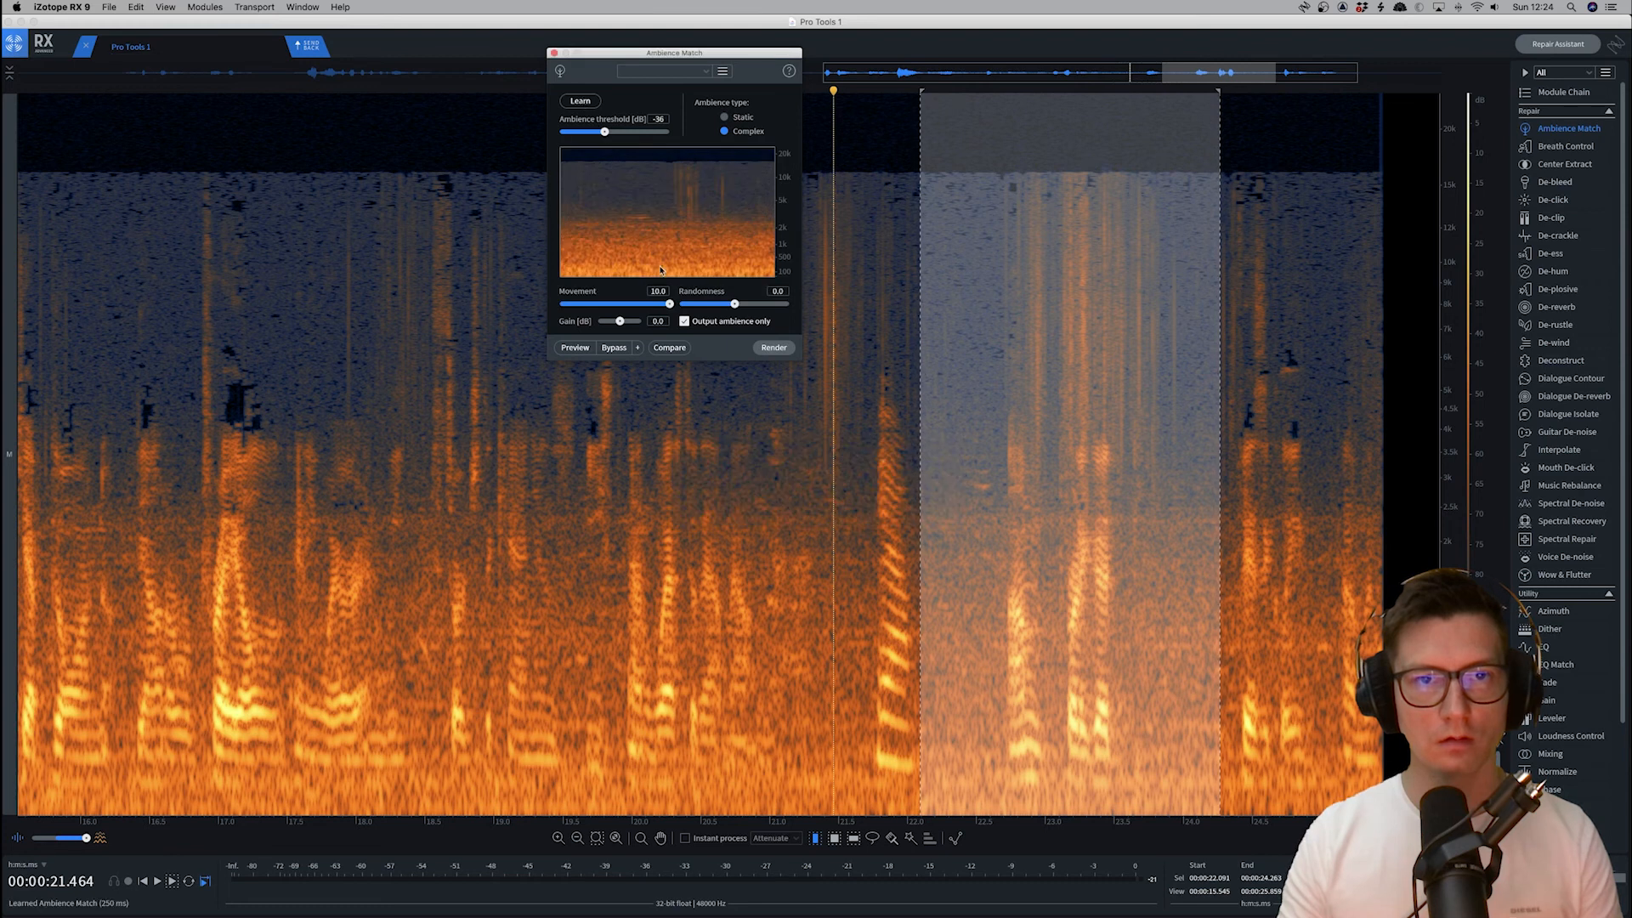
click(586, 101)
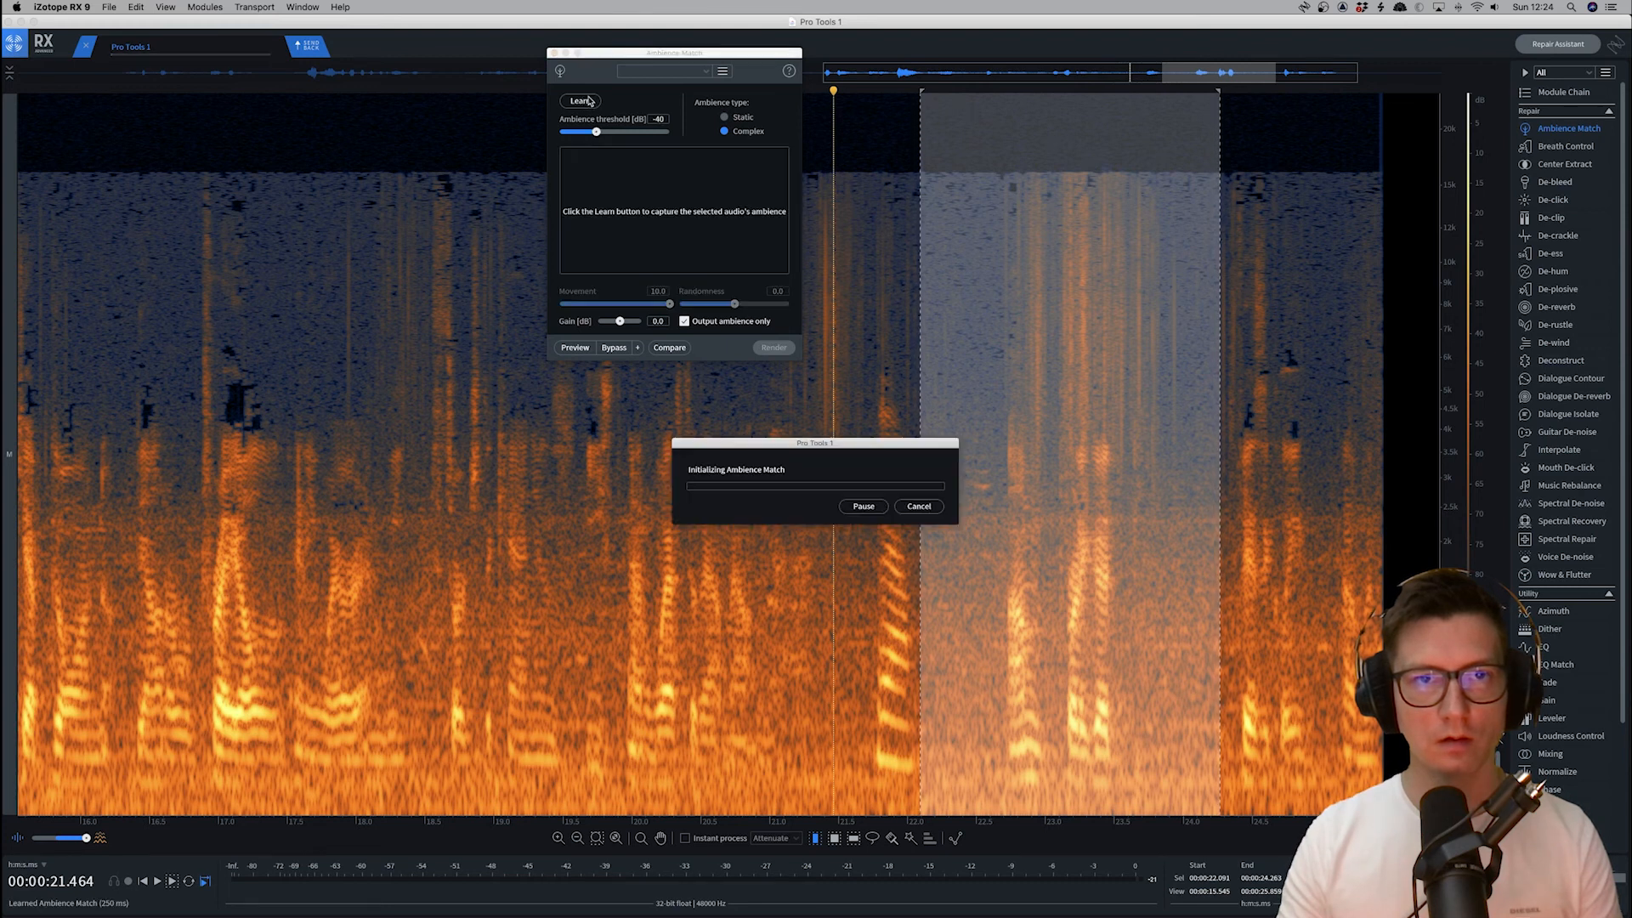
click(583, 102)
click(583, 102)
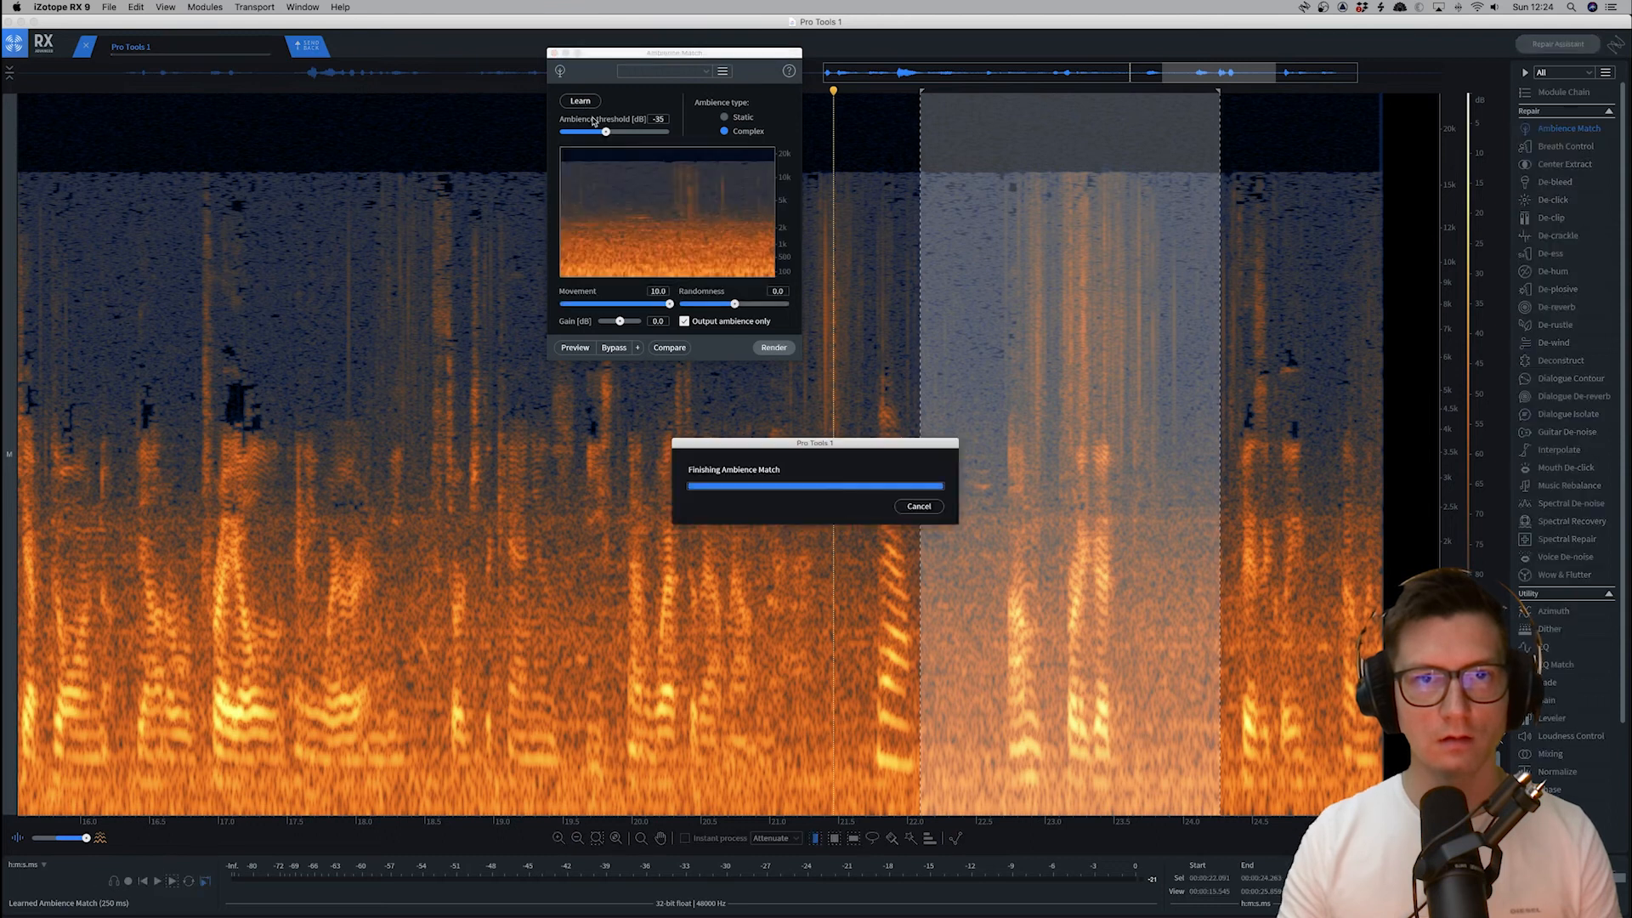
click(1098, 453)
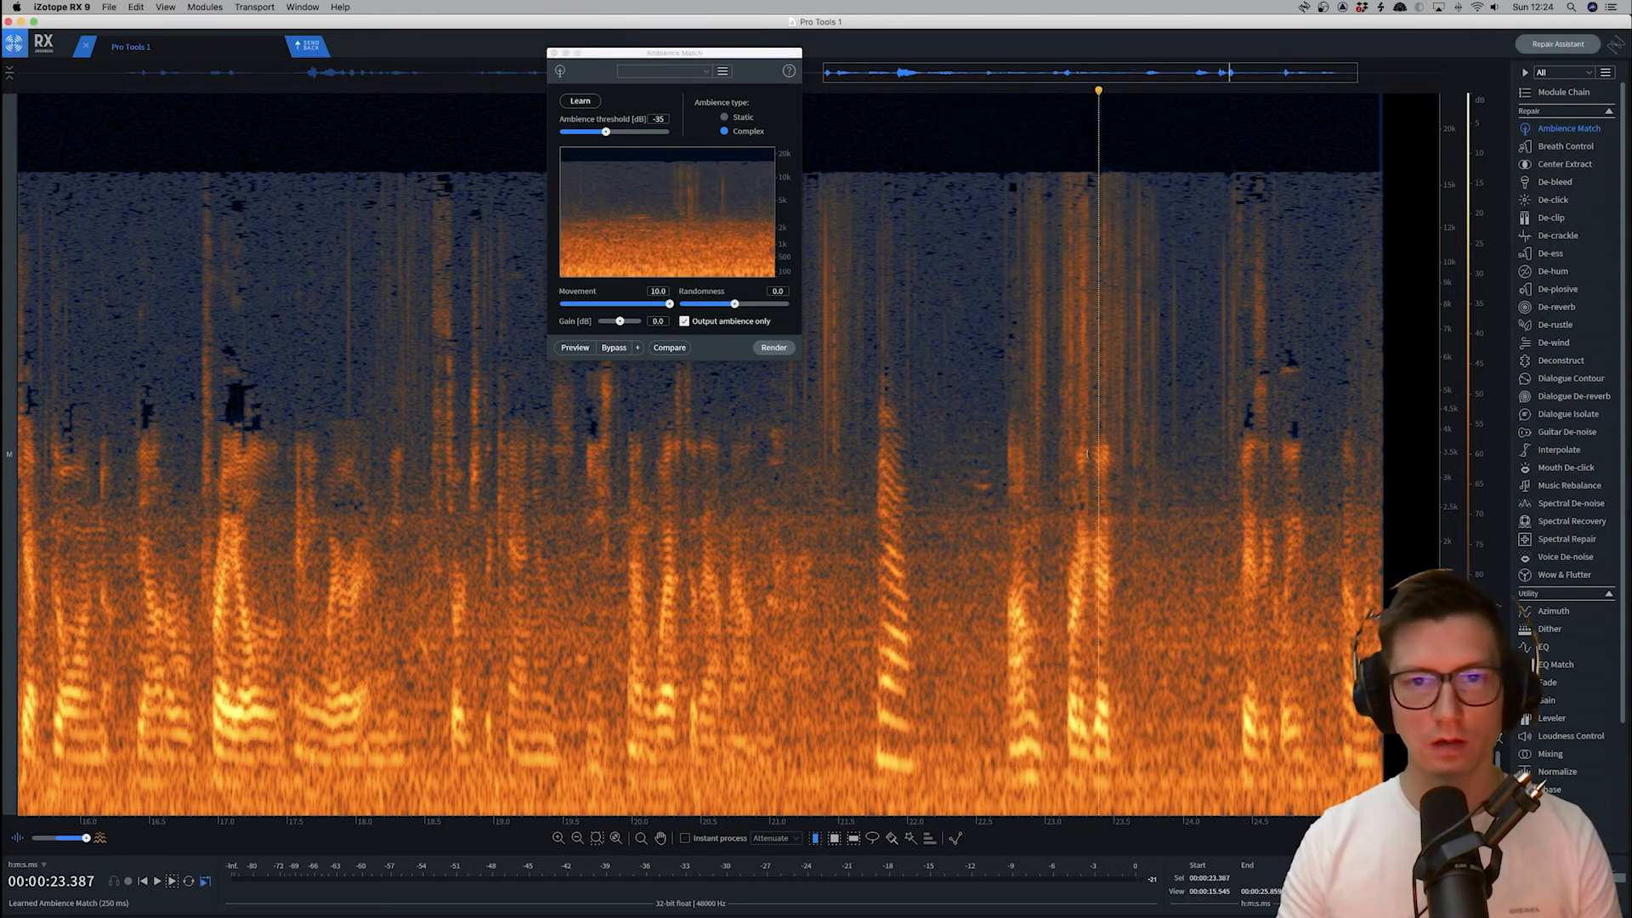
Select and play the pause from about 3.1 to 3.7 s in the first dialogue piece, and learn its ambience at -17 dB
scroll(1088, 453, left, 3)
scroll(1087, 453, left, 5)
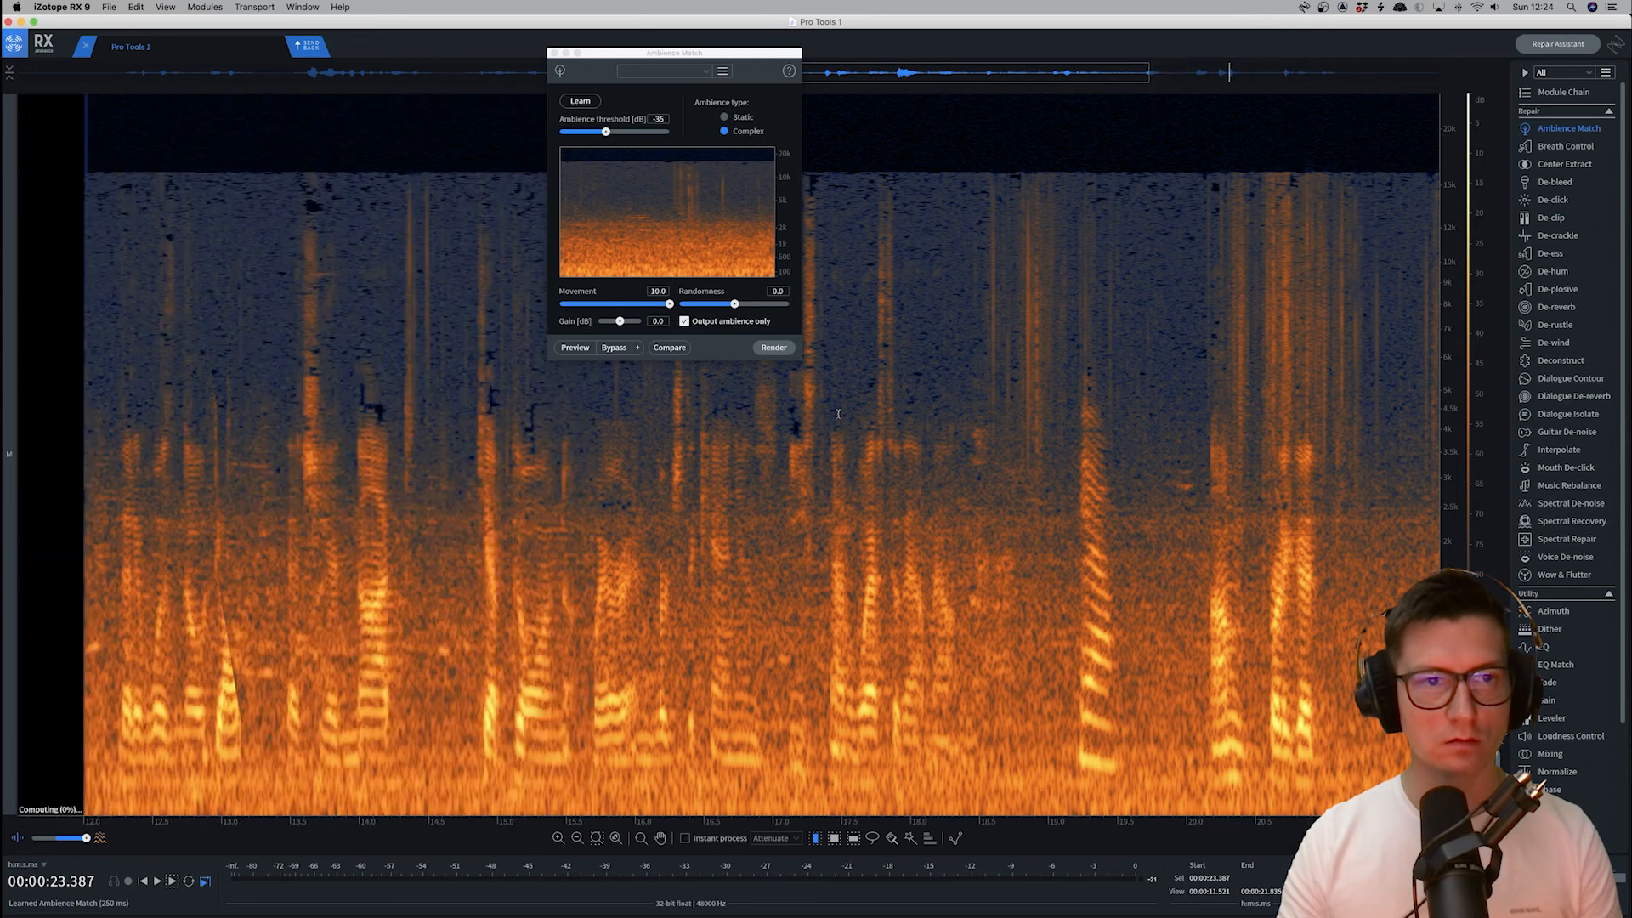
scroll(838, 414, left, 3)
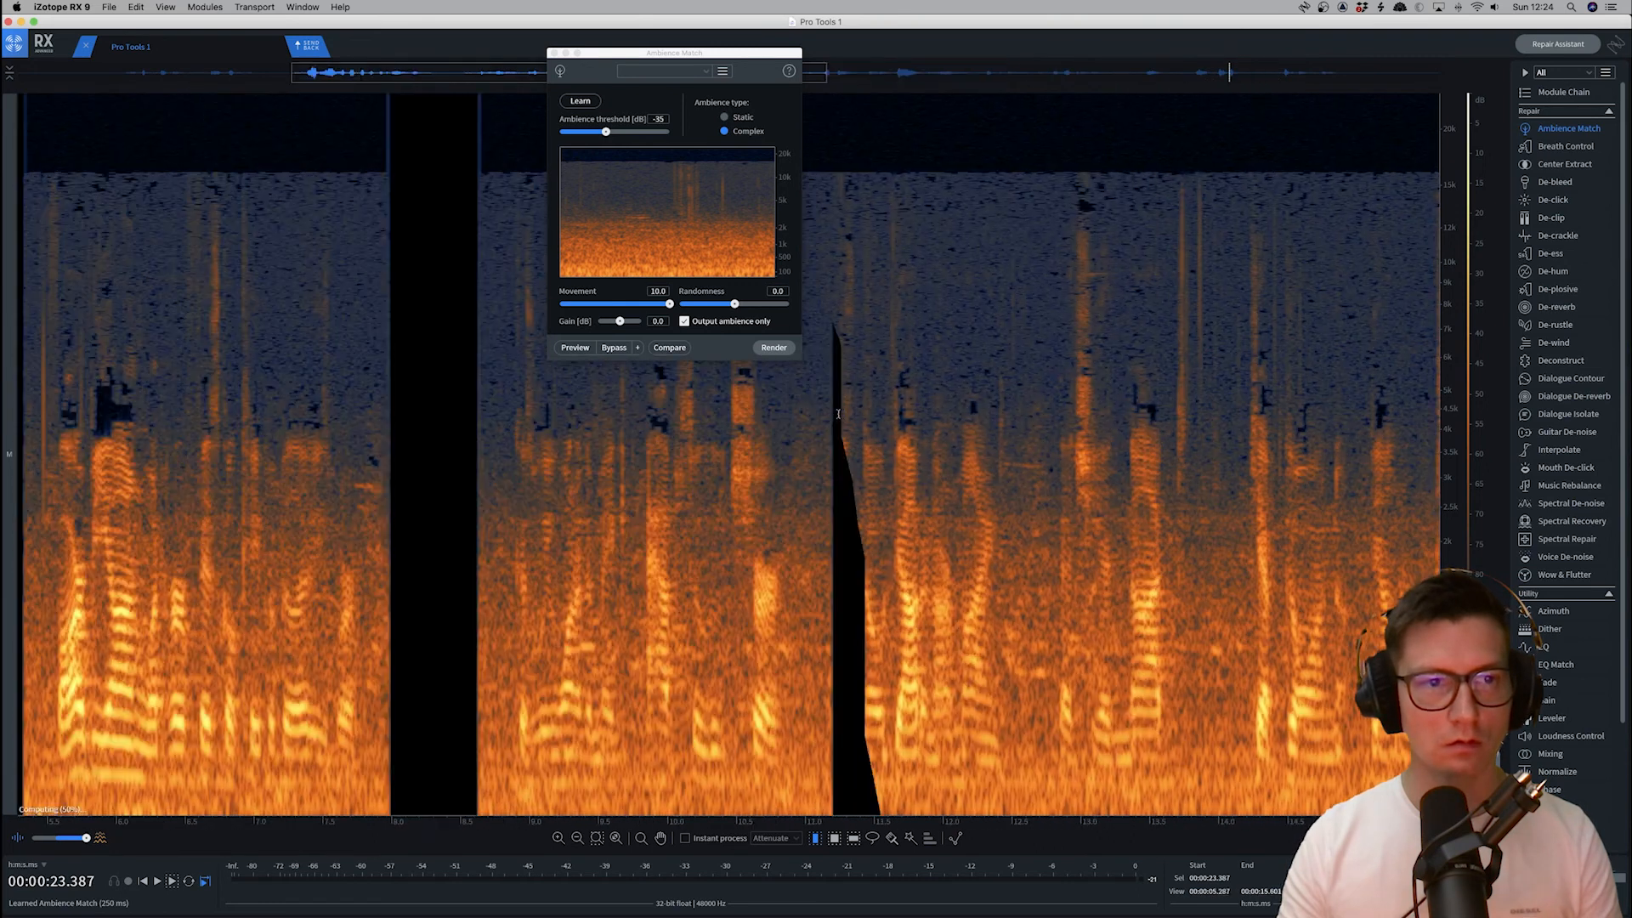
scroll(675, 410, left, 2)
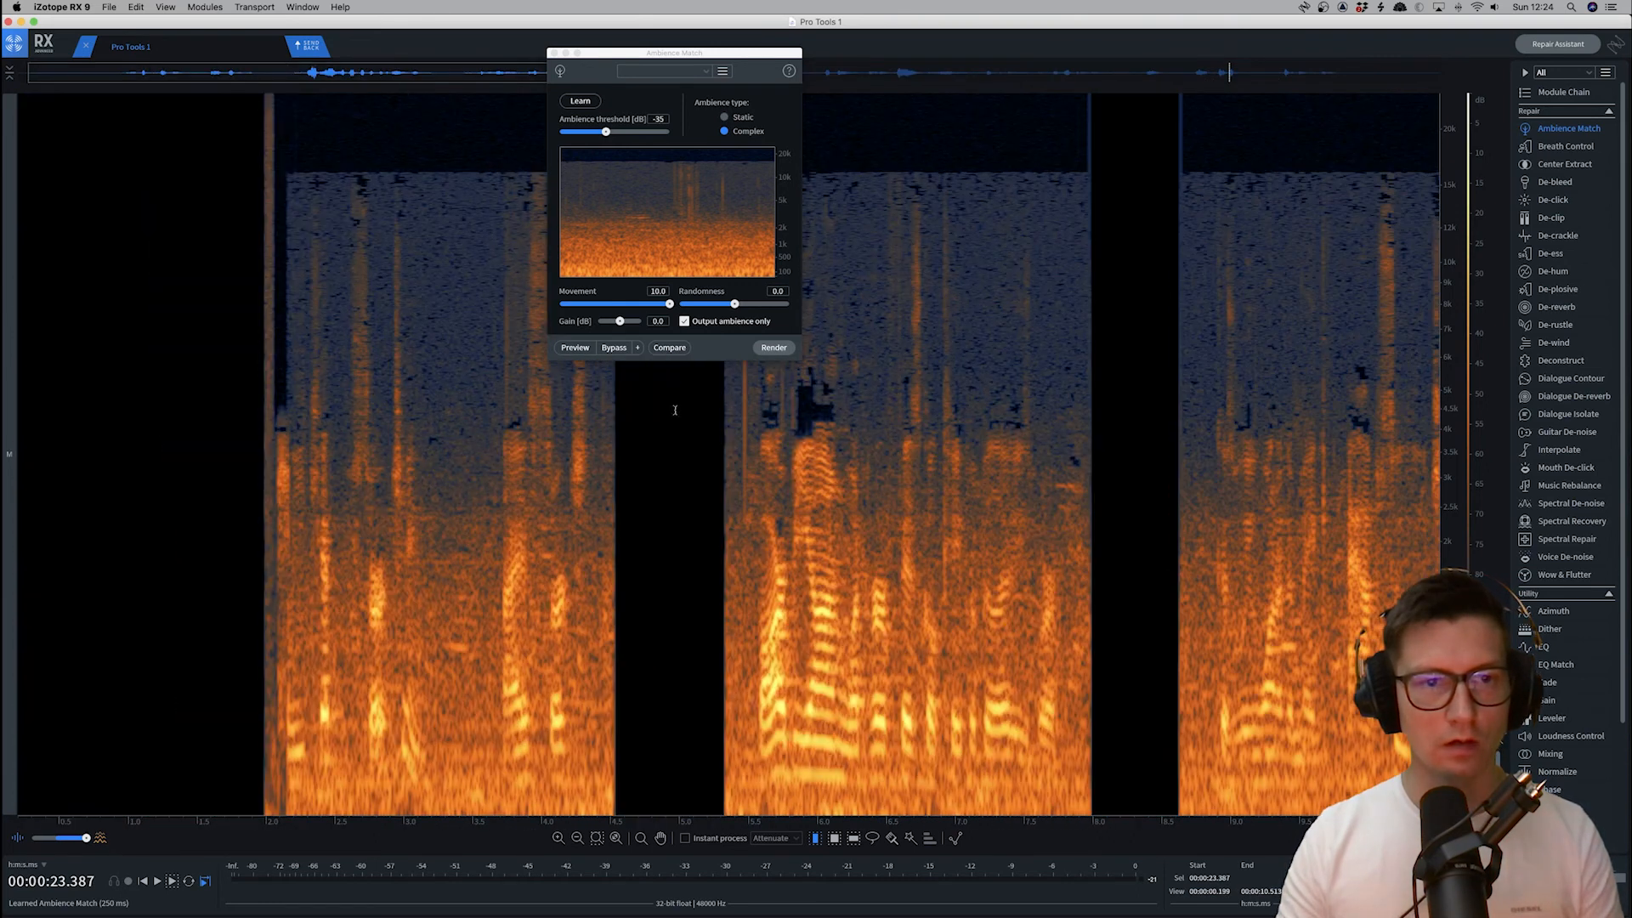
drag(420, 451, 503, 459)
key(space)
click(580, 102)
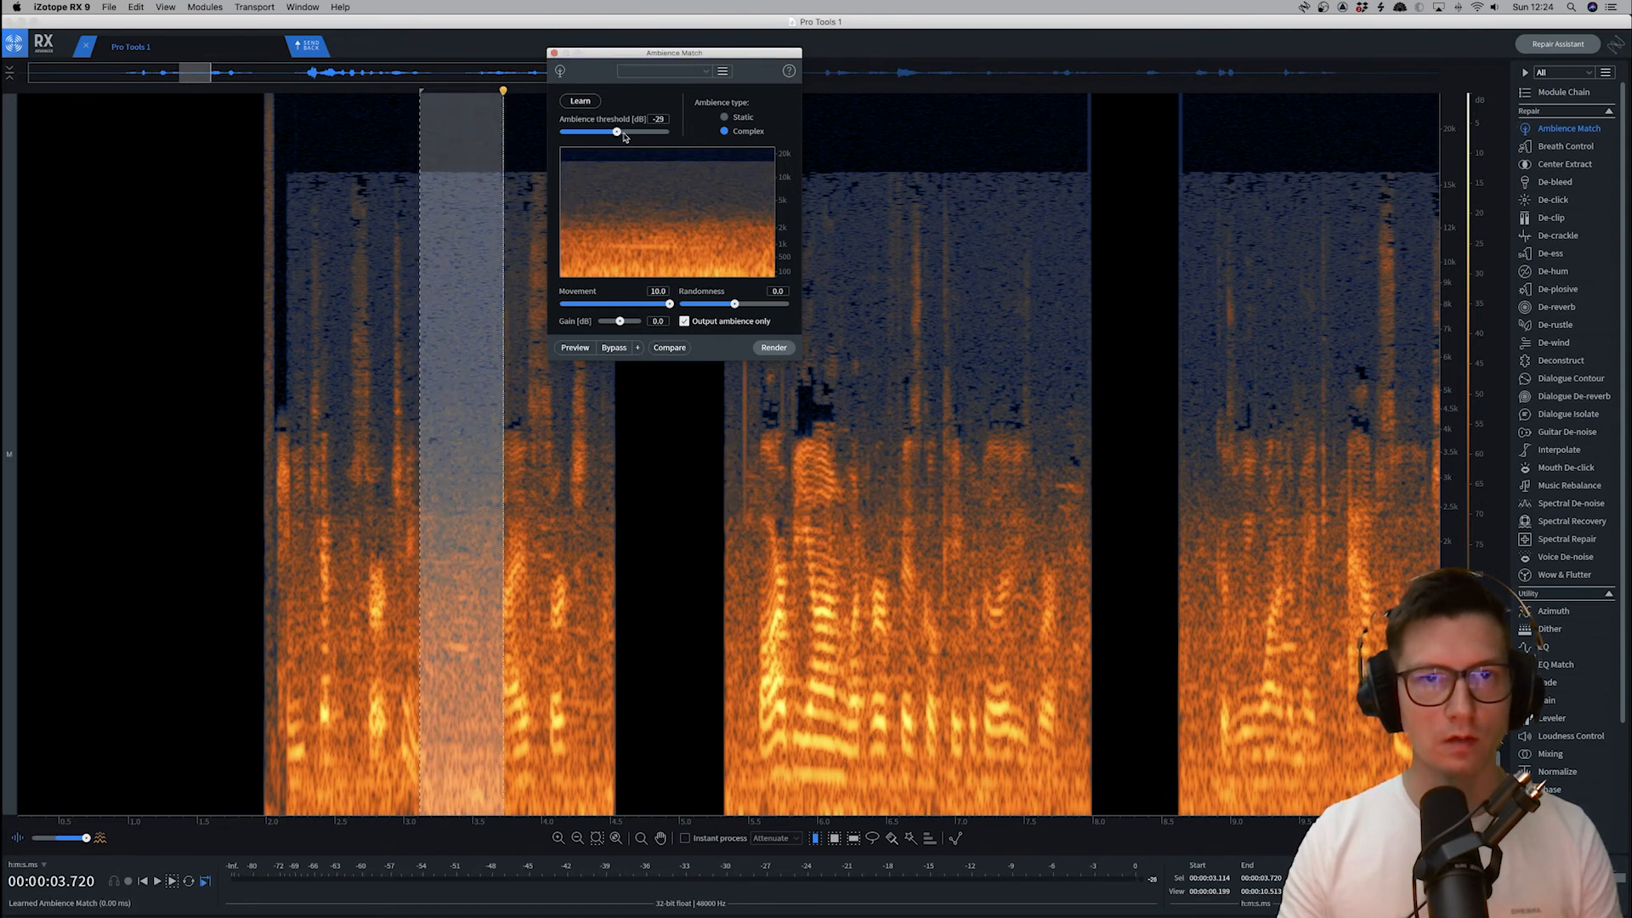
click(582, 102)
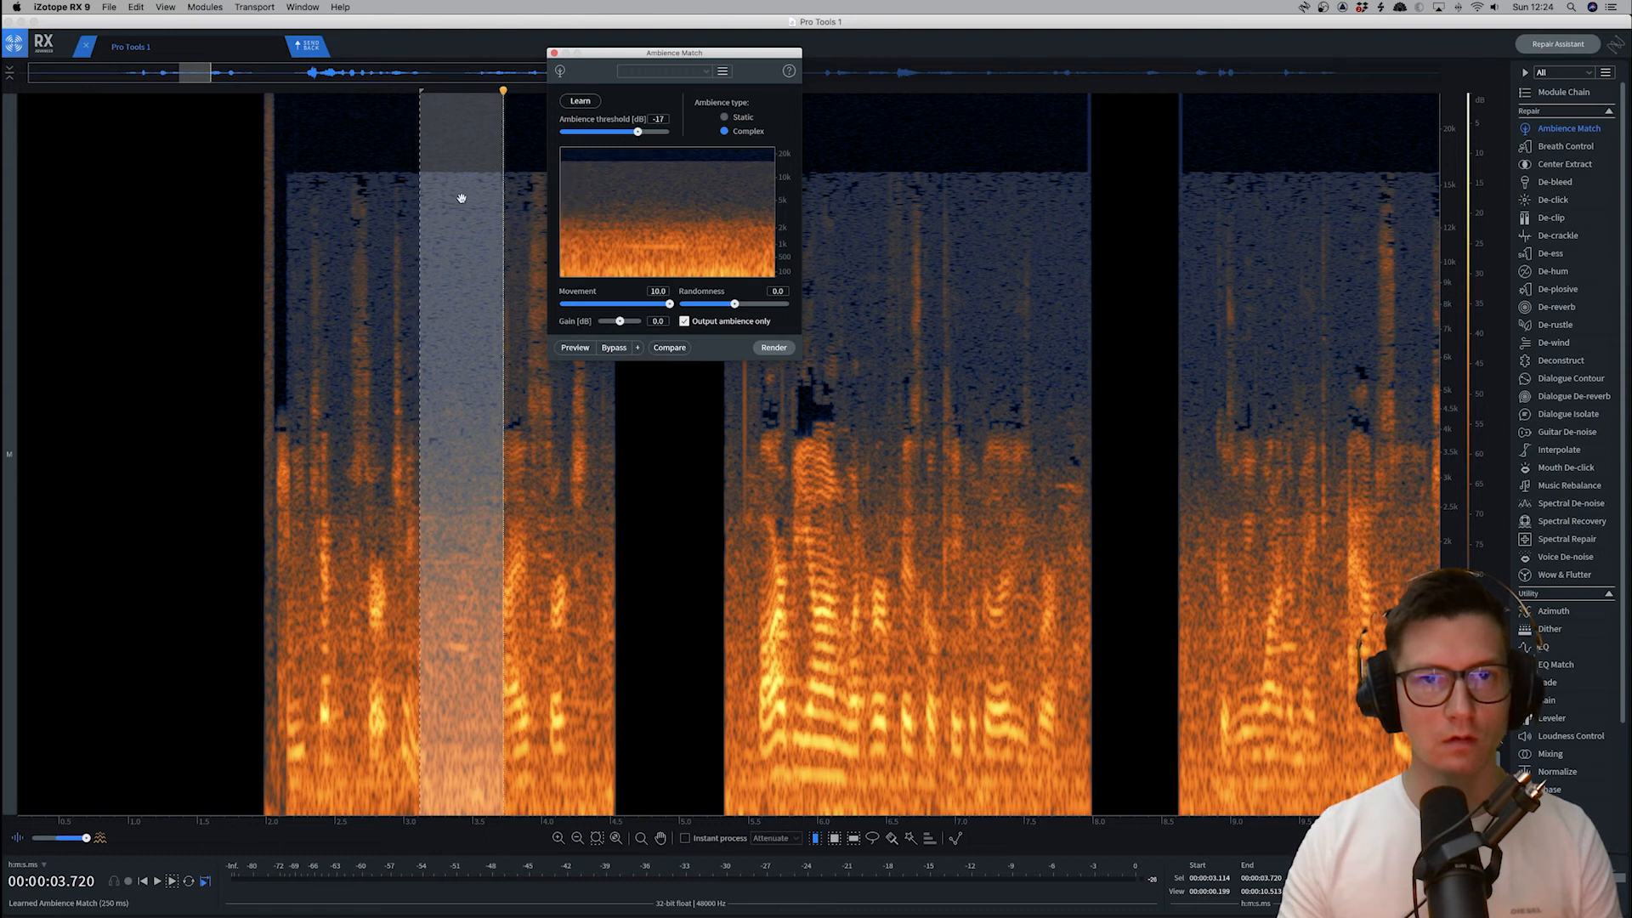
Turn off ambience-only output and render the ambience across the first gap, from about 4.4 to 5.5 s
click(396, 349)
drag(593, 460, 742, 432)
click(685, 321)
key(Return)
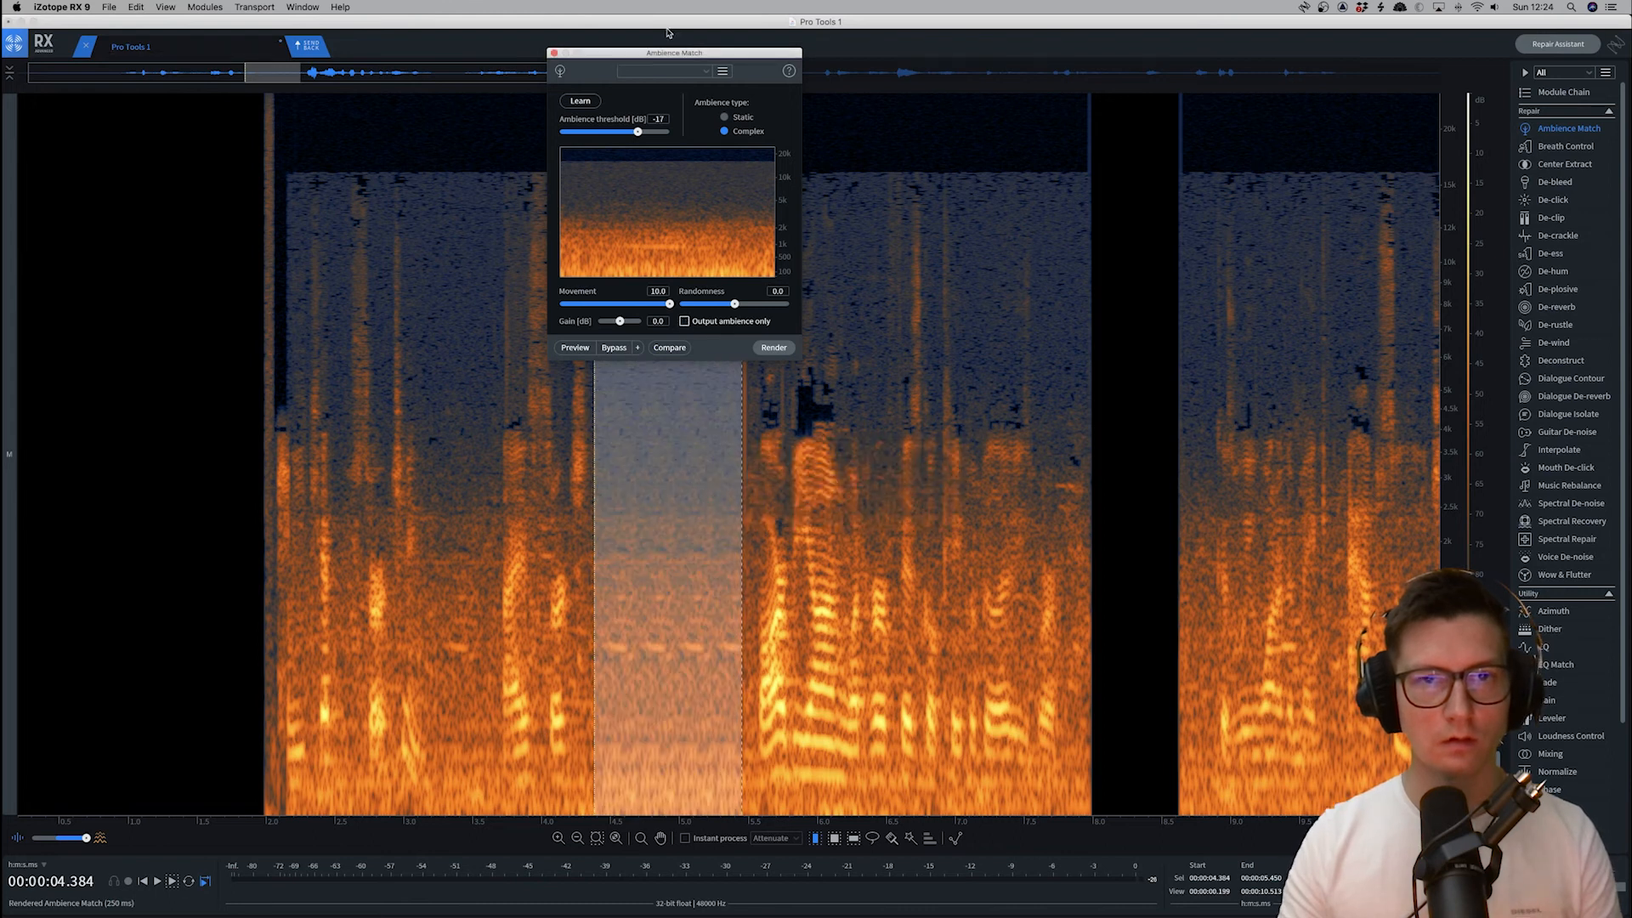
Move the Ambience Match window aside, play across the filled first gap, and audition the fill on its own
drag(682, 51, 235, 23)
click(506, 344)
key(space)
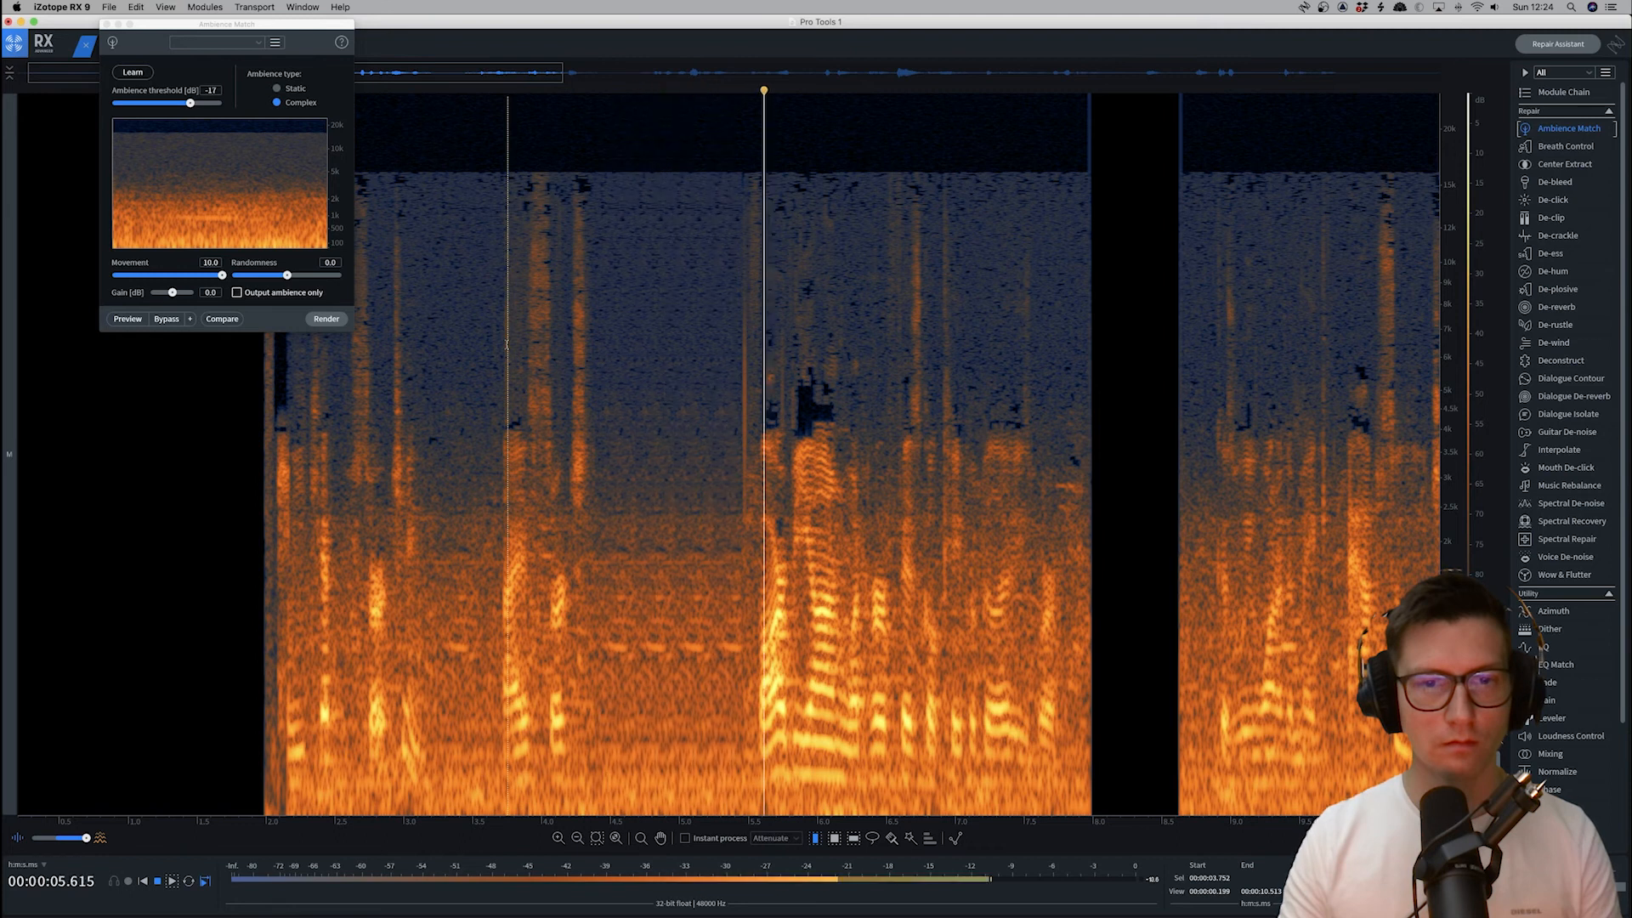
key(space)
drag(596, 540, 736, 543)
key(space)
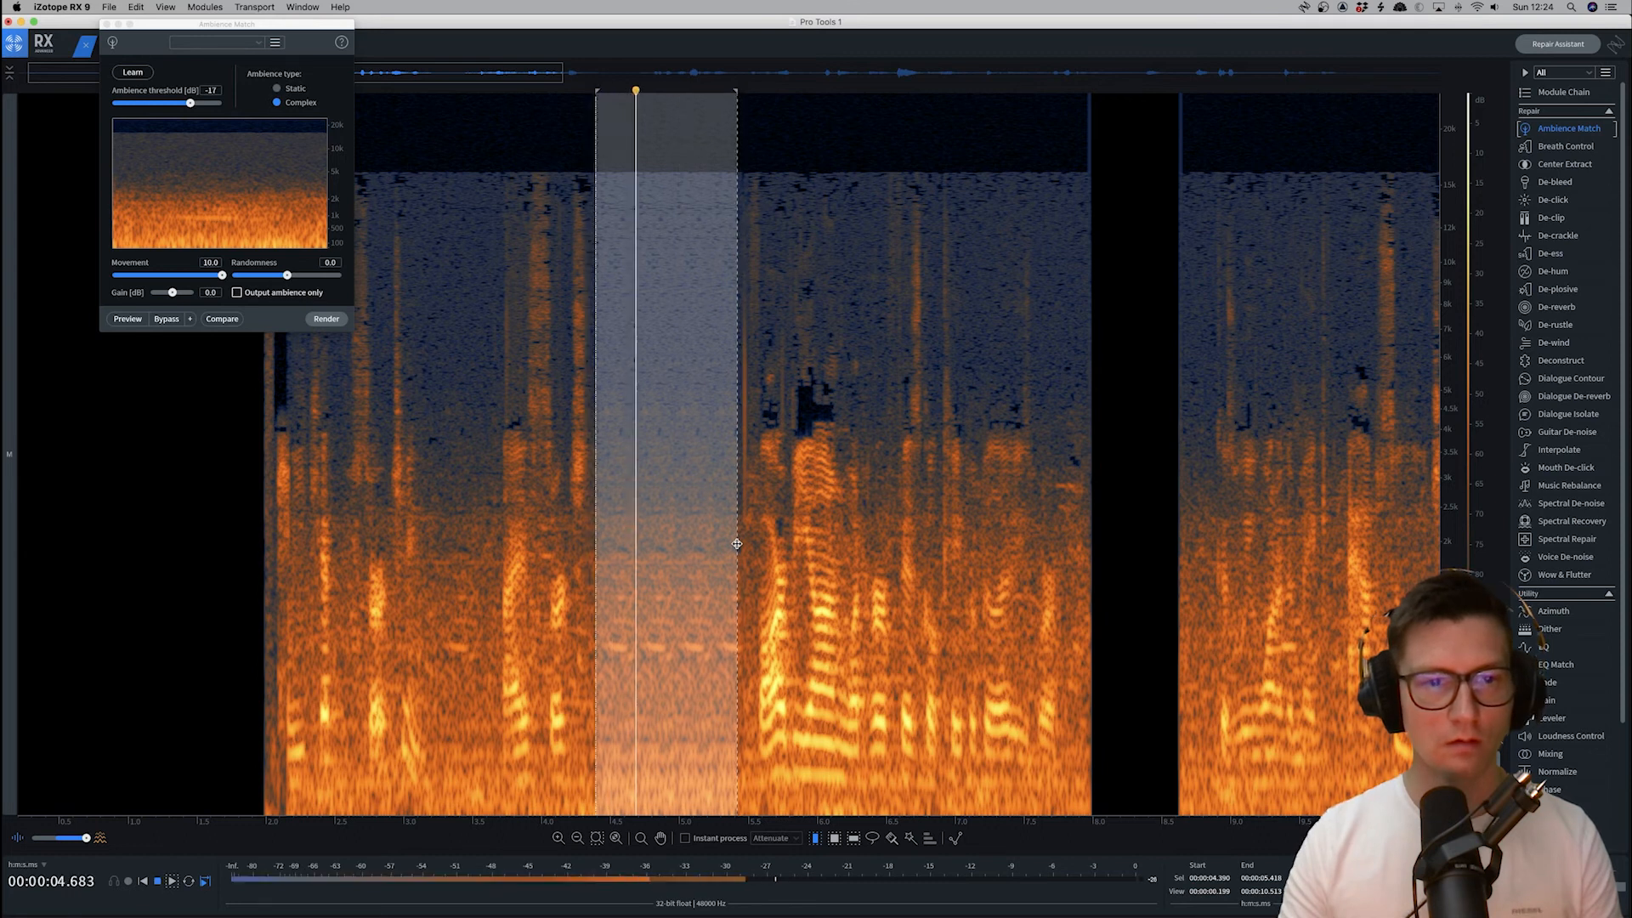
click(1102, 523)
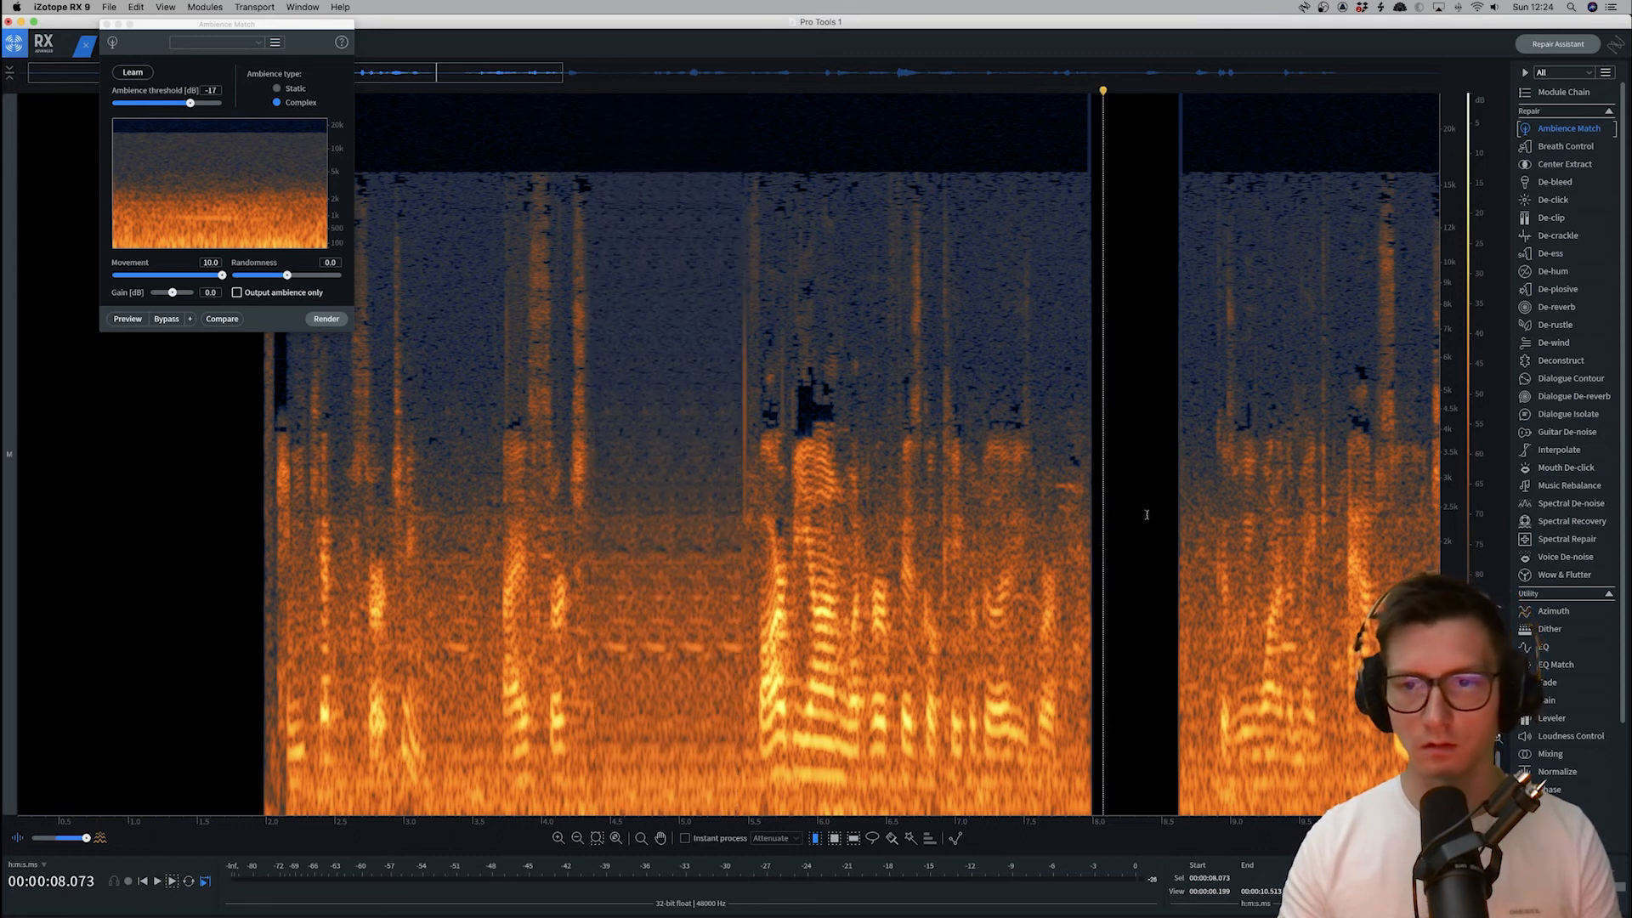
Undo the first gap's ambience fill, and relearn the ambience from about 3.2 to 3.7 s at a threshold of -35 dB
key(super+z)
drag(418, 537, 489, 542)
key(space)
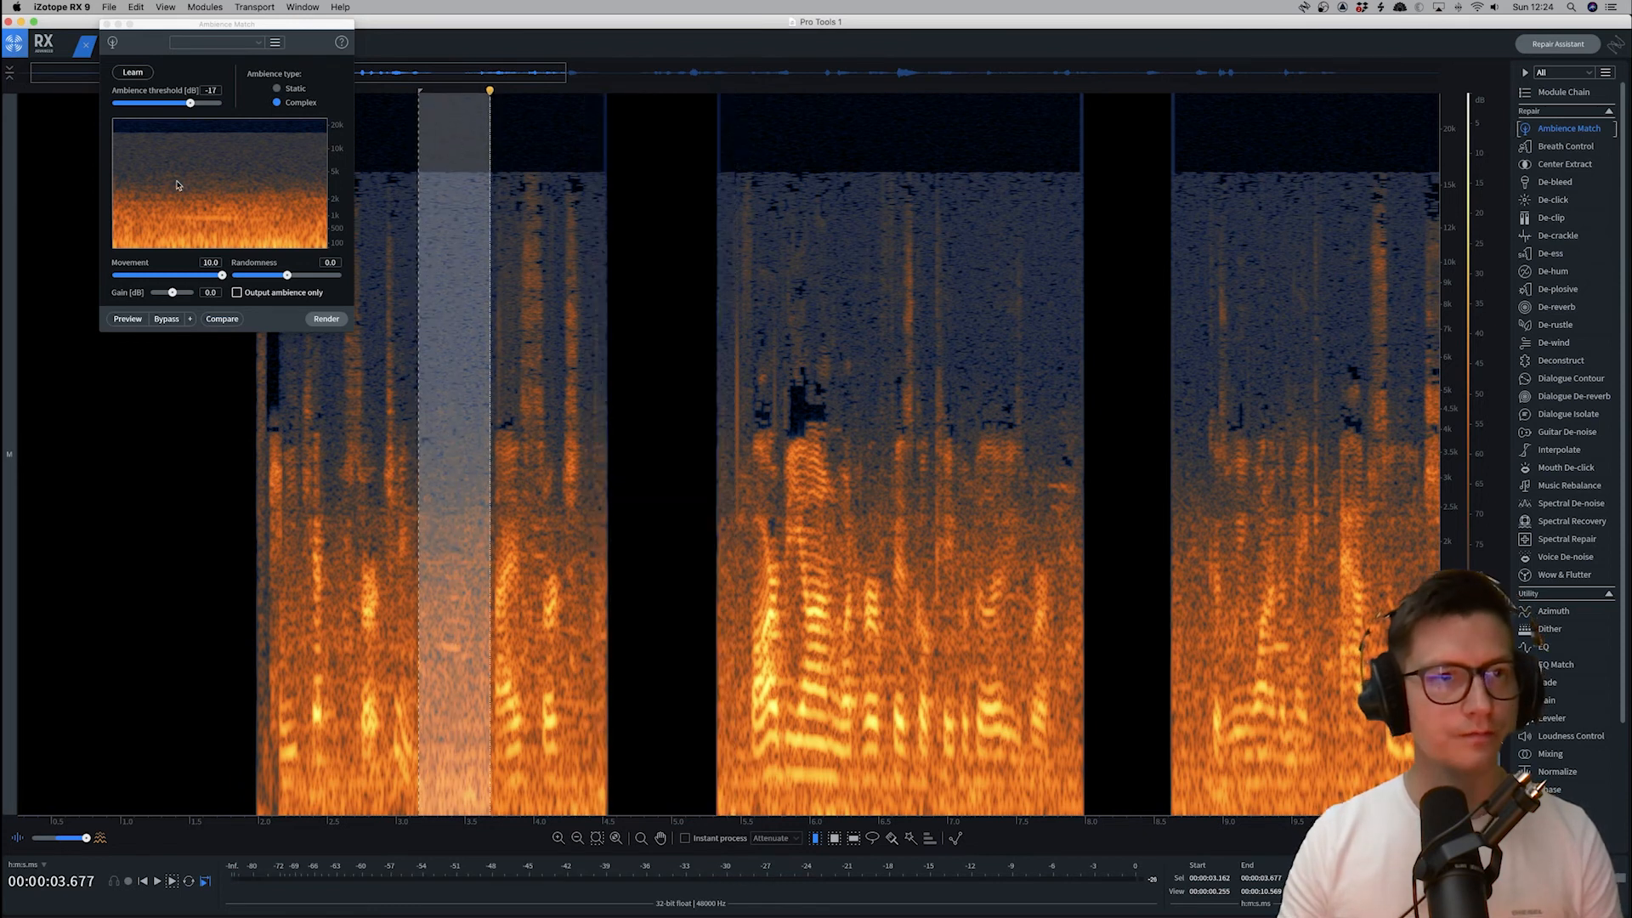
drag(189, 103, 187, 104)
click(133, 72)
click(144, 76)
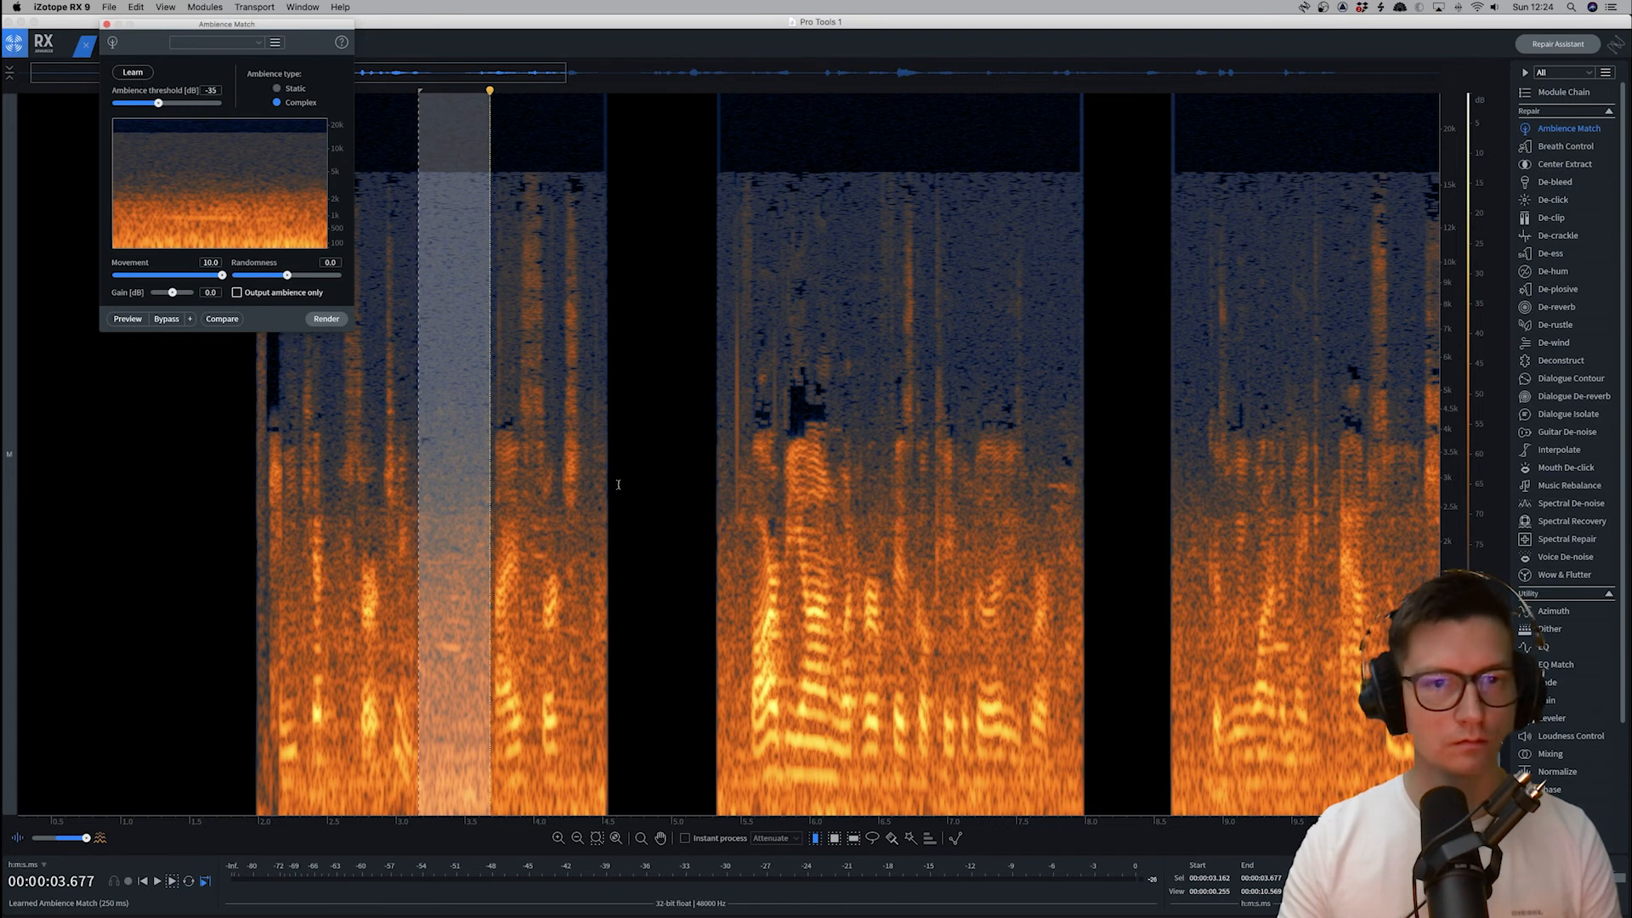
Render the relearned ambience across the first gap from about 4.3 to 5.4 s, and play through the fill
drag(581, 485, 718, 486)
click(326, 319)
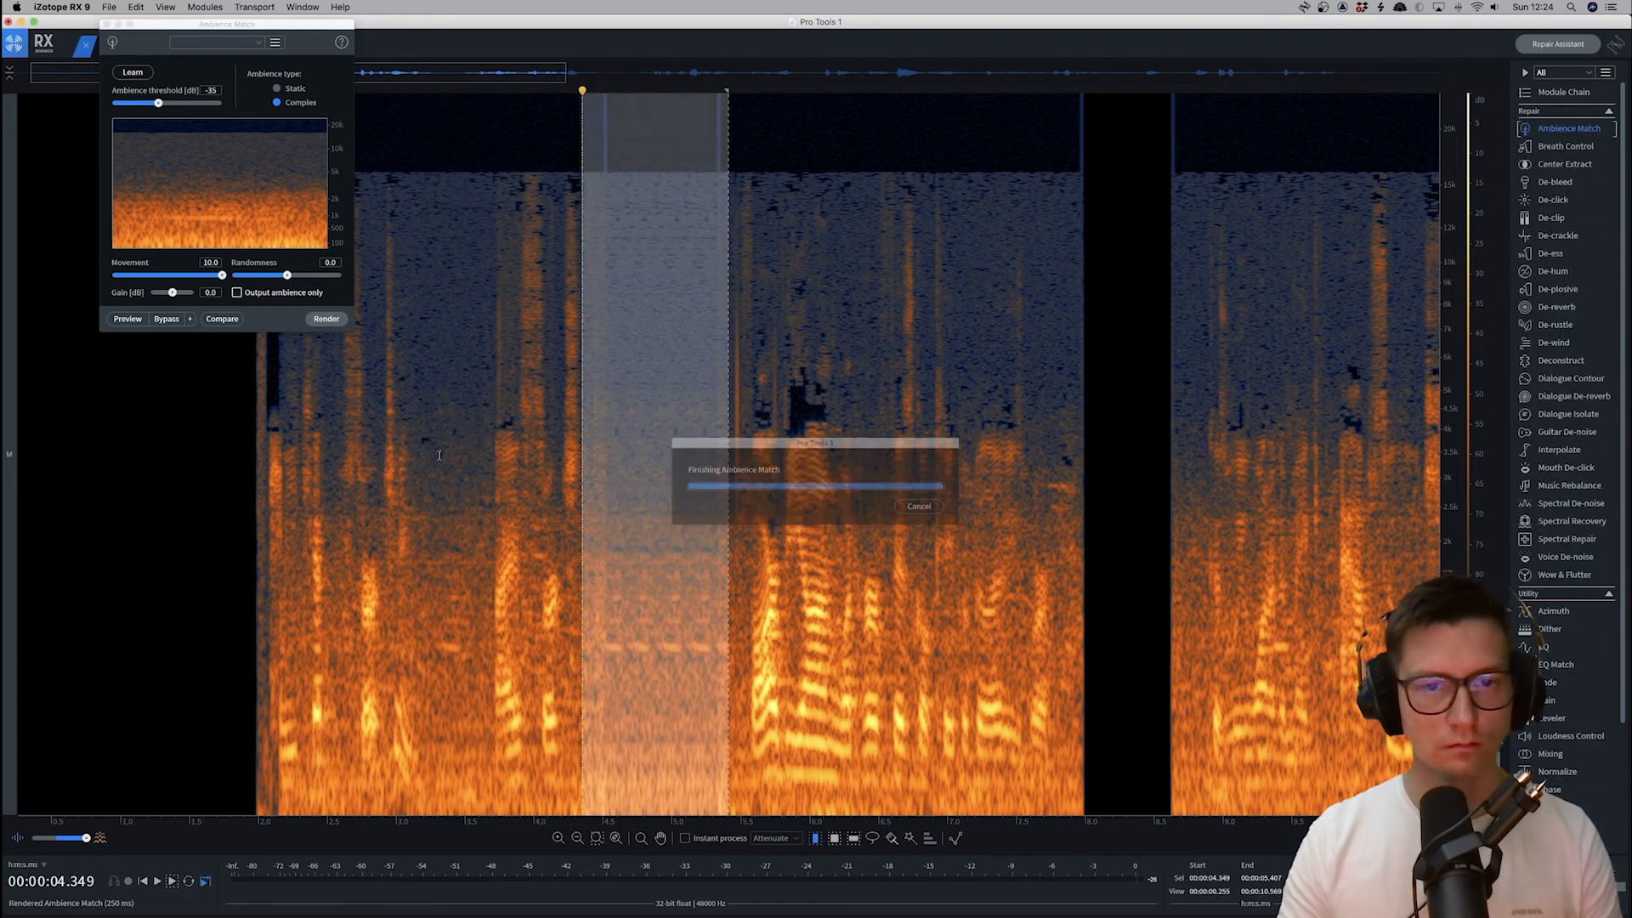
click(390, 451)
key(space)
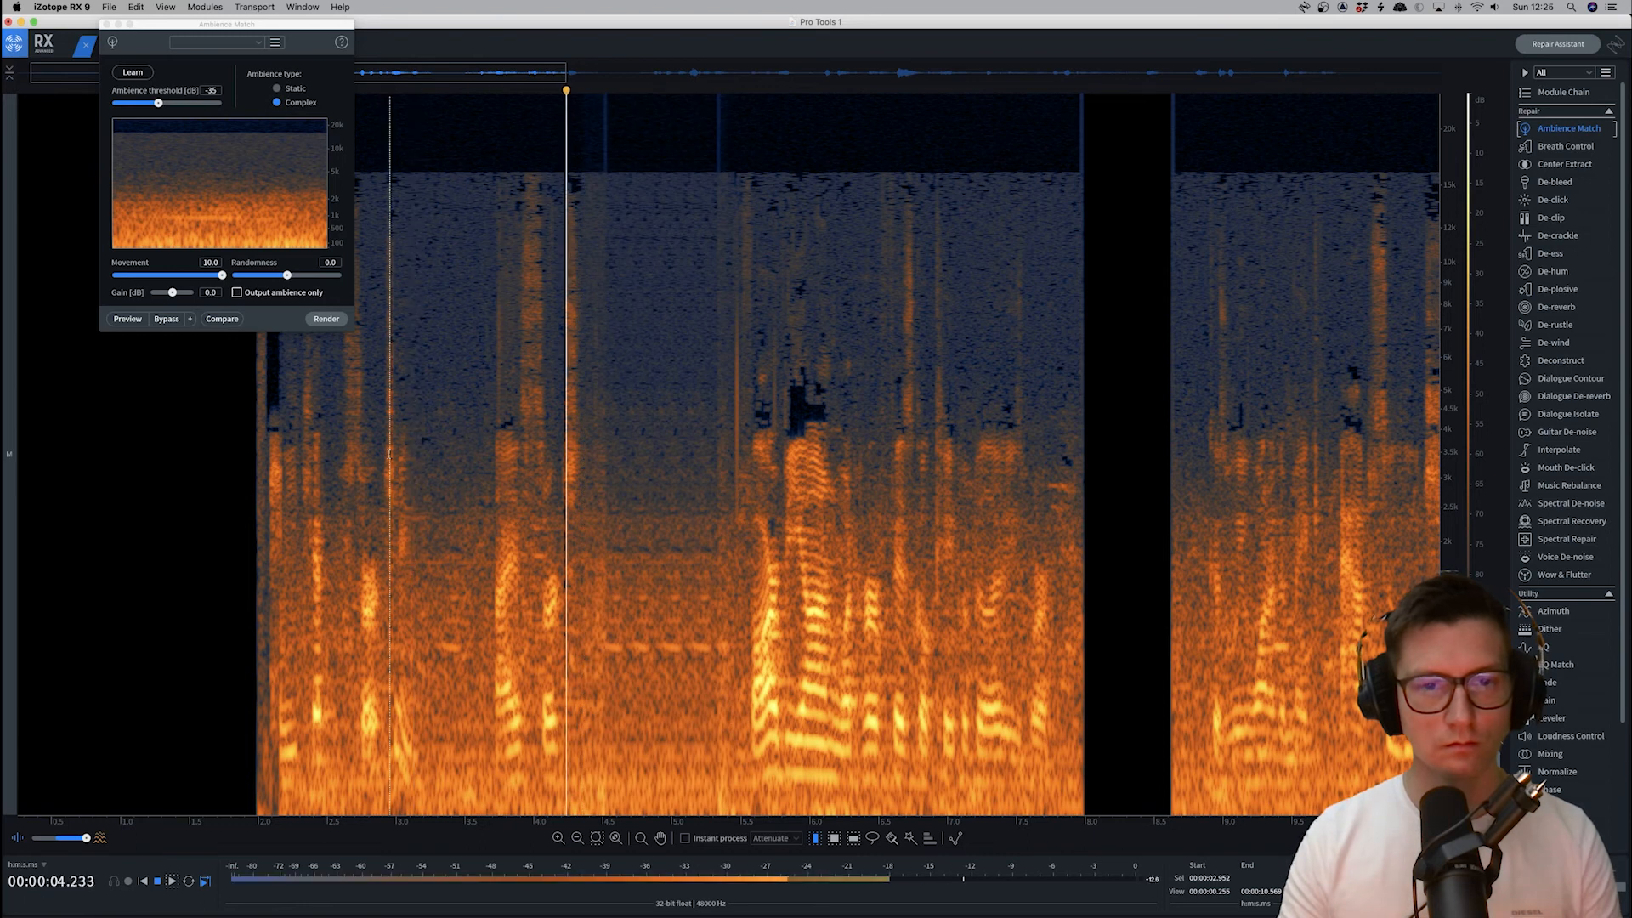
key(space)
Try to learn the ambience from about 10.9 to 11.1 s at the end of the third dialogue piece
scroll(780, 470, right, 3)
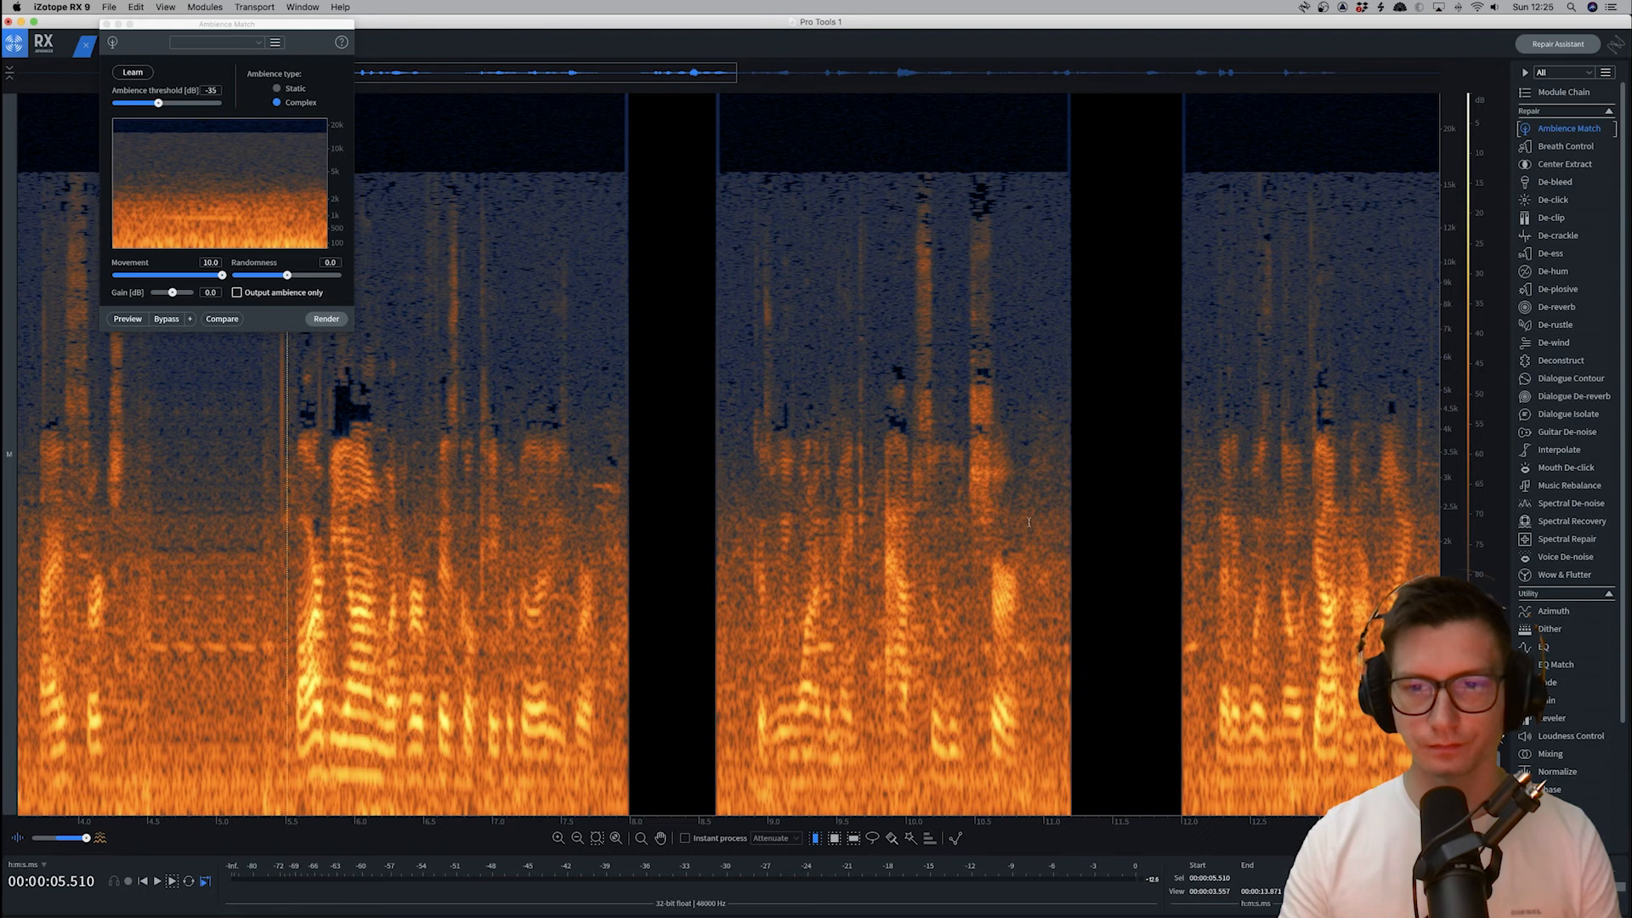
drag(1028, 522, 1064, 522)
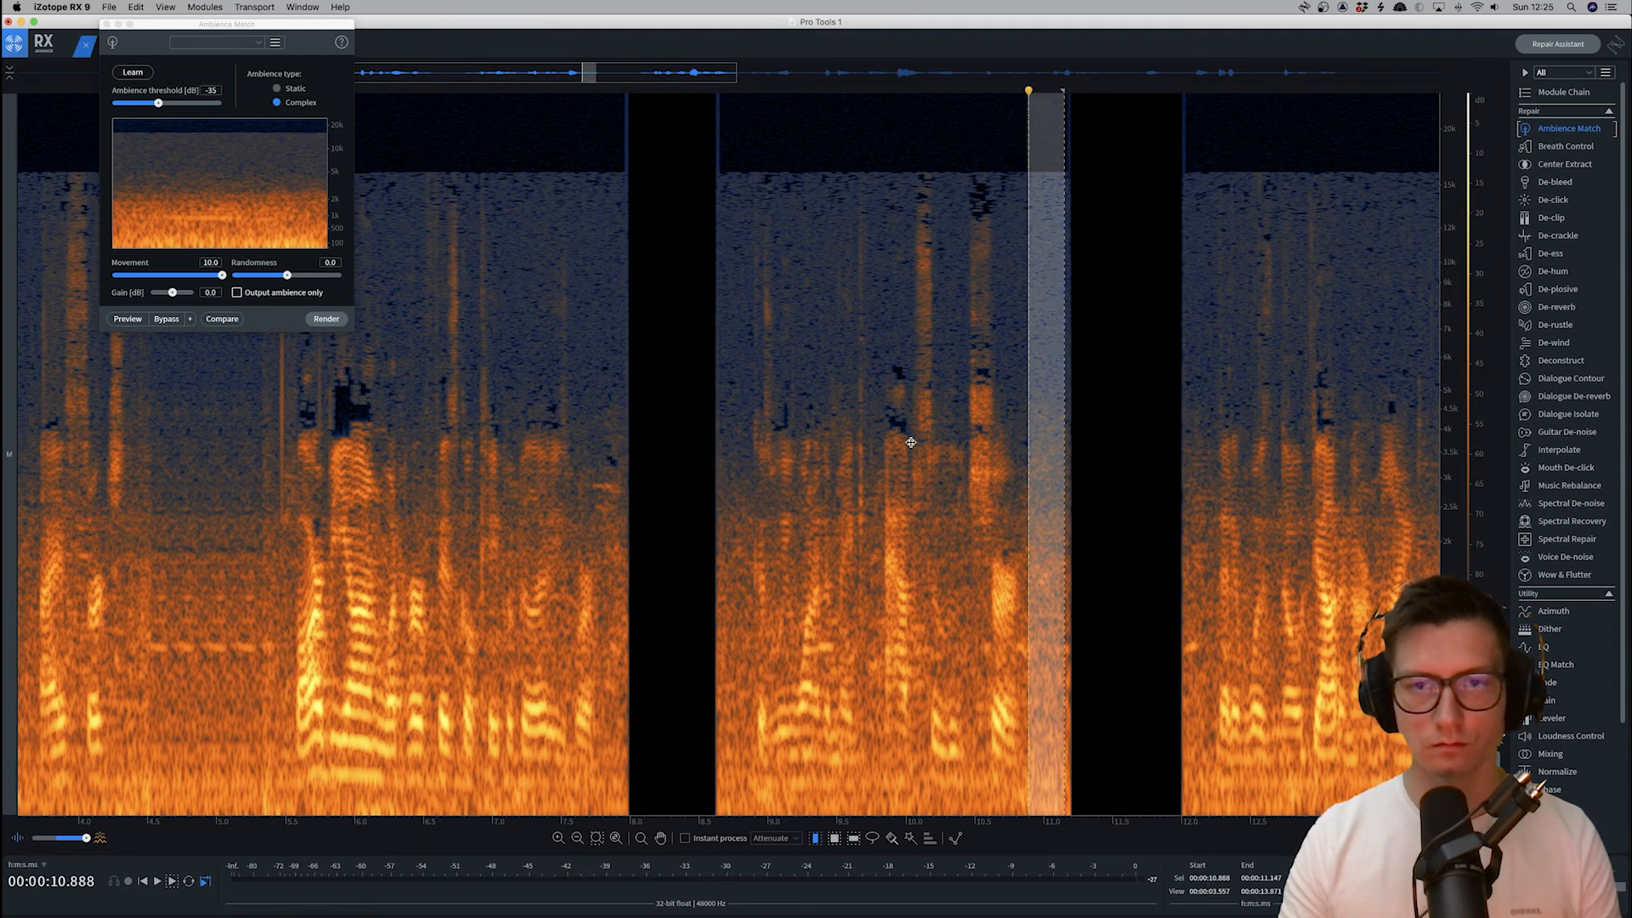
click(133, 73)
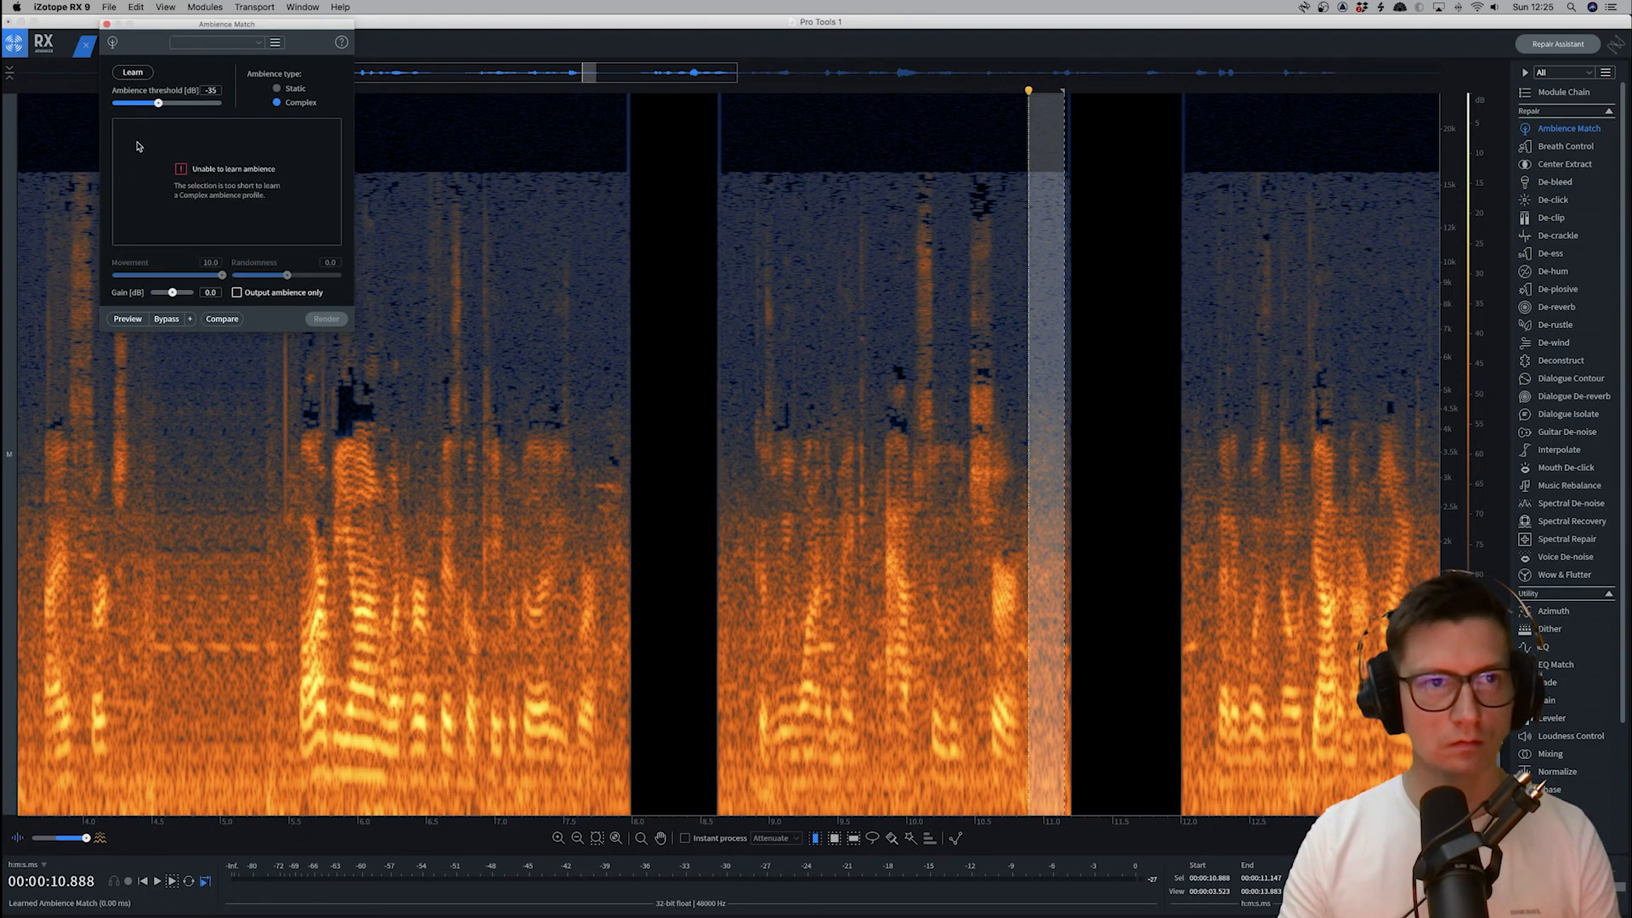
scroll(932, 516, left, 1)
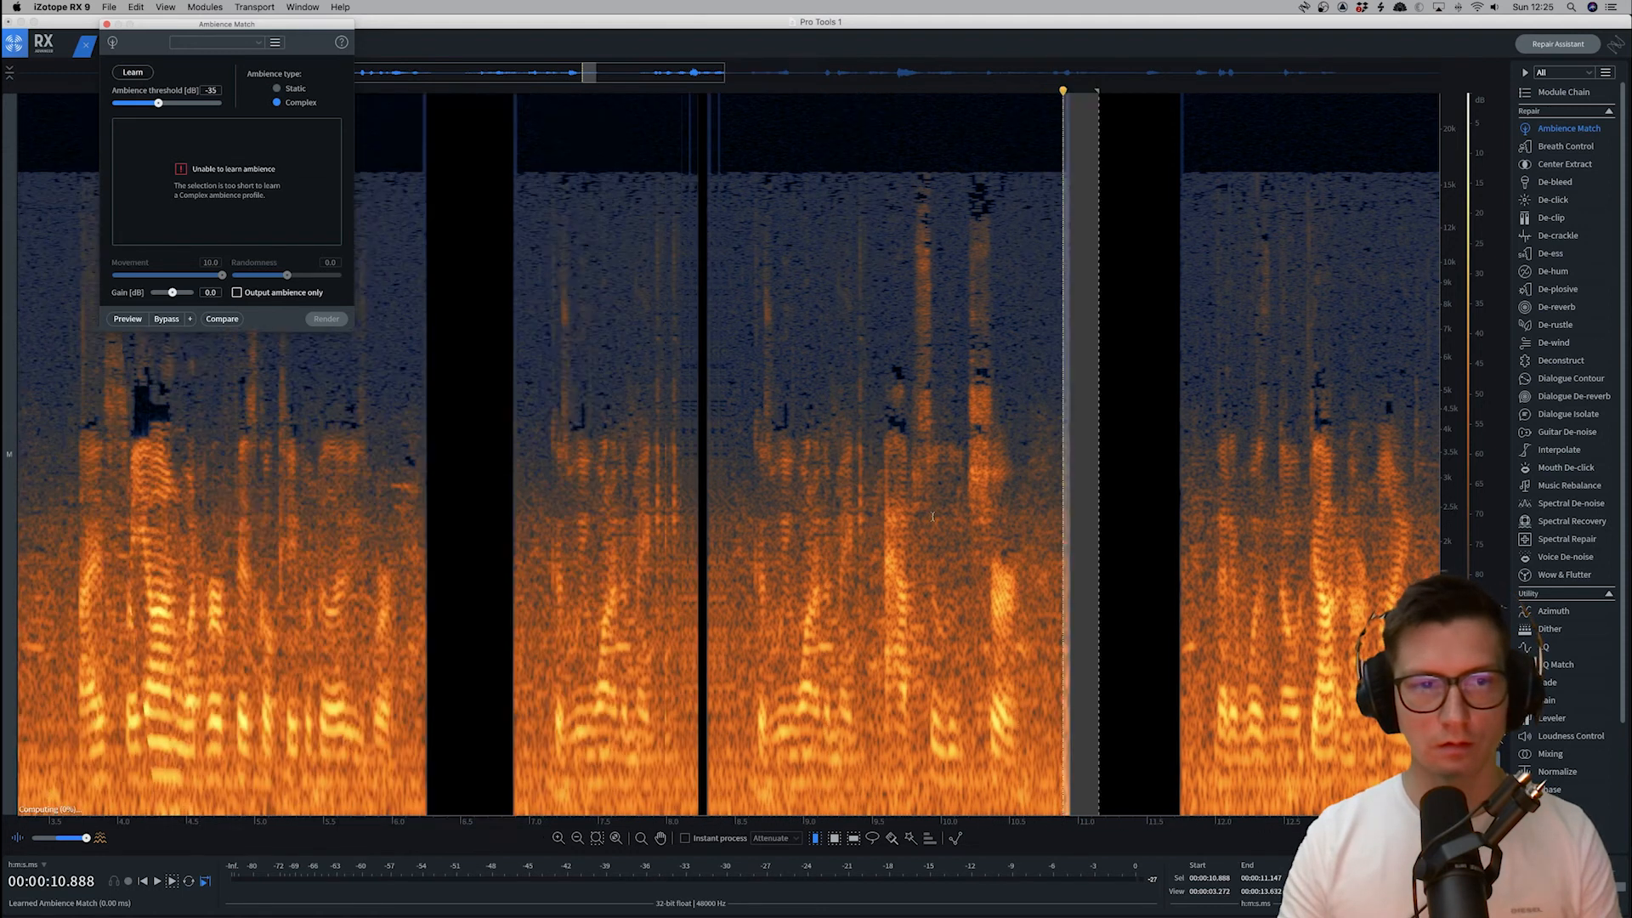
scroll(933, 516, right, 5)
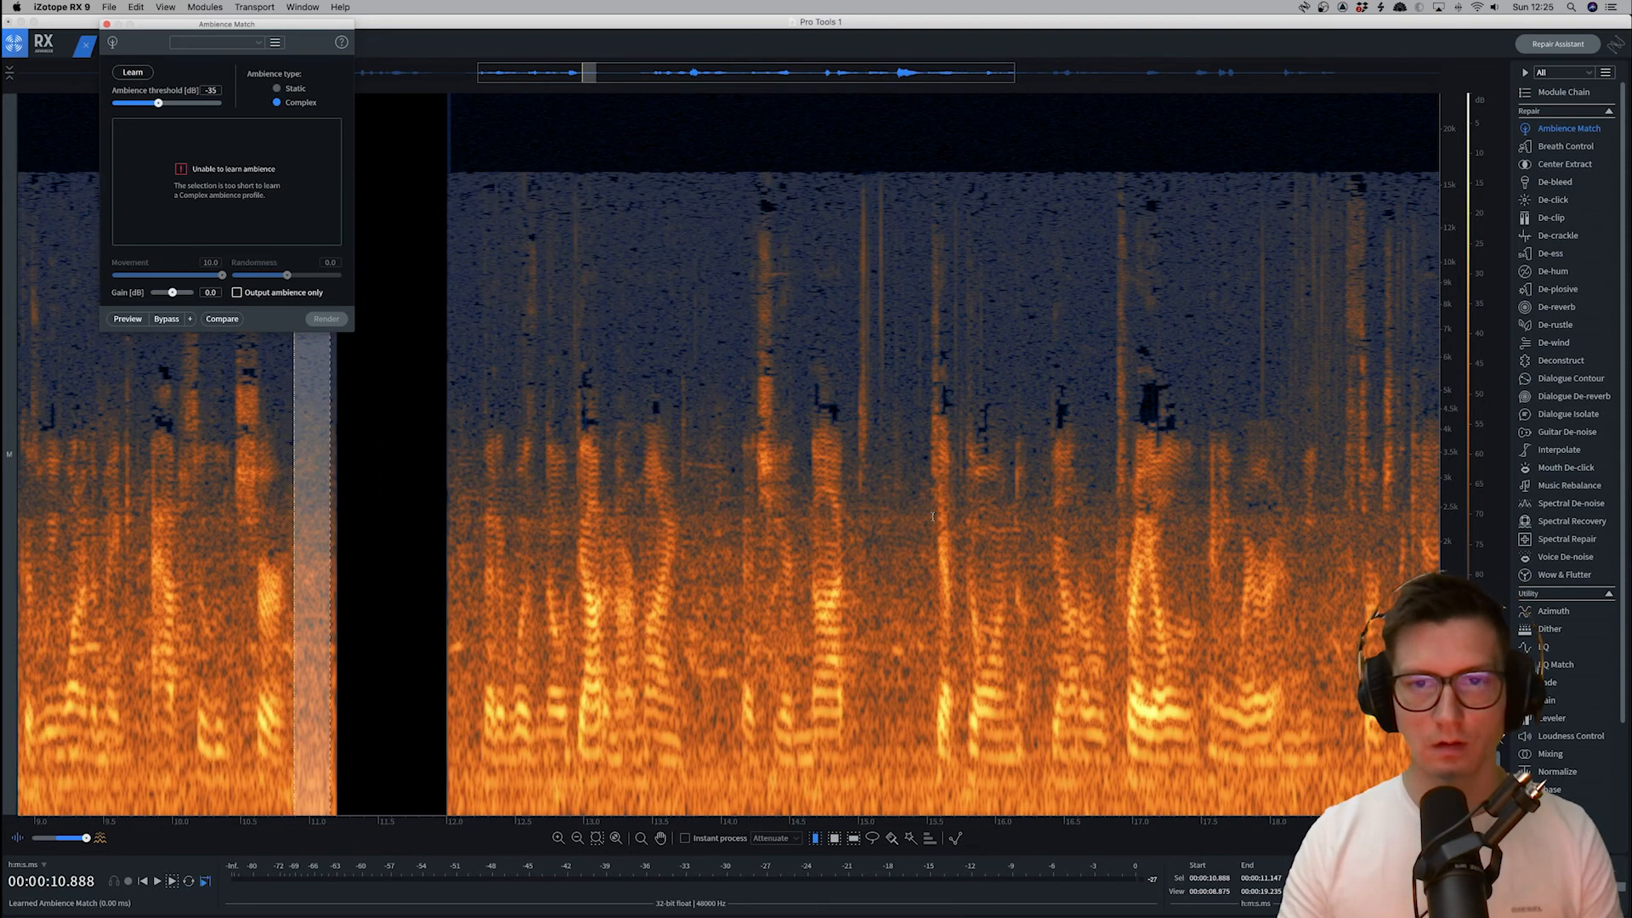
Play the dialogue pause starting at 15.0 s, and stop playback
click(859, 544)
key(space)
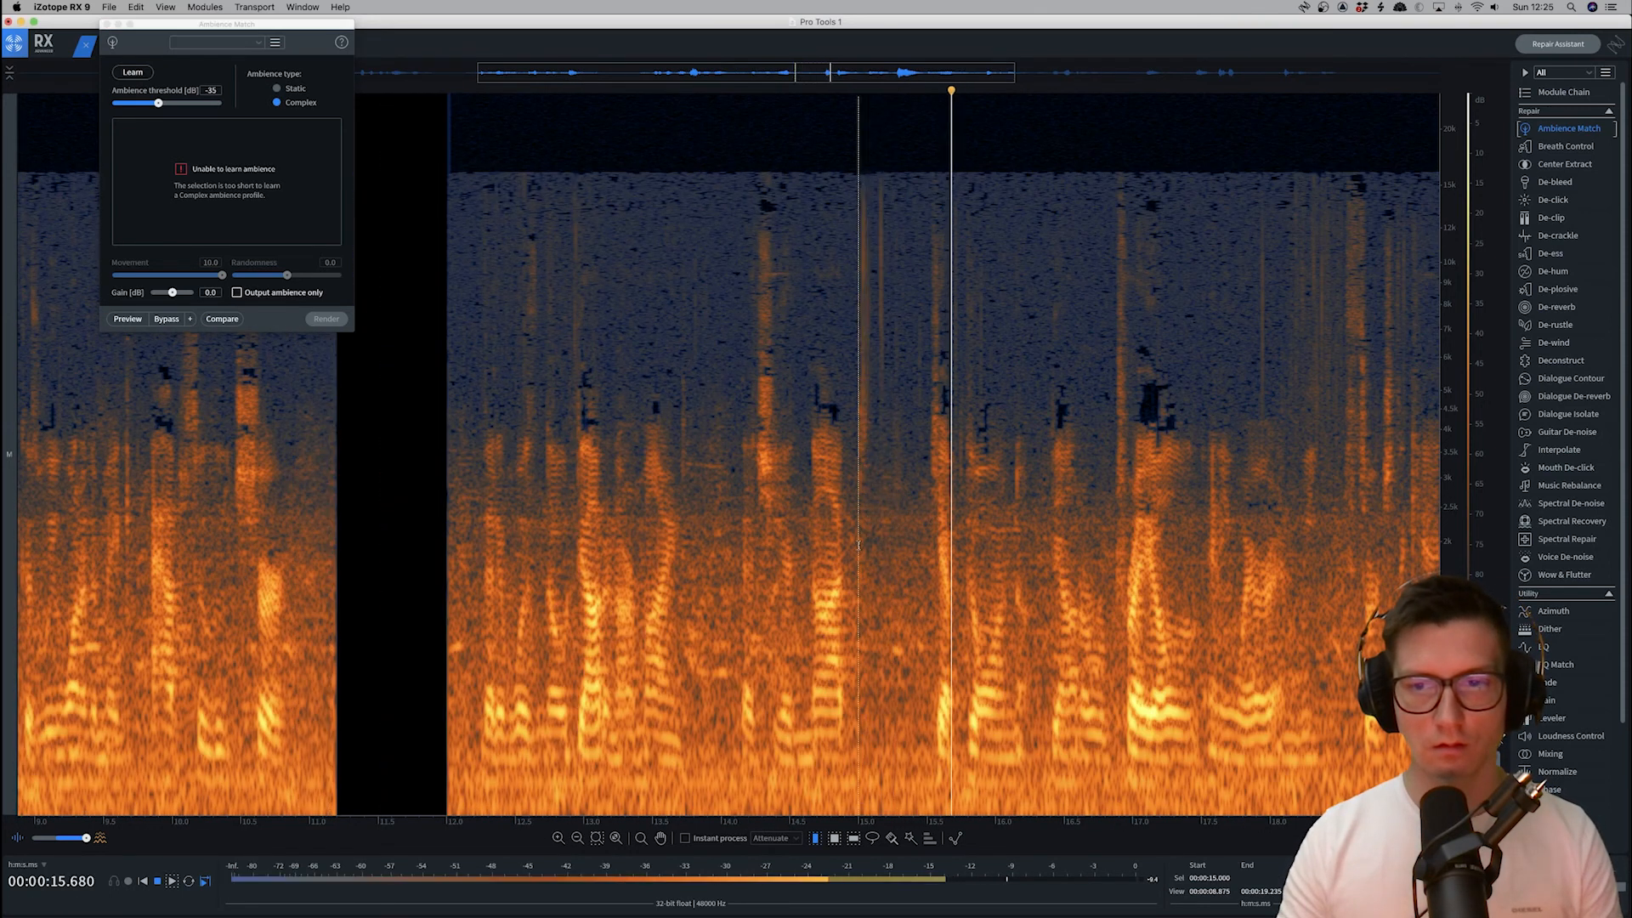
key(space)
Learn the ambience from 15.0 to about 15.5 s at a threshold of -30 dB, and render it across the gap from about 11.0 to 12.2 s
drag(858, 544, 926, 544)
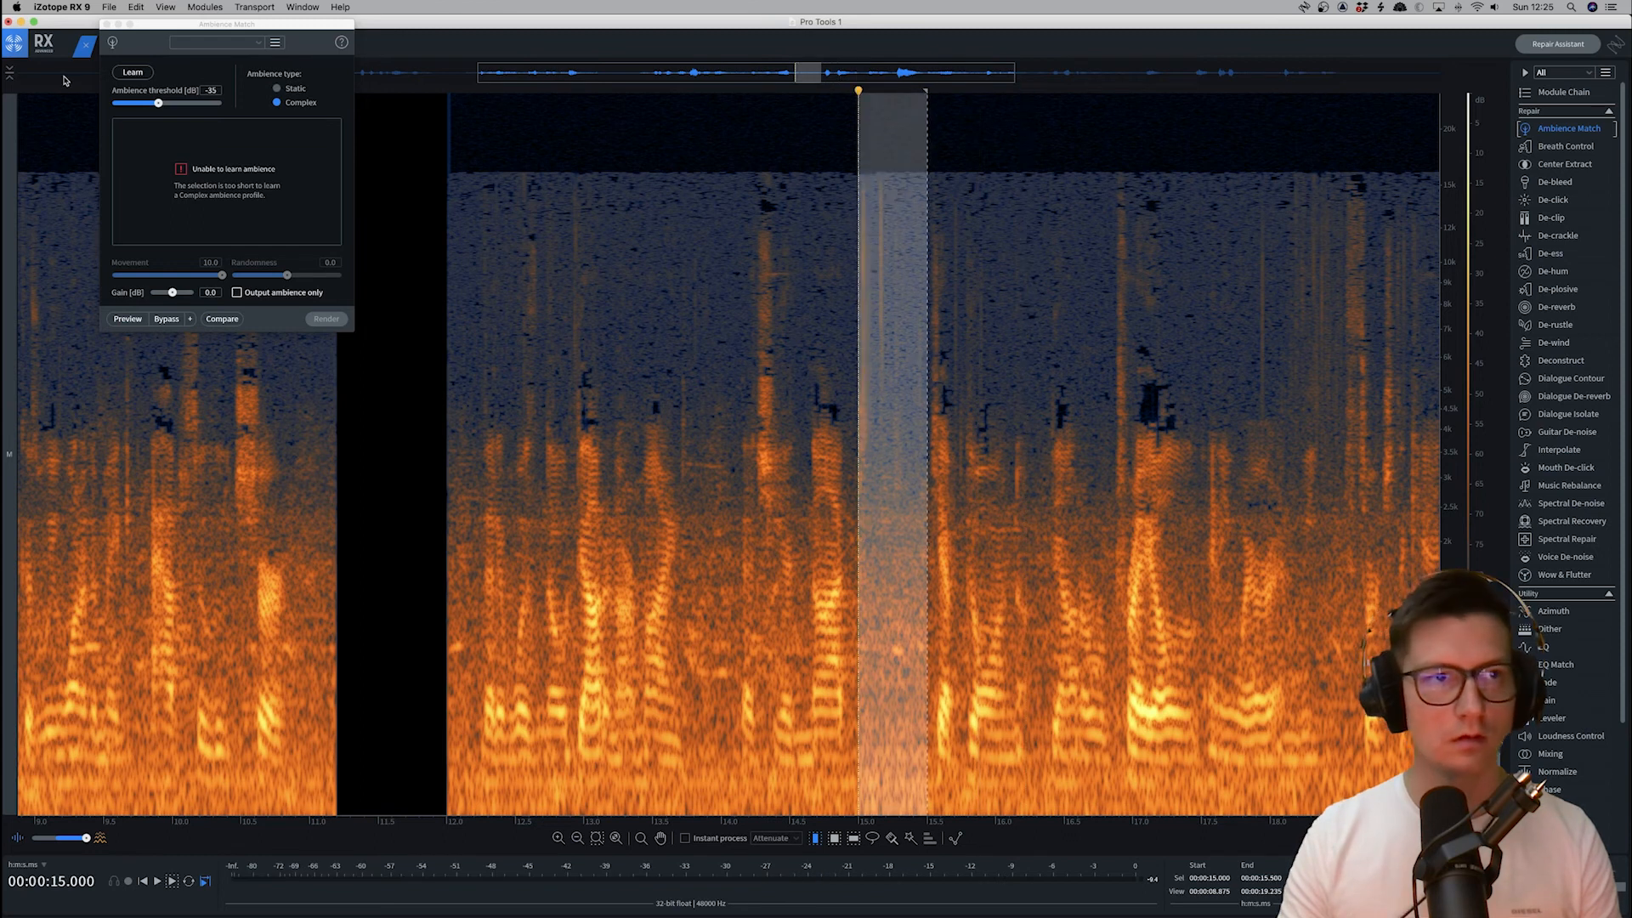
click(129, 73)
drag(159, 105, 167, 103)
click(132, 73)
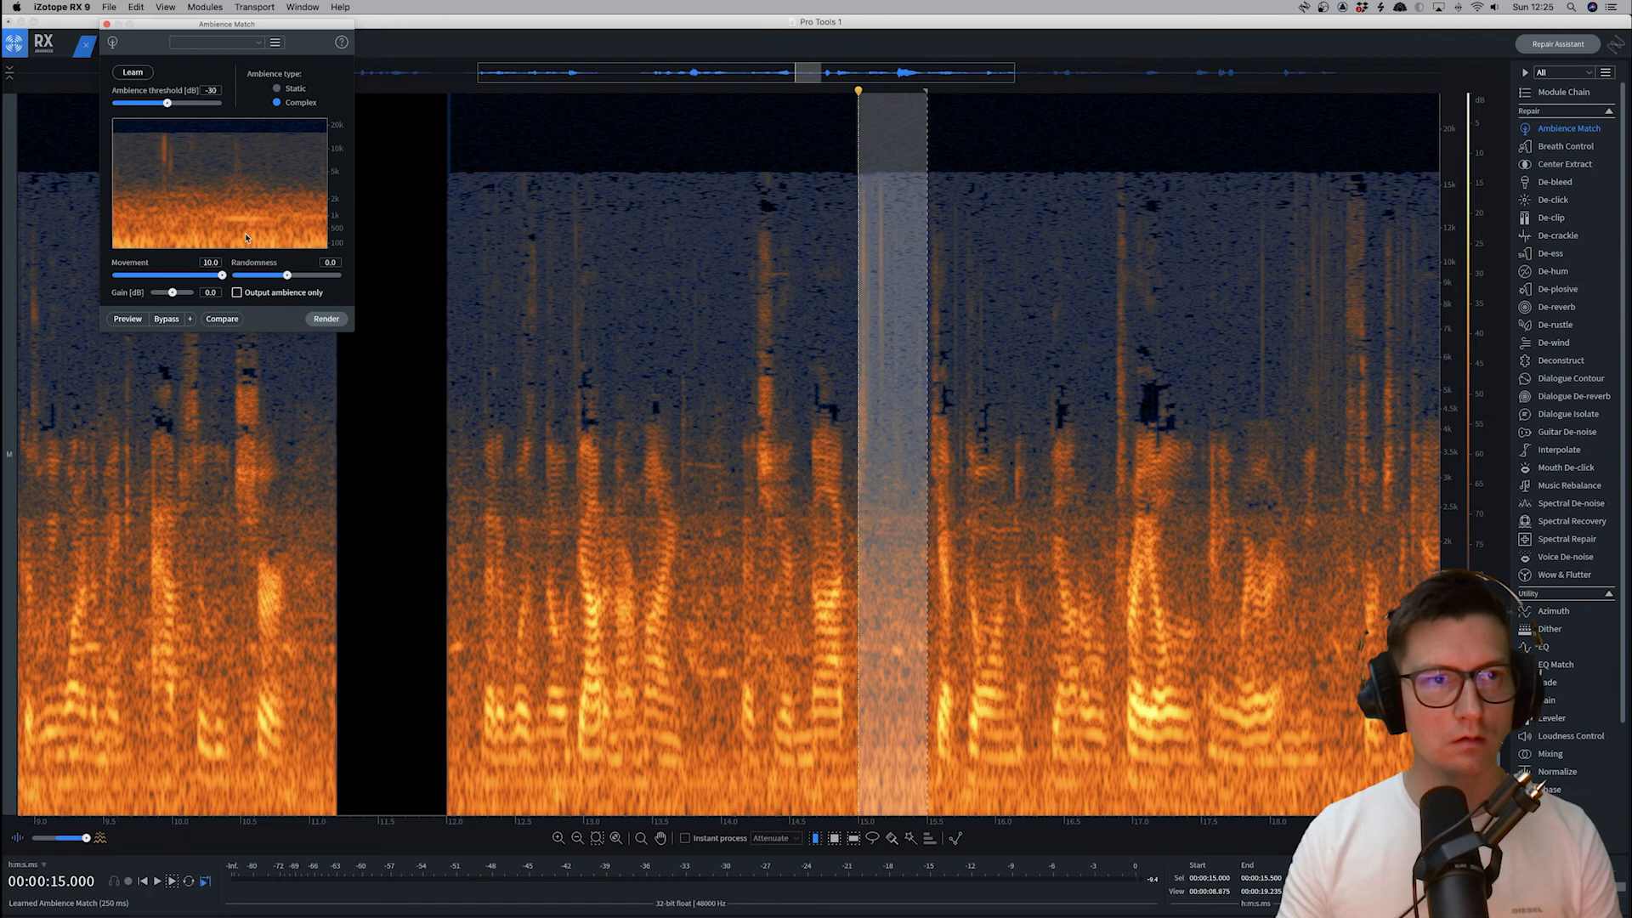
drag(314, 473, 481, 482)
key(Return)
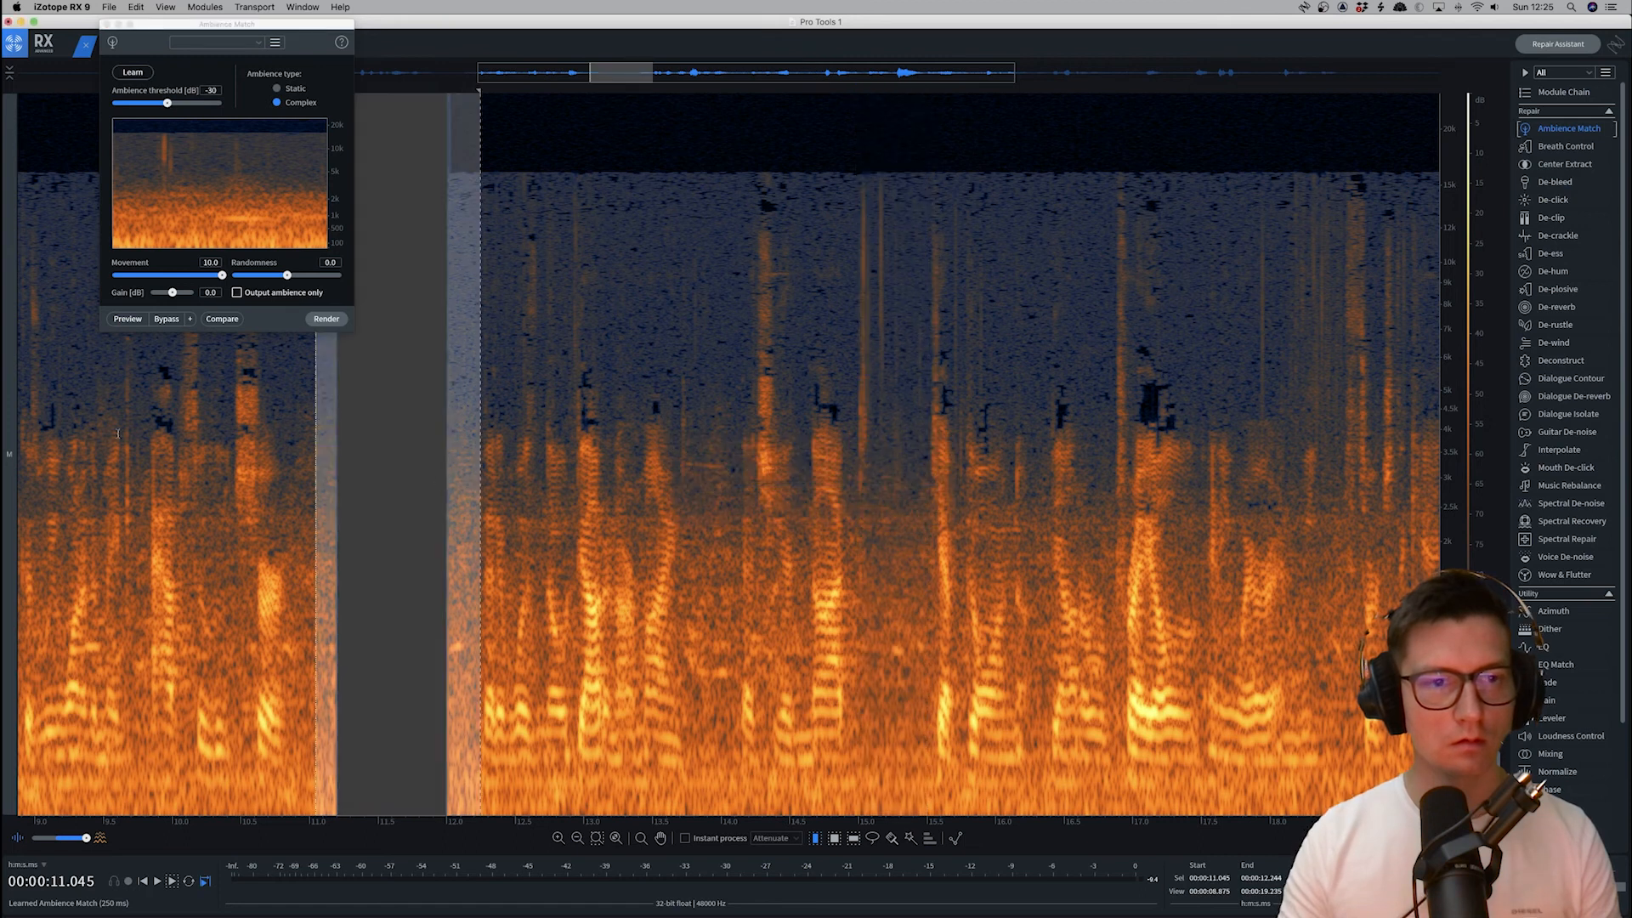
Play through the filled third gap starting from about 9.9 s, and stop playback
click(165, 428)
key(space)
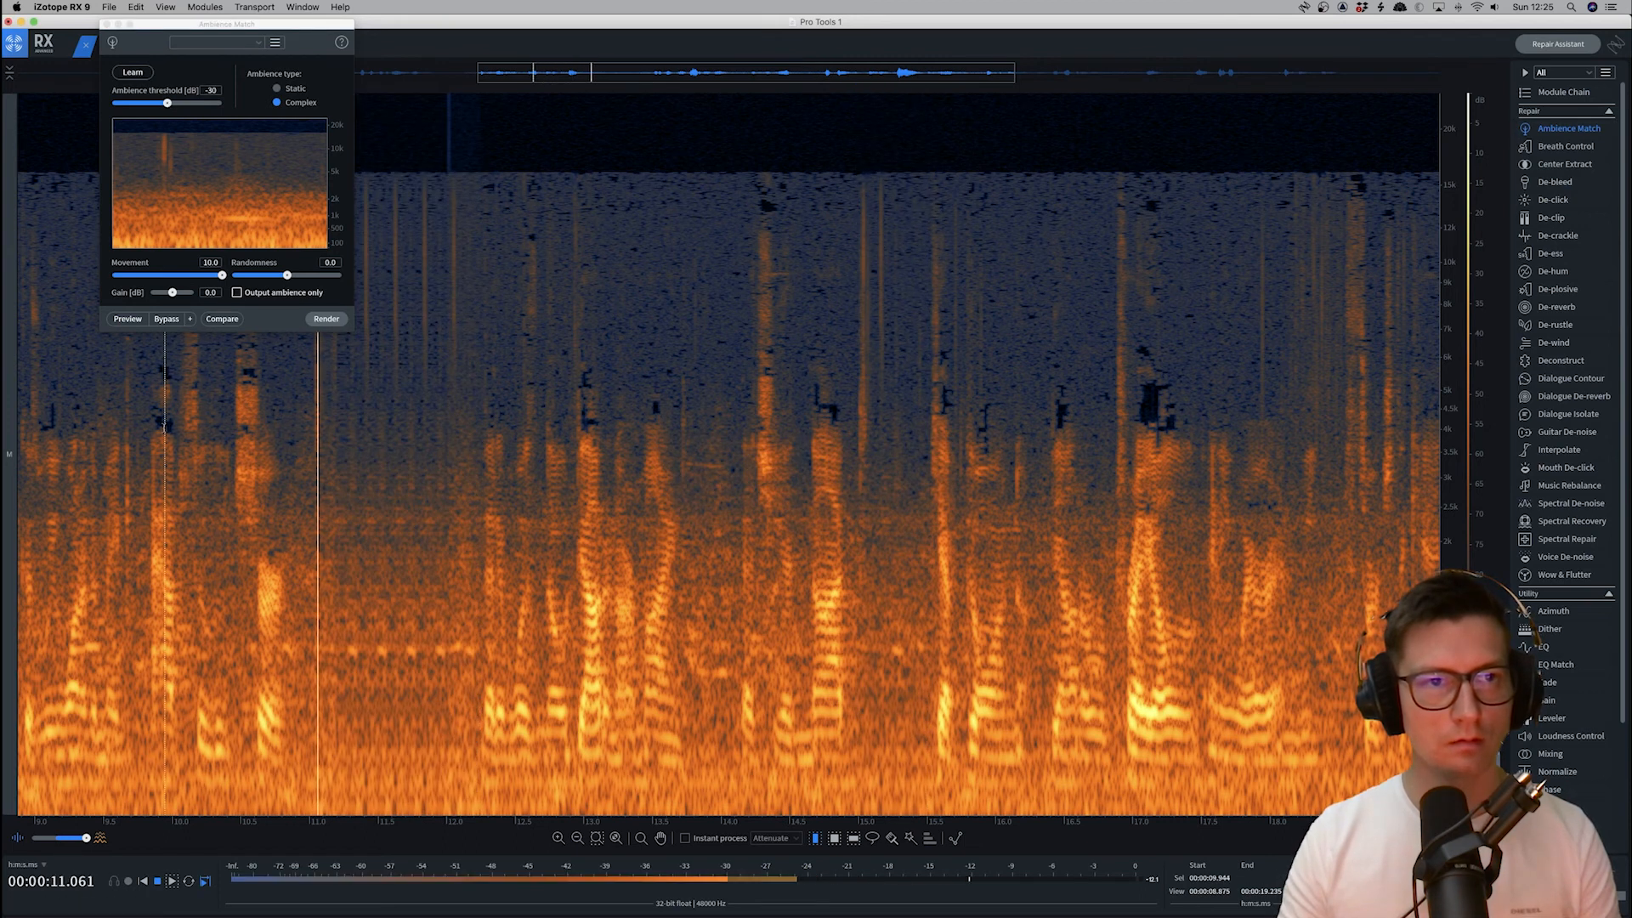
key(space)
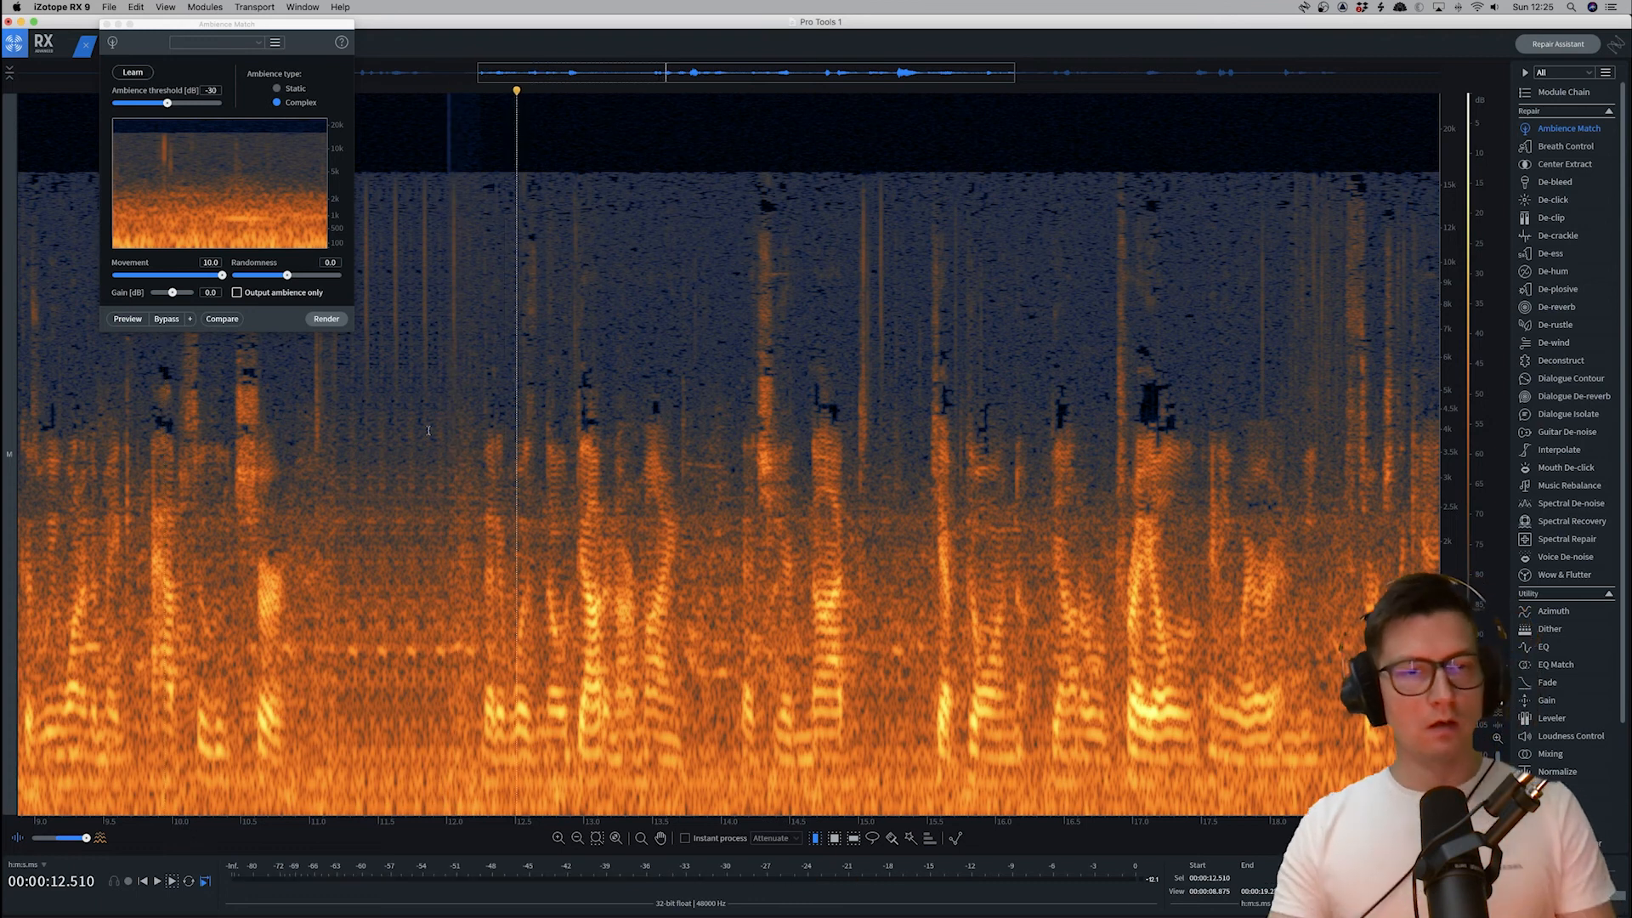
Set the ambience type to Static, and undo the Complex fill of the gap from about 11.0 to 12.2 s
click(311, 86)
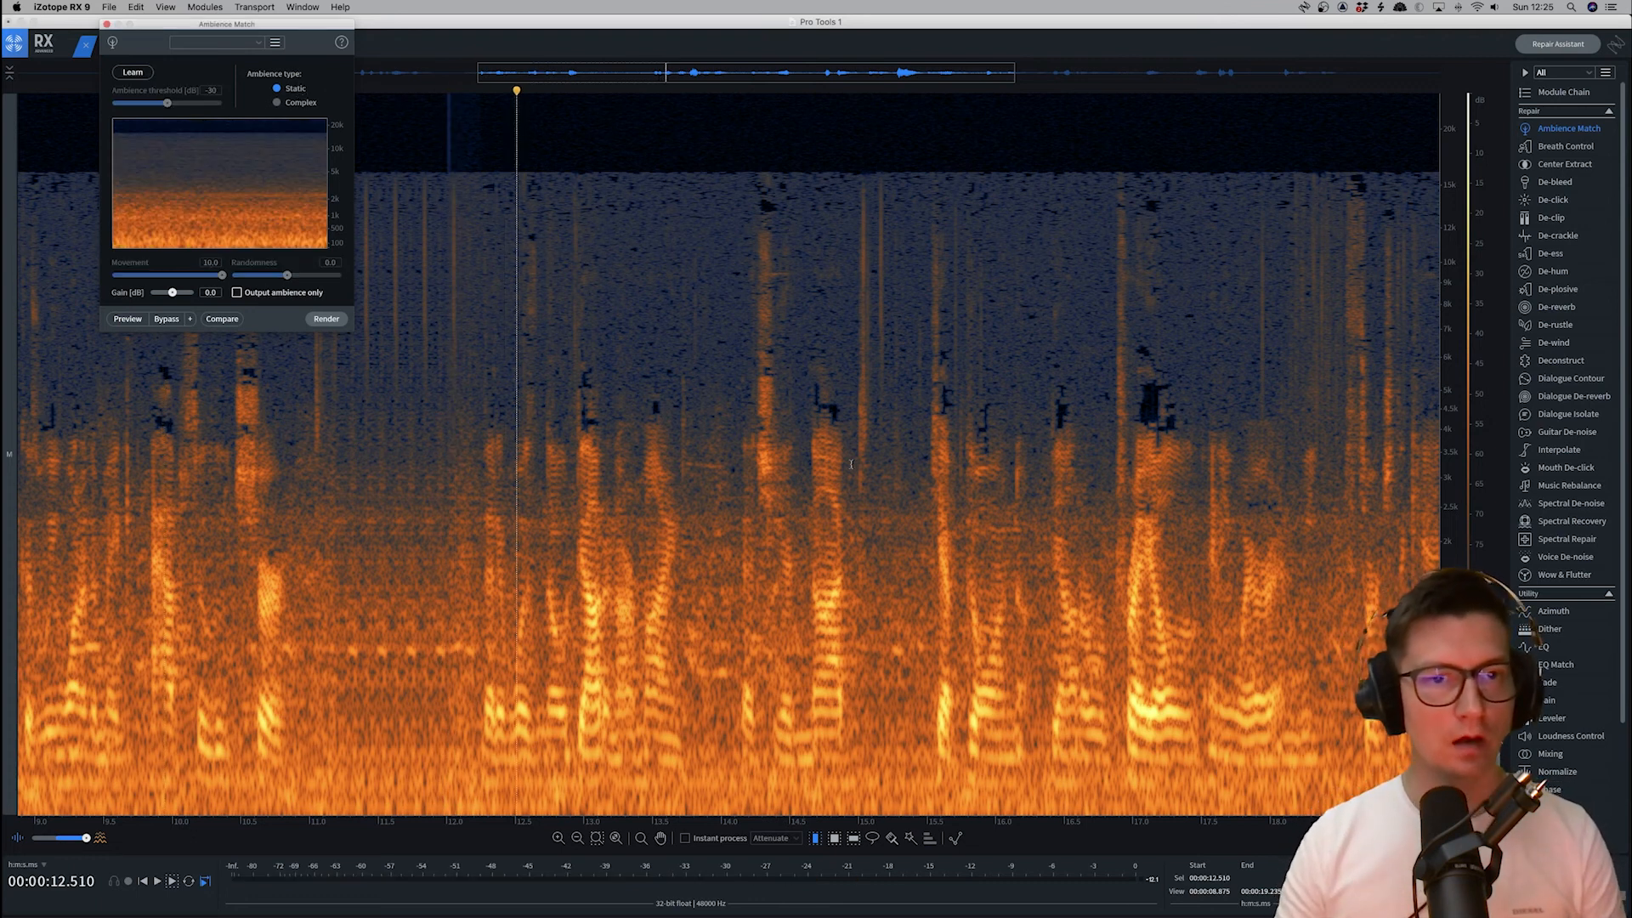
key(super+z)
scroll(897, 480, left, 10)
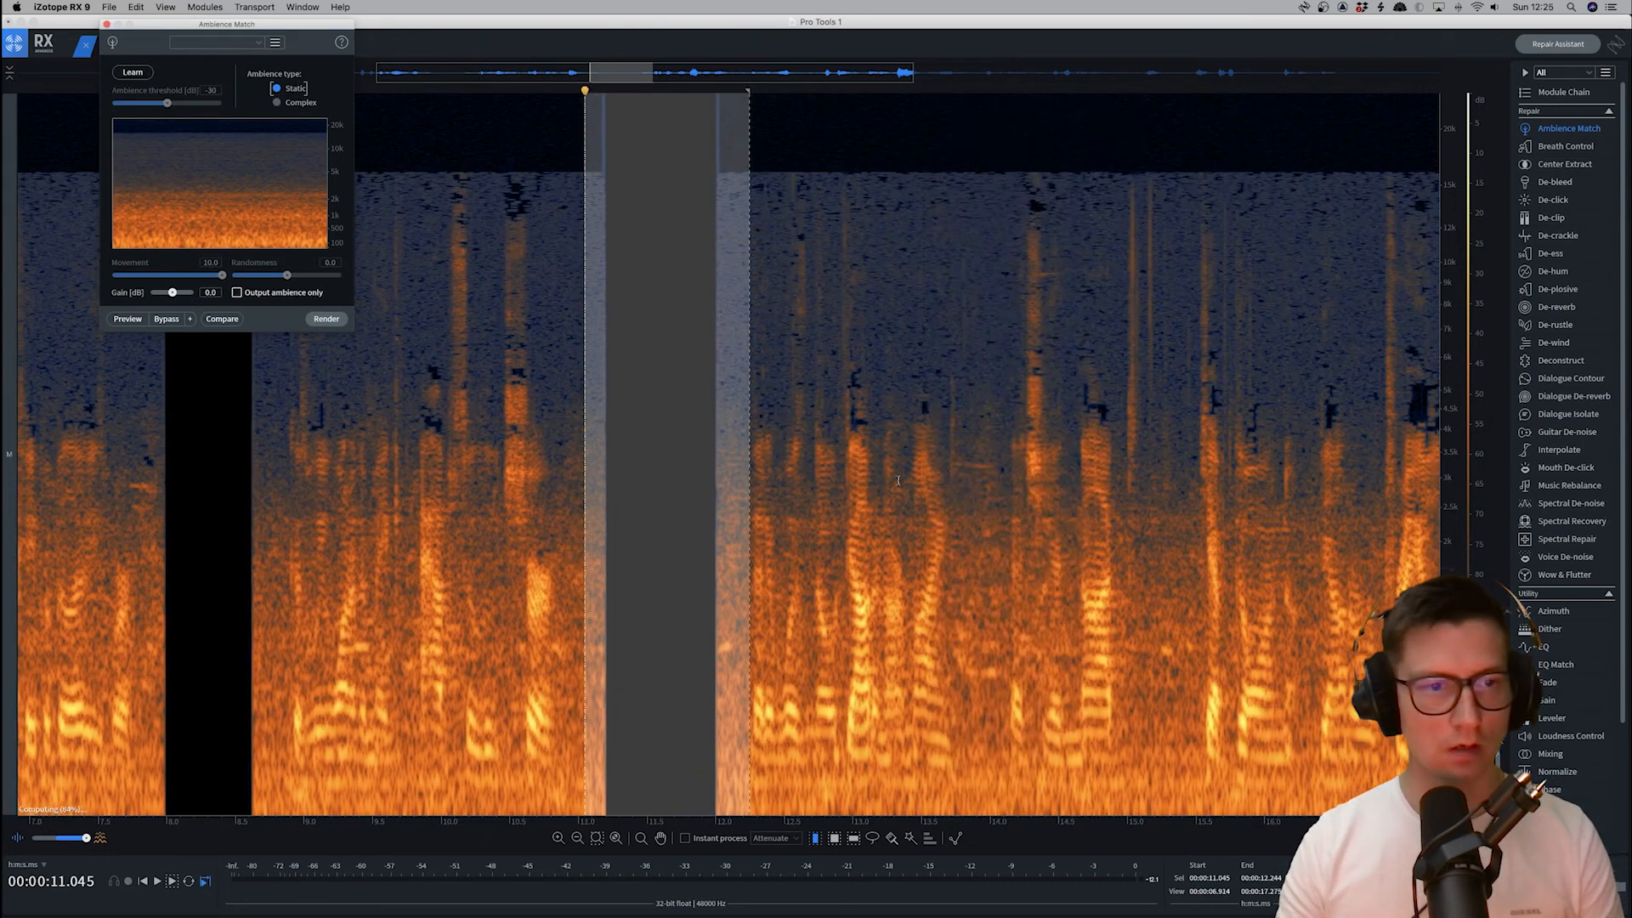
scroll(897, 481, left, 3)
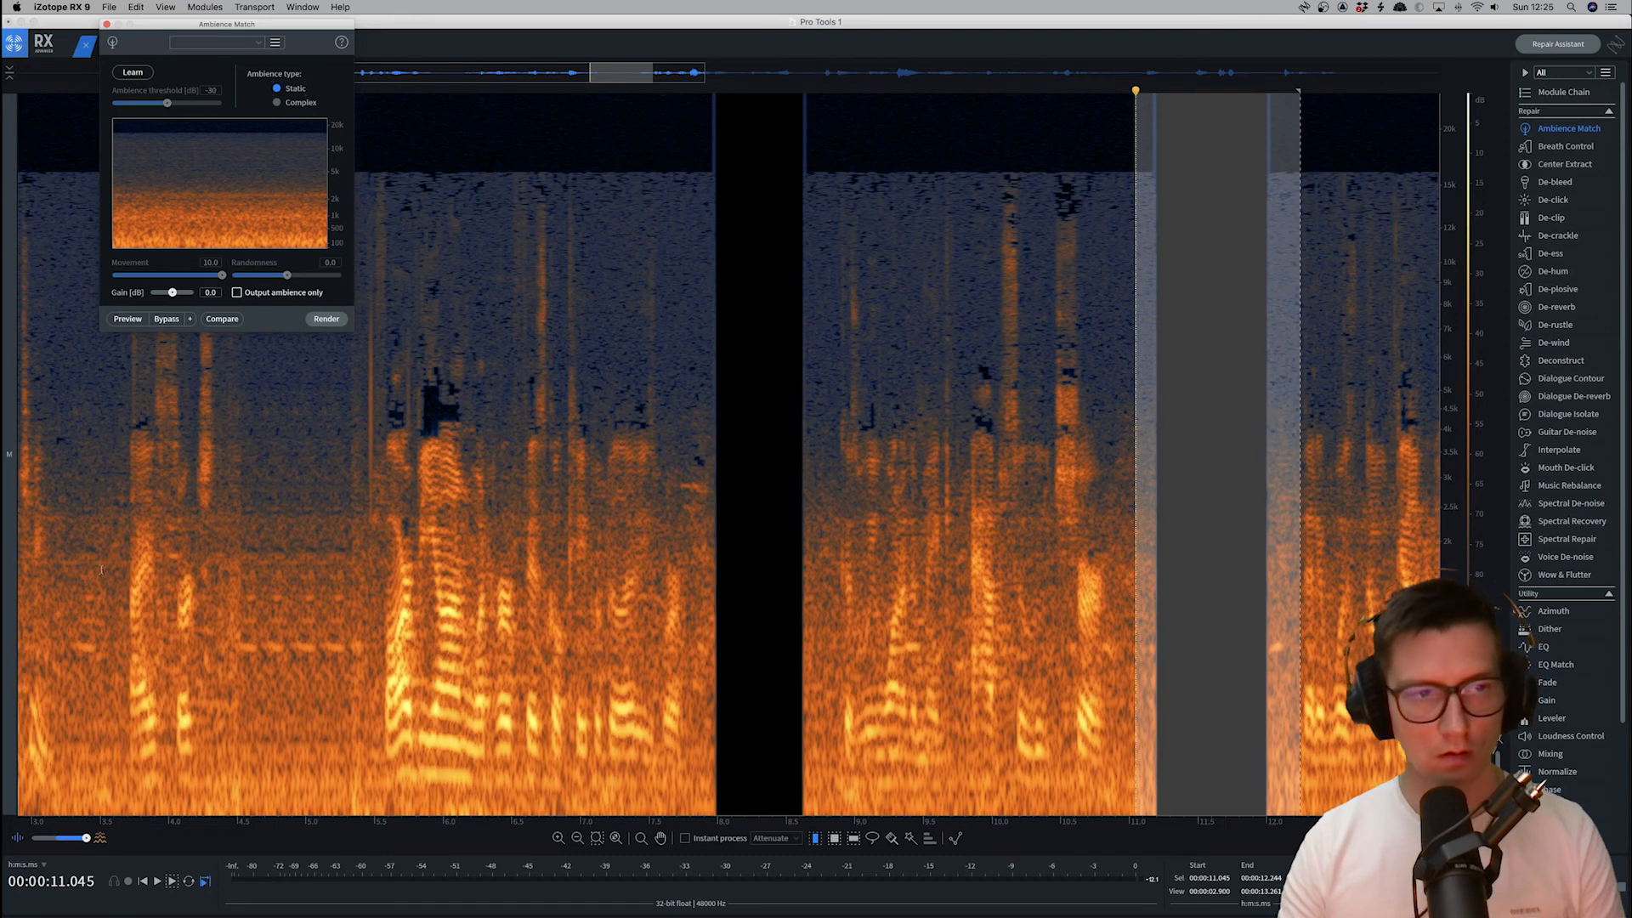
Learn the static ambience from about 3.2 to 3.7 s, and render it across the first gap from 4.5 to about 5.4 s
drag(59, 554, 124, 554)
click(143, 73)
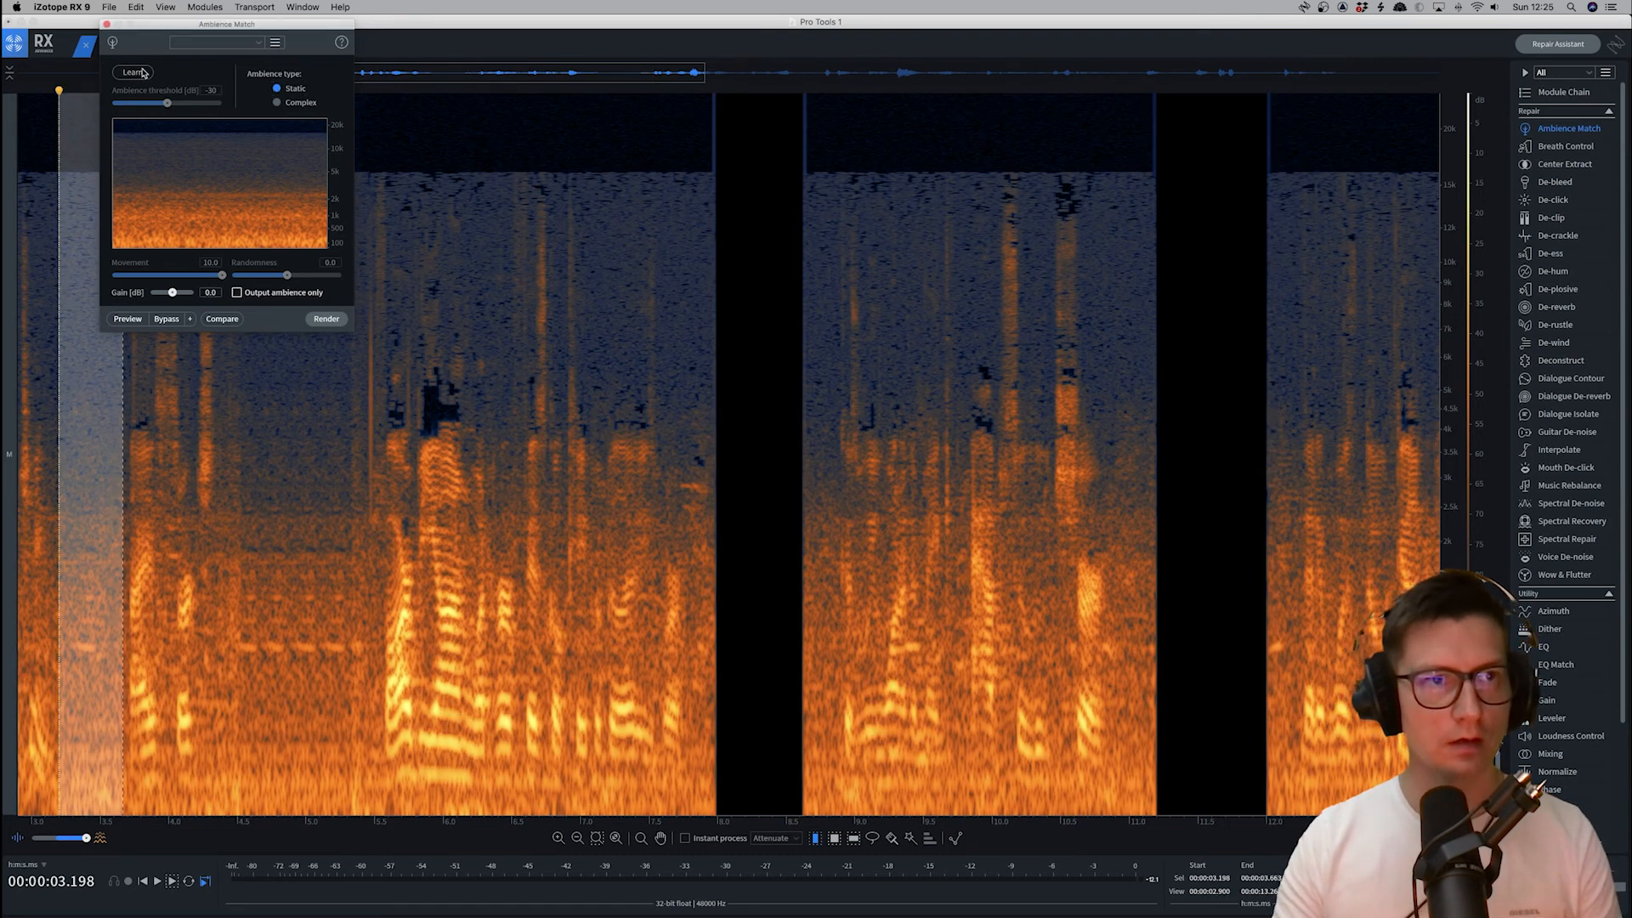
drag(237, 563, 367, 561)
click(326, 319)
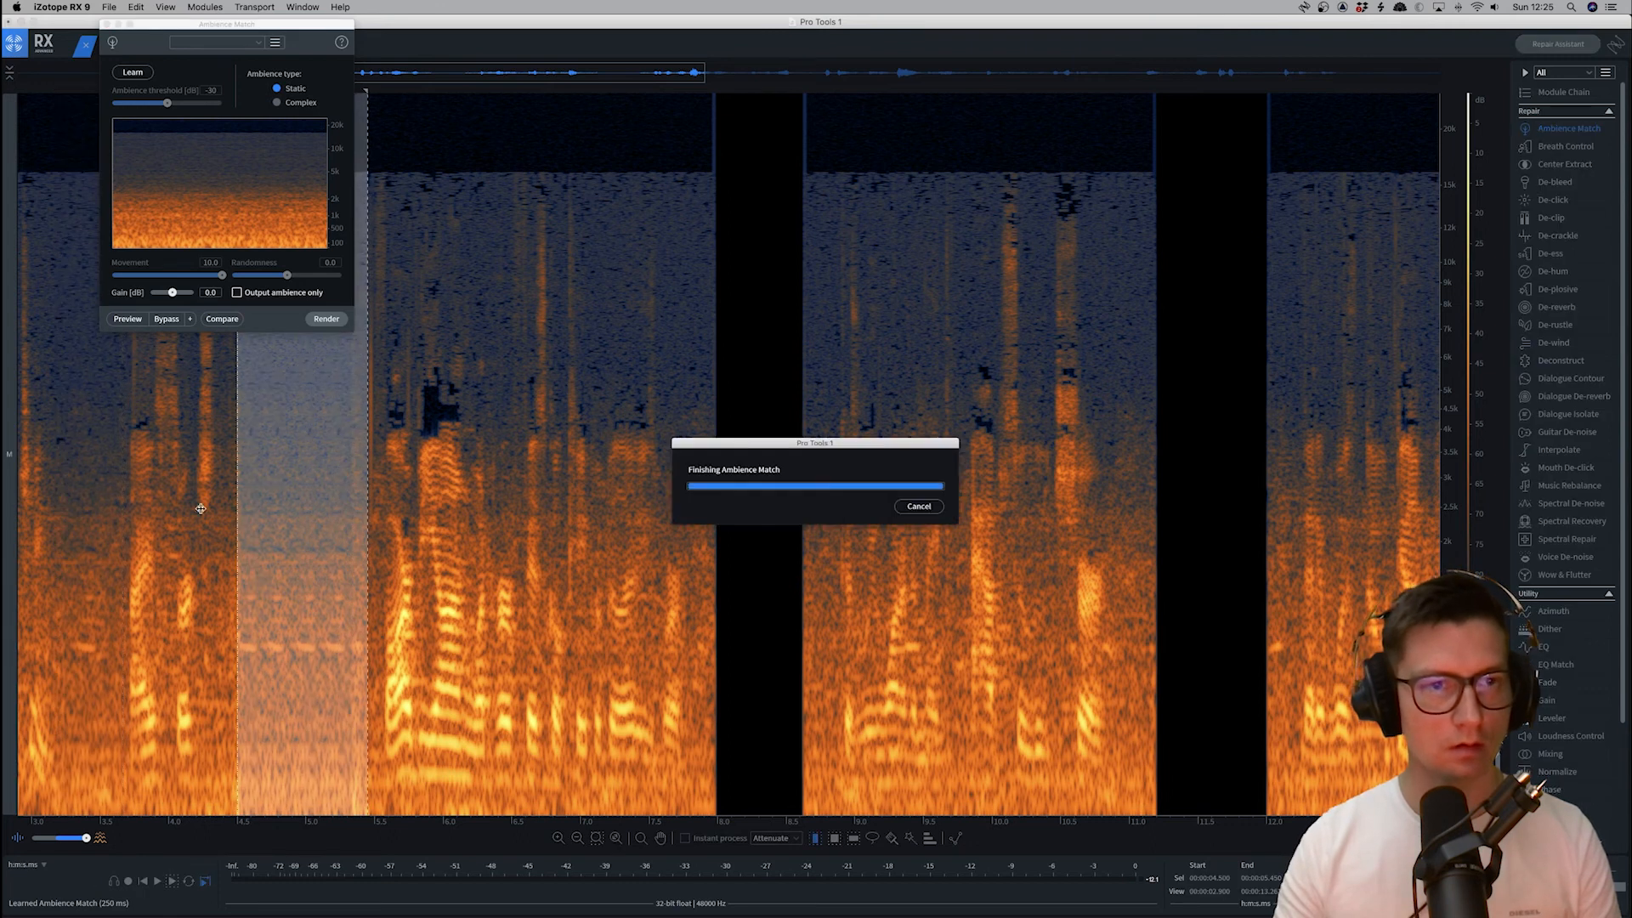
Render the first gap again with ambience-only output, and play through the fill from about 3.1 s
click(119, 443)
key(space)
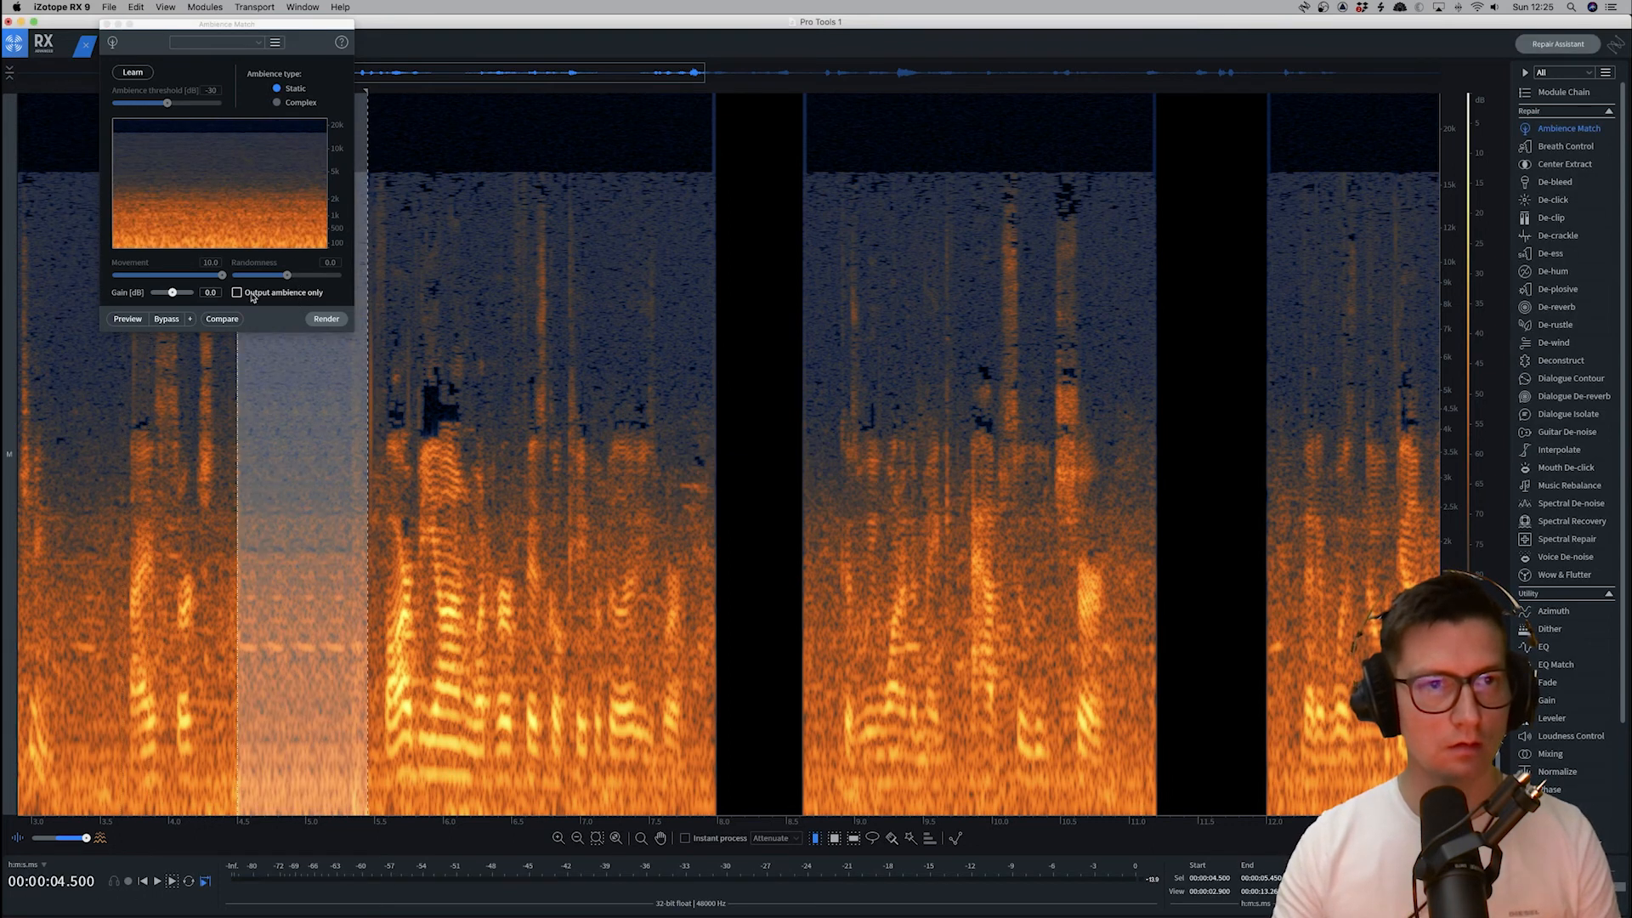
click(250, 294)
click(51, 433)
key(space)
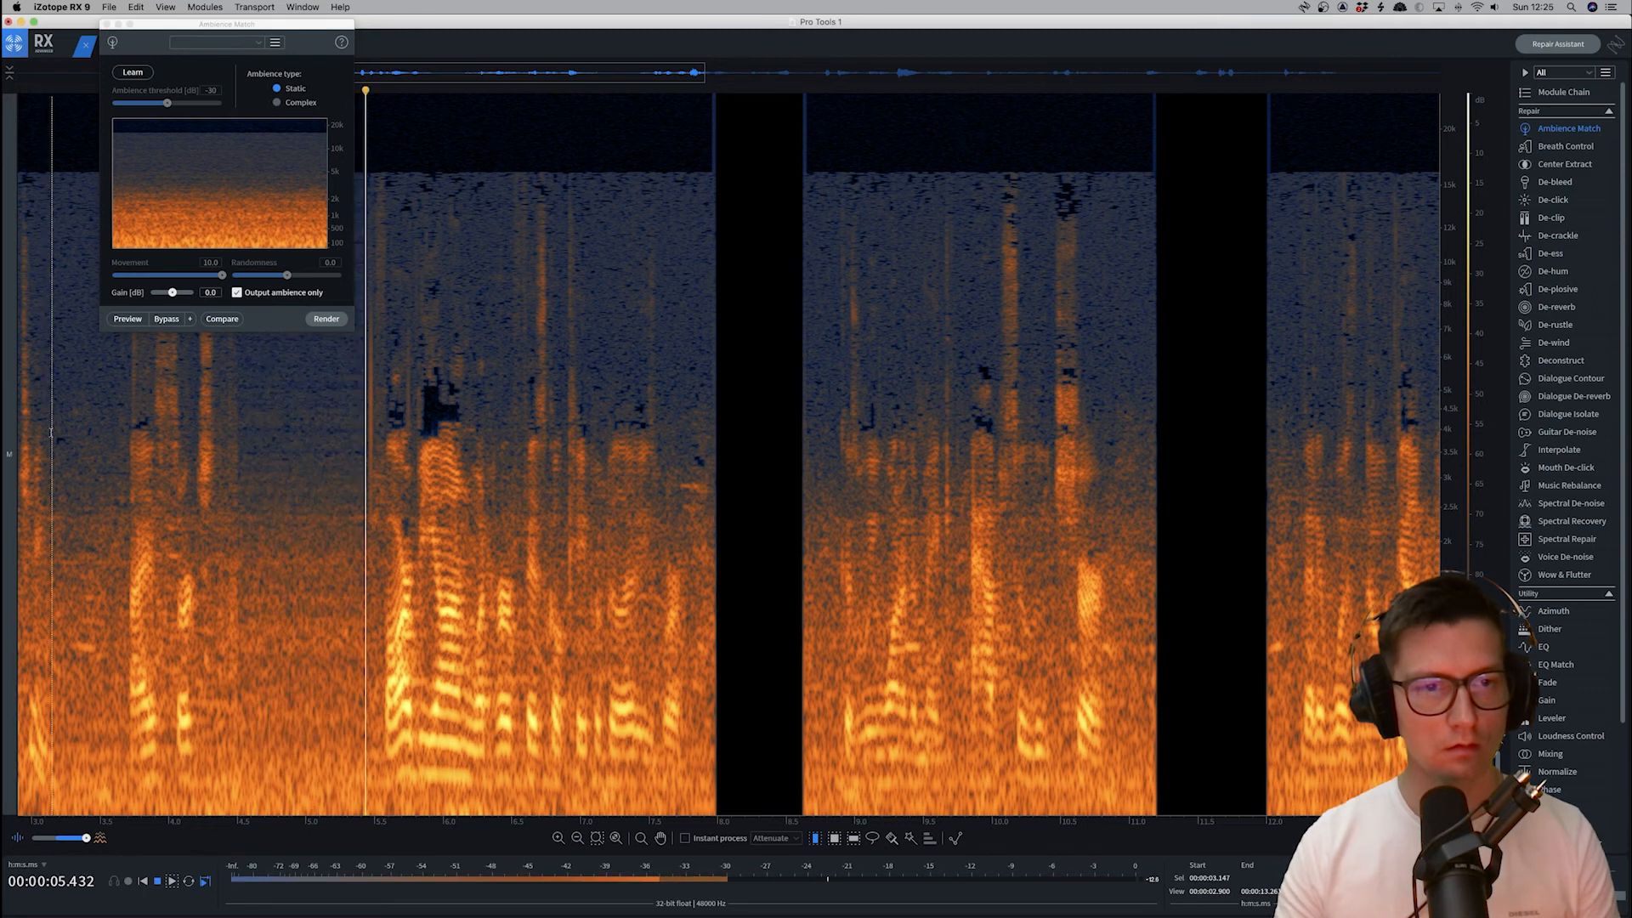
Render the static ambience across the second gap from about 7.8 to 8.8 s, and play through it from 6.0 s
click(689, 515)
drag(690, 515, 832, 515)
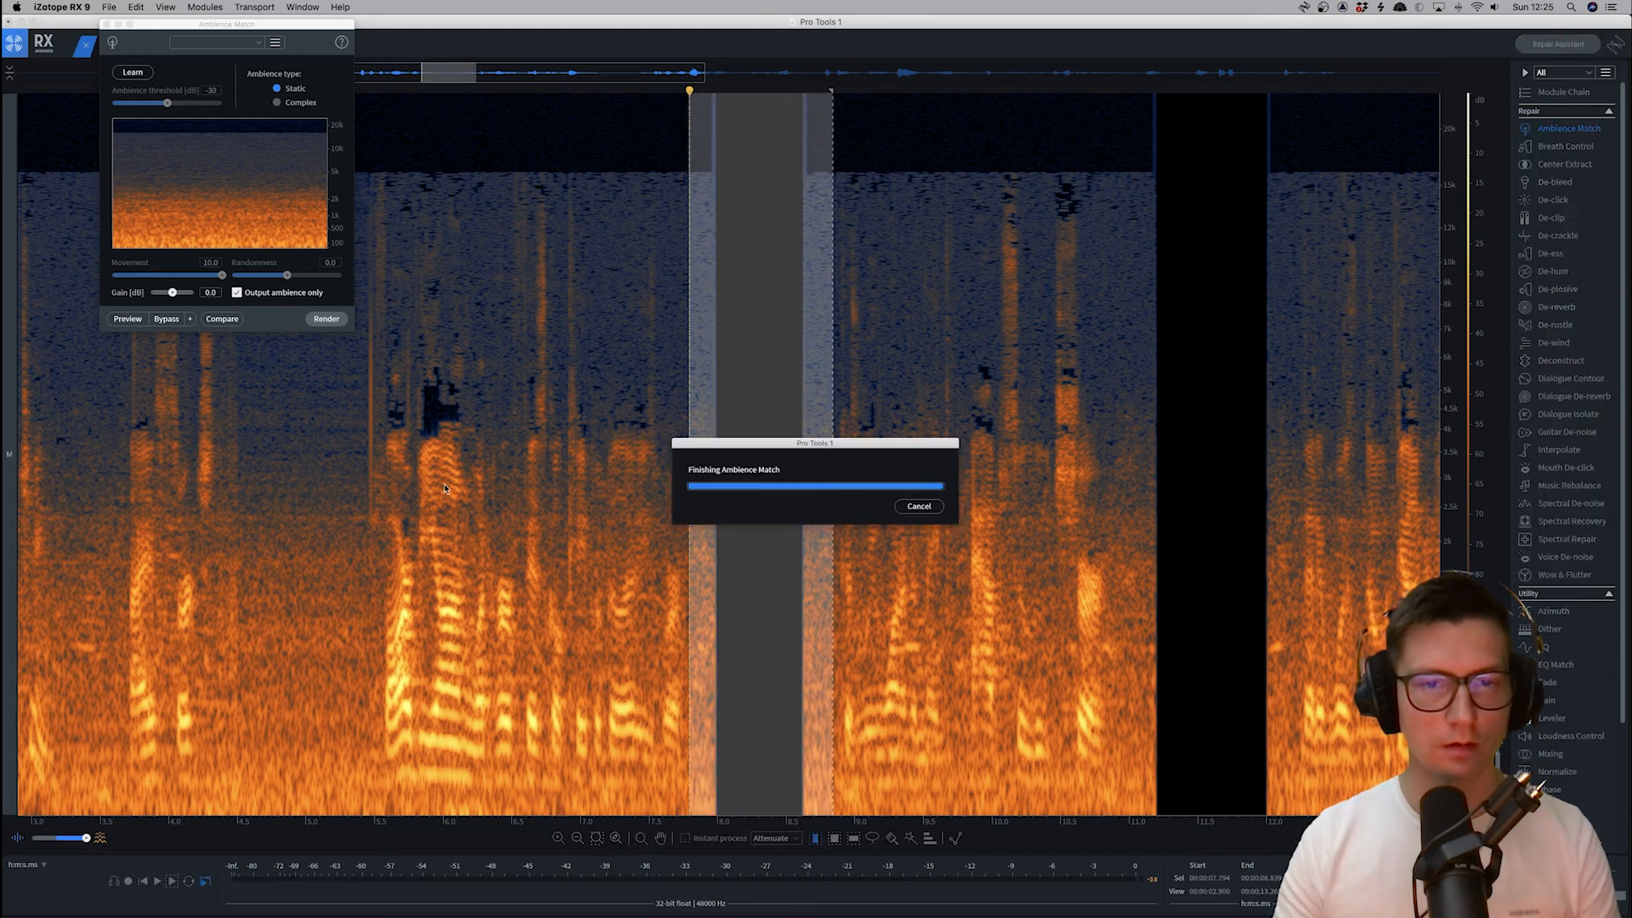
click(443, 488)
key(space)
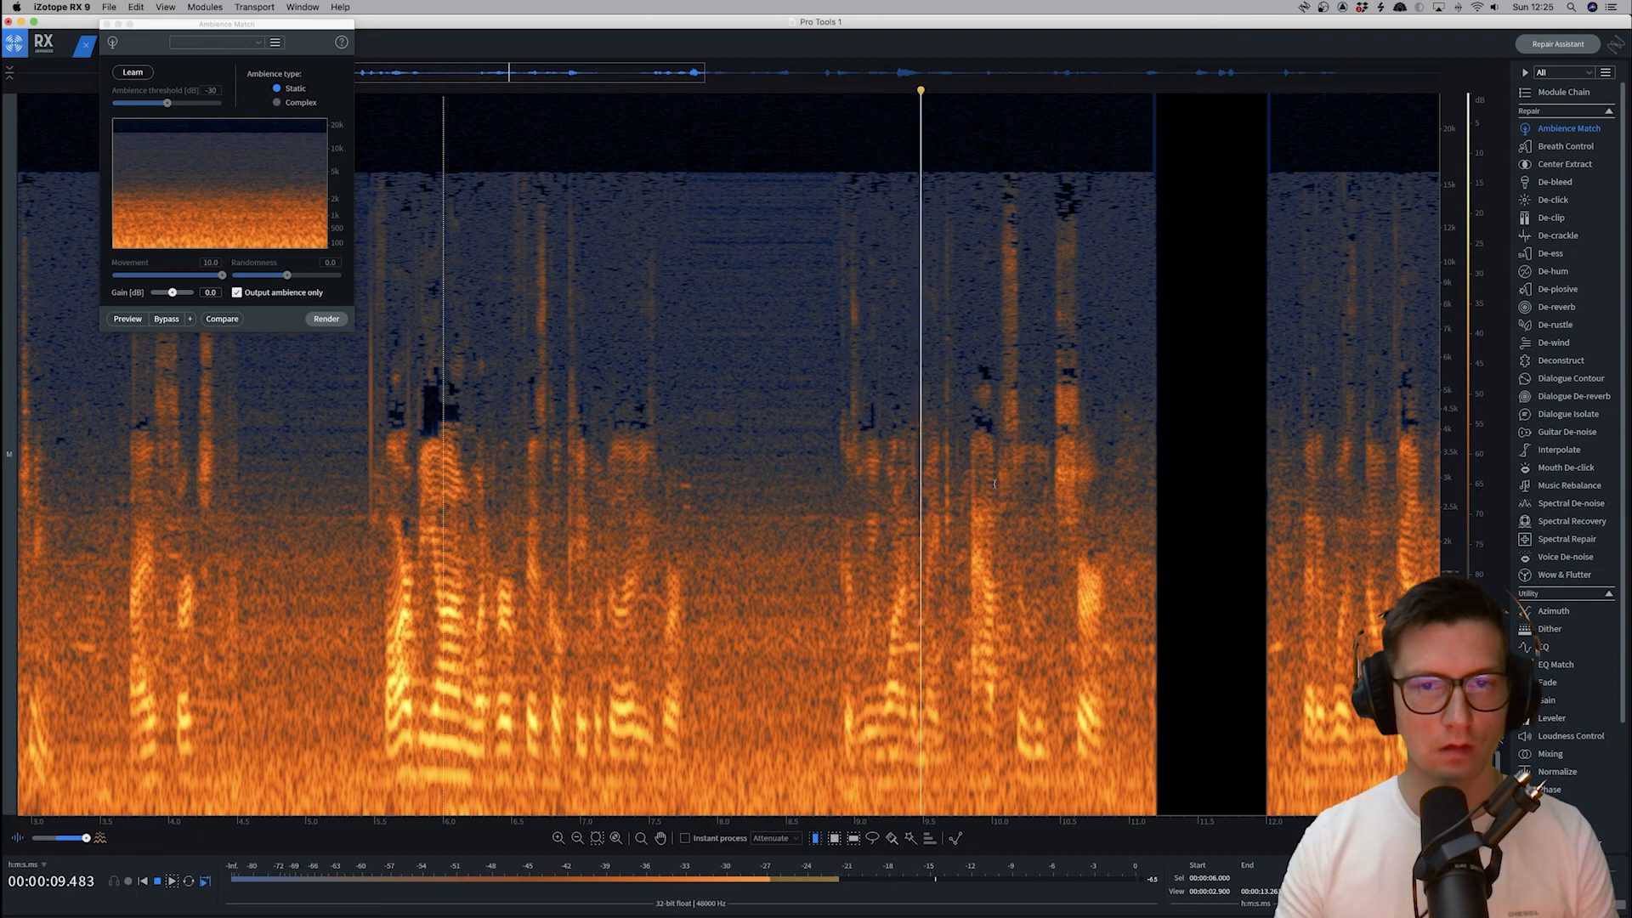
Render the static ambience across the third gap from about 10.8 to 12.1 s, and play both fills from about 7.7 s
drag(1113, 508, 1293, 508)
key(Return)
click(671, 365)
key(space)
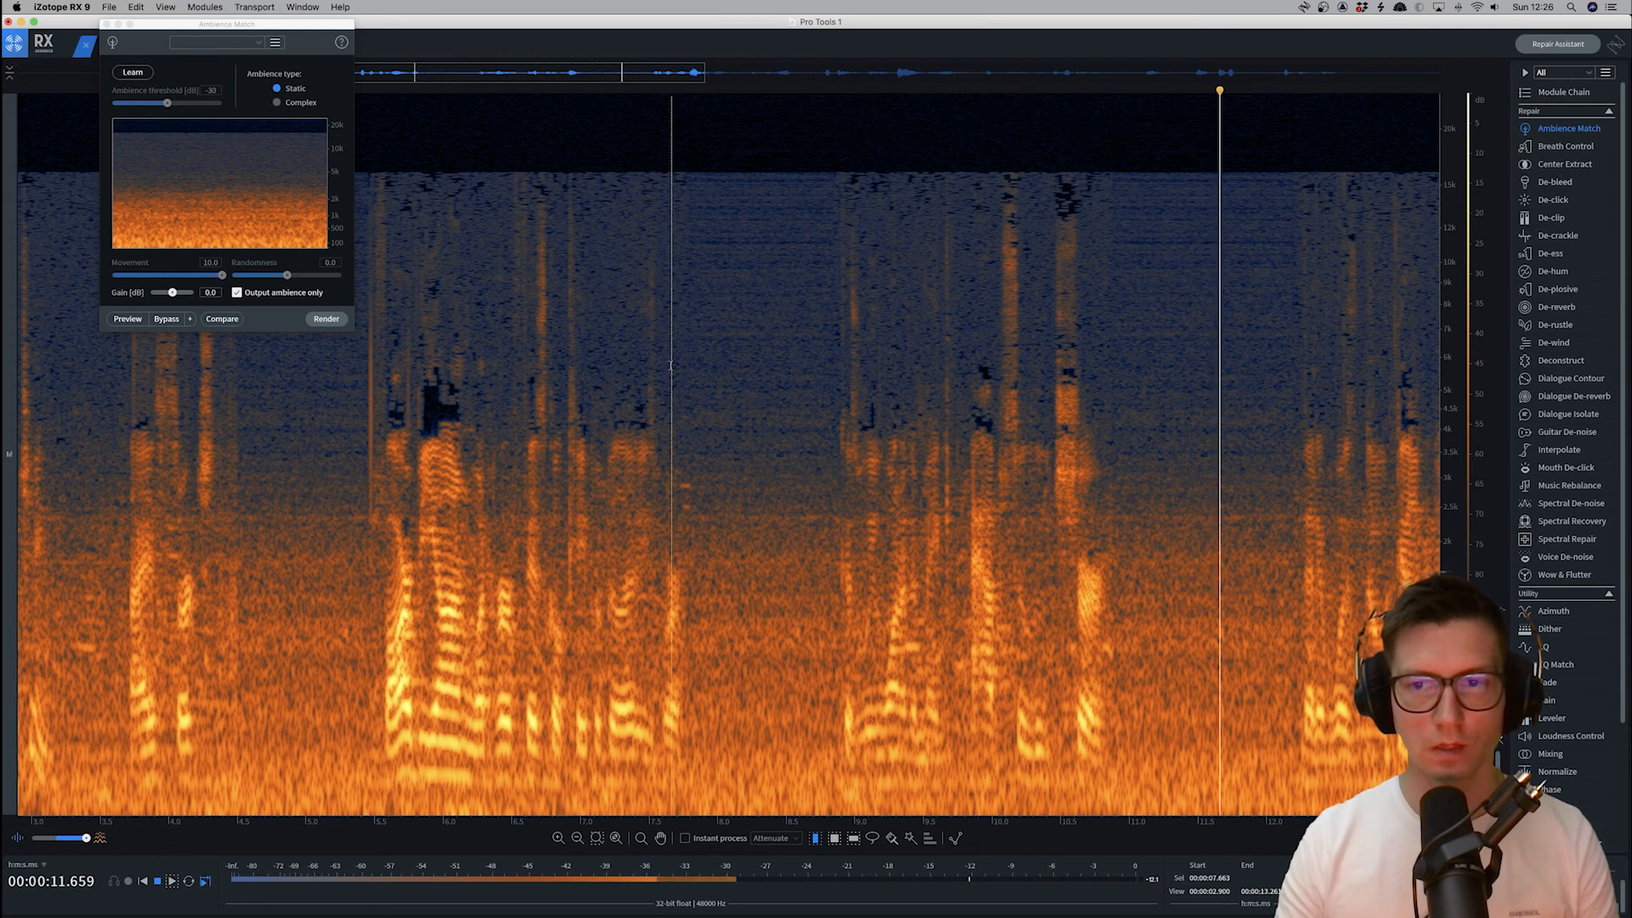
key(space)
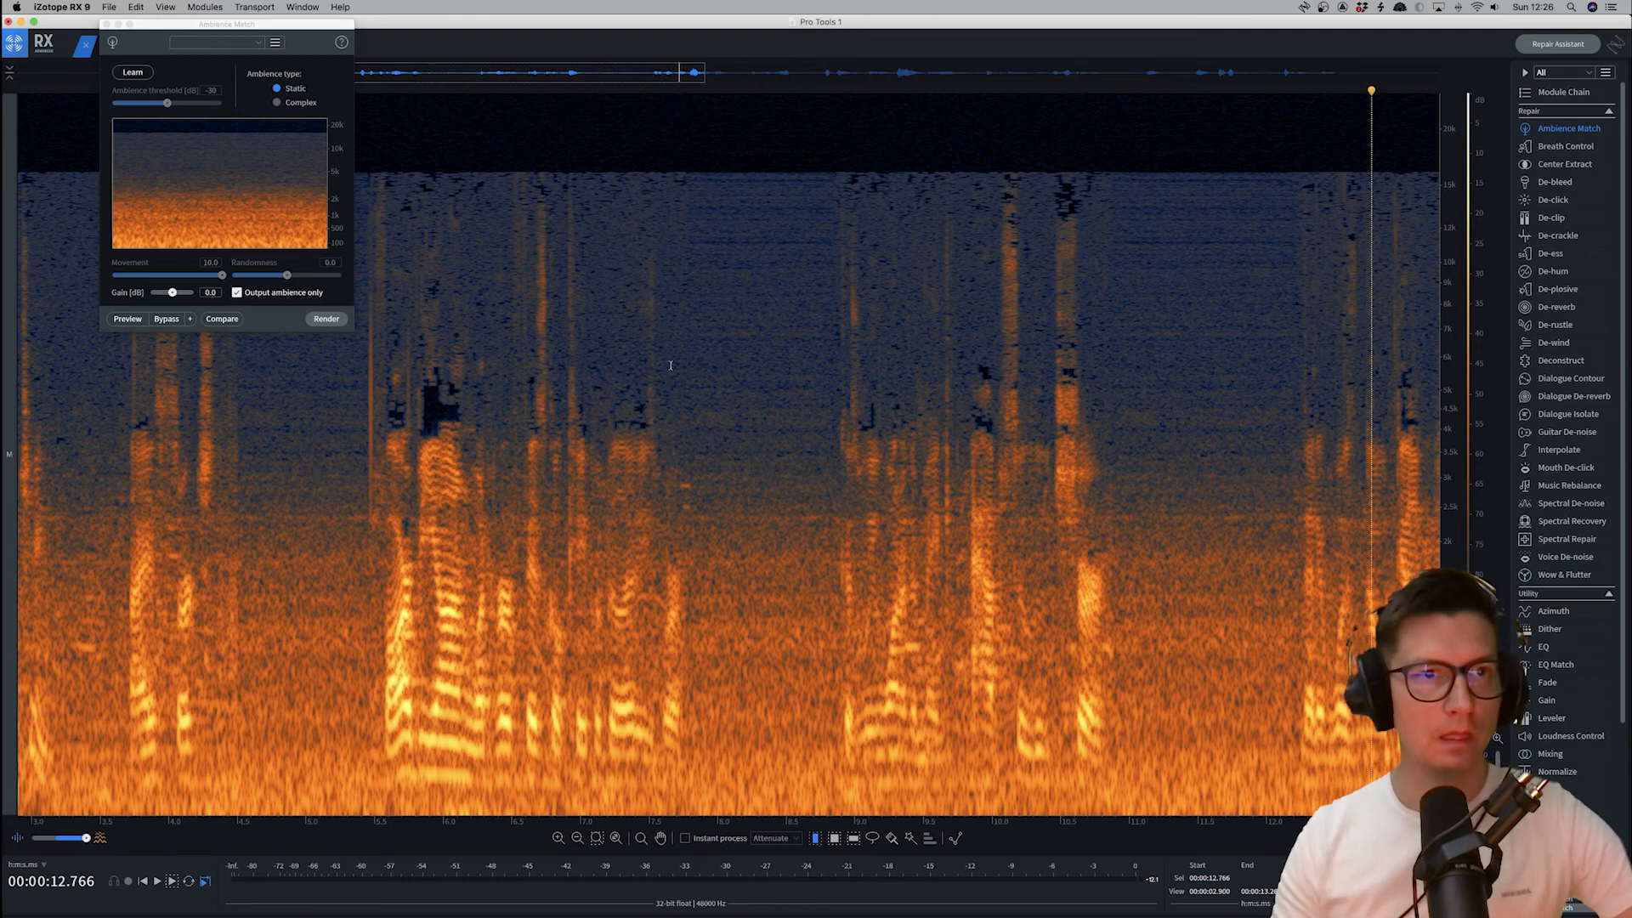
Set the ambience type back to Complex, and examine the spectrogram of the filled gaps along the dialogue
click(310, 106)
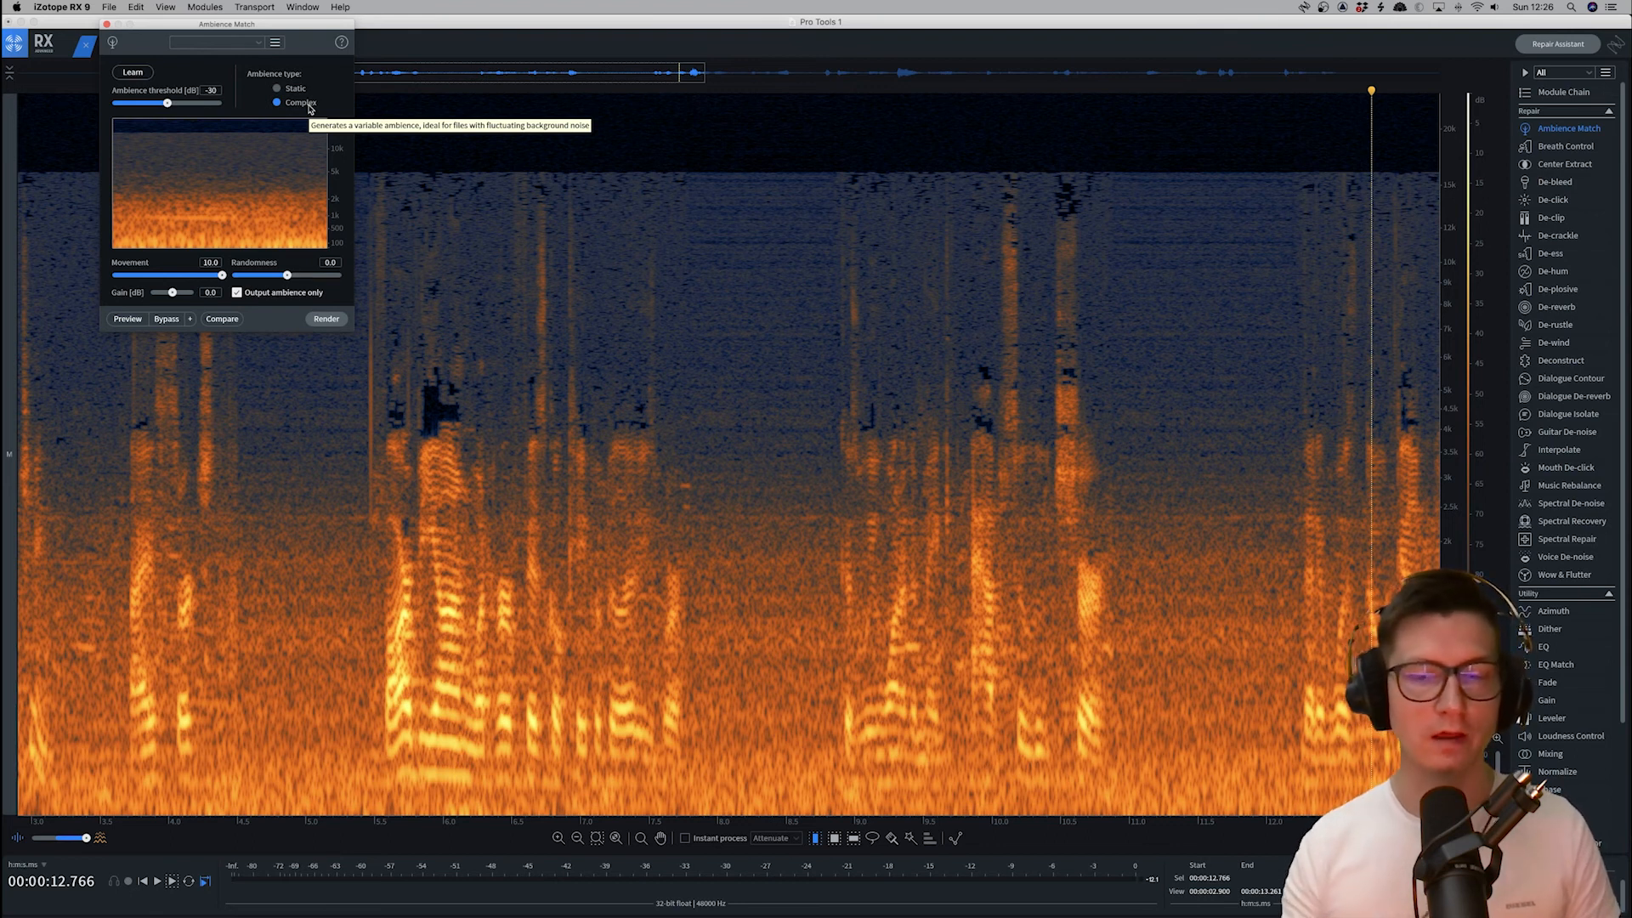
scroll(580, 460, left, 5)
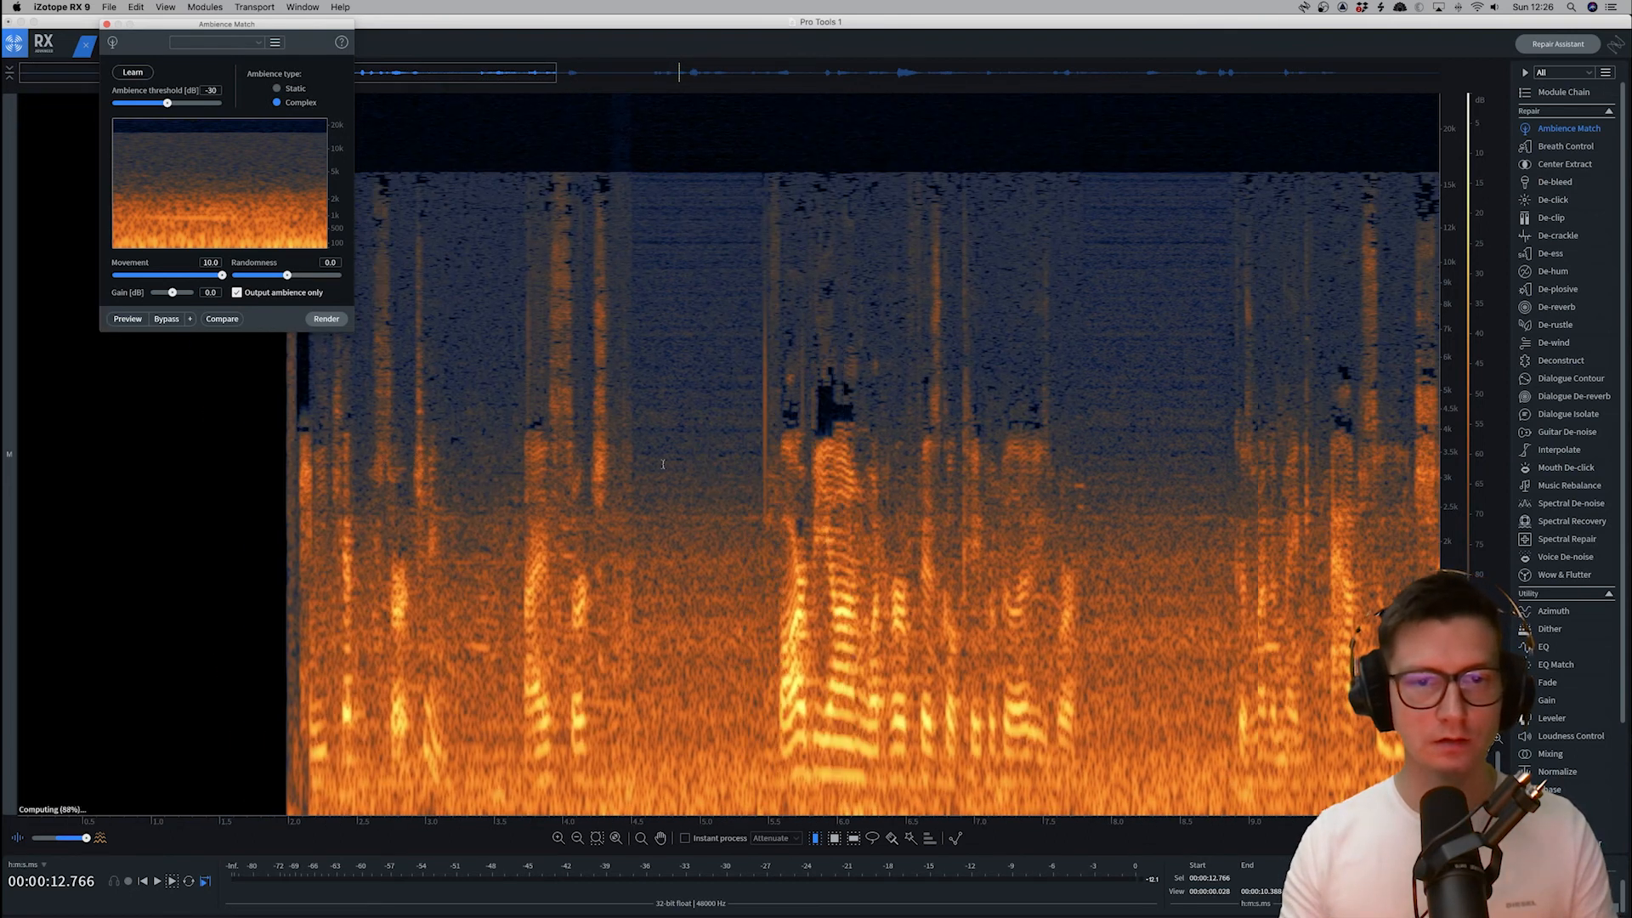
scroll(580, 460, right, 8)
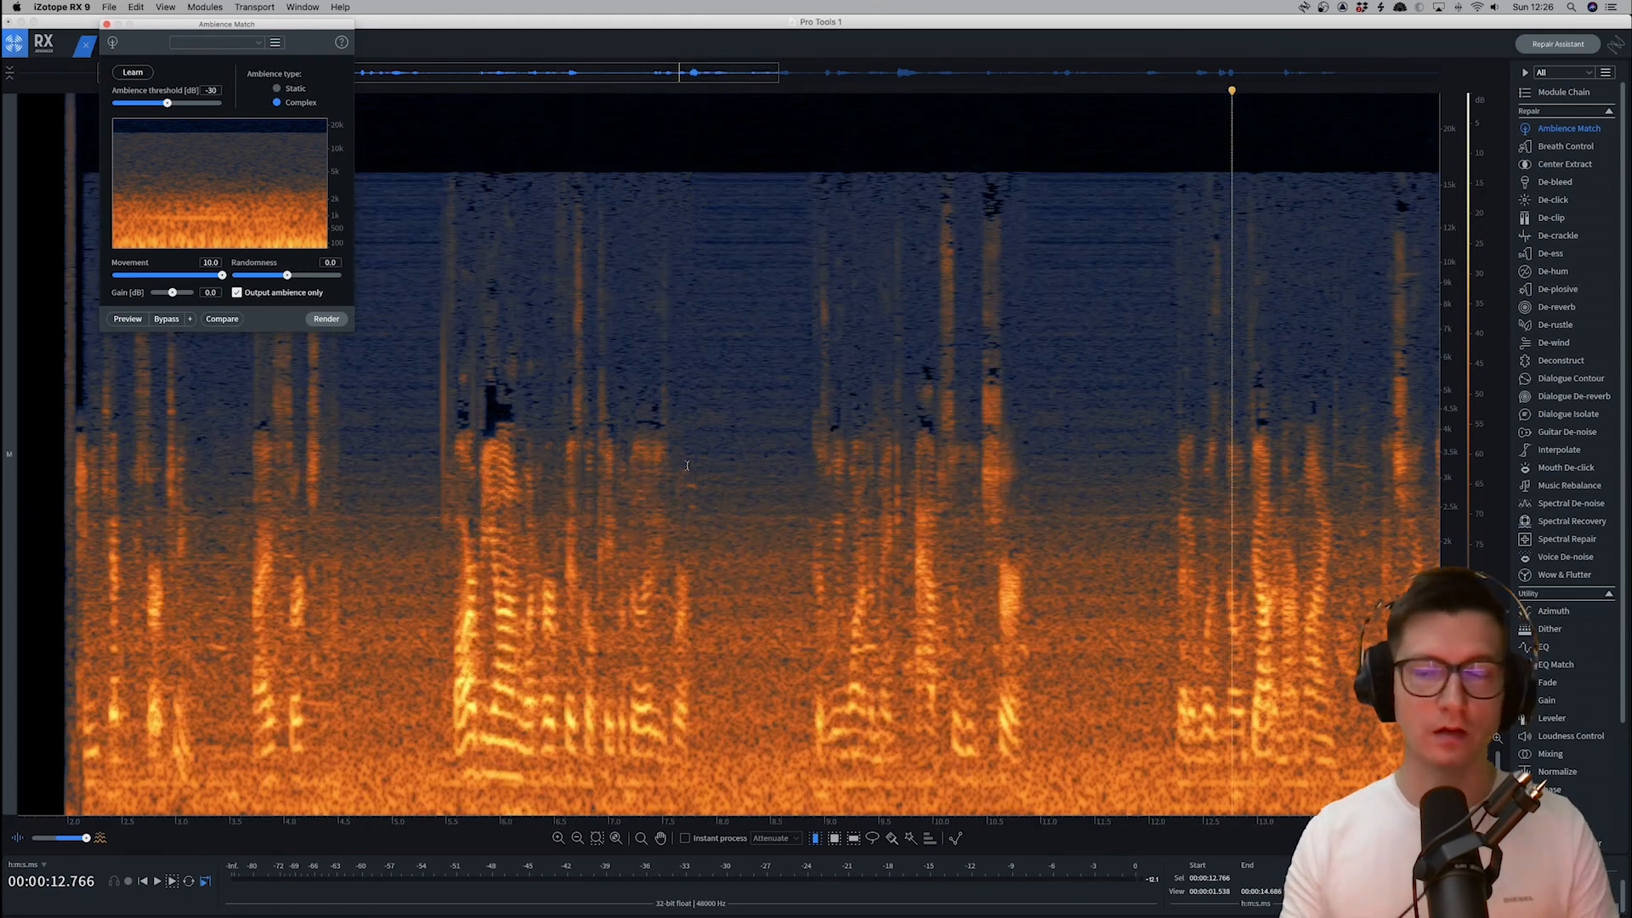
scroll(687, 465, right, 5)
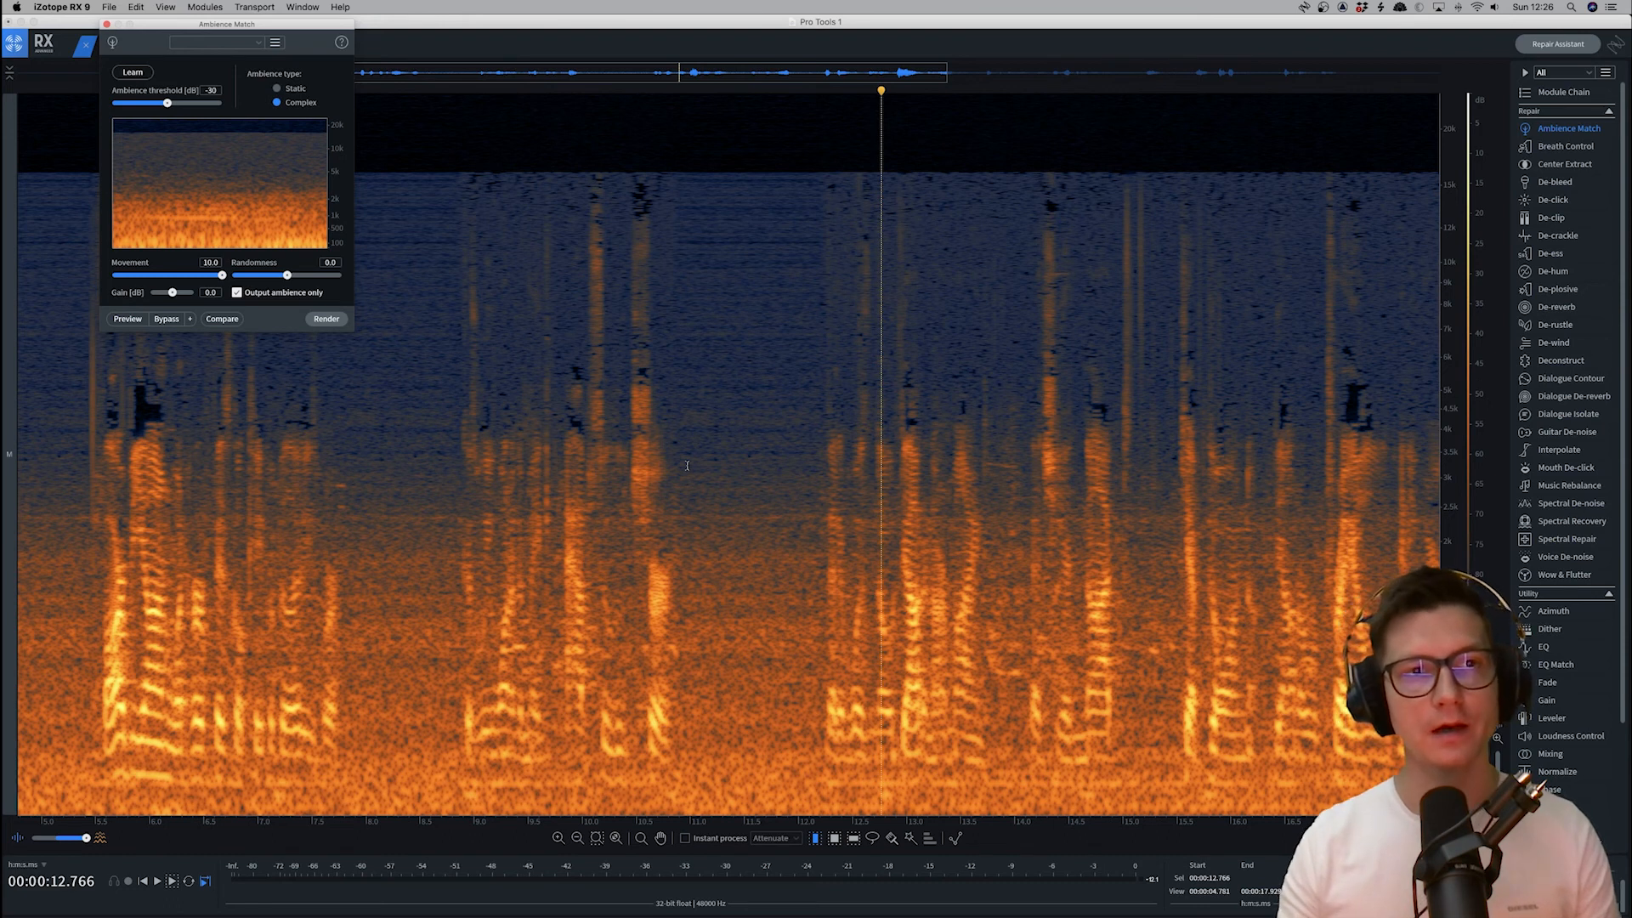
scroll(687, 465, down, 2)
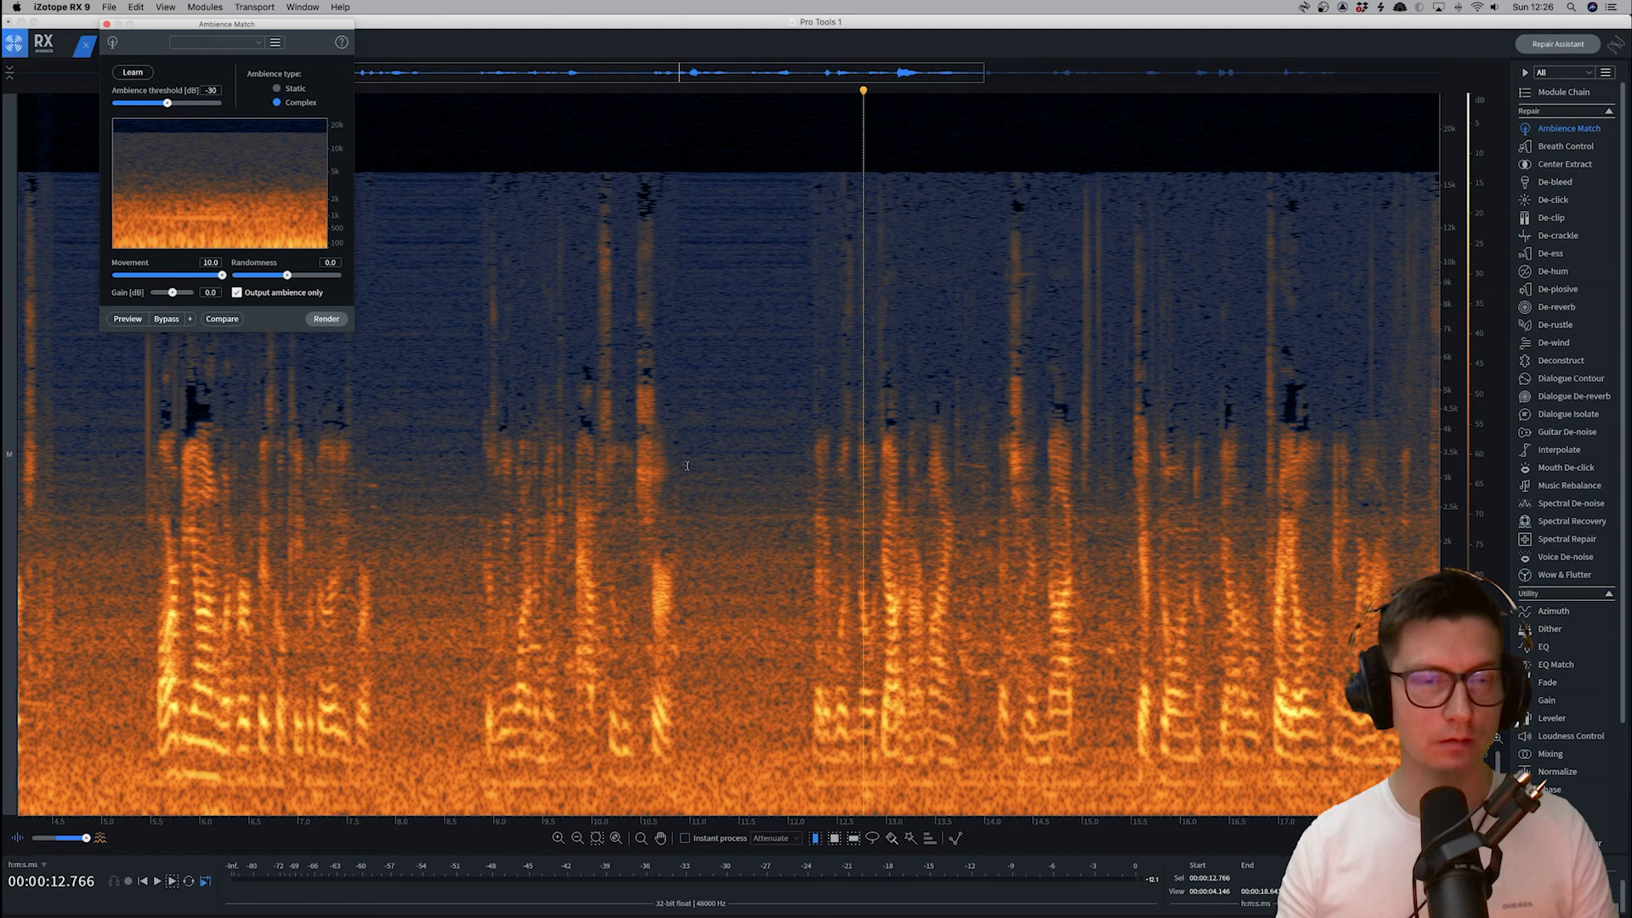
Send the repaired dialogue back to Pro Tools, and render it onto the ORG (RX9) track through RX 9 Connect
drag(206, 24, 213, 162)
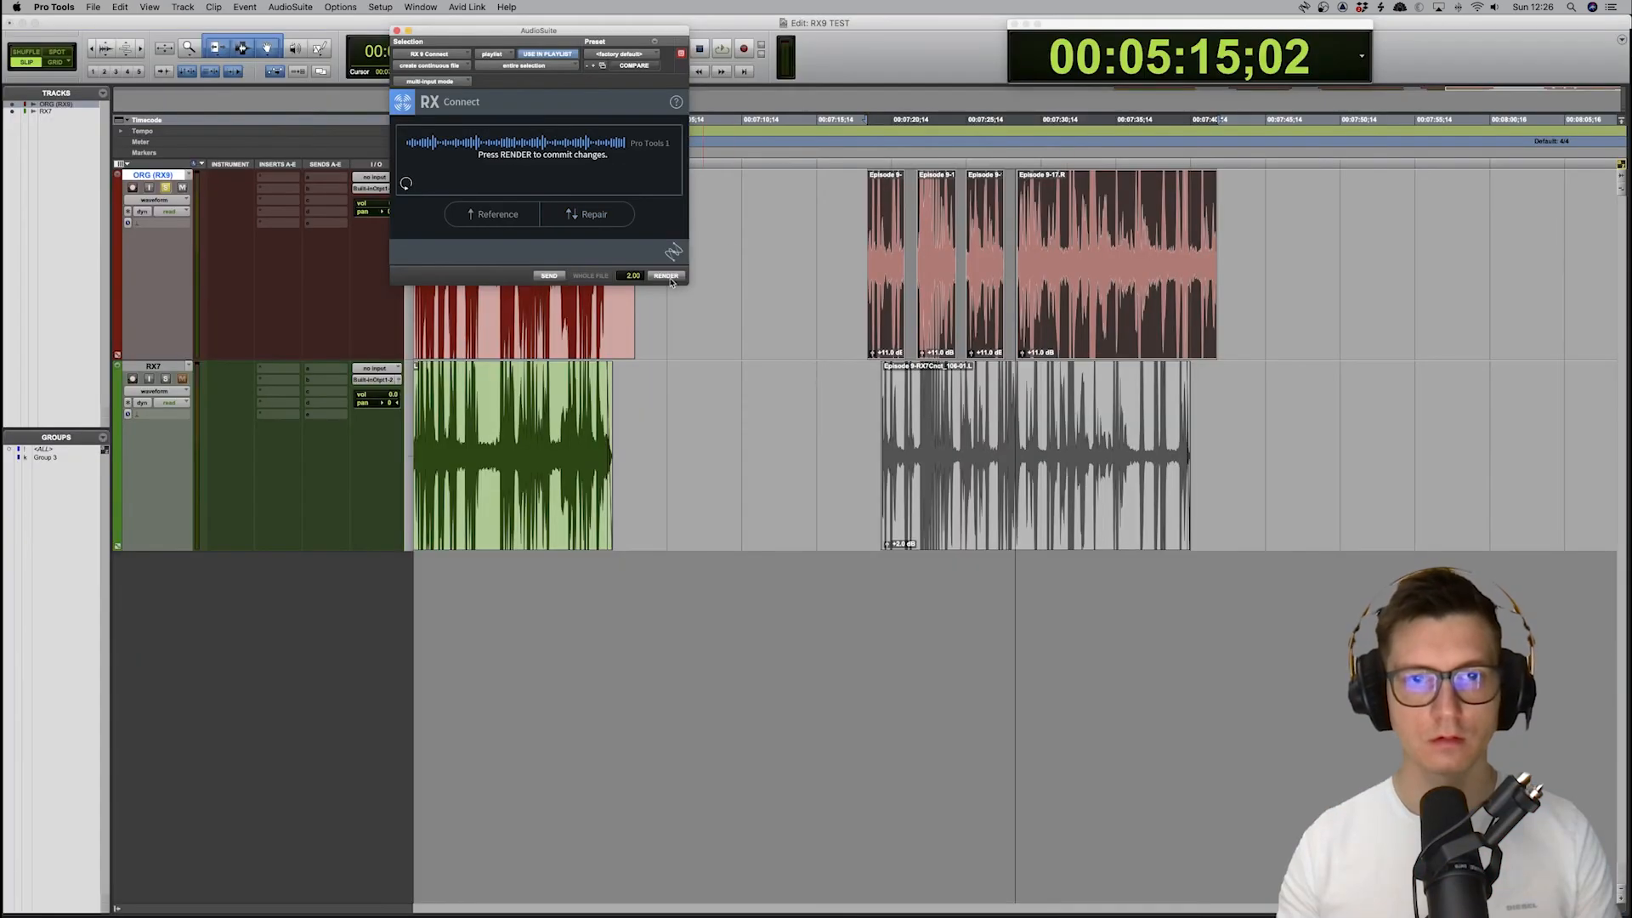
click(667, 276)
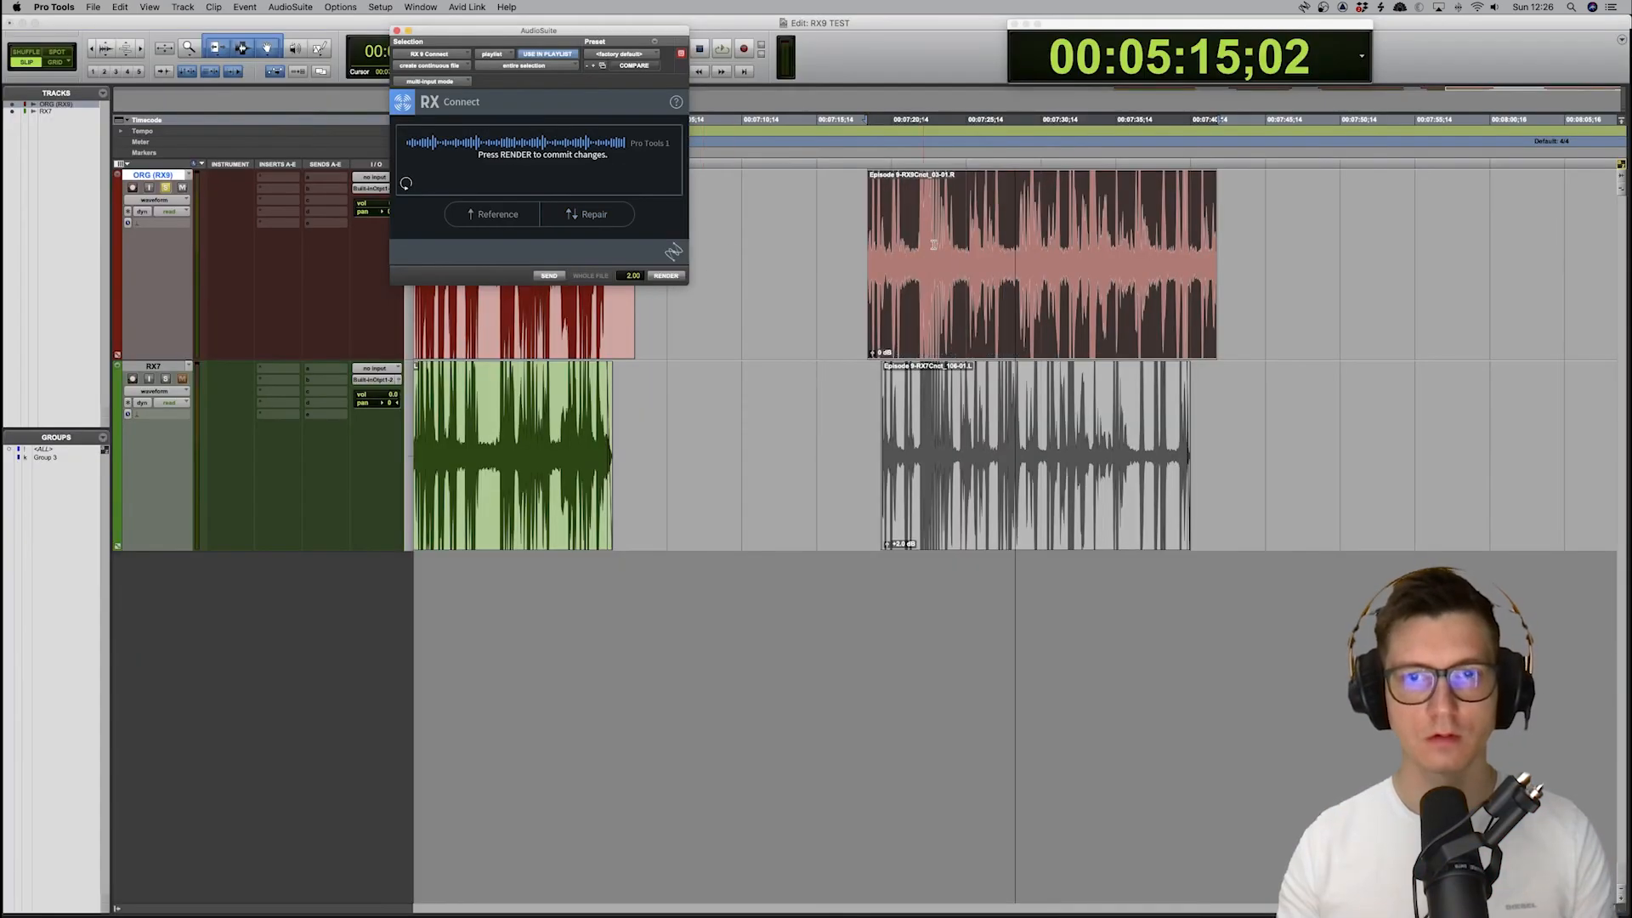
Play the rendered clip on the ORG (RX9) track, stop playback, and look over its waveform against the RX7 track
key(space)
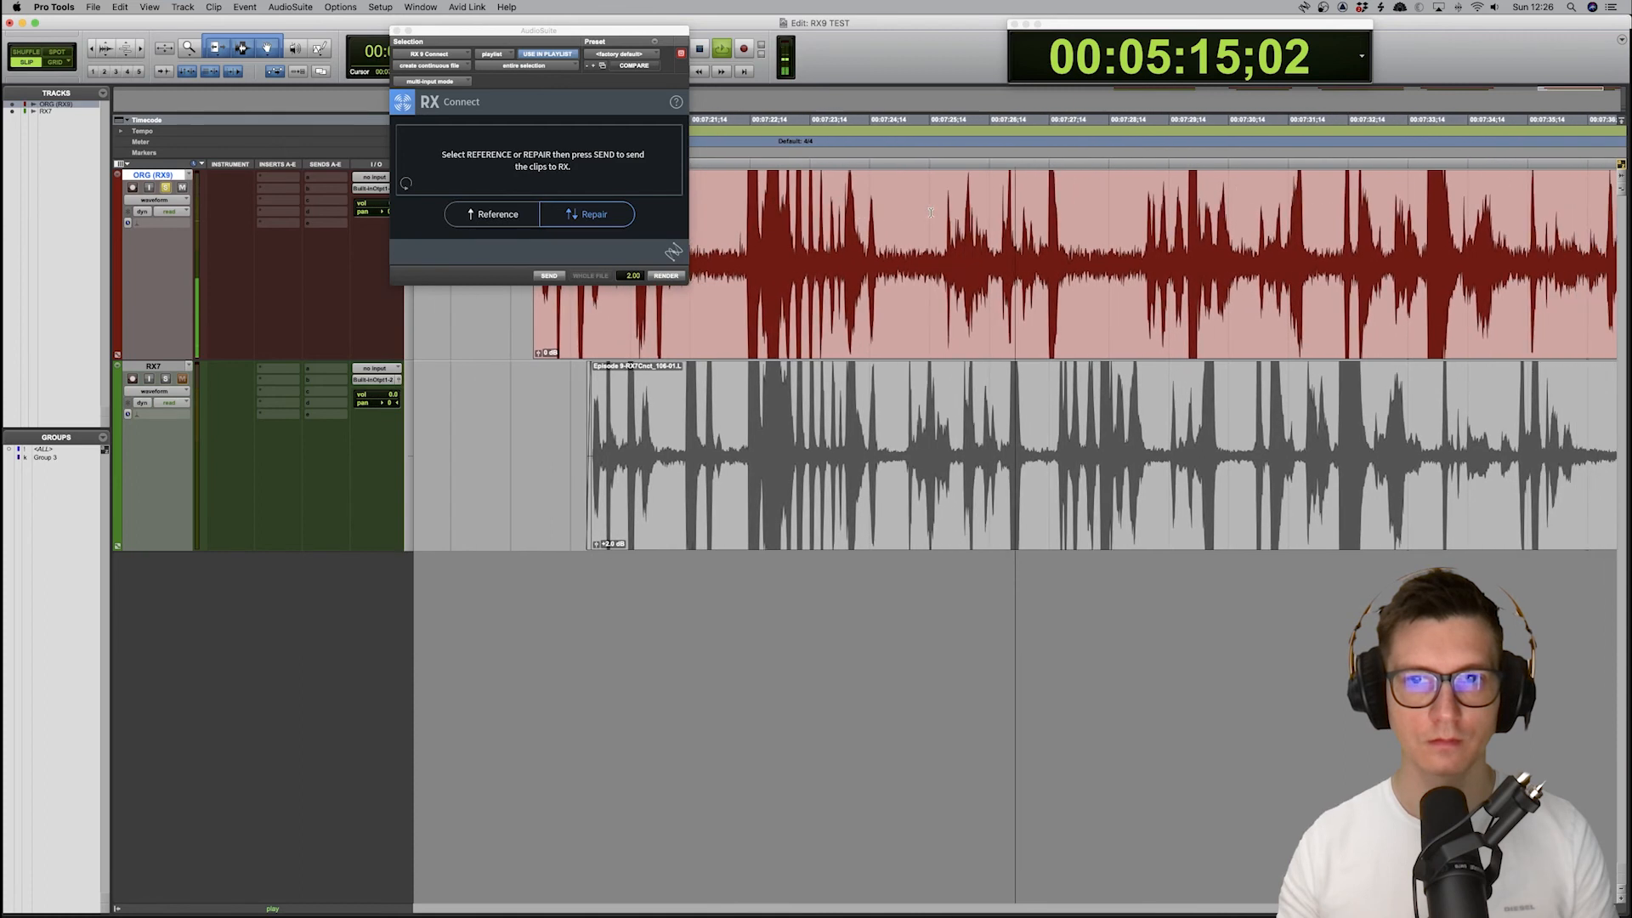
key(space)
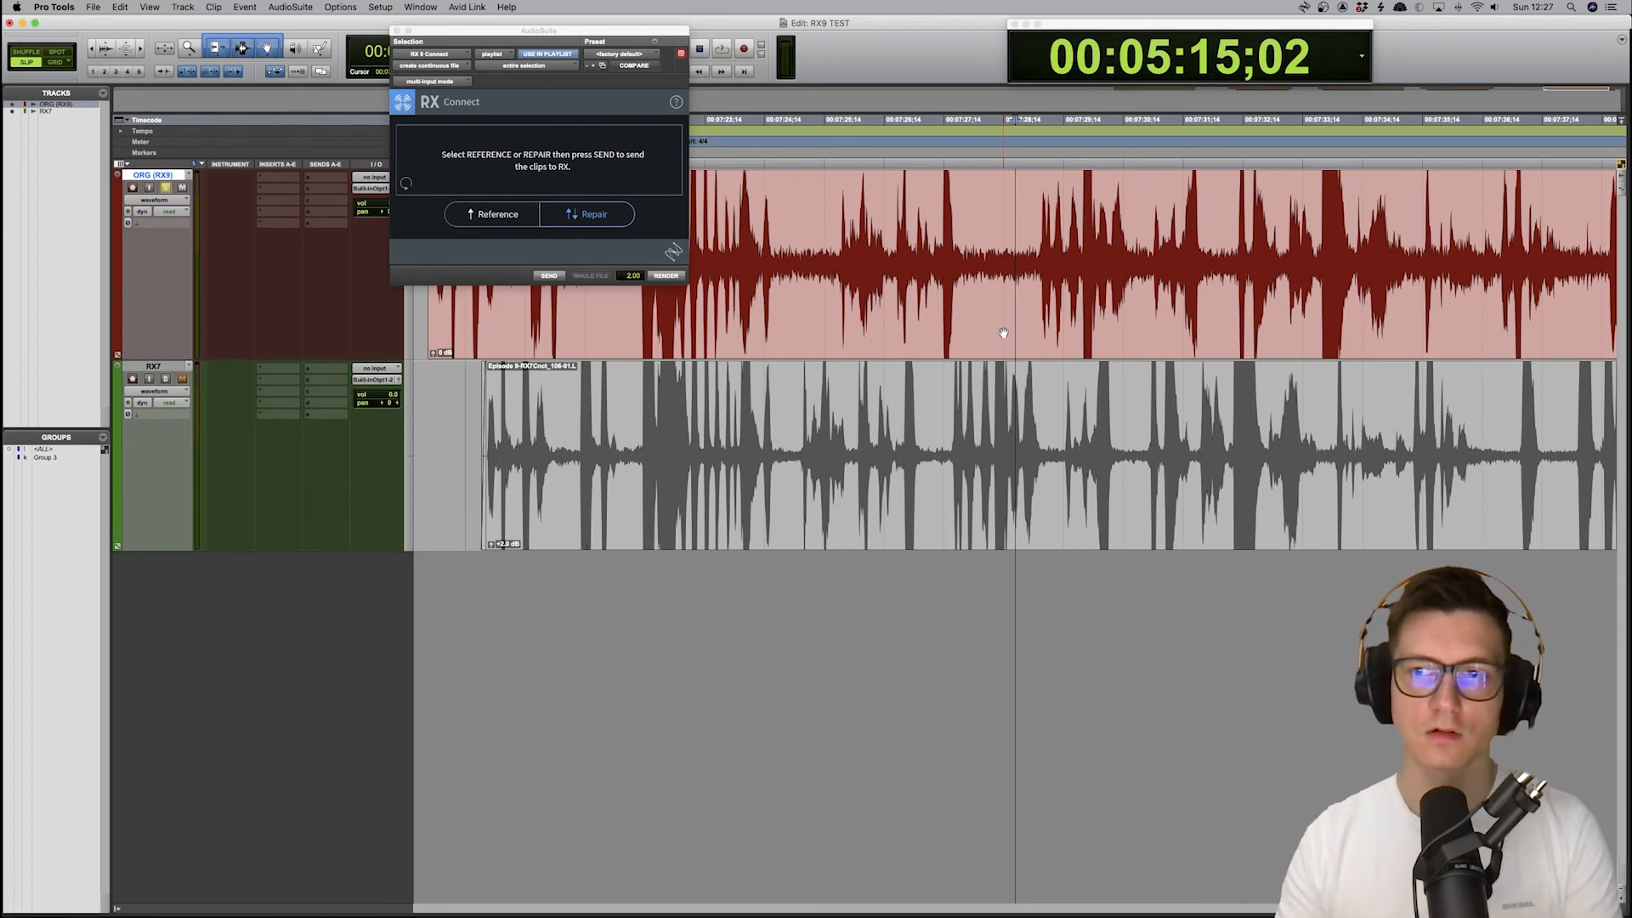
scroll(1002, 332, right, 5)
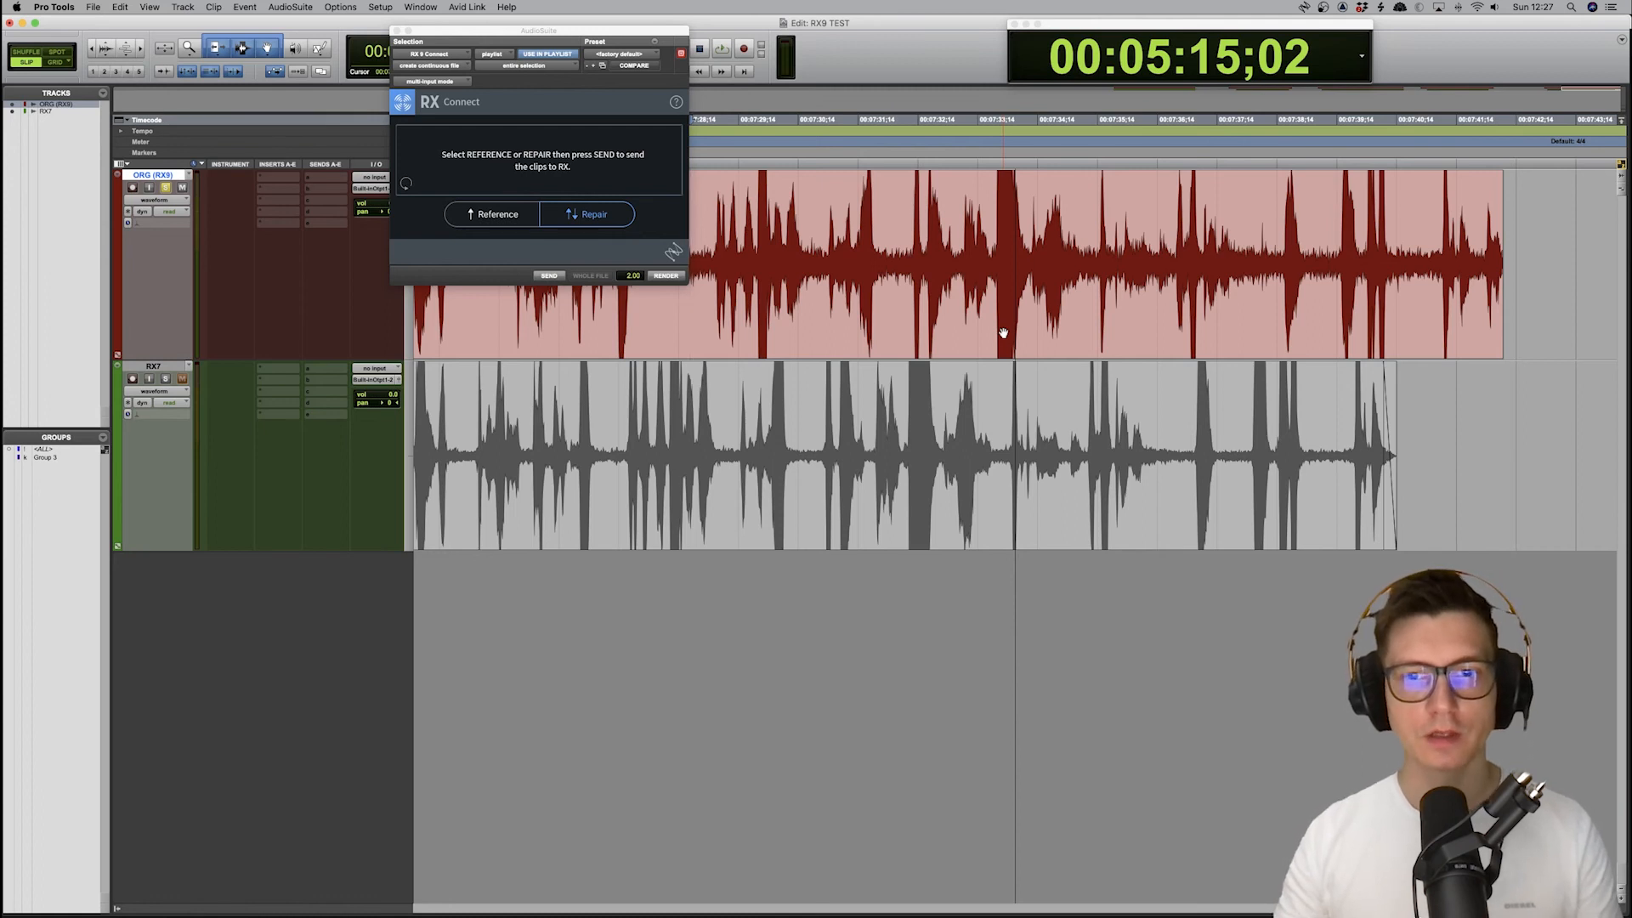
key(super+bracketleft)
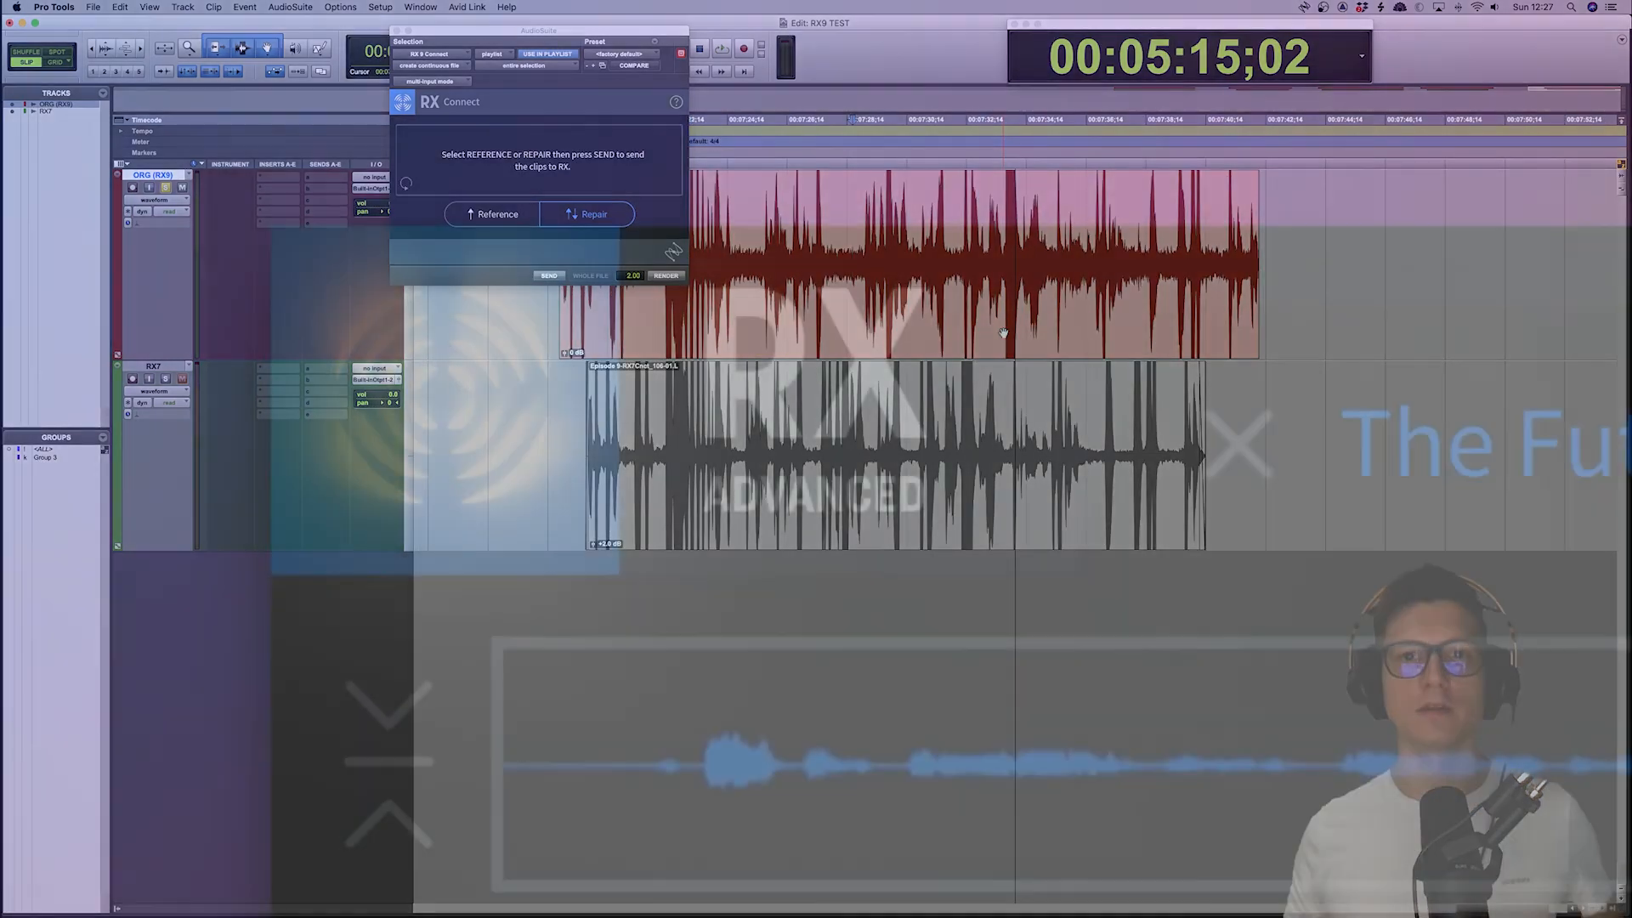